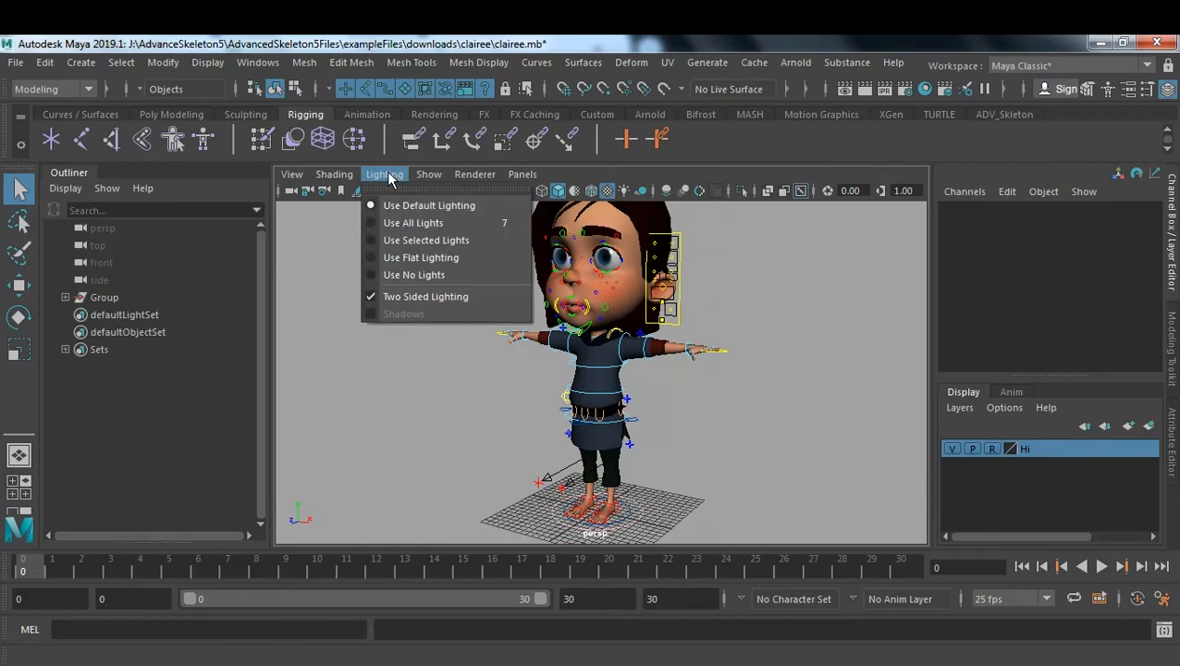
- Enable Multisampling Anti-aliasing in the Viewport 2.0 renderer settings and close them
click(431, 174)
click(827, 264)
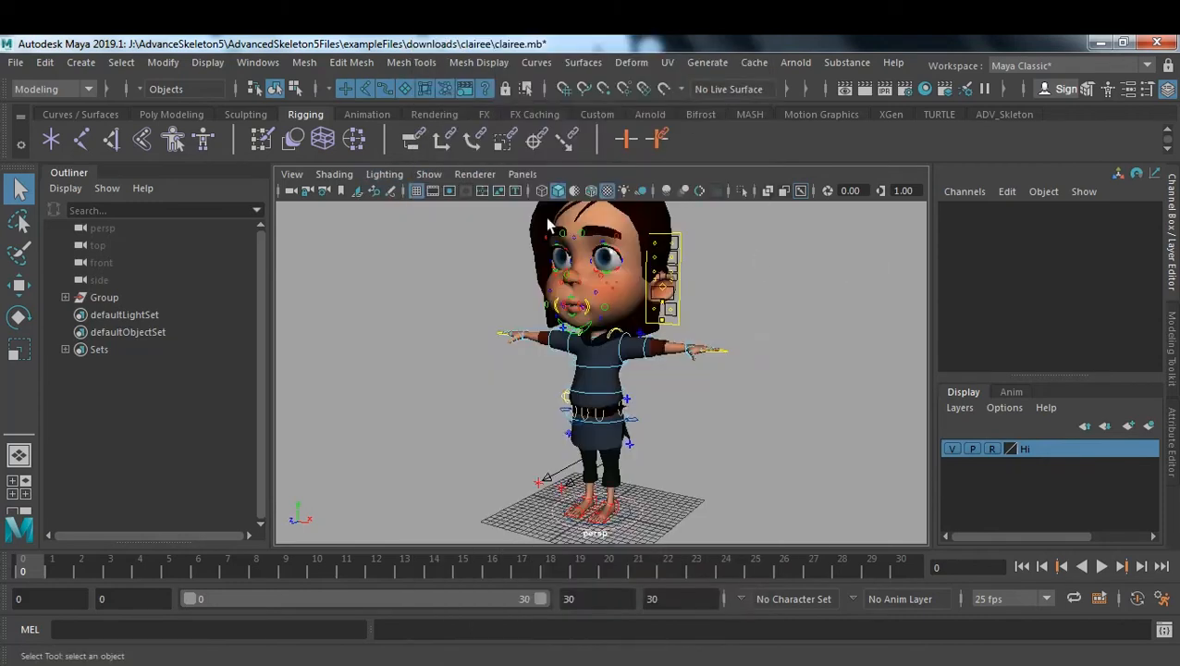
click(475, 174)
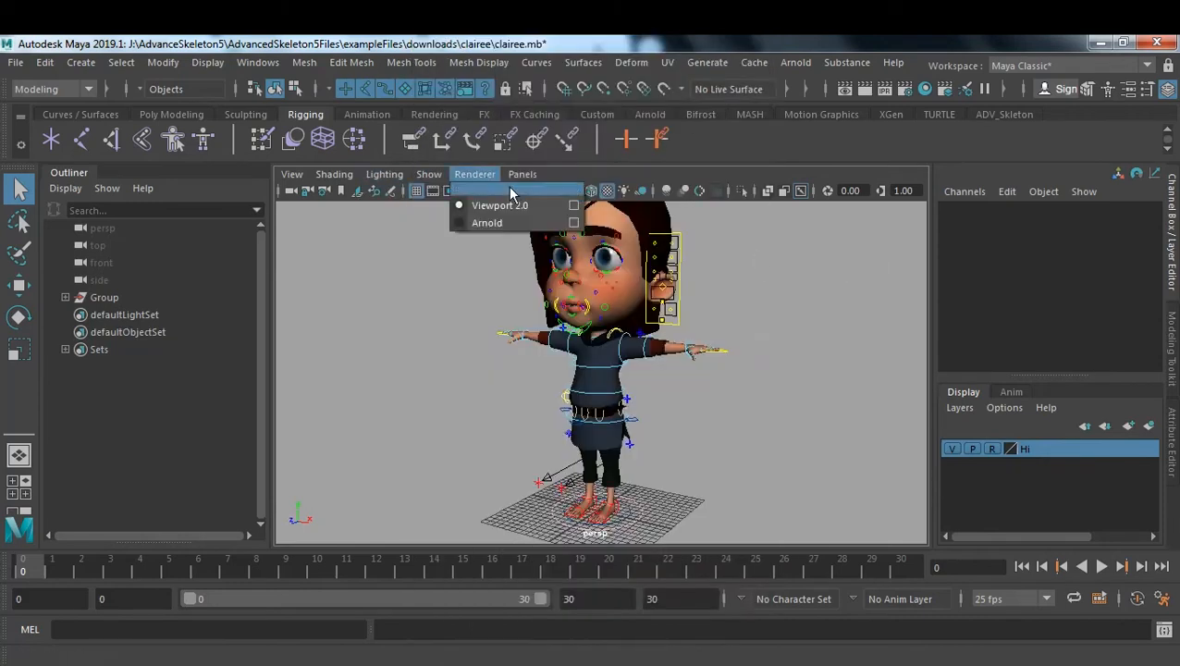
click(574, 205)
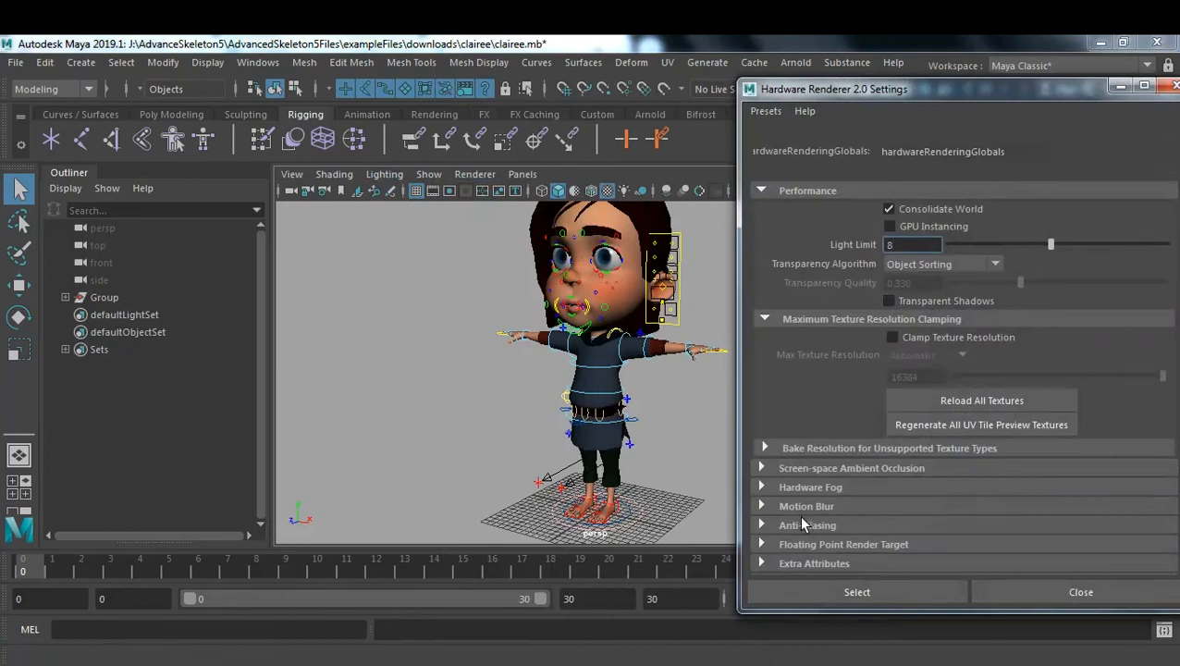
click(804, 525)
click(917, 559)
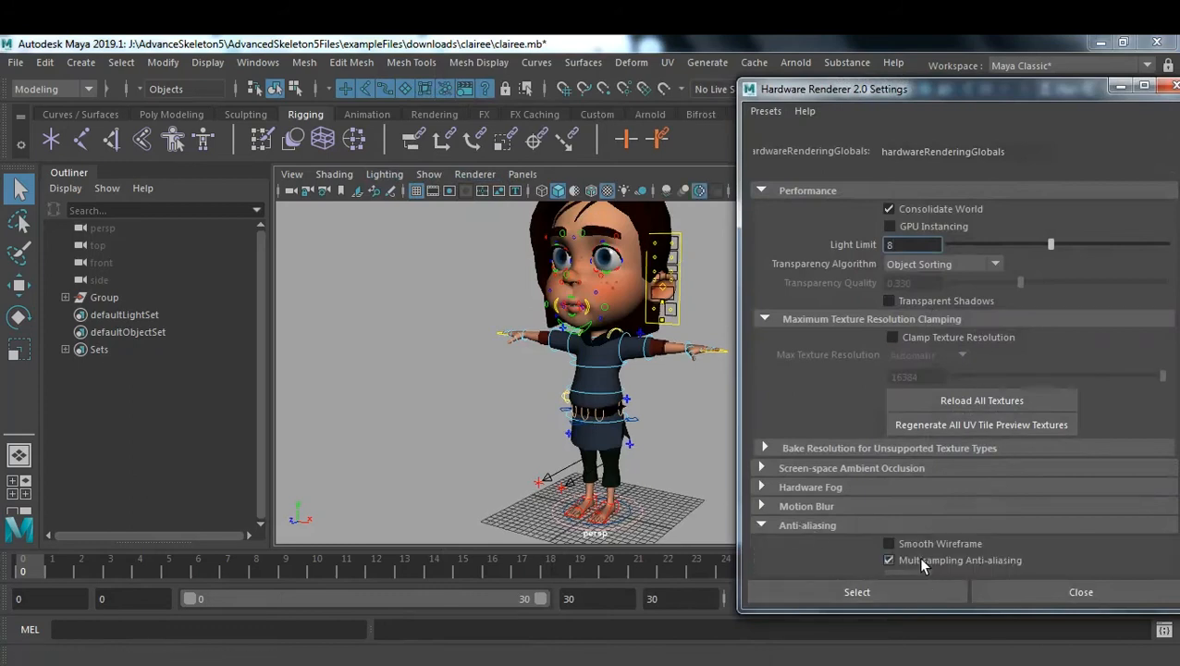
click(1028, 592)
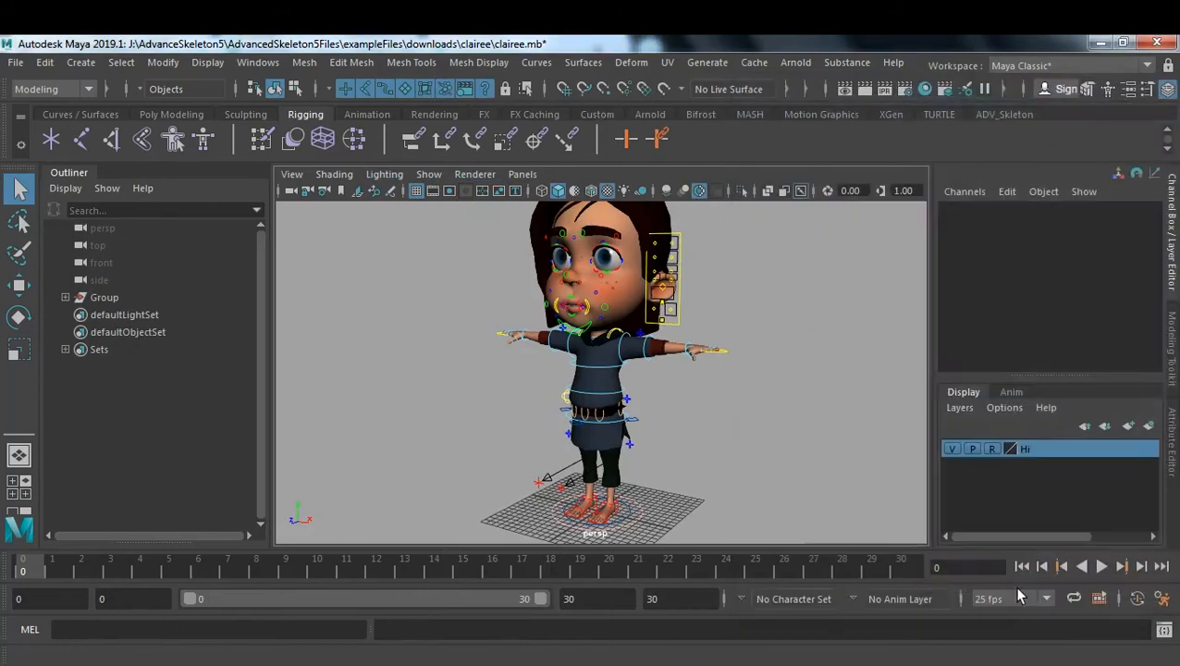
- Change the viewport background to dark grey and switch the viewport to full screen view
key(alt+b)
key(alt+b)
key(alt+b)
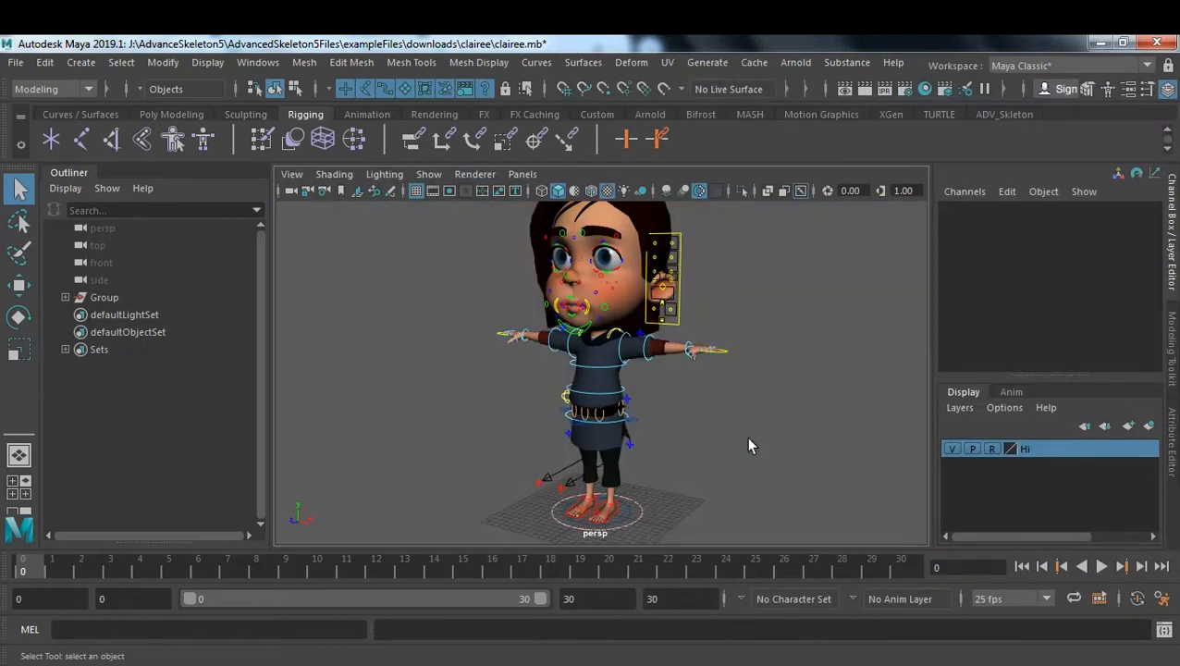
key(ctrl+space)
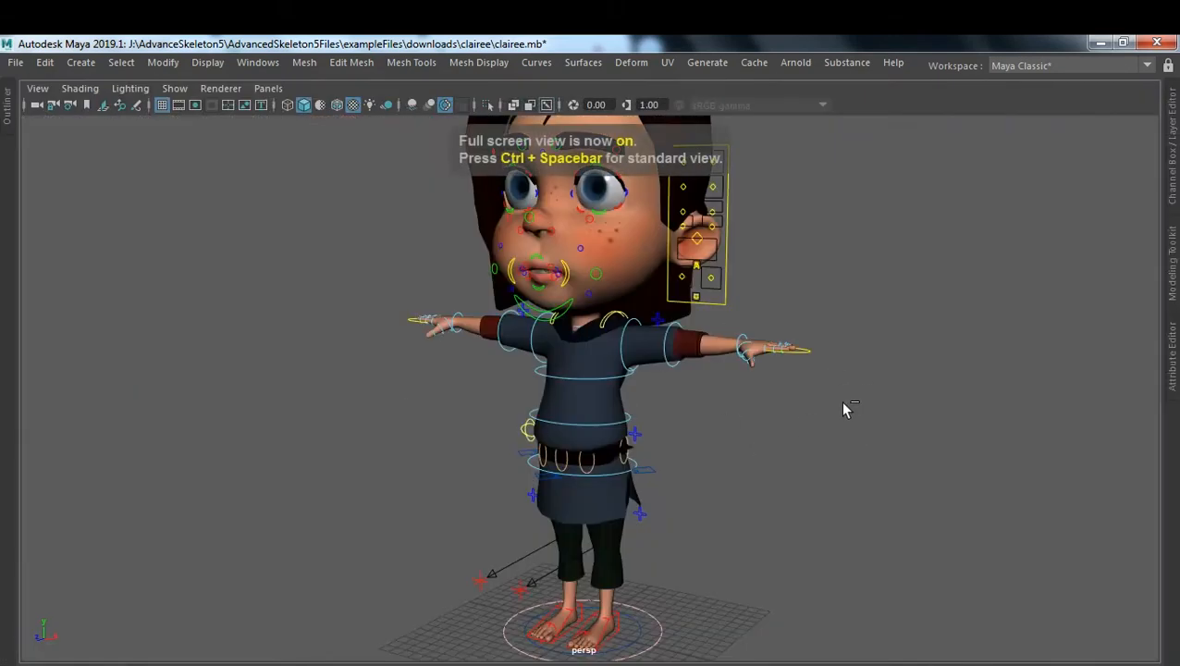
key(ctrl+space)
key(ctrl+space)
- Select the IK control IKLeg_L around the character's left foot
alt+middle_drag(887, 346, 871, 407)
alt+right_drag(874, 404, 827, 406)
alt+middle_drag(779, 427, 790, 272)
alt+right_drag(689, 351, 816, 377)
alt+middle_drag(814, 375, 755, 373)
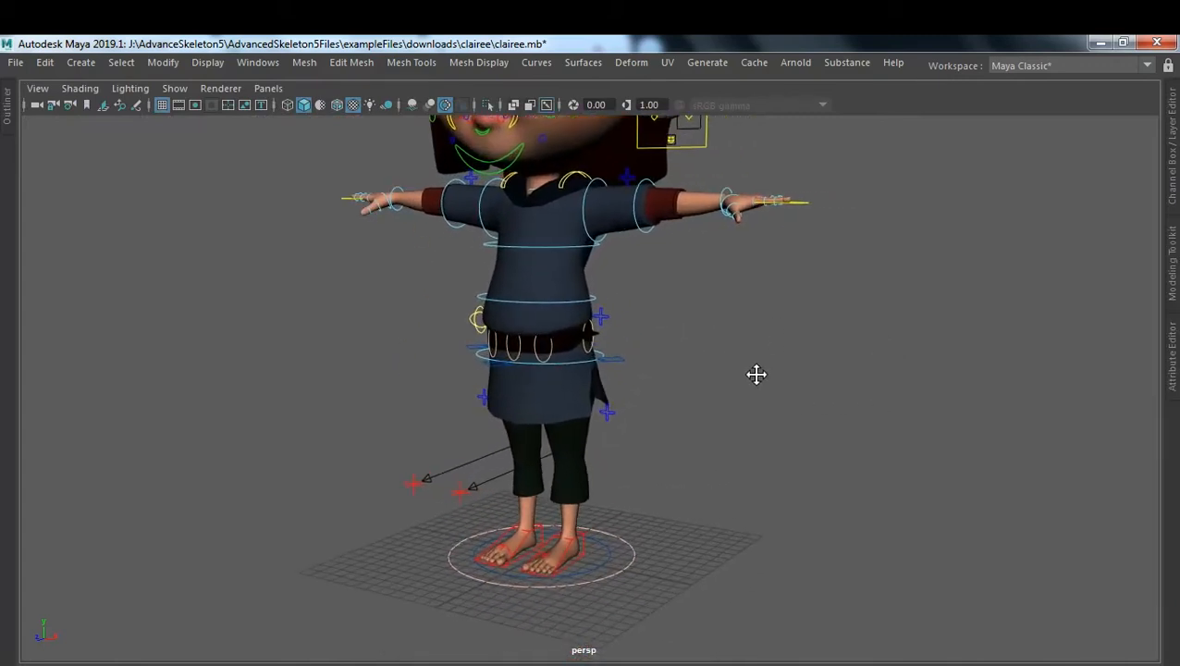
alt+right_drag(674, 483, 832, 466)
alt+middle_drag(759, 479, 782, 356)
alt+right_drag(648, 470, 747, 473)
alt+drag(753, 473, 674, 474)
click(703, 546)
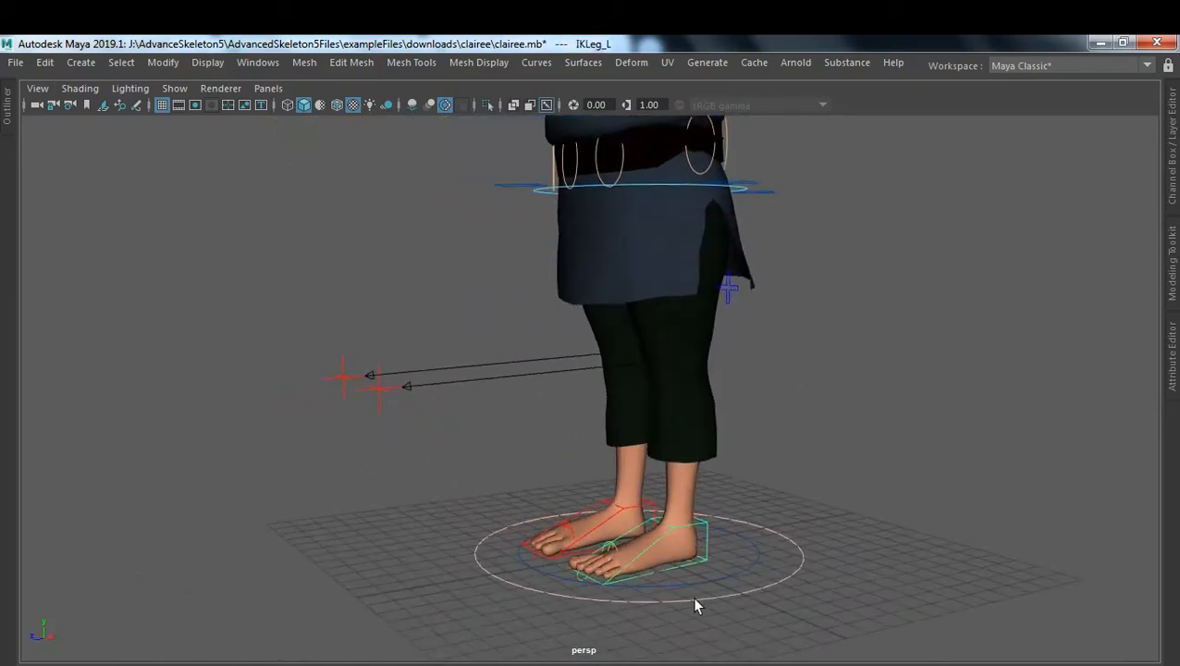
alt+drag(605, 608, 634, 603)
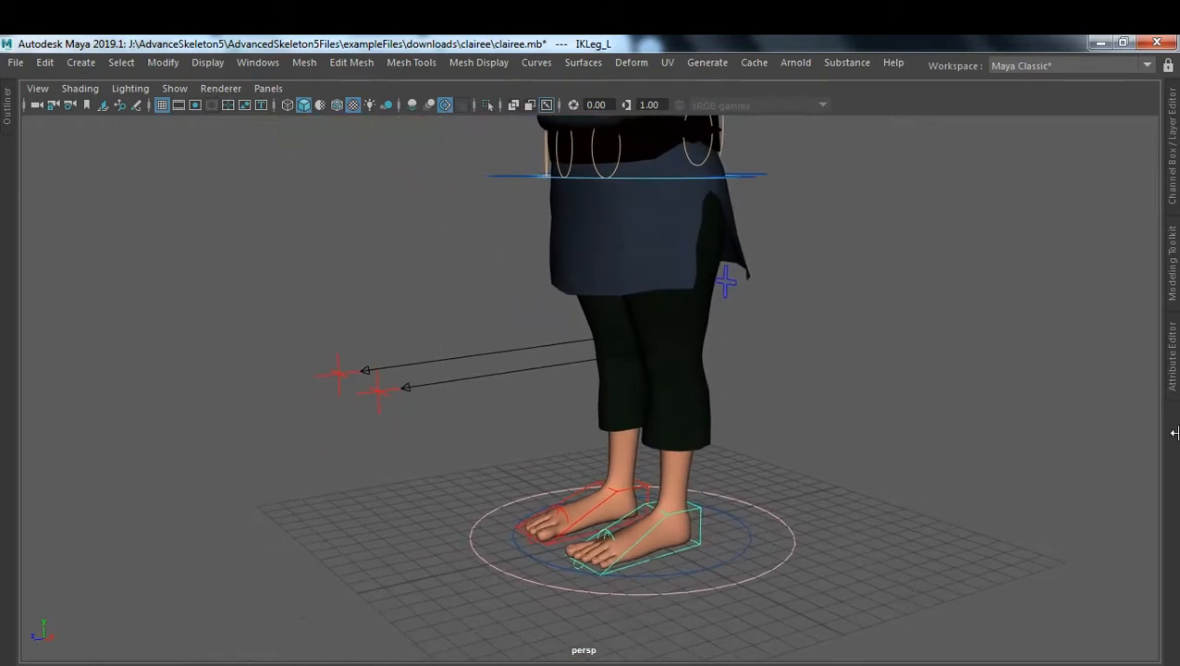
- Show the Channel Box for IKLeg_L and bring its foot attributes down to Toe into view
click(1172, 371)
click(1173, 370)
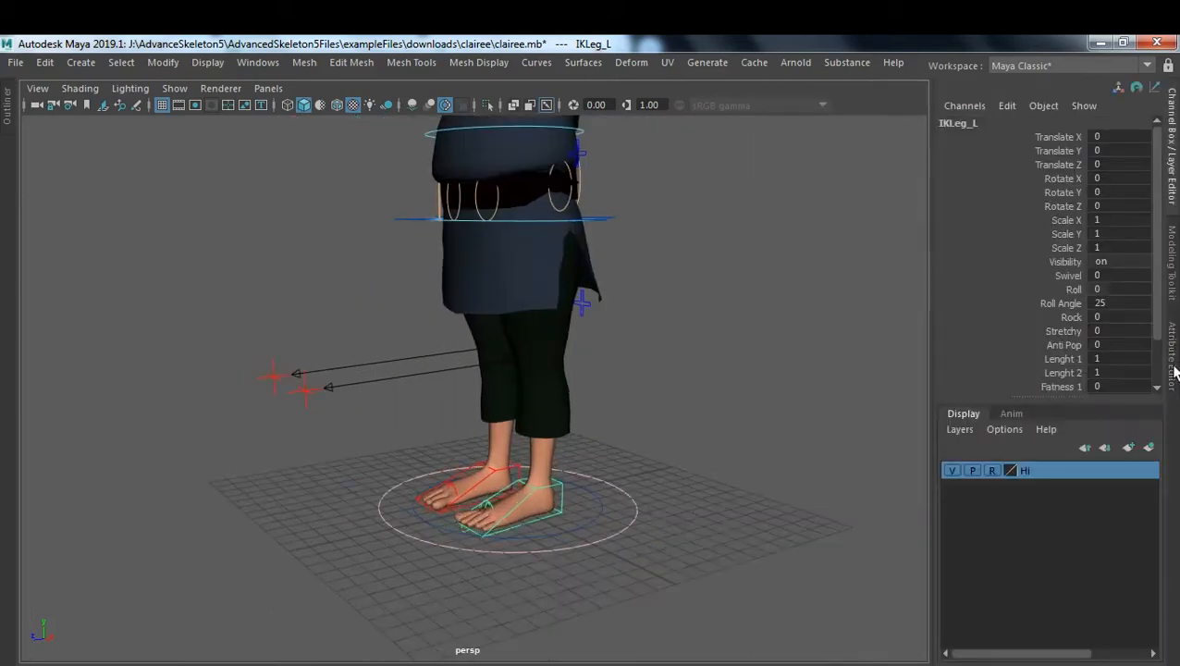
scroll(1111, 318, down, 2)
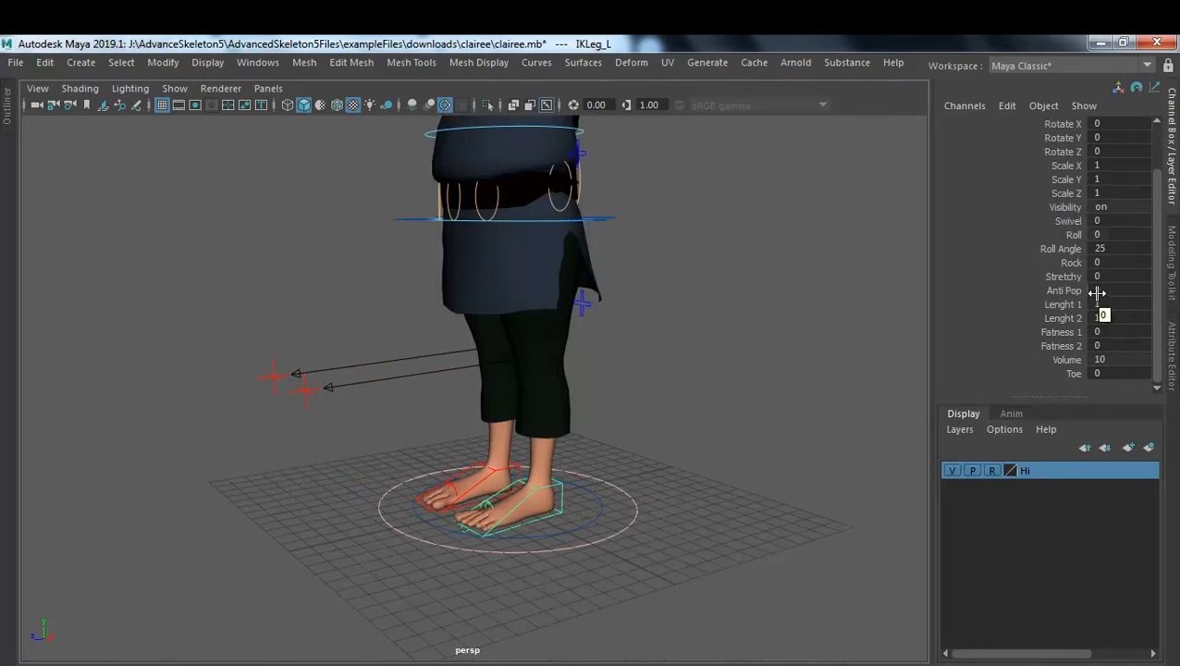
- Try the left foot's Roll attribute at -2.4 and reset it to 0
alt+right_drag(743, 405, 914, 475)
alt+right_drag(540, 428, 643, 455)
alt+middle_drag(643, 454, 695, 310)
alt+right_drag(696, 313, 755, 334)
alt+middle_drag(756, 334, 754, 325)
alt+drag(753, 325, 747, 328)
alt+middle_drag(747, 327, 708, 319)
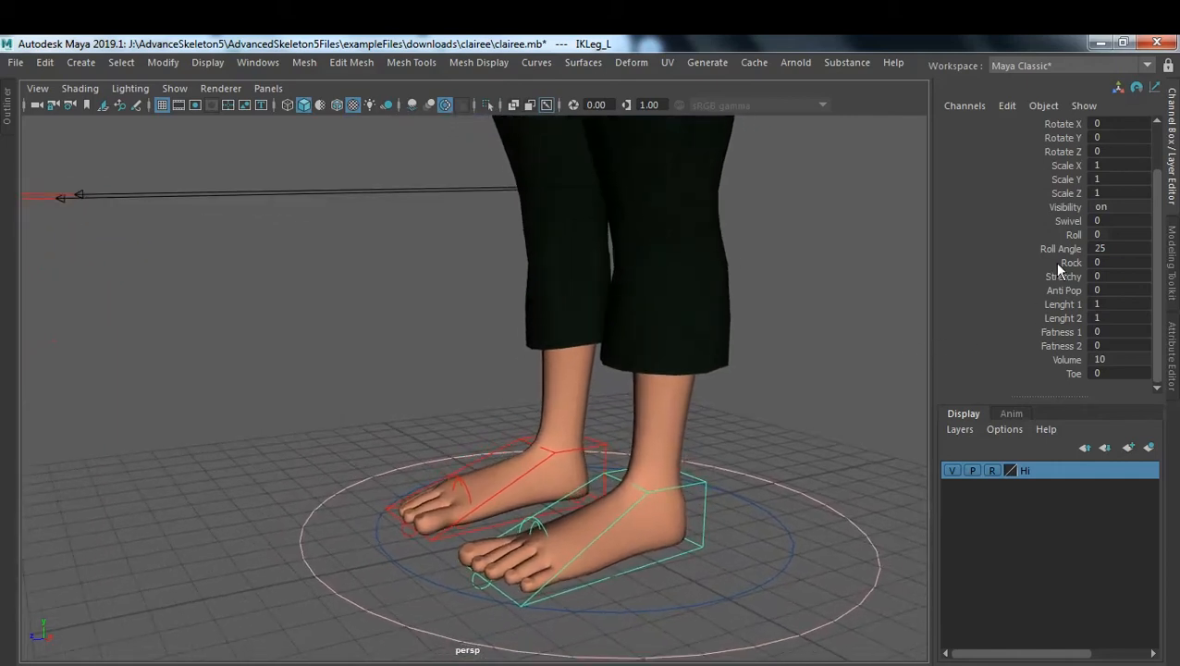
click(1073, 235)
middle_drag(752, 393, 735, 414)
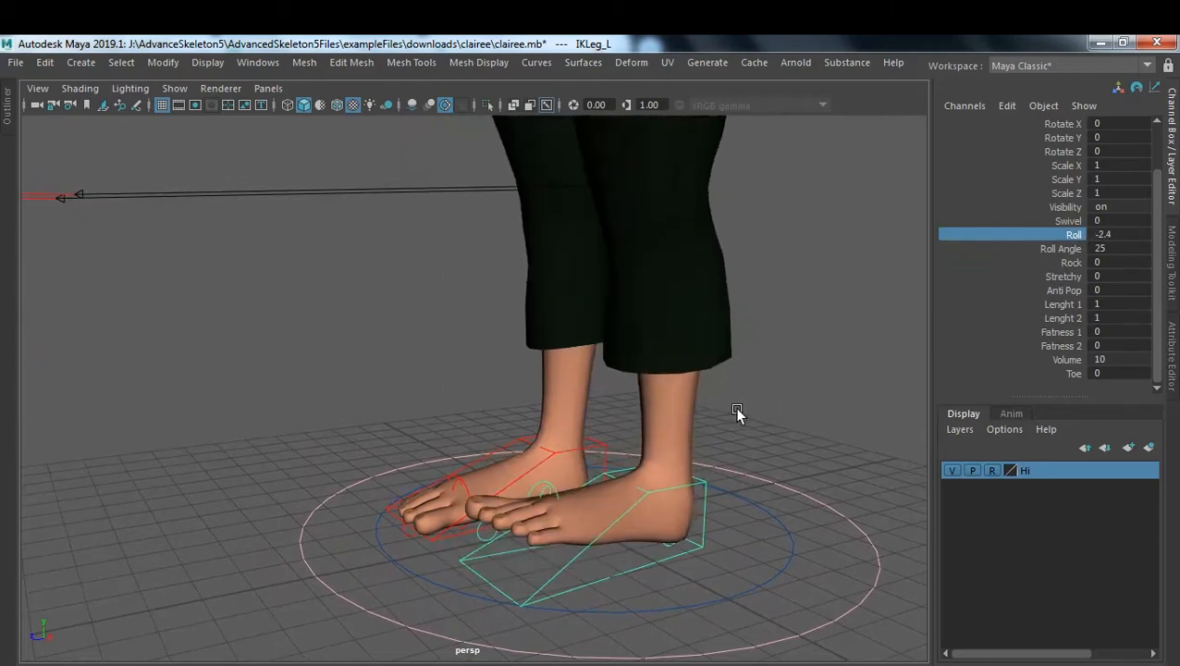
double_click(1130, 235)
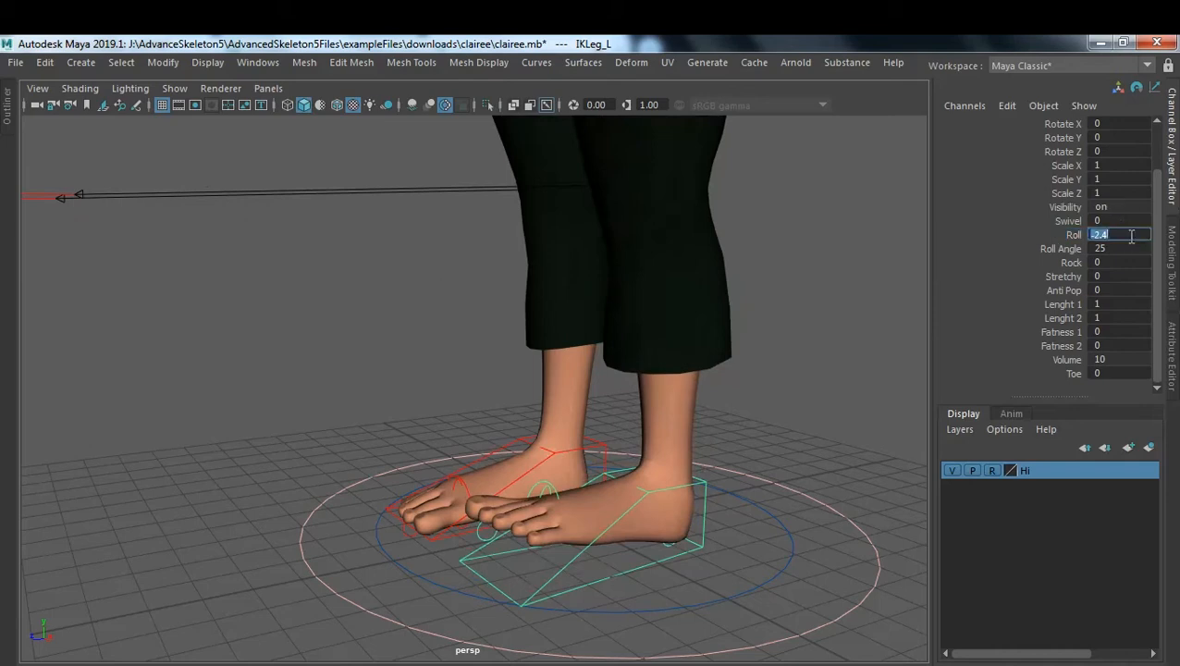
text(0)
key(Return)
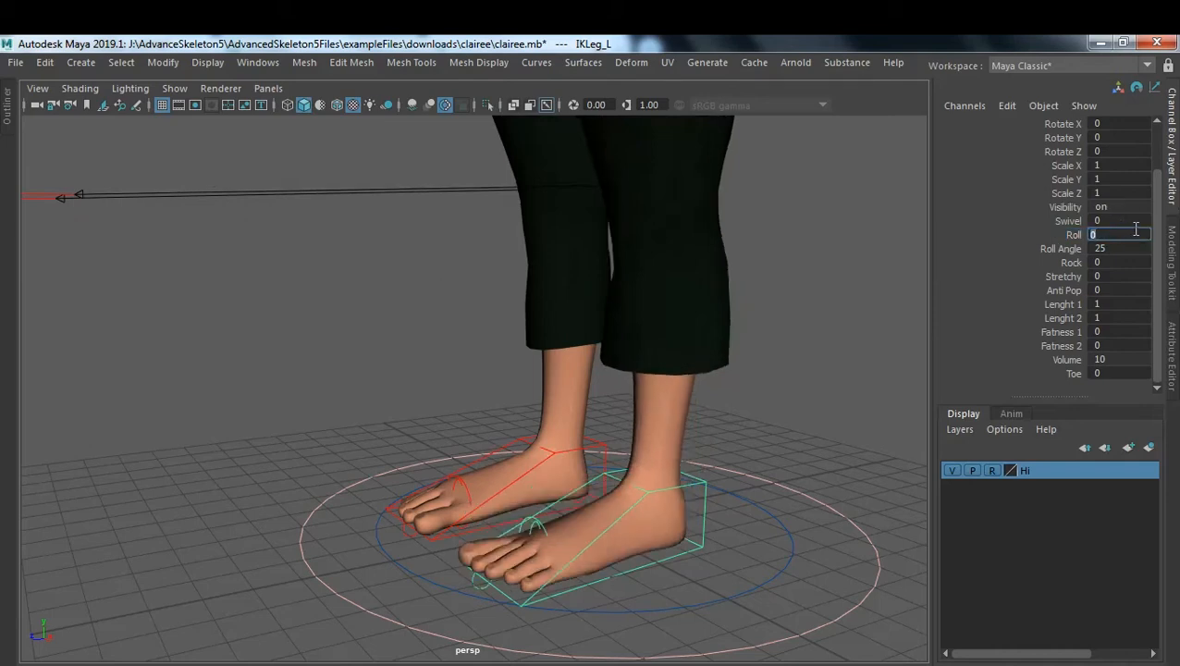
- Try the left foot's Rock attribute at 51.3 and reset it to 0
click(1070, 263)
middle_drag(679, 413, 1125, 422)
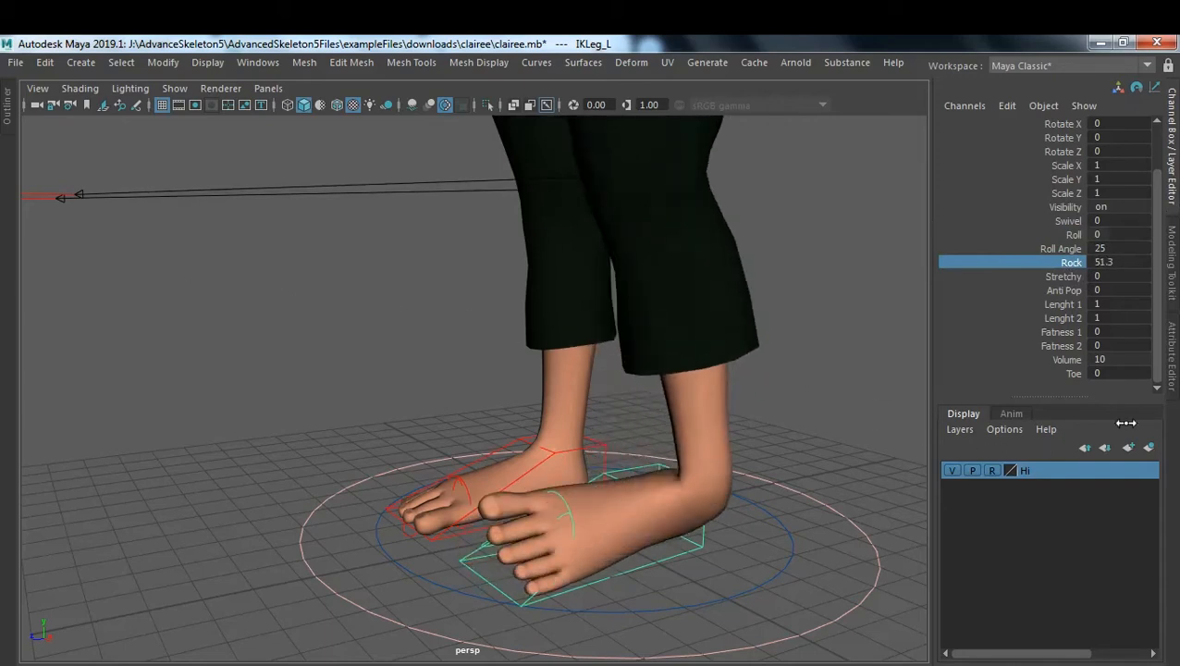
double_click(1130, 263)
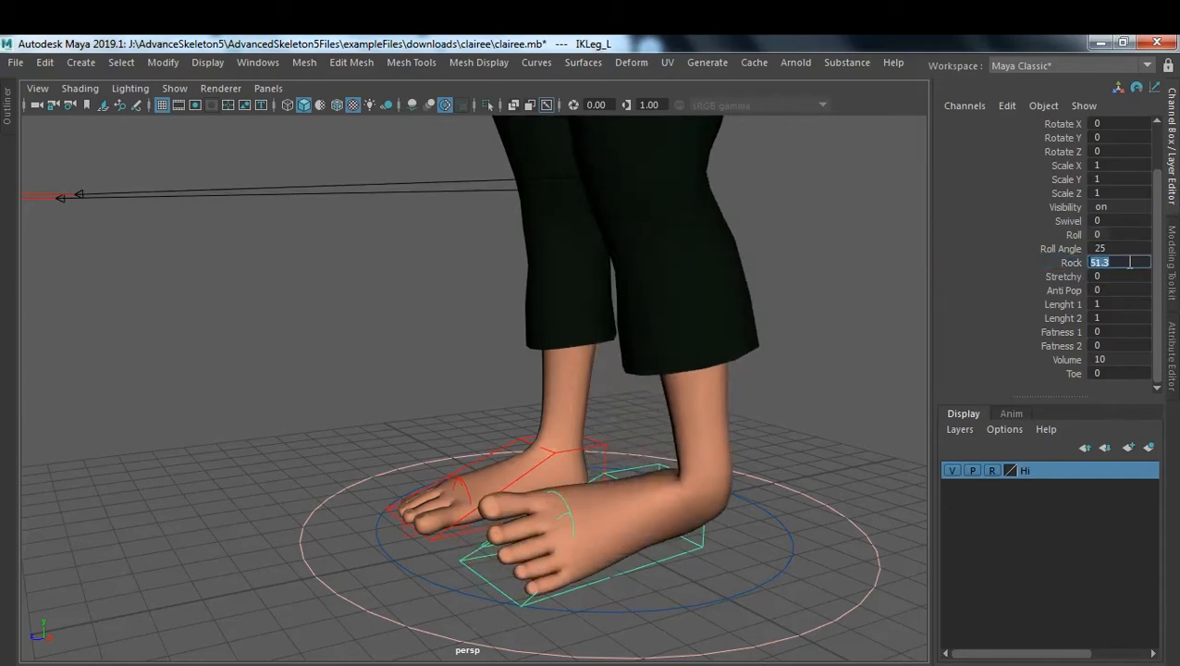
text(0)
key(Return)
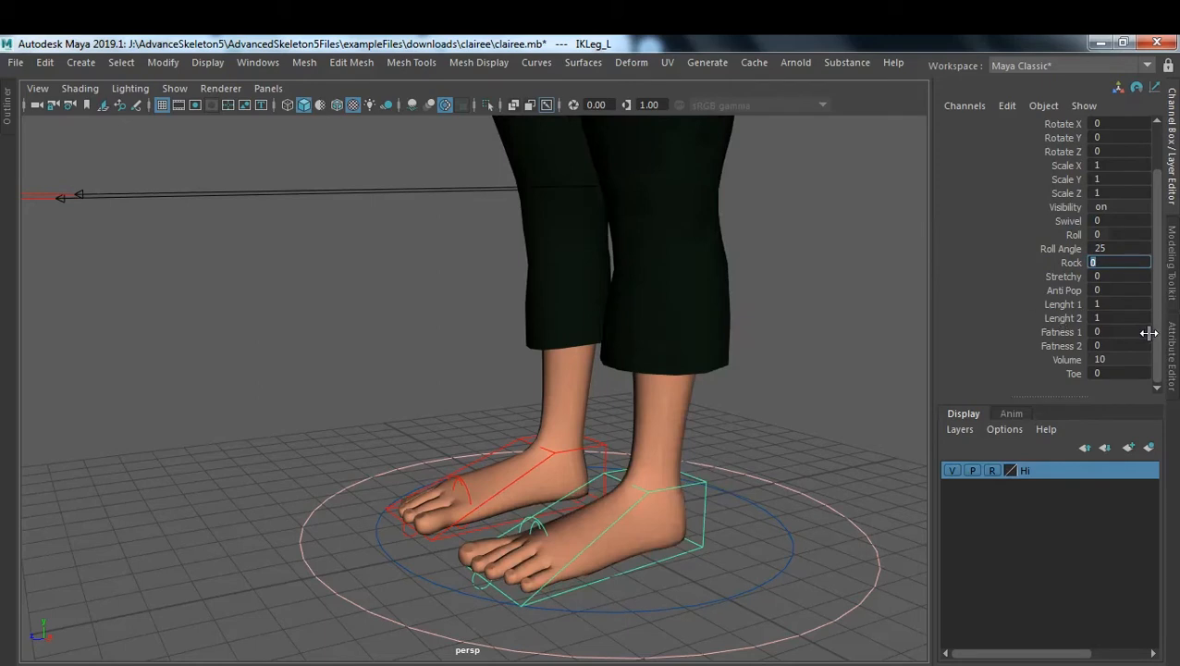
- Try the left foot's Toe attribute at 1.5 and reset it to 0
click(1072, 373)
mouse_move(766, 441)
middle_down()
mouse_move(898, 450)
mouse_move(781, 451)
middle_up()
click(1117, 362)
click(1123, 373)
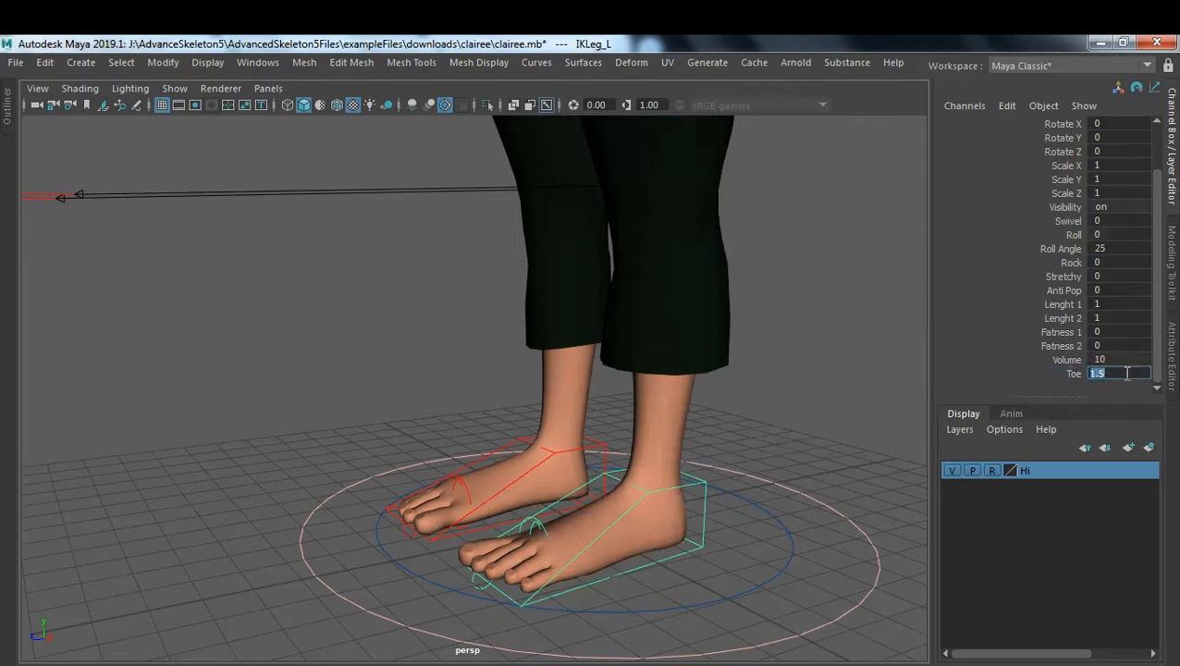
key(Return)
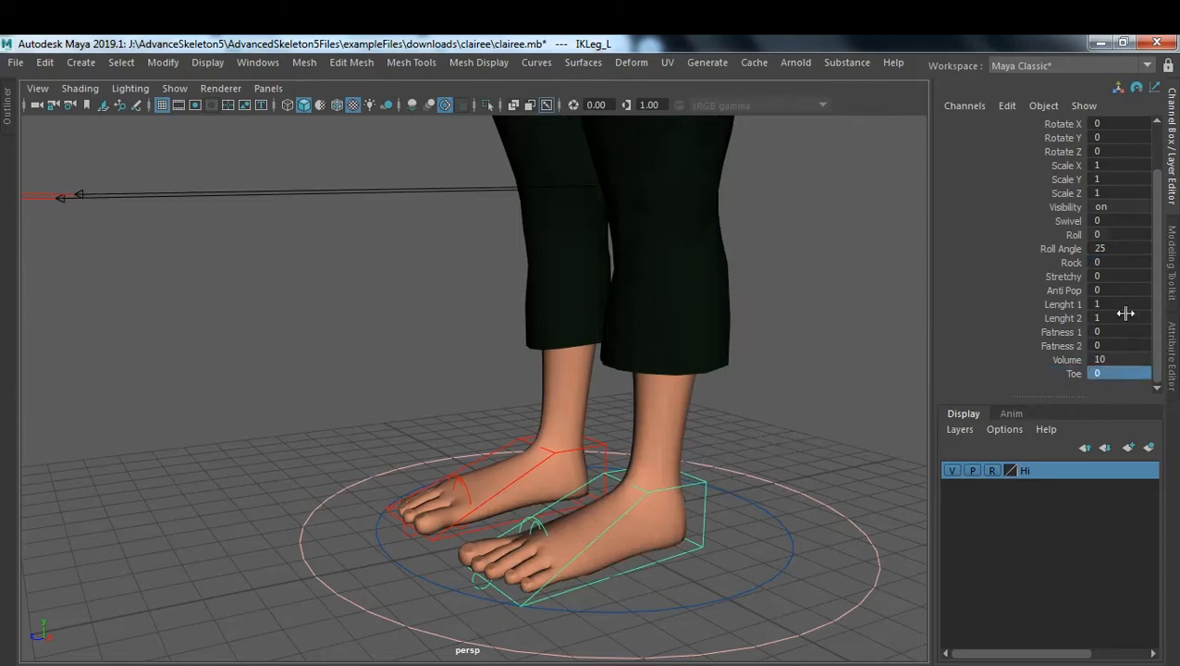
- Try Roll Angle at 25.3 and Swivel at 2.9 on IKLeg_L, and reset them to 25 and 0
click(1055, 248)
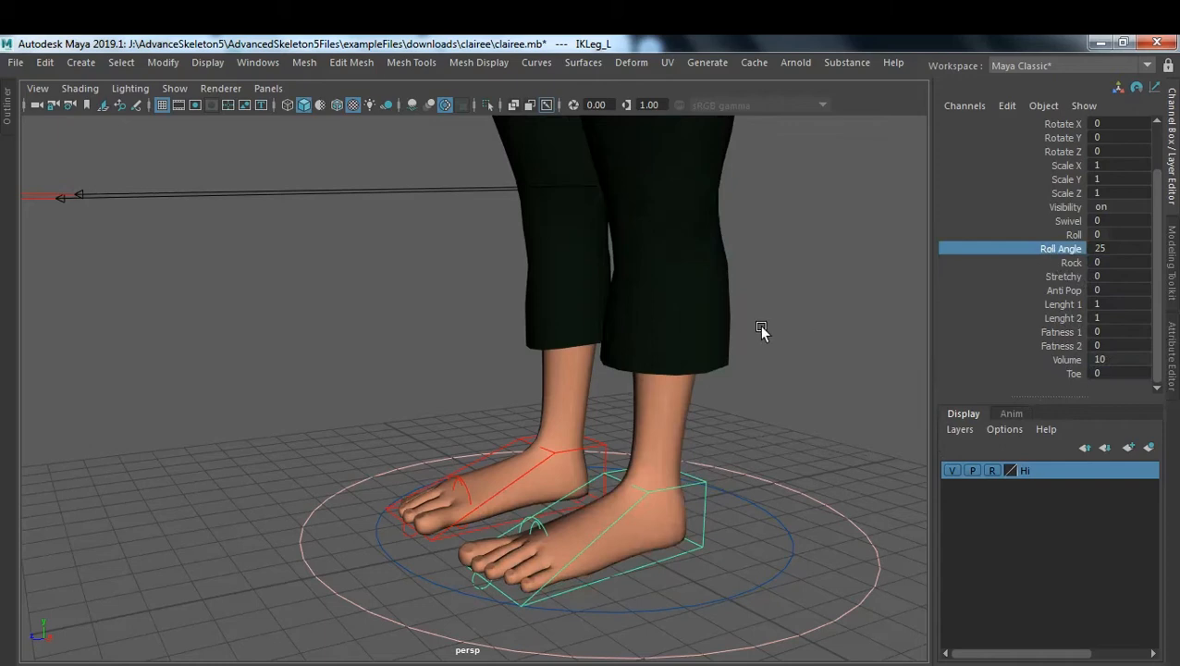
middle_drag(799, 332, 750, 369)
click(1054, 221)
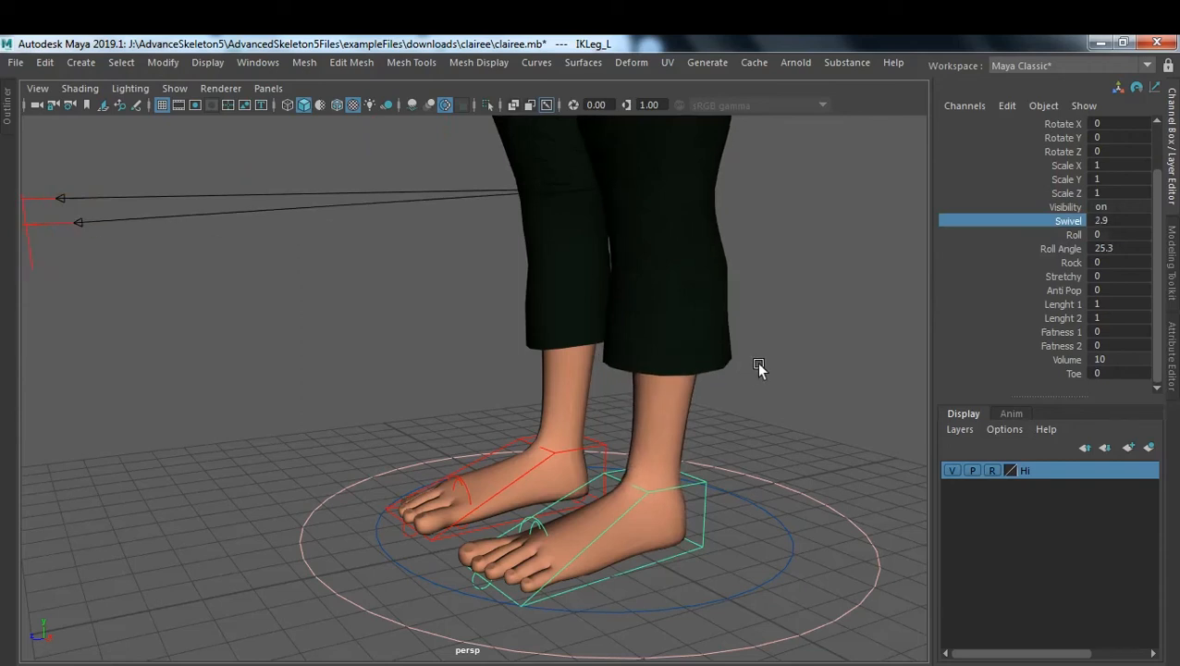
click(1133, 219)
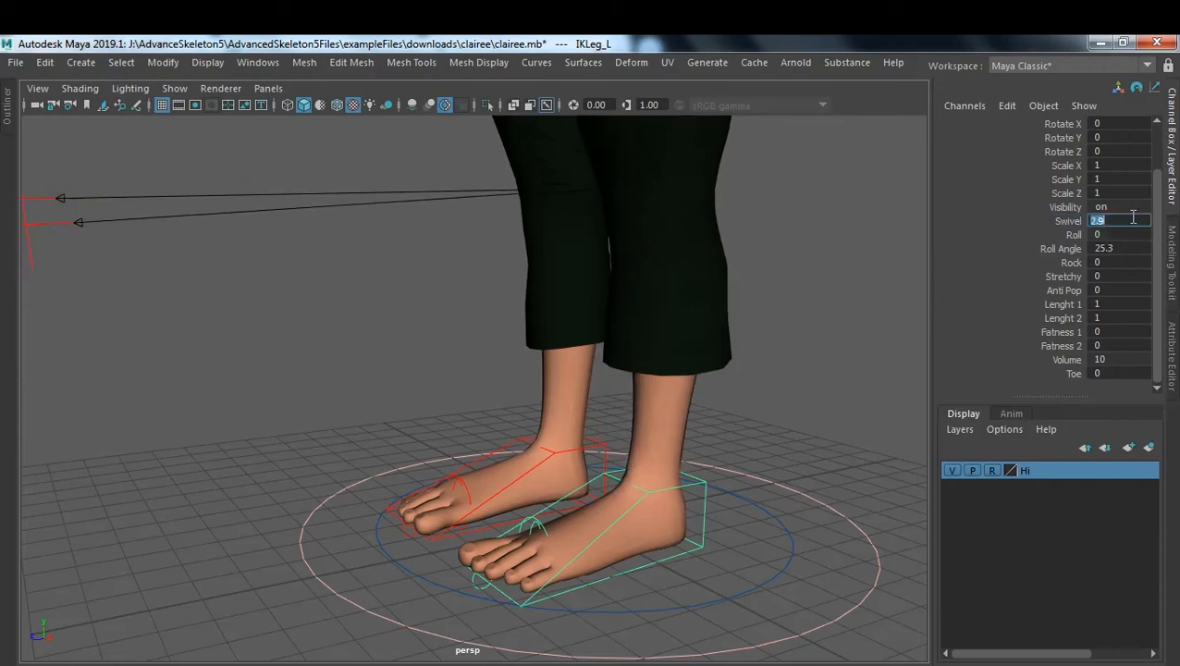
text(0)
key(Return)
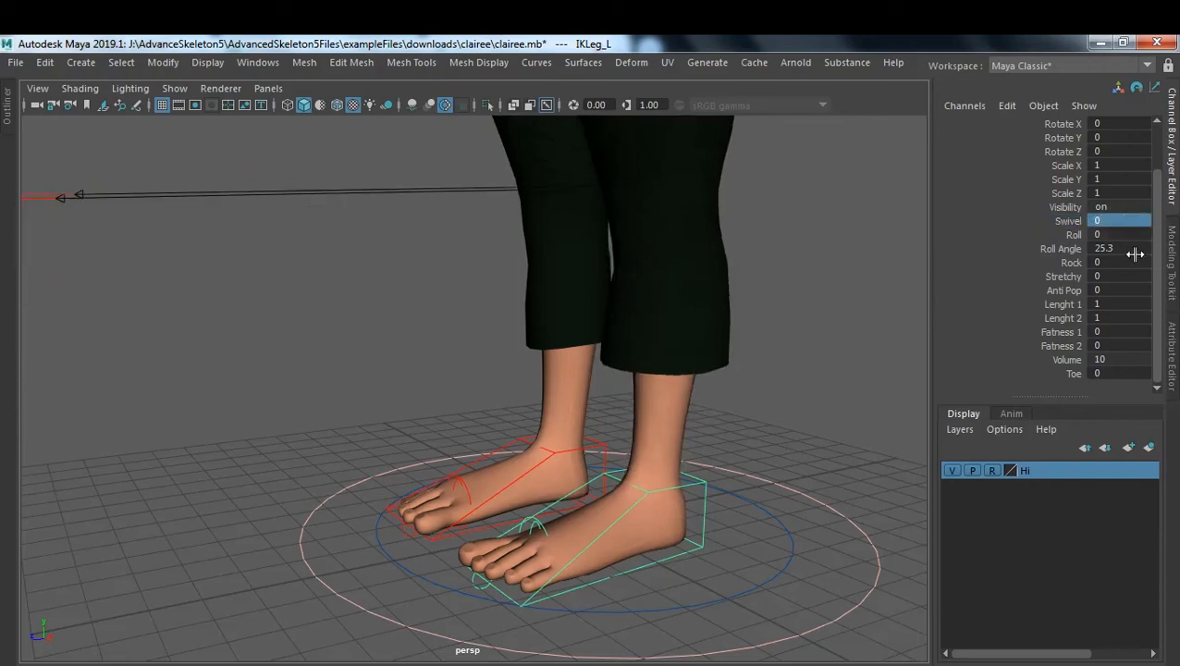
click(1146, 249)
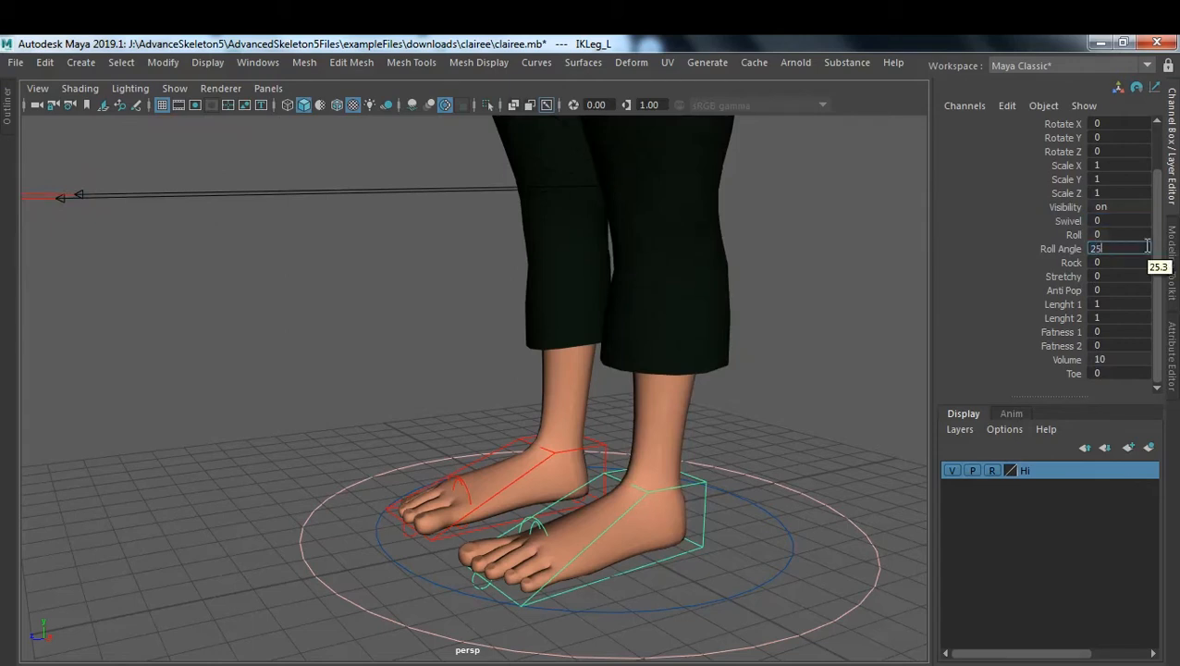
key(Return)
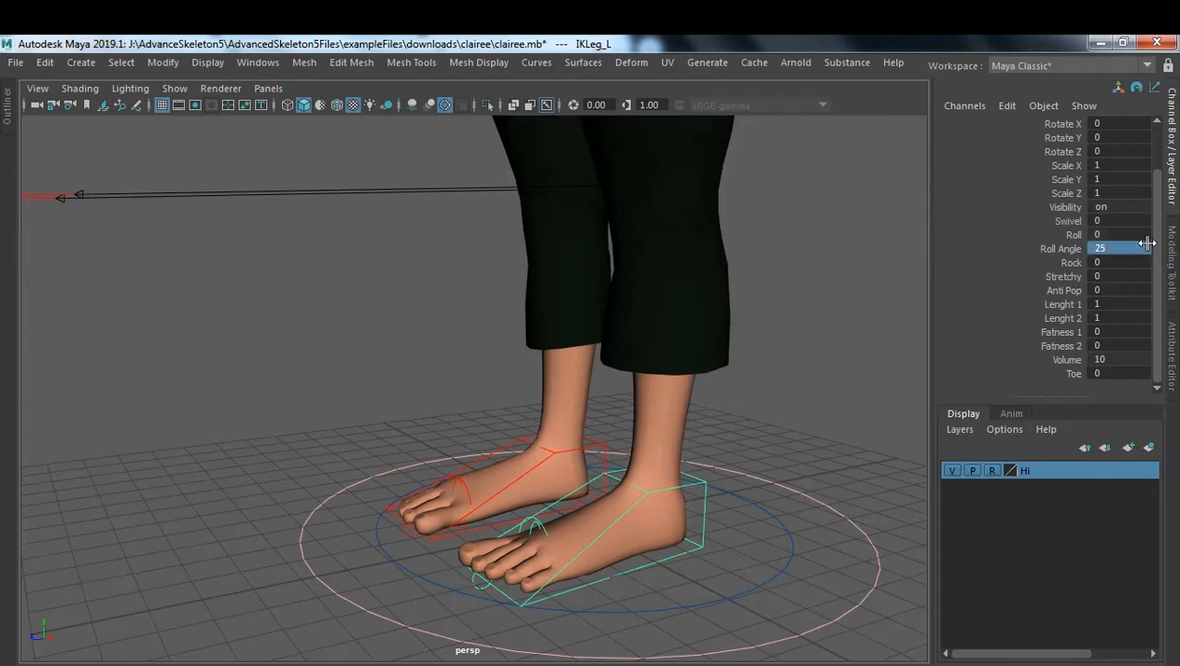
- Tilt the left foot back onto its heel with Roll at -5 and reset Roll to 0
click(1065, 264)
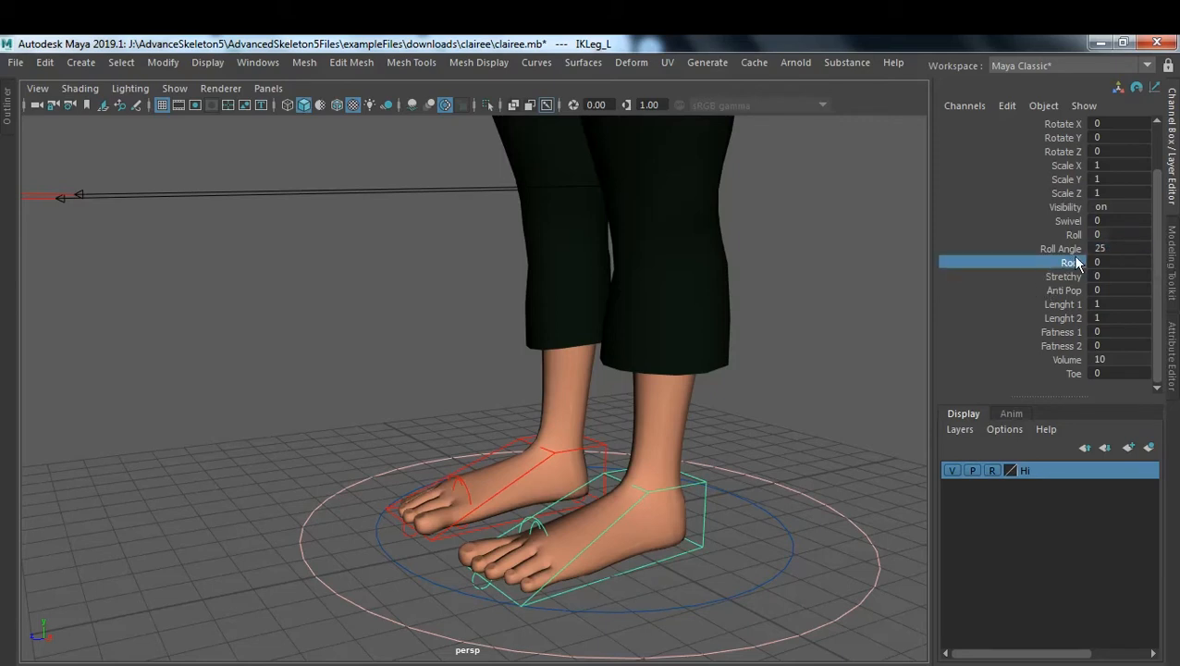
click(1069, 236)
middle_drag(633, 361, 599, 334)
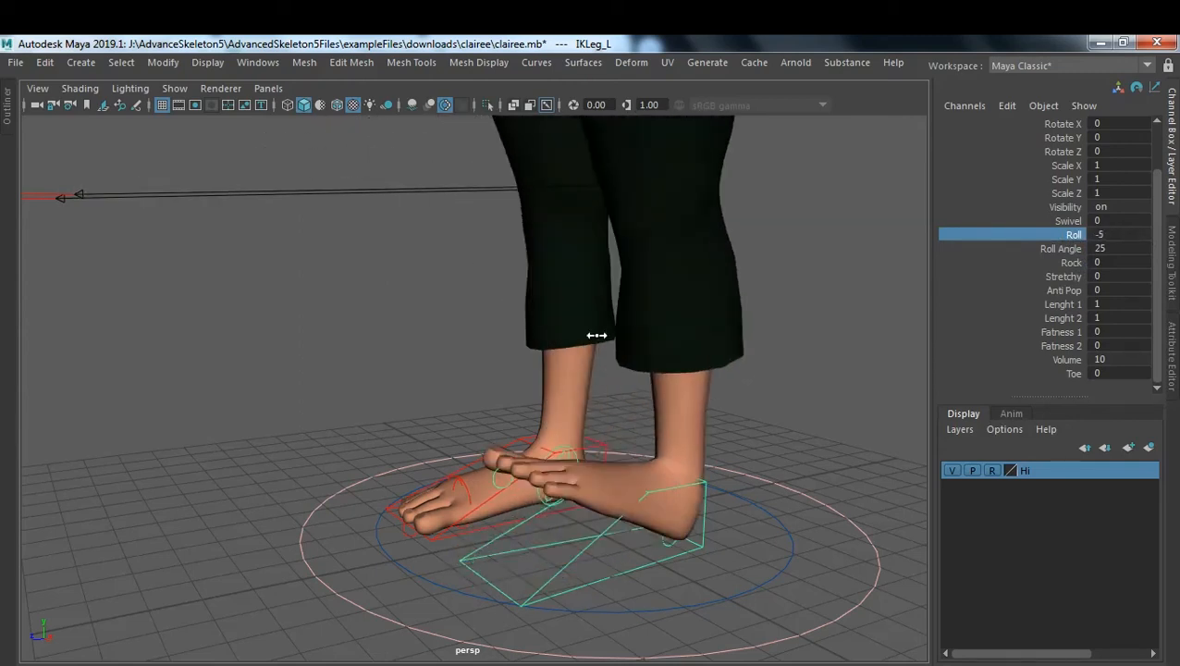
click(1118, 235)
text(0)
key(Return)
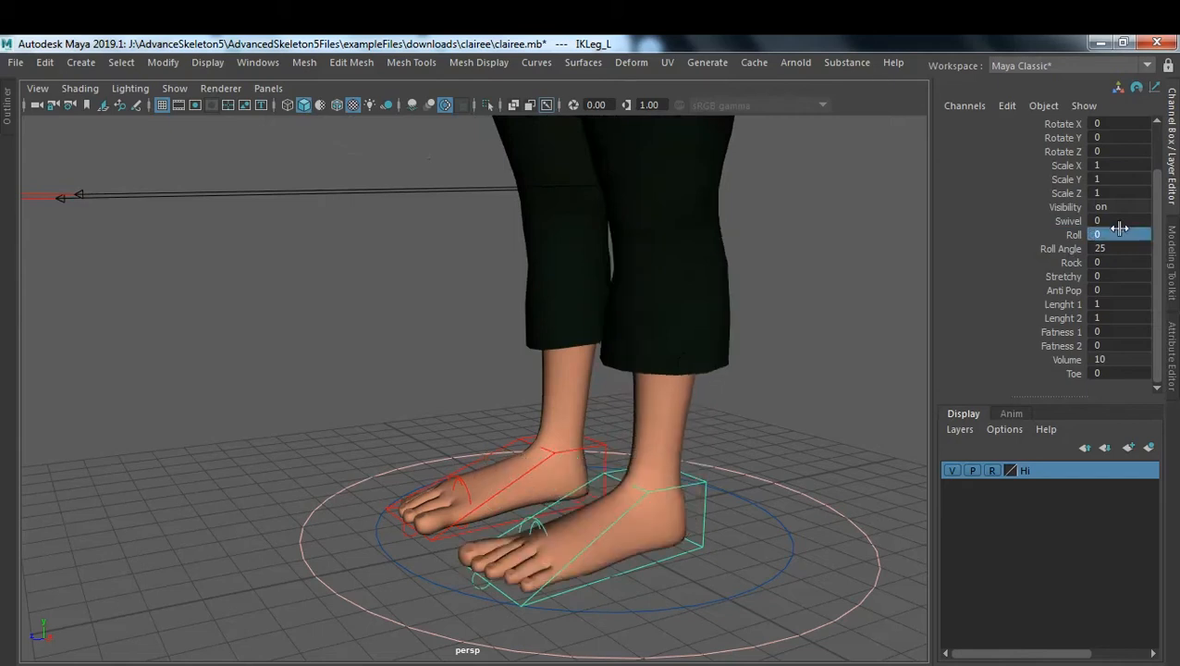
- Tilt the left foot sideways with Rock at -4.1 and reset Rock to 0
click(1068, 262)
middle_drag(611, 342, 577, 361)
double_click(1134, 264)
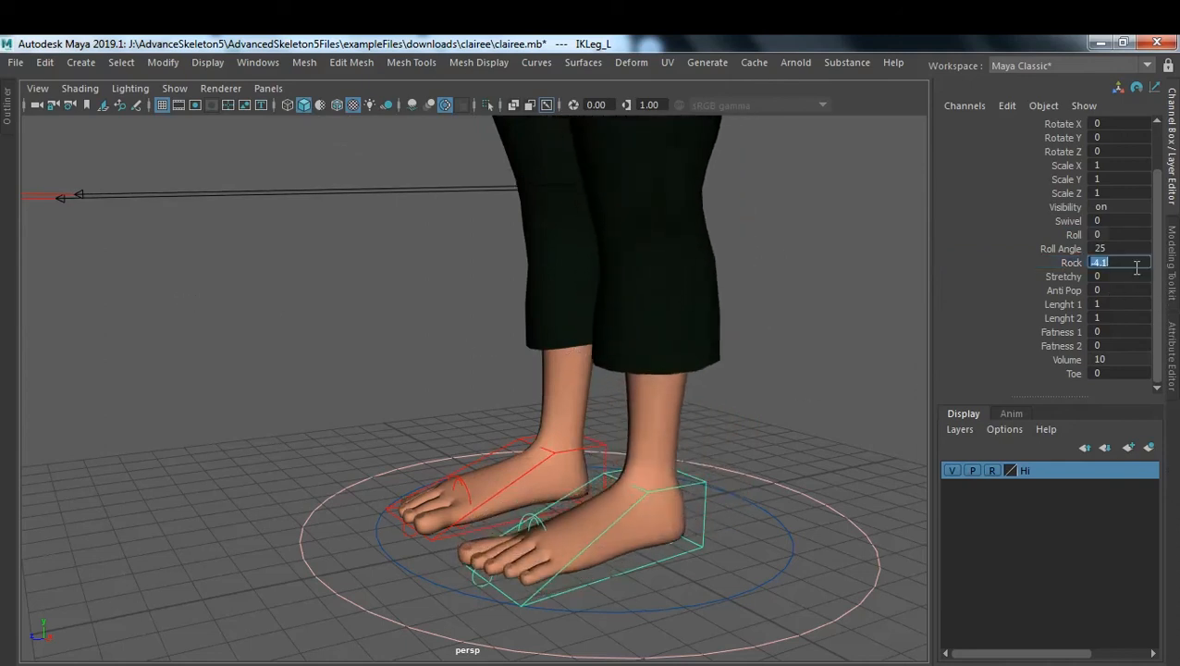
text(0)
key(Return)
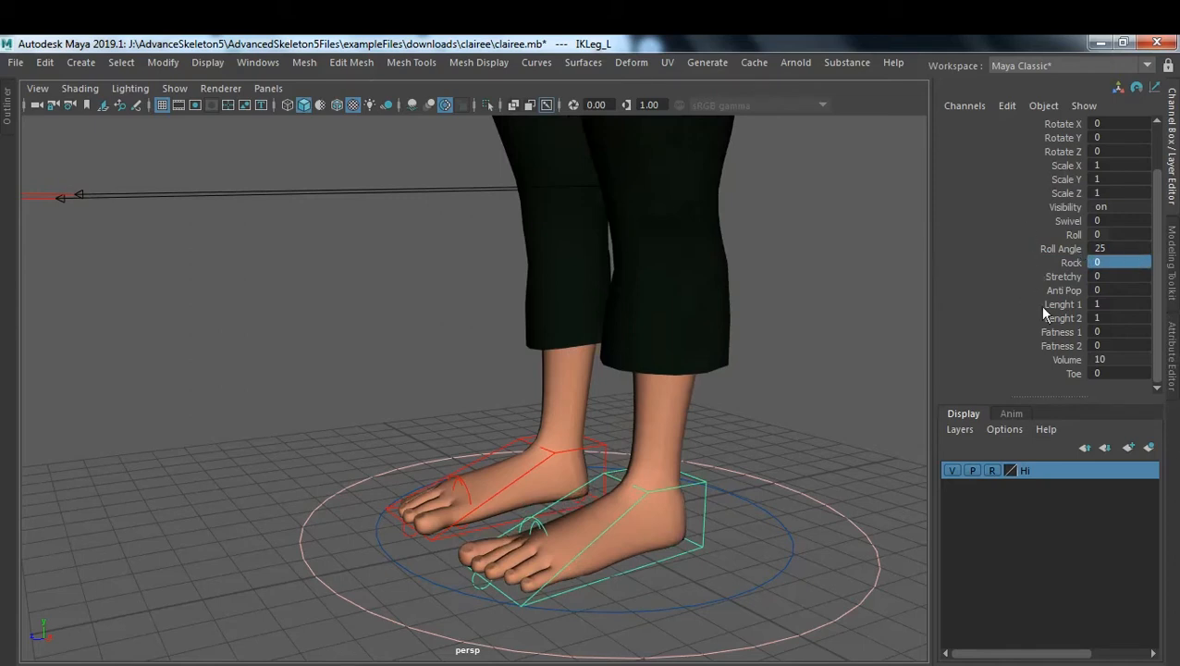
- Switch to the Google Meet window and admit the participant who is waiting to join
mouse_move(259, 662)
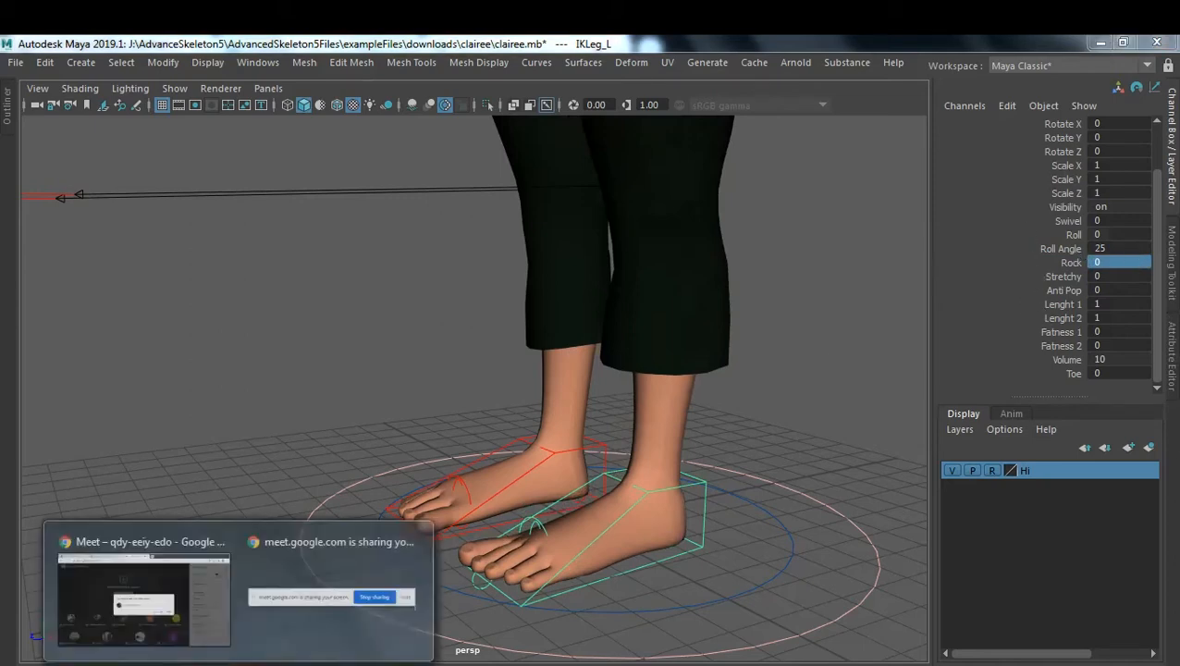
click(138, 592)
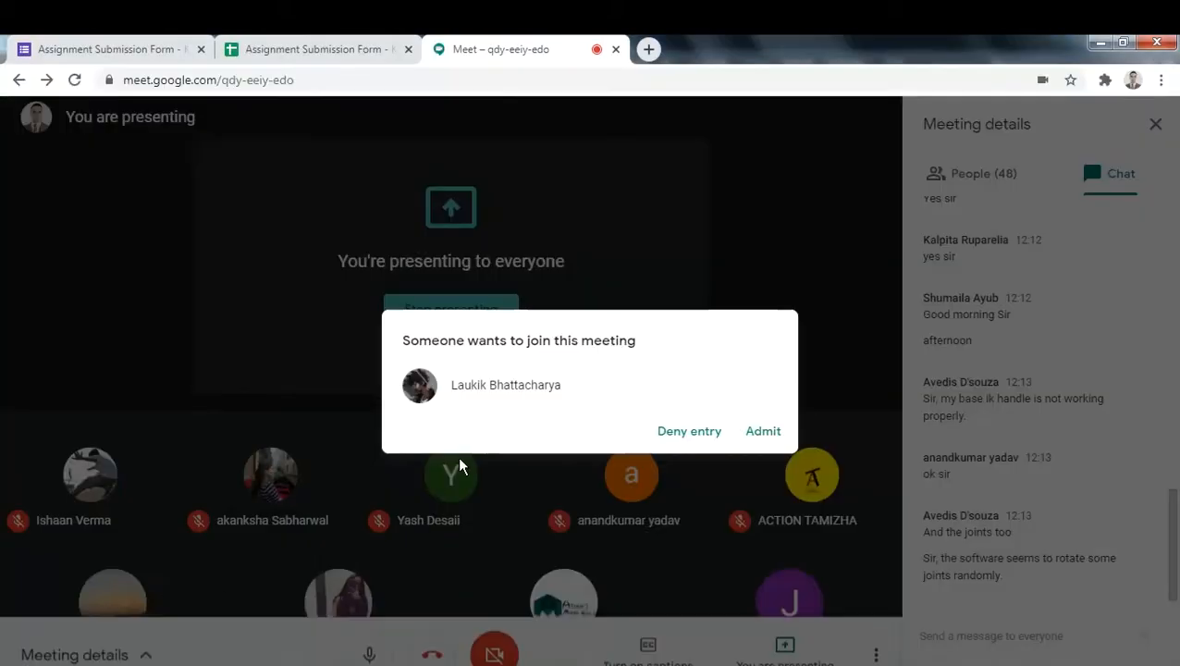
click(761, 431)
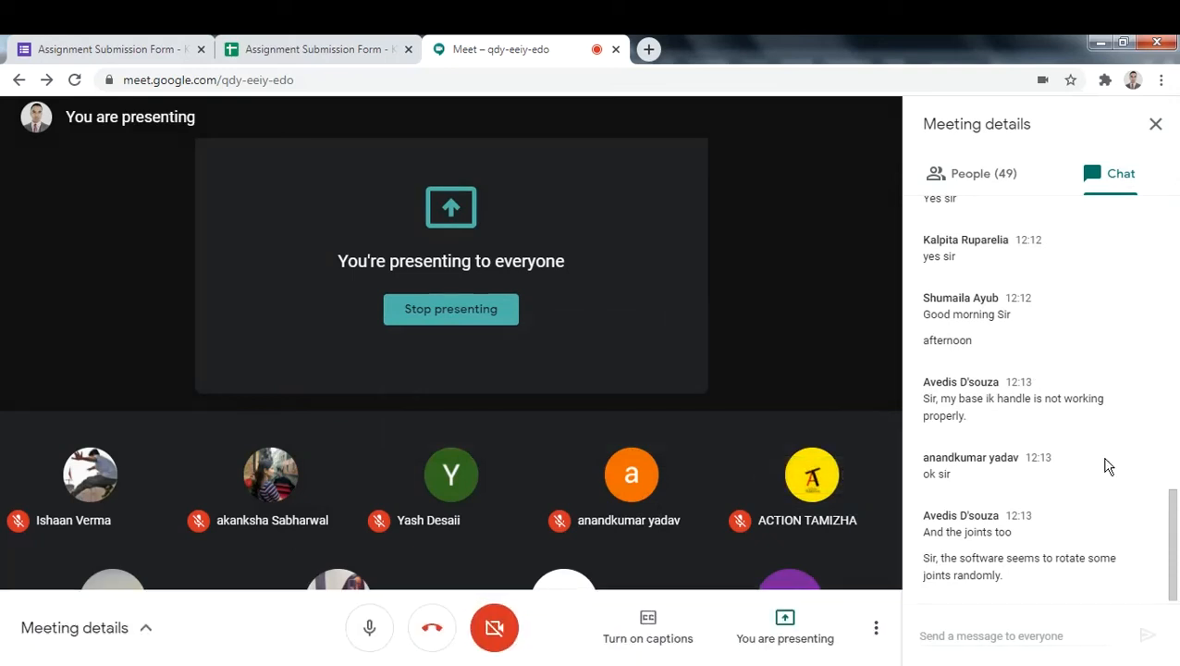
- Switch back to the clairee scene in Maya, tilt the left foot onto its heel with Roll at -4, and reset Roll to 0
mouse_move(706, 640)
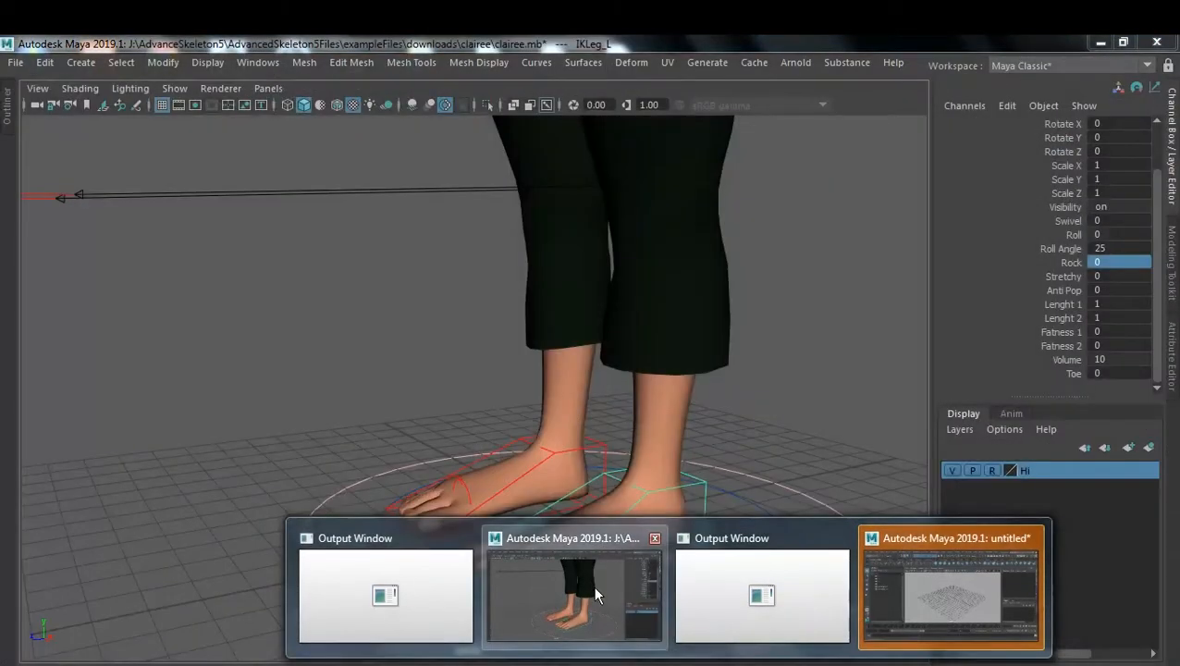
click(601, 581)
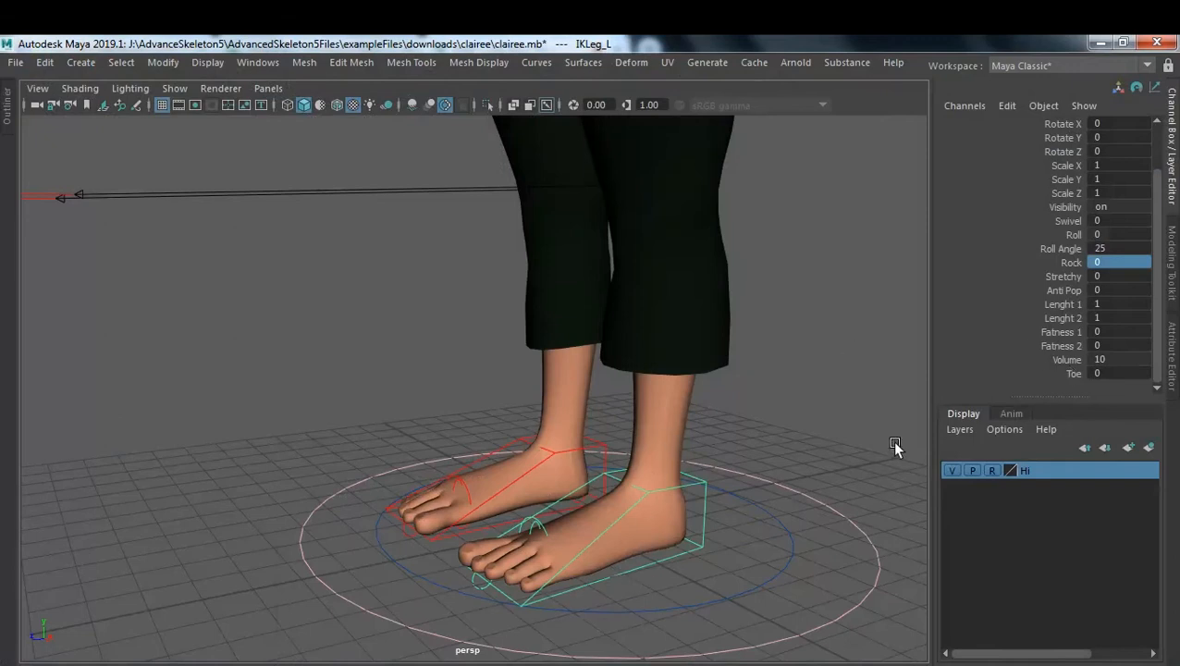
click(1068, 234)
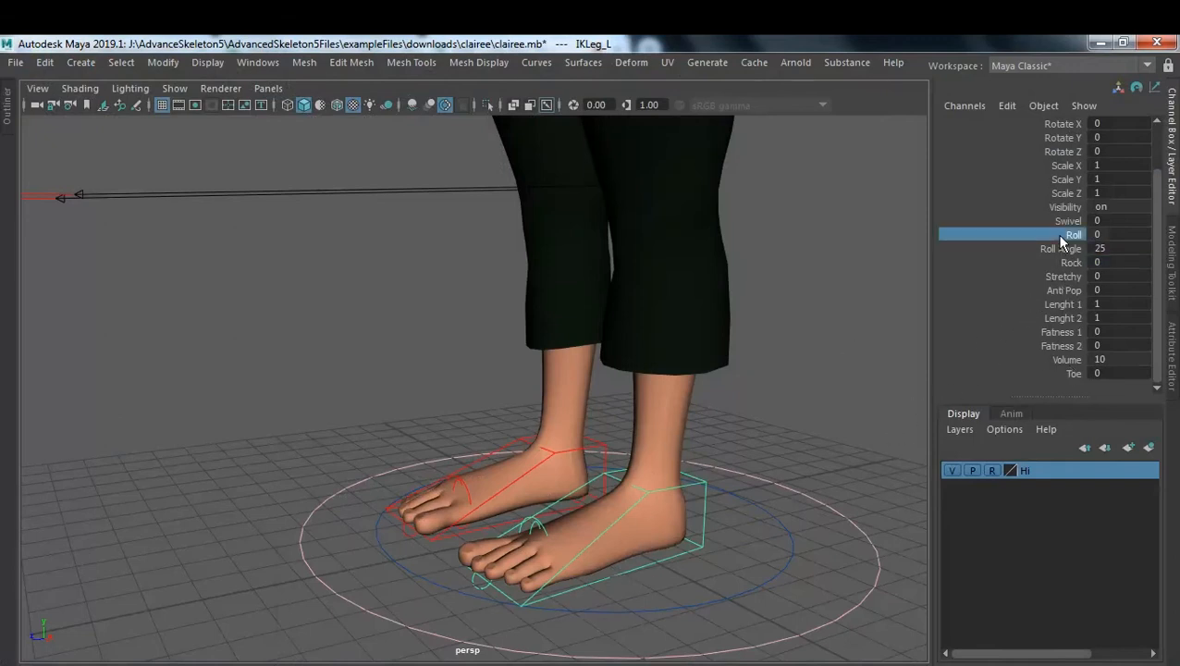
middle_drag(640, 598, 602, 495)
double_click(1129, 239)
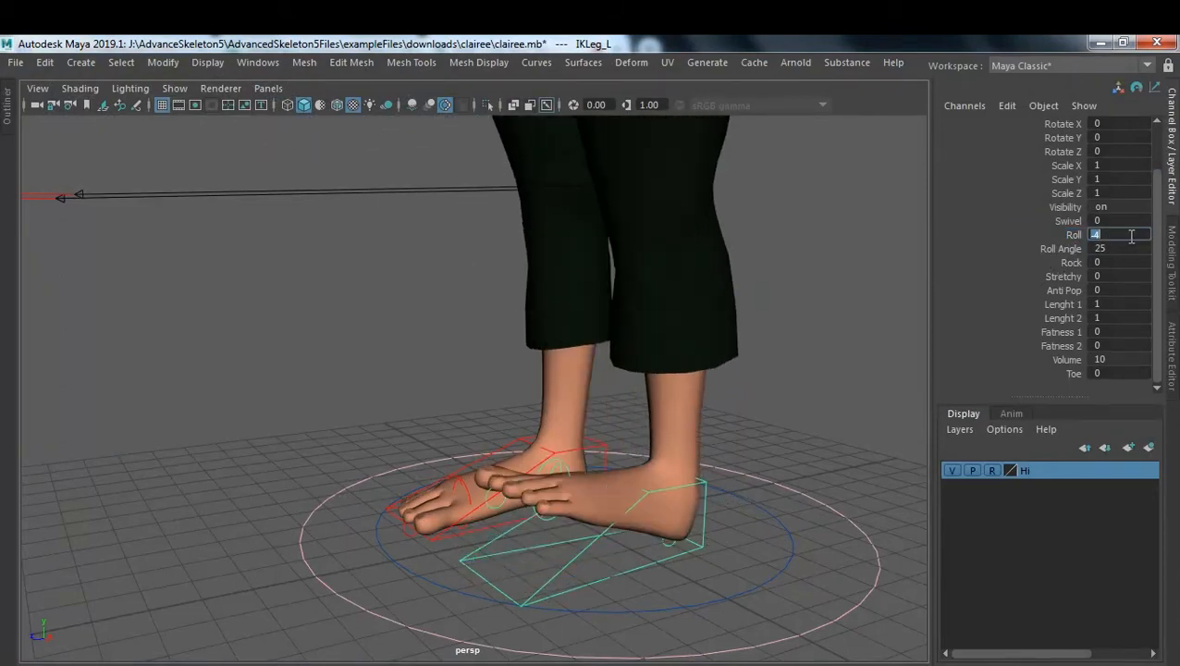
text(0)
key(Return)
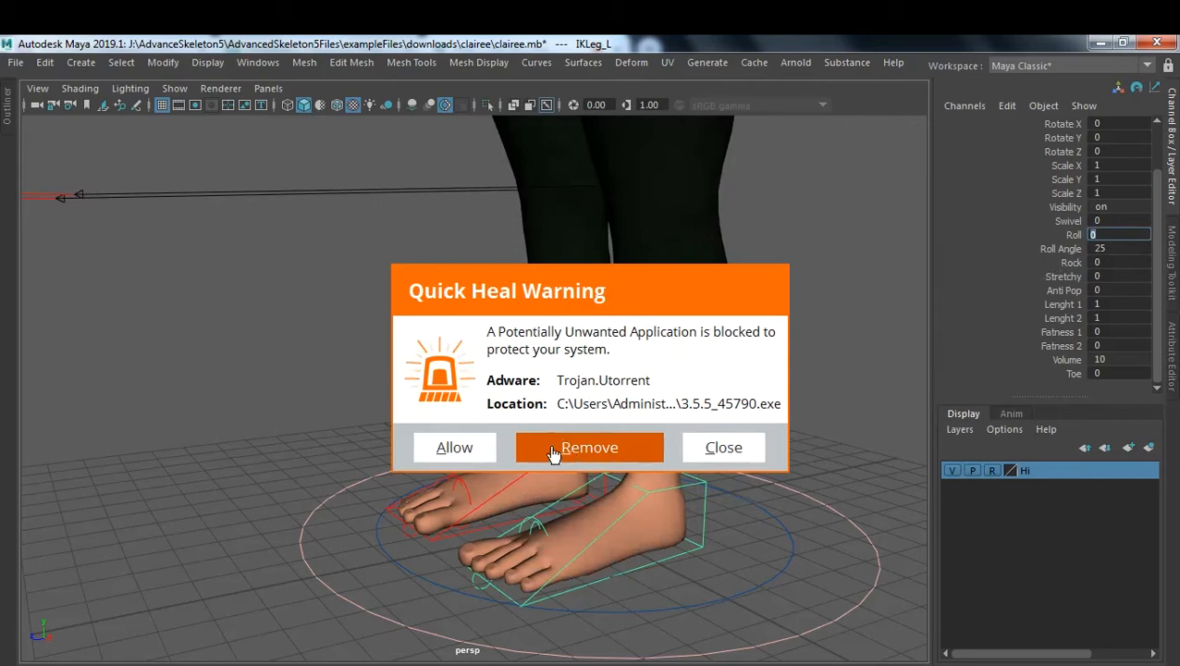
- Remove the blocked application flagged in the Quick Heal warning, and try Rock at -31.6 on the left foot before resetting it to 0
click(587, 449)
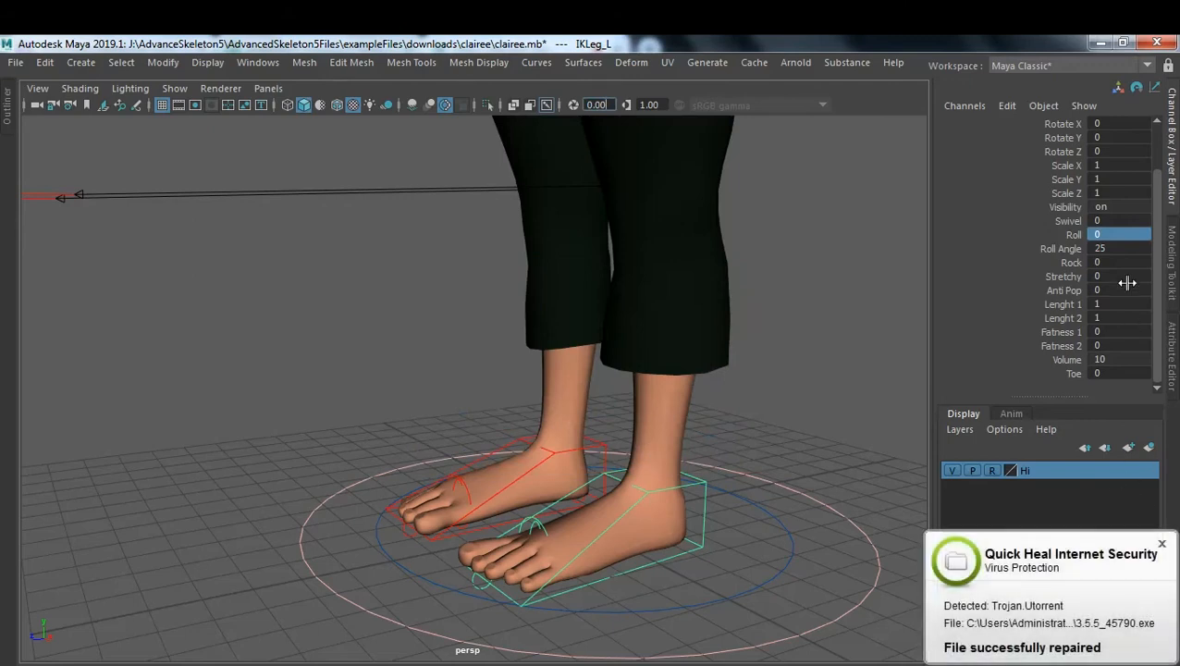
click(1070, 264)
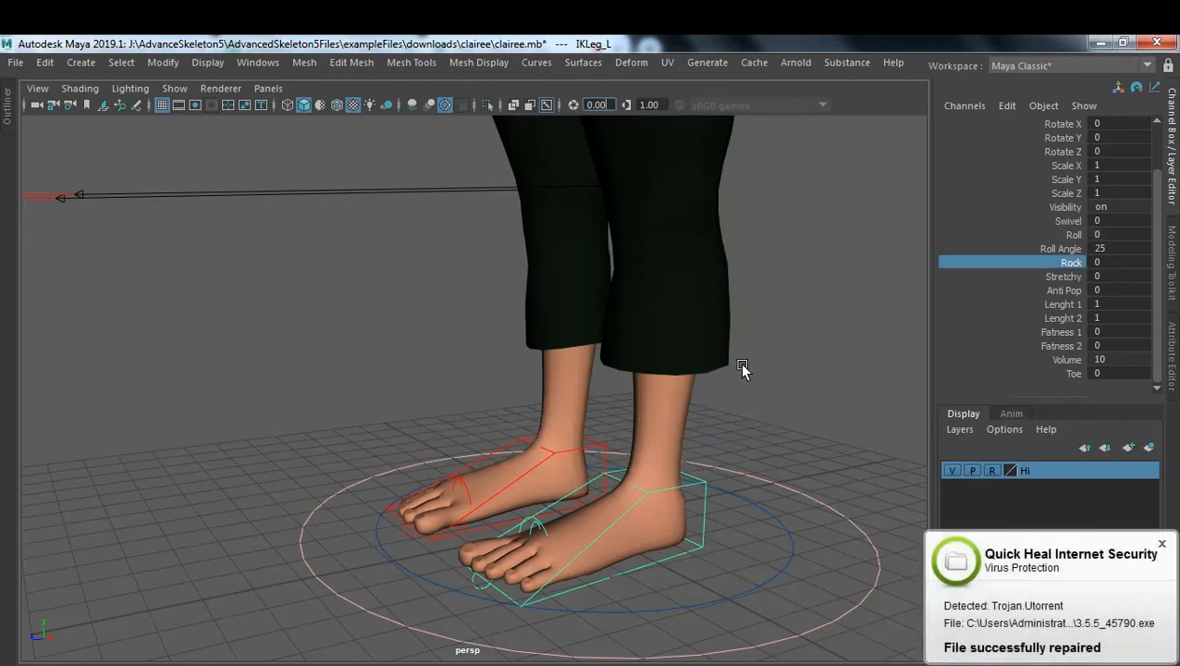
middle_drag(637, 380, 369, 350)
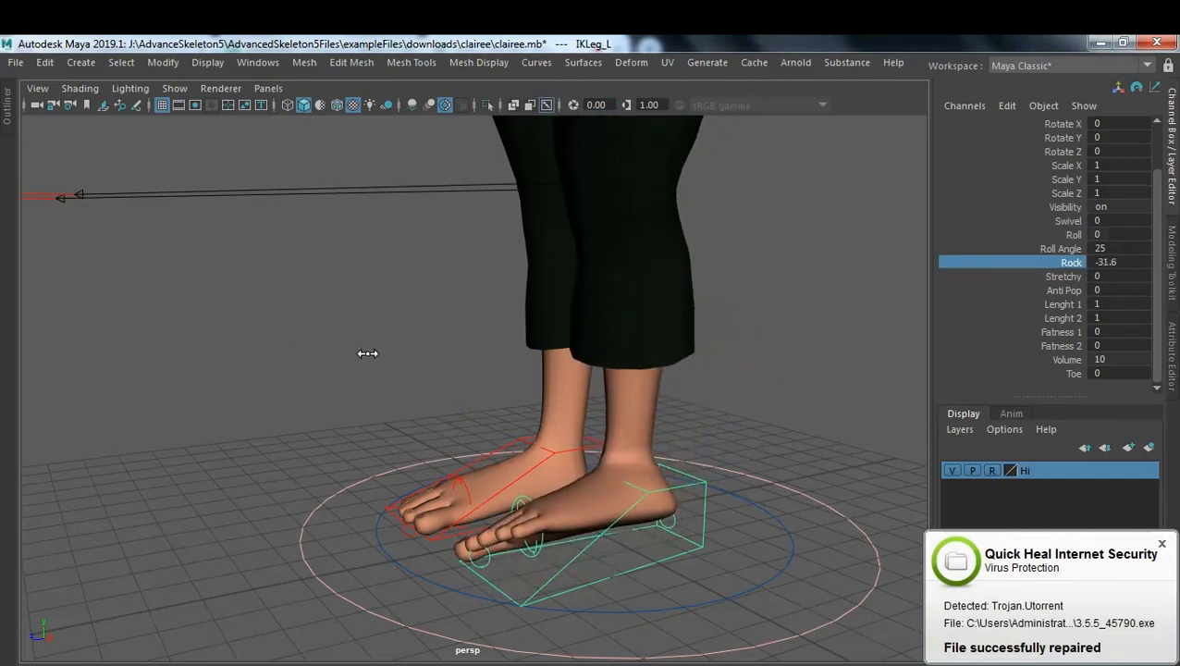
click(1132, 262)
text(0)
key(Return)
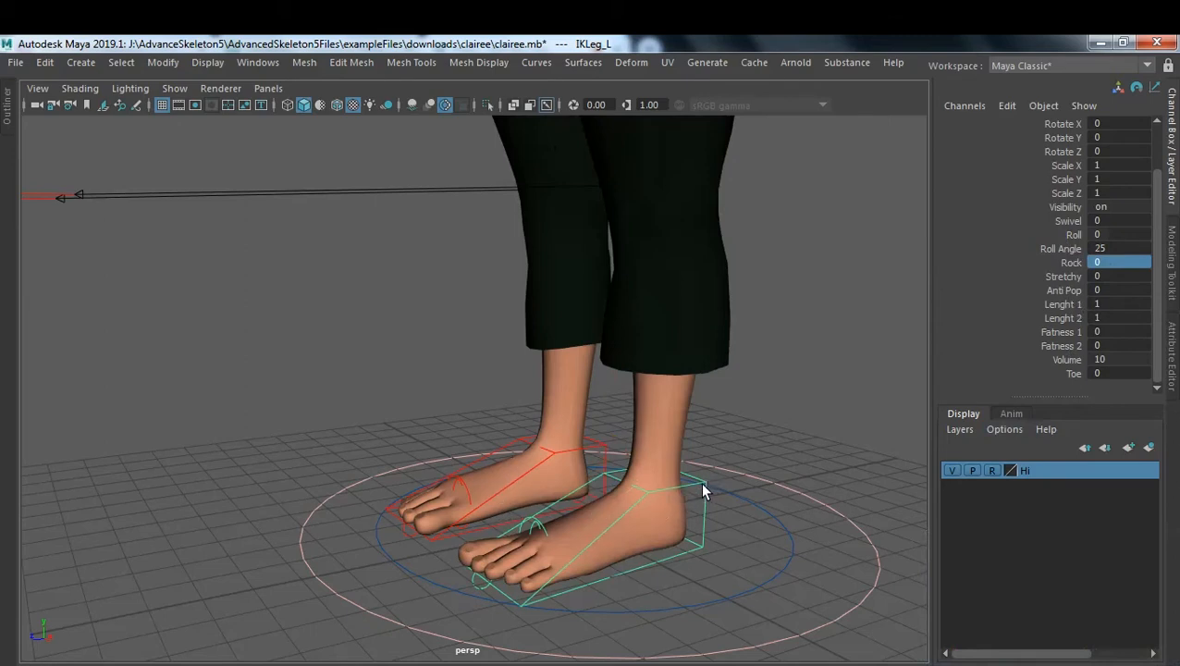
- Try rotating the left leg control around the ankle with the Rotate tool and undo the rotation
key(w)
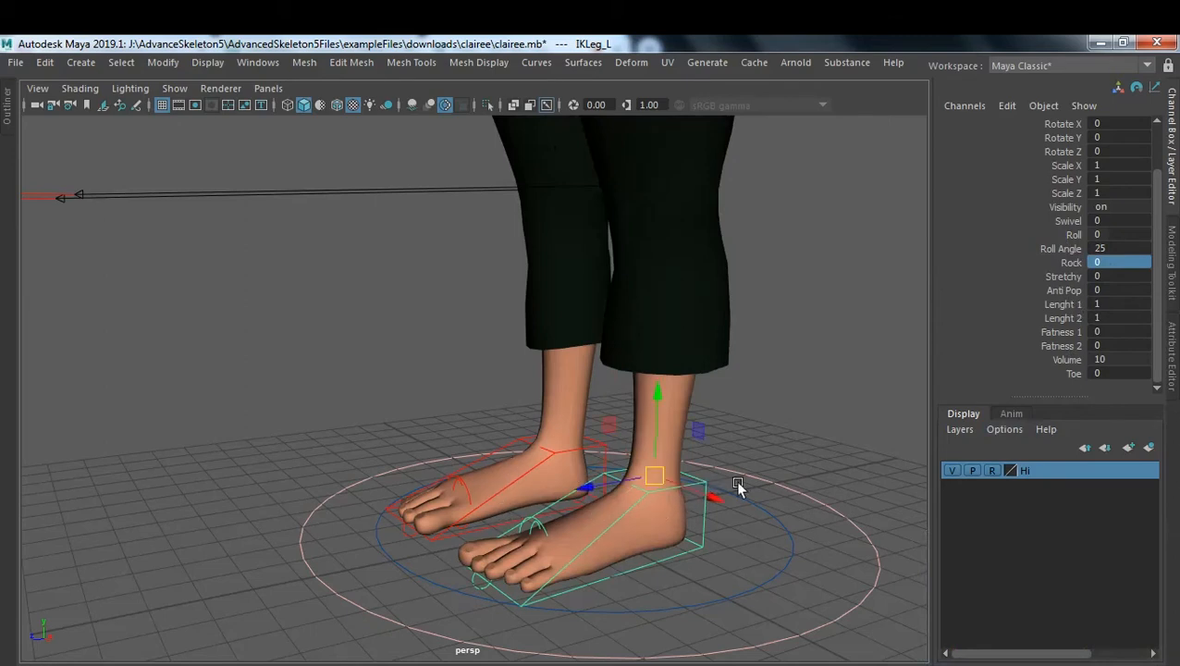
scroll(1097, 288, up, 2)
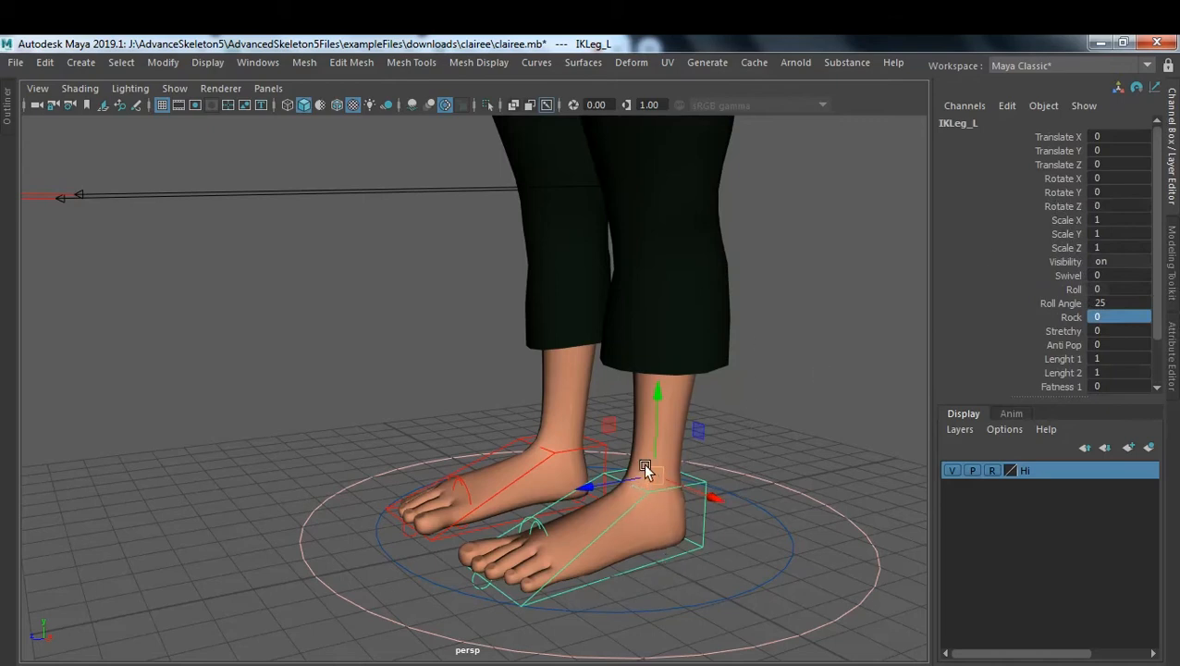
key(e)
drag(632, 499, 701, 501)
key(ctrl+z)
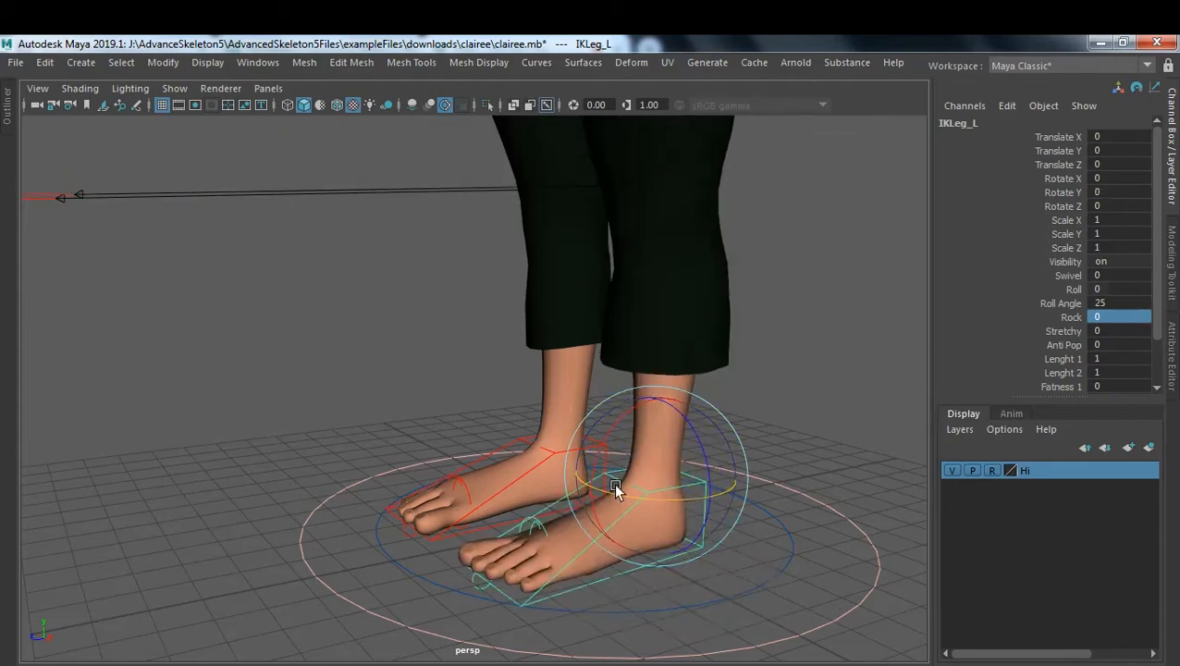
drag(594, 469, 592, 499)
- Try the Roll and Rotate Z channels of IKLeg_L in turn, restore them to 0, and clear the selection
click(1064, 289)
middle_drag(837, 334, 764, 482)
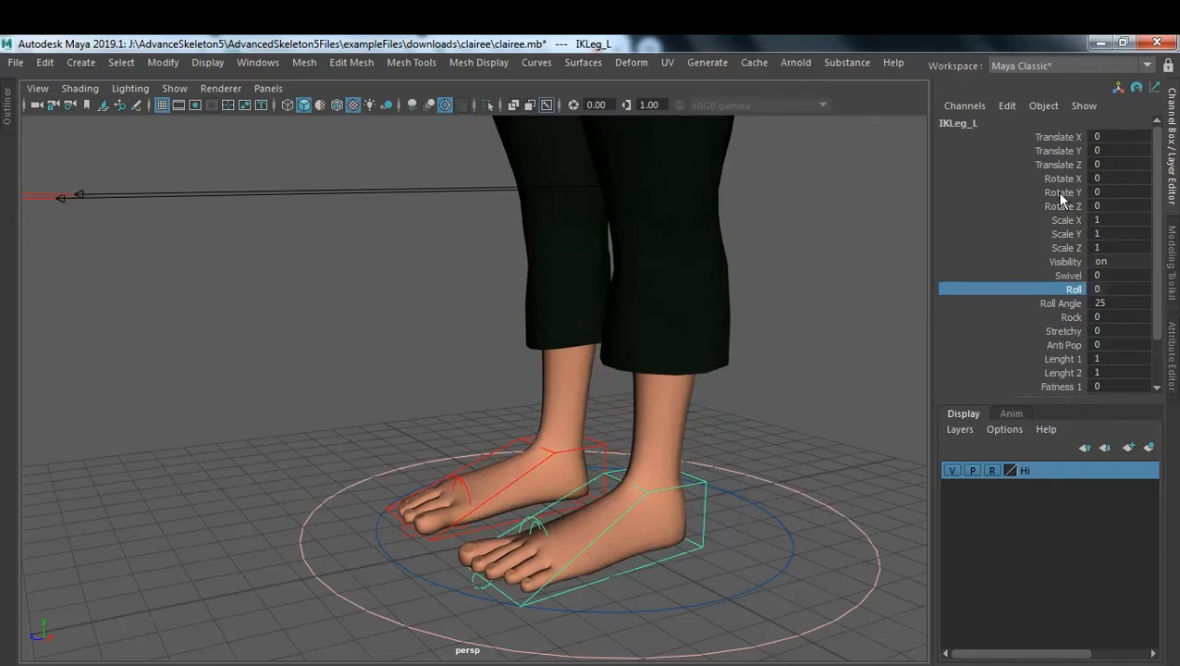
click(1061, 205)
middle_drag(726, 350, 687, 323)
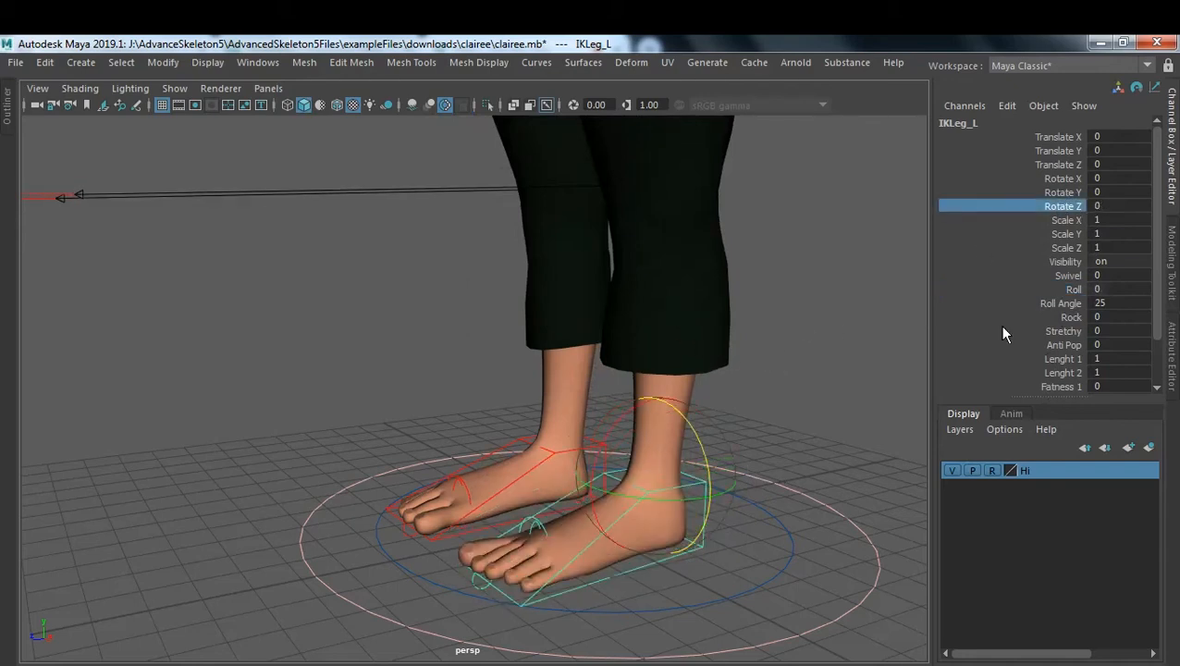
click(834, 363)
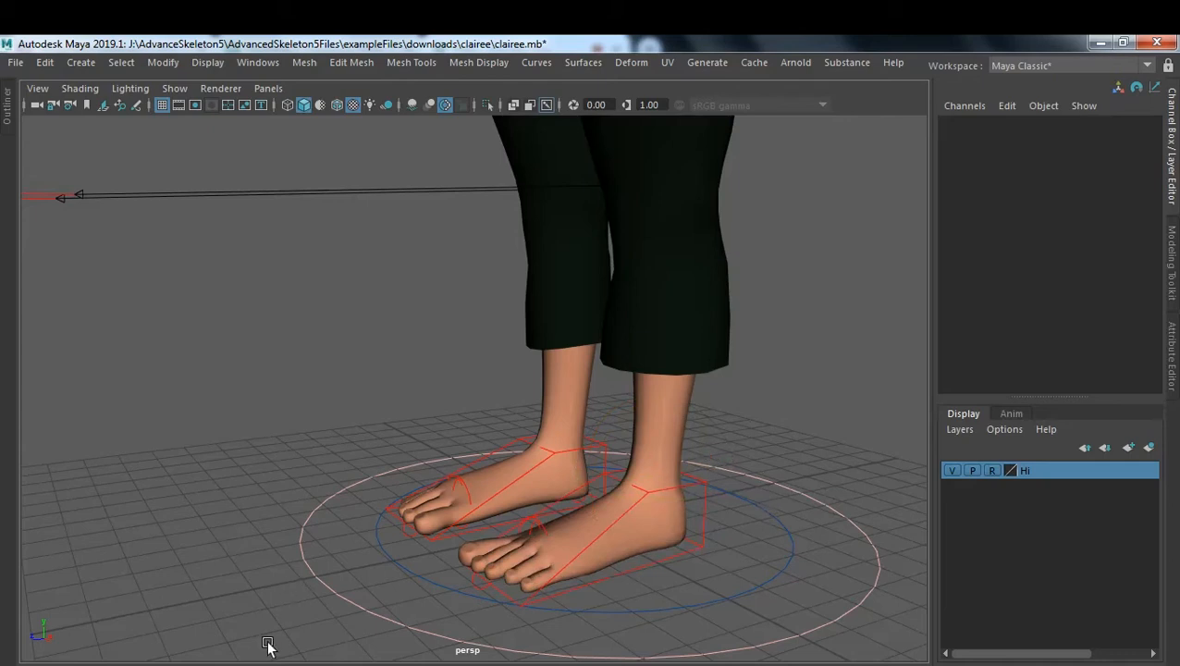
- Select IKLeg_L, pitch the left foot upward with Rotate X at -43.56, and reset Rotate X to 0
click(699, 478)
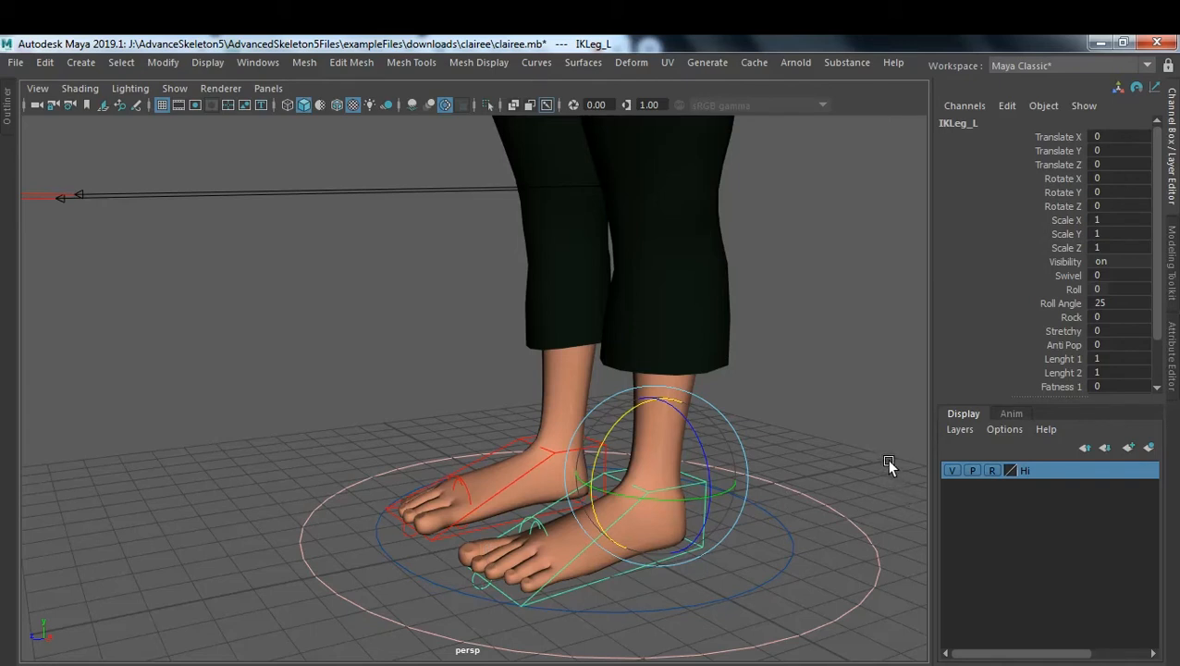
click(840, 429)
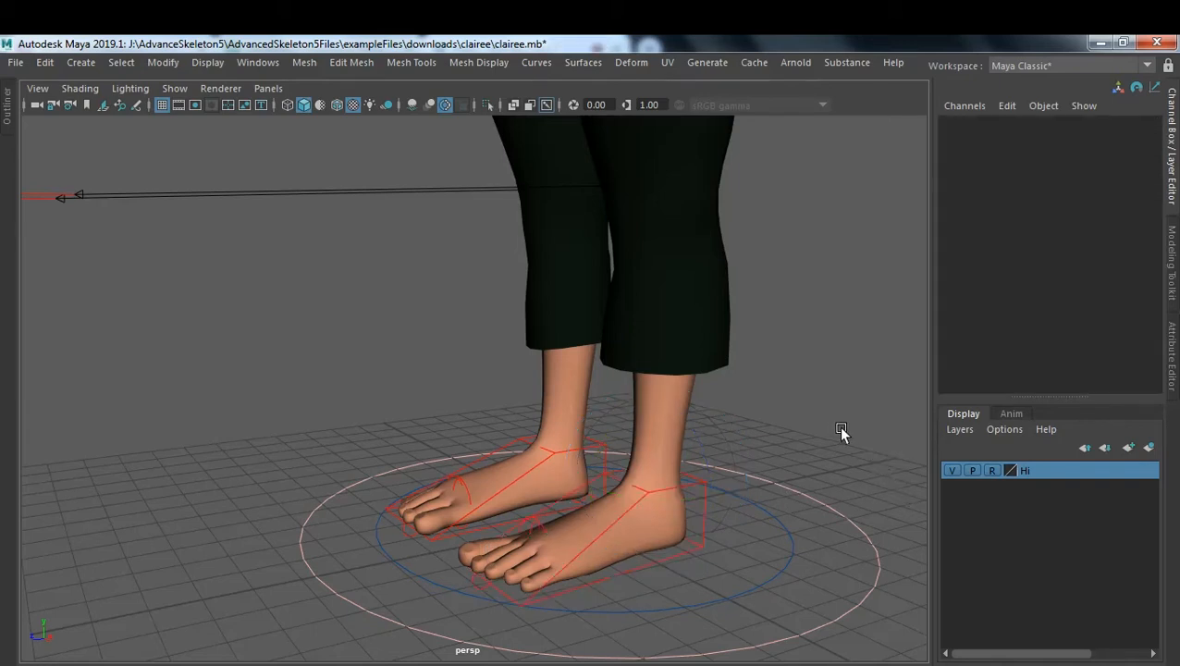
click(702, 505)
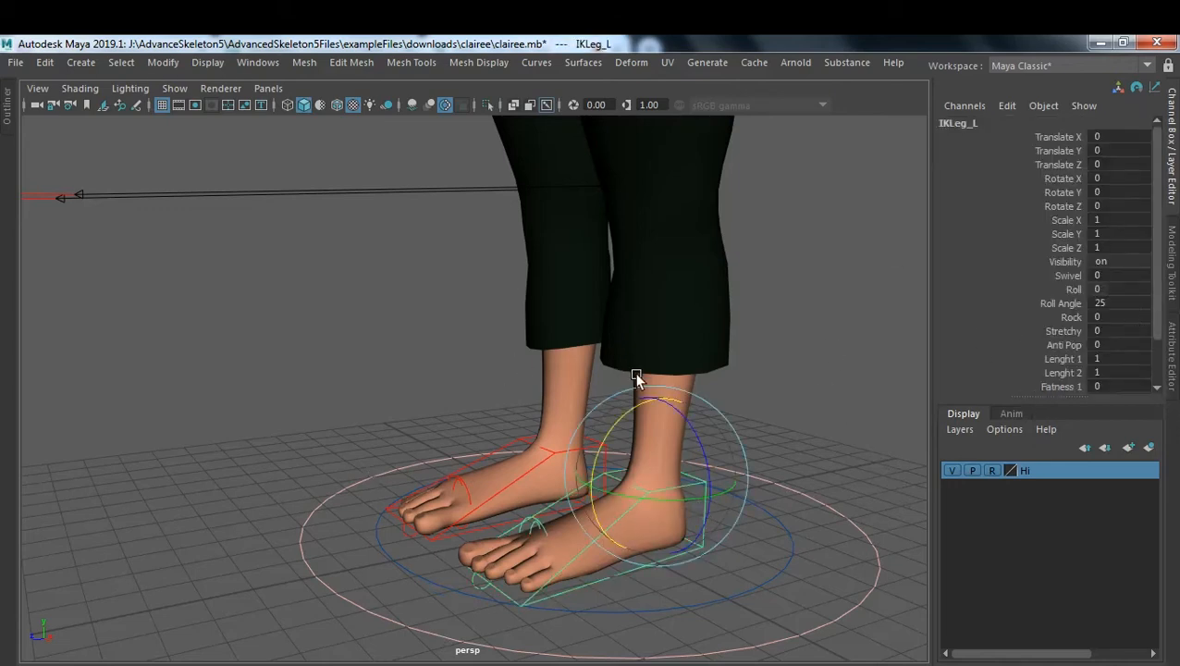
key(w)
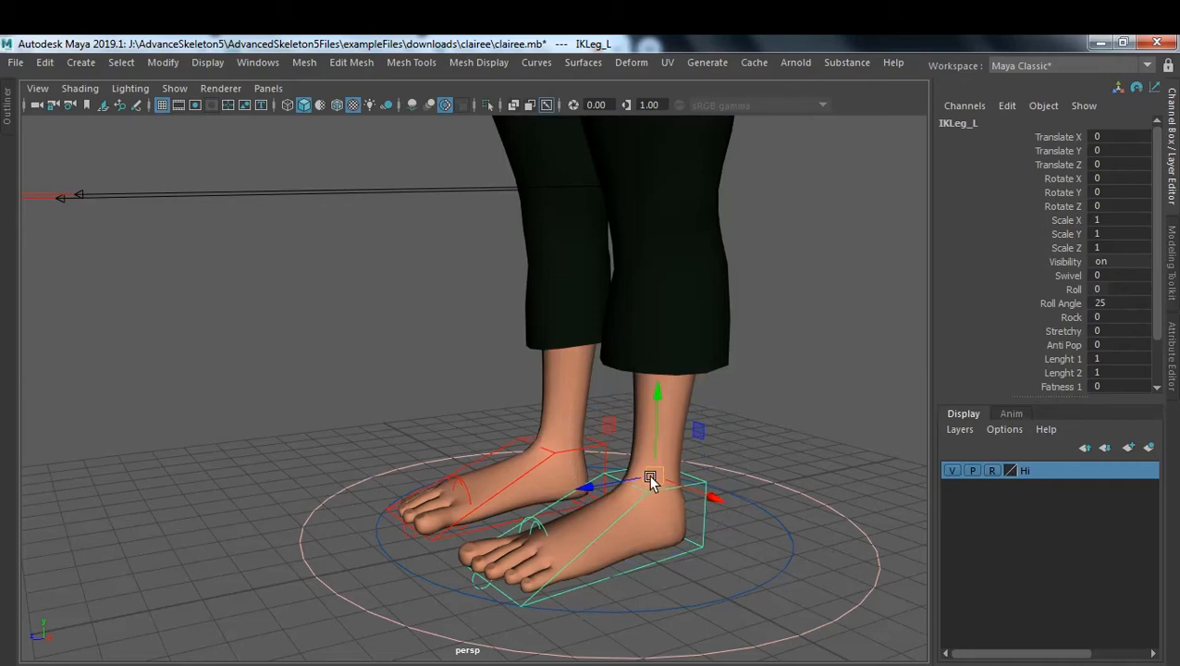
click(1055, 179)
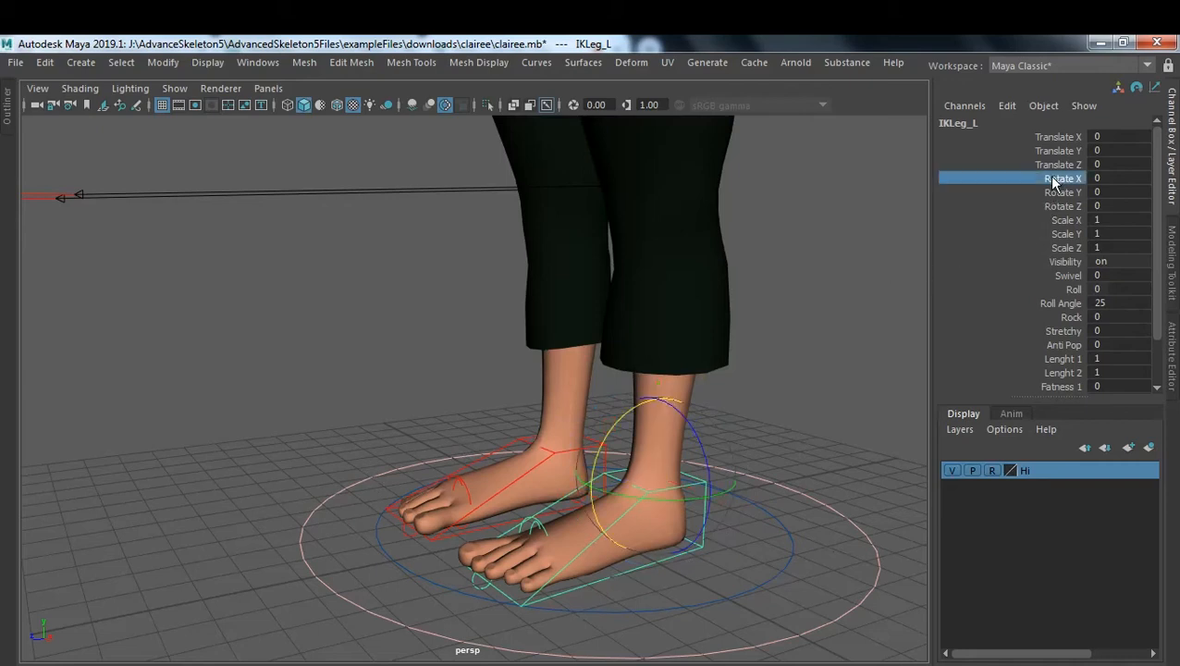
middle_drag(766, 397, 871, 363)
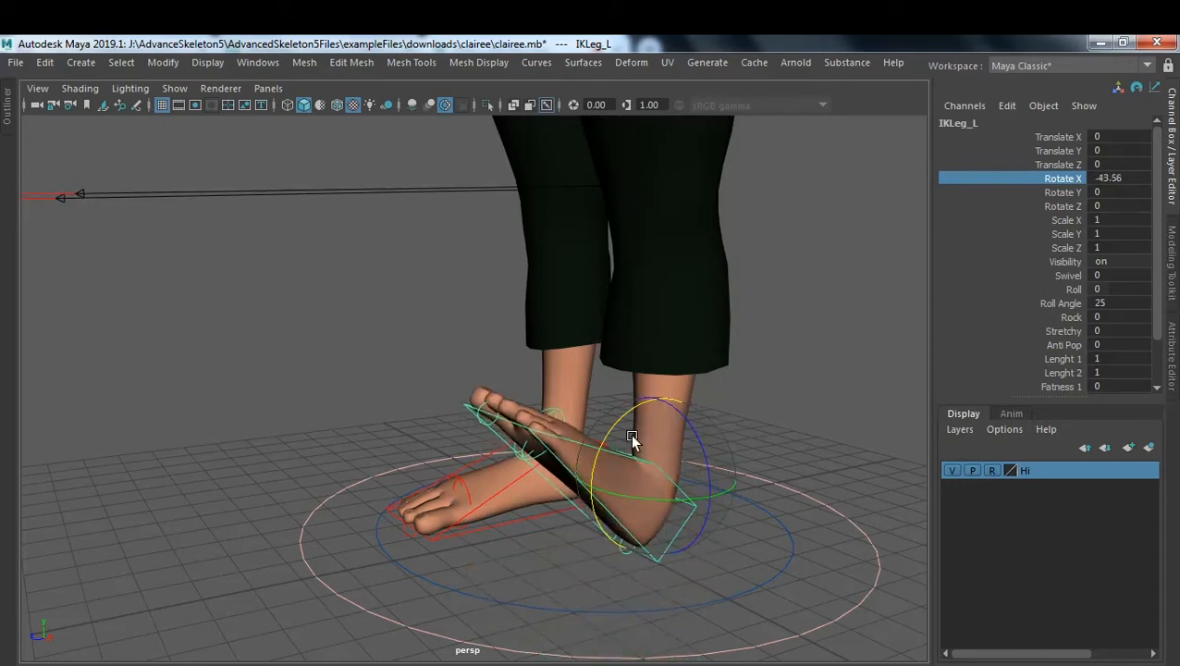
click(1132, 179)
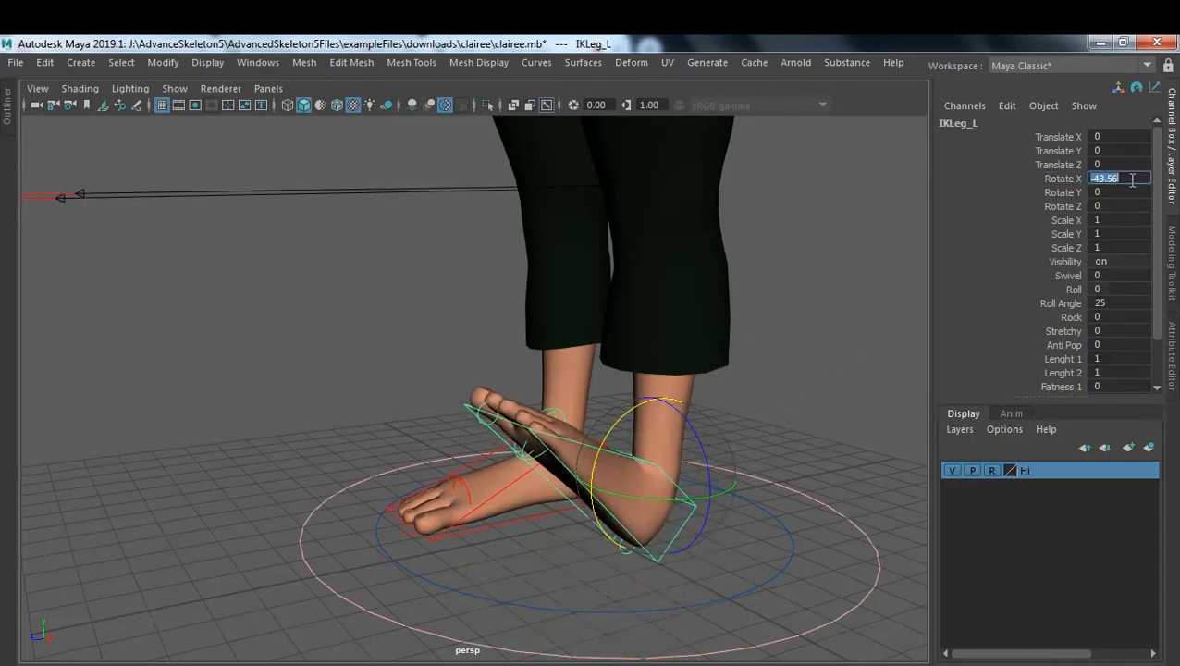
text(0)
key(Return)
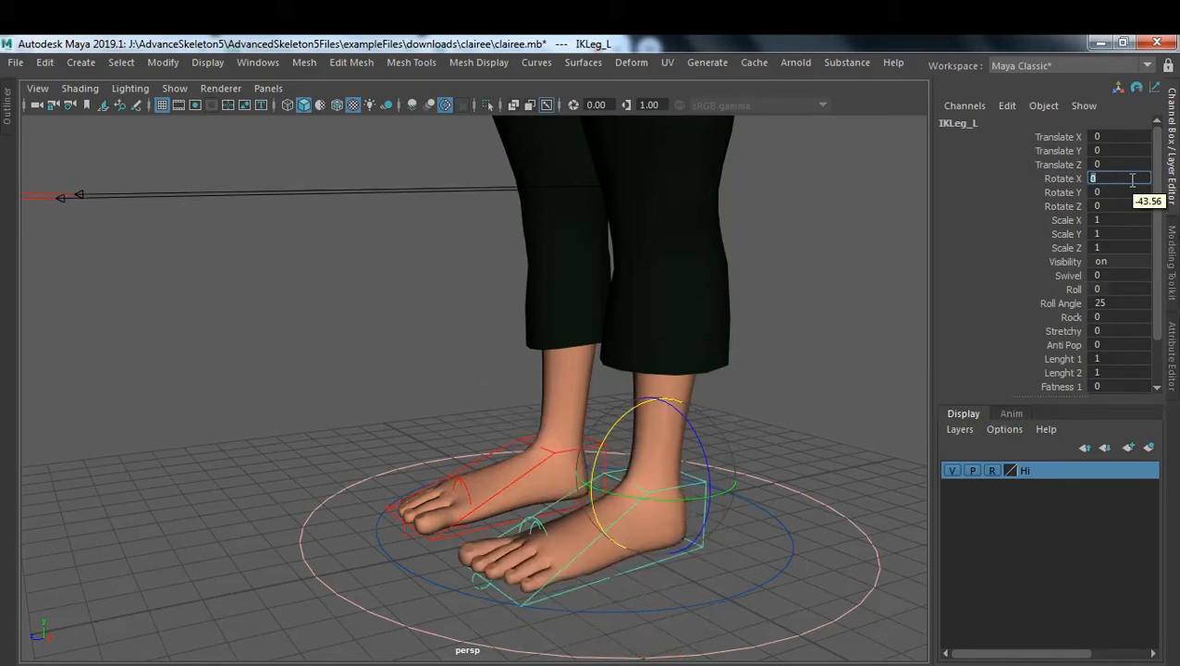
- Turn the left foot outward with Rotate Y at 32.04 and reset Rotate Y to 0
click(1059, 193)
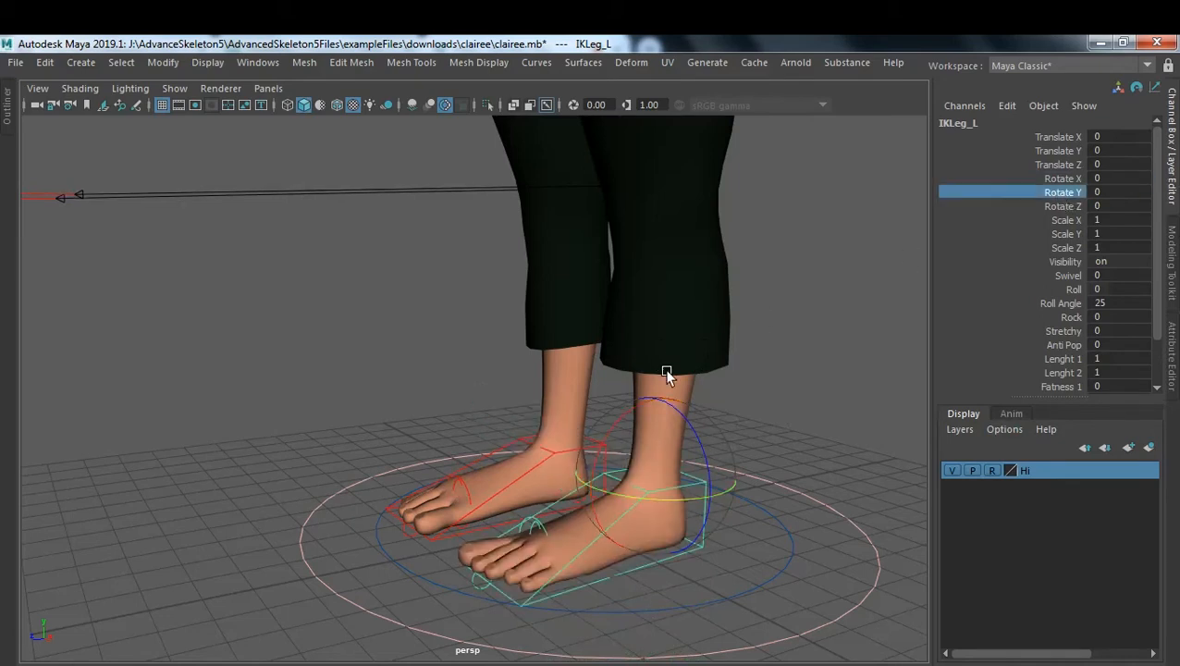
middle_drag(701, 442, 653, 467)
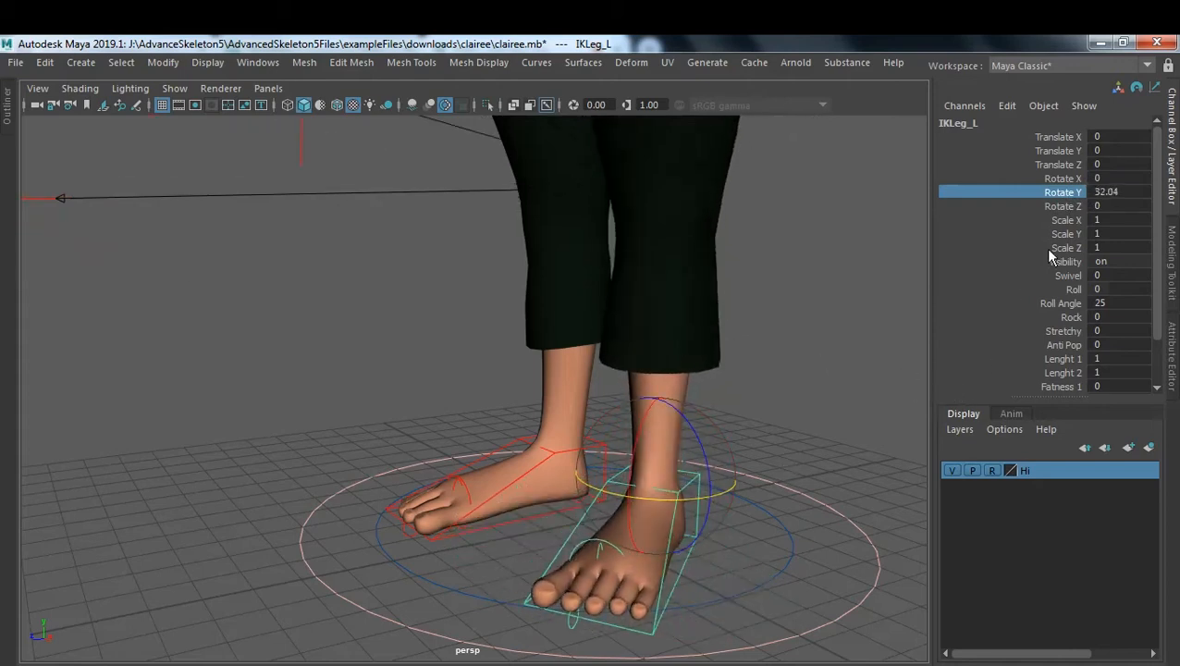
double_click(1129, 191)
text(0)
key(Return)
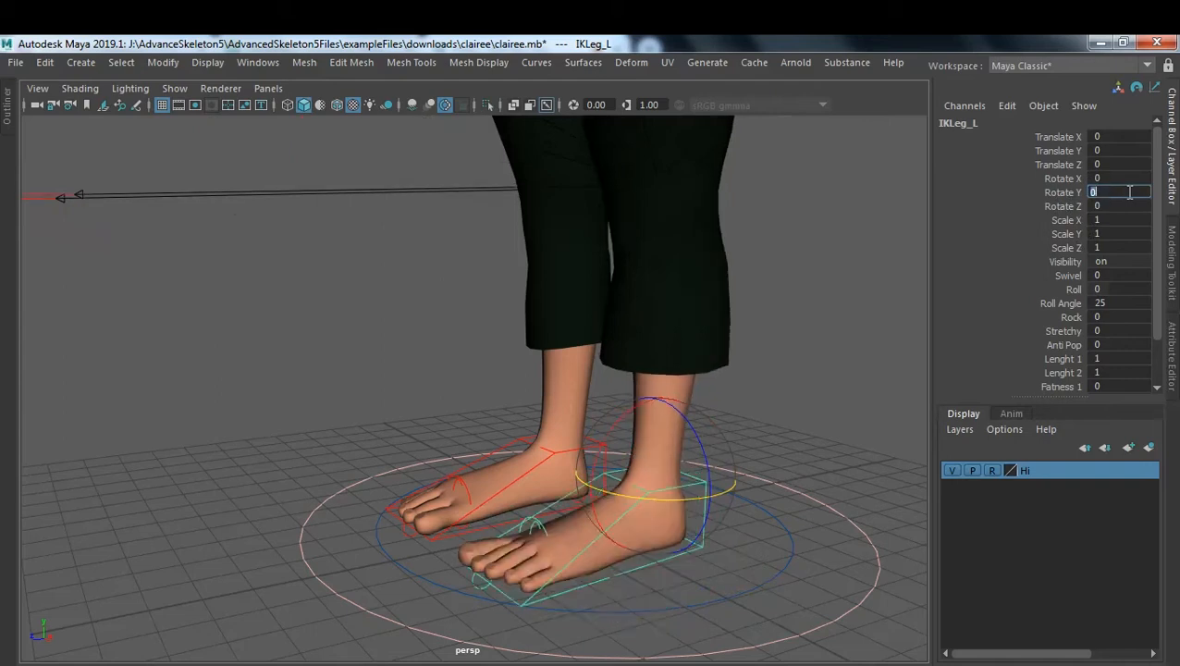
- Tilt the left foot slightly with Rotate Z at 2.881 and reset Rotate Z to 0
click(1017, 206)
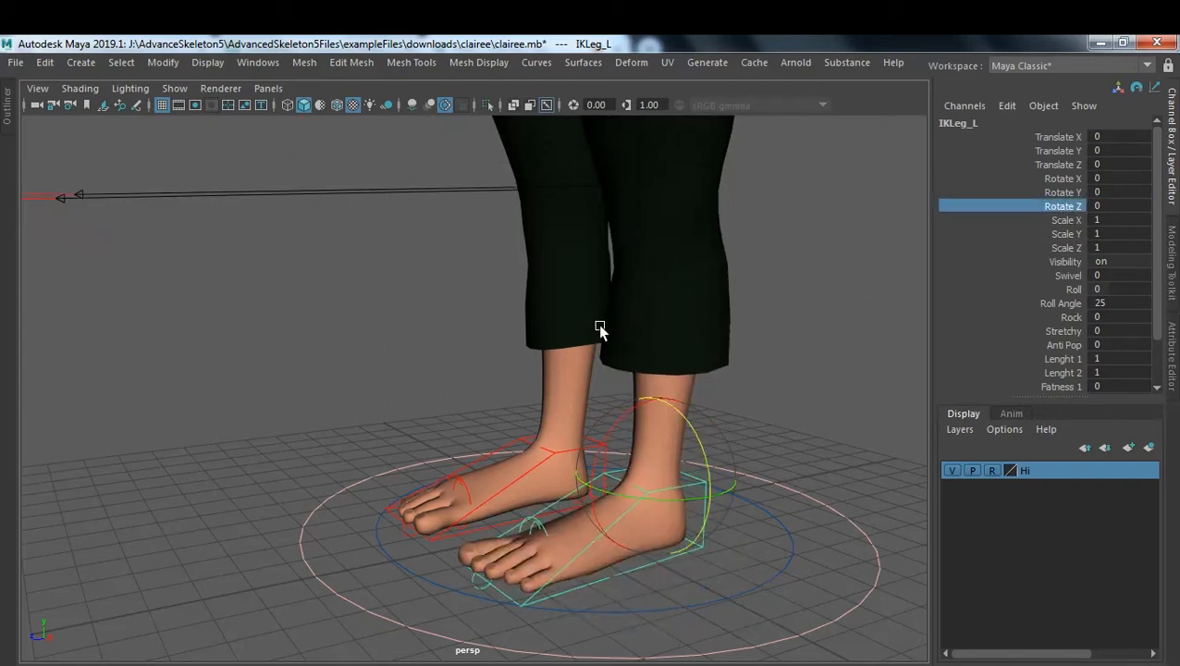
middle_drag(746, 344, 737, 304)
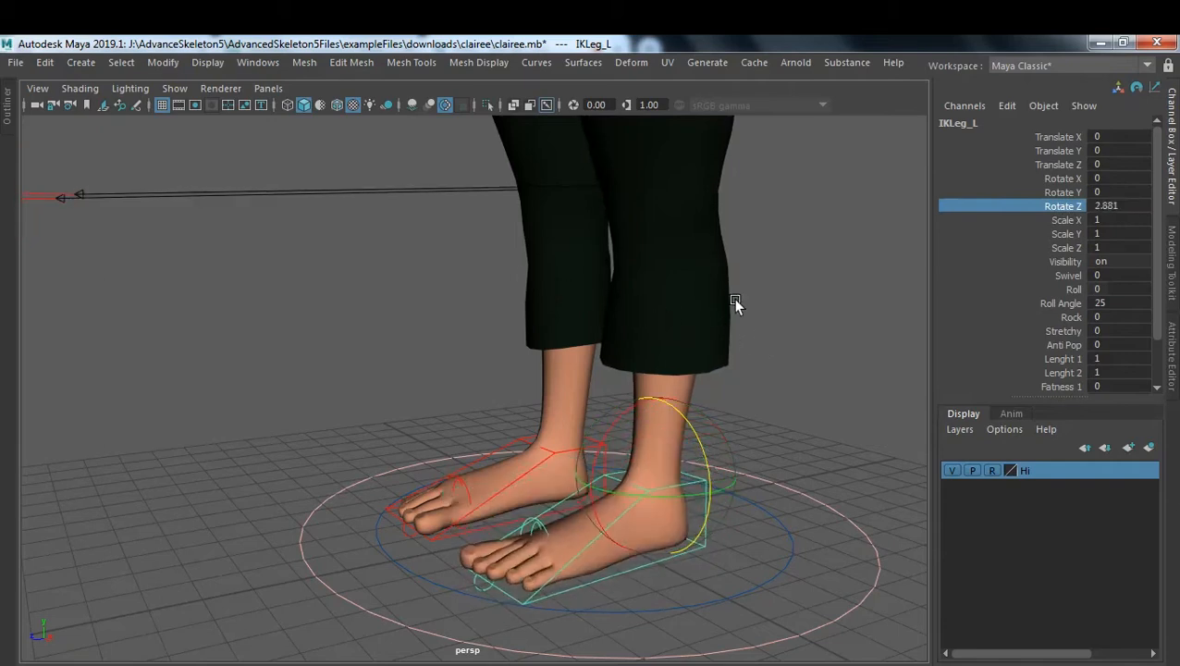
double_click(1130, 205)
text(0)
key(Return)
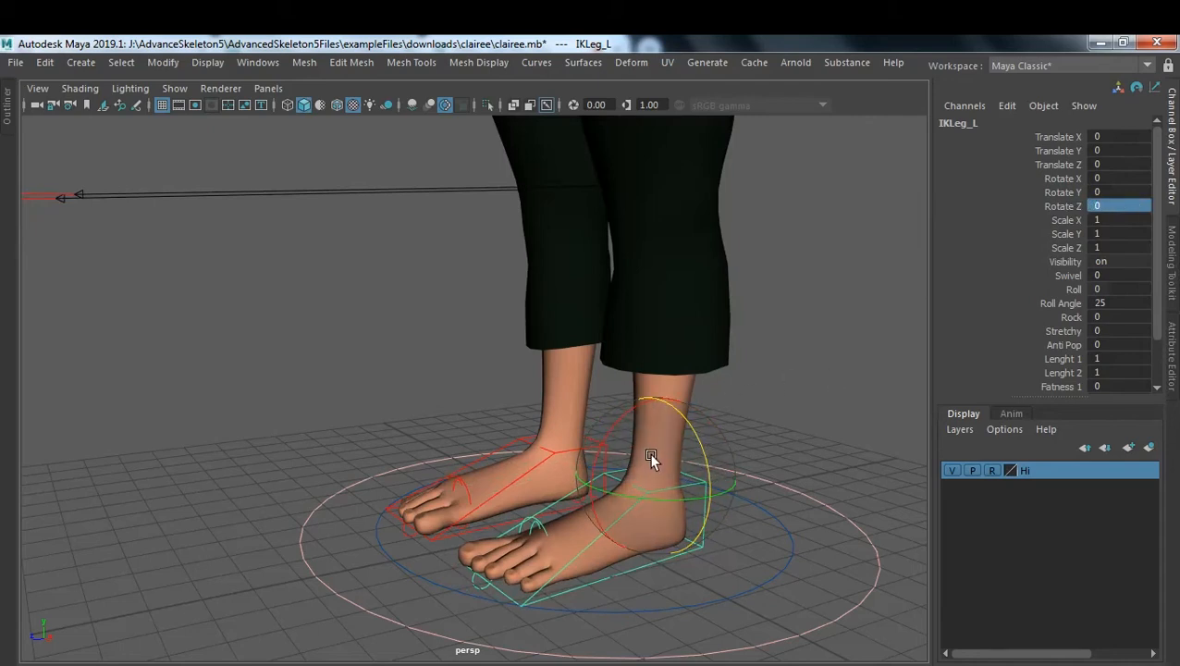
- Lift the left heel off the ground with Roll at 3.9 and reset Roll to 0
key(w)
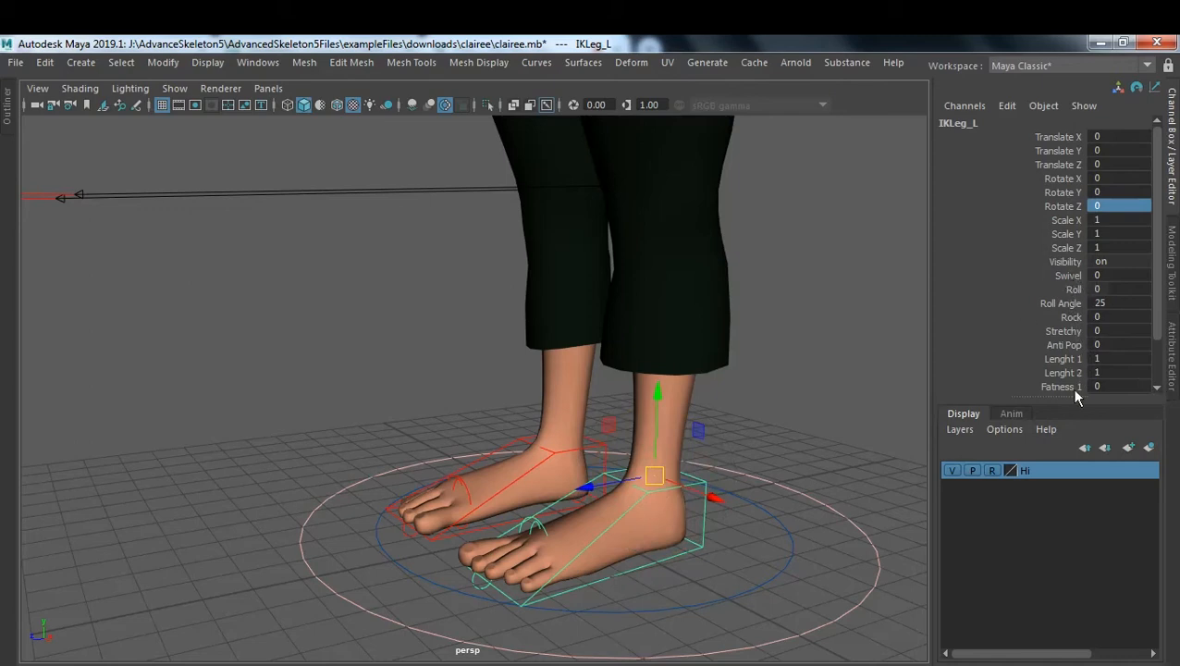
click(1068, 290)
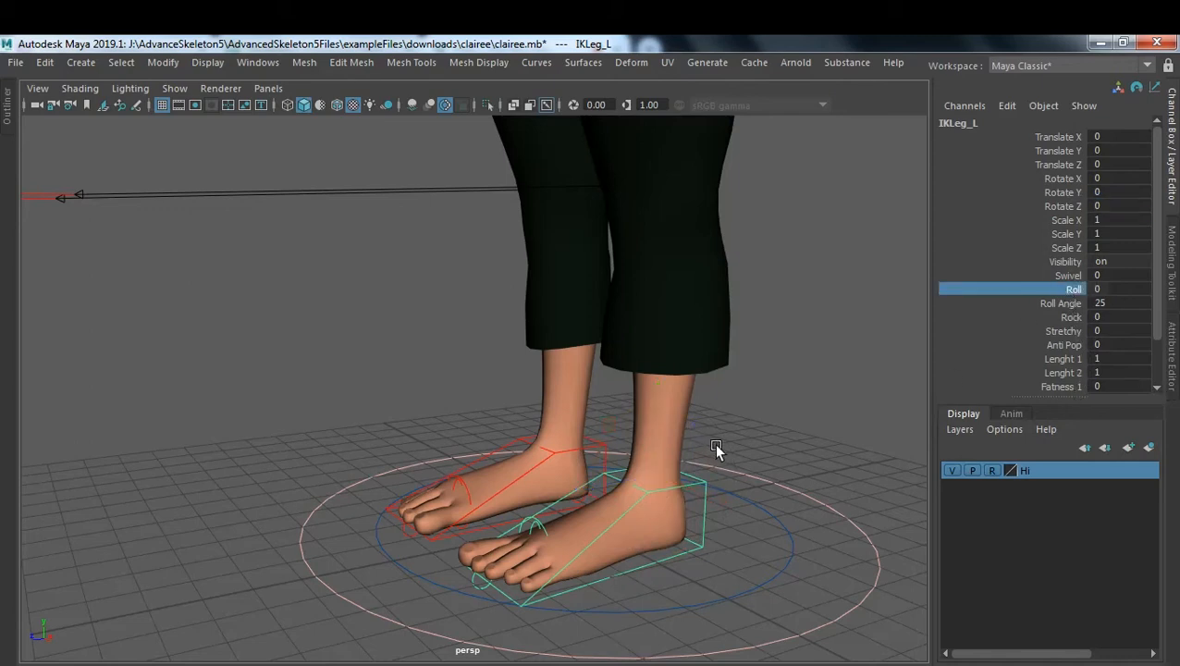
middle_drag(739, 466, 776, 483)
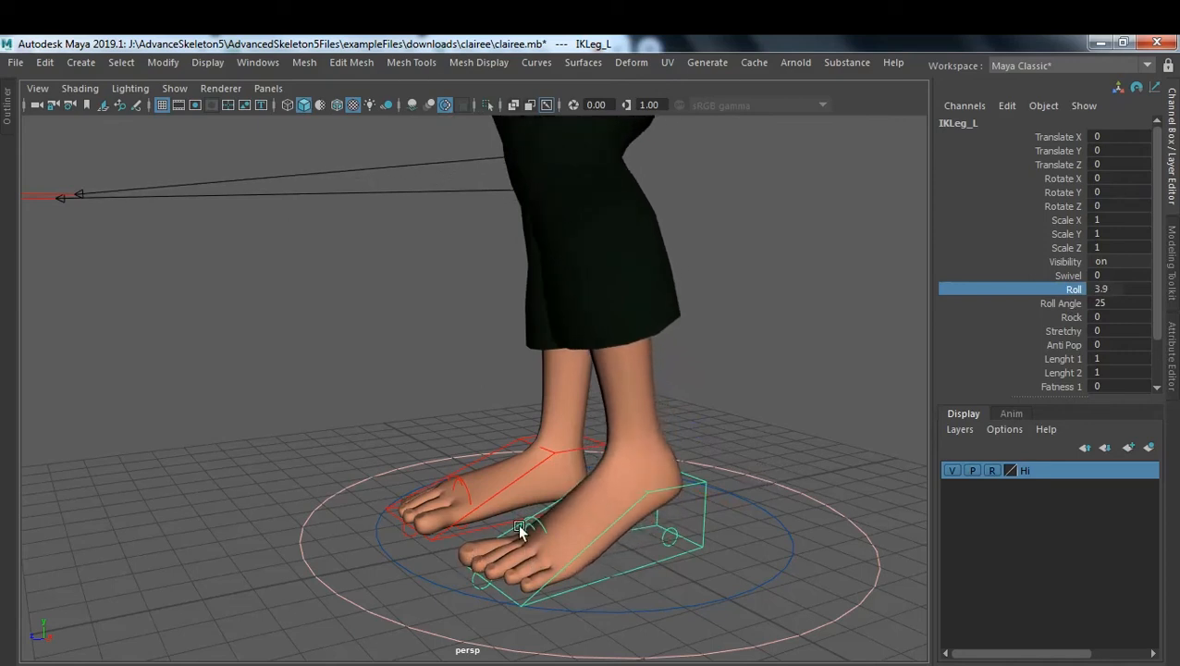
middle_drag(686, 457, 652, 462)
click(1121, 288)
double_click(1120, 289)
text(0)
key(Return)
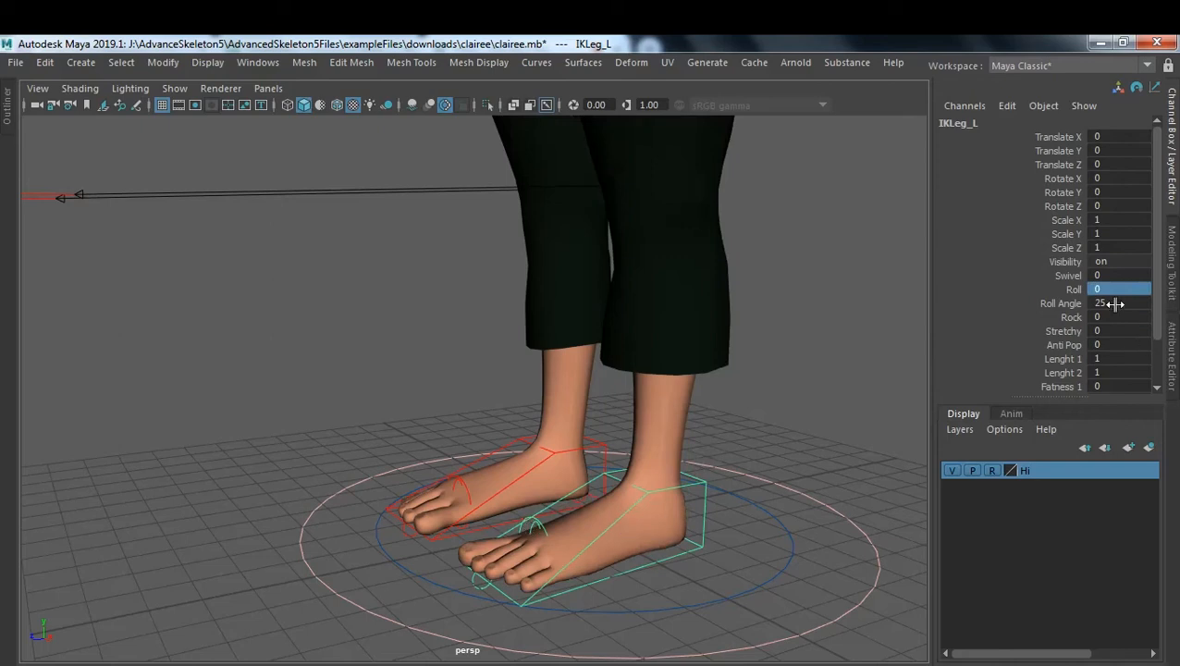
- Raise the left toes off the ground with Roll at -2.8 and reset Roll to 0
click(1072, 289)
middle_drag(585, 487, 563, 473)
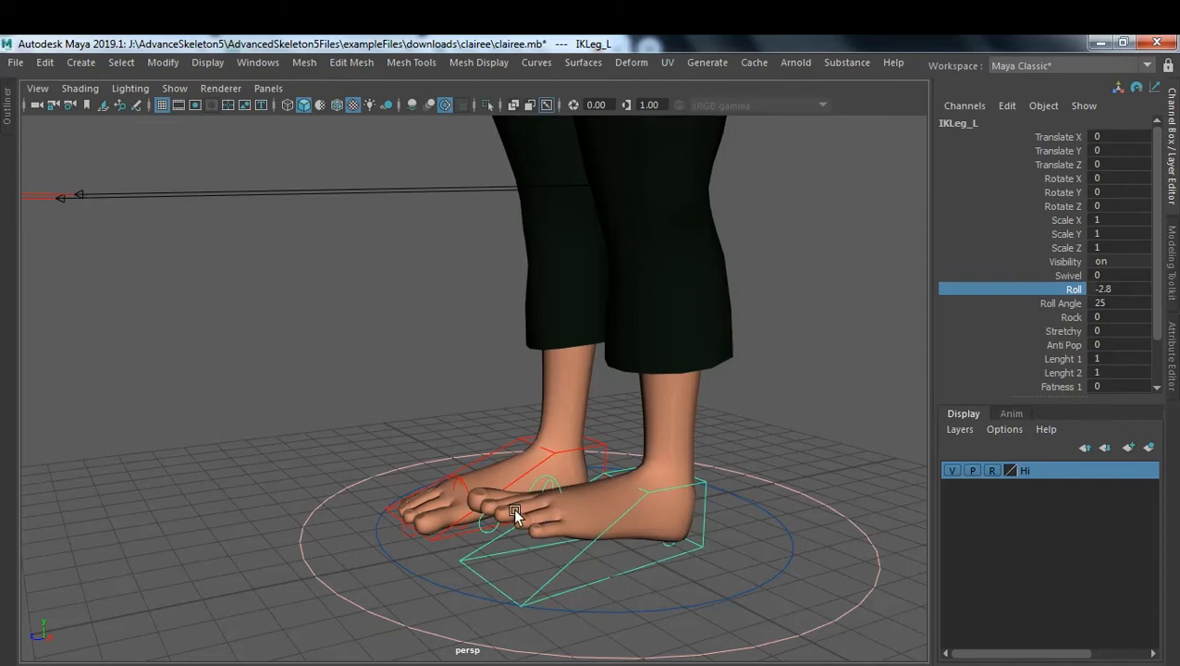
double_click(1121, 289)
text(0)
key(Return)
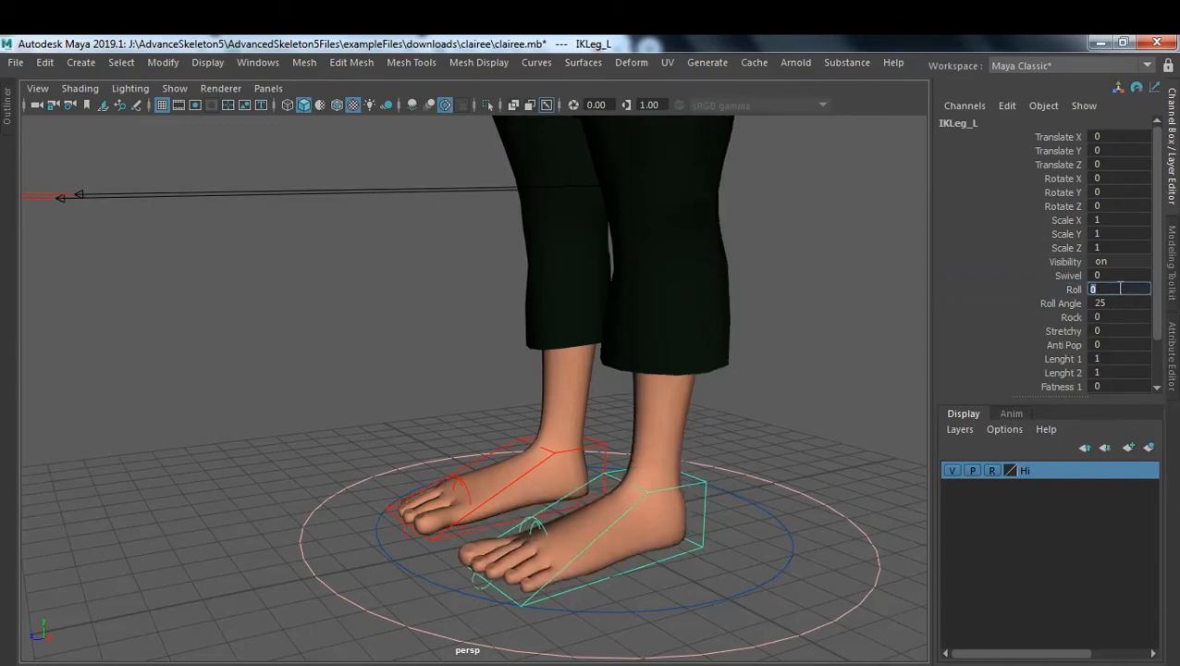
- Tilt the left foot sideways with Rock at 0.6, reset Rock to 0 and deselect the leg control
click(1063, 317)
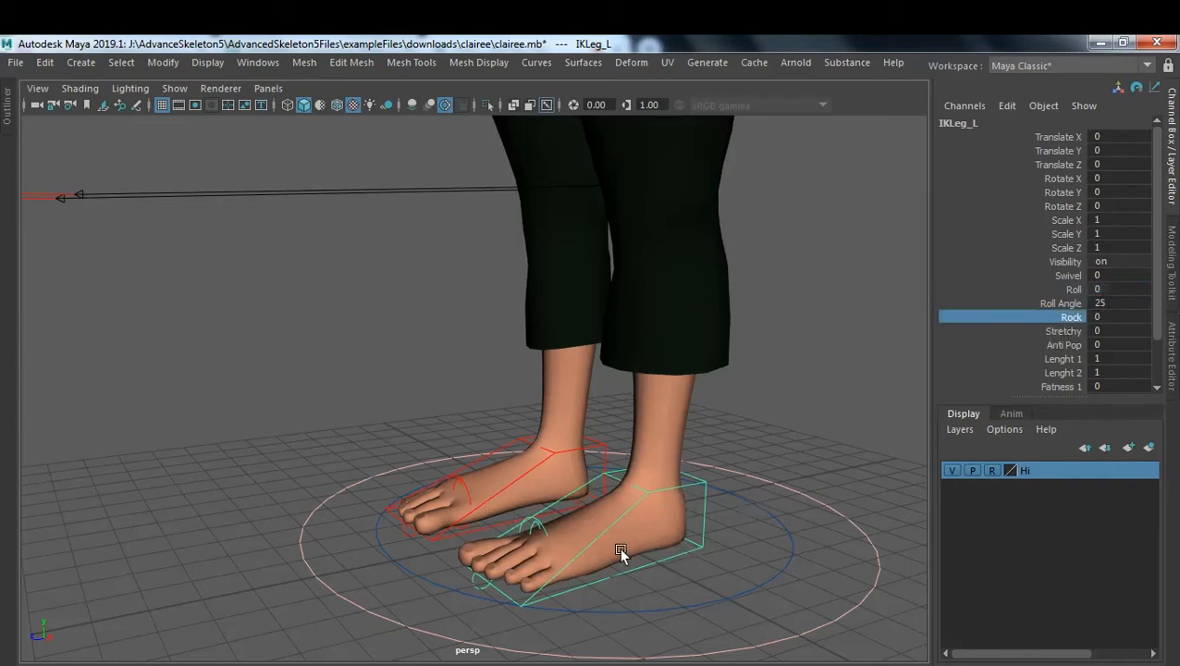
alt+drag(622, 555, 698, 581)
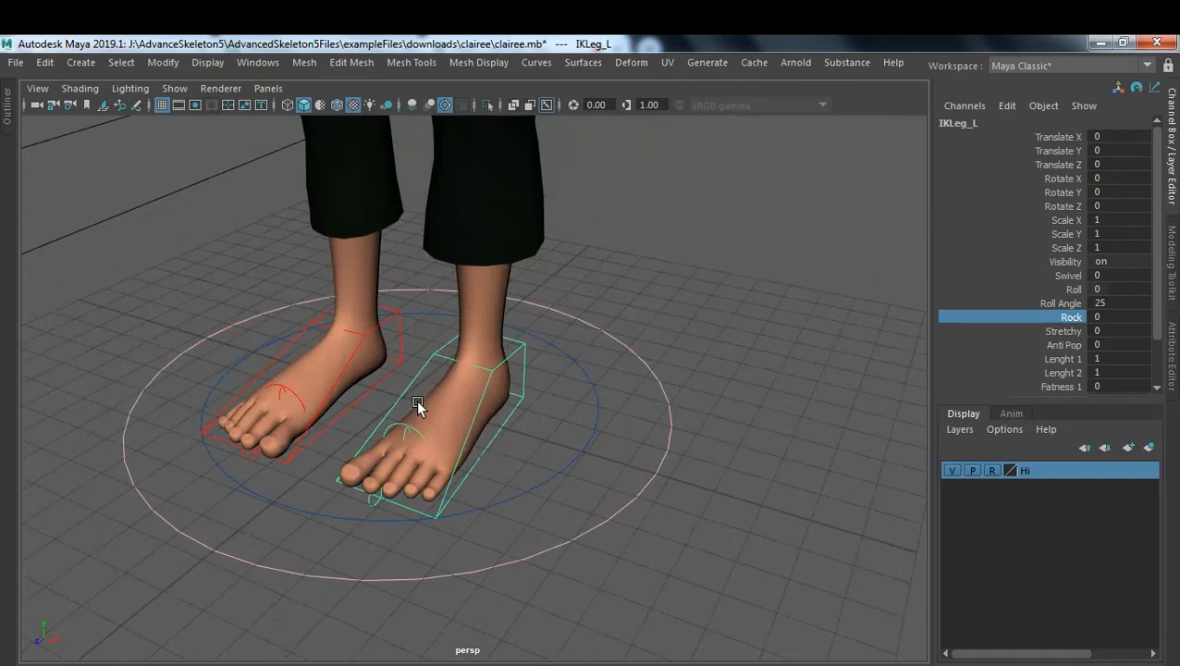
middle_drag(751, 418, 610, 430)
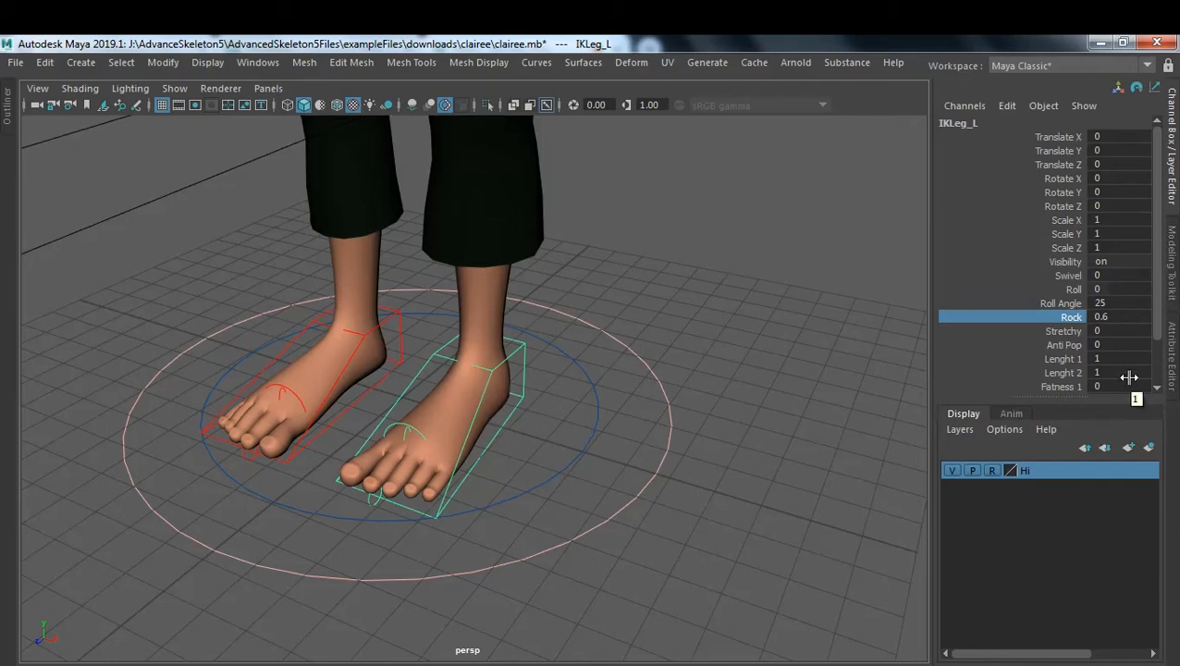
click(1121, 317)
text(0)
key(Return)
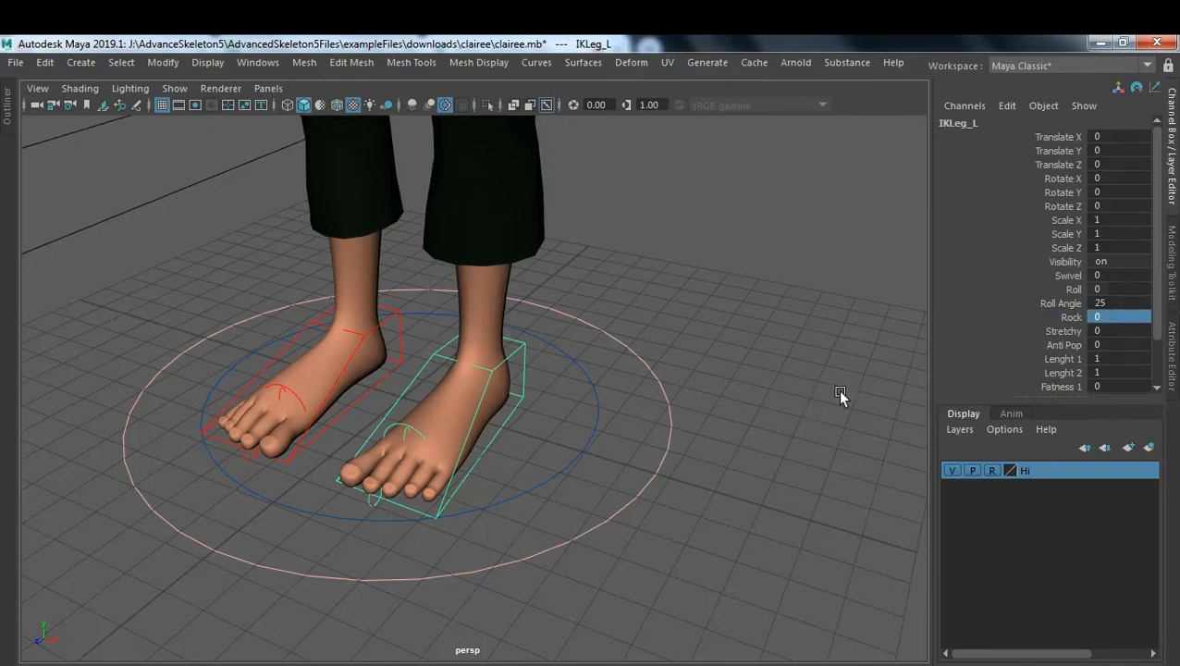
click(801, 388)
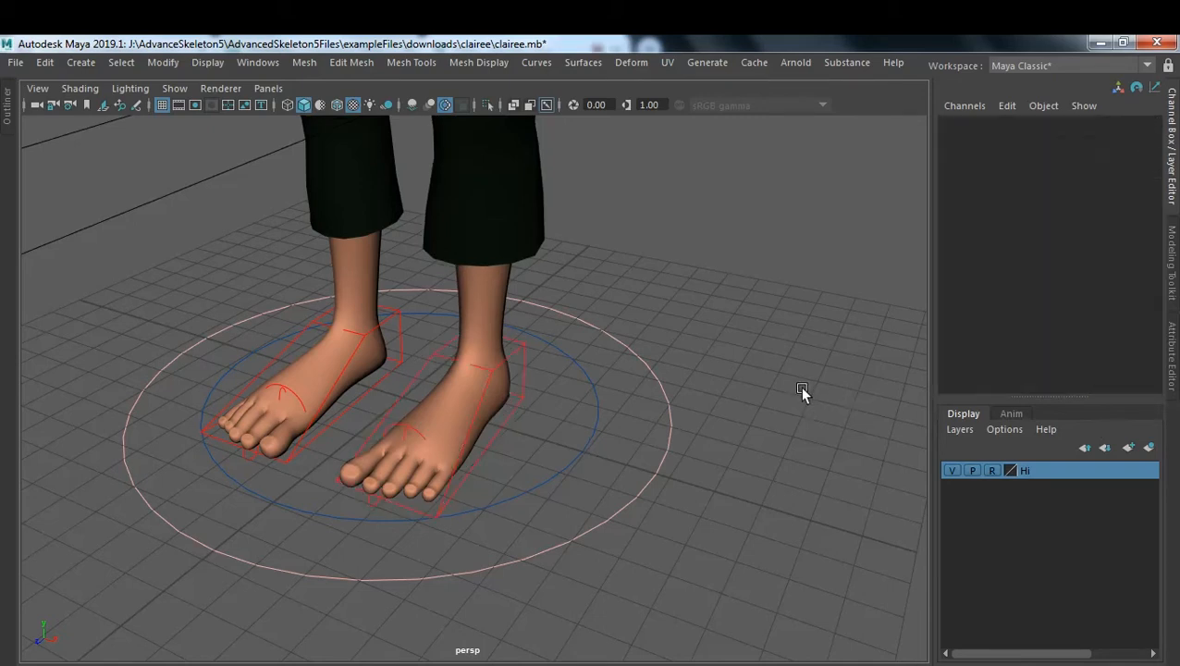
- Select the left IK leg control, check the Google Meet chat, return to Maya and clear the selection
click(520, 376)
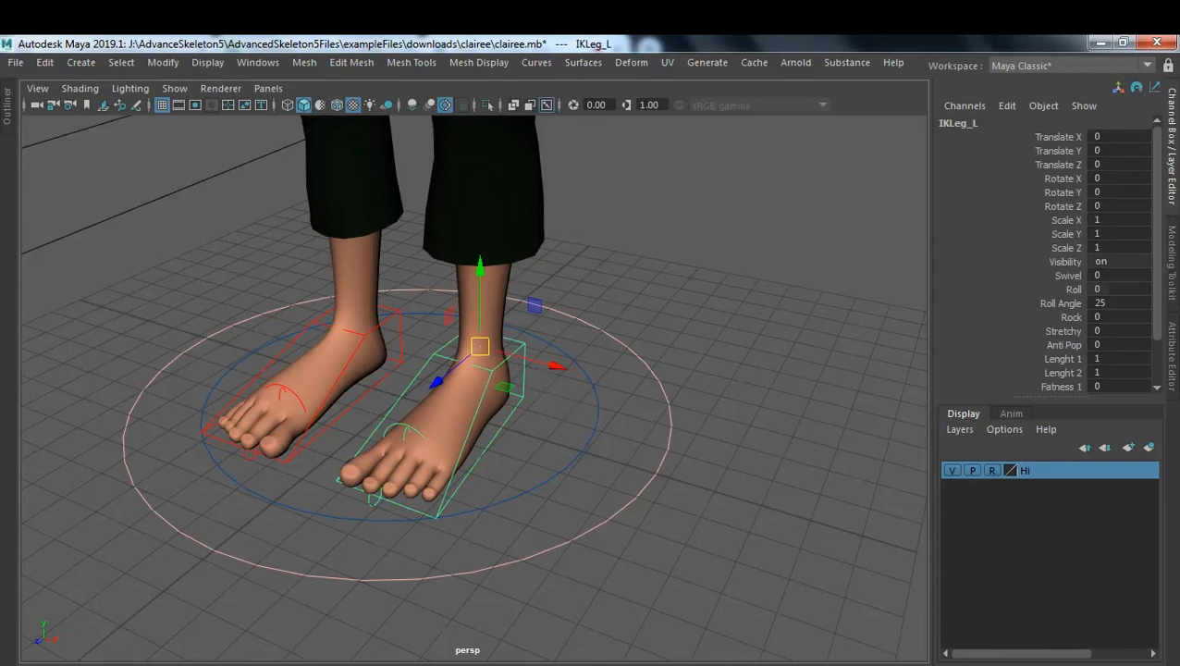
mouse_move(172, 589)
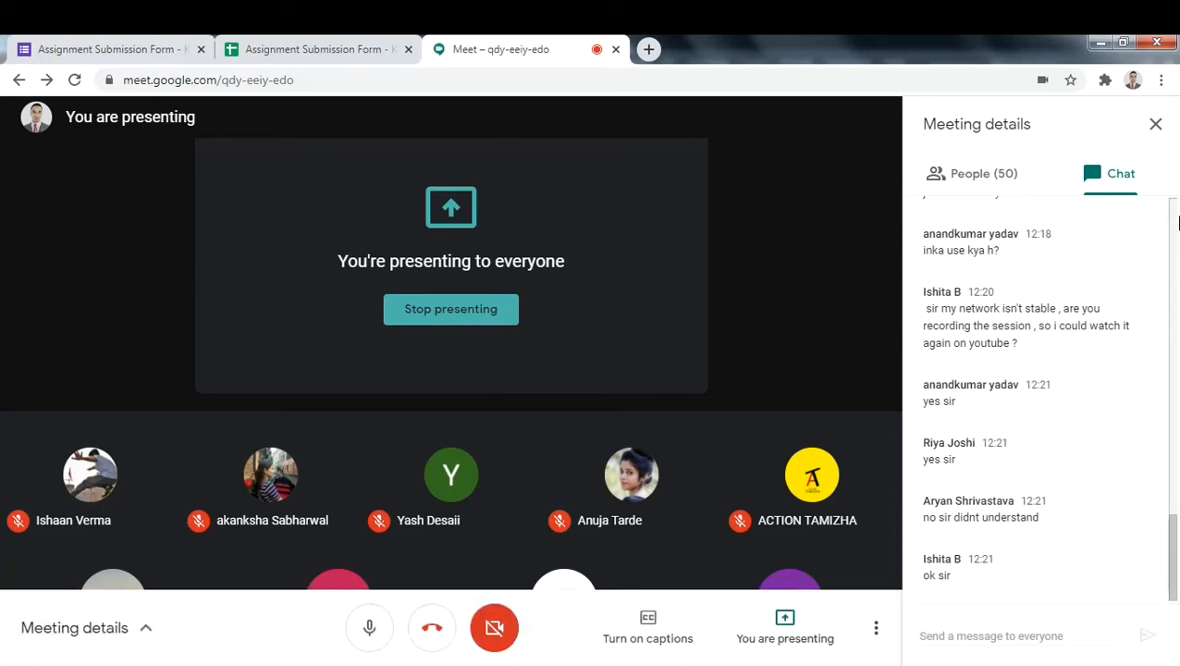
key(alt+Tab)
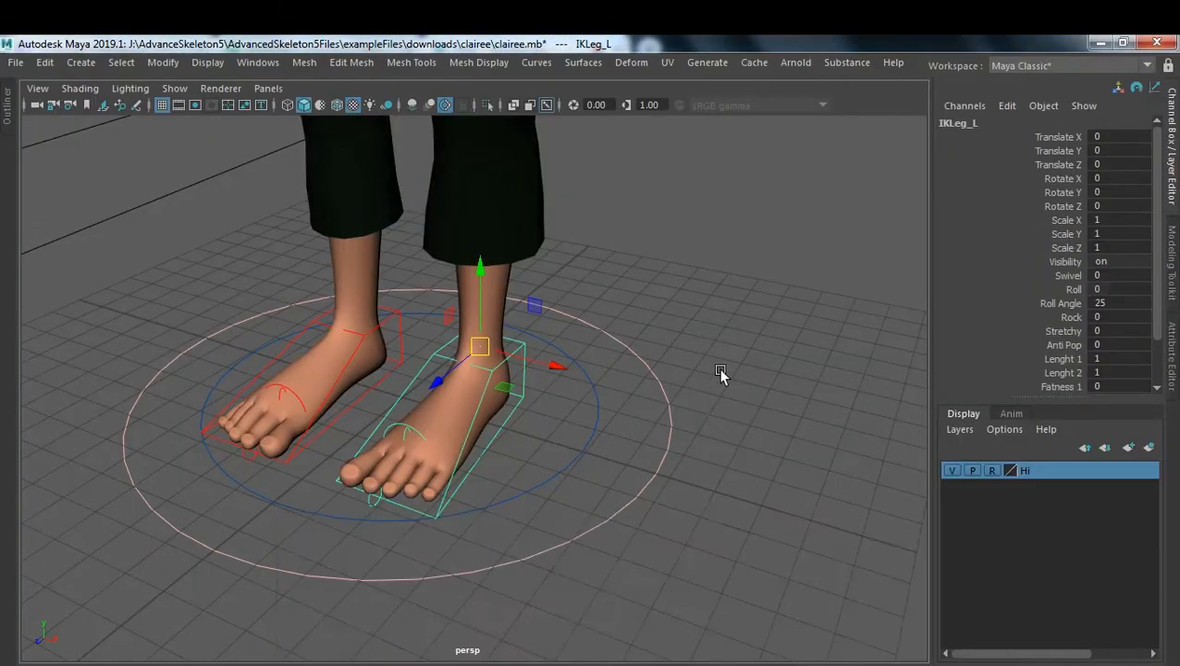
click(718, 368)
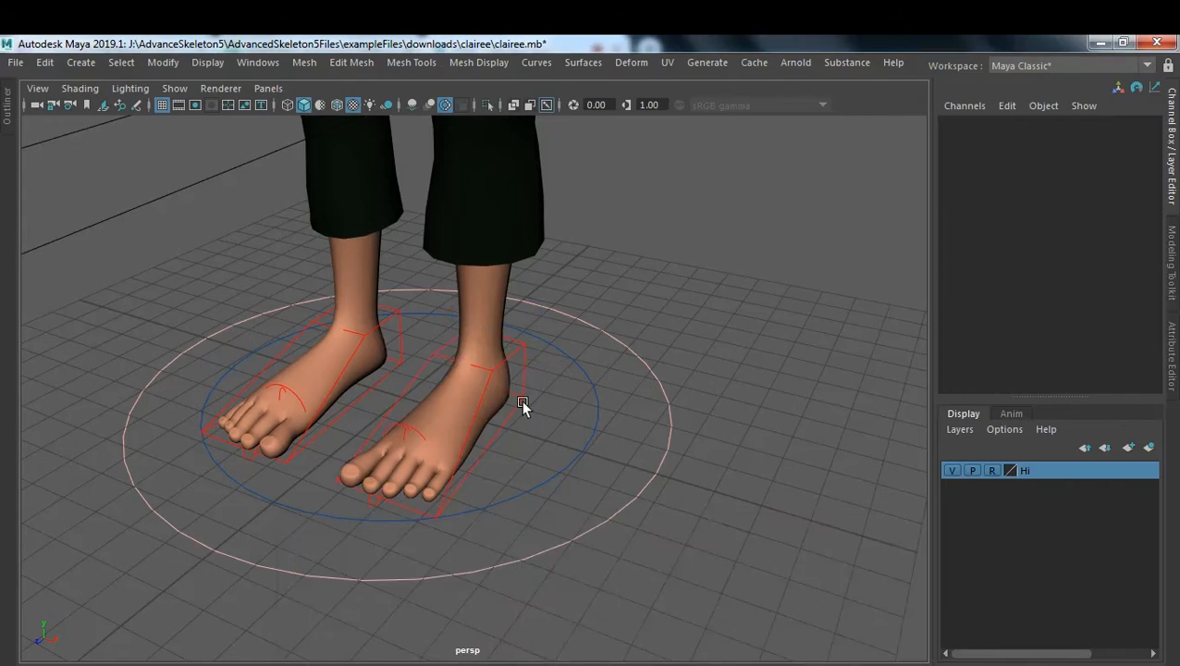
- Move the left IK leg control to Translate -1.94, 0.748, 1.824, reset all three translate channels to 0 and deselect it
scroll(566, 408, down, 8)
scroll(549, 409, up, 5)
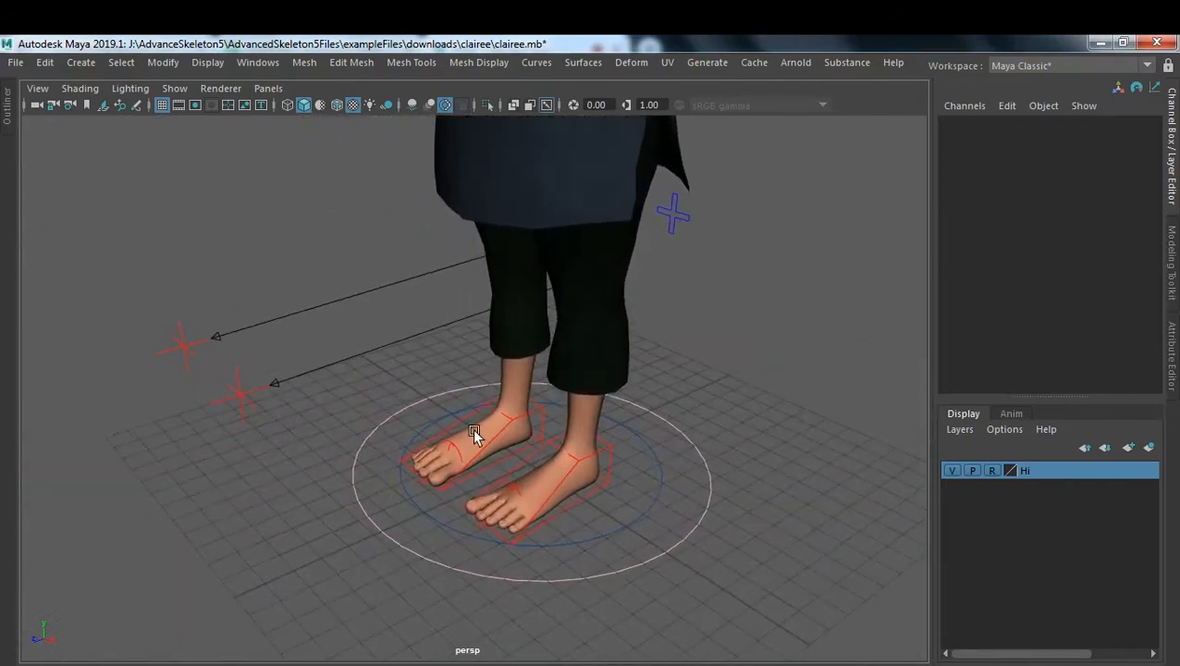
click(603, 459)
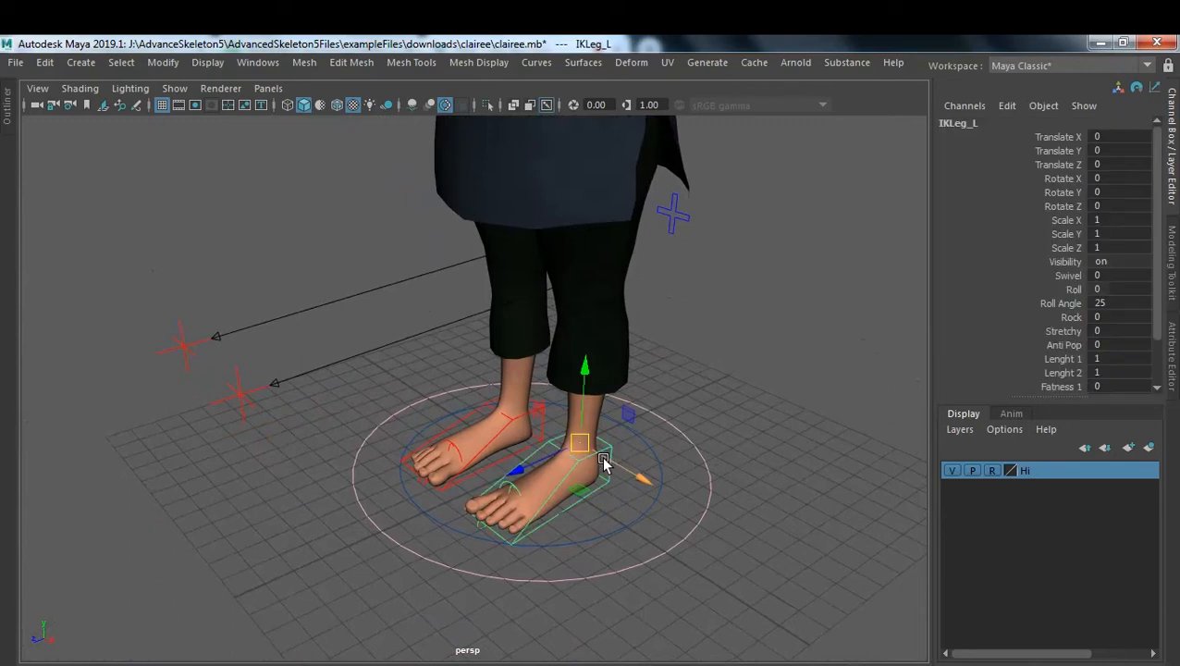
drag(581, 452, 509, 416)
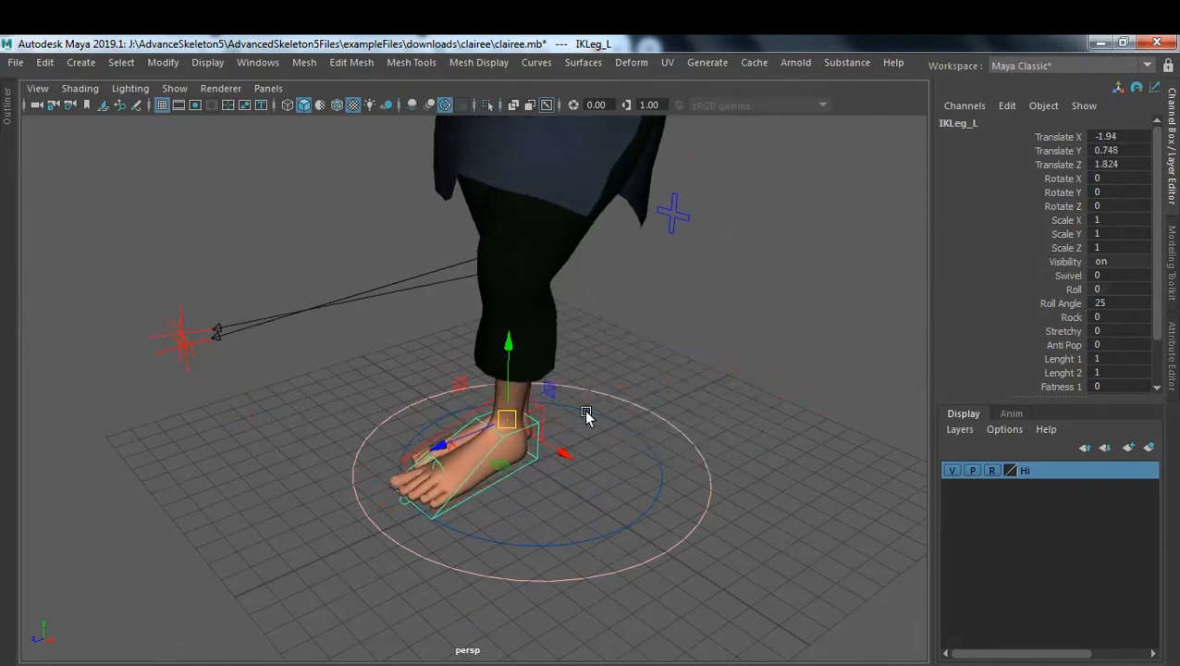
drag(1130, 137, 1130, 165)
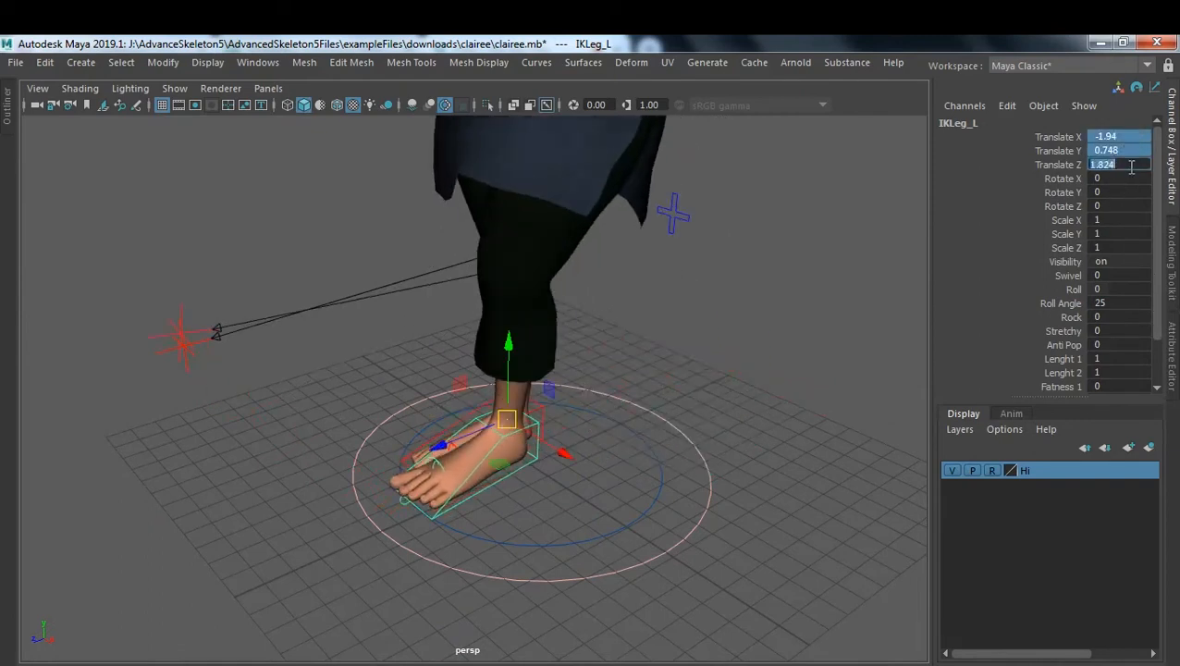
text(0)
key(Return)
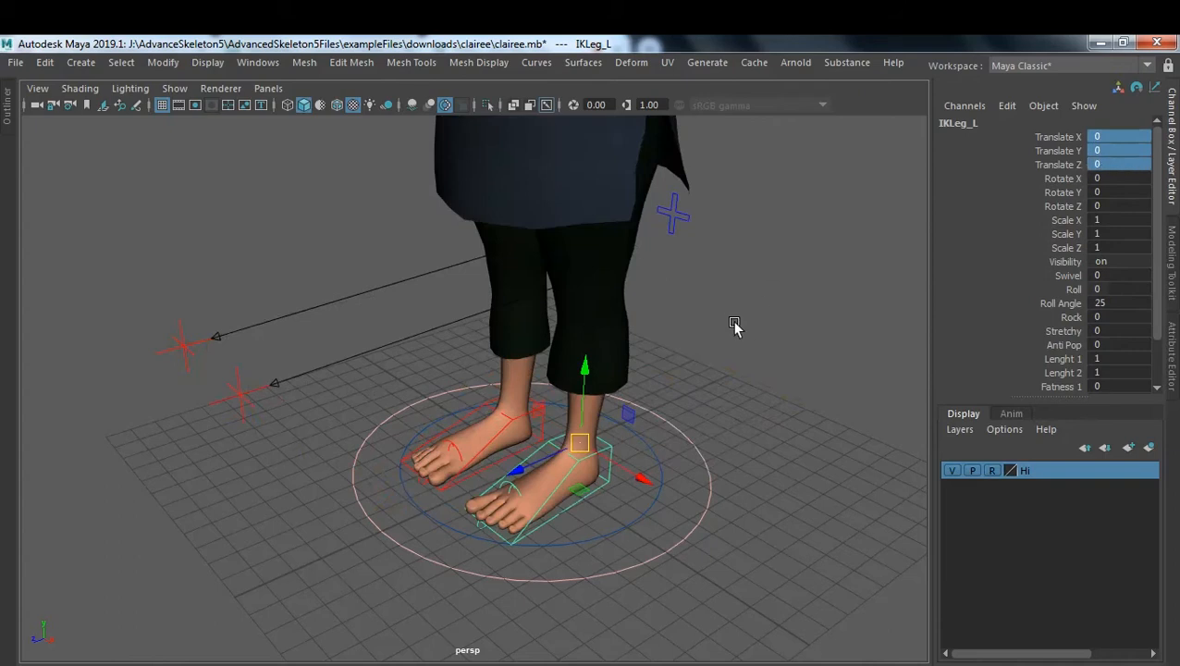
click(763, 336)
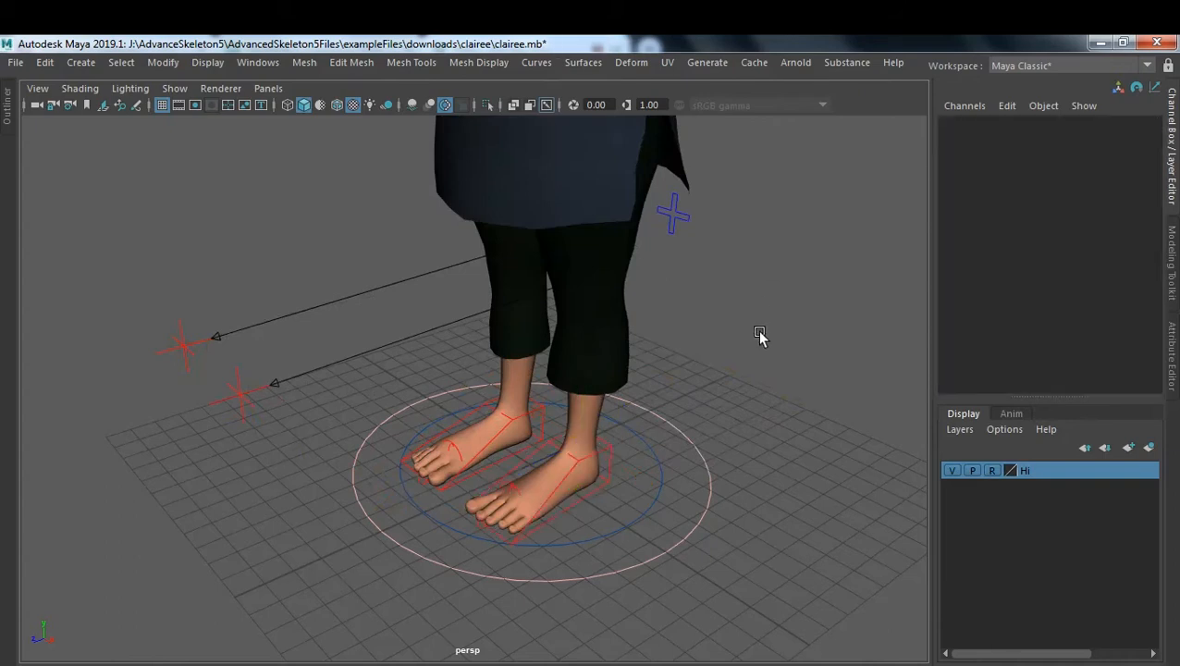
- Swing the left knee's pole vector with the leg control's Swivel at -1.6 and reset Swivel to 0
click(608, 449)
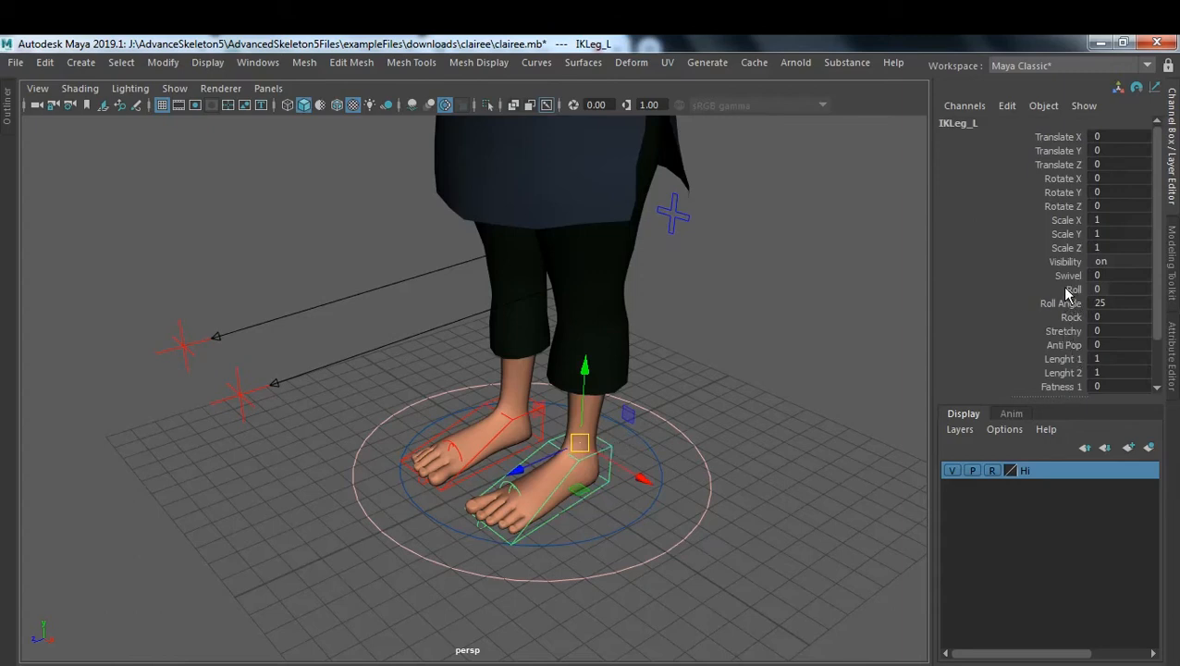
click(1064, 276)
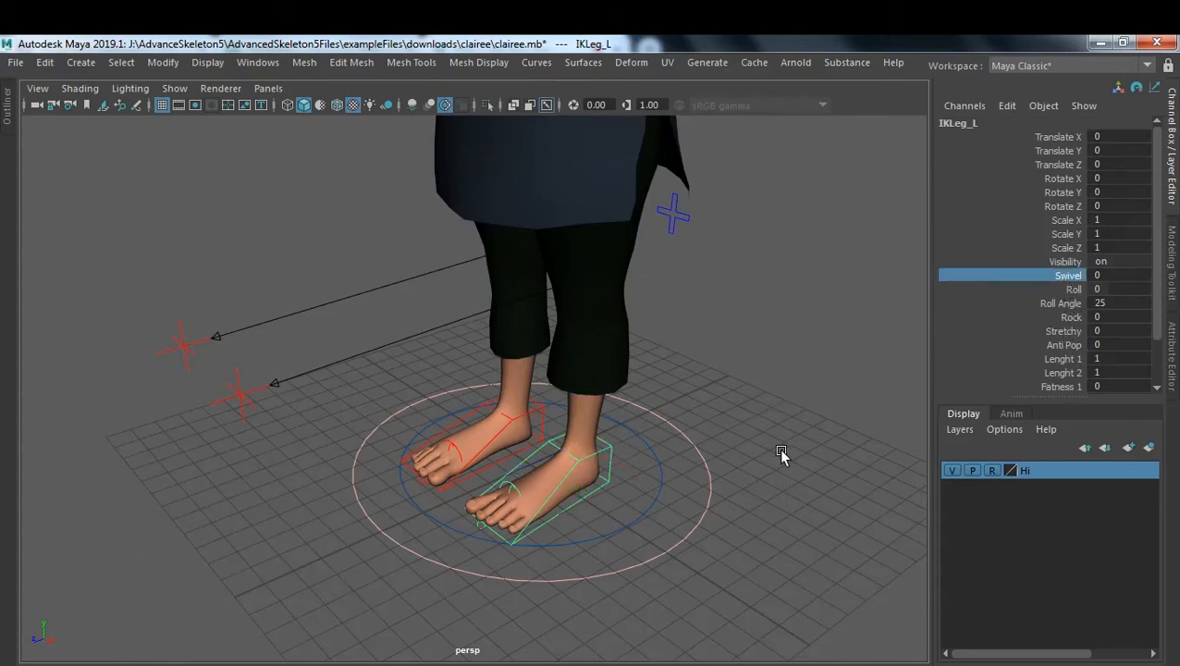
mouse_move(745, 468)
middle_down()
mouse_move(822, 471)
mouse_move(729, 466)
middle_up()
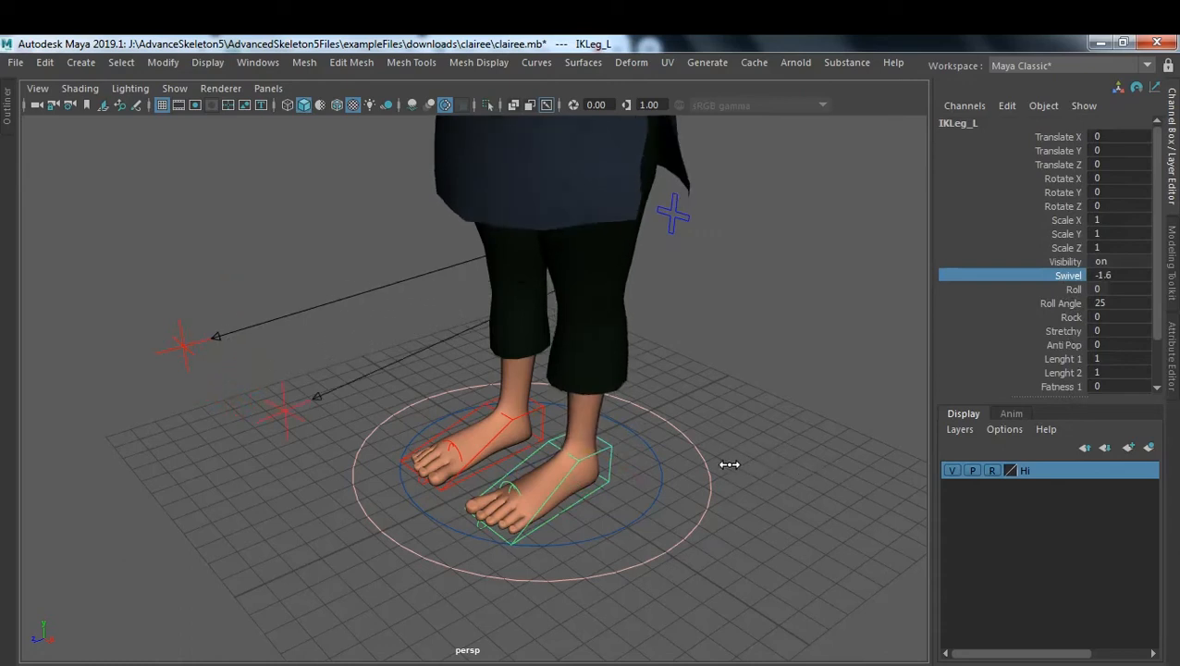
double_click(1126, 273)
text(0)
key(Return)
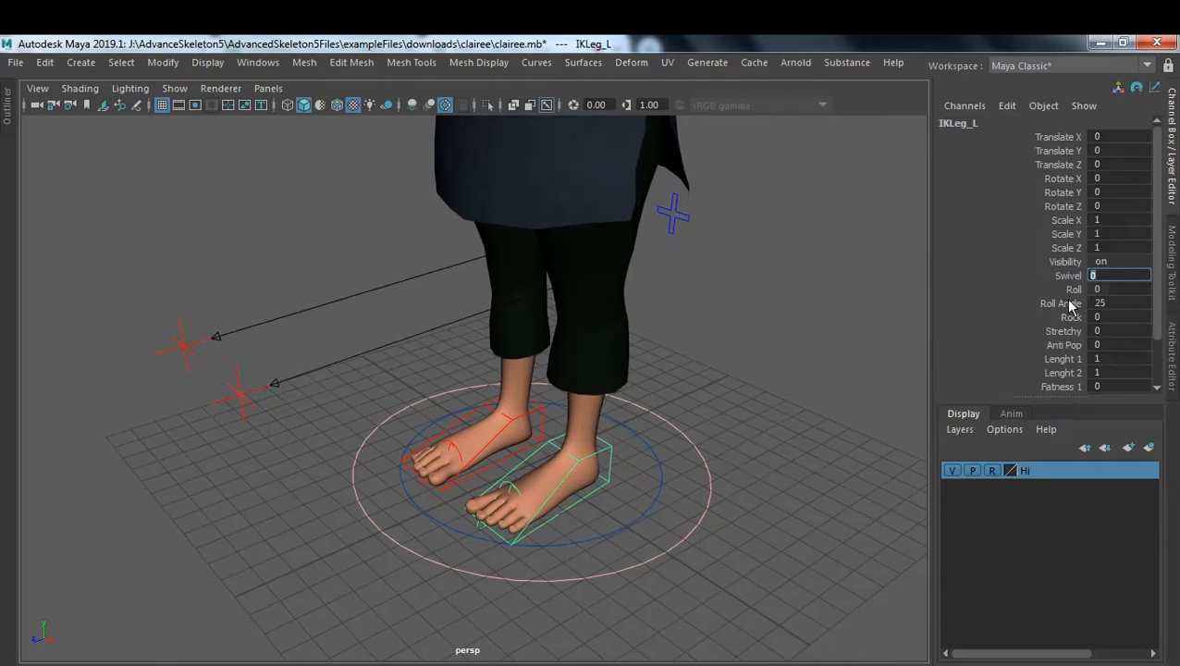
- Raise the left heel with Roll at 10 and move the leg control forward to Translate -2.873, 1.583, 5.404
click(1068, 289)
middle_drag(717, 430, 814, 452)
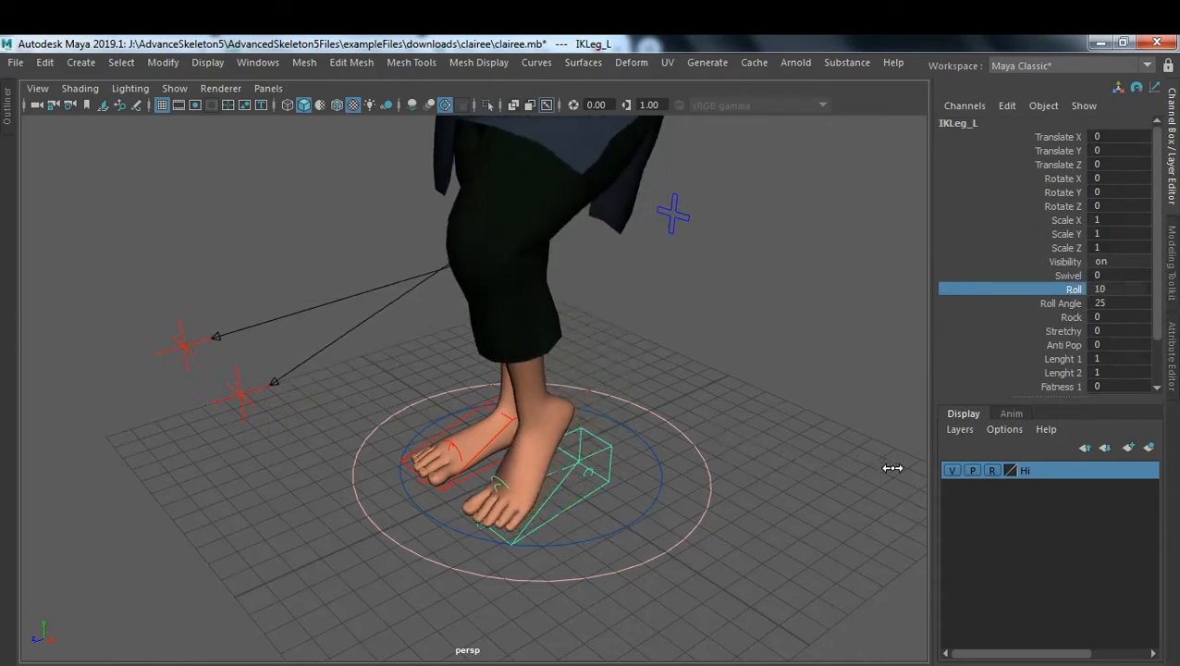
key(w)
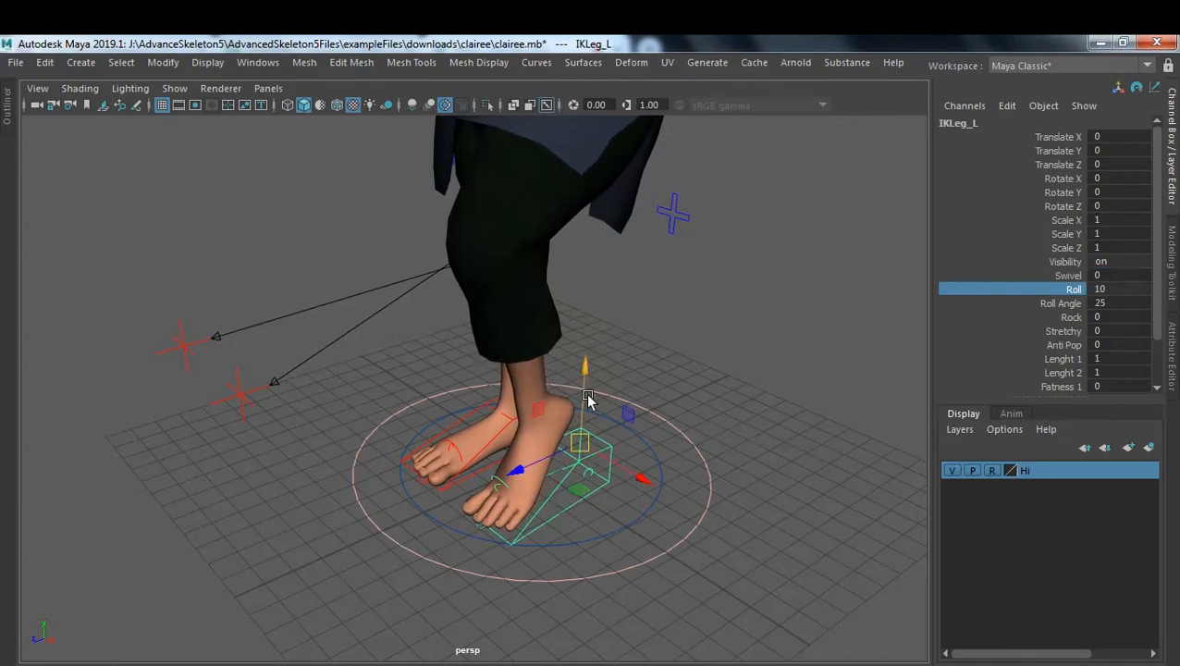
drag(584, 375, 590, 285)
drag(585, 352, 395, 431)
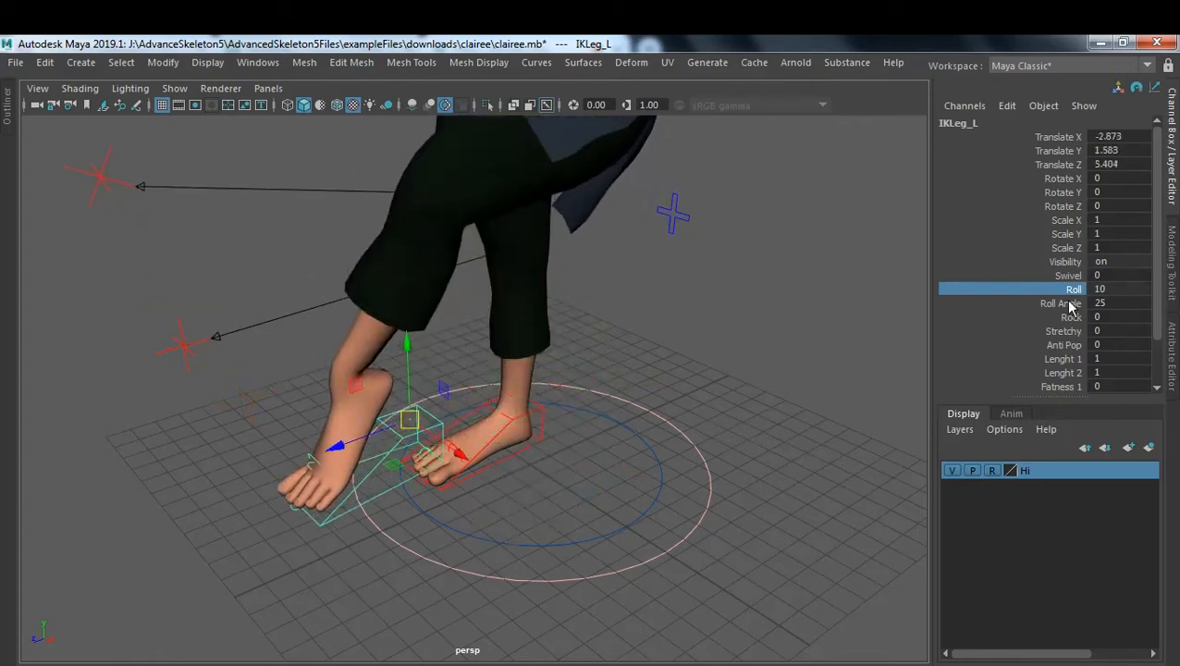
- Reset the left foot's Roll to 0 and lower the leg control to Translate -2.717, 0.901, 5.791
click(1137, 289)
text(0)
key(Return)
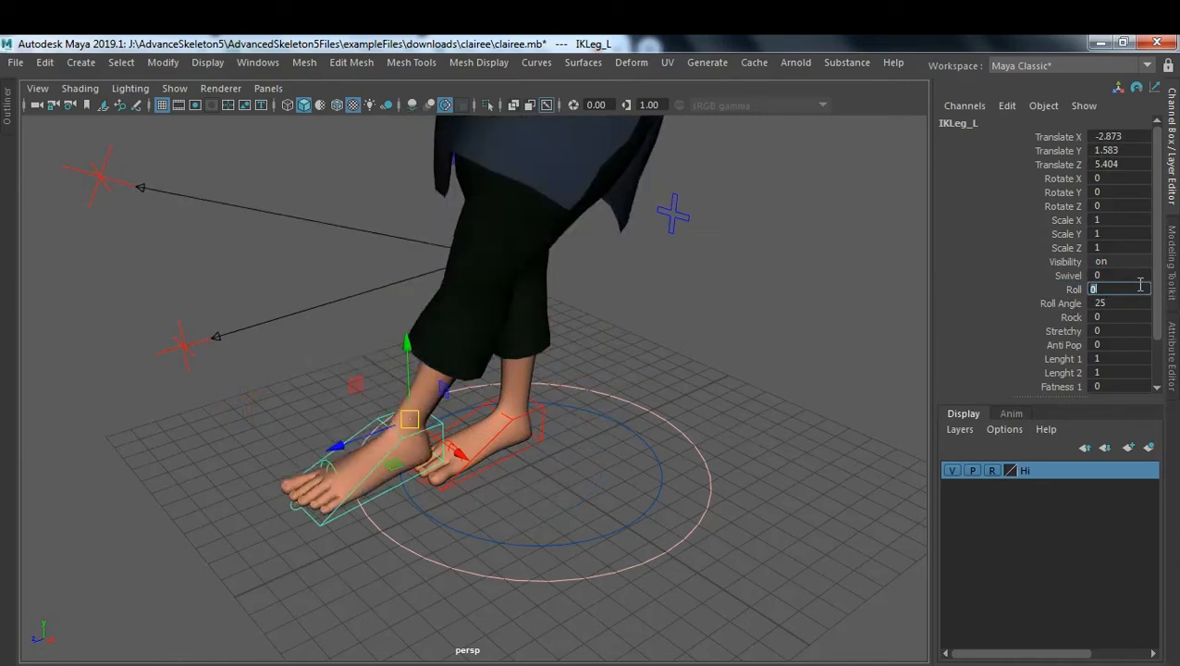
drag(418, 441, 411, 448)
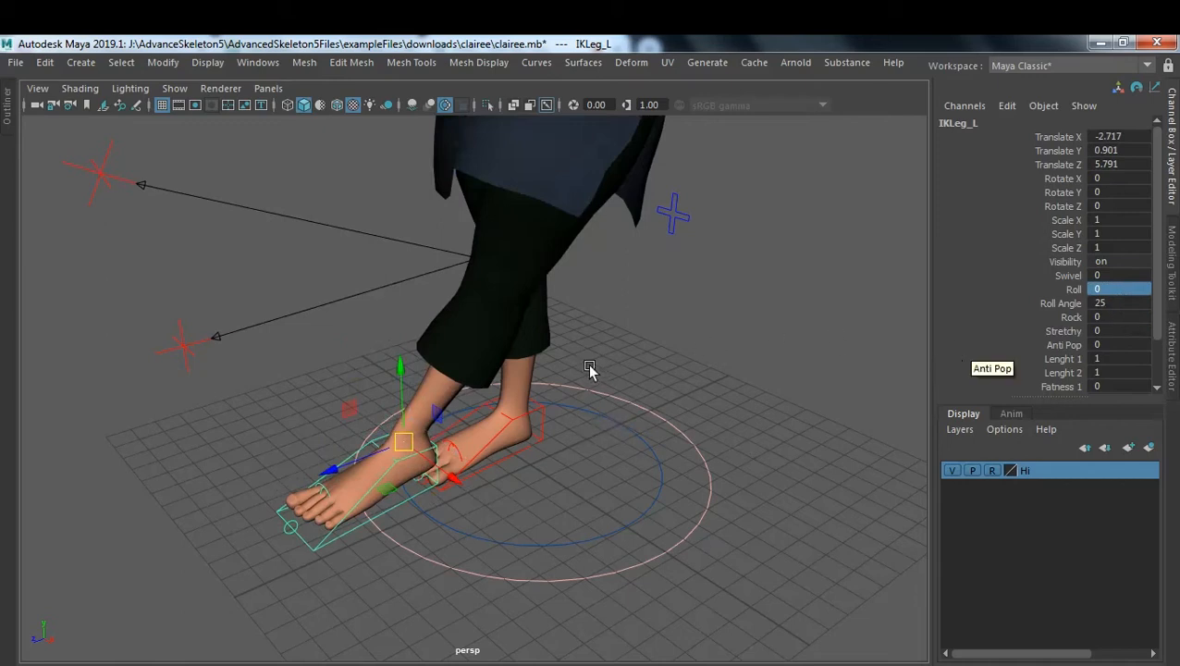
- Raise the left leg control behind and out to the character's side, at Translate 7.643, 5.751, -1.906
drag(407, 443, 695, 282)
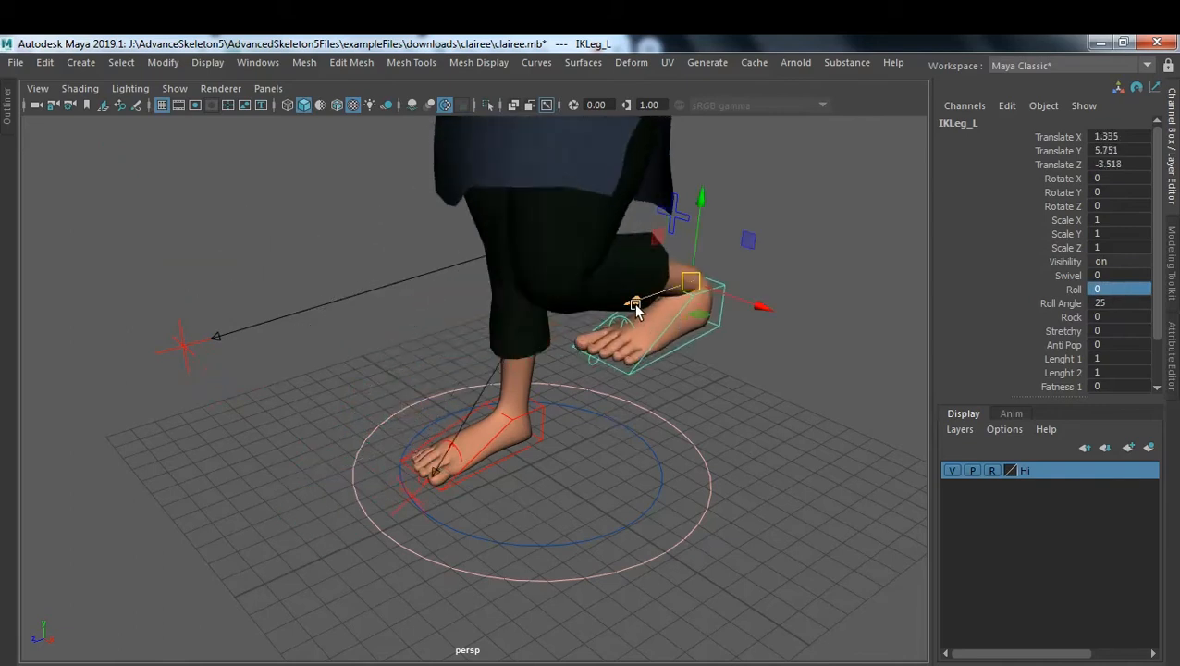
drag(636, 311, 601, 327)
alt+drag(666, 387, 963, 460)
alt+drag(680, 407, 552, 226)
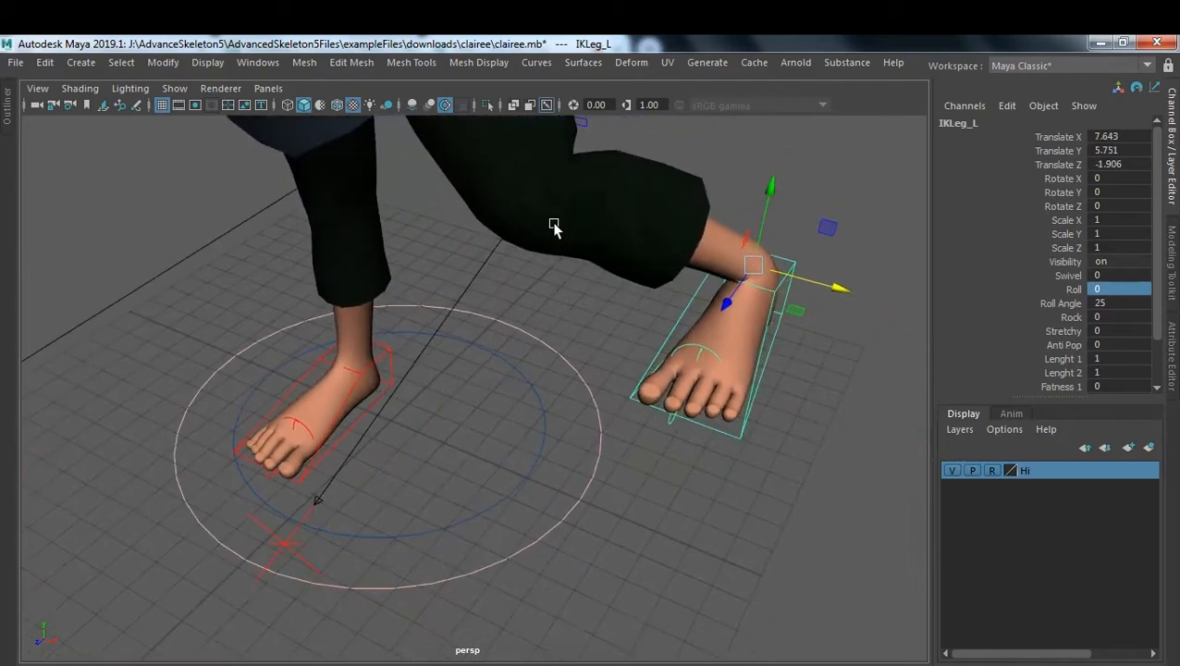
- Tilt the raised left foot with Rock at -84.3 and stretch the leg outward to Translate X 13.469 and Y 9.628
click(1065, 317)
middle_drag(998, 351, 86, 301)
key(w)
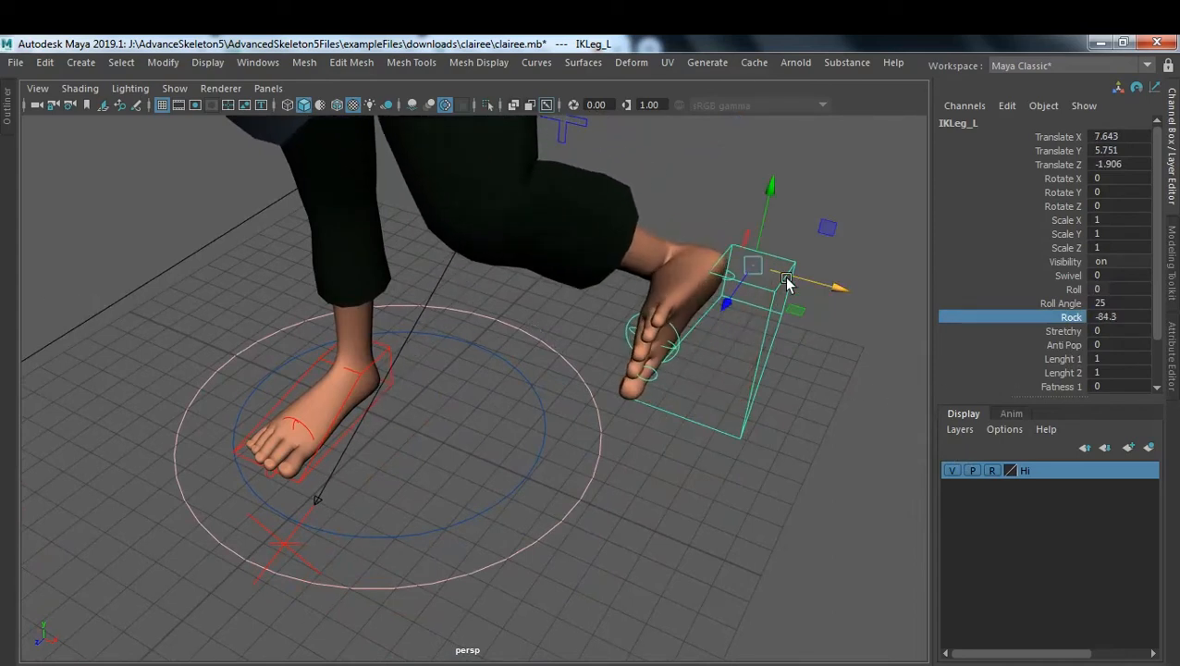
drag(828, 282, 1014, 335)
alt+middle_drag(656, 375, 460, 362)
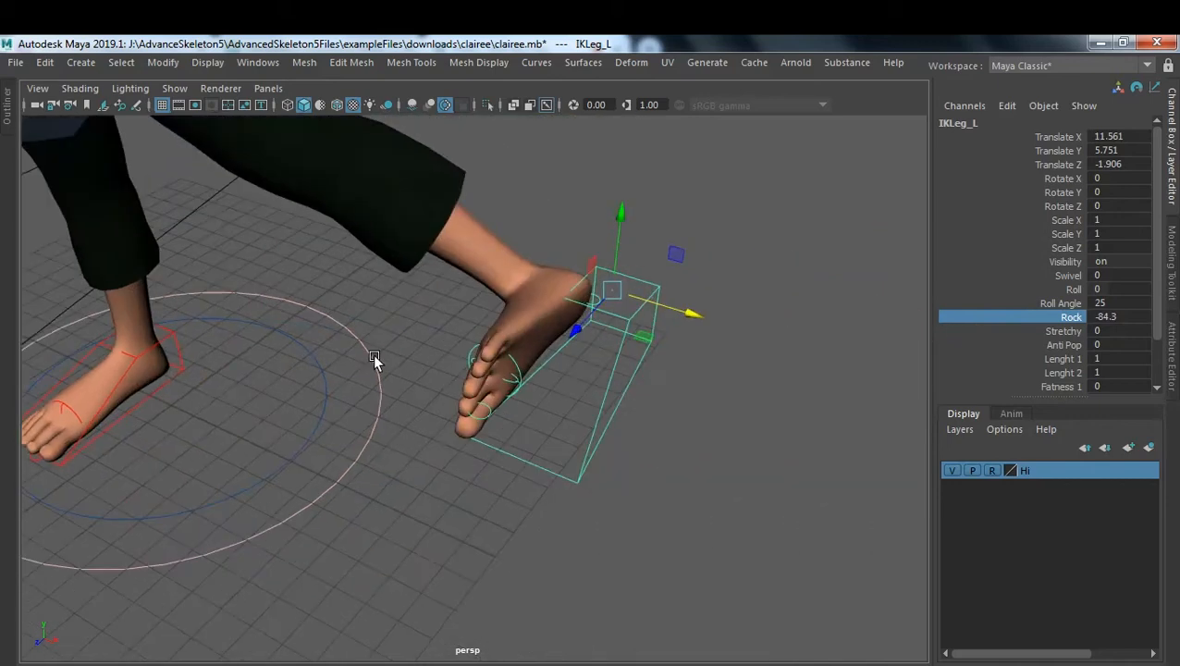
drag(618, 231, 579, 326)
drag(677, 306, 751, 313)
drag(626, 354, 629, 354)
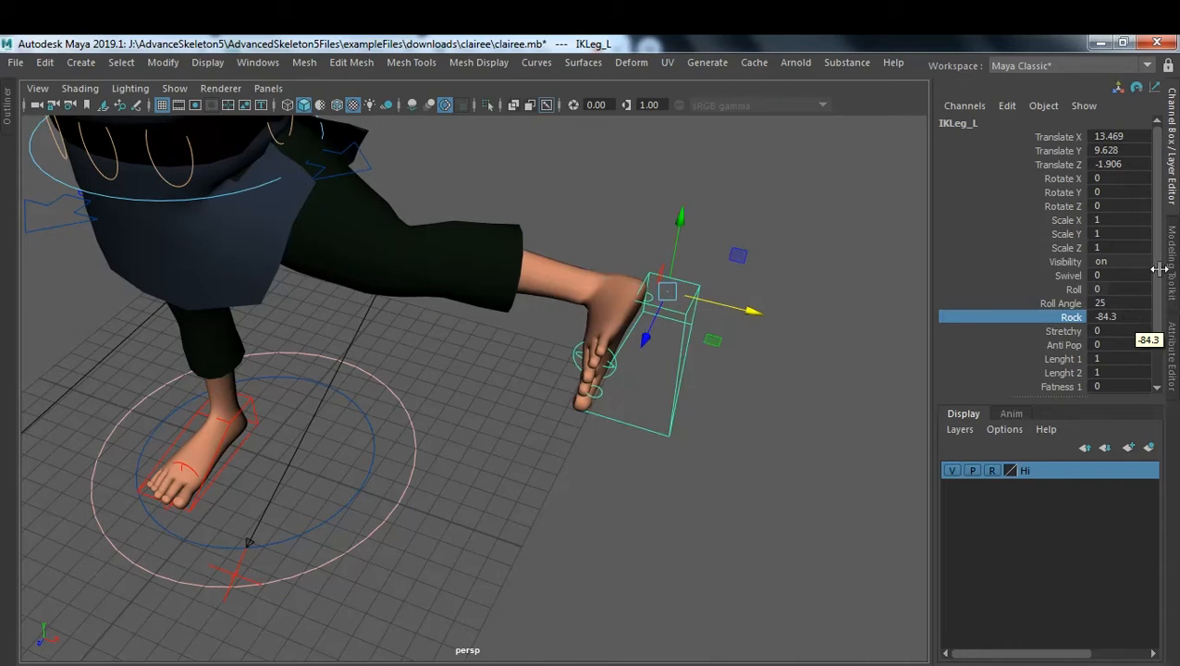
- Reset the left leg control's Rock and its Translate X, Y and Z channels to 0, and deselect it
double_click(1128, 317)
text(0)
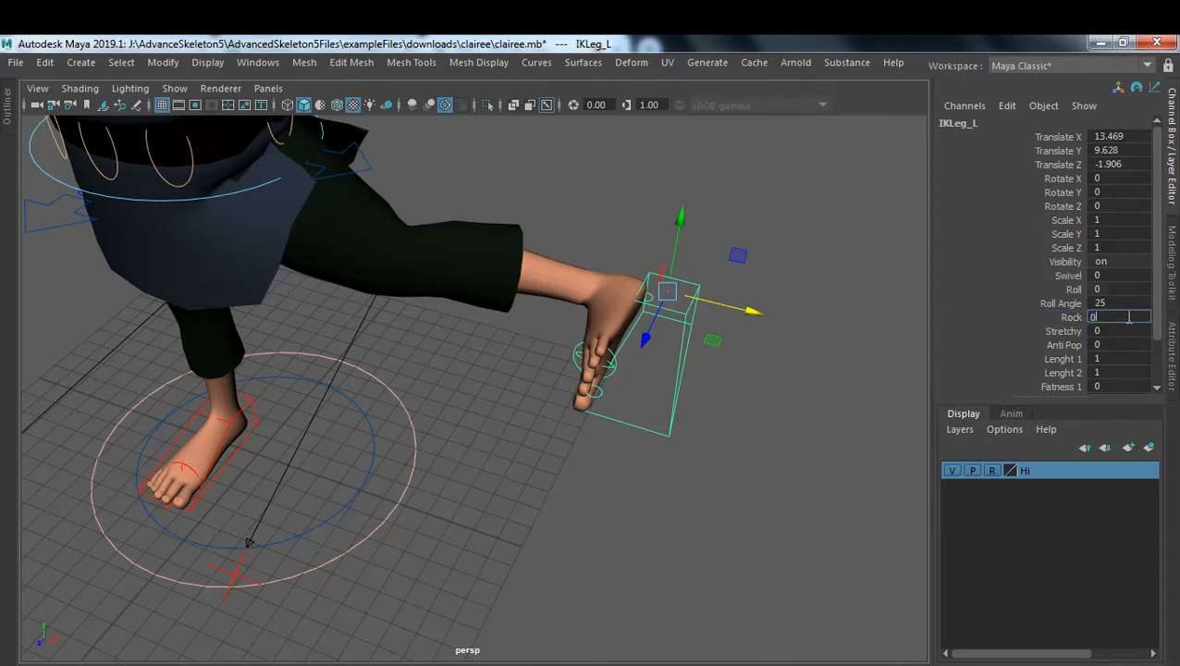
key(Return)
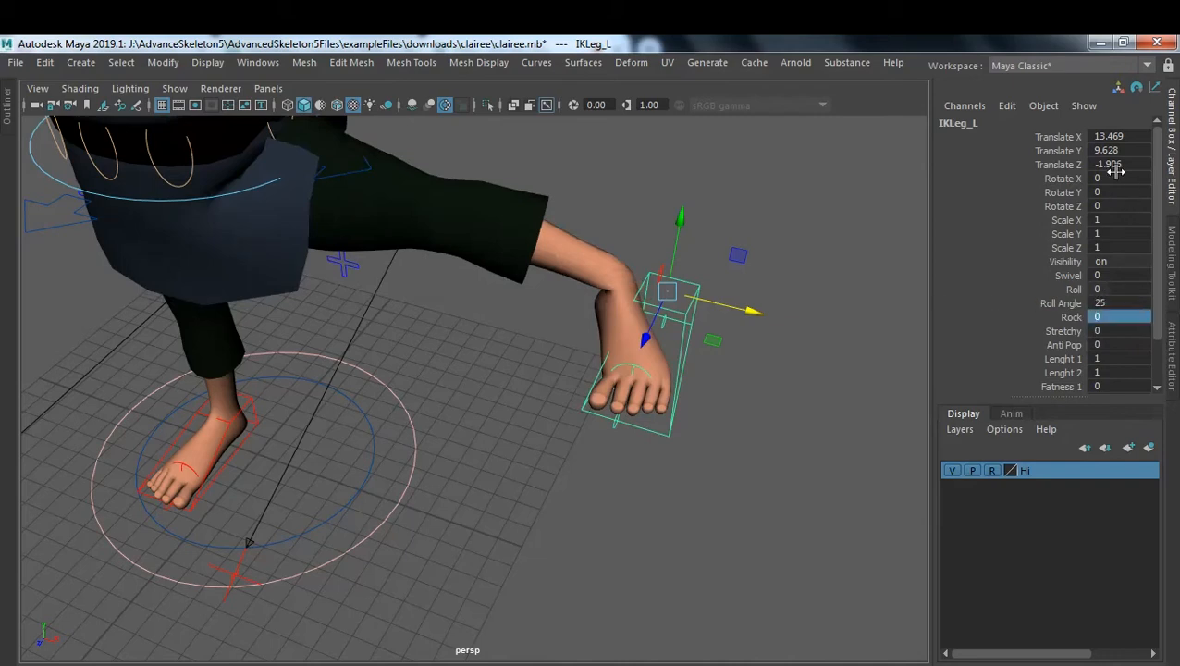
drag(1121, 136, 1126, 164)
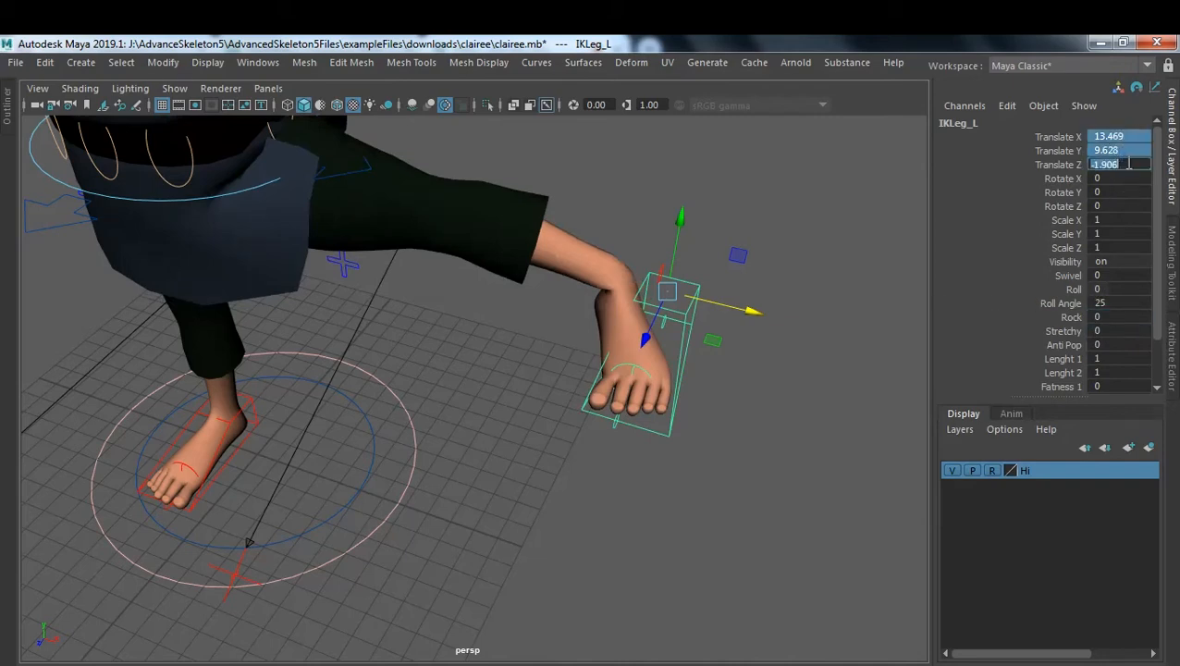
text(0)
key(Return)
click(658, 357)
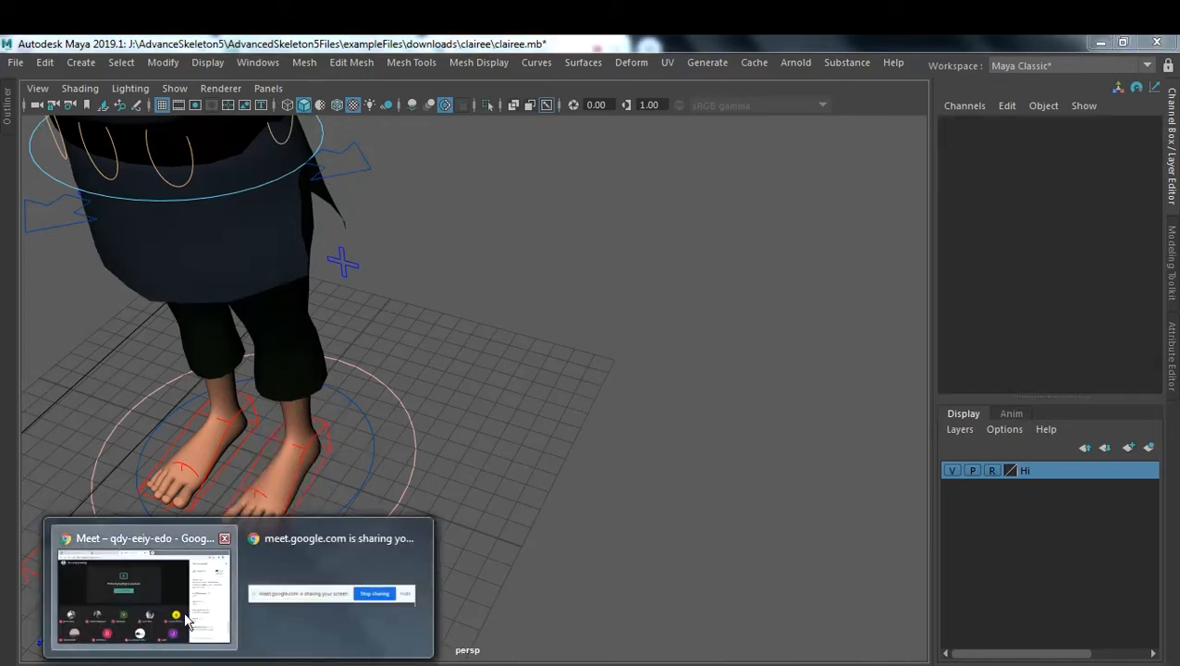
- Switch to the Google Meet window to read the chat and return to Maya
click(137, 600)
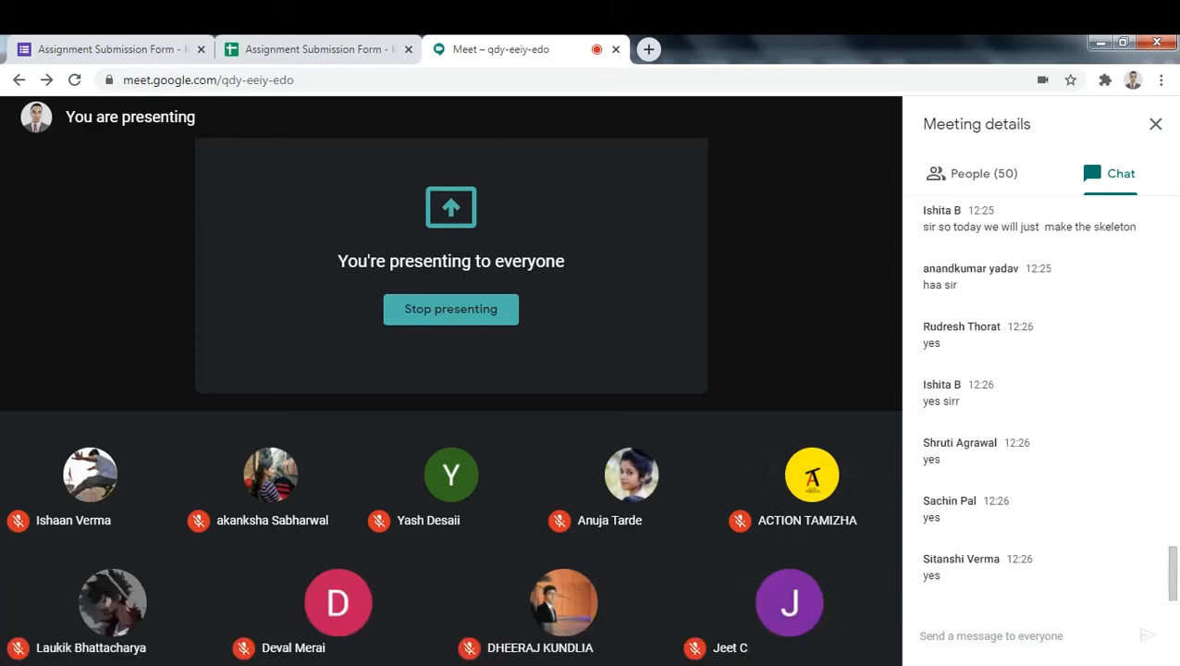
click(603, 599)
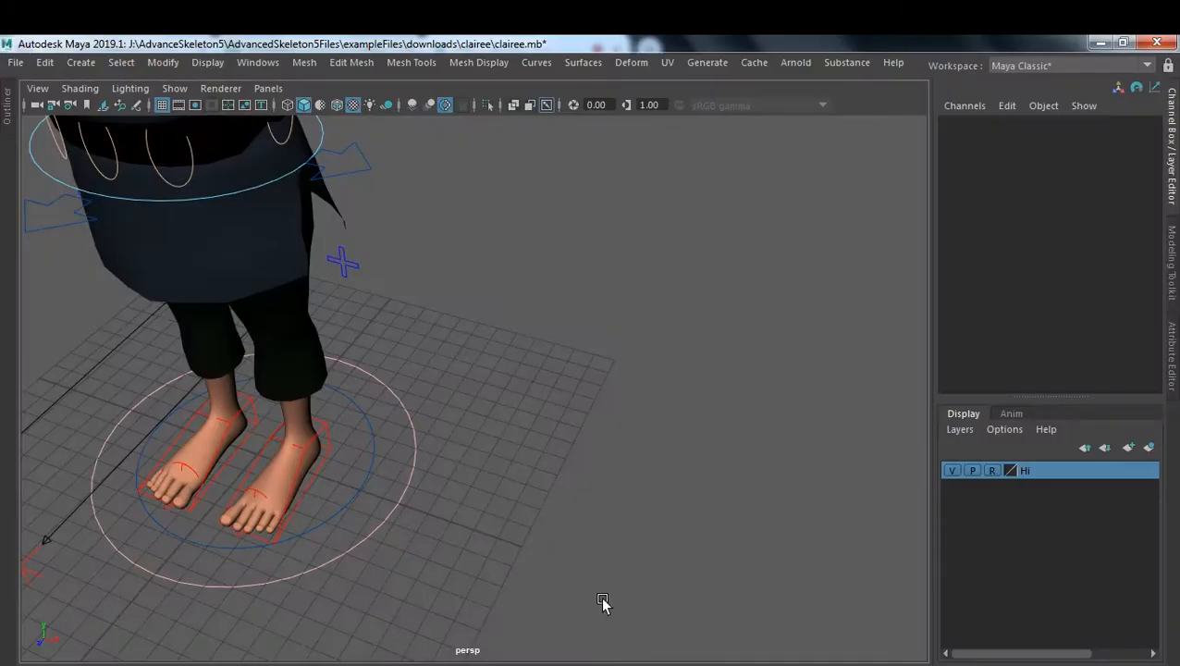
- Raise the left heel by setting the left leg control's Roll to 5.4, and reset Roll to 0
click(310, 474)
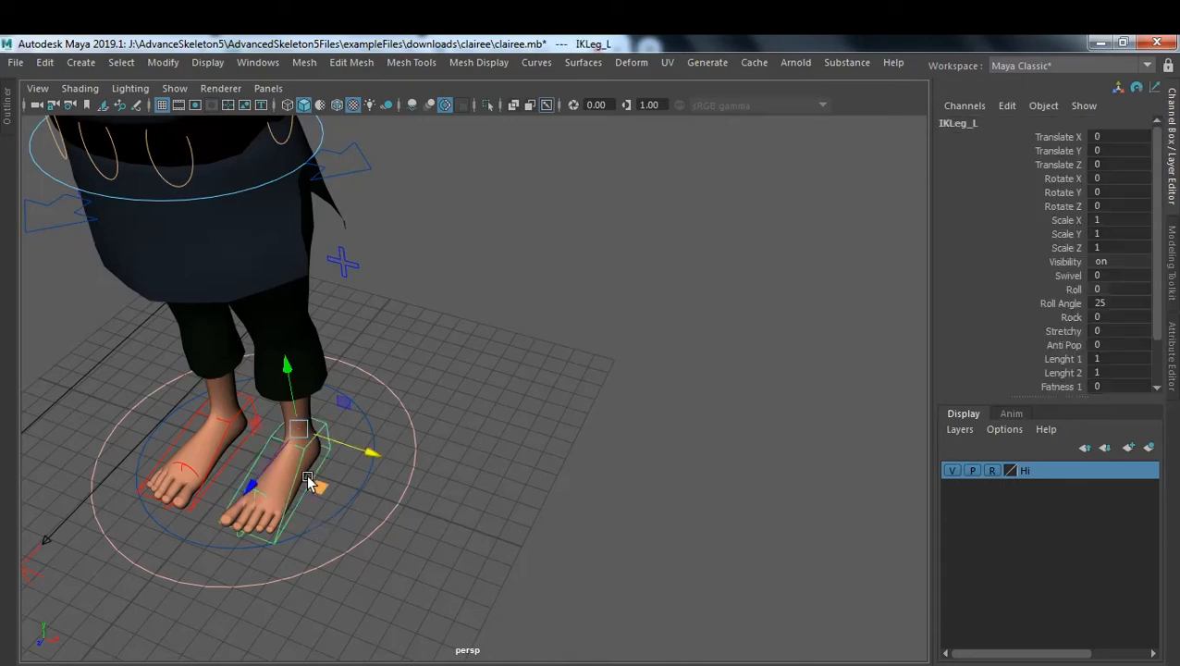
click(1070, 289)
middle_drag(500, 364, 547, 366)
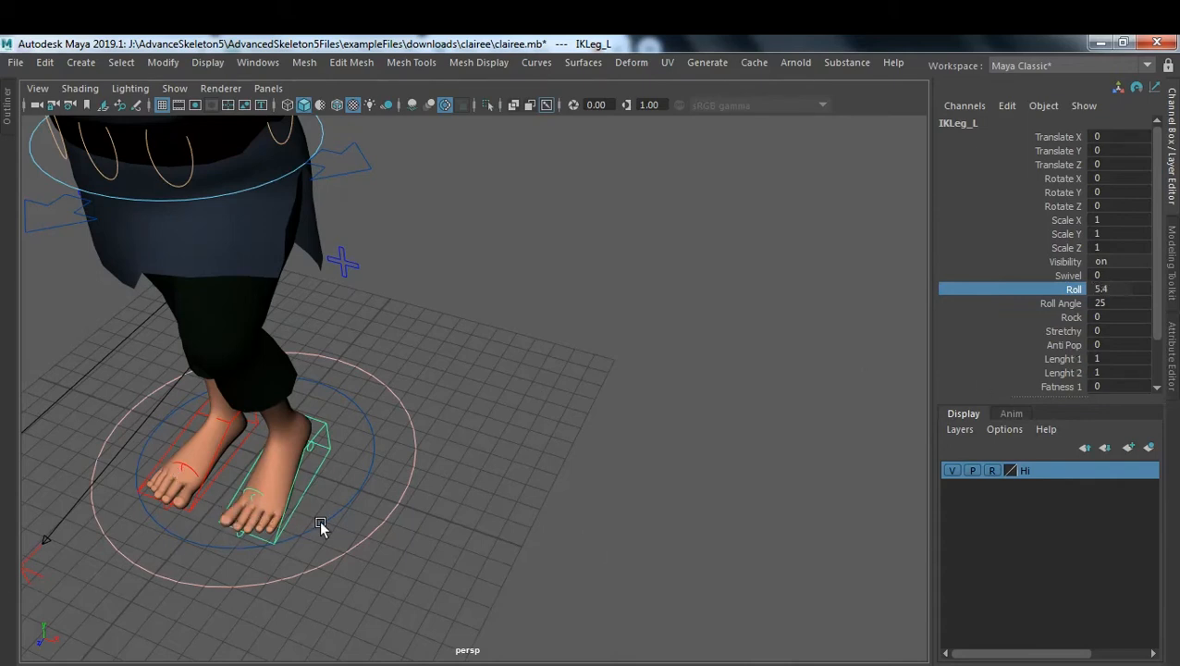
click(1118, 290)
text(0)
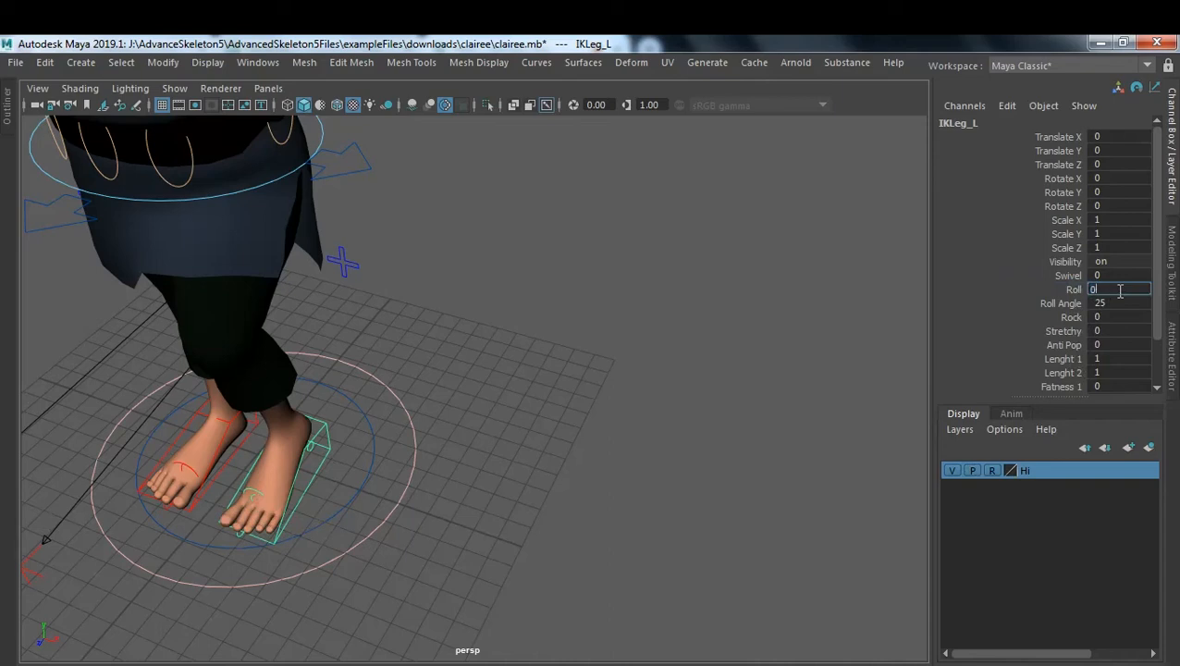
key(Return)
- Rock the left foot back onto its heel with Roll at -5, and return Roll to 0
click(1069, 294)
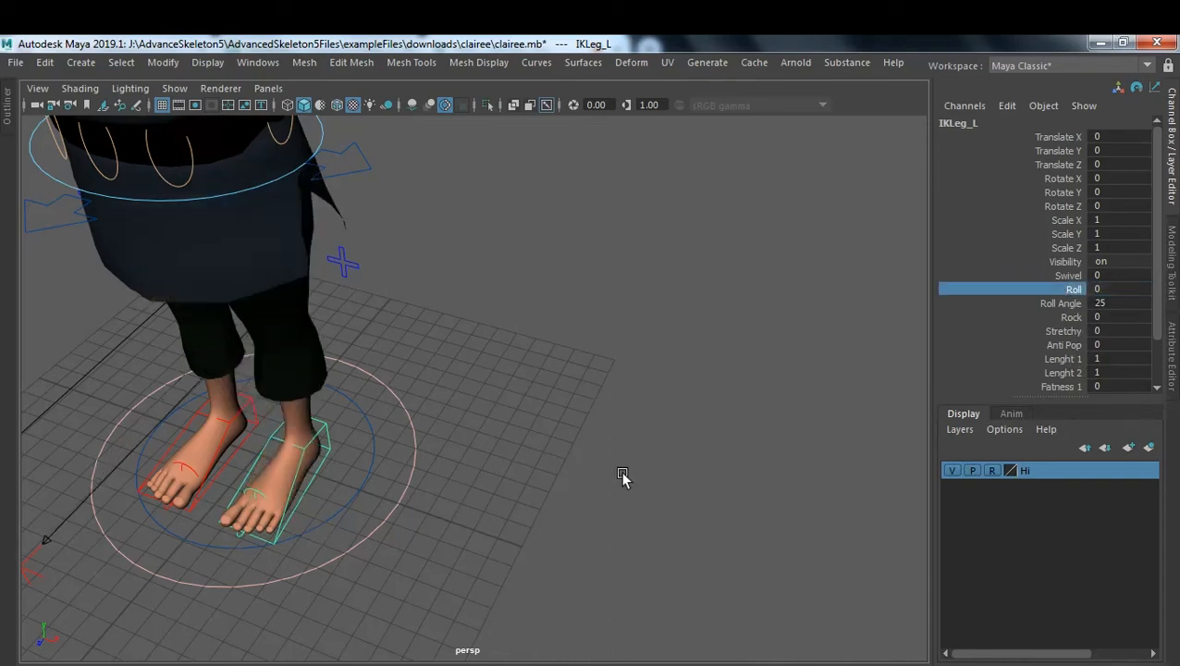
middle_drag(621, 476, 424, 514)
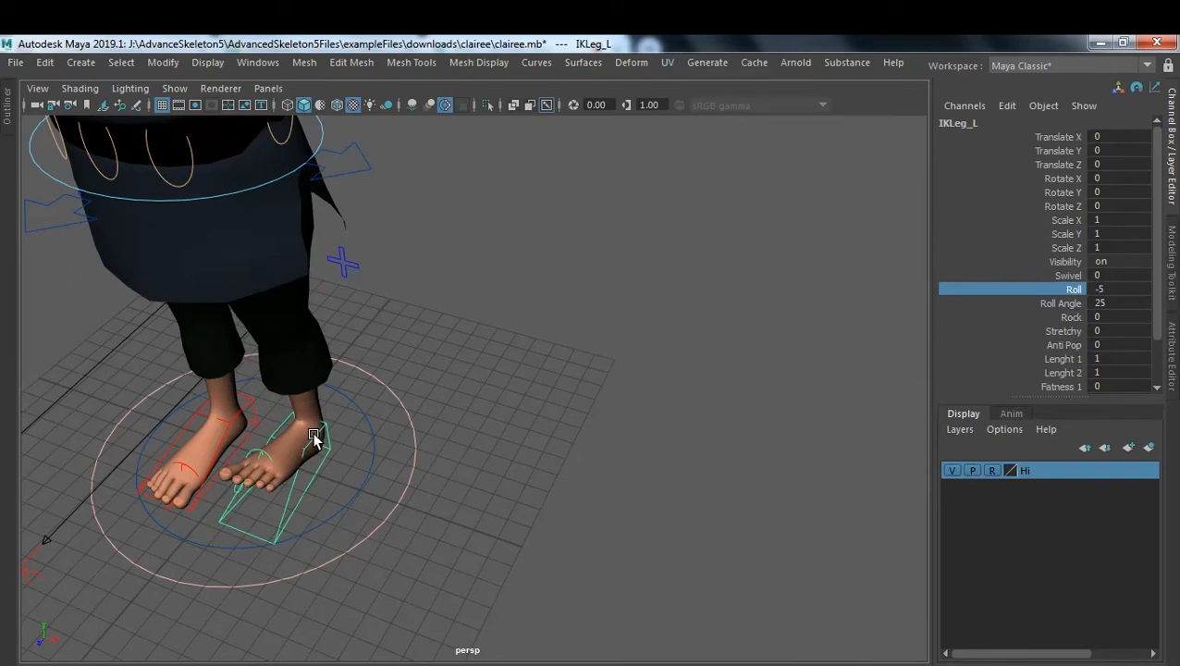
double_click(1116, 289)
text(0)
key(Return)
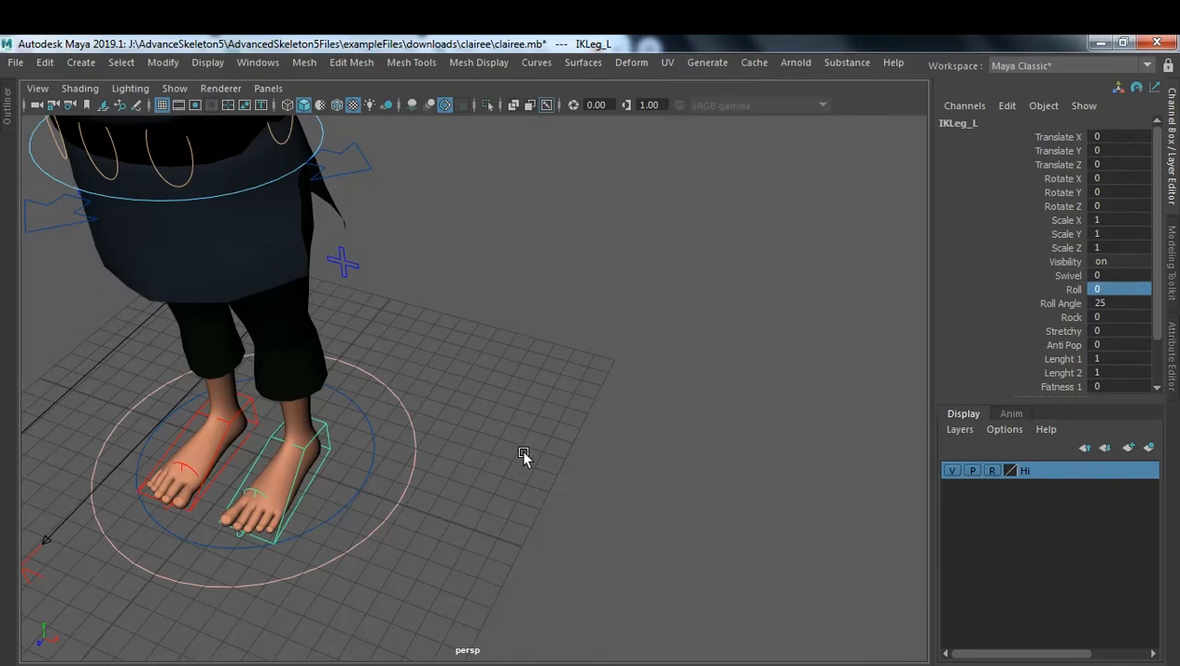
- Lift the left toes again with Roll at -4.3, and set Roll back to 0
click(1072, 288)
middle_drag(598, 439, 561, 447)
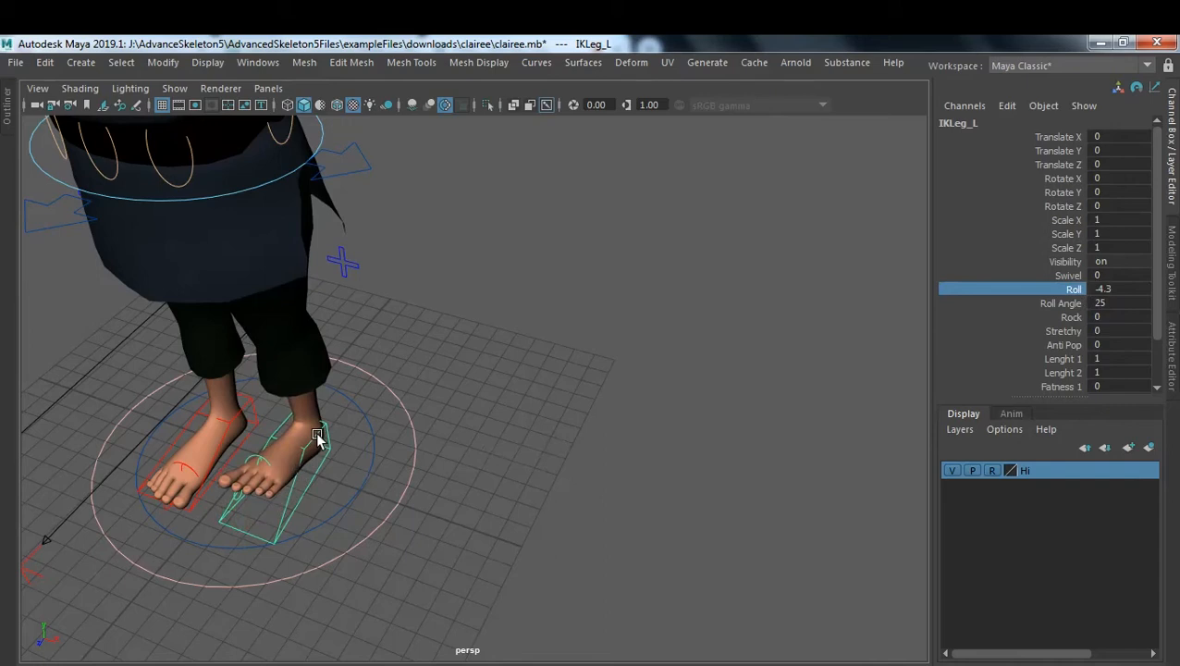
click(1136, 291)
text(0)
key(Return)
- Raise the left heel again with Roll at 5.8, and restore Roll to 0
middle_drag(635, 365, 682, 379)
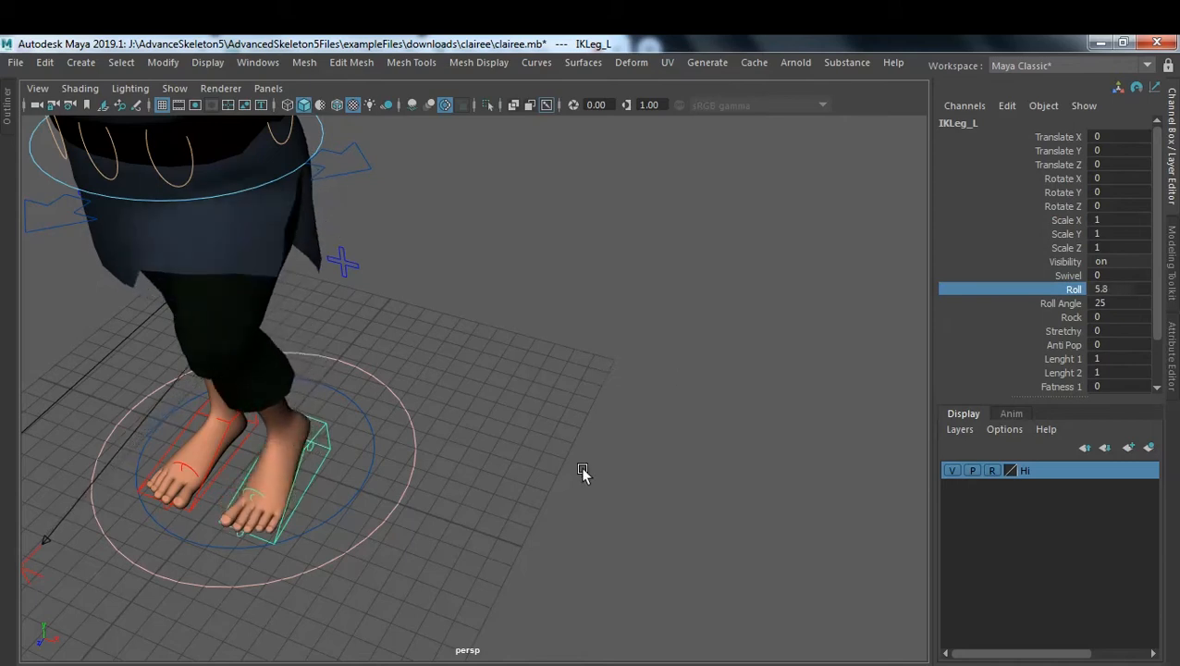
click(1139, 287)
text(0)
key(Return)
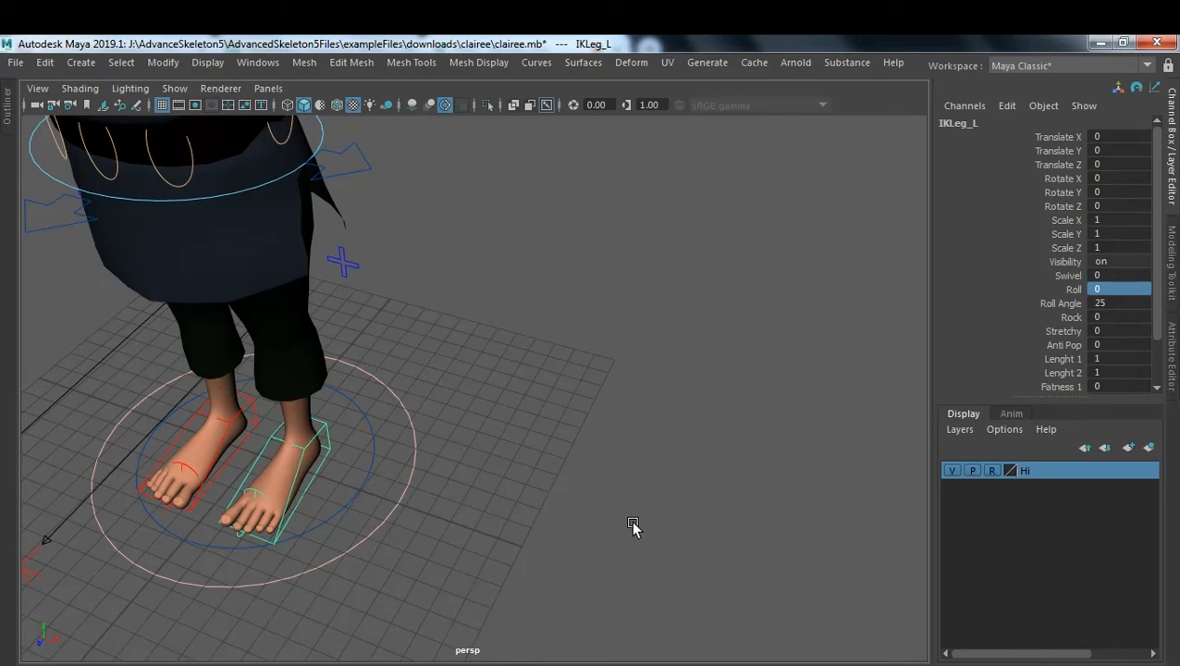
- Check the chat in the Google Meet window and switch to the untitled Maya scene
click(245, 650)
click(233, 606)
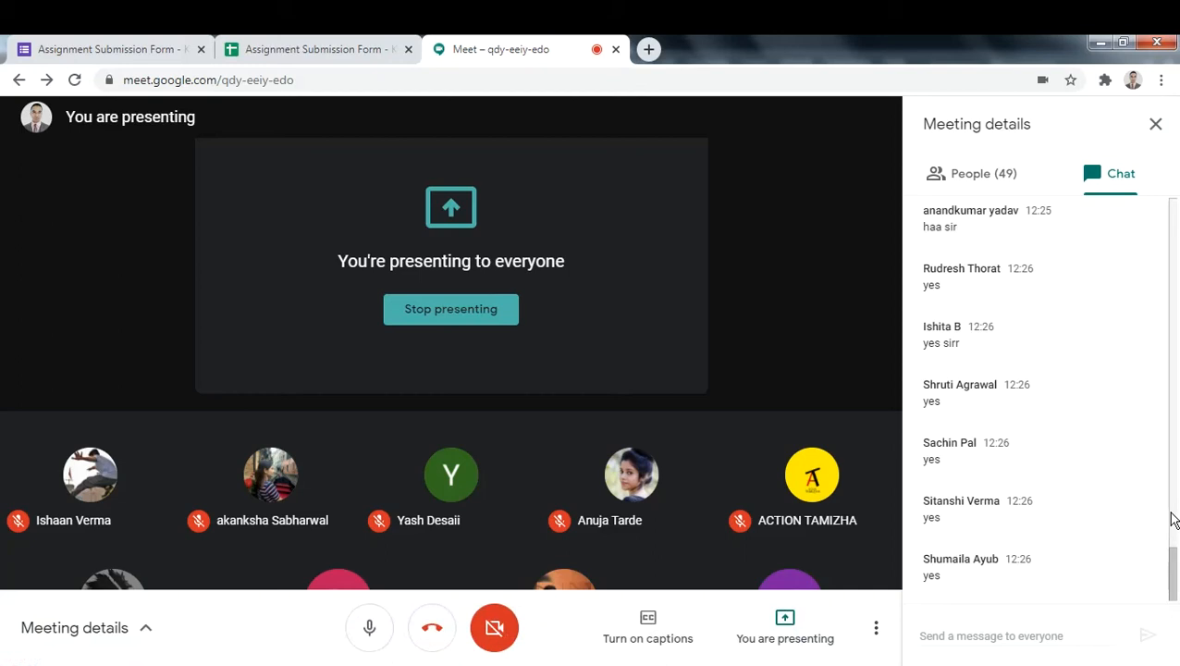
click(670, 658)
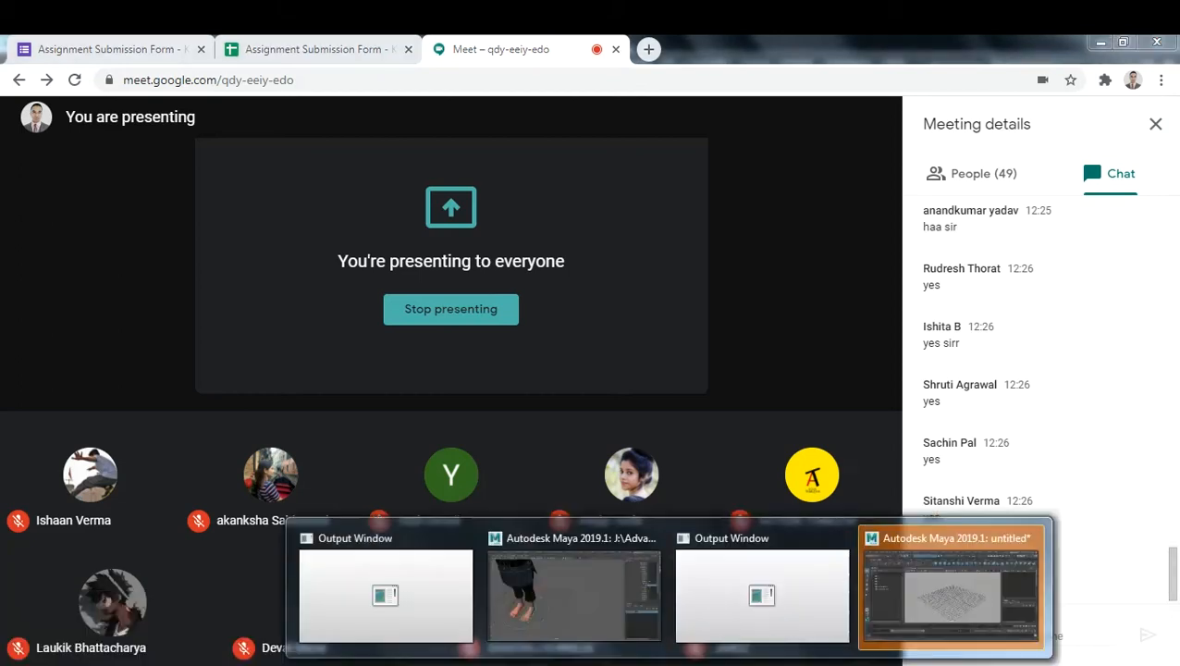
click(936, 590)
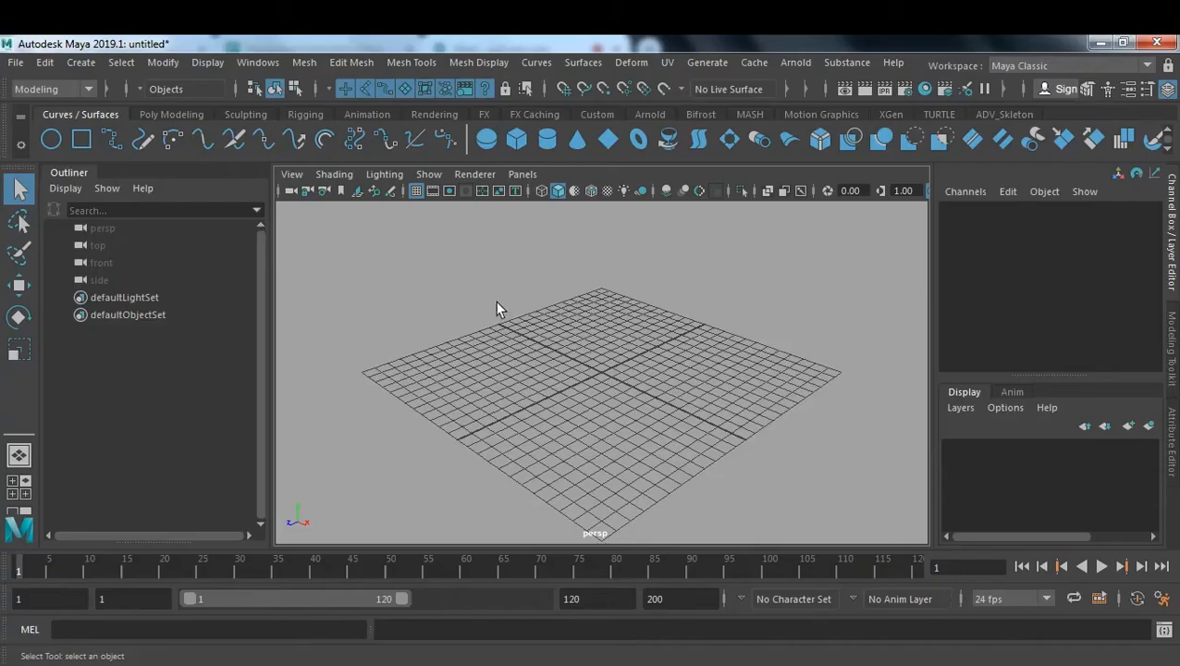
- Enable Multisampling Anti-aliasing in the Hardware Renderer 2.0 settings and close them
click(466, 176)
click(573, 206)
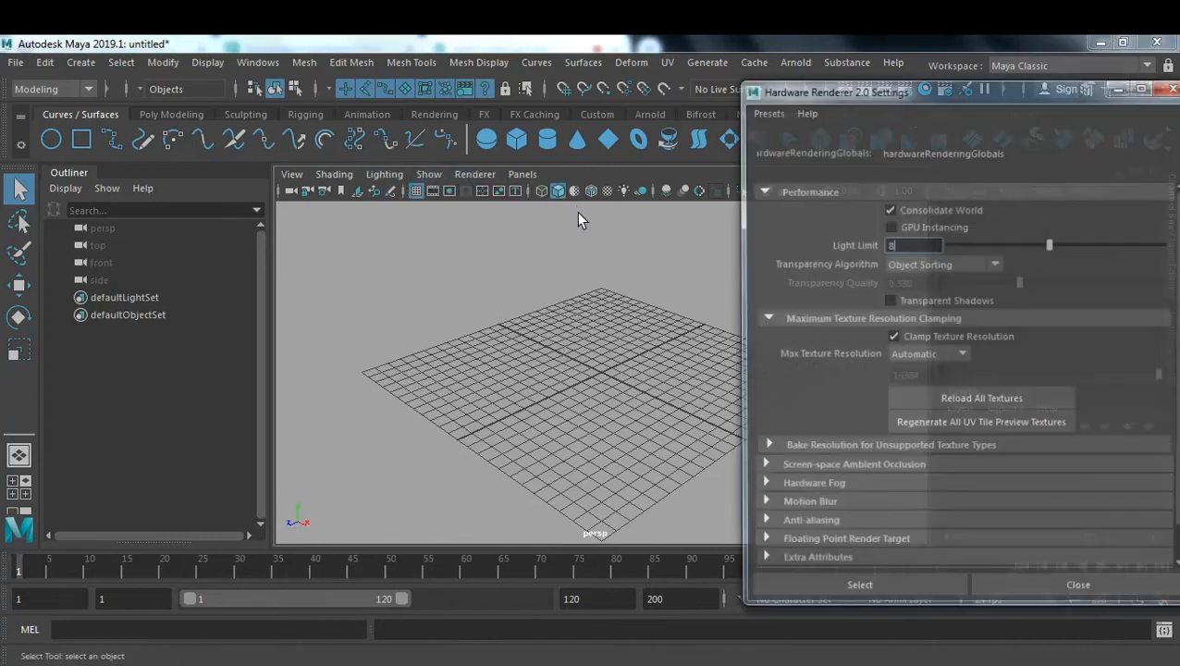
click(809, 525)
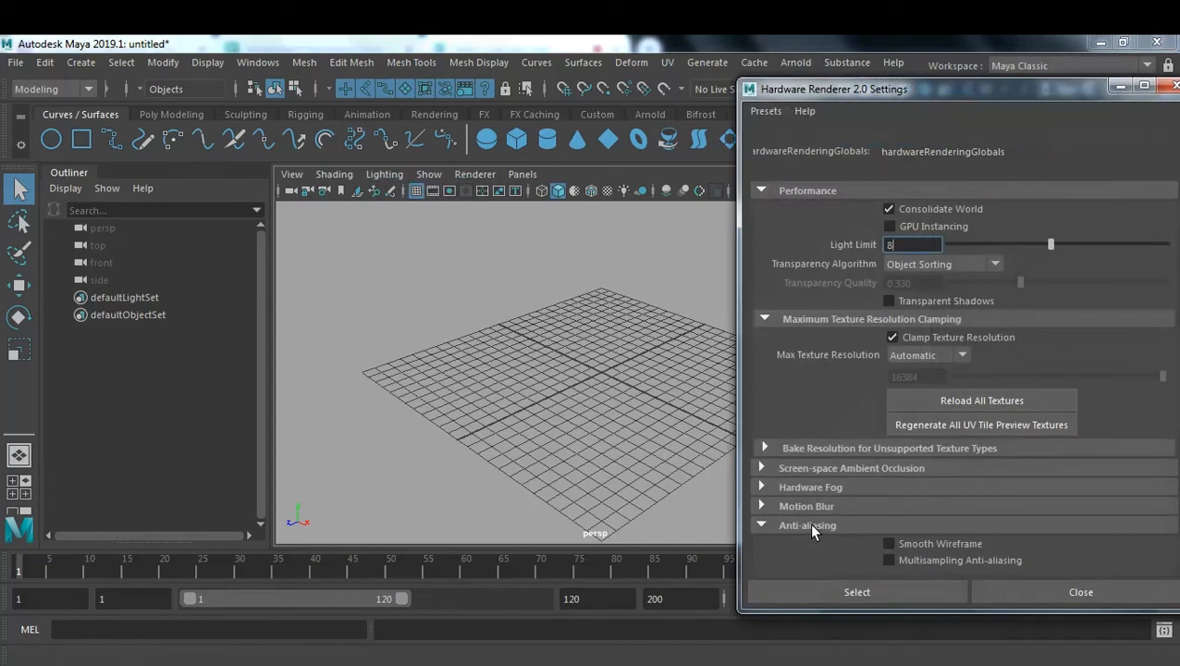
click(935, 559)
click(915, 588)
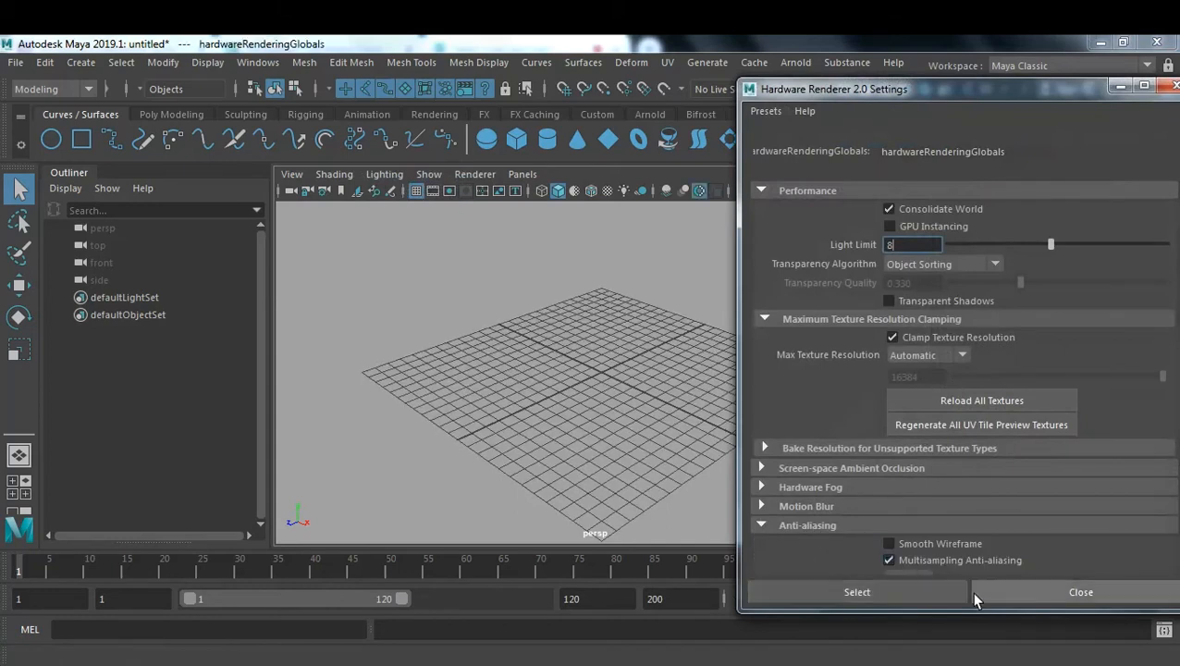
click(1048, 592)
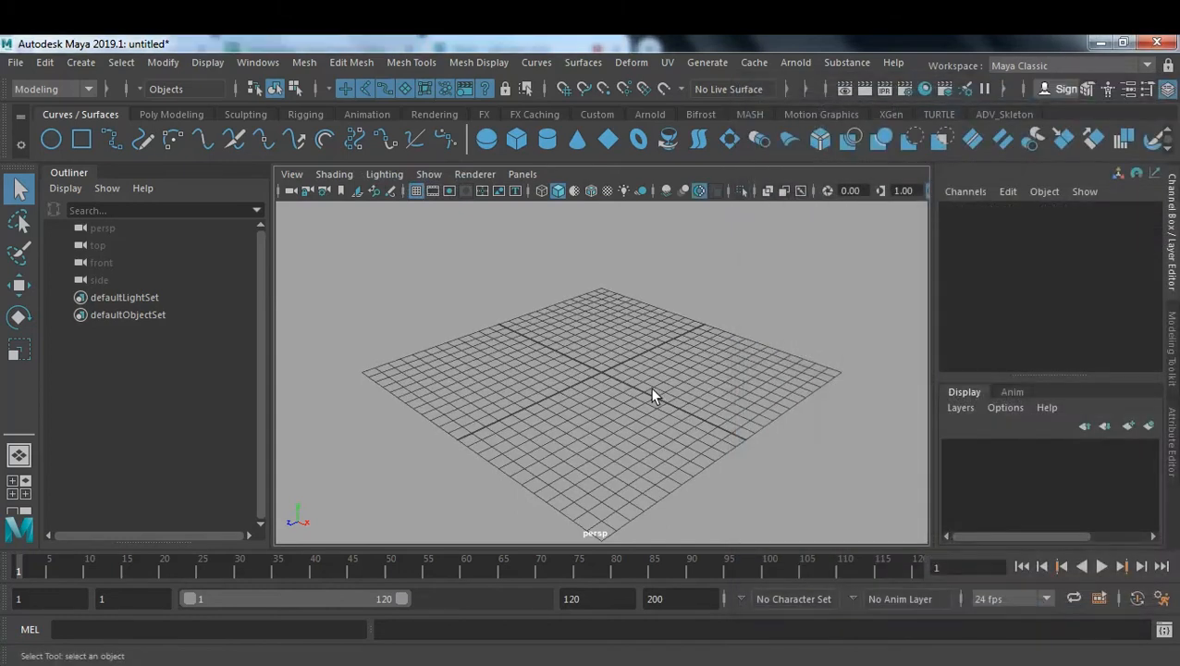
- Create a five-joint leg chain in the side view, from hip through a forward-bent knee, ankle and ball to toe
key(space)
key(space)
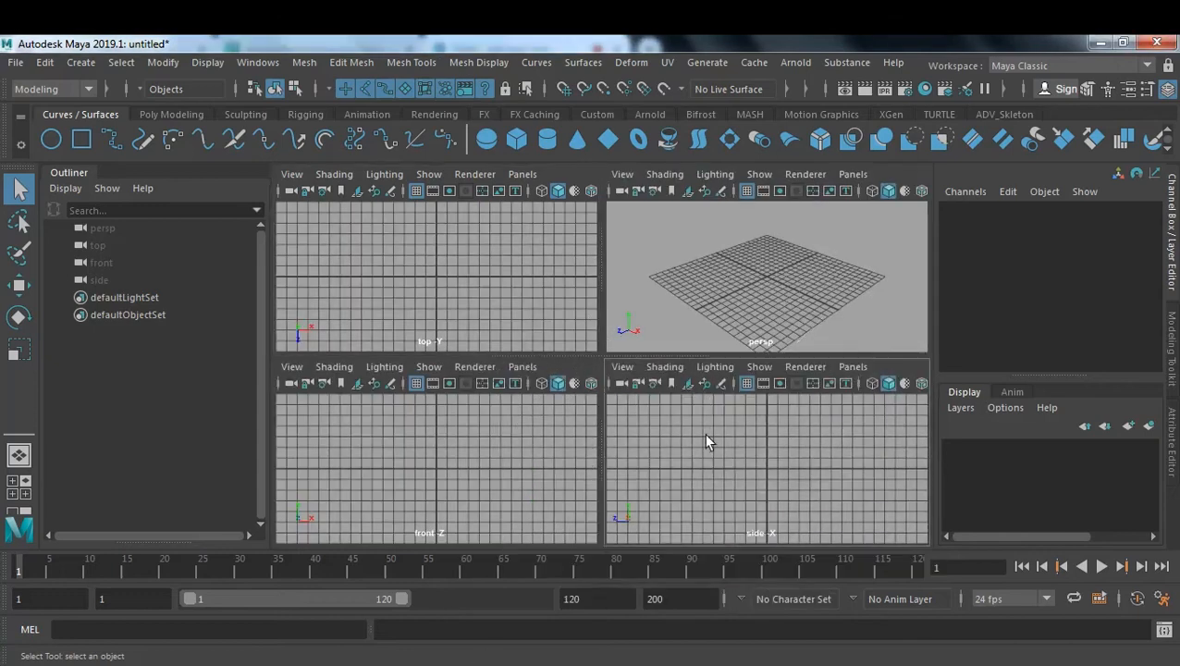
alt+middle_drag(481, 338, 589, 413)
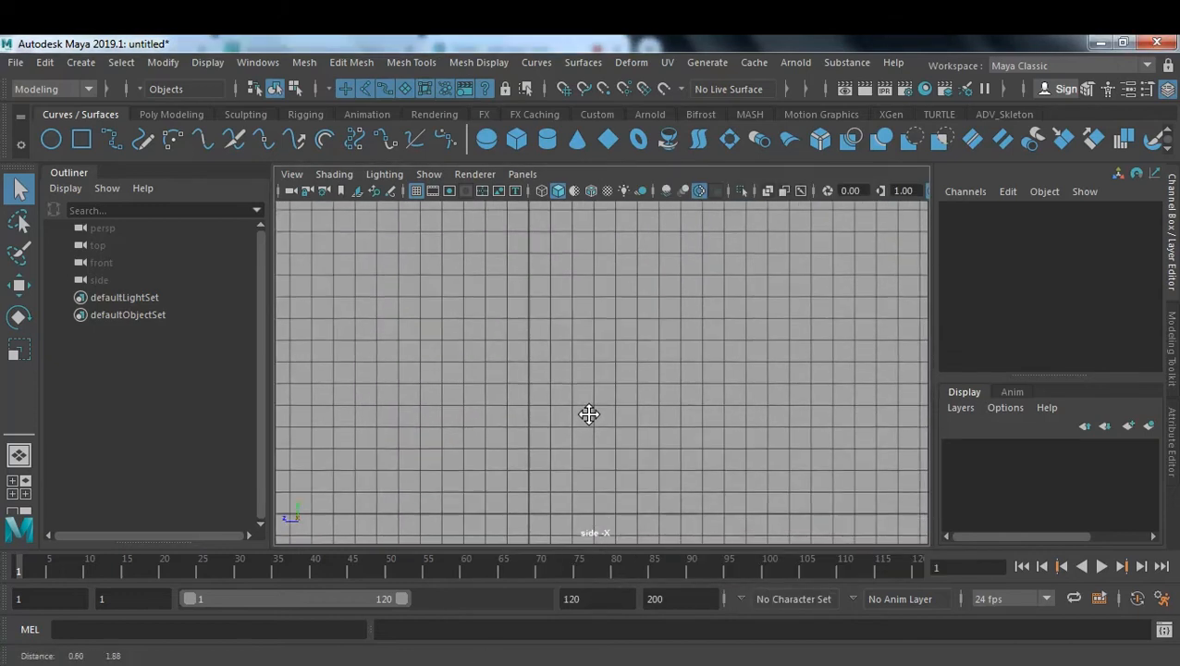
click(305, 115)
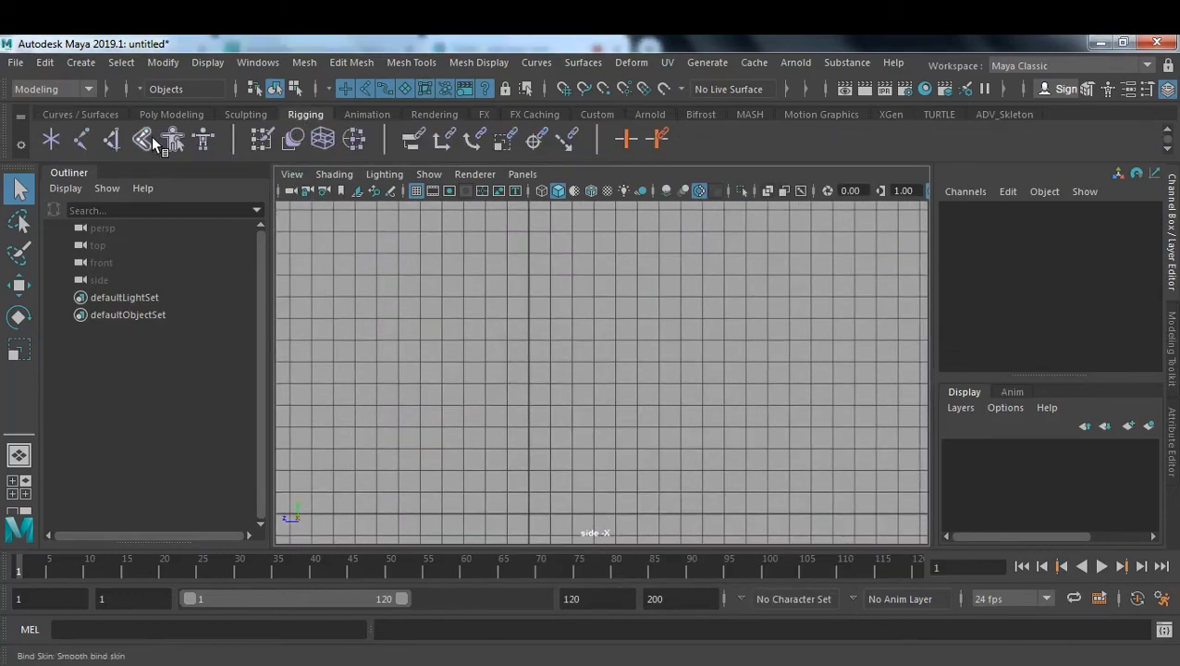
click(84, 138)
click(616, 229)
click(546, 348)
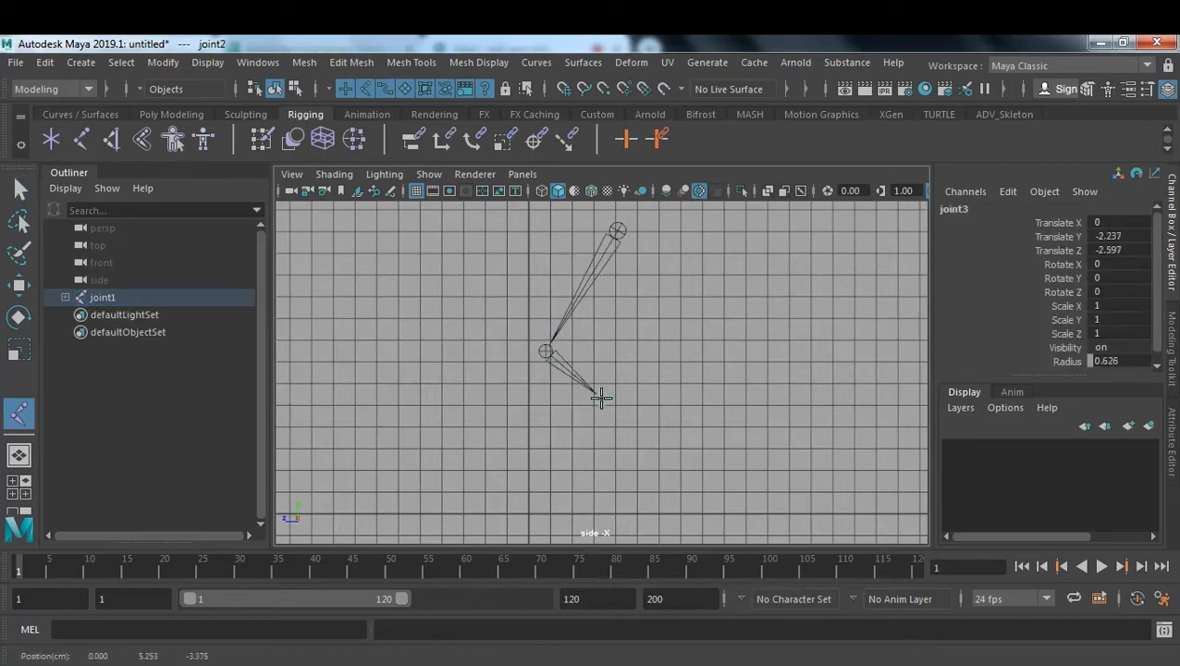
click(618, 451)
drag(596, 484, 482, 472)
key(Return)
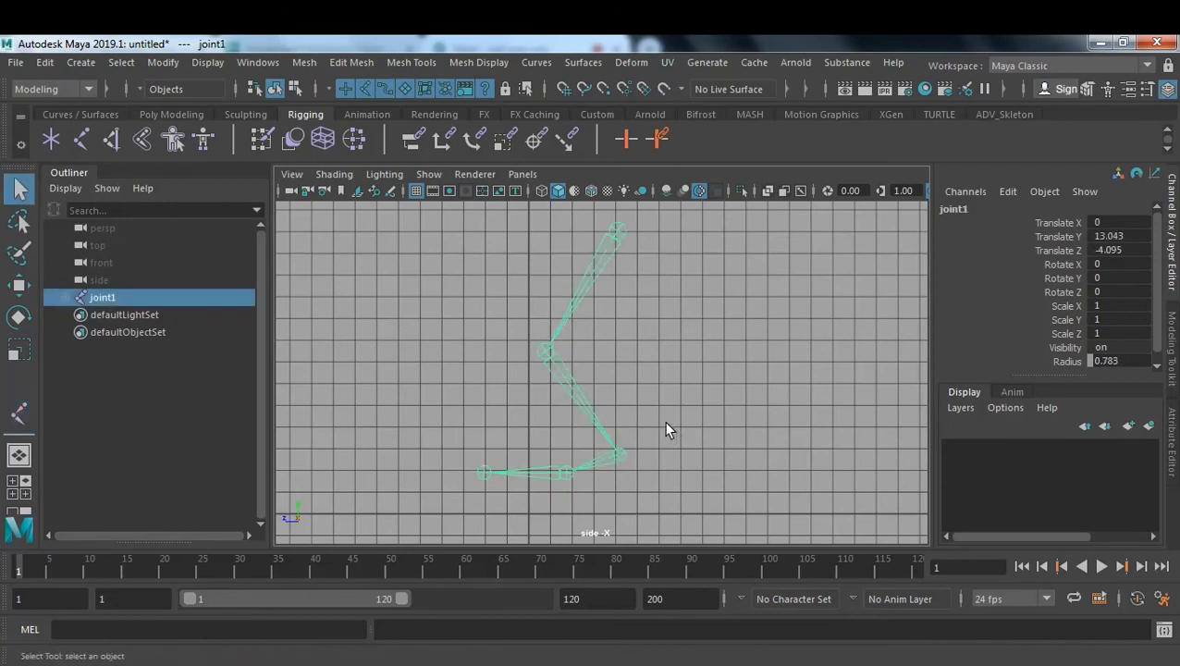
- Move the whole leg chain to about Translate X 0.959, Y 11.764 and Z -4.774 using the side and front views
key(w)
drag(618, 231, 631, 266)
key(space)
key(space)
alt+middle_drag(597, 315, 569, 423)
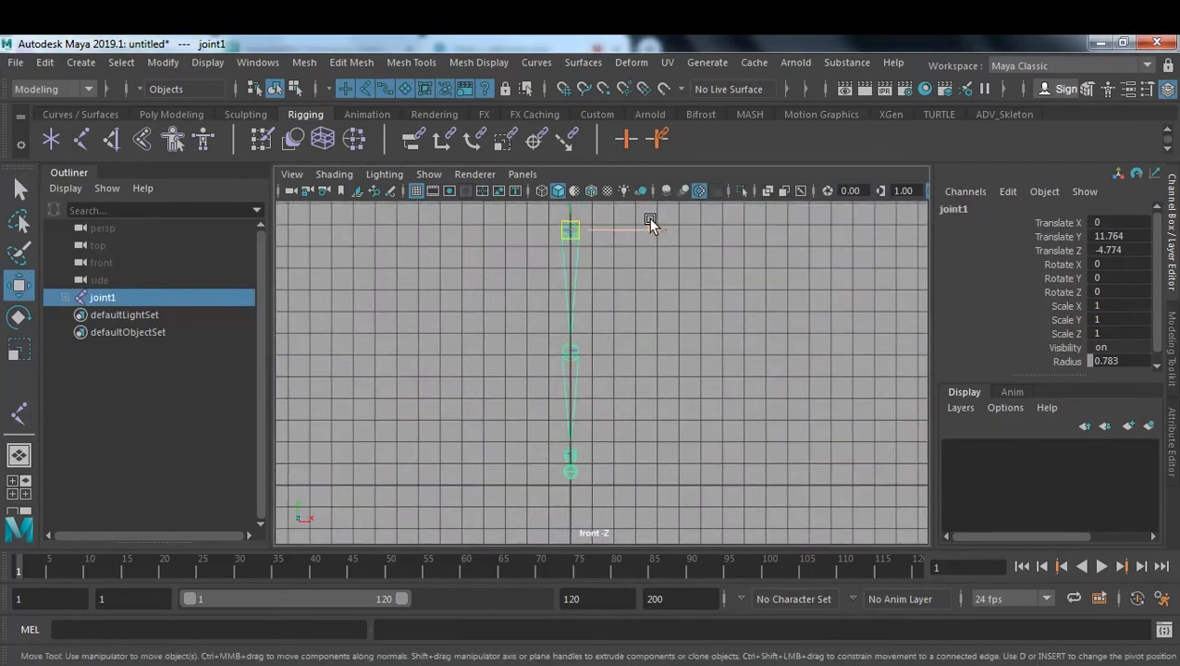
drag(653, 230, 676, 232)
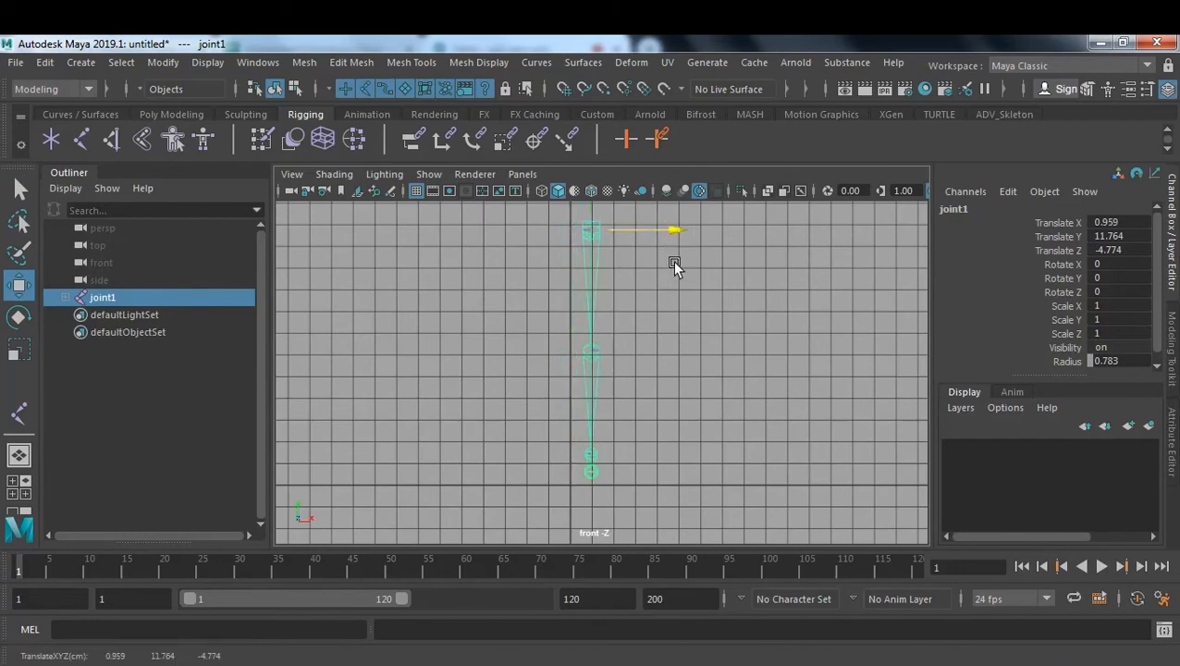
- Shift only the hip joint to Translate X 2.037 and nudge the knee outward with the lower joints kept in place, and deselect
drag(667, 231, 696, 232)
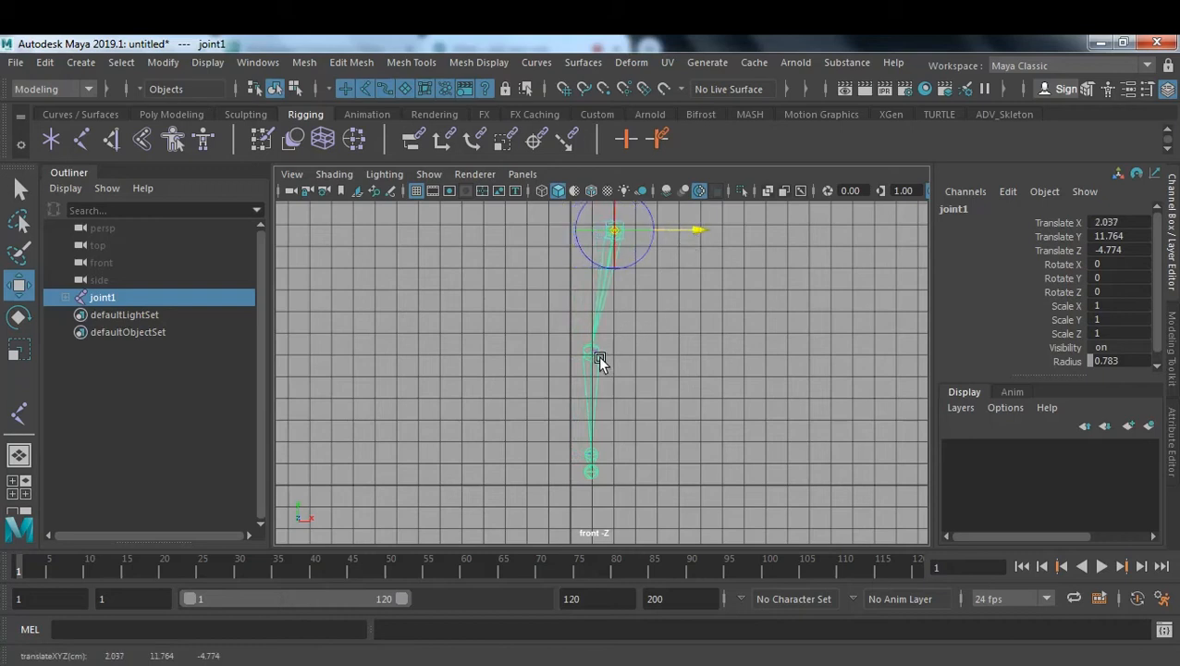
click(597, 355)
drag(674, 349, 684, 350)
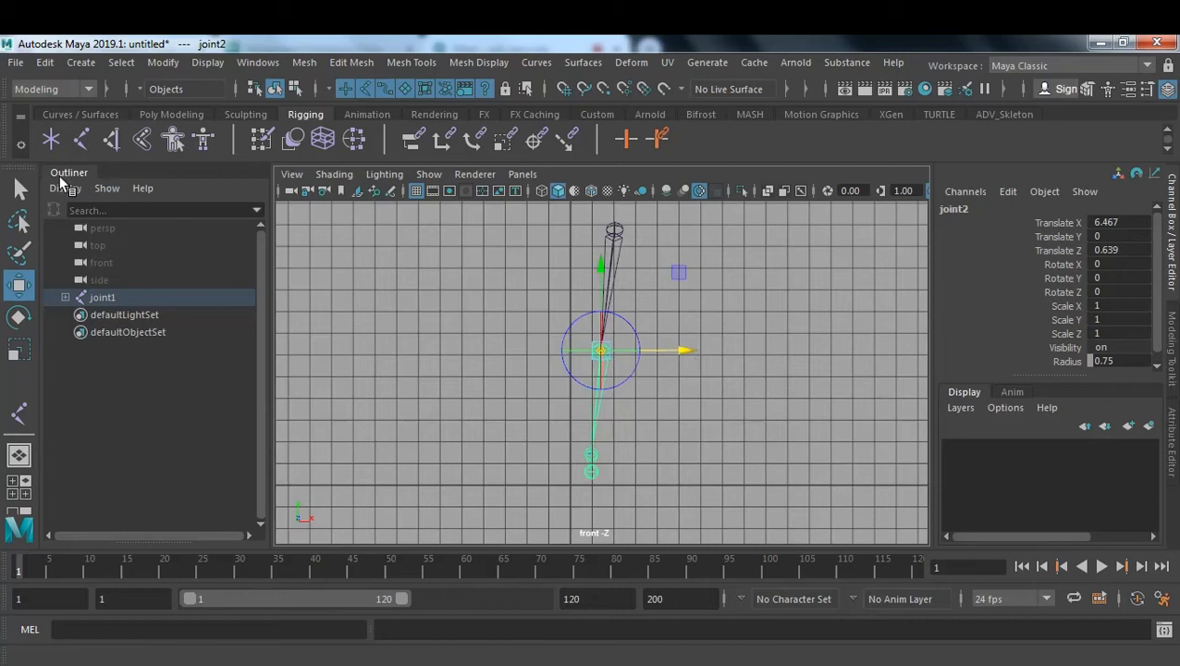
click(20, 189)
click(684, 396)
- Examine the ankle joint's Joint Orient values with the leg chain shown in the perspective view
key(space)
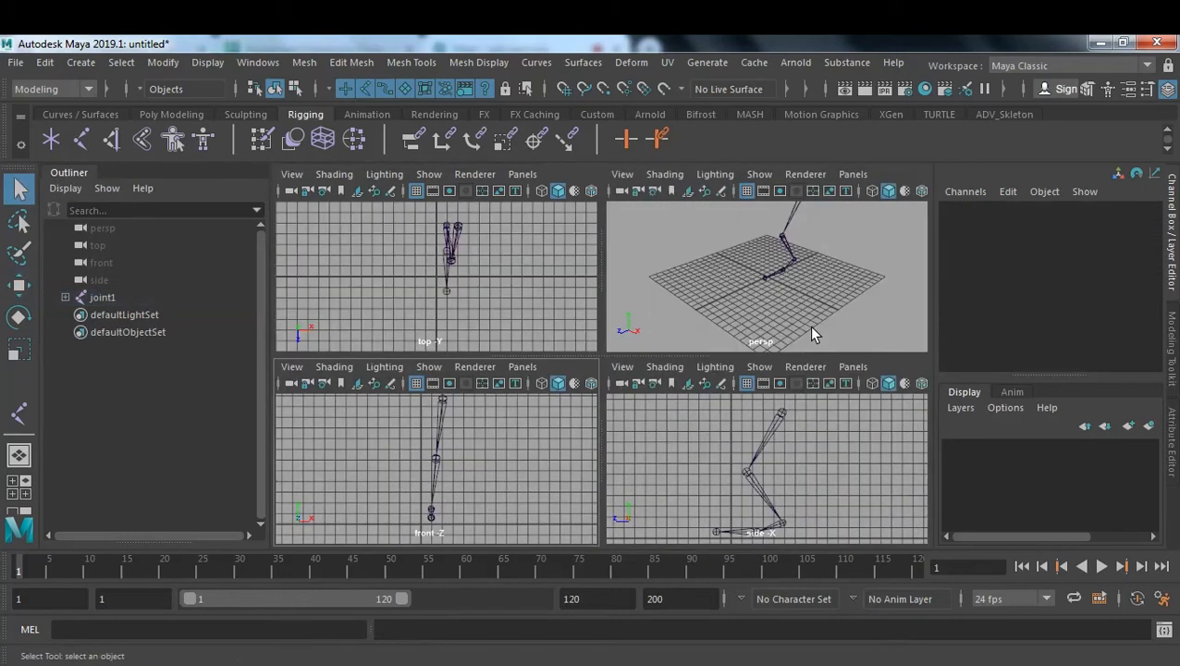
key(space)
alt+right_drag(680, 335, 649, 377)
alt+drag(649, 377, 574, 372)
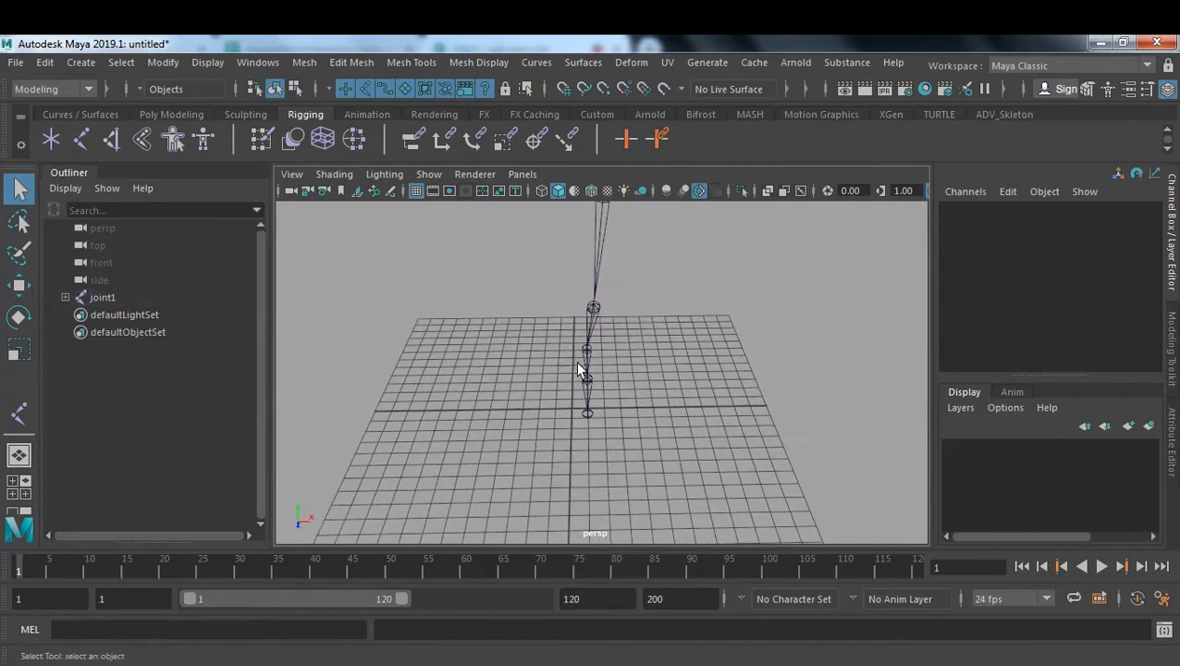
click(588, 353)
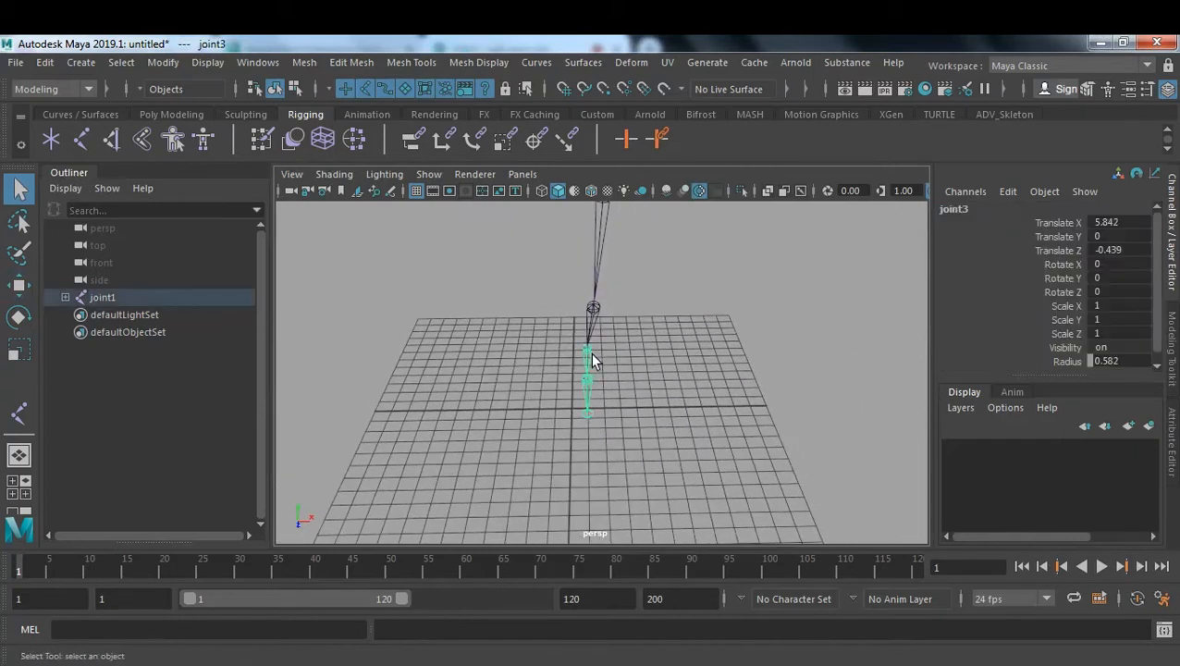
key(ctrl+a)
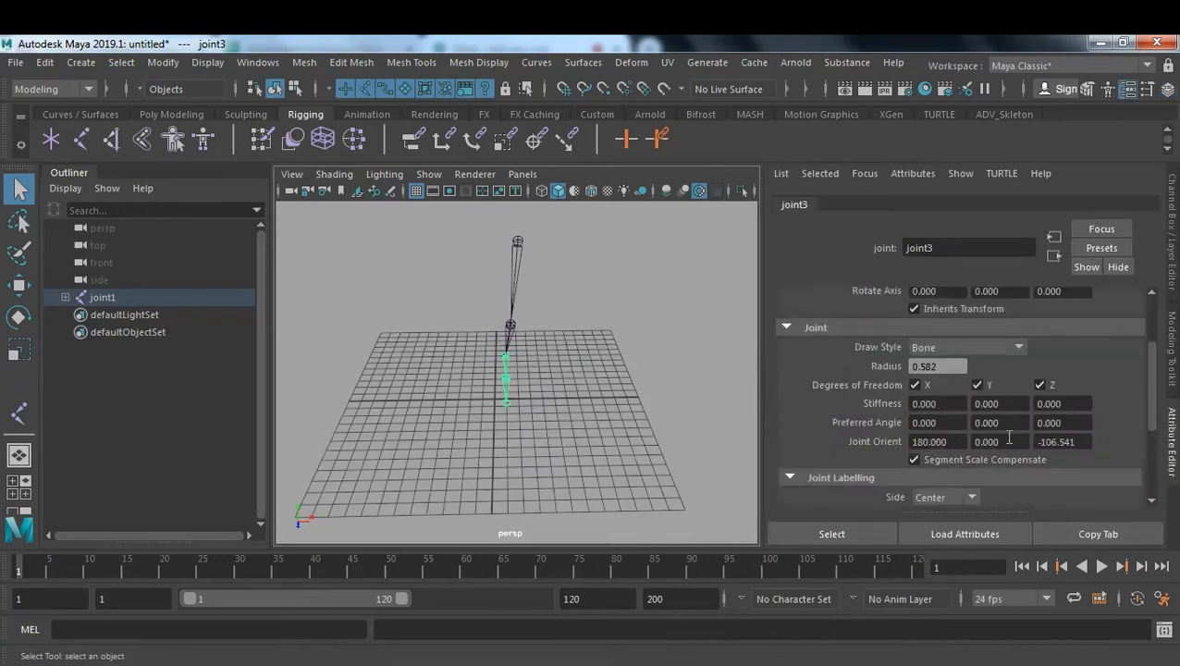
drag(1009, 441, 927, 450)
click(578, 364)
- Select the leg chain's whole hierarchy from the hip joint and display the Local Rotation Axes of its joints
alt+drag(579, 357, 672, 408)
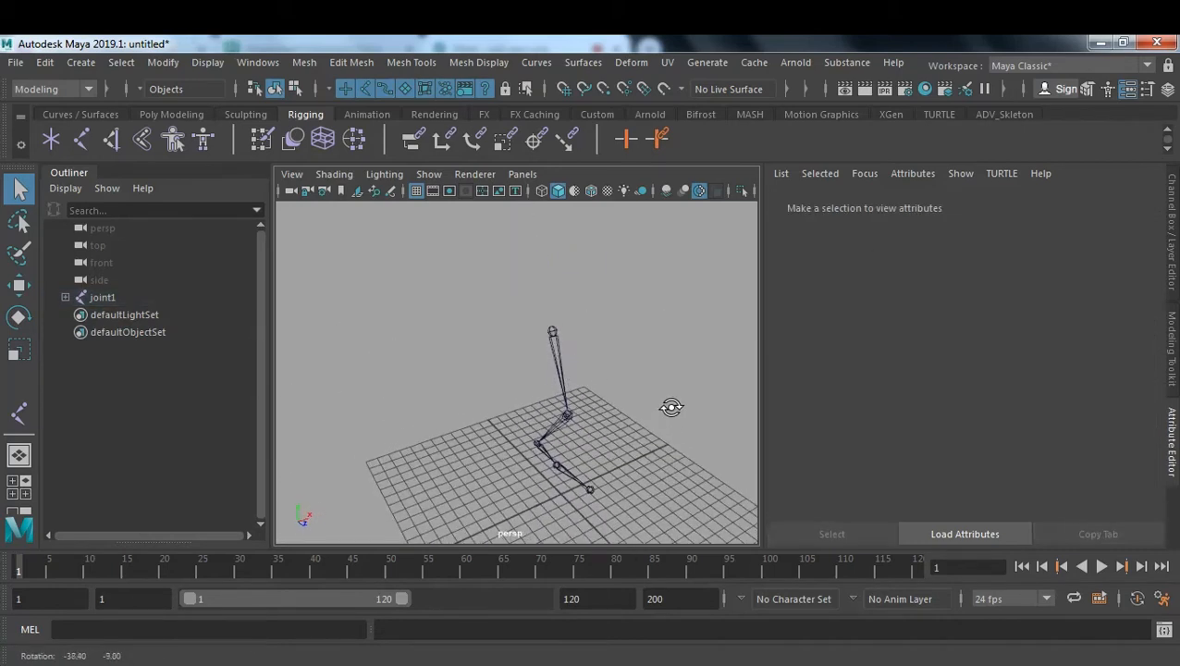
click(552, 332)
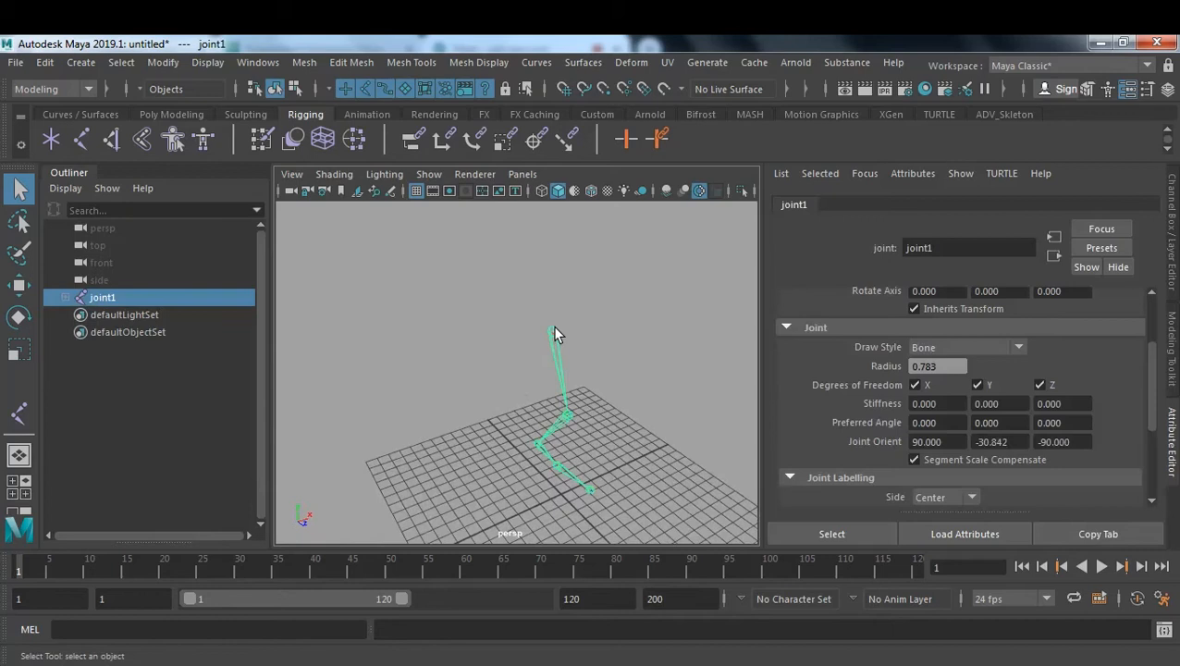
right_click(554, 341)
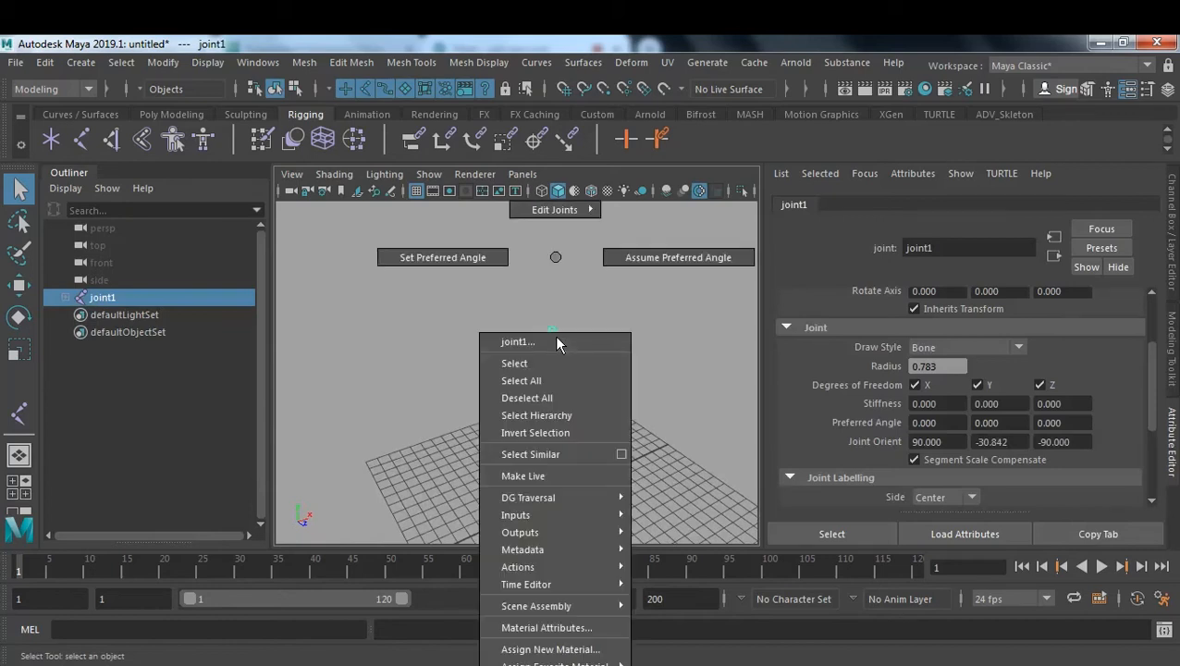
click(576, 413)
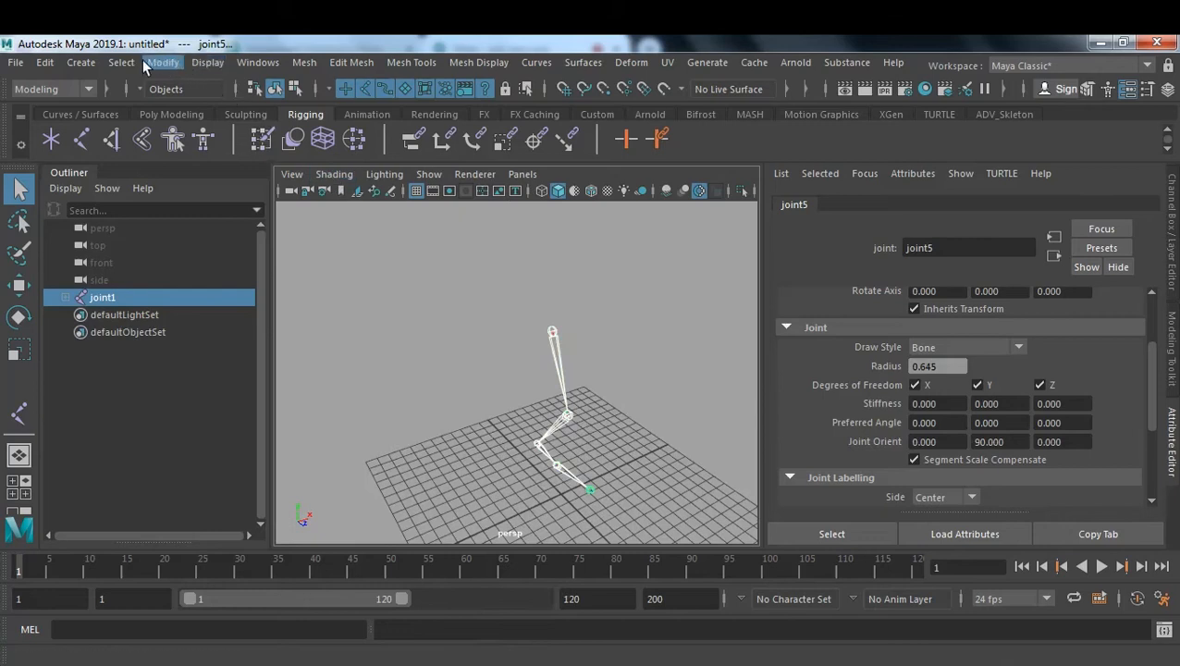
click(207, 62)
mouse_move(347, 263)
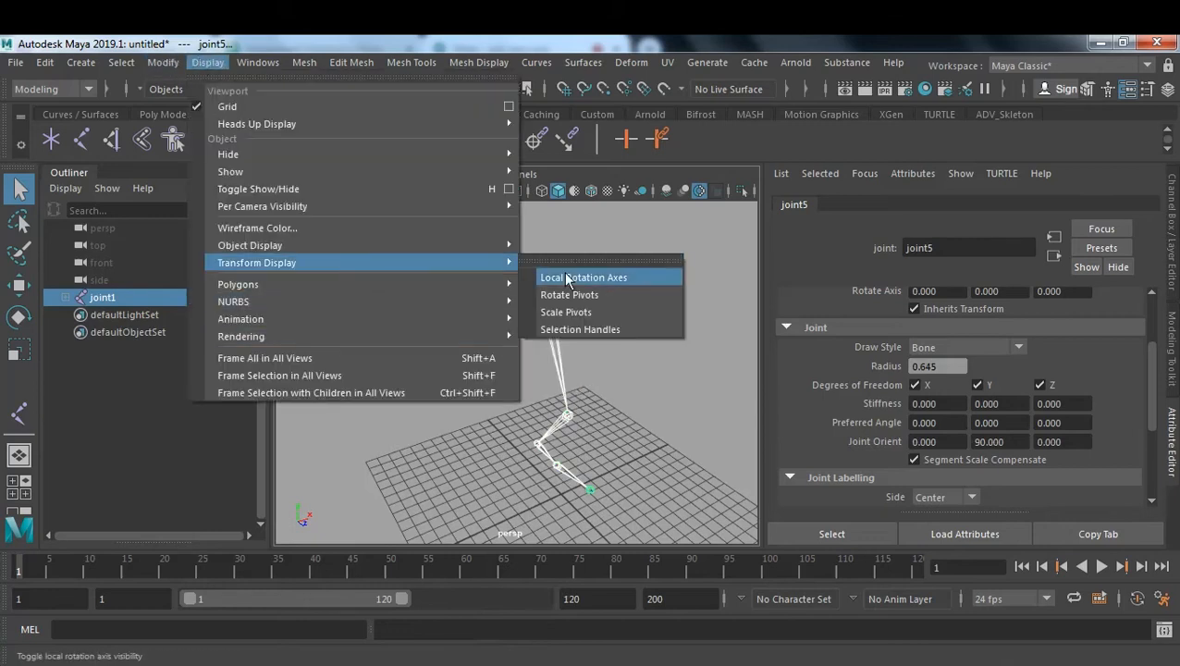
click(597, 278)
click(657, 372)
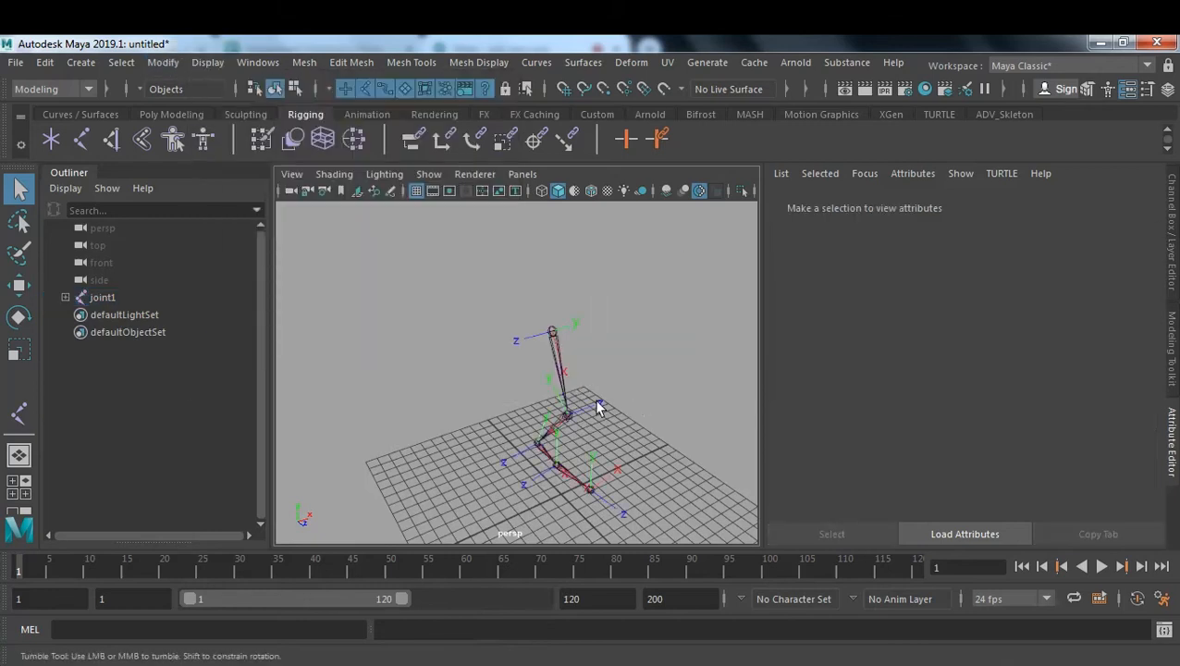
- Set the Joint Orient Y of the toe-end joint of the leg chain to 0 and deselect it
scroll(606, 407, up, 3)
alt+drag(606, 407, 575, 462)
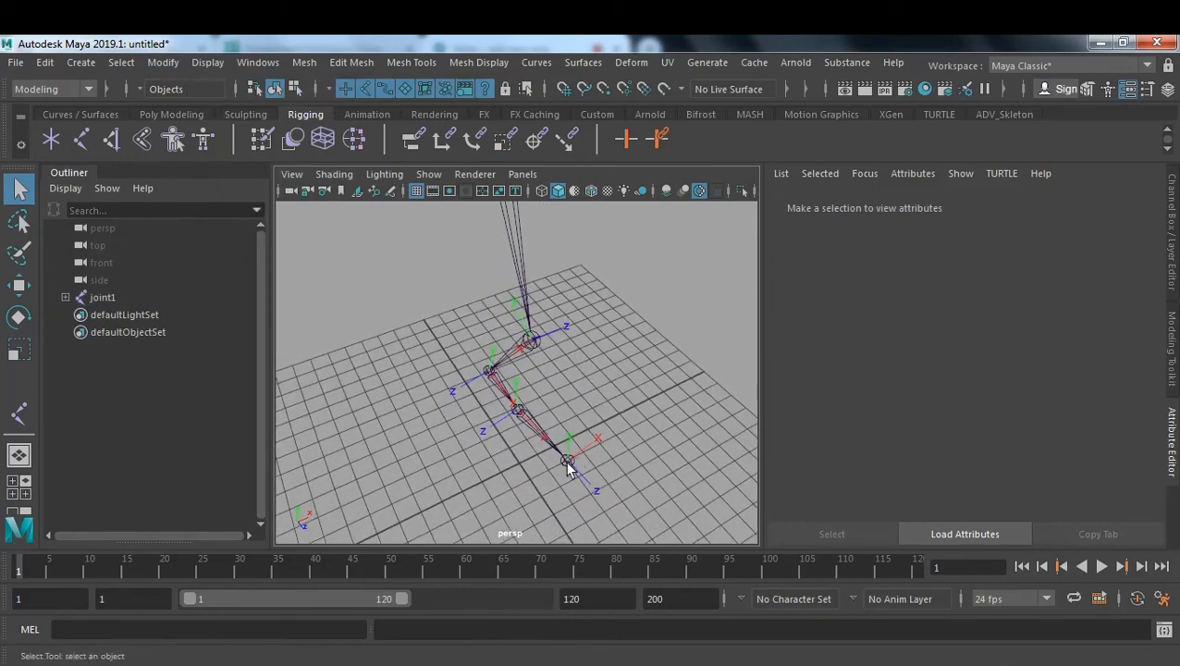
click(568, 463)
double_click(1009, 444)
text(0)
key(Return)
click(605, 441)
alt+drag(611, 445, 563, 435)
mouse_move(563, 387)
alt+mouse_down()
mouse_move(735, 318)
mouse_move(710, 308)
mouse_move(558, 355)
mouse_move(621, 385)
mouse_move(594, 373)
mouse_move(582, 398)
alt+mouse_up()
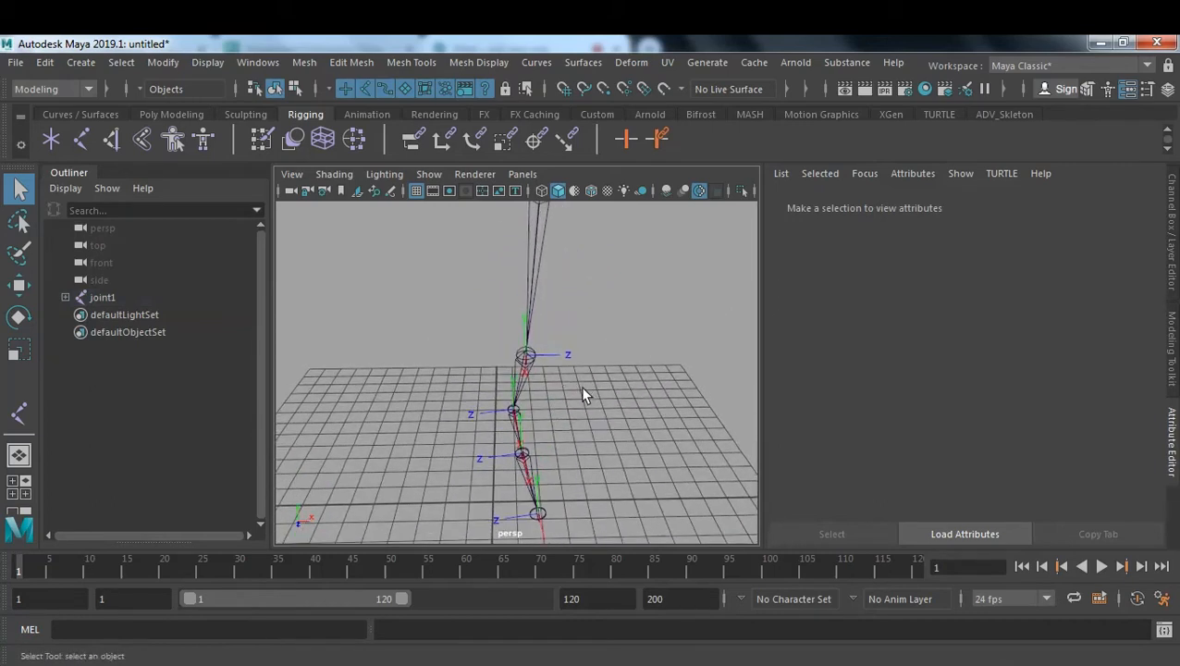
- In component mode, select only the knee joint's local rotation axis and rotate it around X to a Rotate Axis X of about -179.273
click(526, 358)
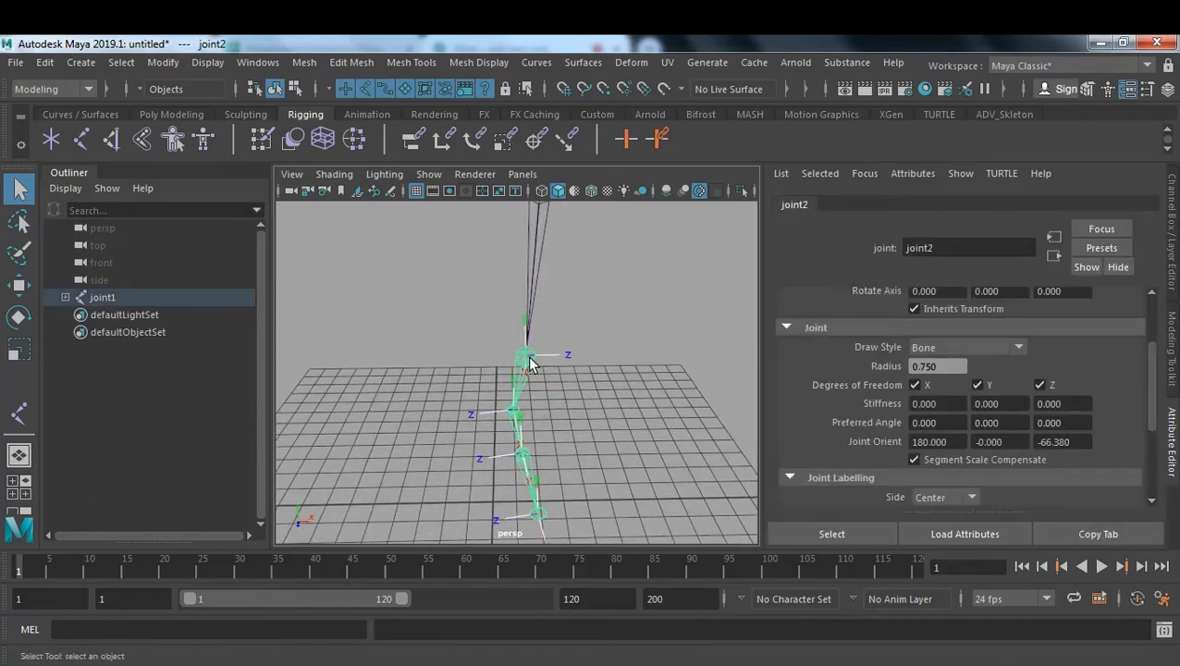
key(F8)
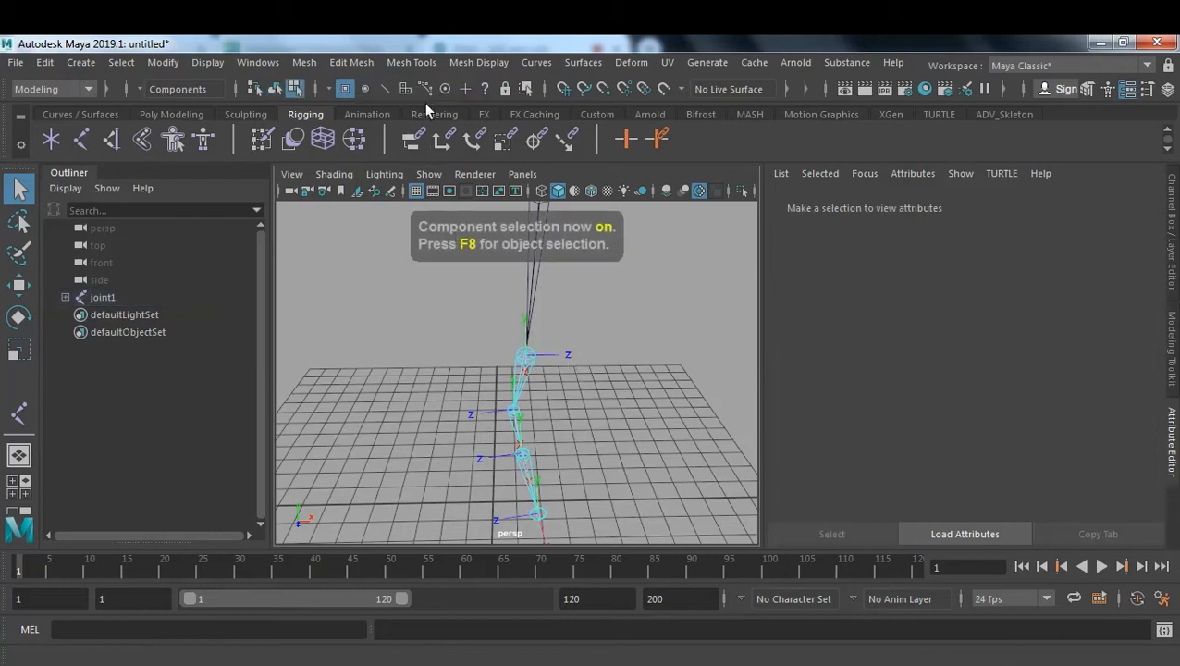
click(485, 89)
drag(544, 333, 575, 388)
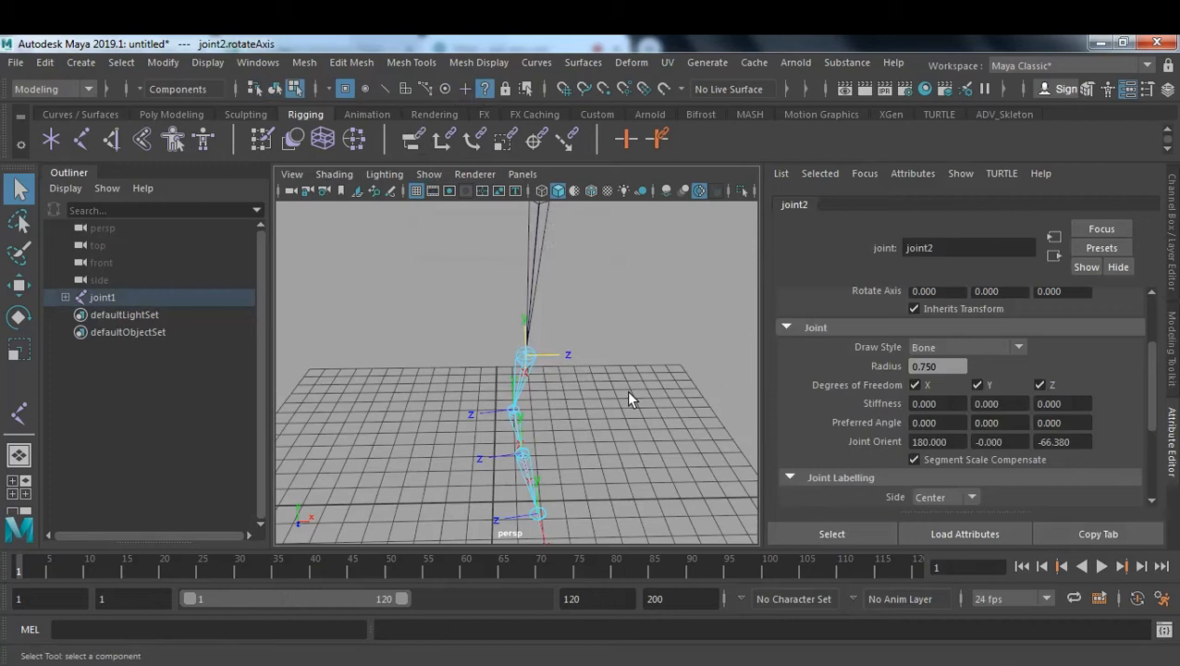
key(e)
mouse_move(628, 432)
mouse_down()
mouse_move(645, 400)
mouse_move(606, 350)
mouse_move(464, 372)
mouse_move(544, 368)
mouse_move(573, 357)
mouse_move(459, 364)
mouse_move(672, 407)
mouse_move(632, 416)
mouse_up()
- Examine the knee's axis direction against the other joints in the top, side and perspective views, and return to object selection with nothing selected
key(space)
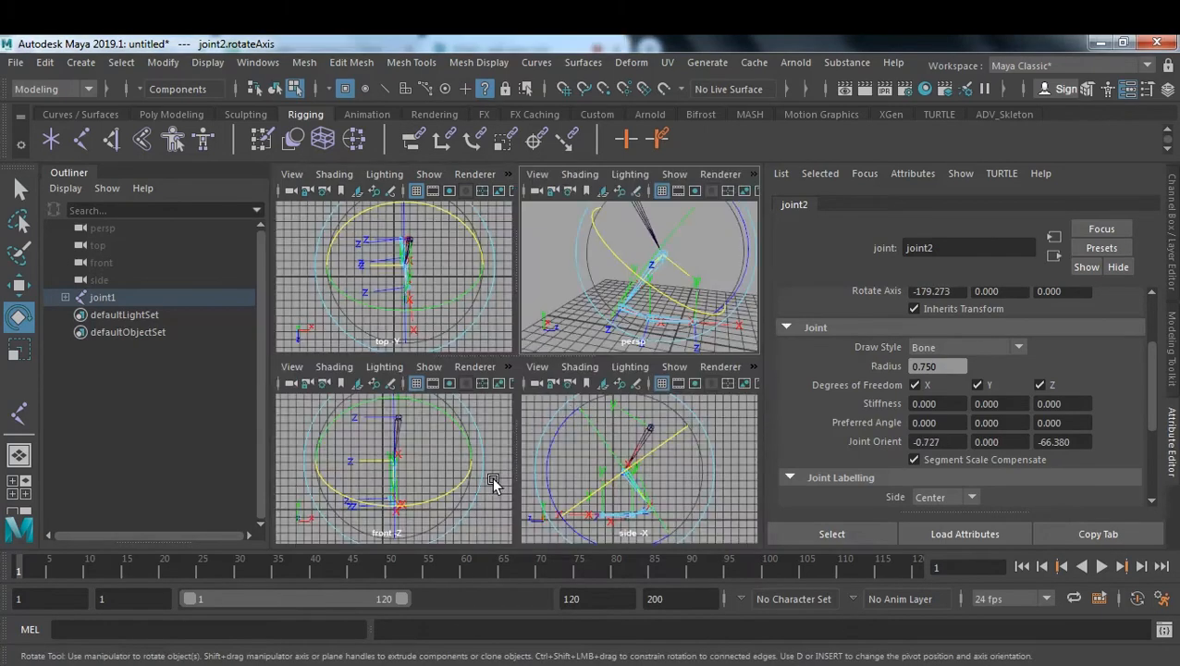
key(space)
alt+right_drag(426, 381, 541, 429)
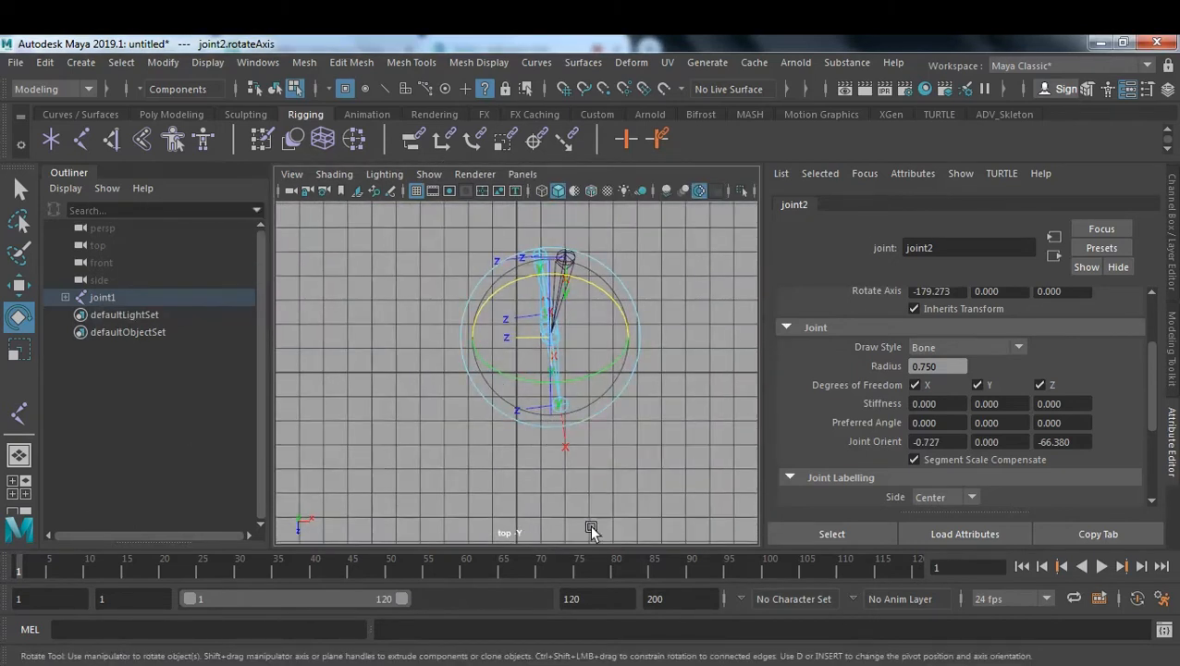
key(space)
key(space)
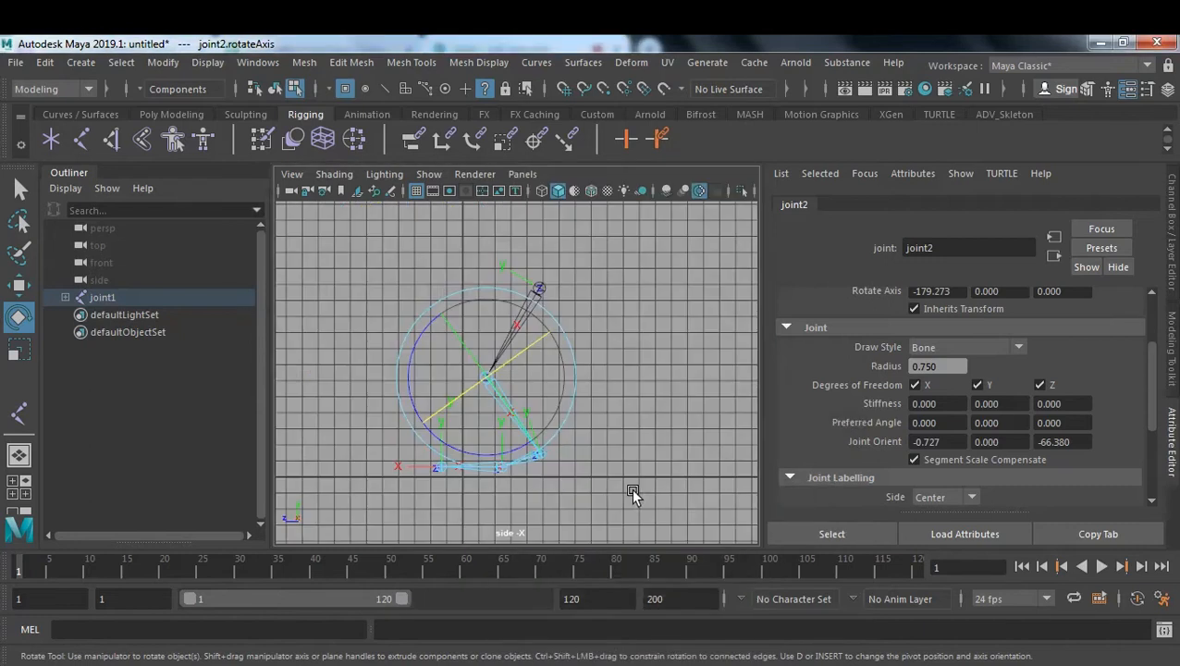
key(space)
key(space)
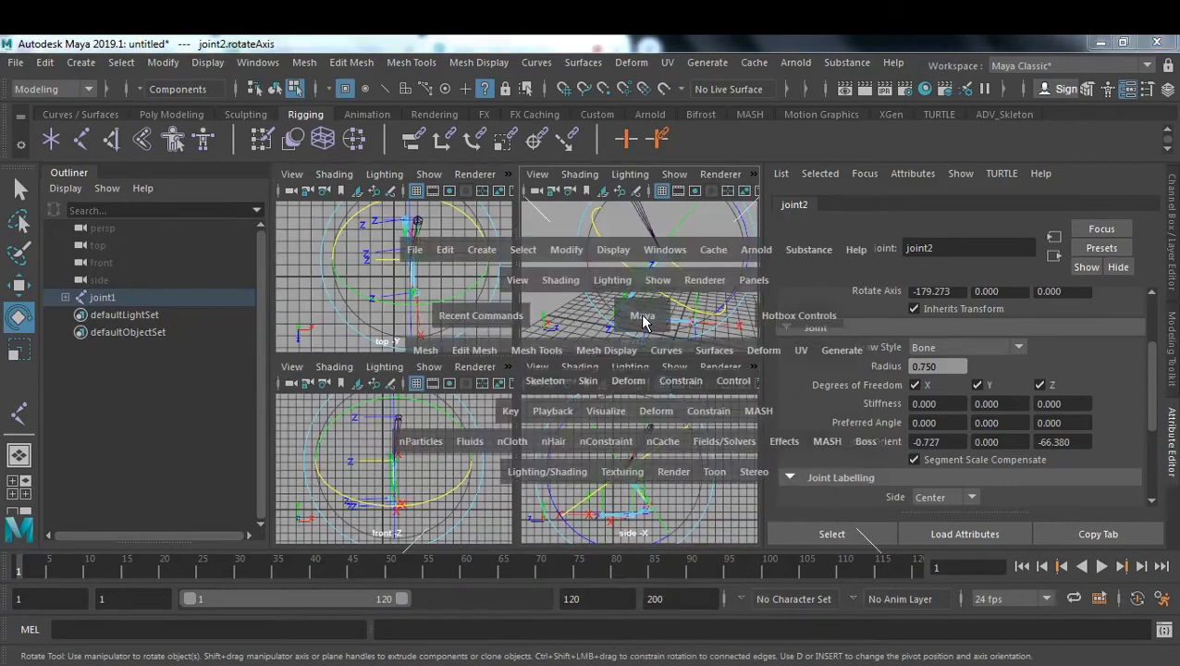
alt+drag(658, 400, 561, 390)
click(647, 407)
alt+drag(646, 407, 497, 410)
key(F8)
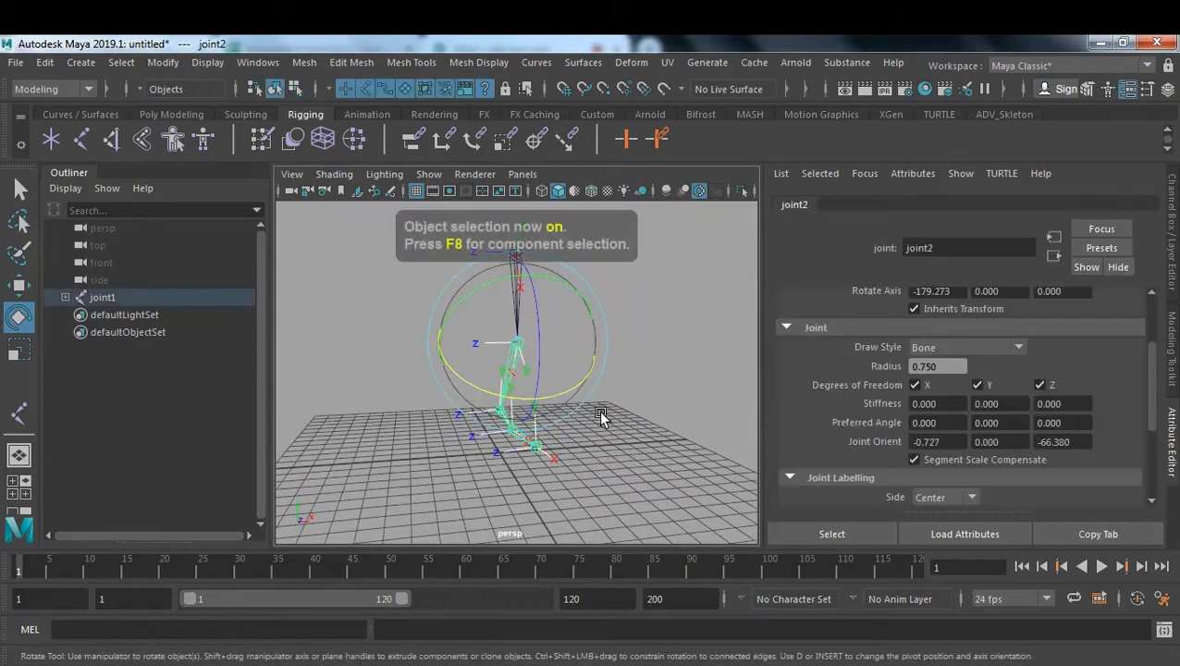
click(615, 423)
alt+drag(627, 453, 524, 319)
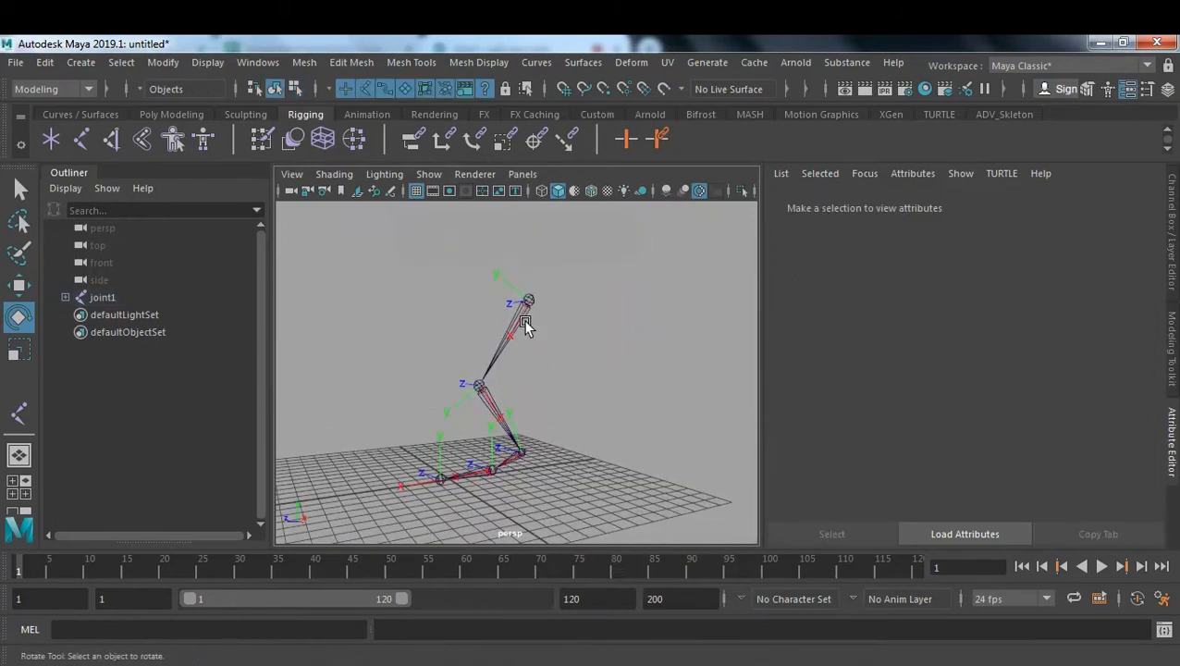
- Select the whole leg hierarchy from the hip joint and add the Local Rotation Axes command to the Rigging shelf
click(525, 305)
right_drag(528, 257, 520, 416)
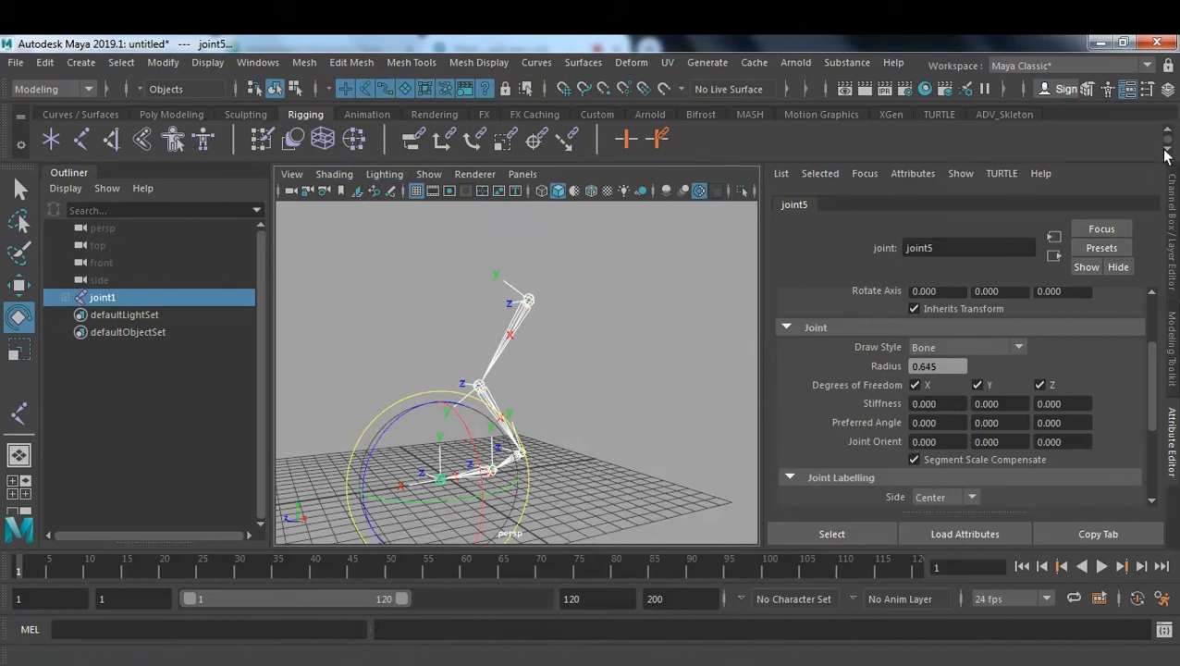
click(211, 63)
mouse_move(322, 267)
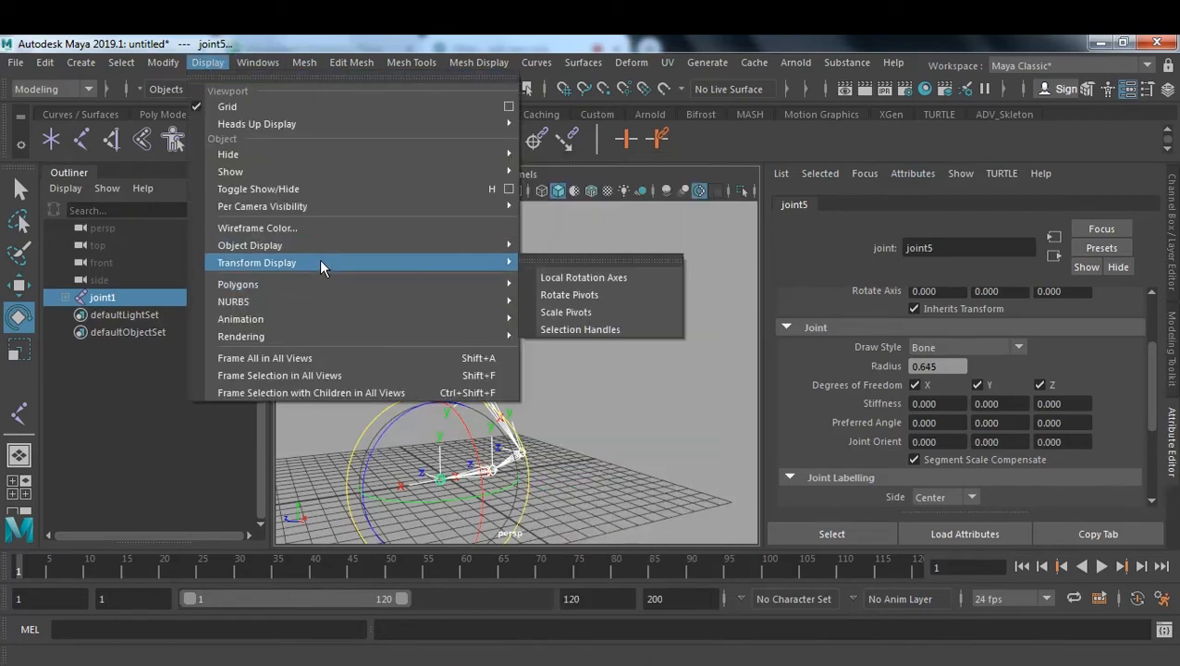
ctrl+shift+click(632, 275)
click(747, 145)
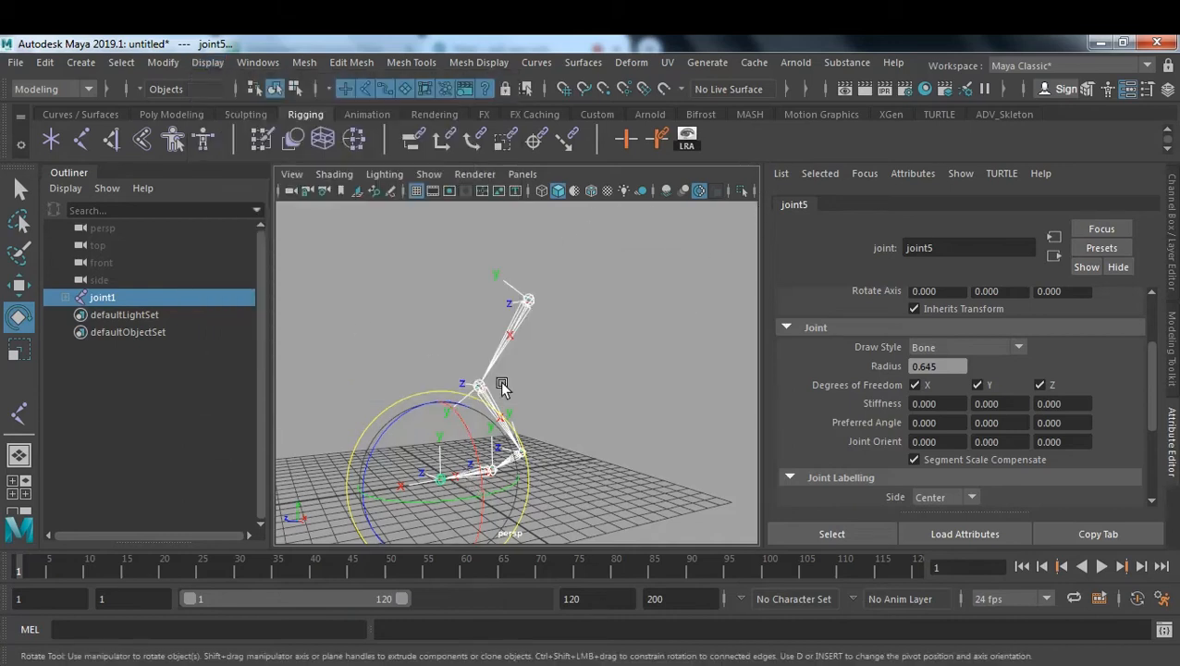
- Toggle the leg joints' Local Rotation Axes repeatedly with the LRA shelf command, leave them hidden, and deselect the chain
click(686, 139)
click(686, 139)
click(687, 139)
click(686, 139)
click(686, 139)
click(686, 138)
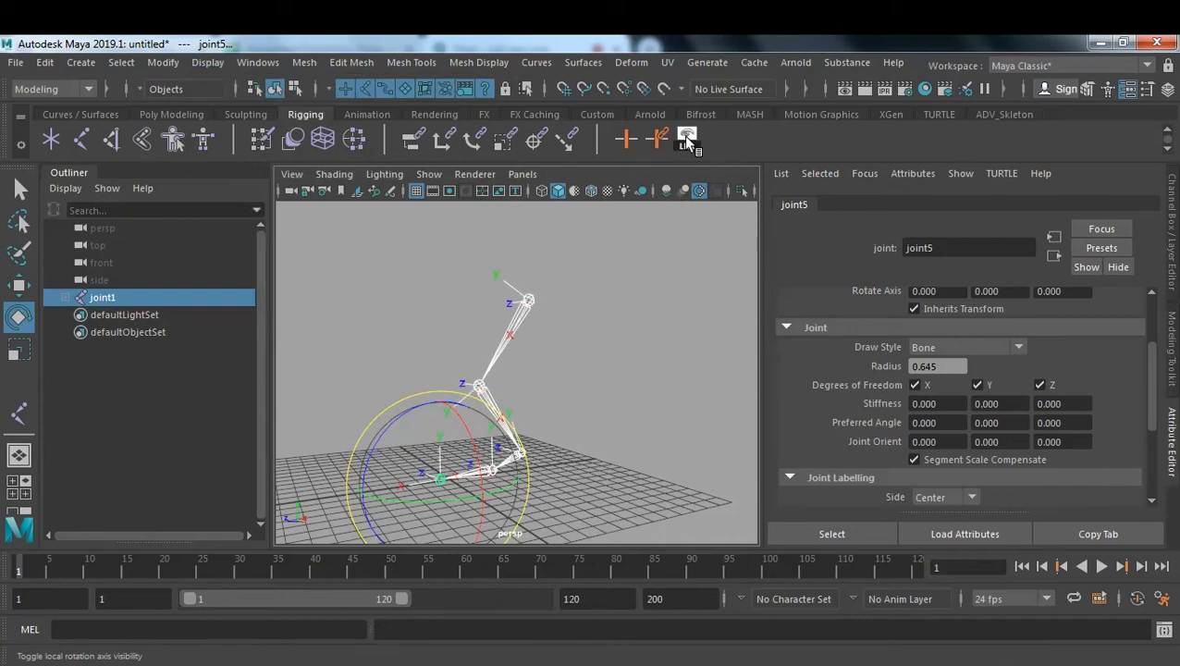
click(566, 394)
alt+drag(566, 394, 483, 427)
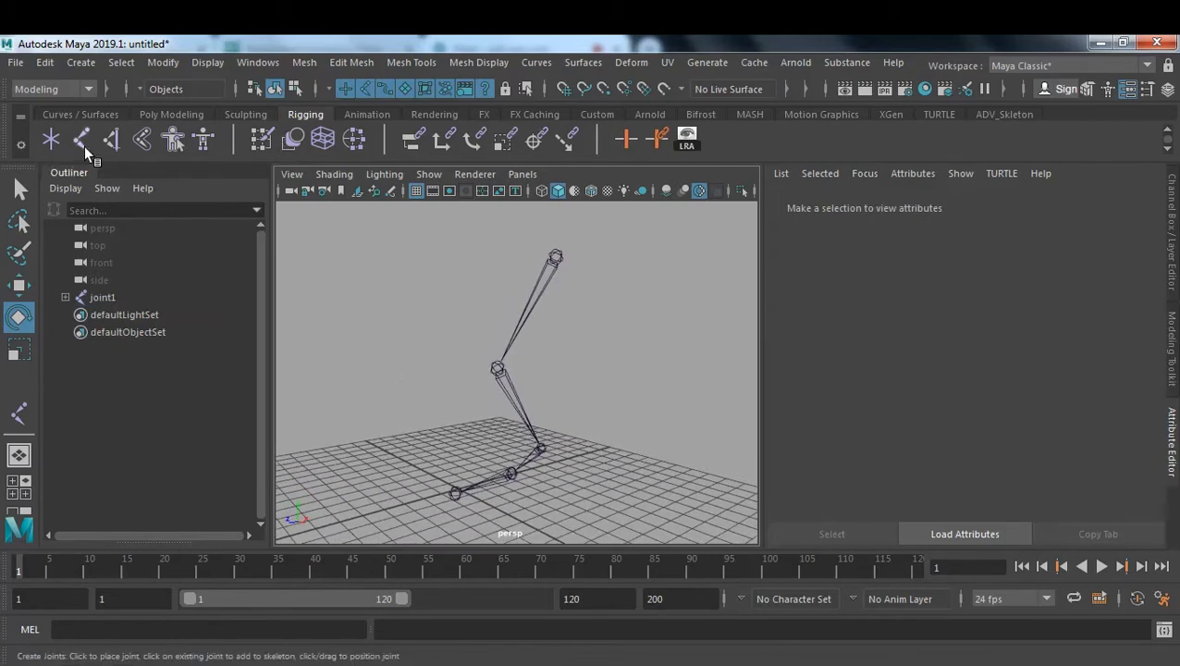
- Create an IK handle from the hip joint to the ankle joint using the Rotate-Plane Solver
double_click(111, 141)
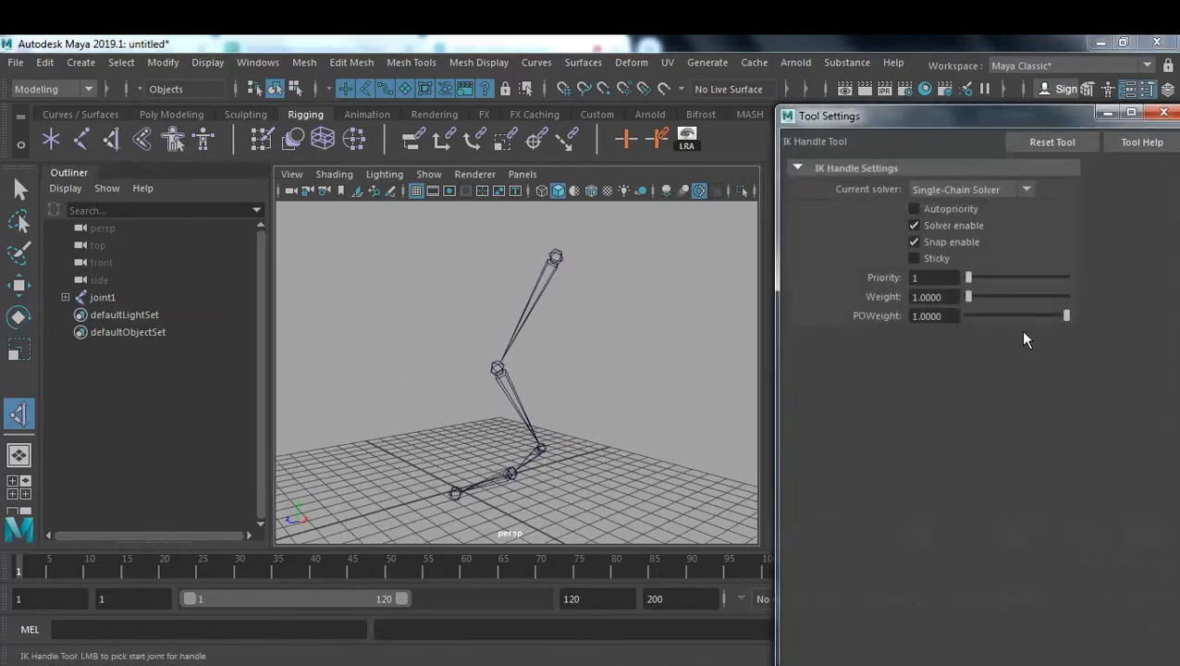
click(975, 191)
click(967, 226)
click(556, 257)
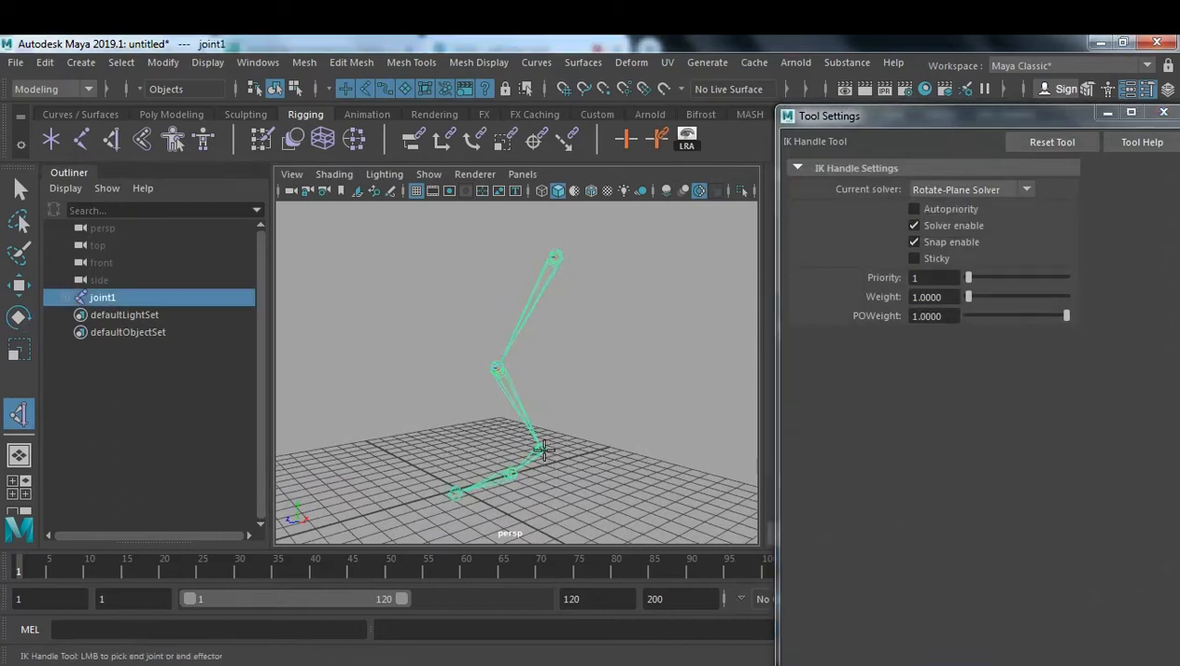
click(543, 450)
- Create an IK handle from the ankle joint to the ball joint using the Single-Chain Solver
click(17, 416)
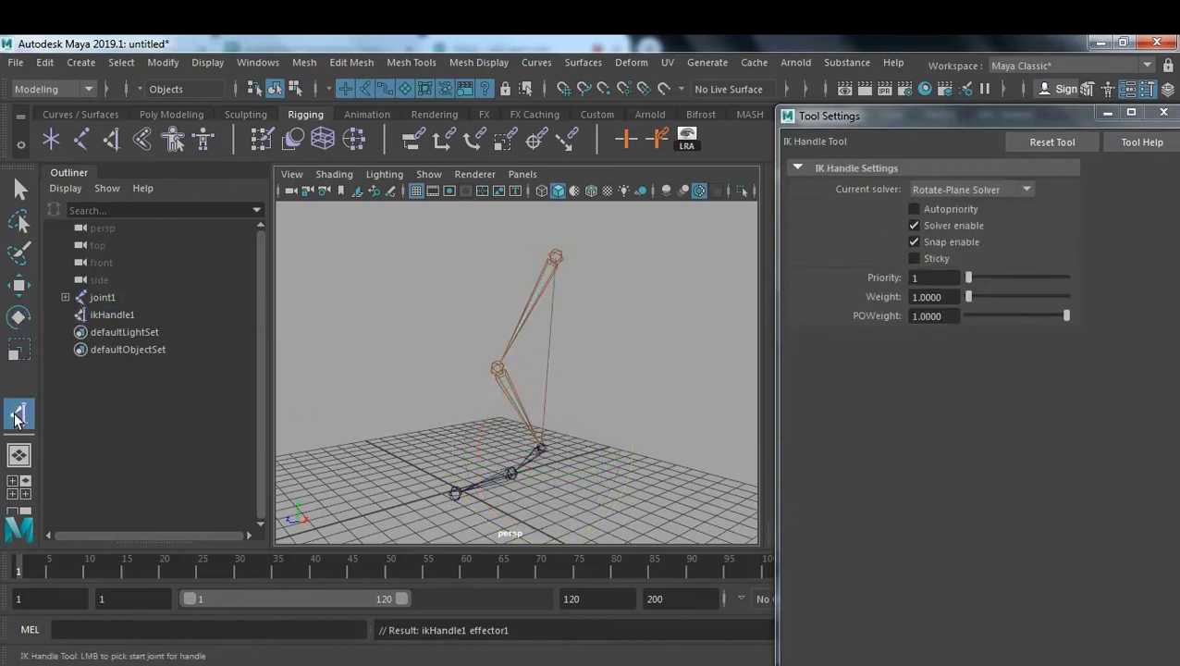
click(960, 191)
click(953, 209)
click(538, 448)
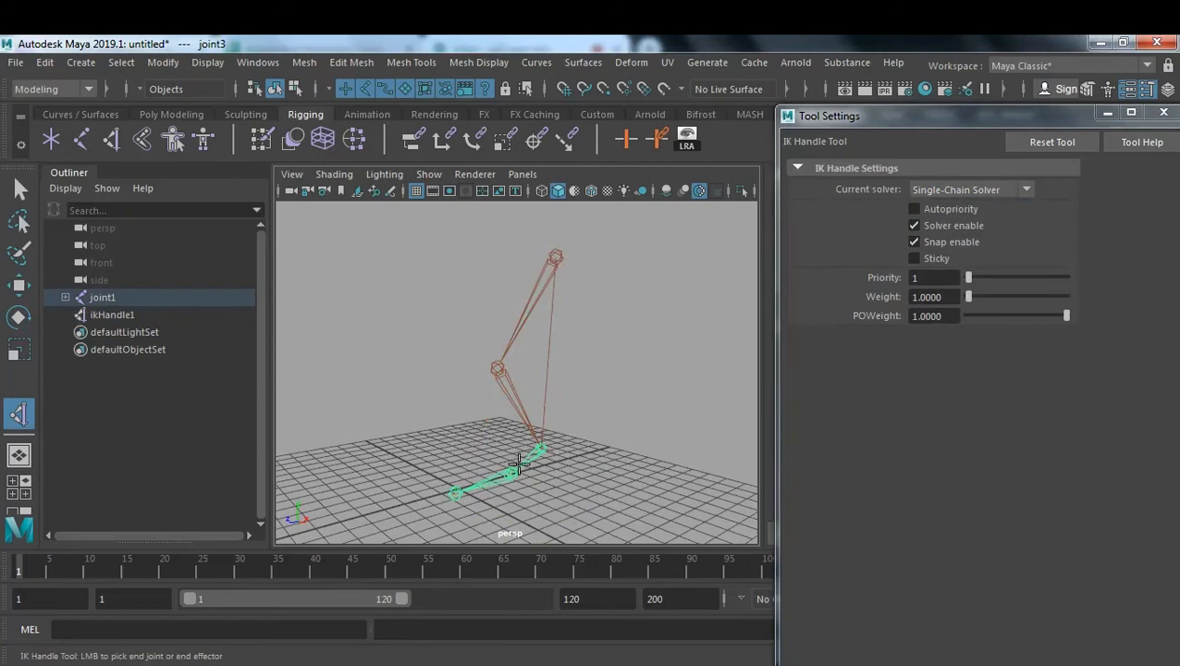
click(511, 473)
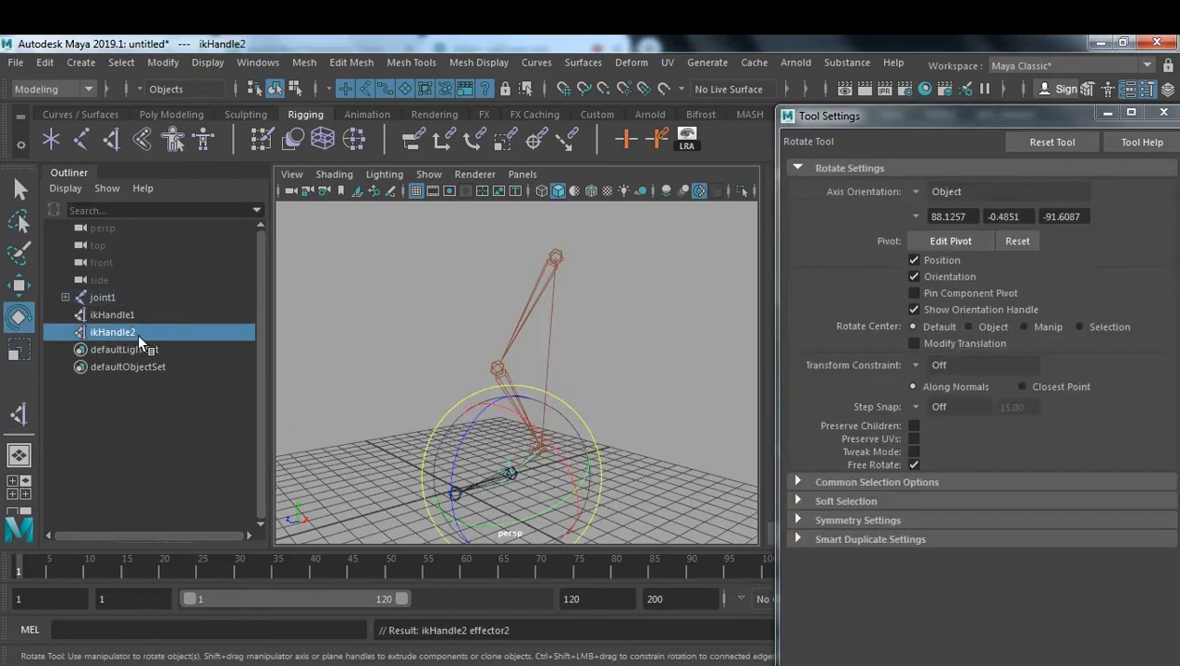
- Create another Single-Chain Solver IK handle from the ball joint to the toe-end joint and deselect it
click(20, 418)
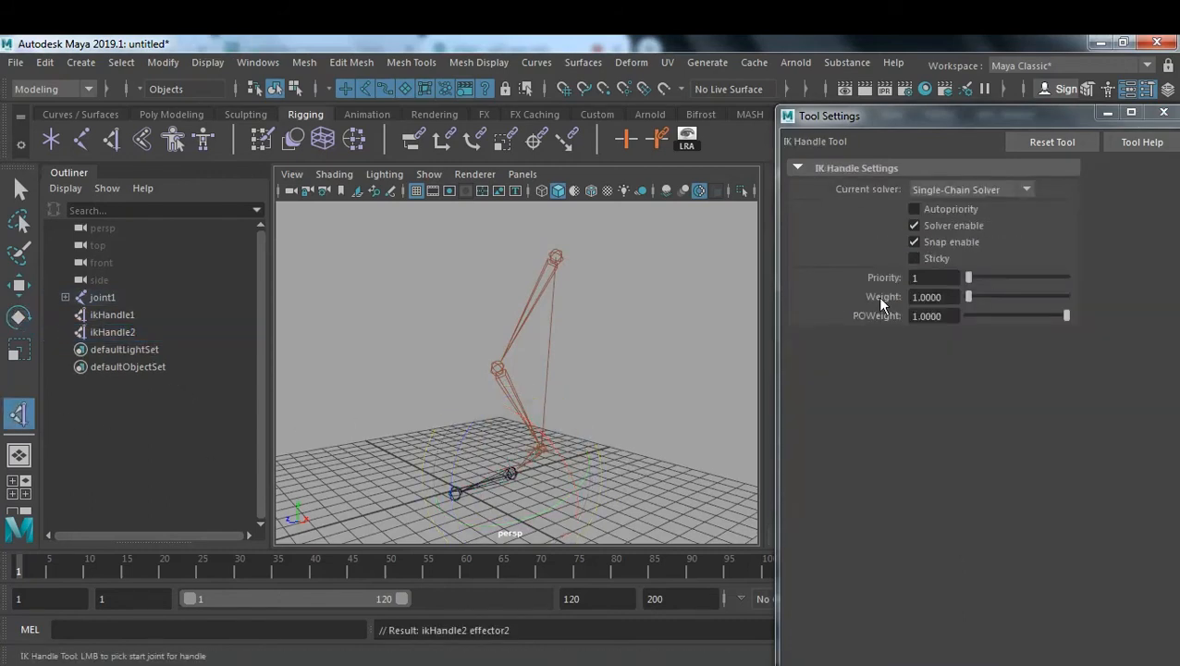
click(510, 475)
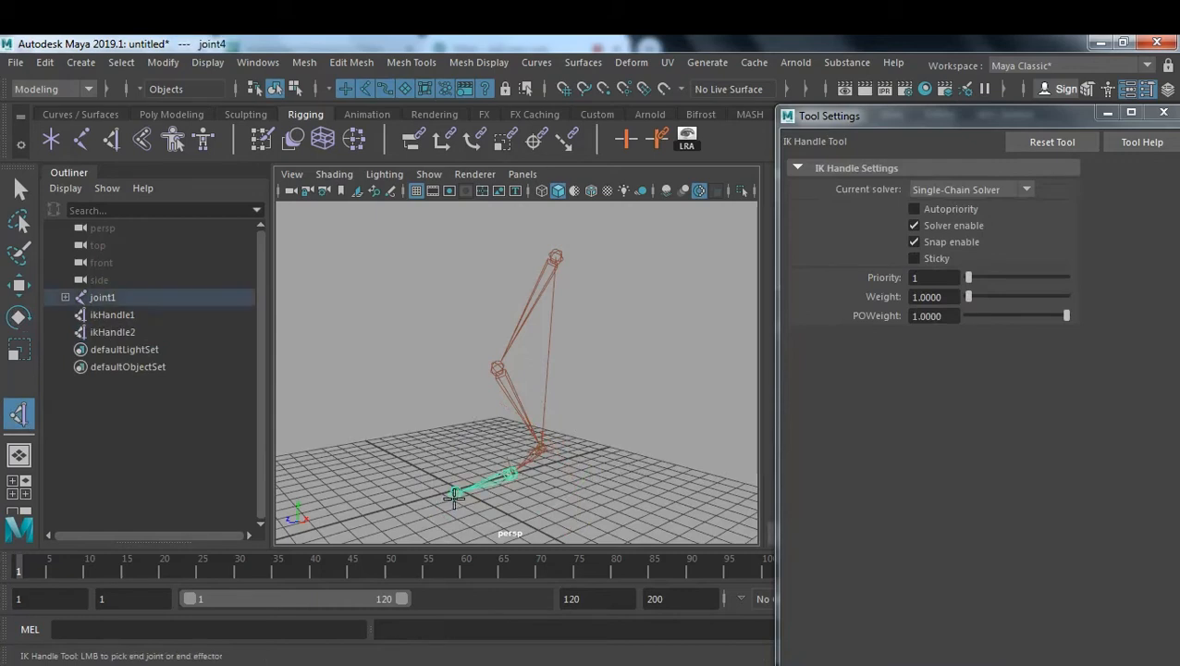
click(454, 493)
click(593, 475)
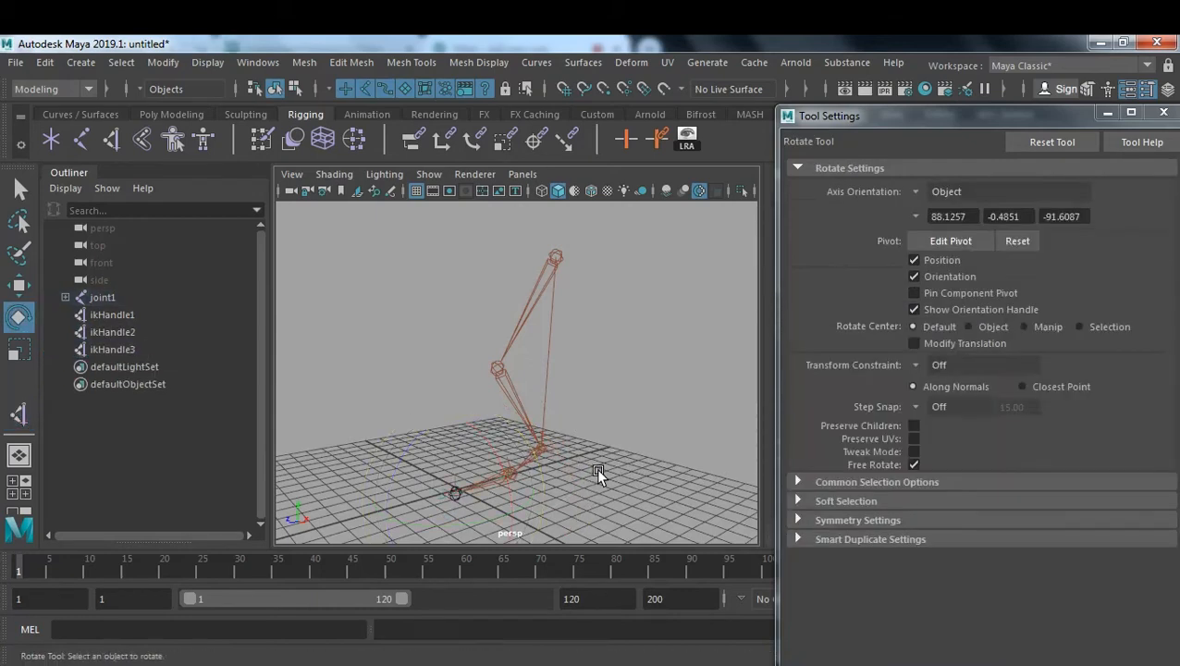
- Create a NURBS circle at the origin and scale it uniformly to about six grid squares across in the top view
click(68, 115)
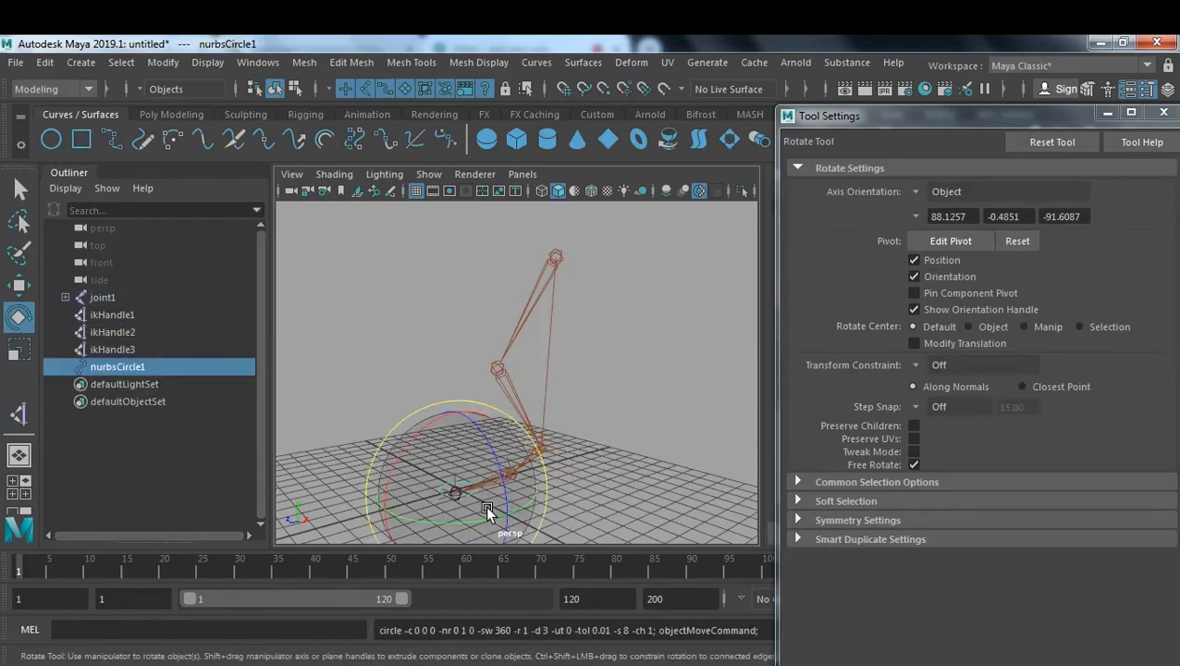
key(r)
alt+drag(474, 519, 541, 434)
key(space)
key(space)
alt+middle_drag(592, 400, 552, 467)
alt+right_drag(605, 407, 534, 400)
drag(502, 434, 519, 466)
- Move the circle clear of the leg chain and scale it in X to about half its width, forming an upright ellipse
key(w)
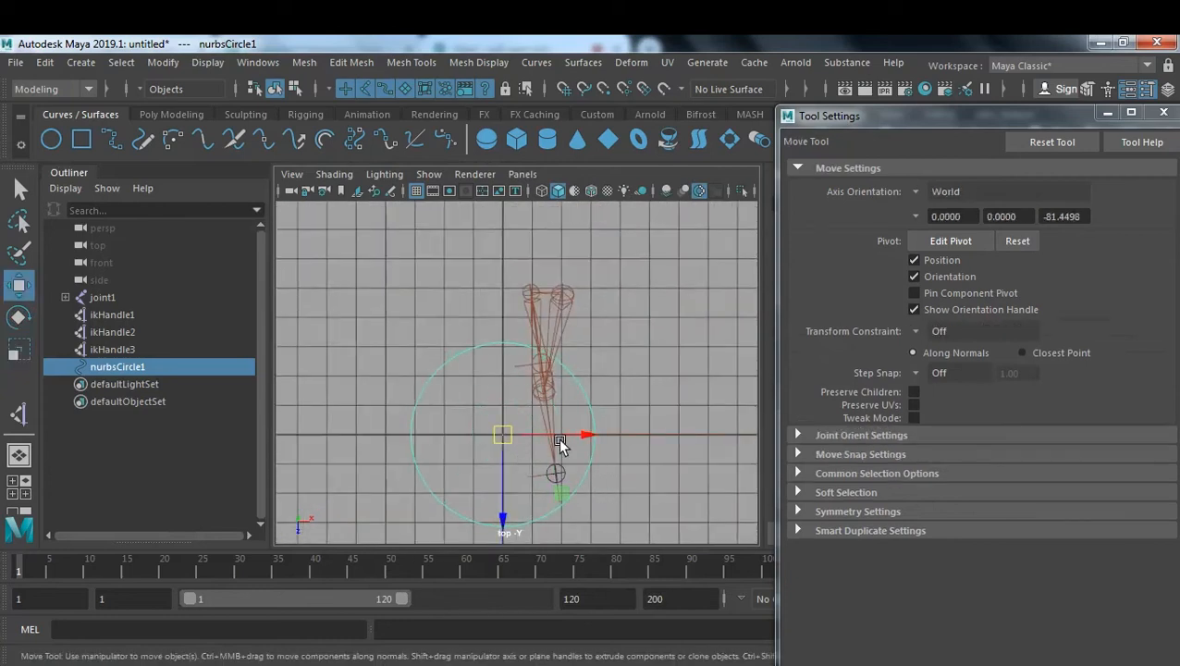
alt+middle_drag(558, 438, 613, 407)
drag(586, 421, 454, 376)
key(r)
drag(534, 379, 507, 379)
- Show the ellipse's control vertices and move the front and back end vertices inward to flatten both ends
right_drag(497, 344, 371, 266)
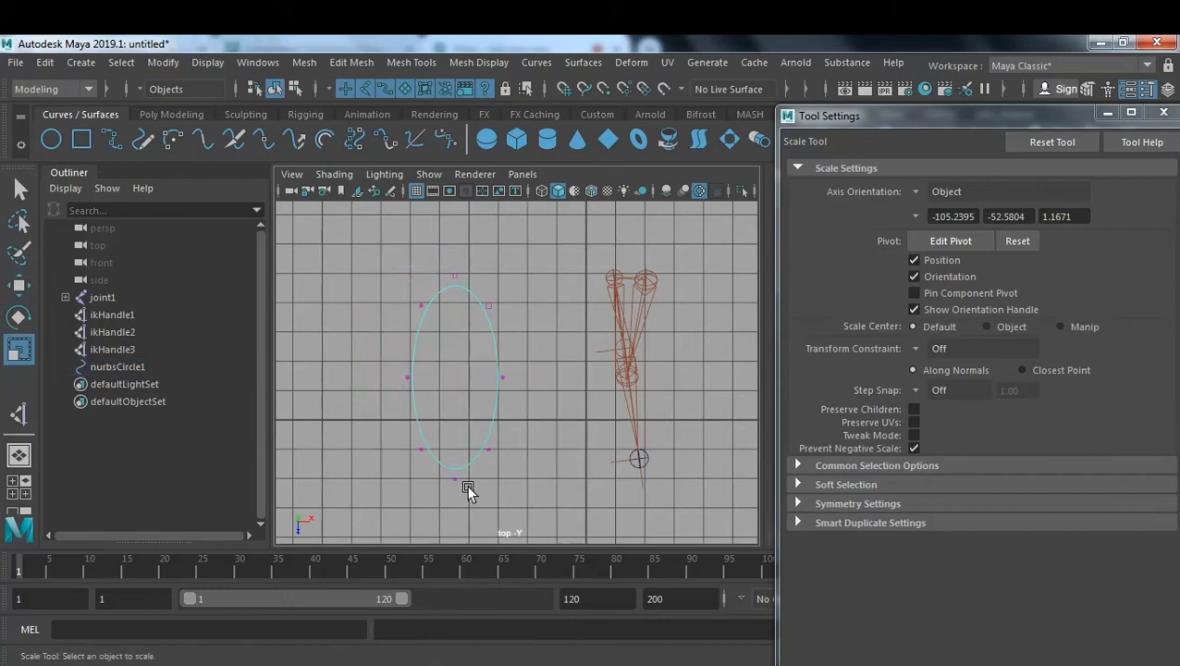
drag(421, 468, 450, 494)
key(w)
click(447, 266)
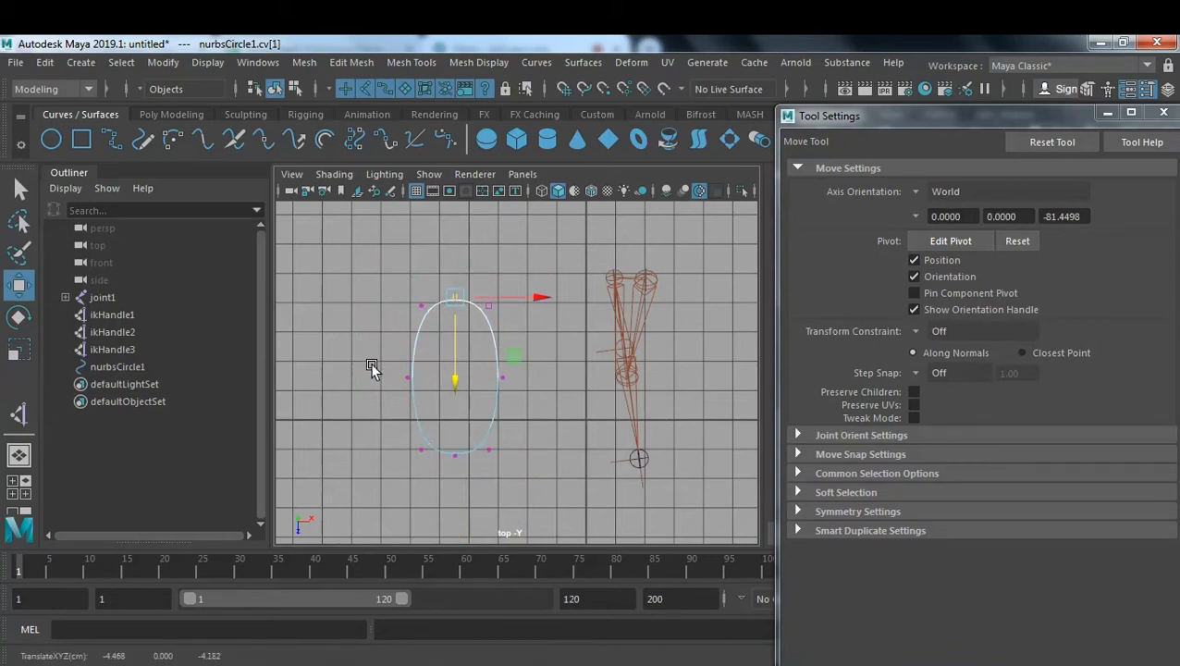
- Pull the middle control vertex on the curve's inner side inward and slightly toward the toes to shape the foot arch
click(407, 378)
drag(495, 377, 517, 377)
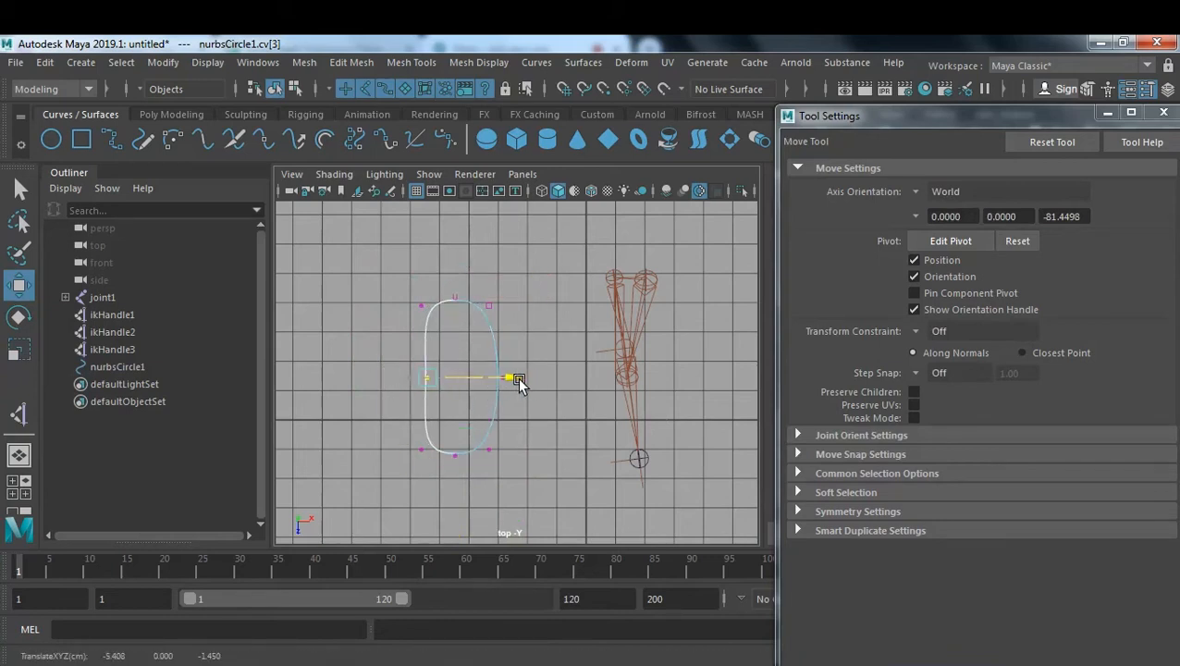
drag(424, 446, 427, 454)
drag(496, 386, 499, 386)
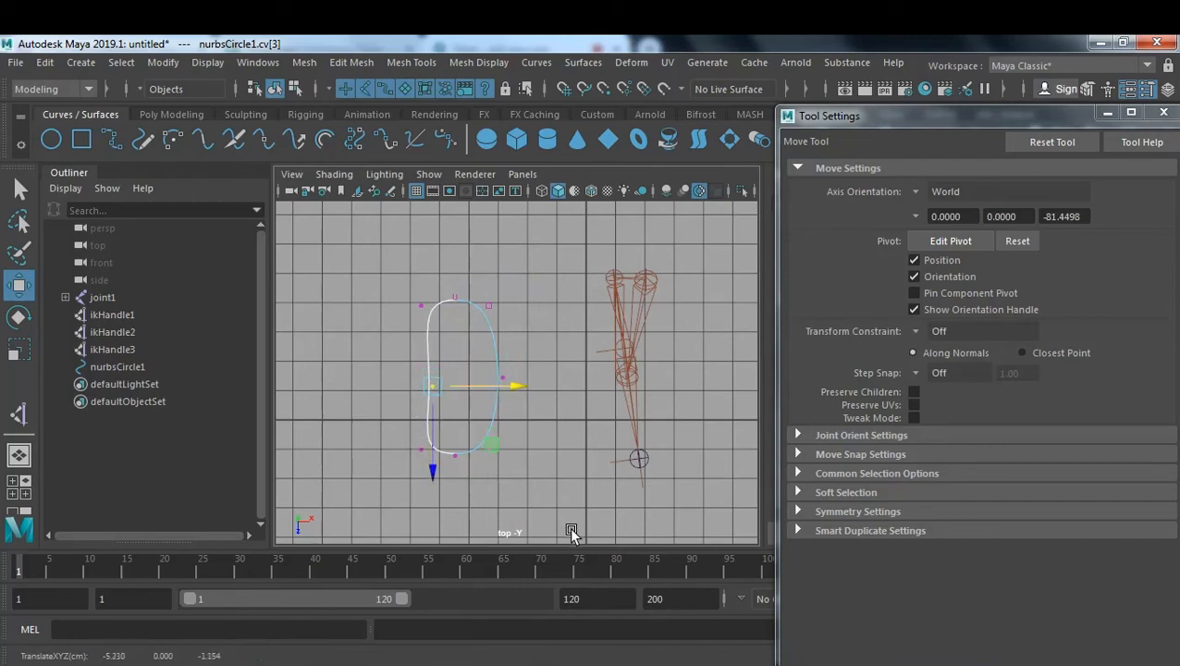
- Move the two front corner control vertices outward to widen the toe end of the foot curve
click(442, 469)
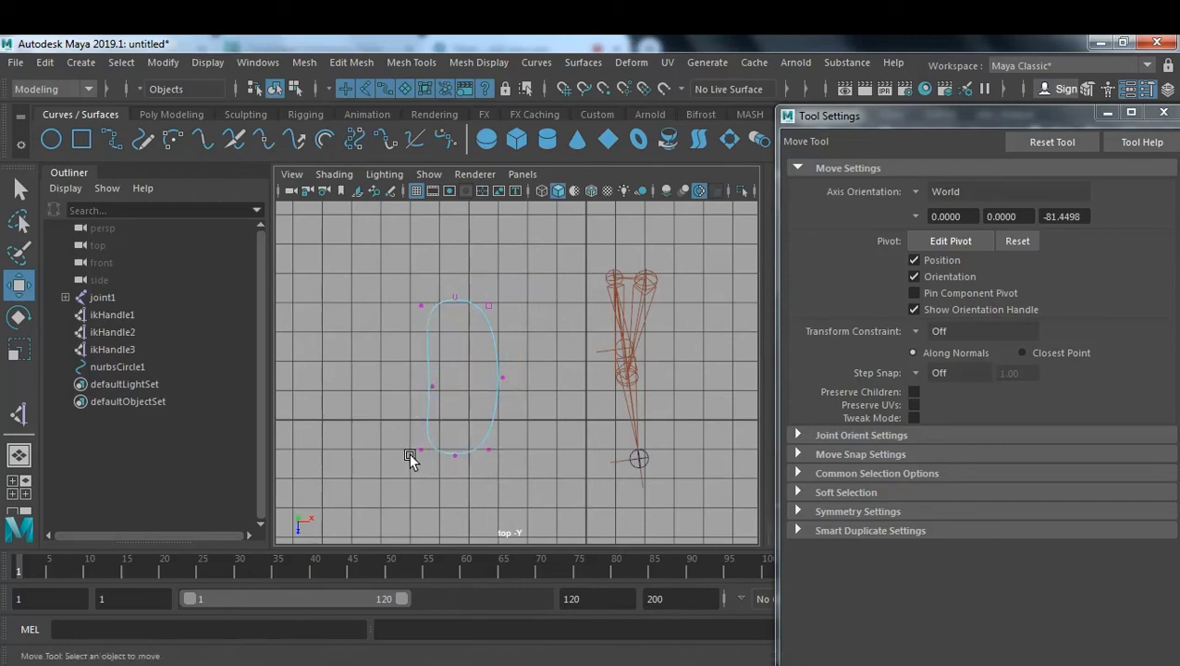
click(423, 451)
drag(493, 450, 487, 451)
click(527, 387)
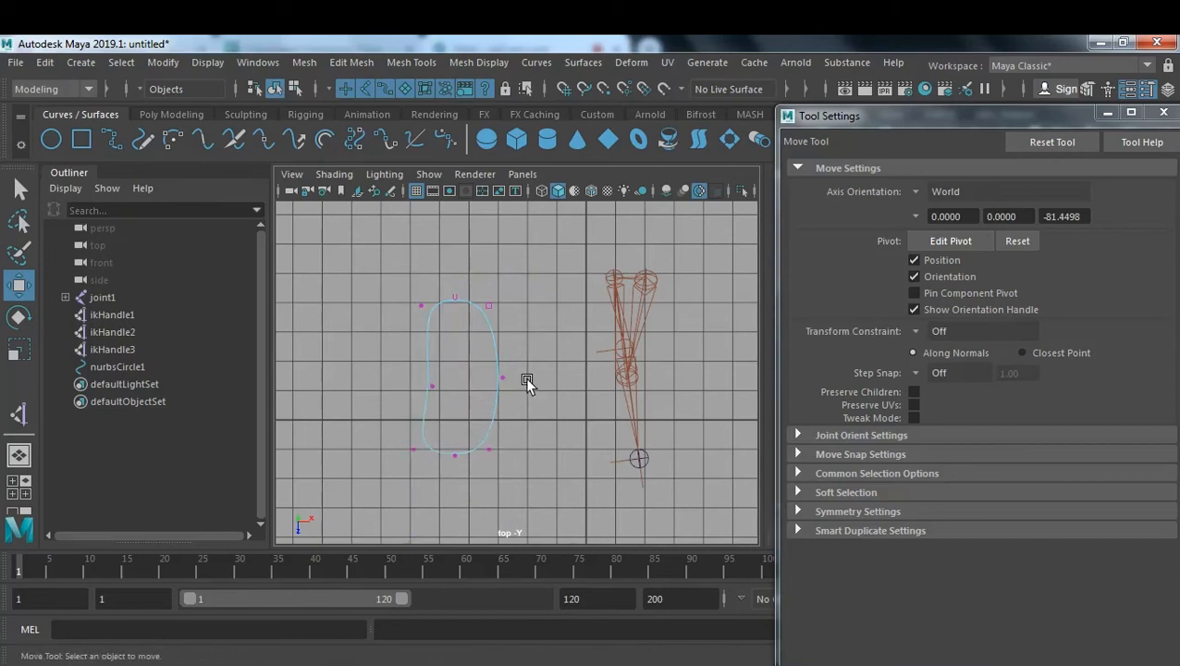
click(490, 450)
drag(561, 452, 575, 453)
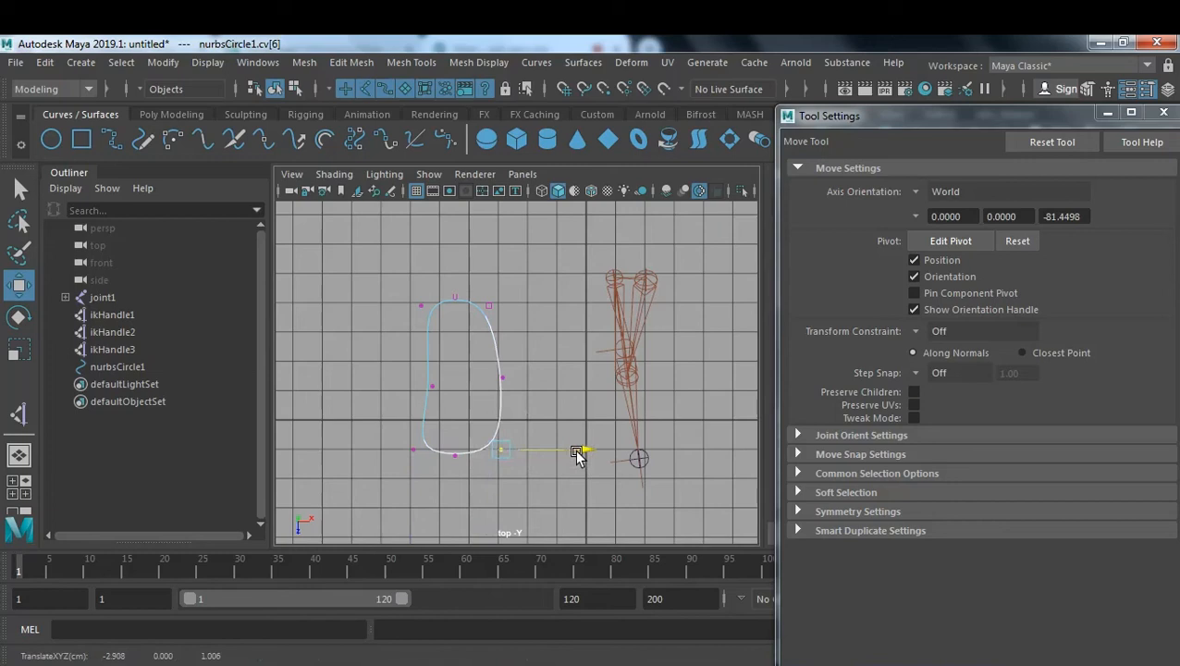
- Return to object selection, scale up the foot curve and position it around the leg chain at about X 1.479 and Z -1.775
key(F8)
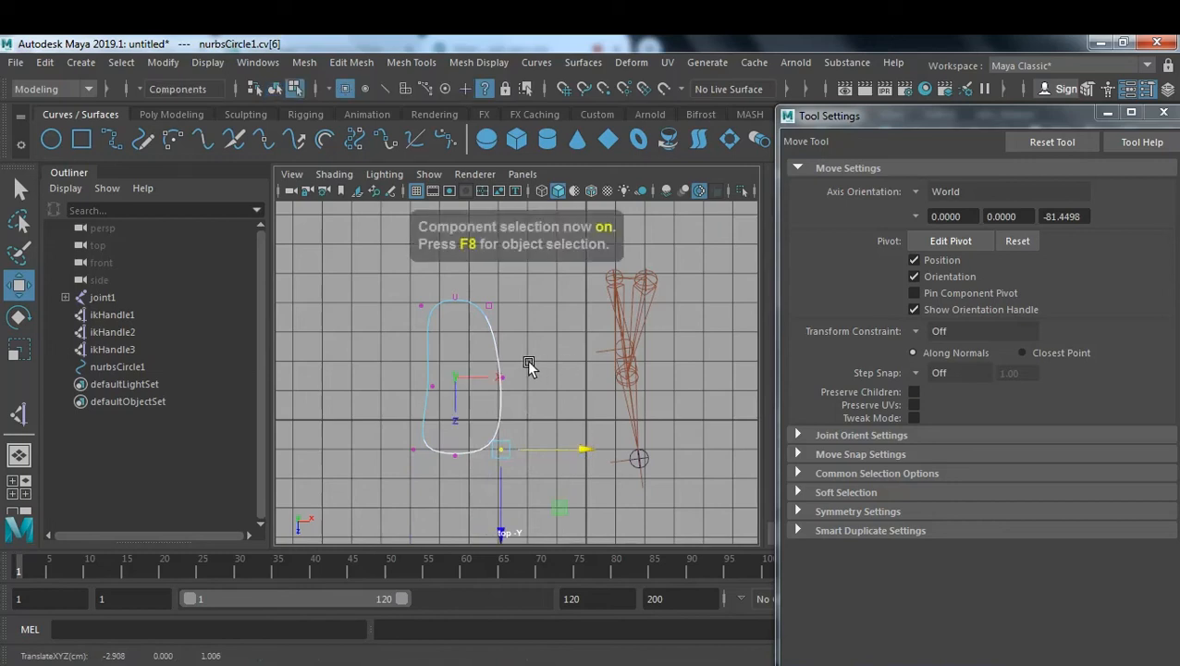
key(F8)
drag(558, 377, 703, 391)
key(r)
drag(625, 378, 672, 398)
key(w)
drag(624, 458, 625, 448)
drag(706, 368, 713, 367)
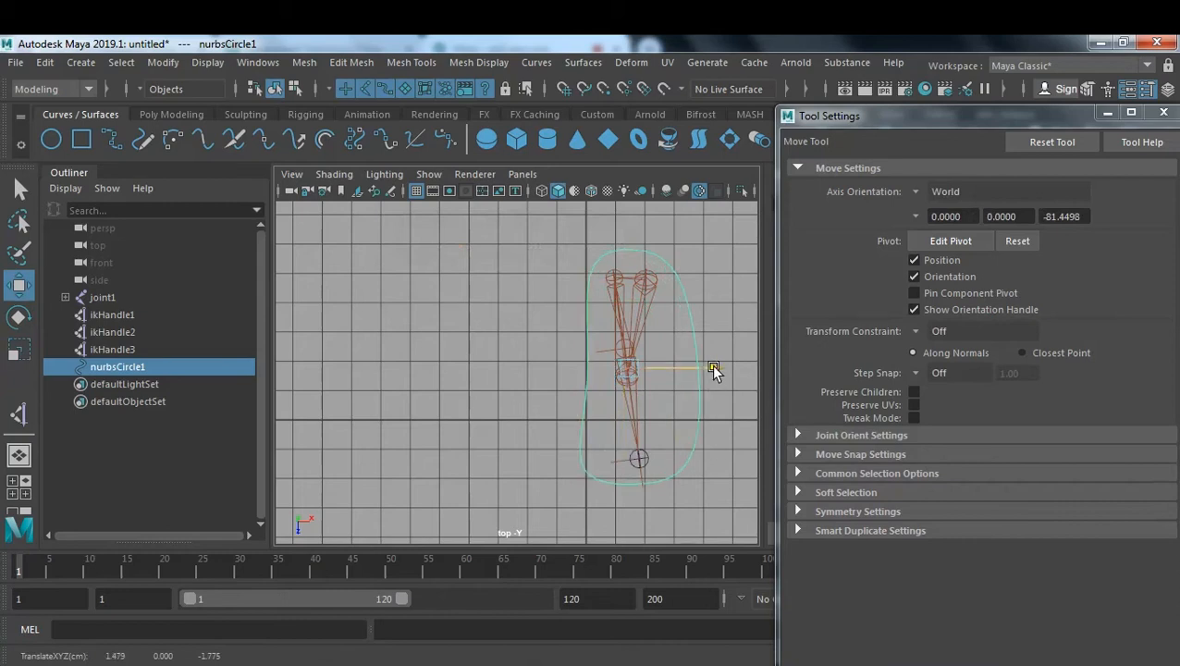
- Return to the perspective view, deselect the foot curve and close the Tool Settings window
key(space)
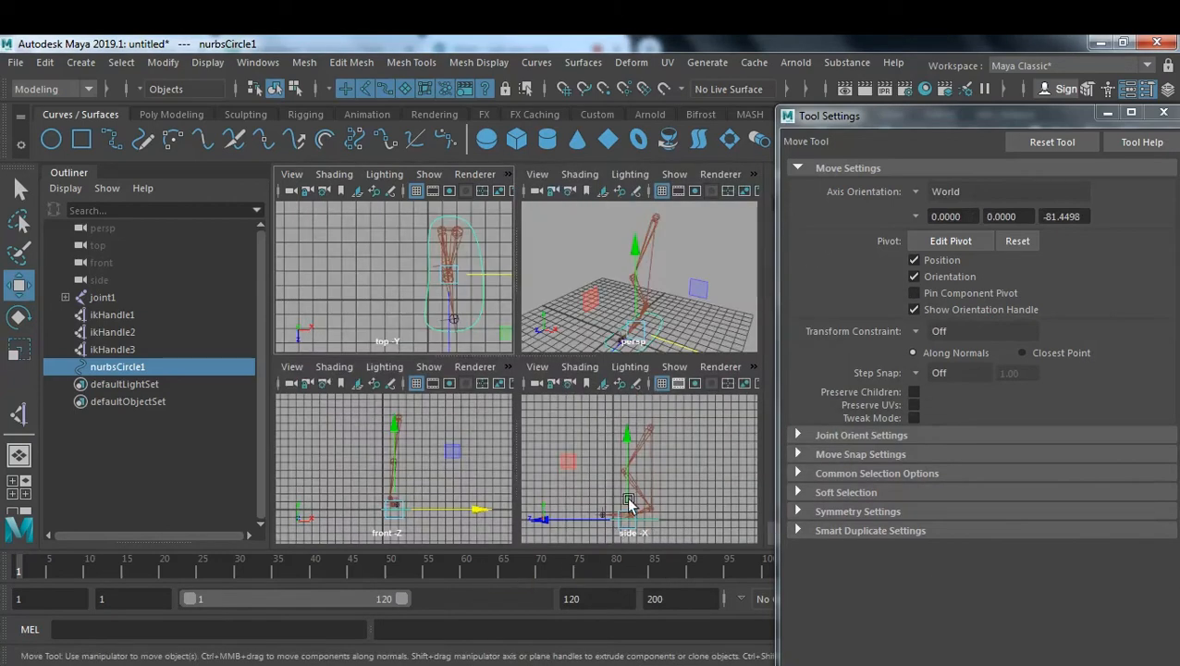
key(space)
click(643, 353)
alt+drag(643, 353, 738, 349)
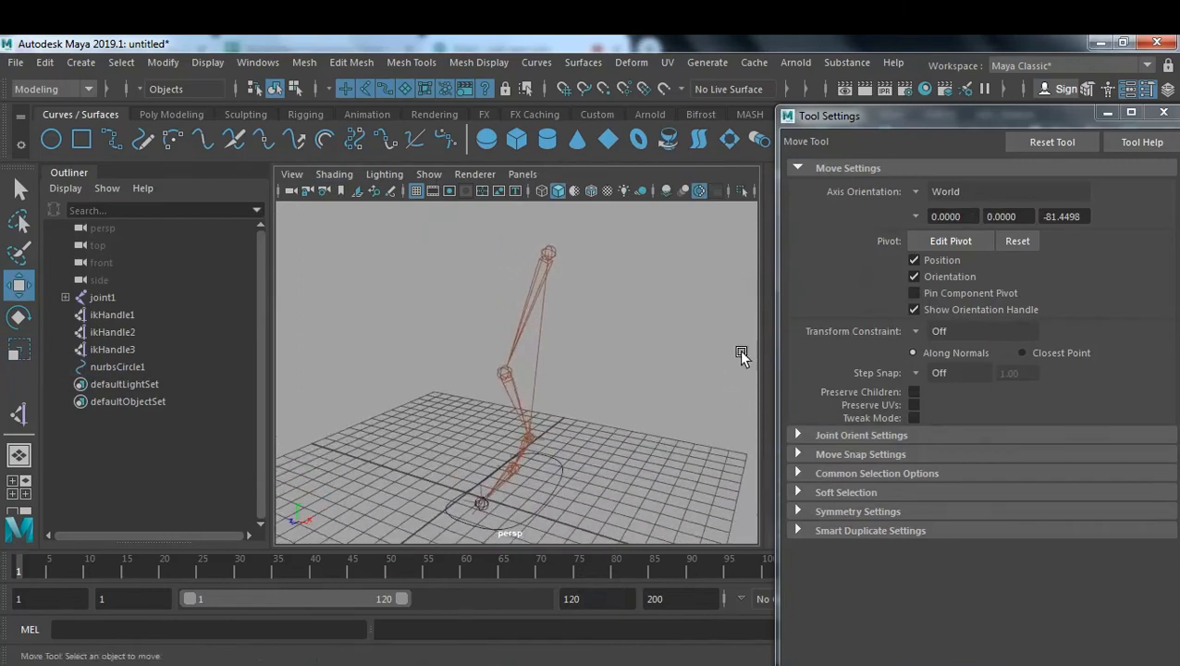
click(1162, 113)
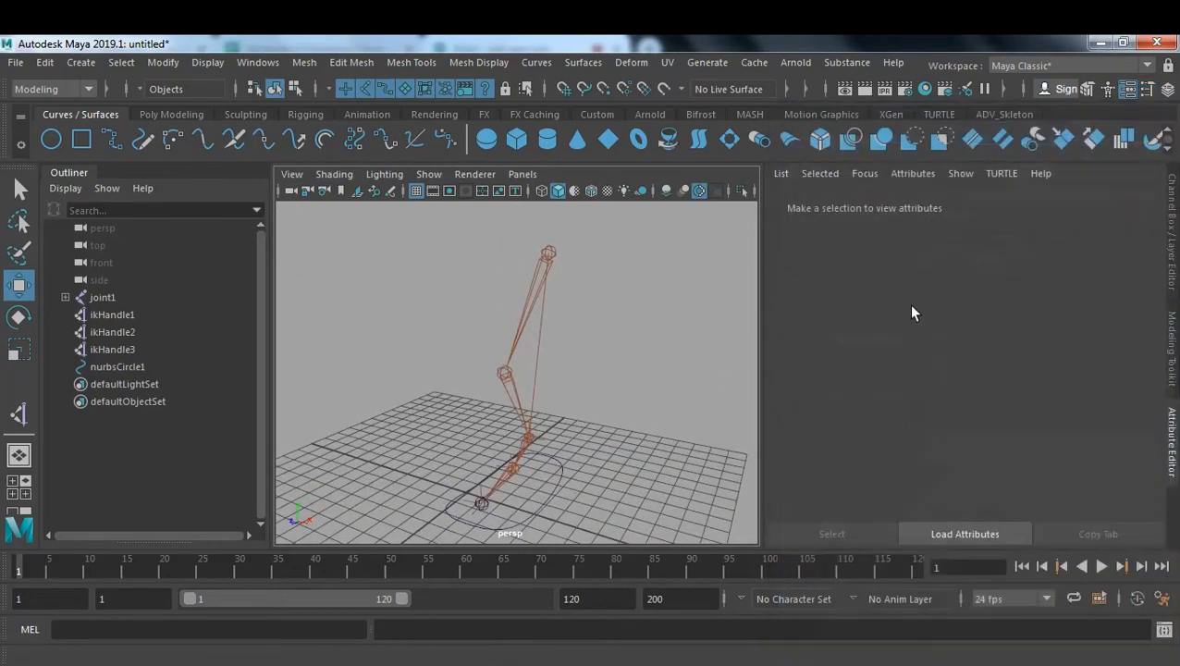
- Show the foot curve's channel values and freeze its transformations
click(545, 509)
key(ctrl+a)
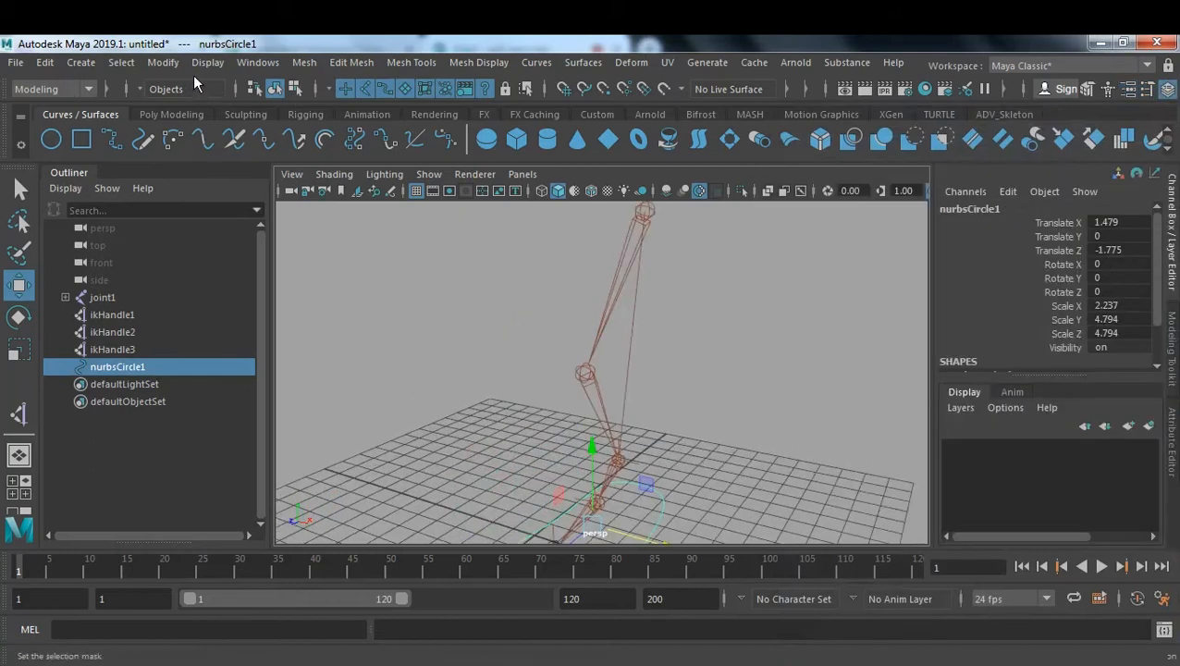
click(163, 63)
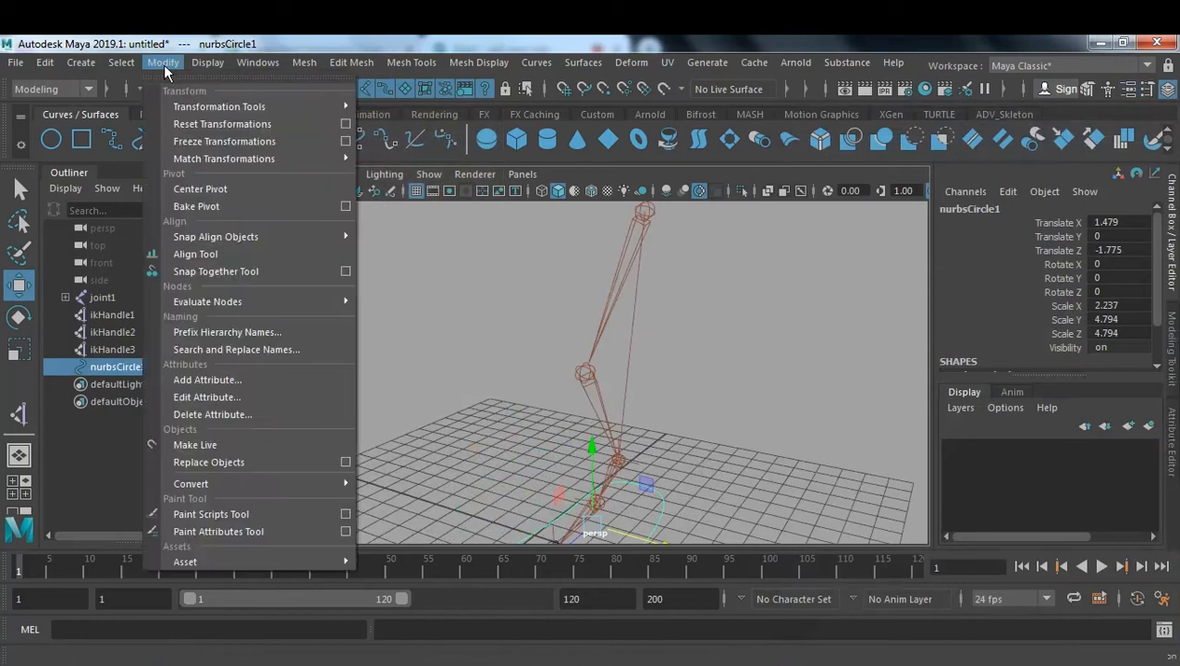
click(255, 141)
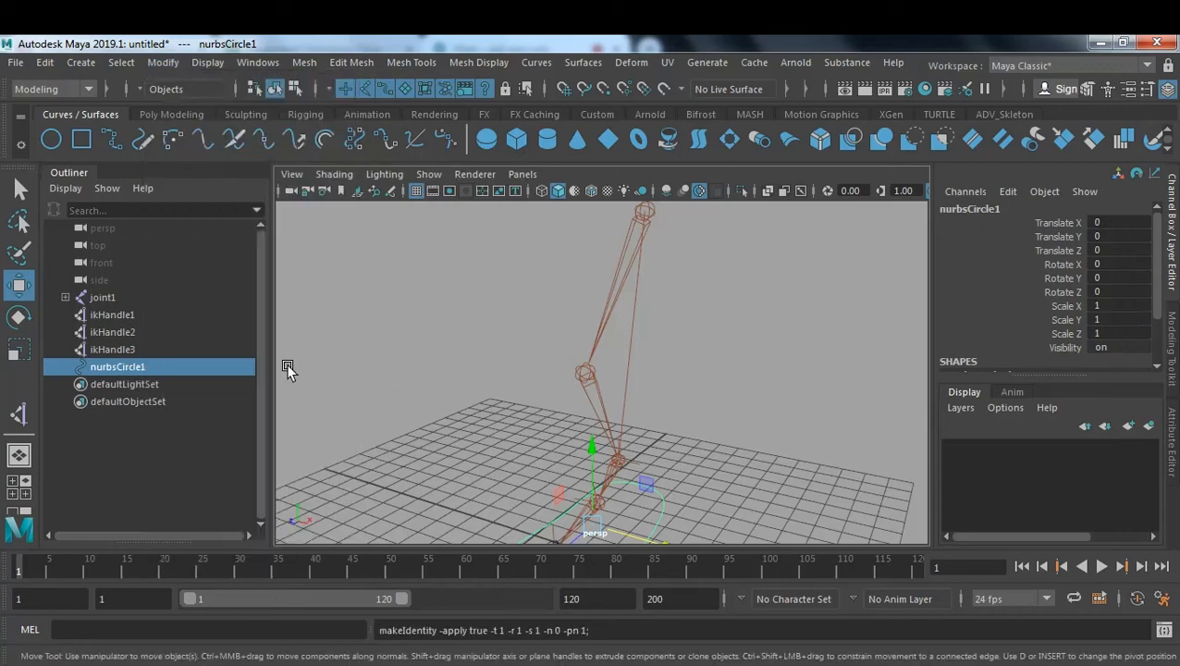
- Rename the foot curve as Leg_ctl
double_click(168, 368)
text(Leg_ctl)
key(Return)
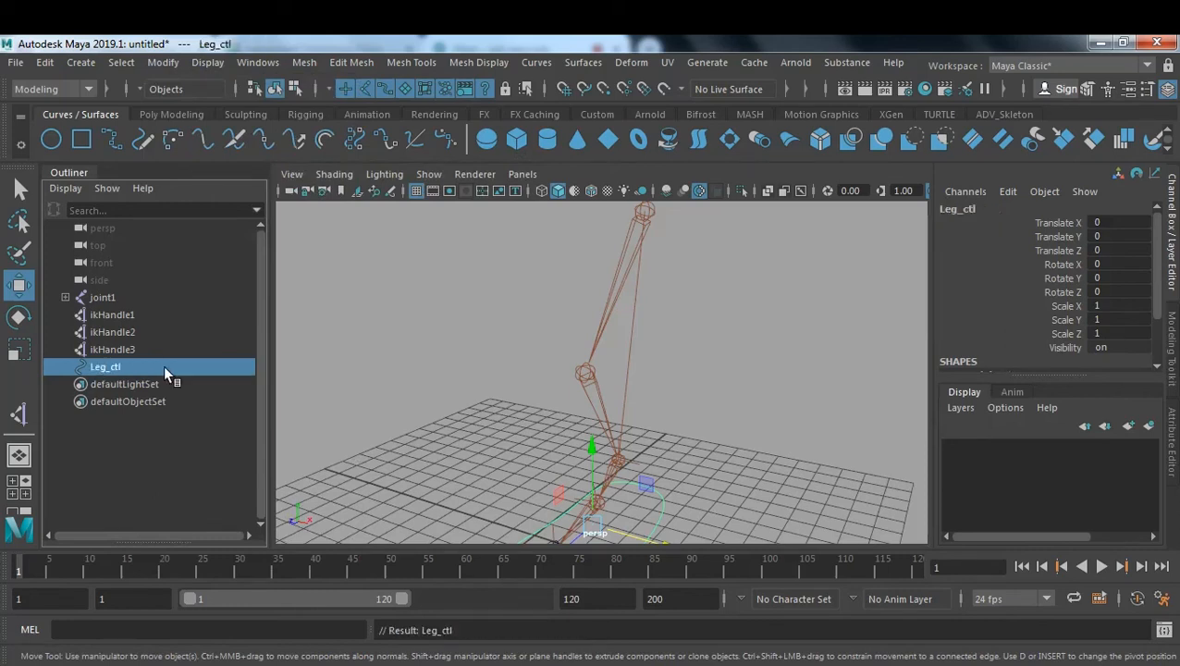
- Parent ikHandle1, ikHandle2 and ikHandle3 under Leg_ctl and select the control curve
click(124, 314)
shift+click(129, 348)
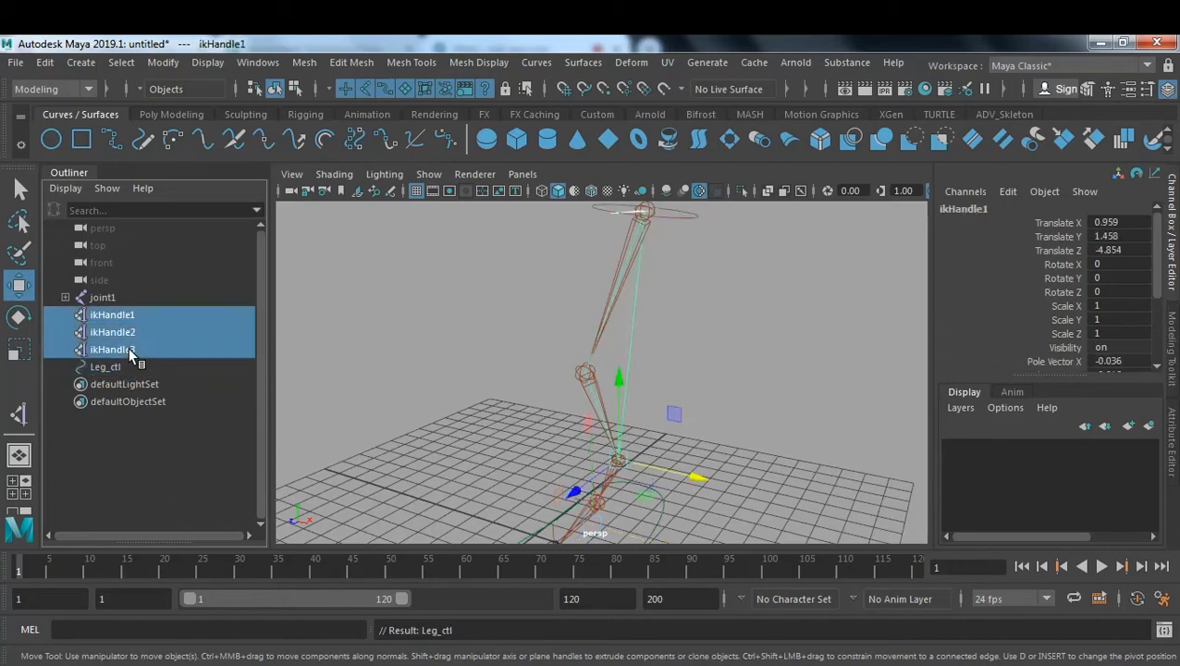
ctrl+click(116, 366)
key(p)
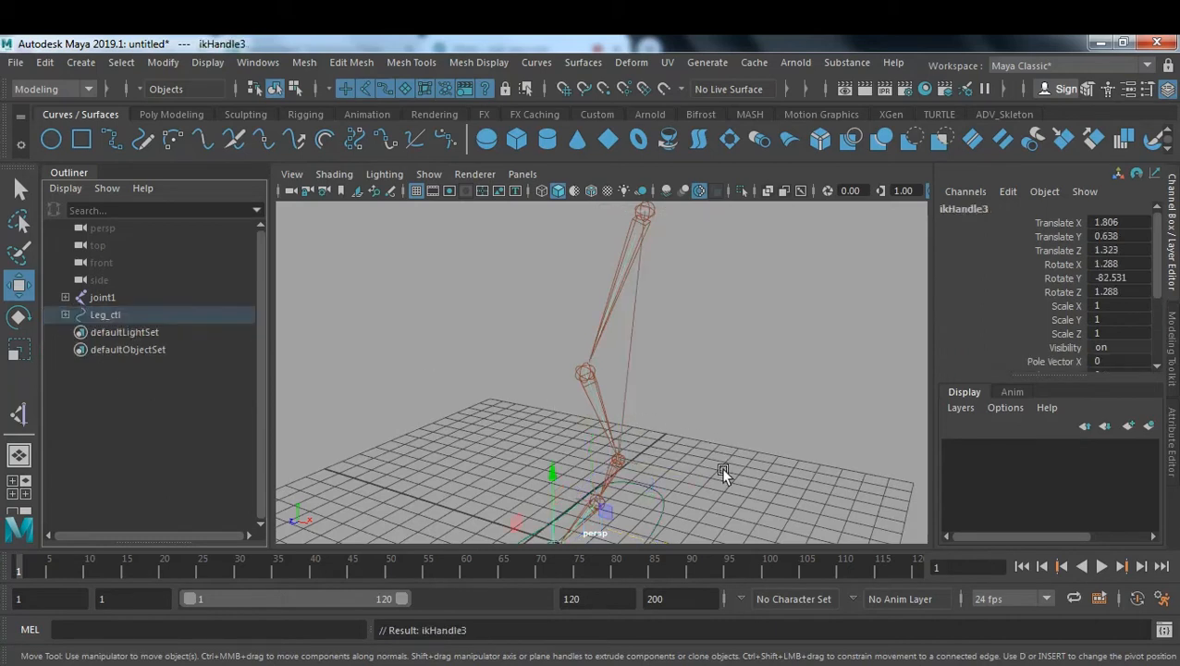
click(649, 522)
alt+drag(694, 501, 716, 468)
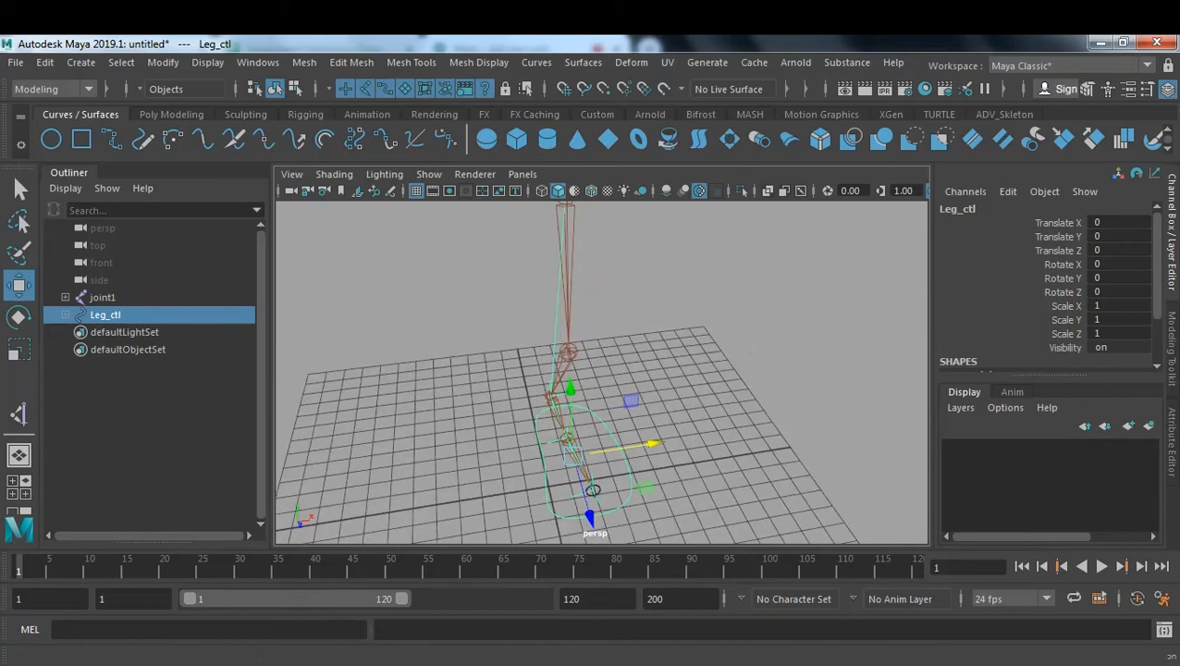
- Check the Google Meet chat and the assignment responses sheet in the browser, and return to the untitled Maya scene
click(145, 615)
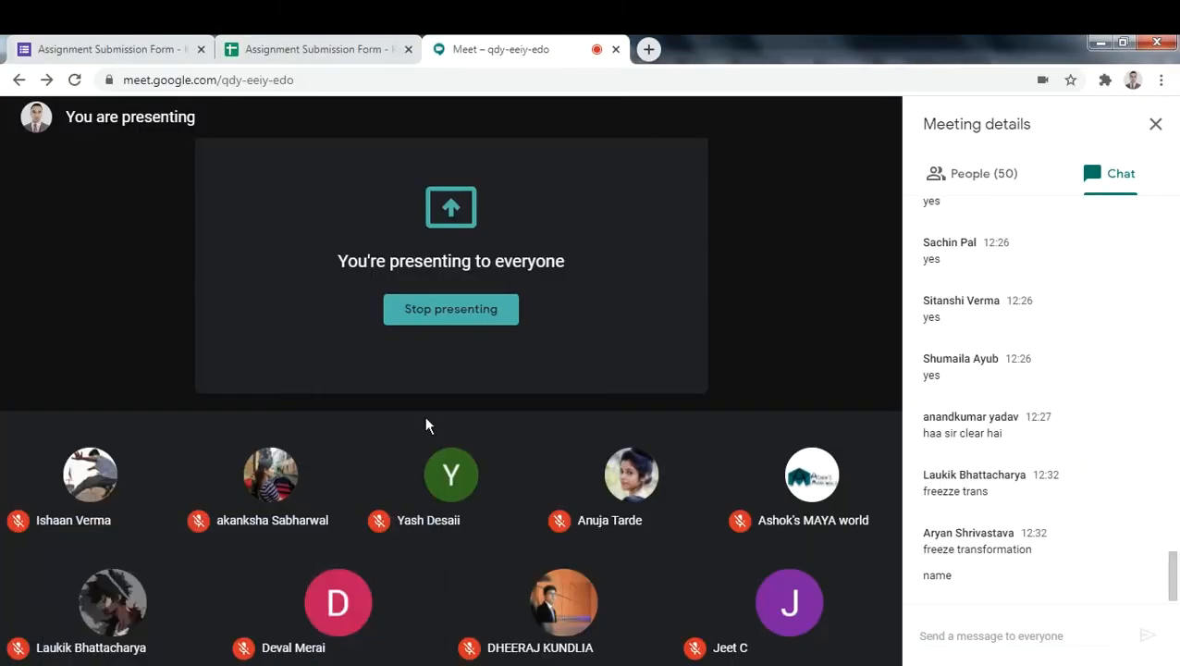
click(375, 50)
scroll(775, 470, down, 3)
scroll(775, 470, down, 8)
scroll(775, 470, up, 4)
scroll(773, 470, up, 4)
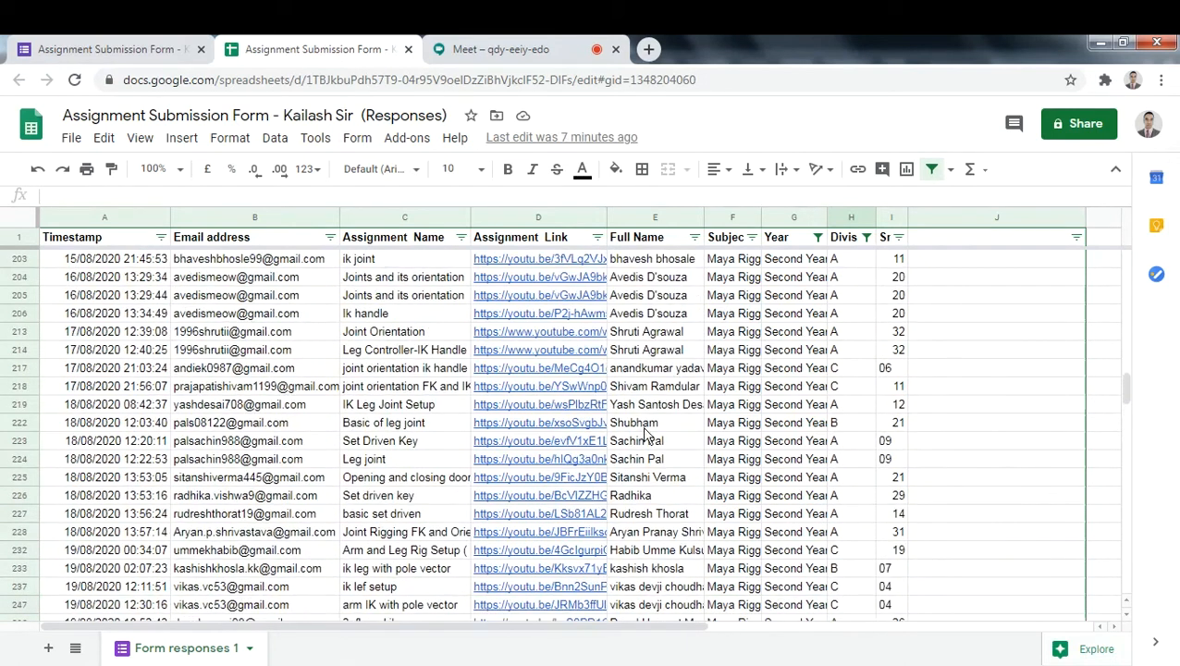
click(504, 51)
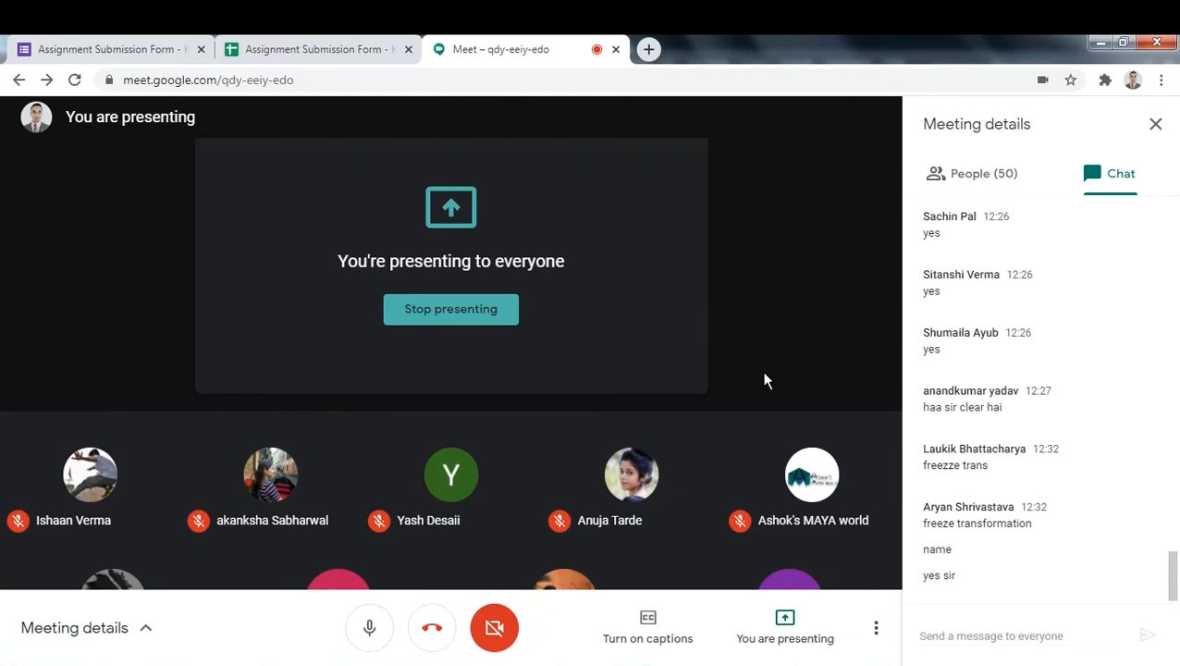
mouse_move(669, 665)
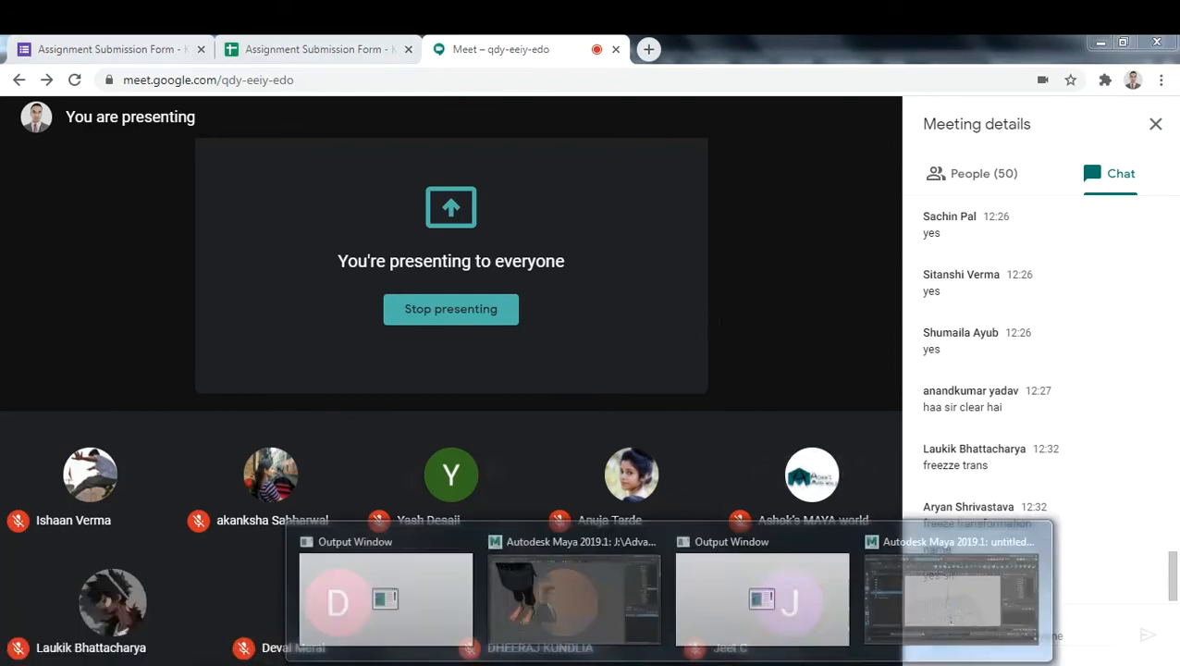
click(952, 592)
click(753, 385)
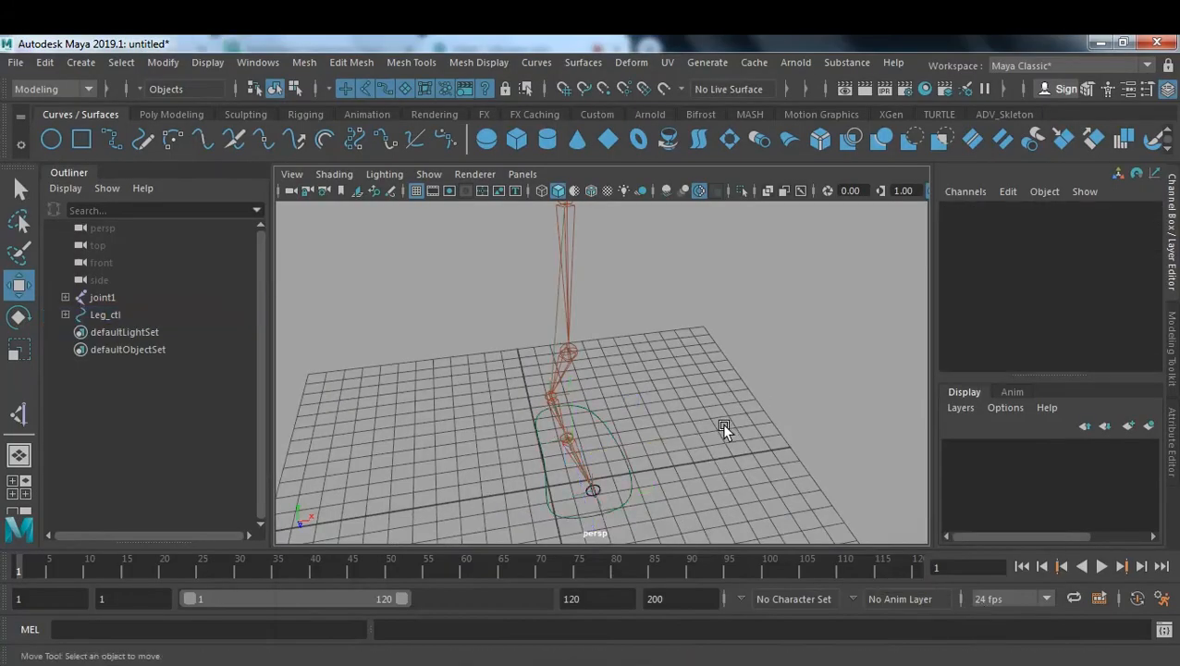
- Select Leg_ctl and examine its transform channels and inputs
alt+drag(724, 429, 602, 406)
click(602, 432)
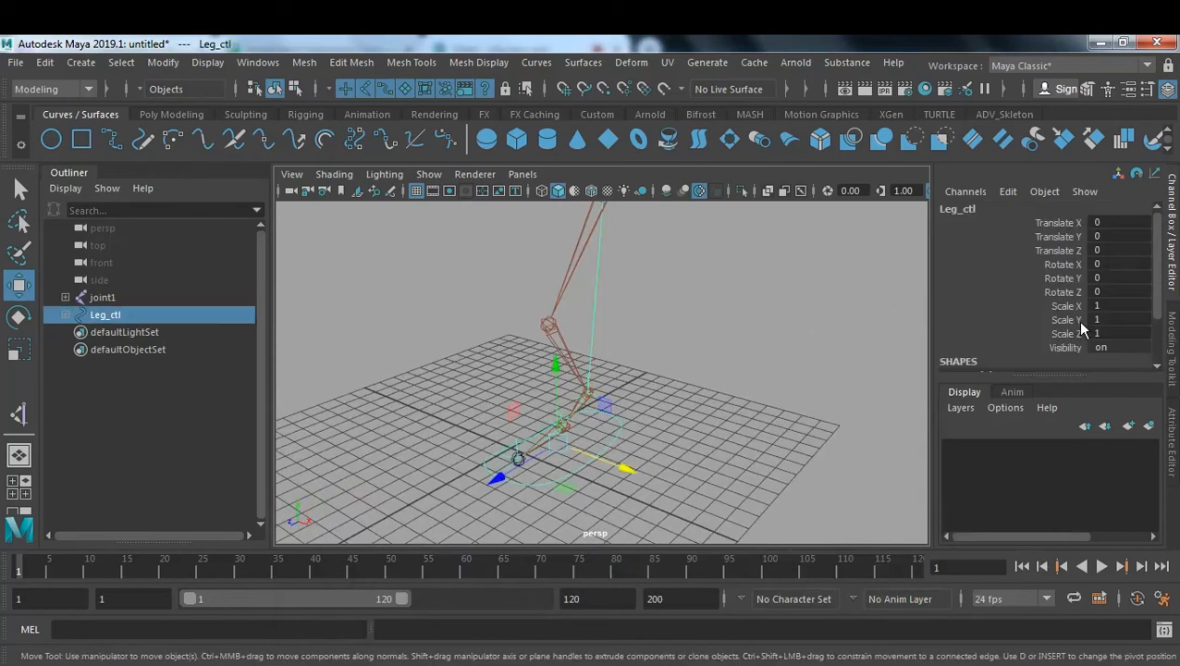
scroll(1087, 364, down, 1)
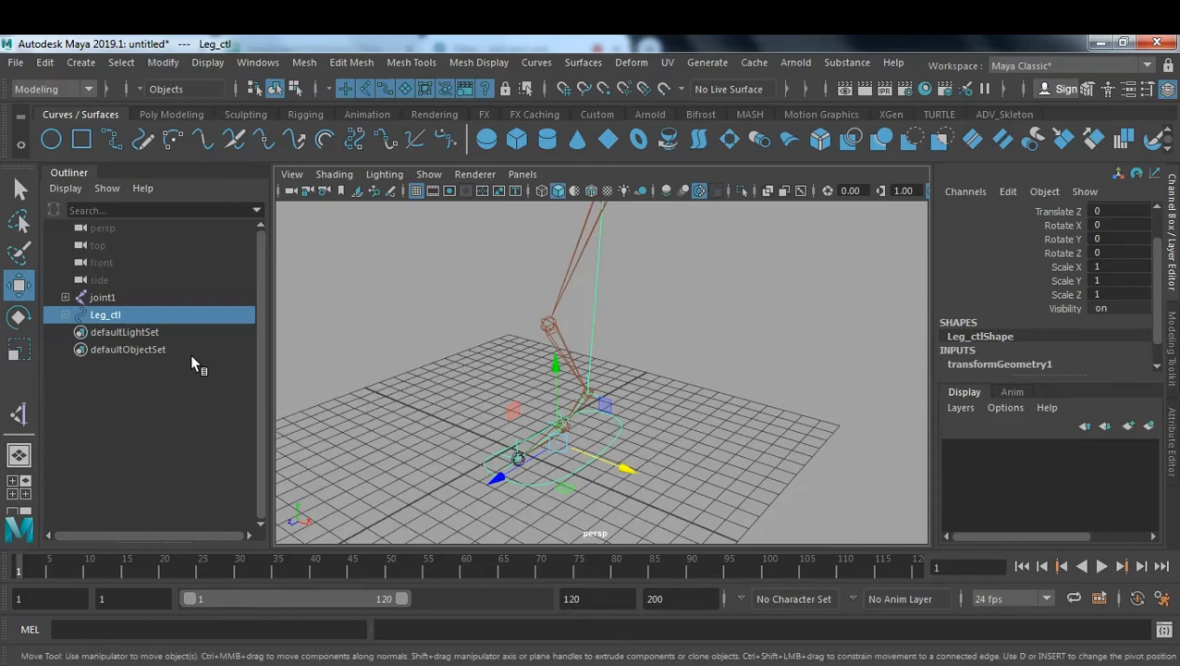
click(608, 456)
click(593, 464)
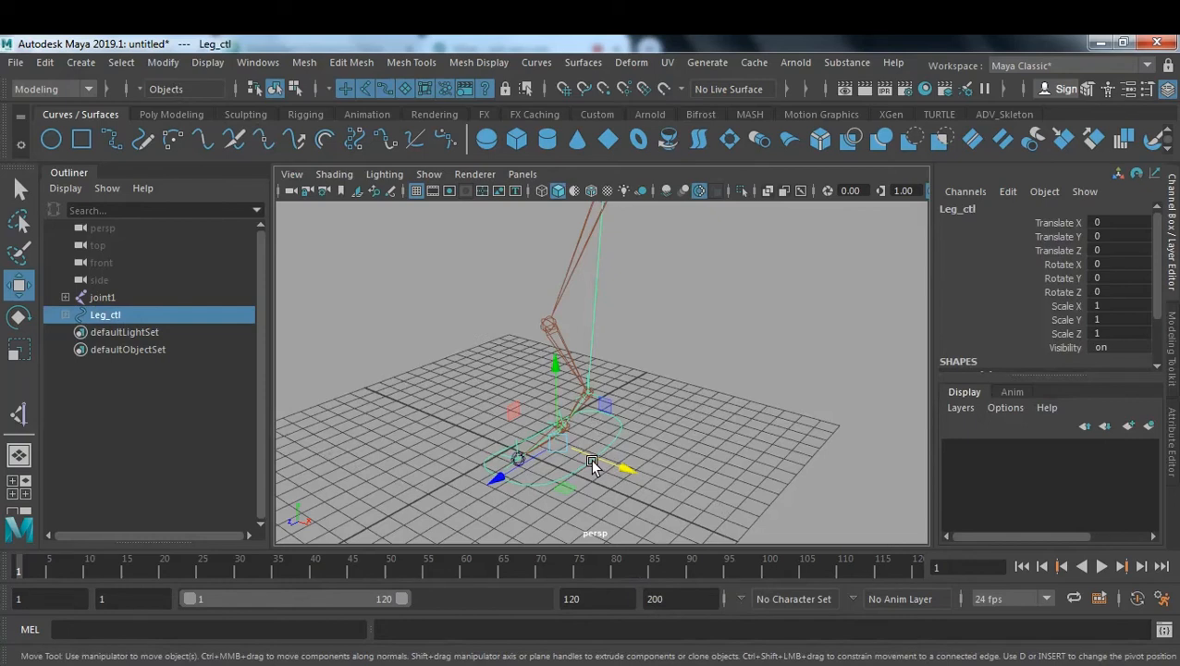
alt+drag(584, 462, 627, 381)
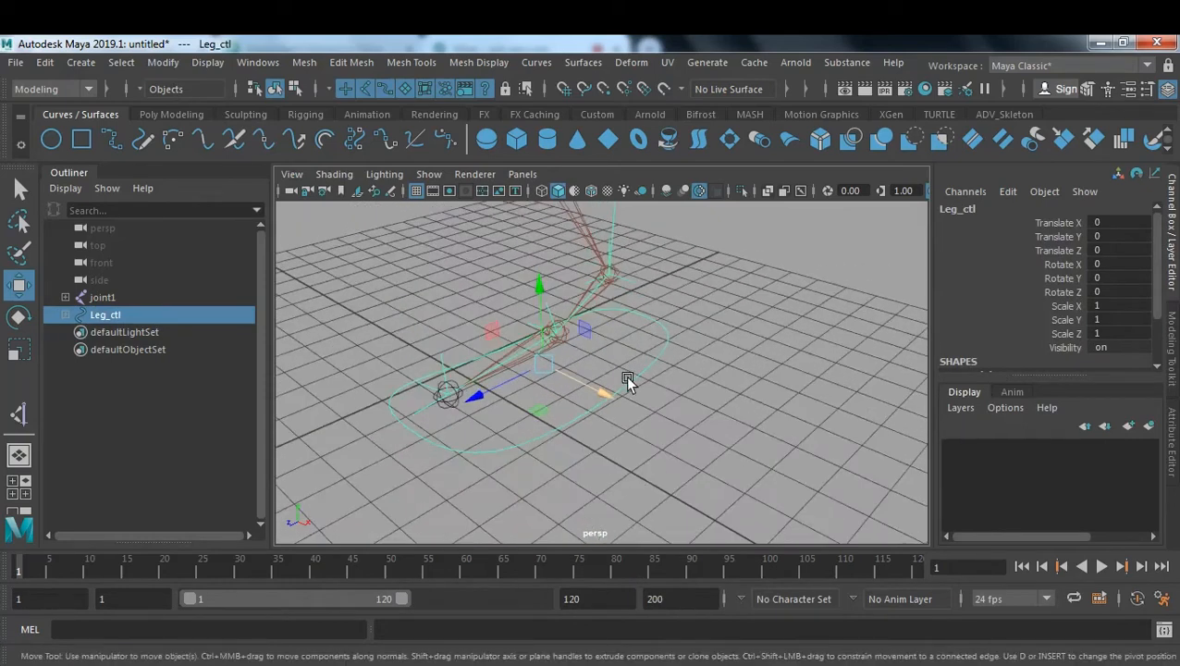
click(109, 316)
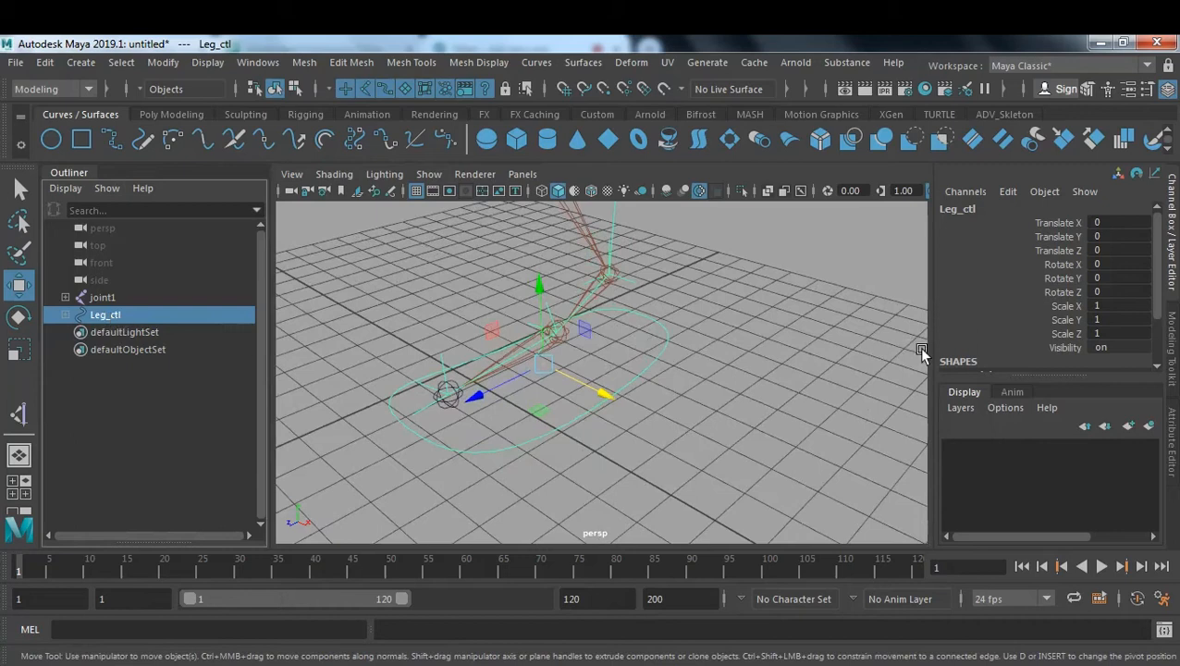
- Open the Add Attribute dialog for Leg_ctl and move it clear of the foot control
click(176, 63)
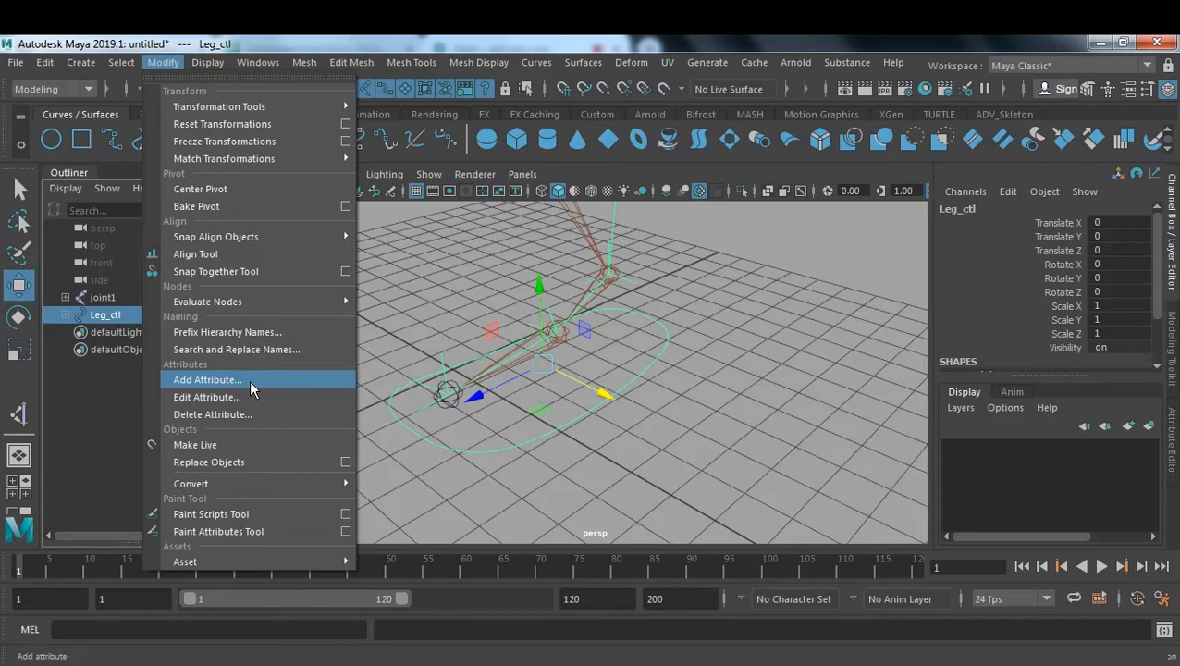
click(250, 388)
drag(642, 261, 841, 191)
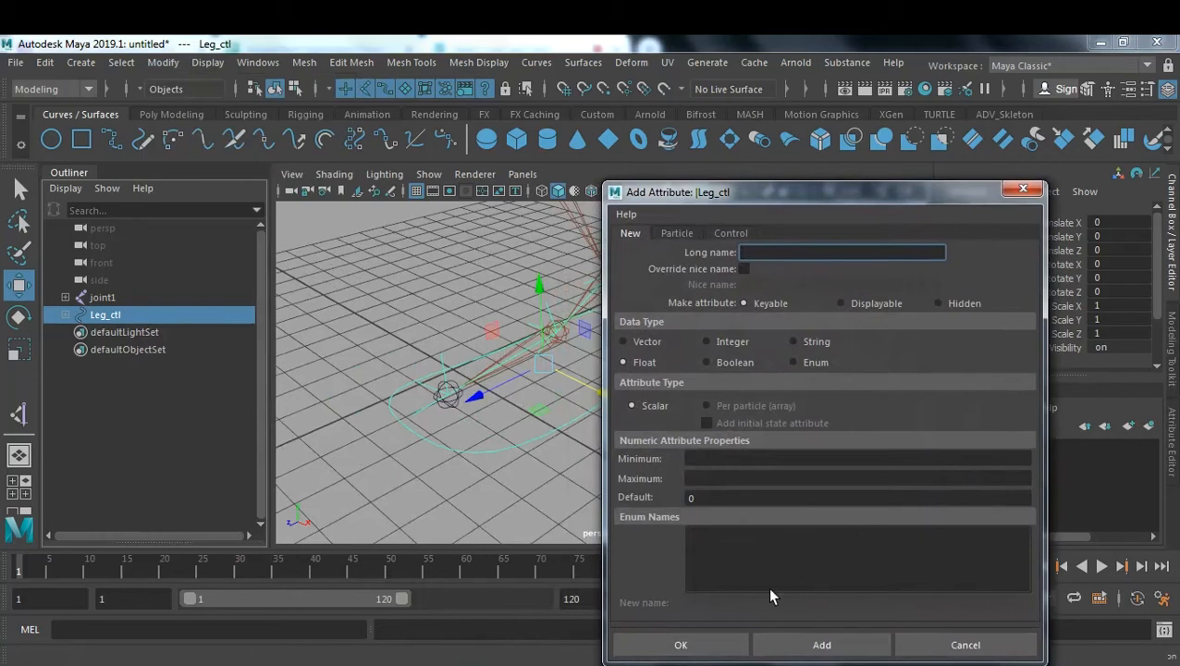
- Switch to the clairee.mb scene, examine the custom attributes of the IKLeg_L foot control, and return to the leg rig scene
click(605, 627)
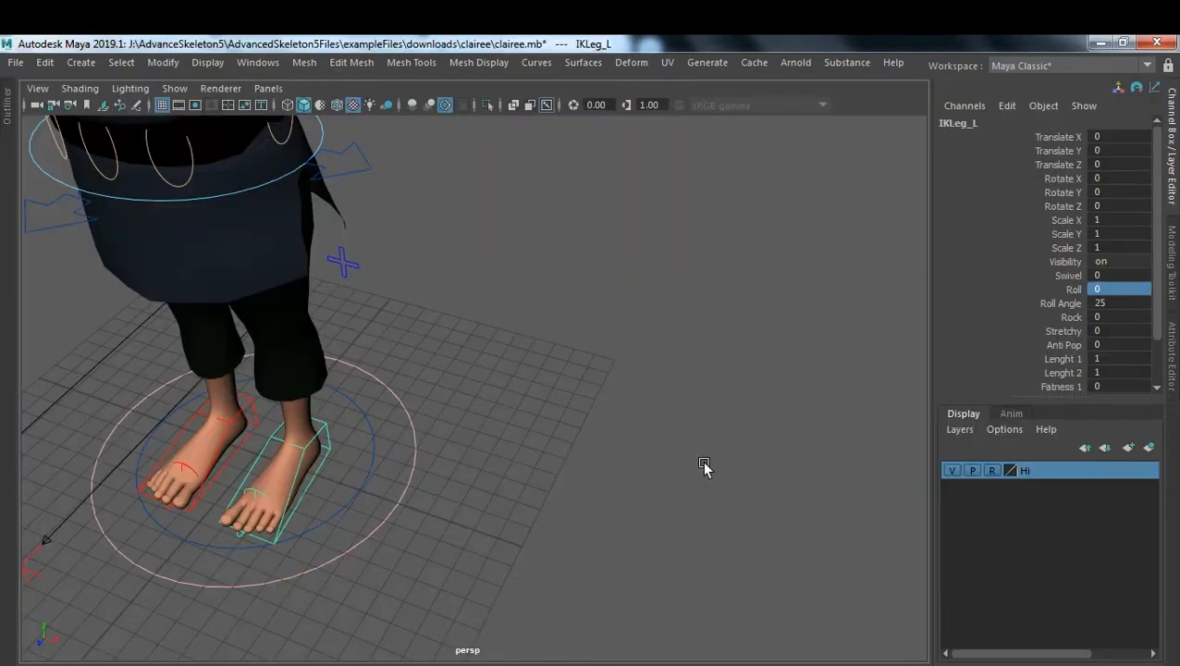
click(458, 452)
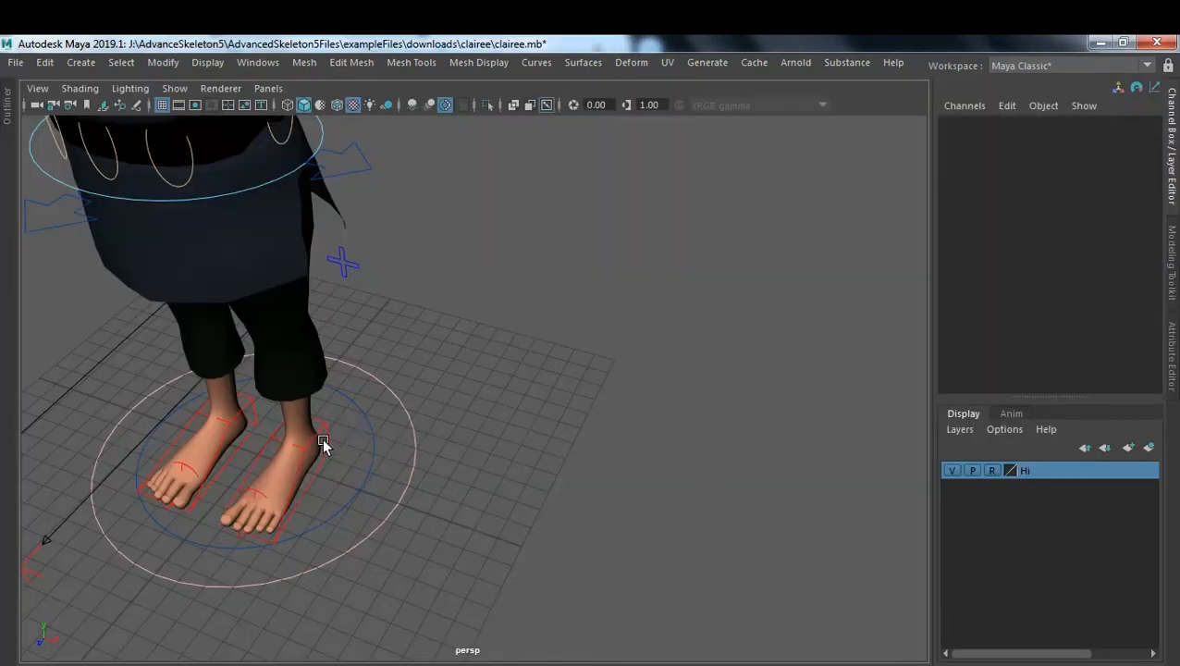
click(330, 437)
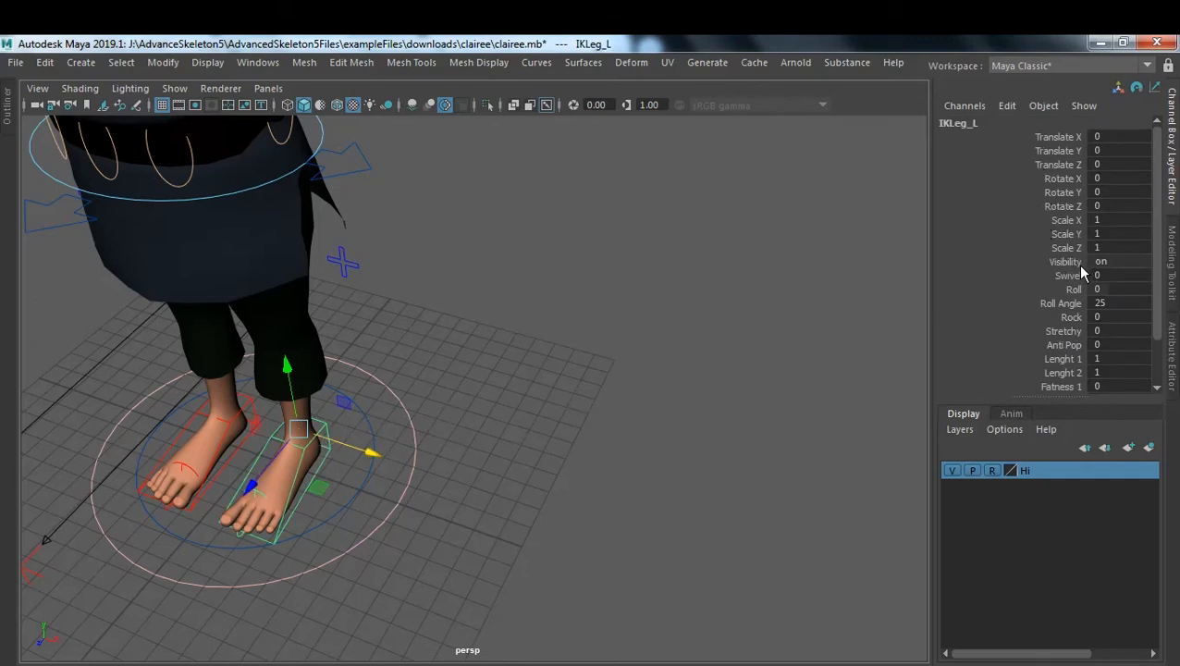
scroll(1072, 292, down, 3)
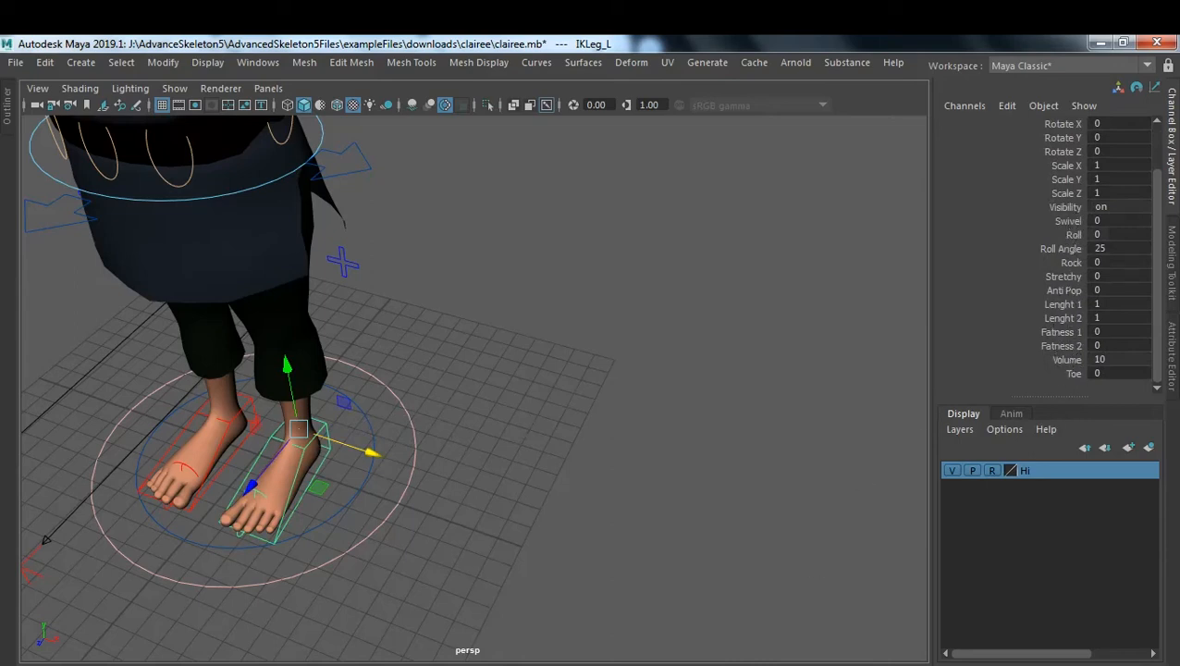
mouse_move(679, 657)
click(956, 624)
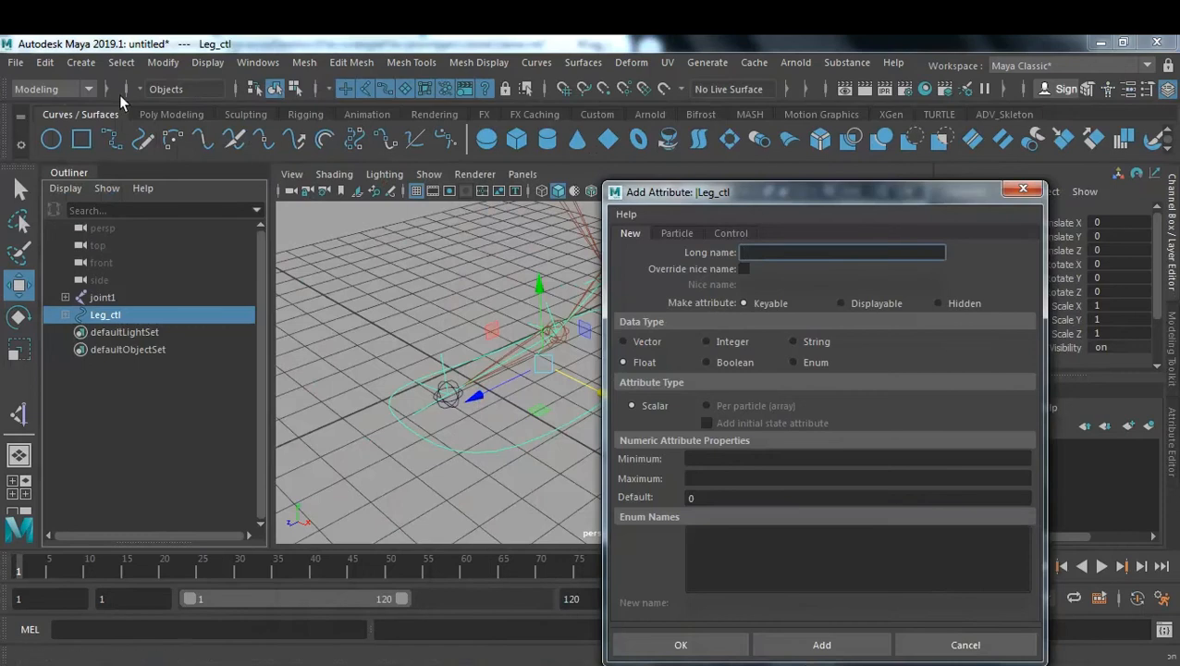
- Recheck the clairee.mb foot control's attributes and enter Roll as the new Leg_ctl attribute's long name
click(162, 62)
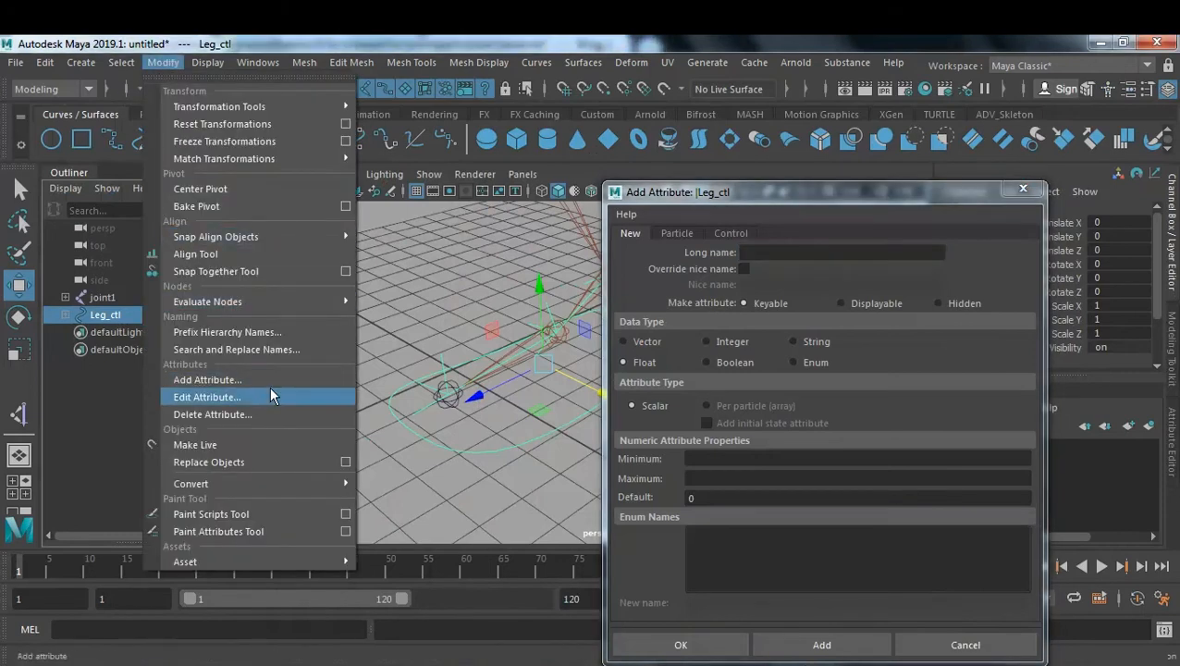
click(817, 202)
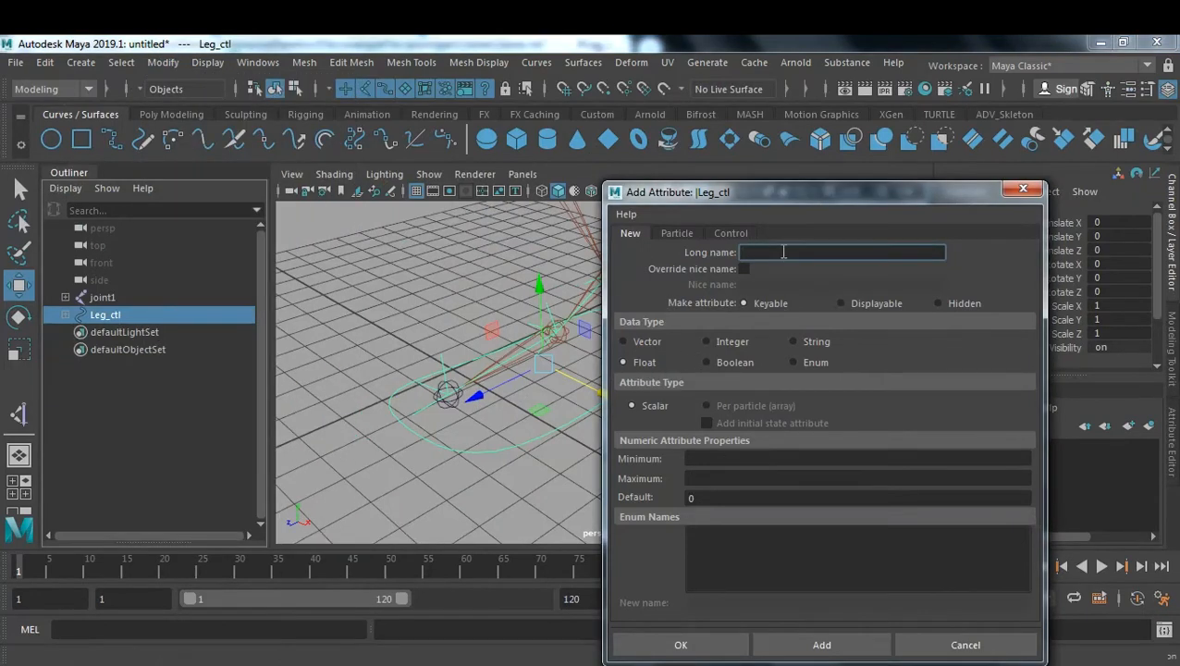
click(238, 665)
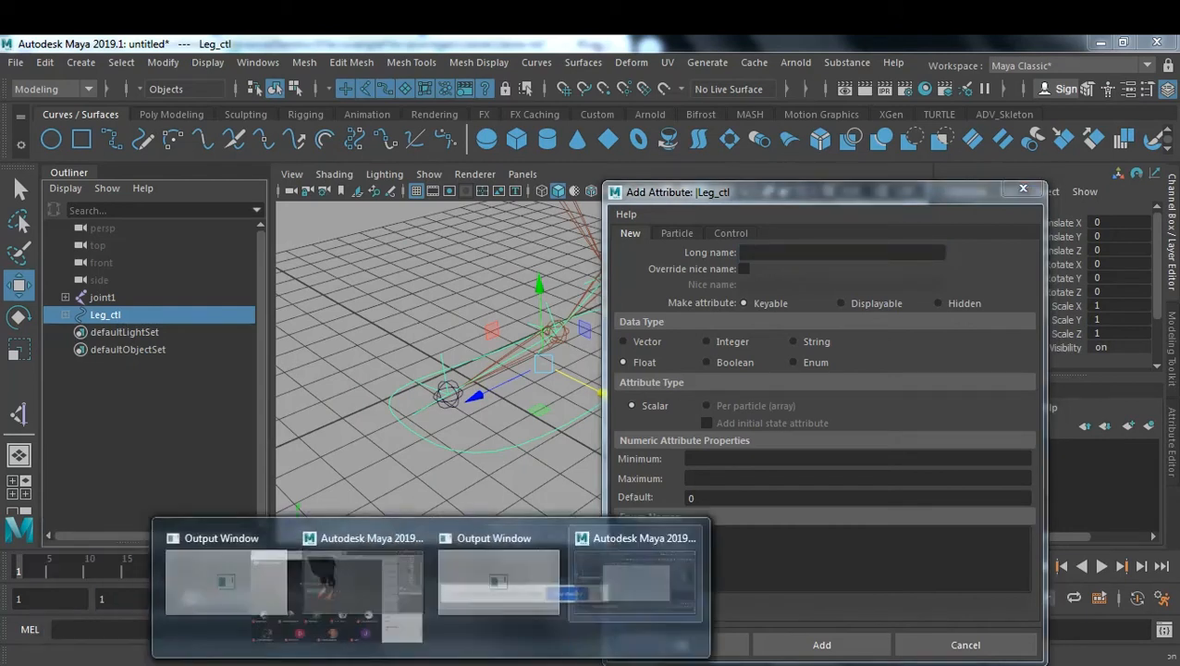
click(567, 628)
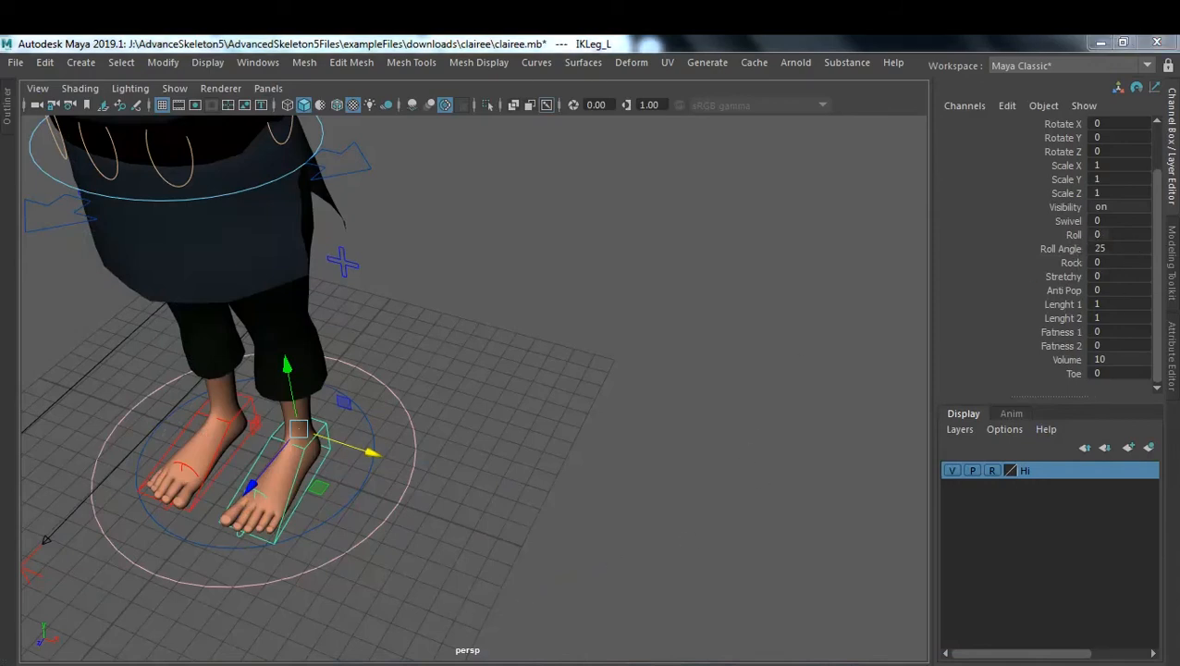
click(931, 608)
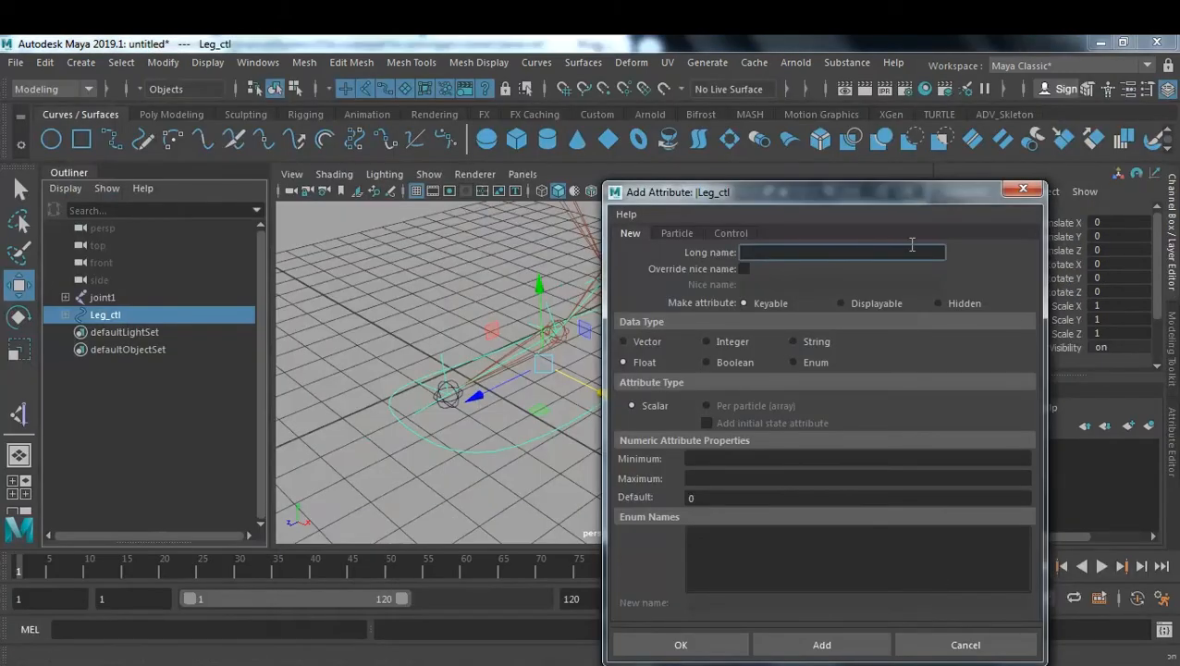
text(Roll)
- In the clairee.mb scene, try IKLeg_L's Roll attribute at about 0.9 and reset it to 0
click(551, 622)
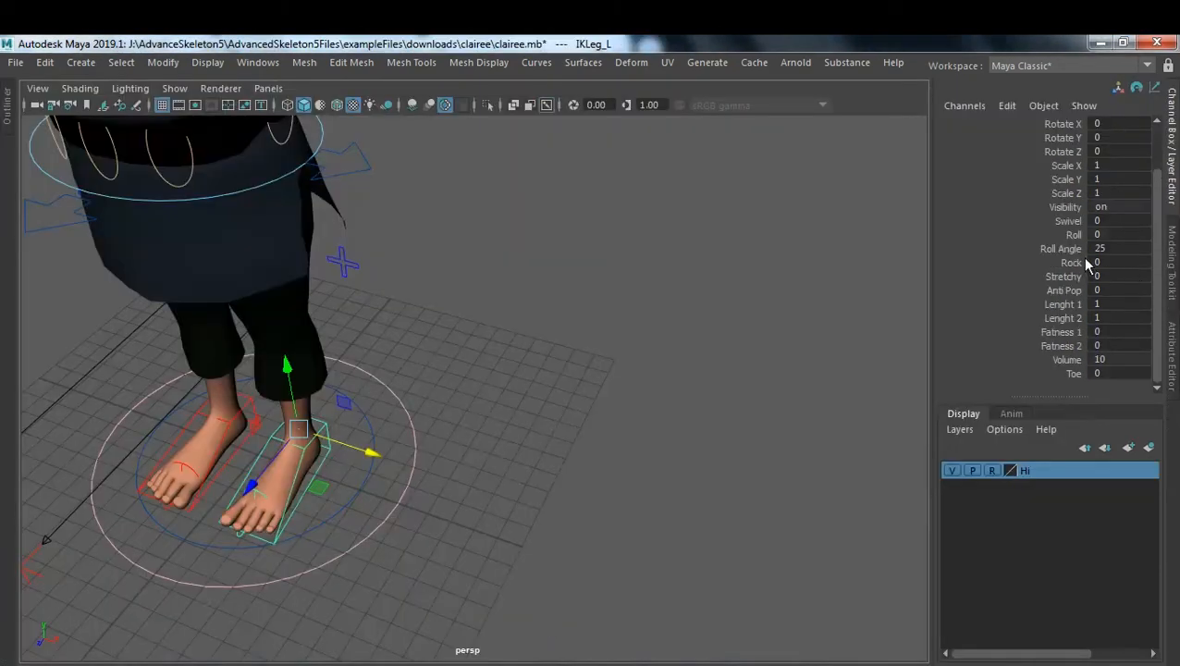
click(1068, 235)
mouse_move(612, 405)
middle_down()
mouse_move(767, 404)
mouse_move(322, 440)
mouse_move(776, 442)
mouse_move(333, 449)
mouse_move(585, 395)
mouse_move(787, 376)
mouse_move(595, 383)
mouse_move(619, 385)
middle_up()
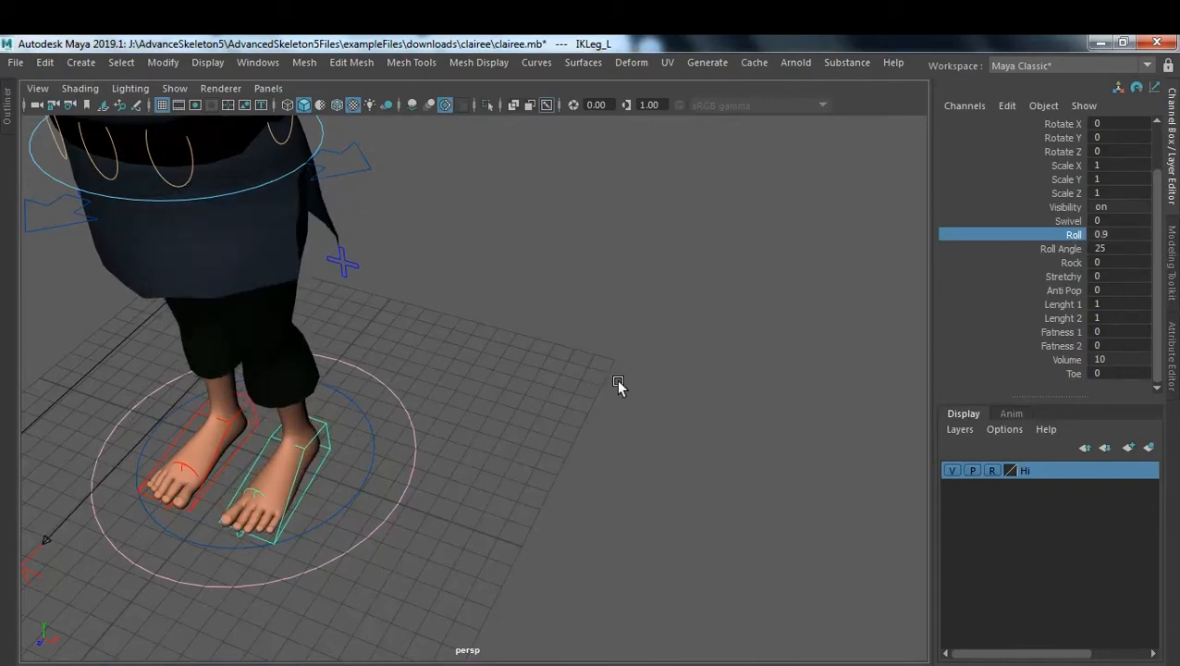
double_click(1132, 232)
text(0)
key(Return)
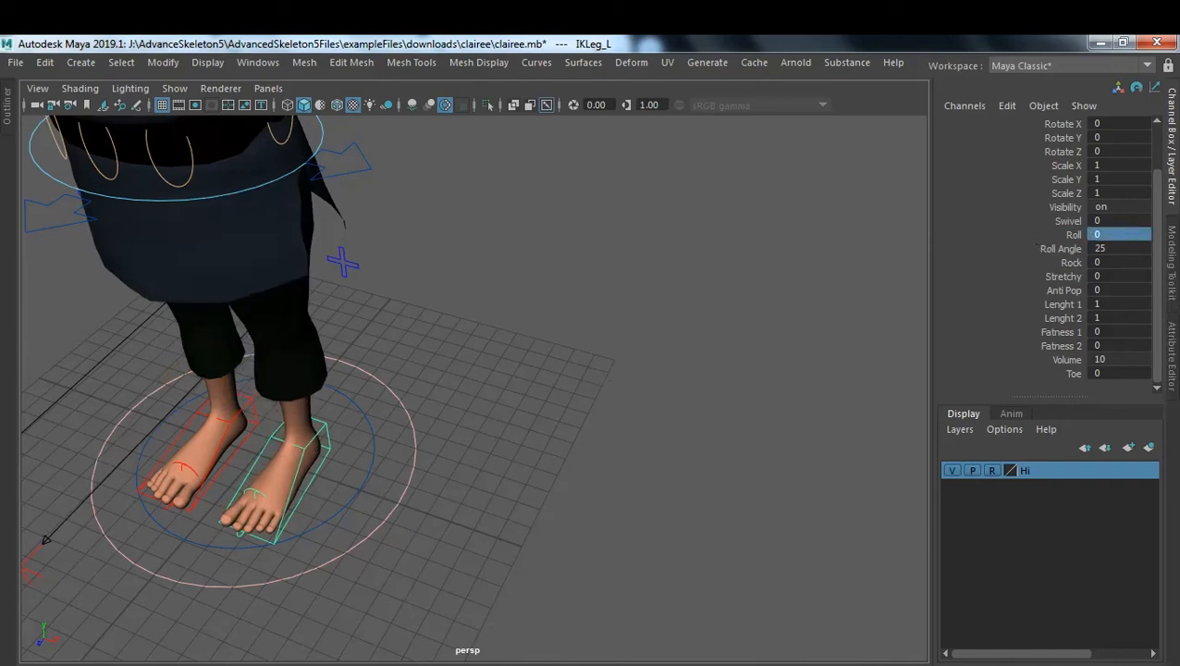
- Return to the leg rig scene and add Leg_ctl's Roll attribute with minimum -10, maximum 10 and default 0
mouse_move(238, 665)
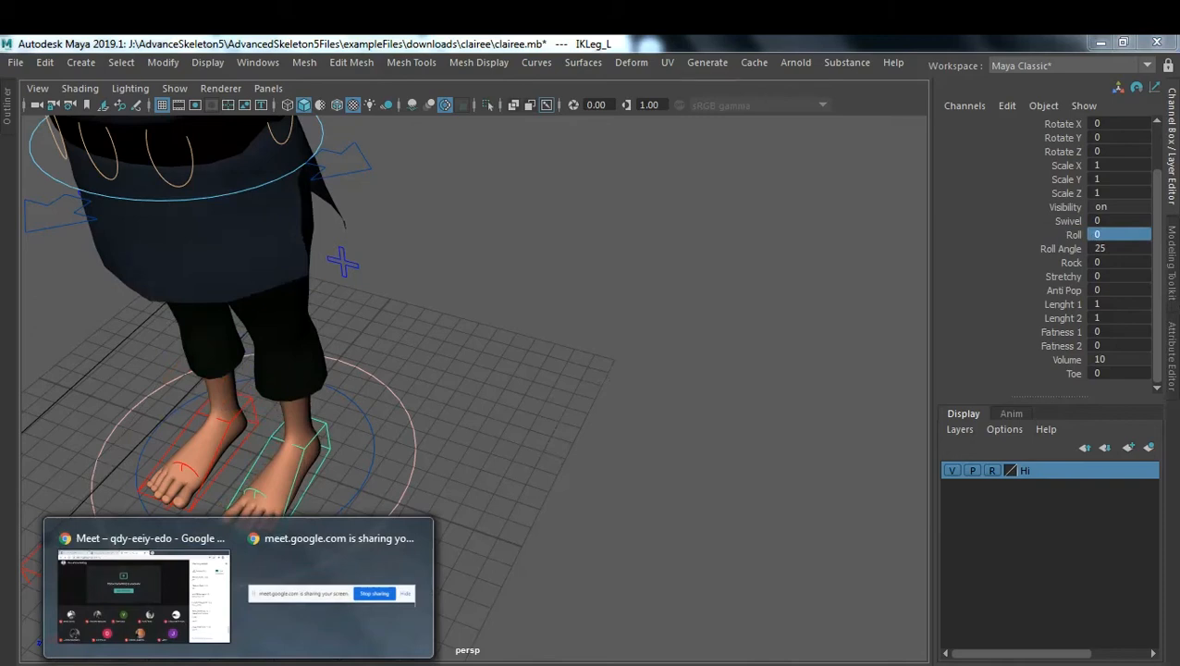
mouse_move(665, 665)
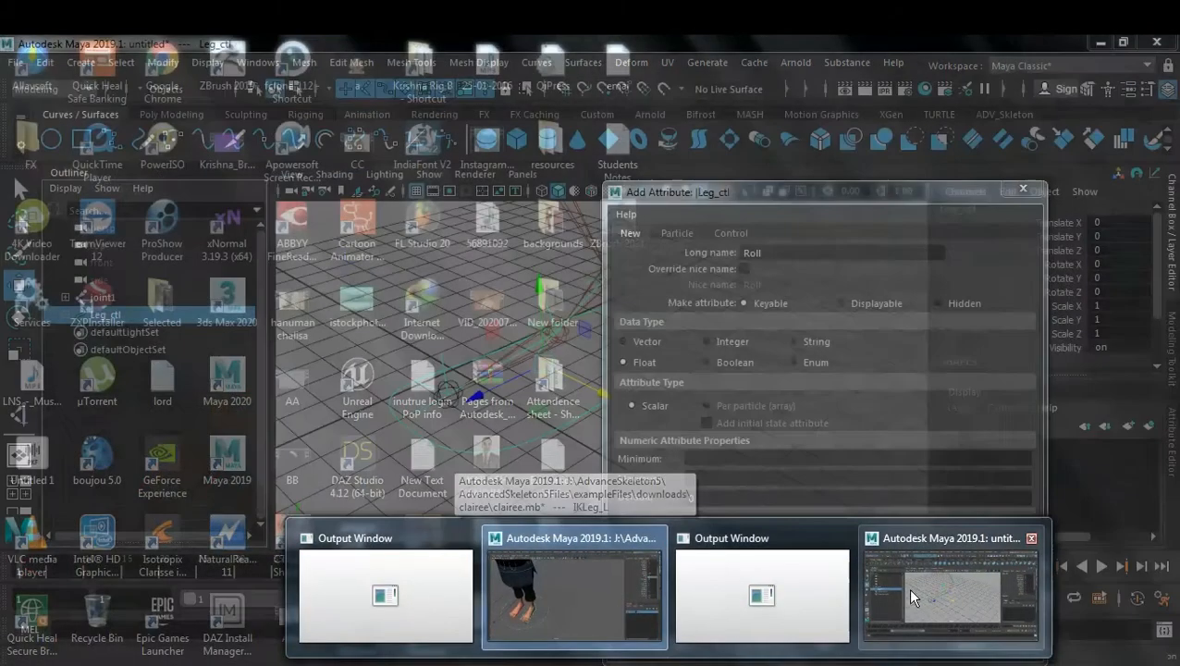
click(971, 590)
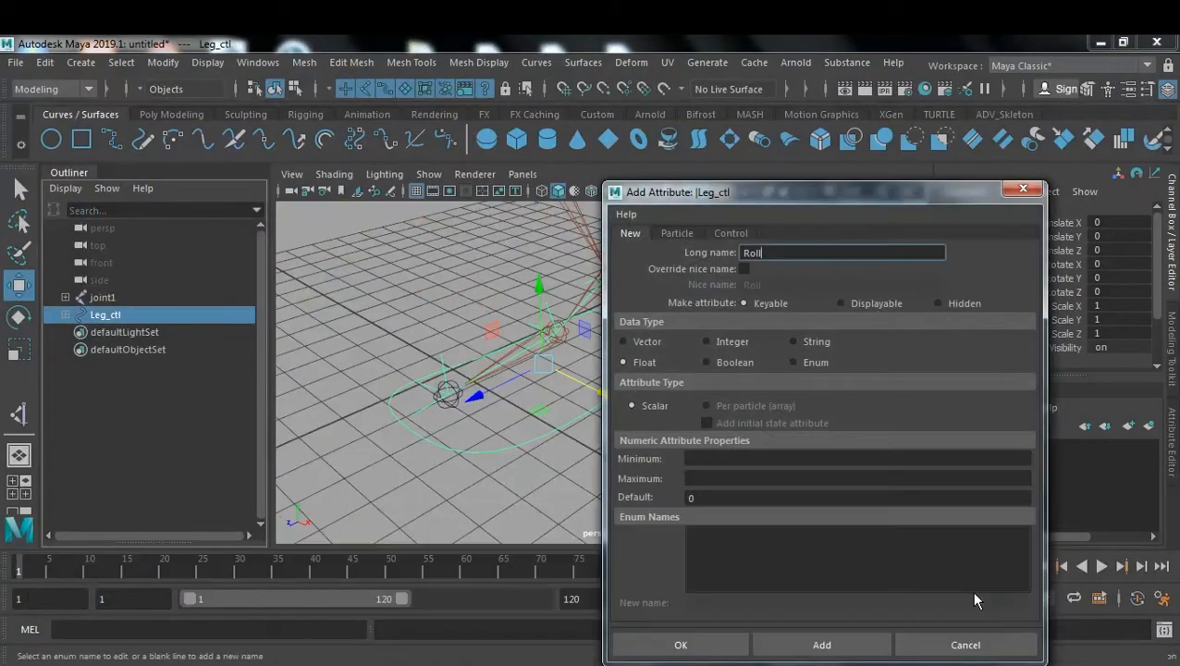
click(745, 457)
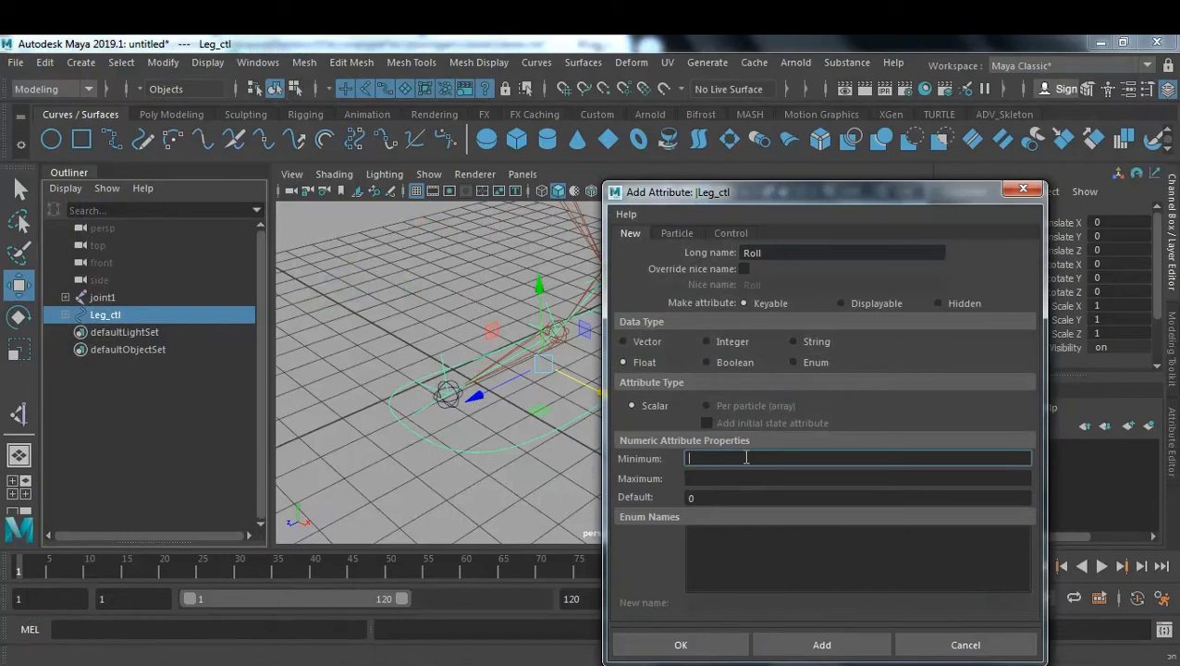
text(-10)
click(703, 475)
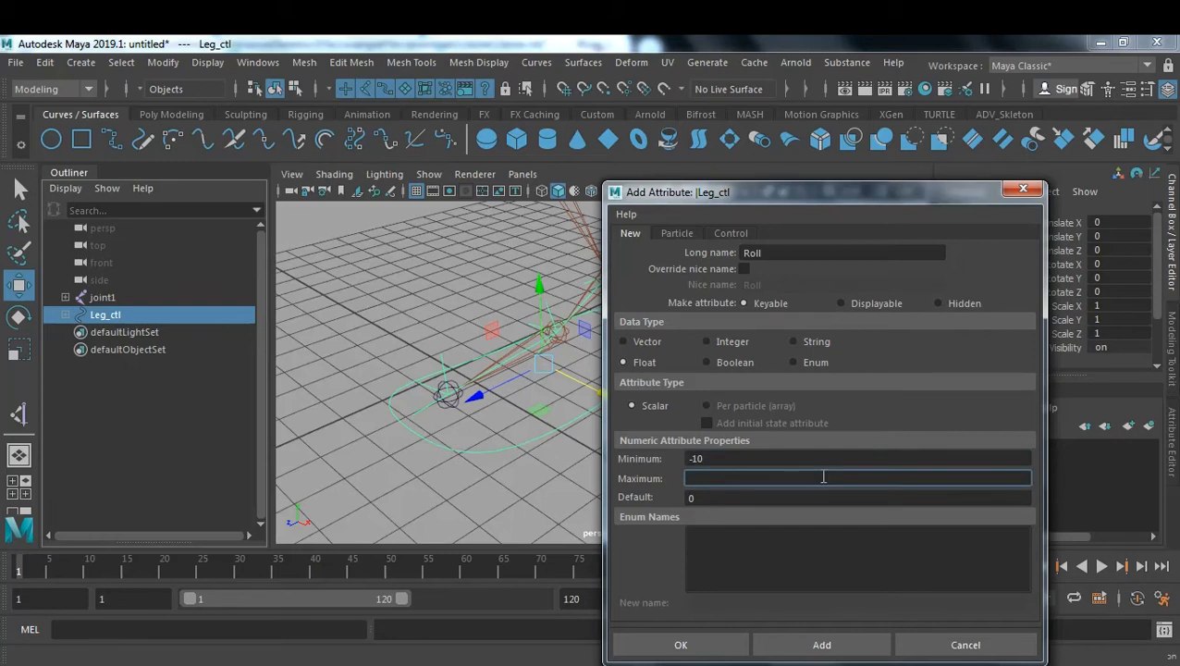
text(10)
click(789, 491)
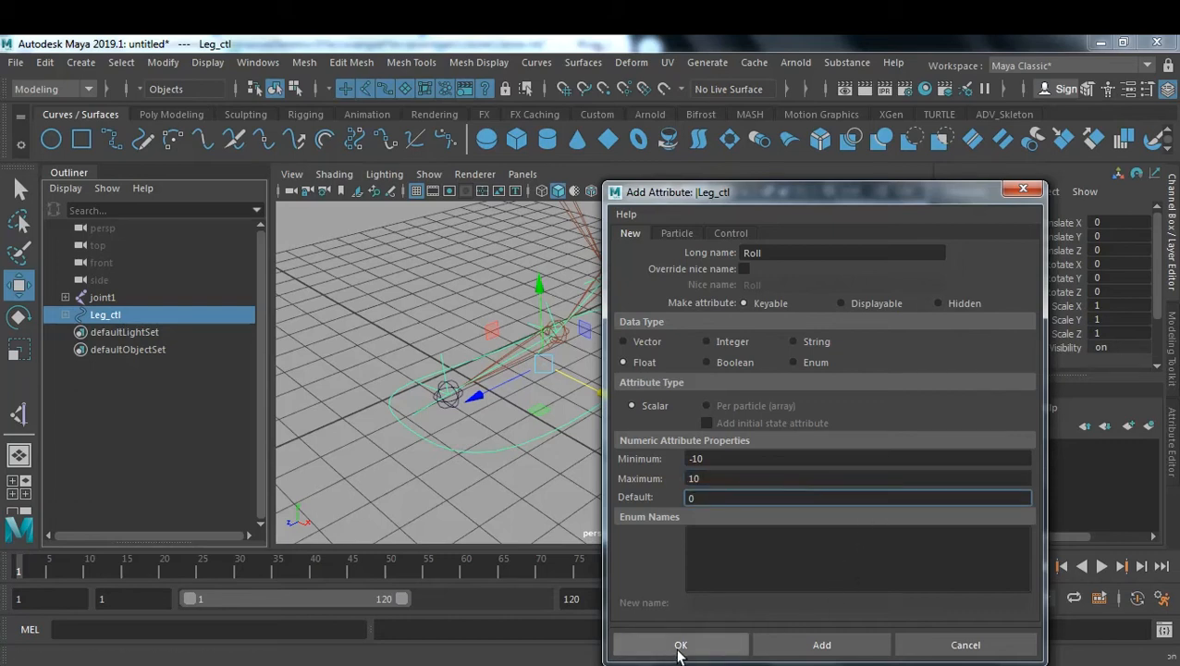
click(858, 644)
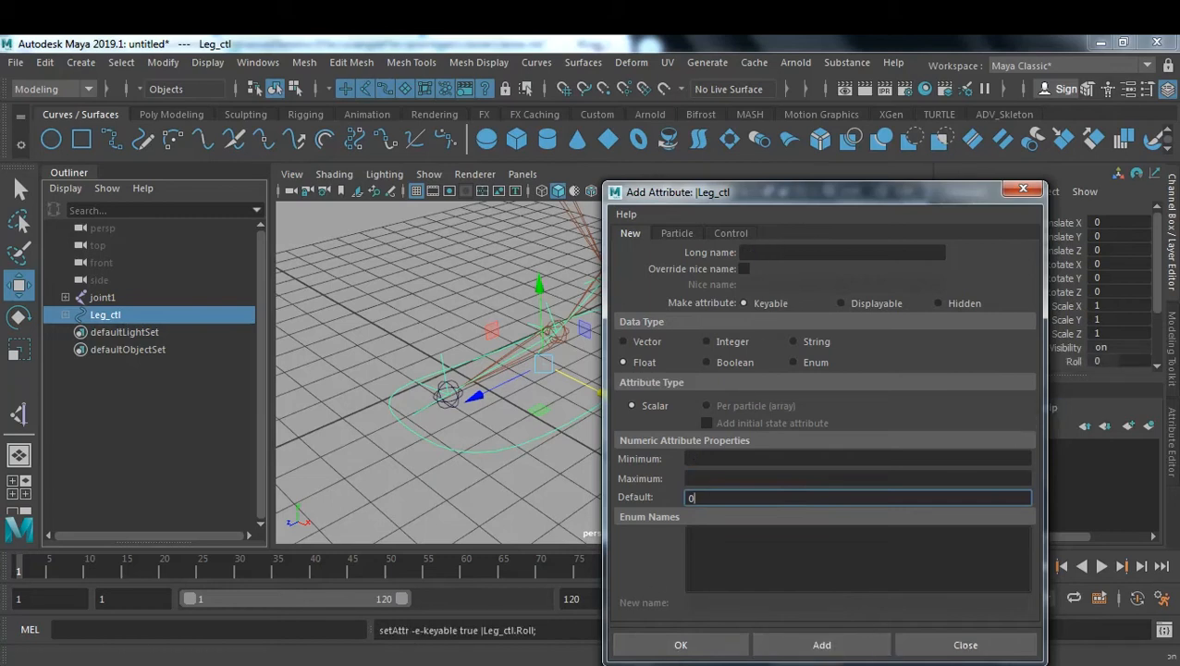
- In the clairee.mb scene, try IKLeg_L's Rock attribute at about -102.7 and -73.5, and reset it to 0
click(211, 658)
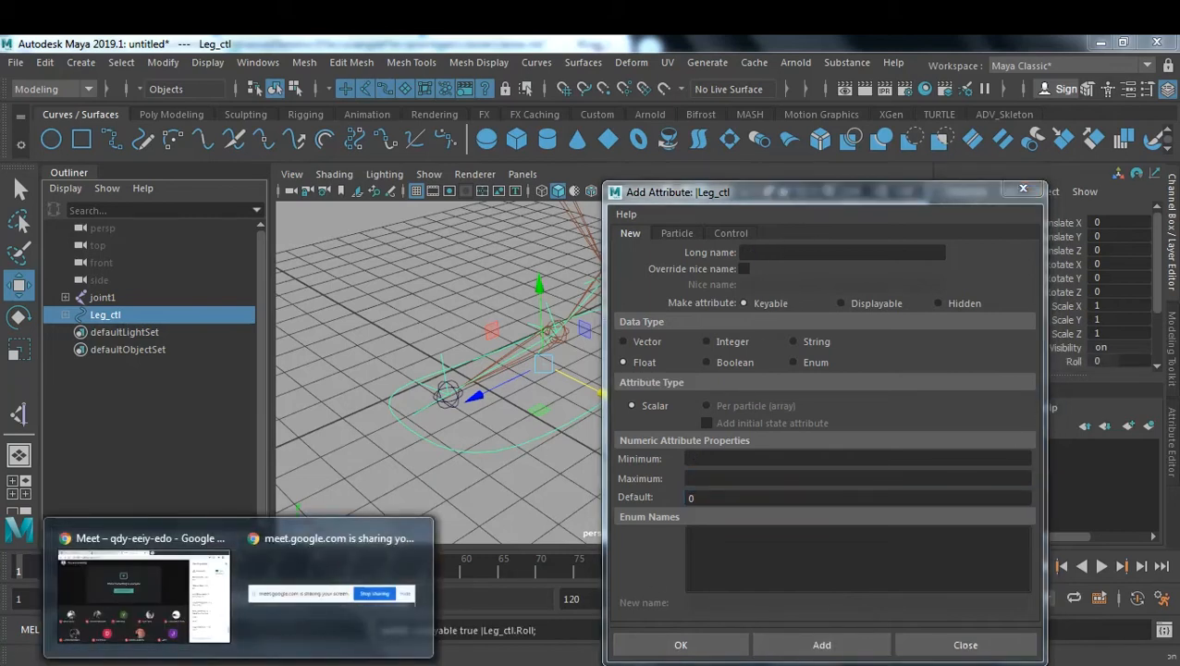
click(584, 622)
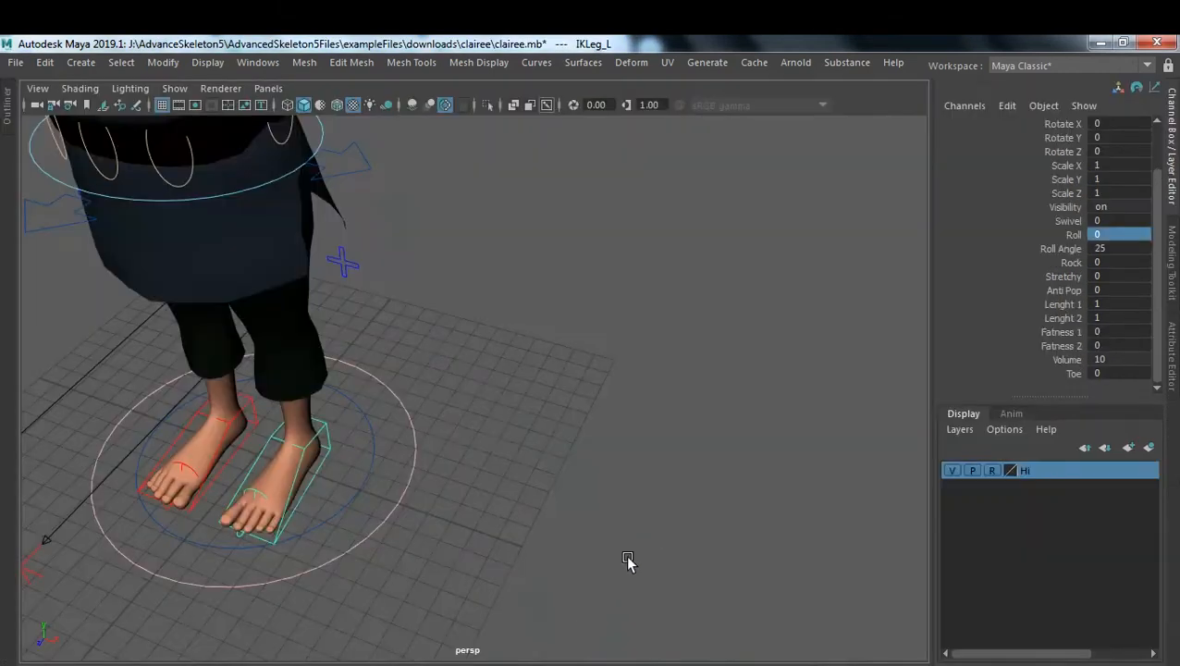
click(1068, 262)
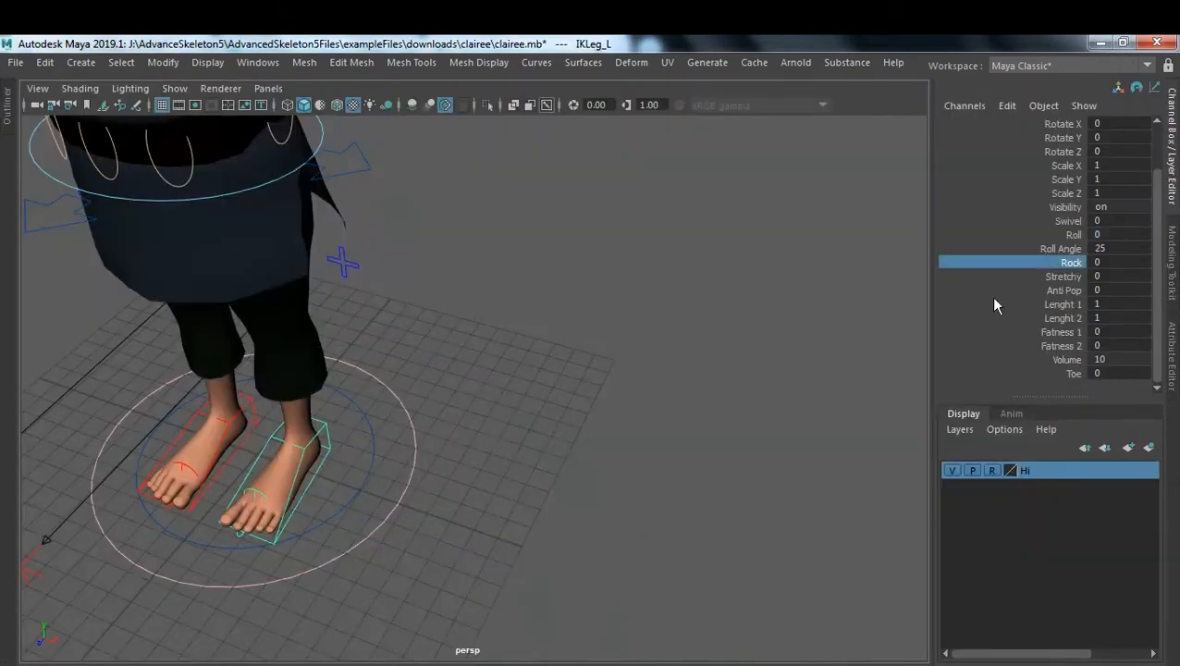
middle_drag(545, 397, 468, 429)
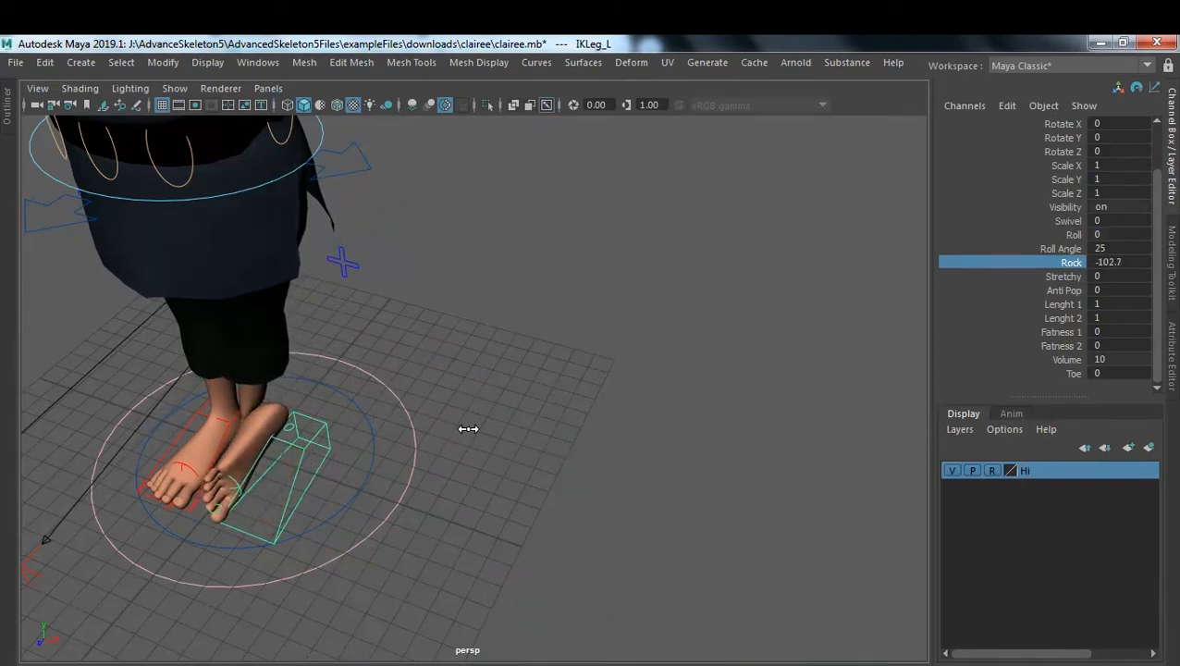
middle_drag(468, 429, 719, 500)
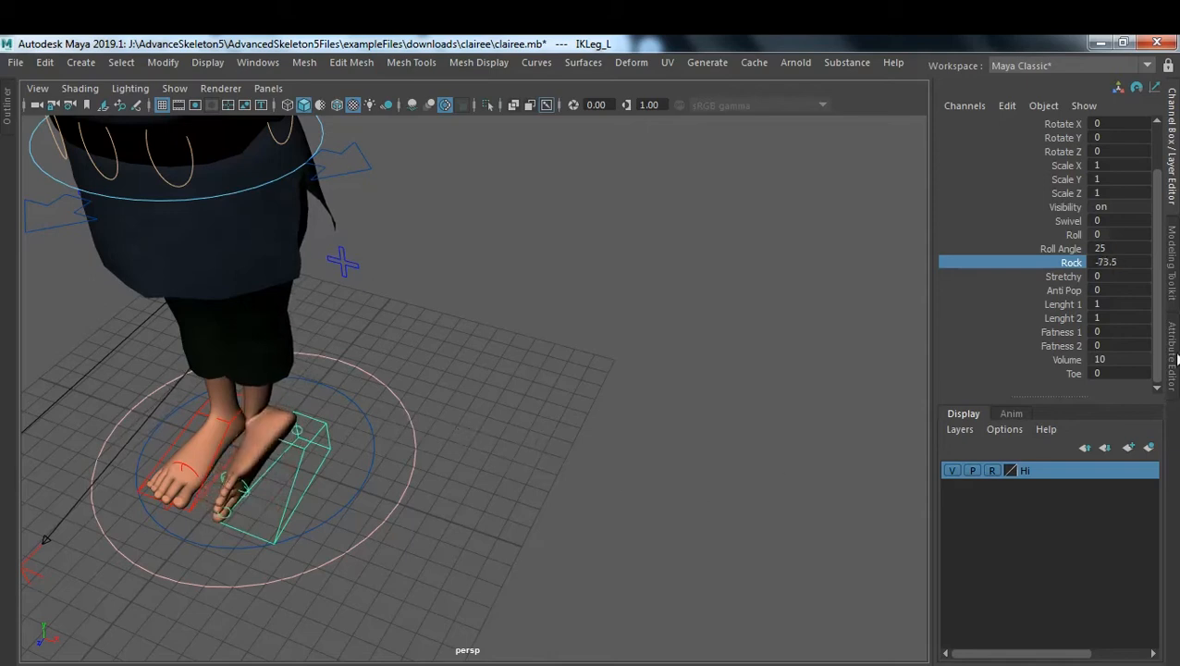
double_click(1134, 262)
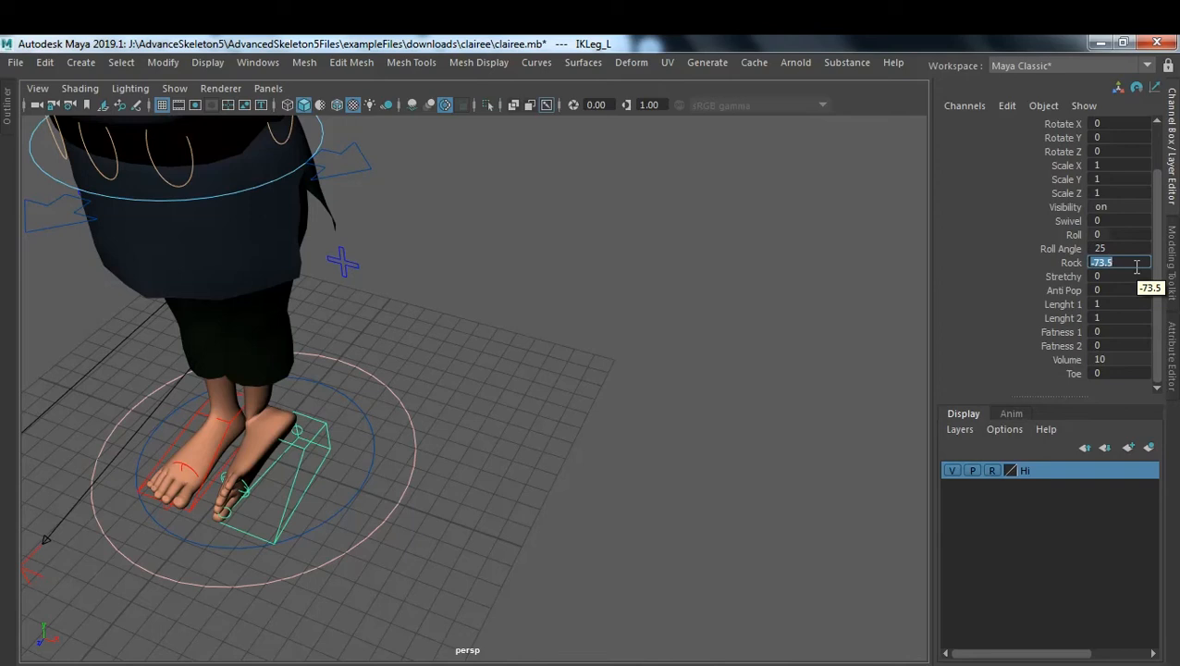
text(0)
key(Return)
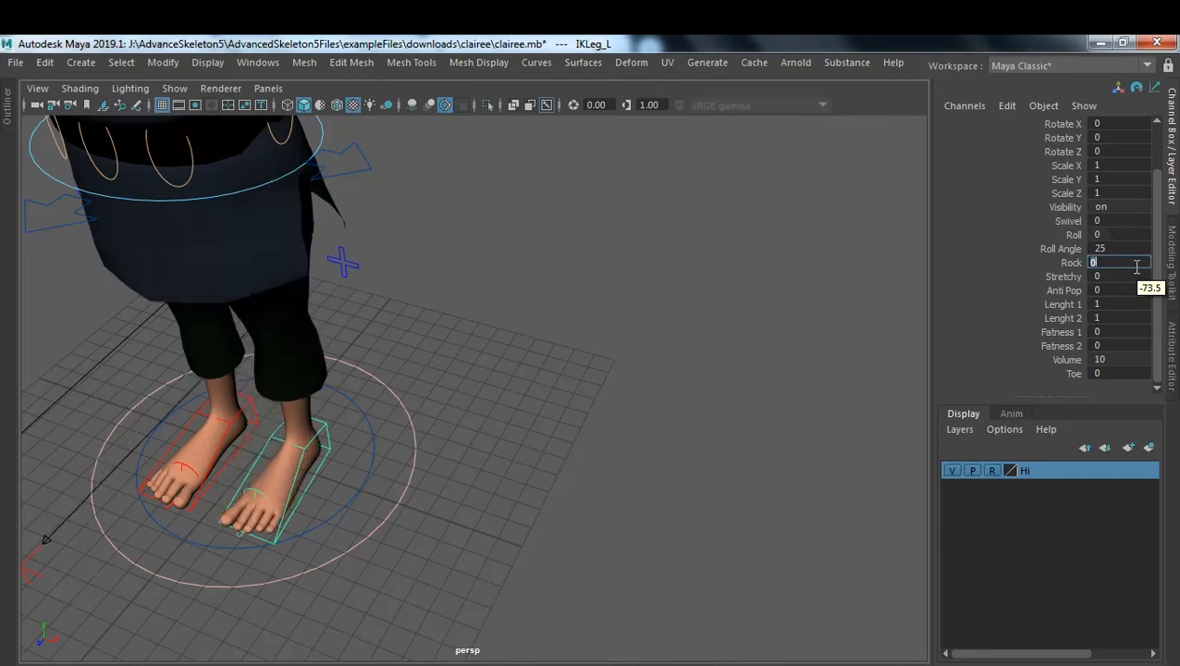
click(1135, 265)
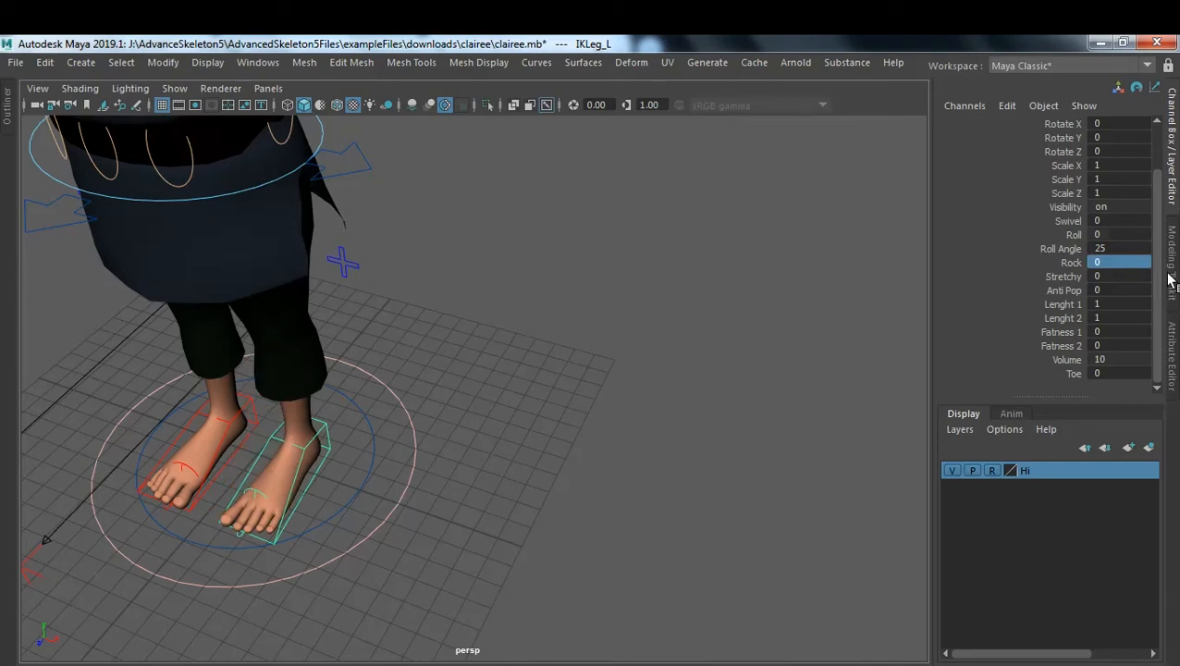
- Back in the leg rig scene, add a Rock attribute to Leg_ctl with minimum -10 and maximum 10, and close the dialog
mouse_move(1127, 265)
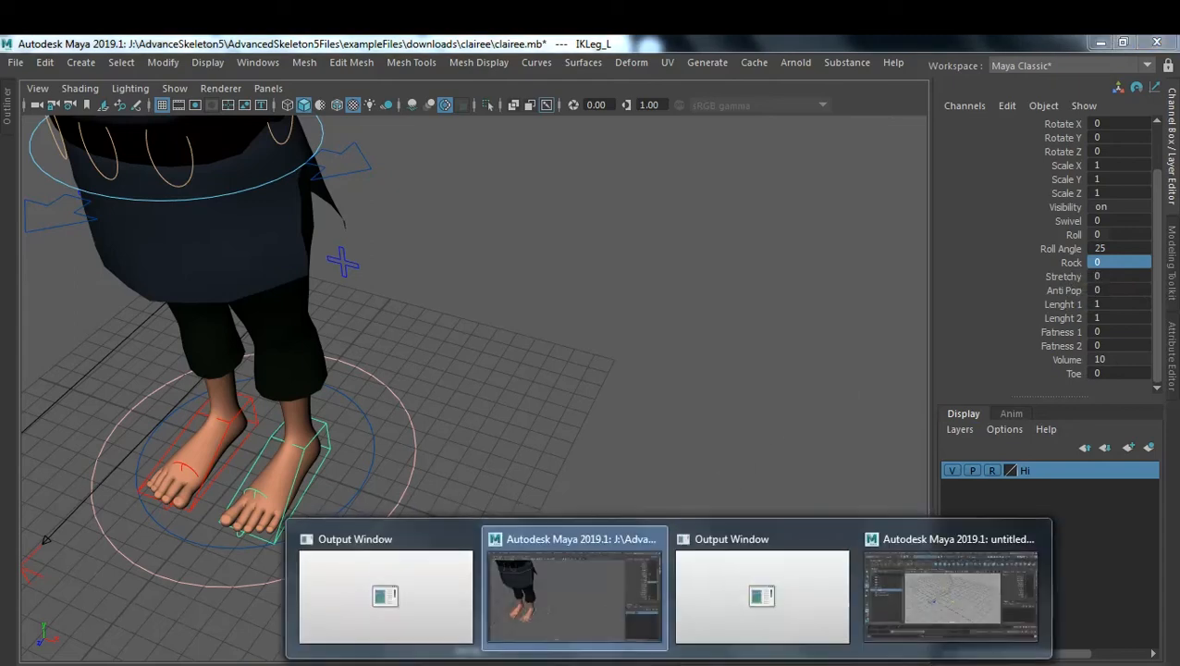
click(886, 588)
click(770, 252)
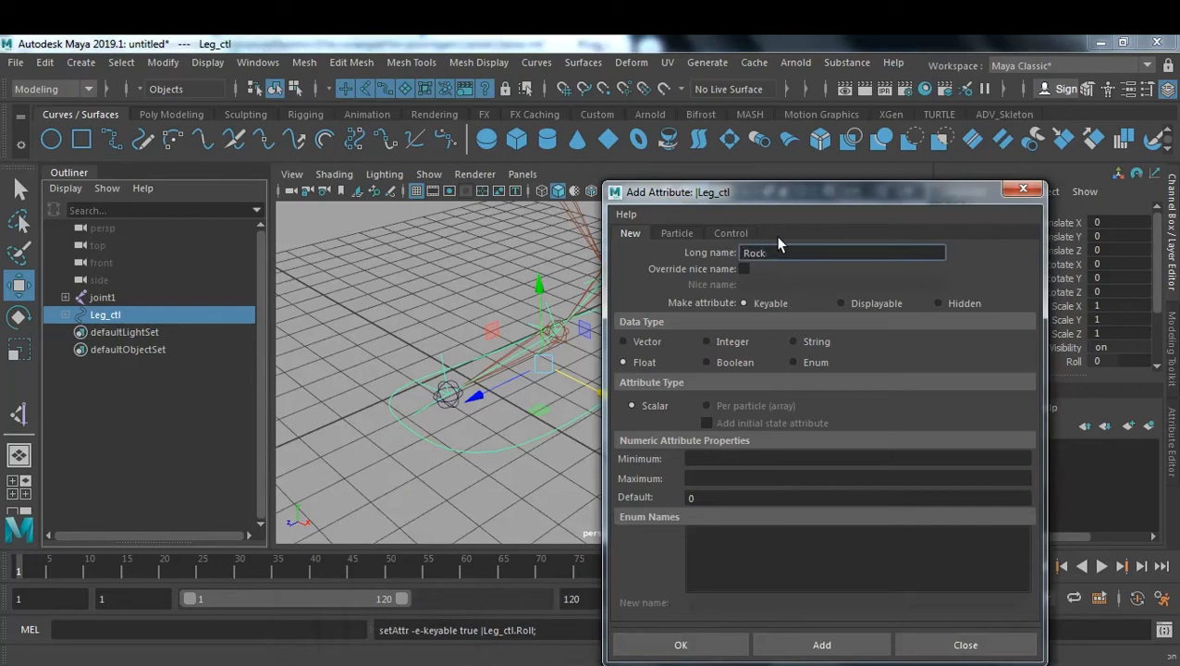
click(716, 458)
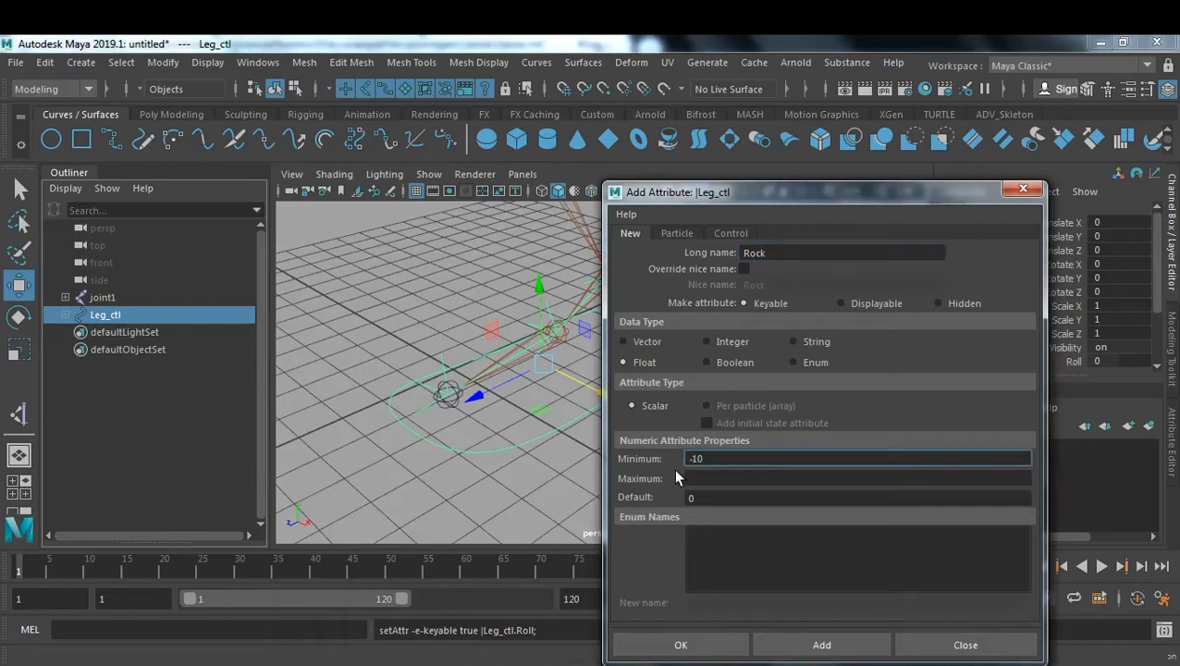
click(707, 474)
text(10)
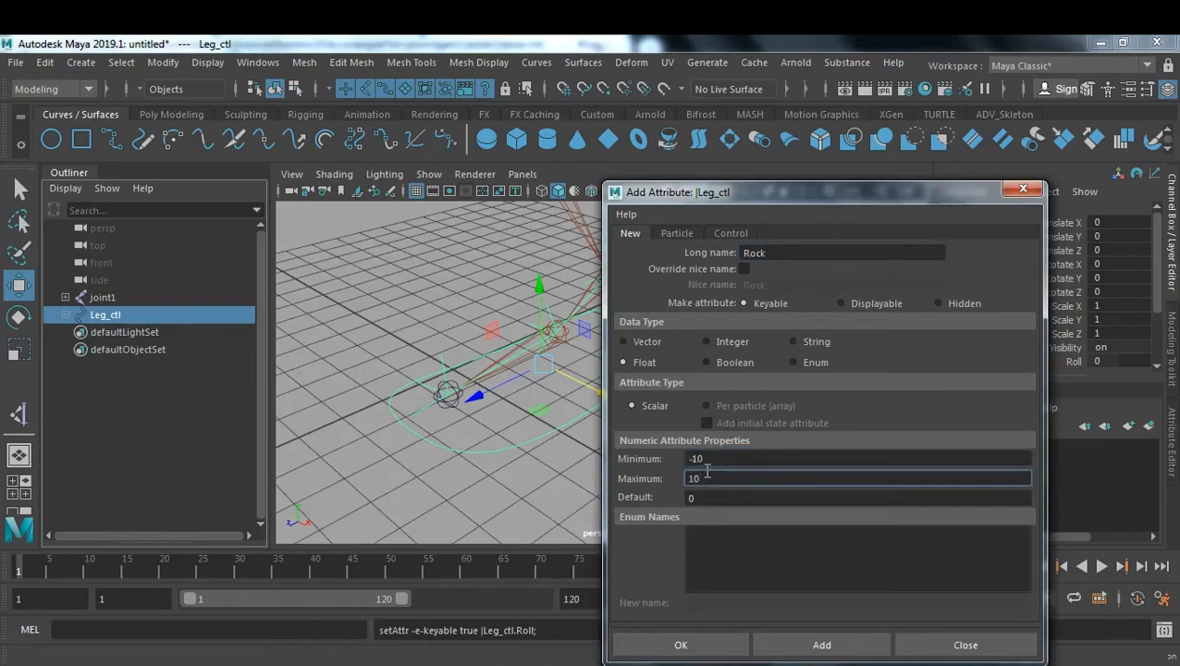
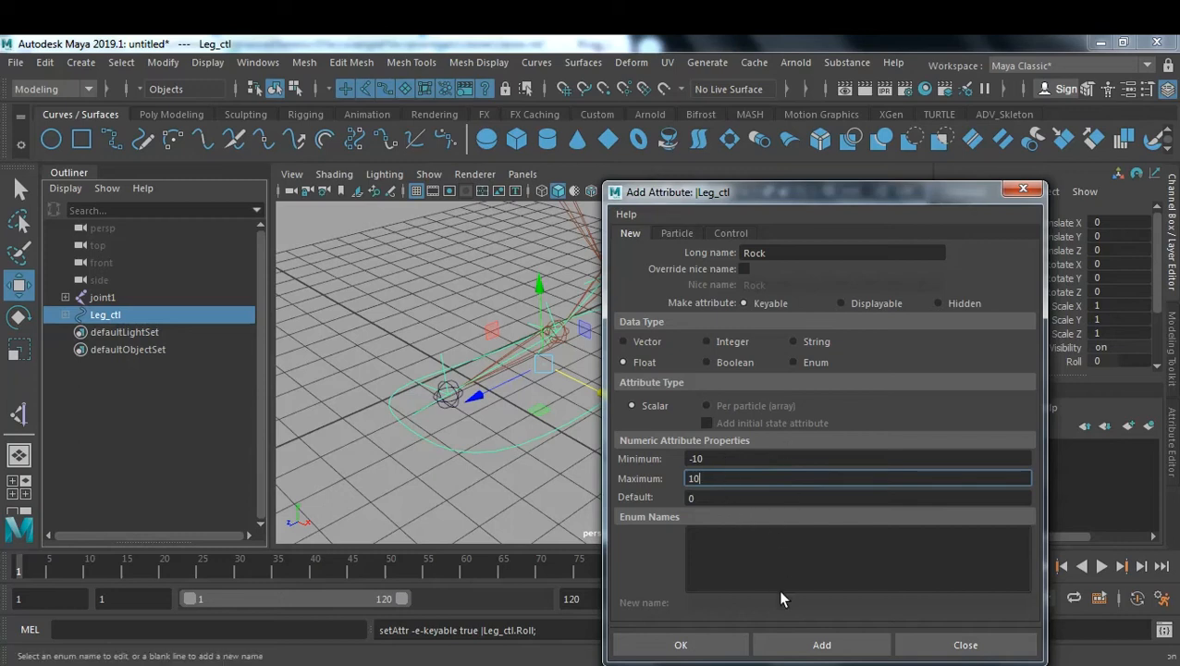
click(830, 644)
click(962, 644)
- Try Leg_ctl's Roll and Rock attributes at -10 and reset each to 0
scroll(1109, 333, down, 2)
click(1073, 324)
middle_drag(707, 390, 614, 410)
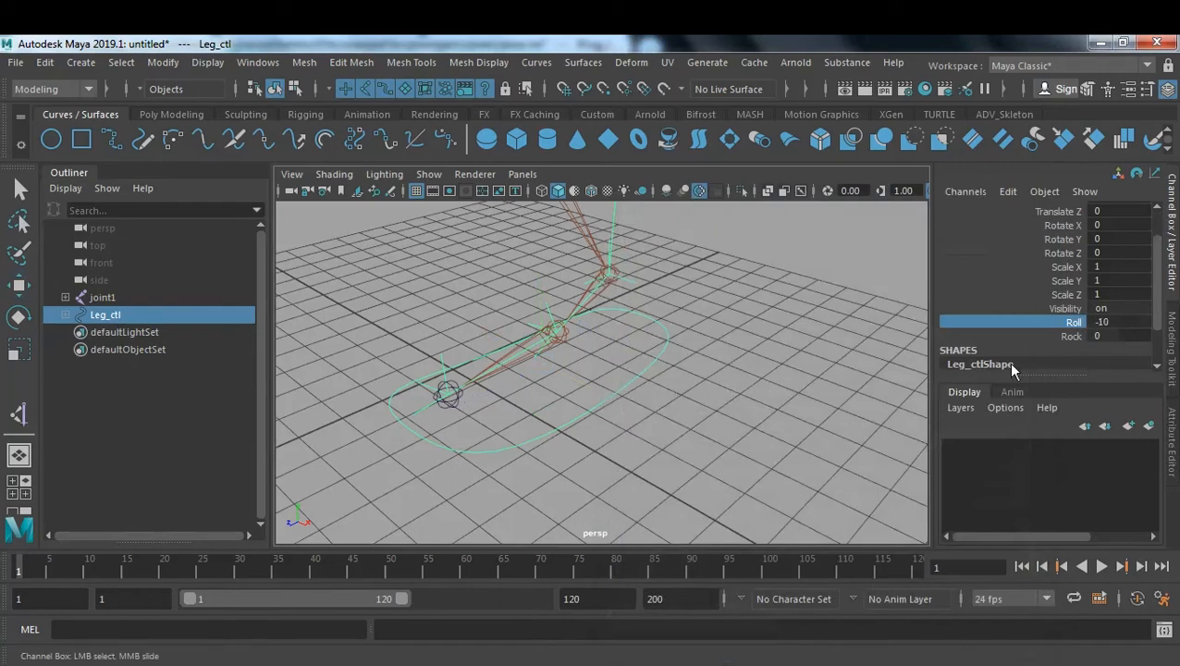
double_click(1109, 323)
text(0)
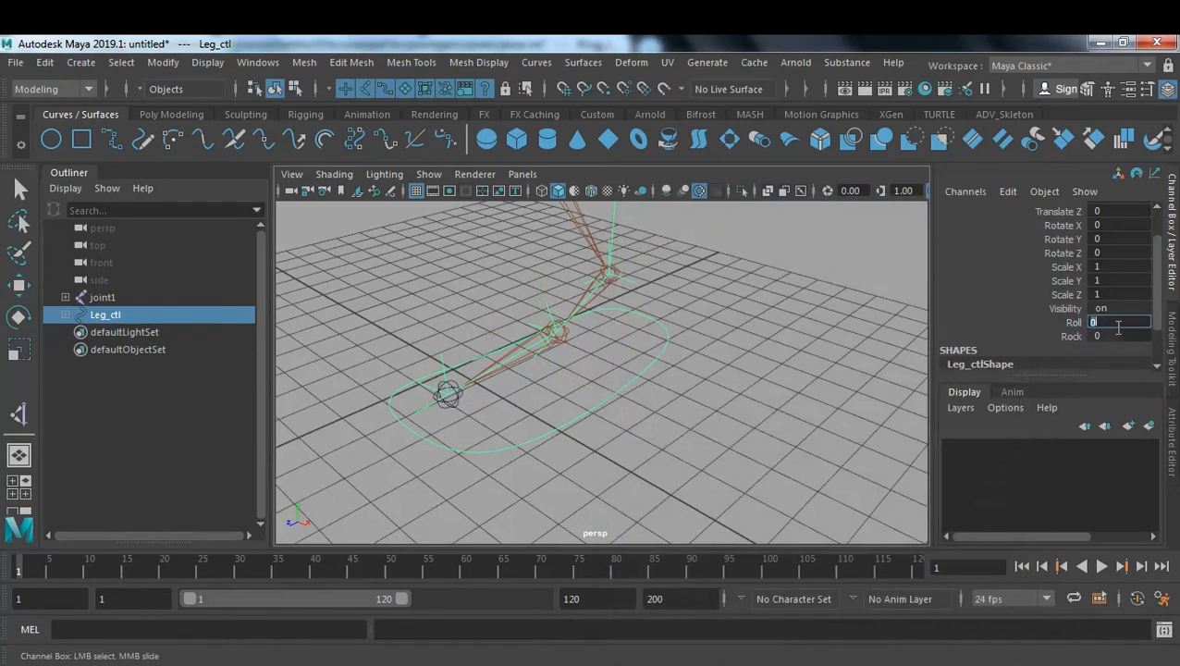
click(1071, 336)
middle_drag(509, 443, 274, 416)
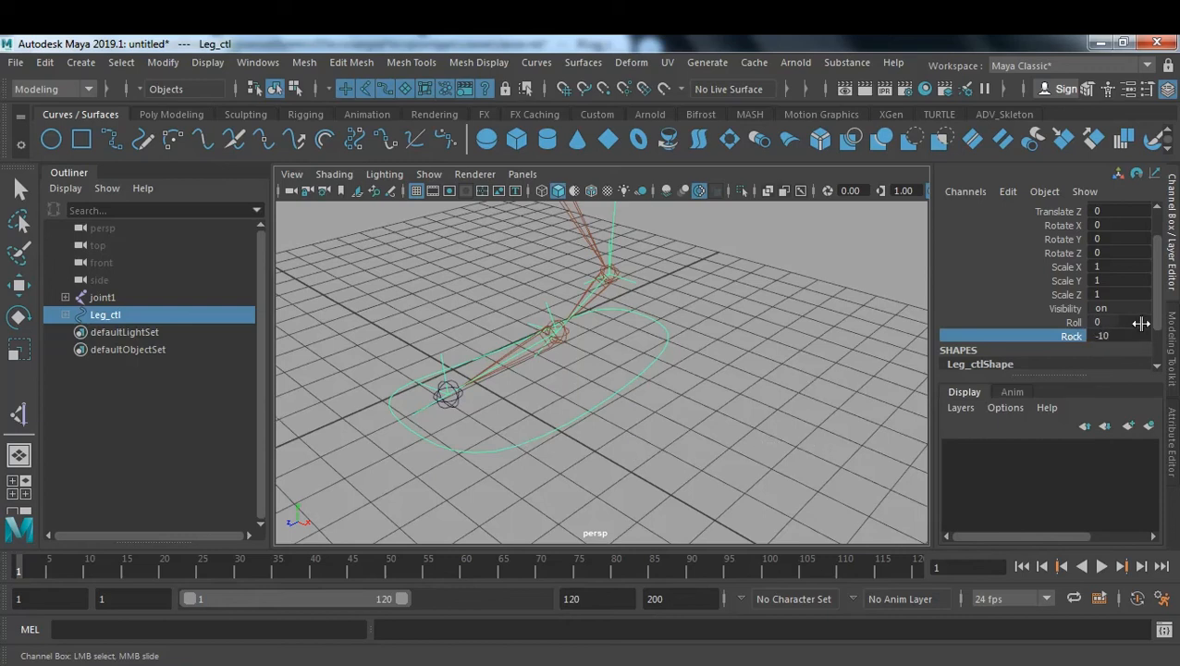
double_click(1105, 335)
text(0)
key(Return)
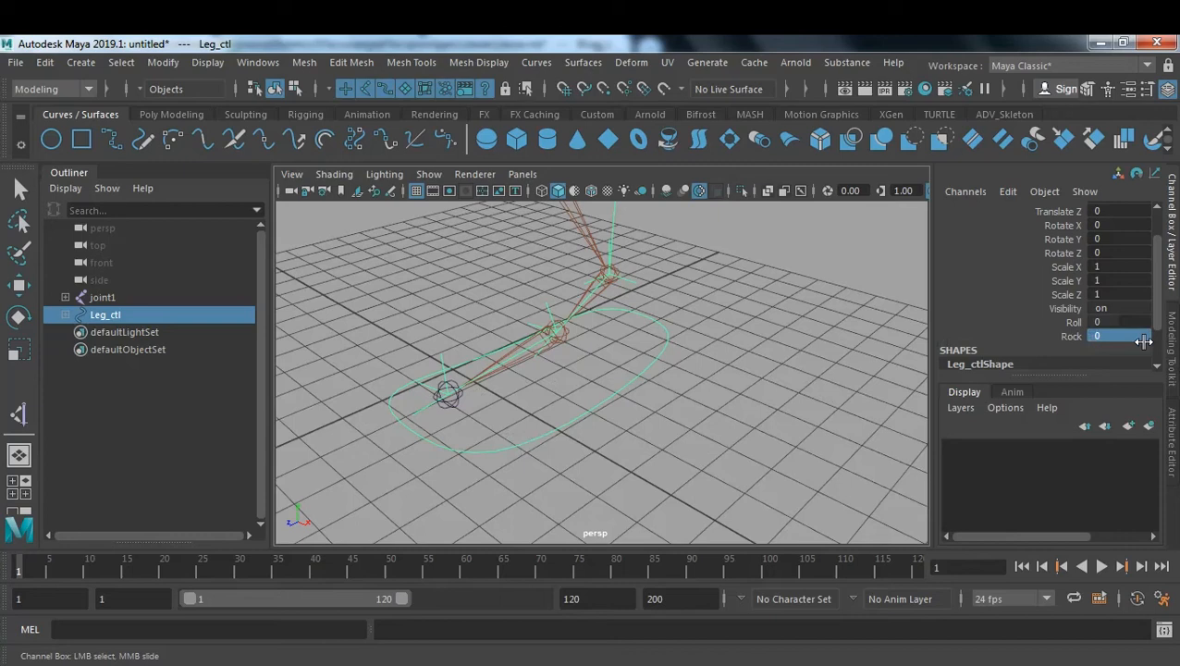
scroll(1060, 277, up, 1)
scroll(1081, 278, down, 1)
scroll(1079, 277, up, 1)
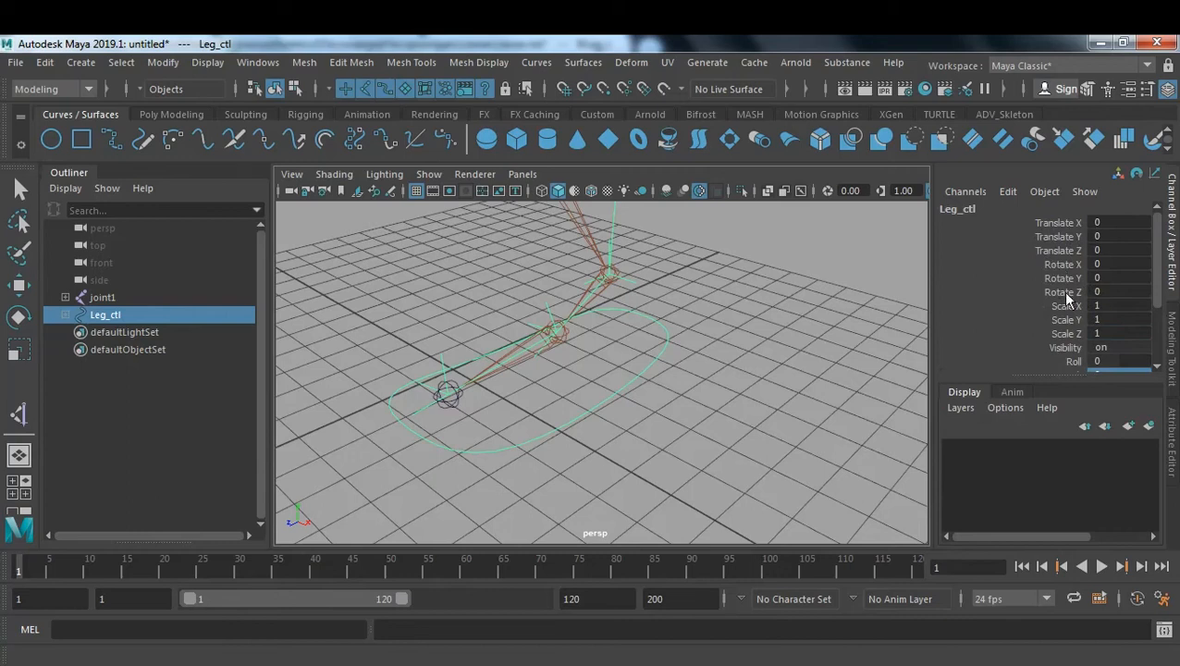
scroll(1069, 299, down, 1)
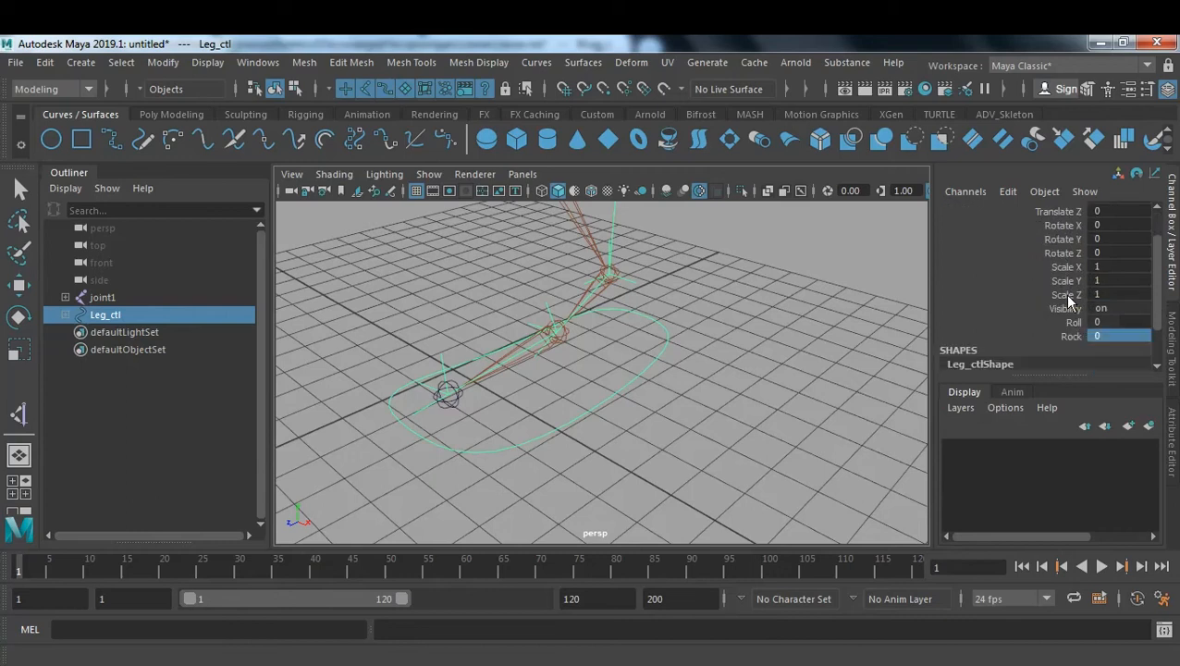
click(1076, 348)
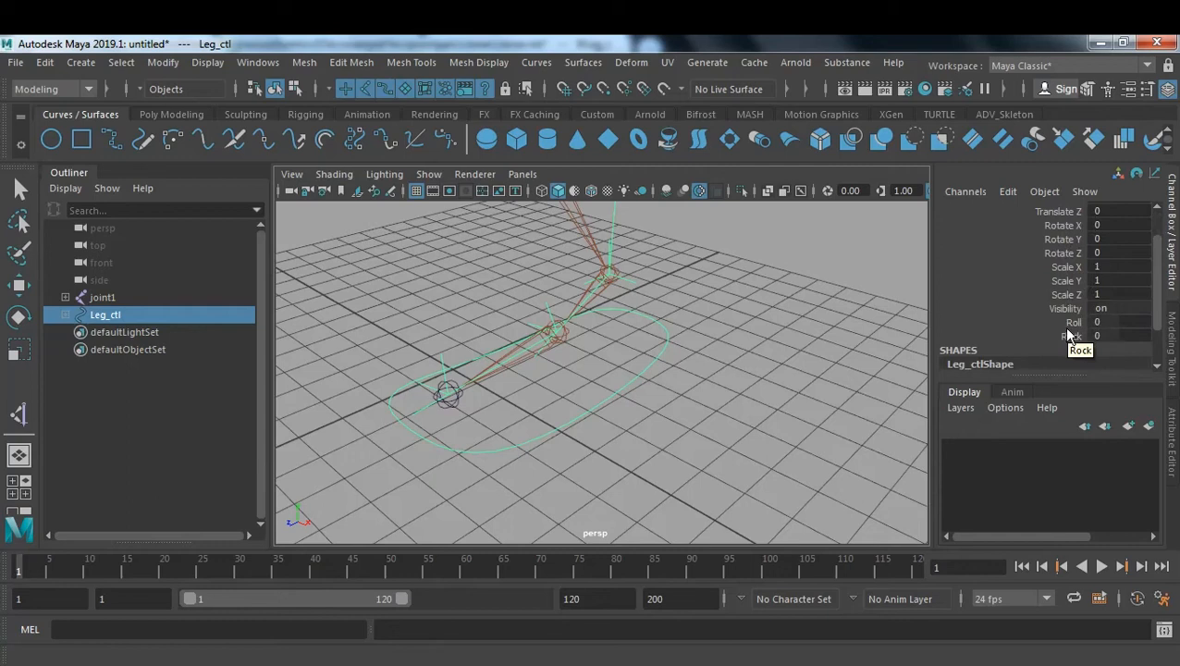
- Show Leg_ctl's move manipulator, compare its pivot position with IKLeg_L's in the clairee.mb scene, and return to the leg rig scene
key(w)
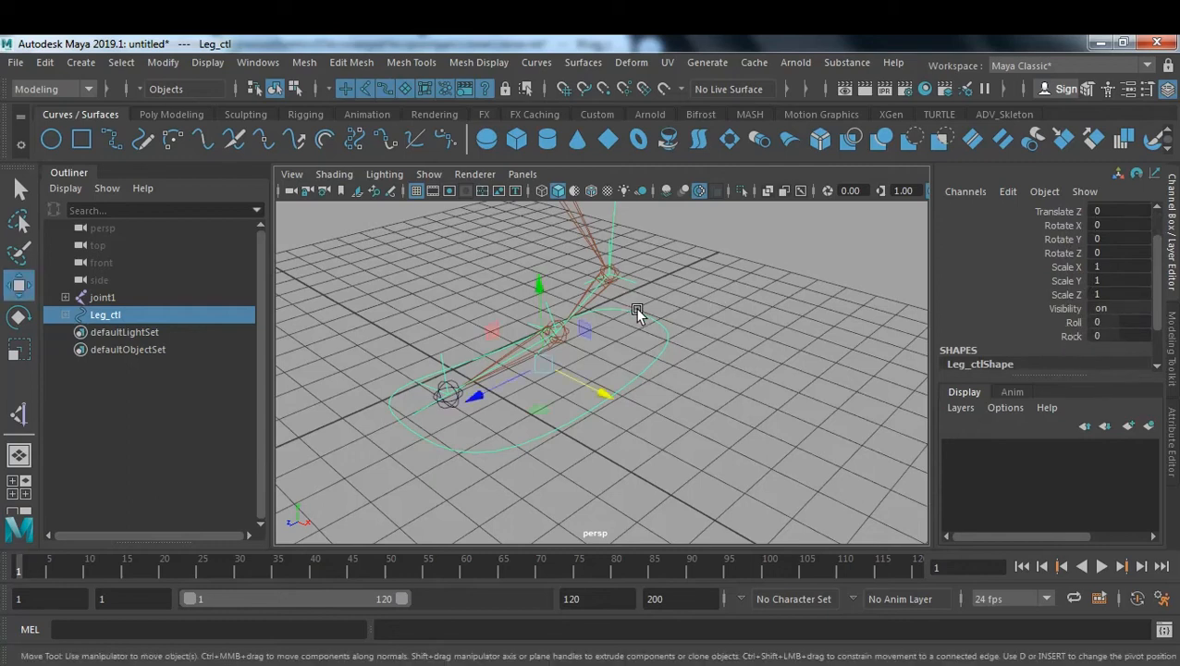
click(637, 309)
alt+drag(699, 353, 801, 412)
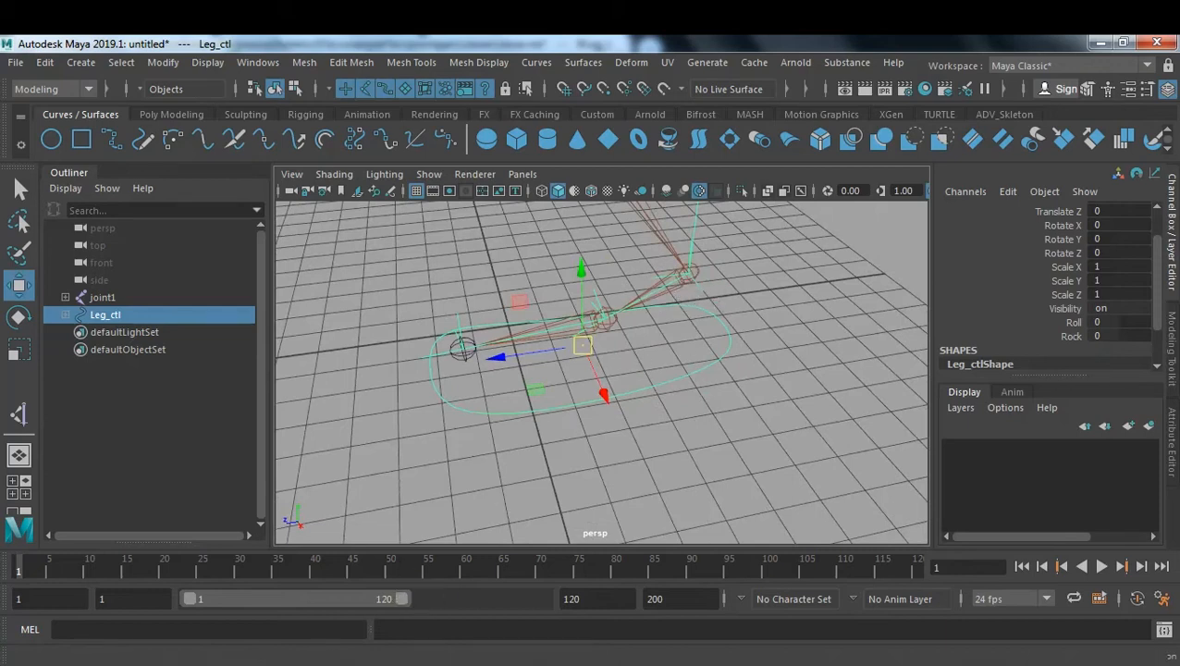
mouse_move(581, 633)
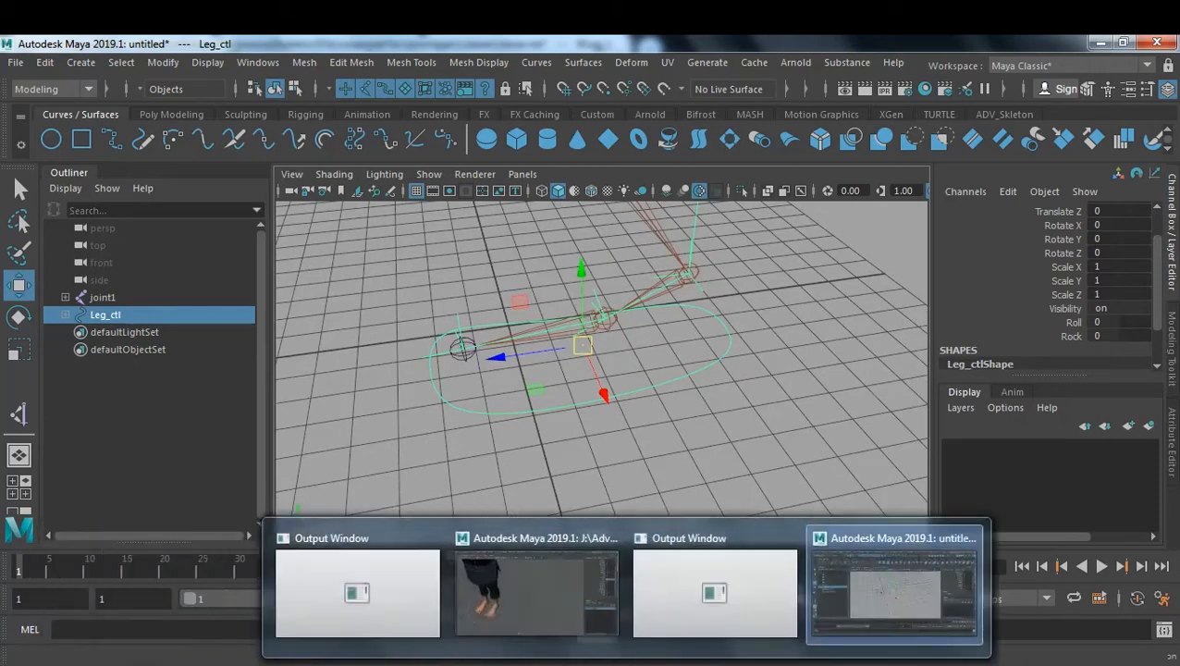
click(581, 633)
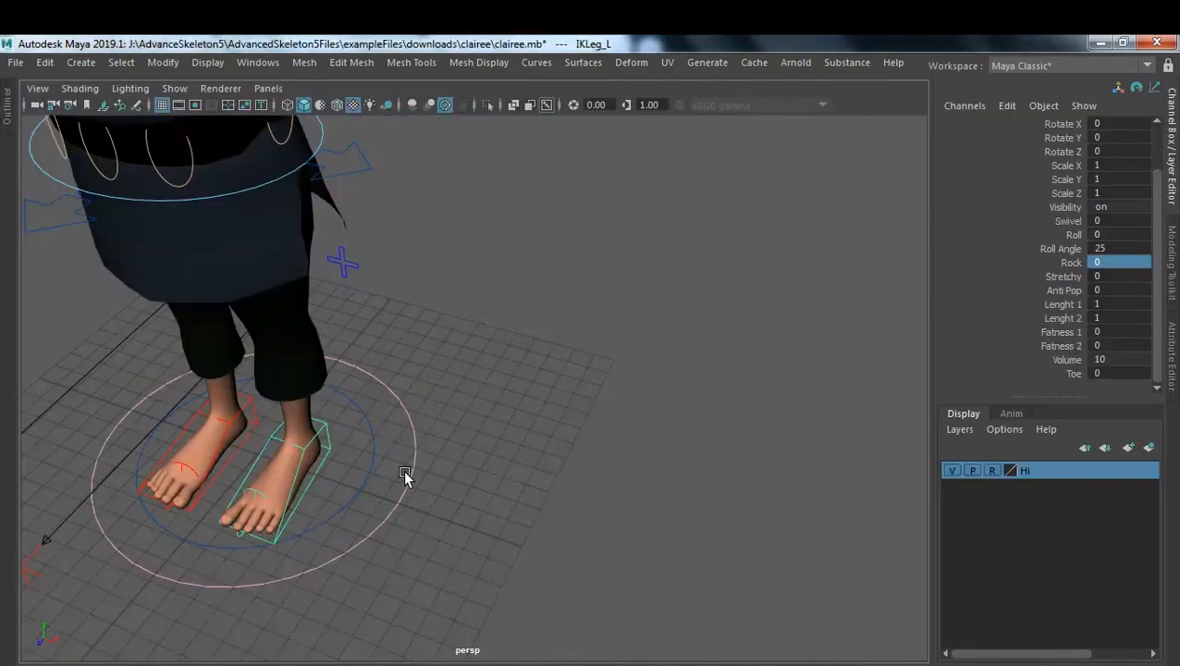
key(w)
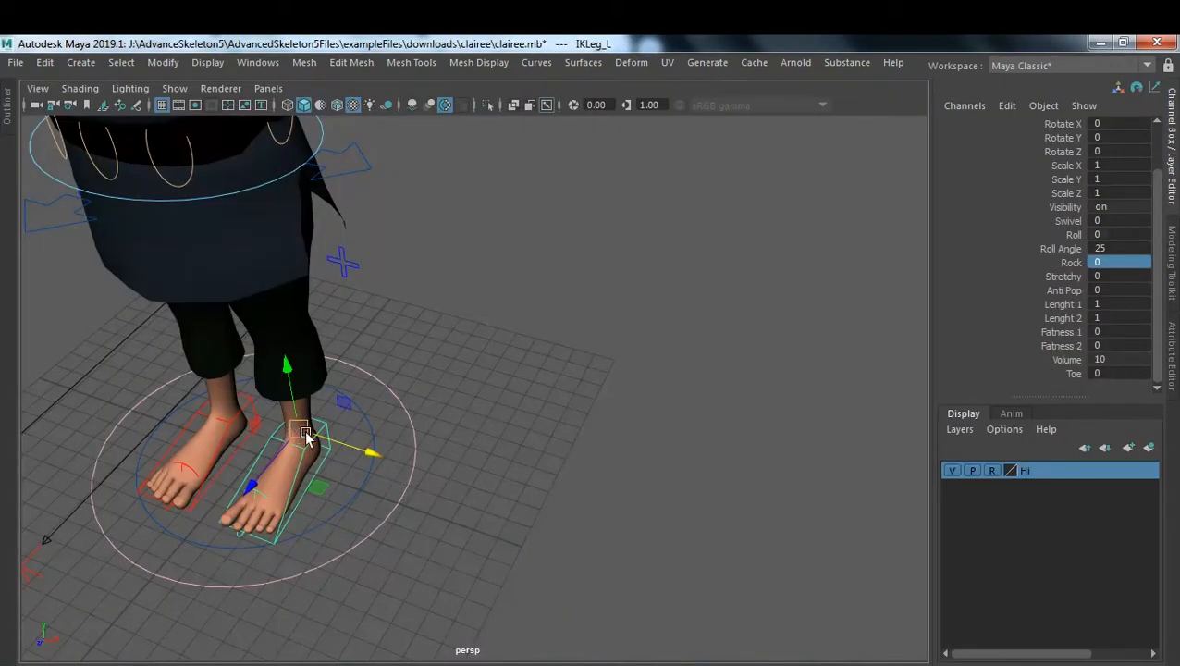
alt+drag(308, 436, 427, 555)
click(427, 549)
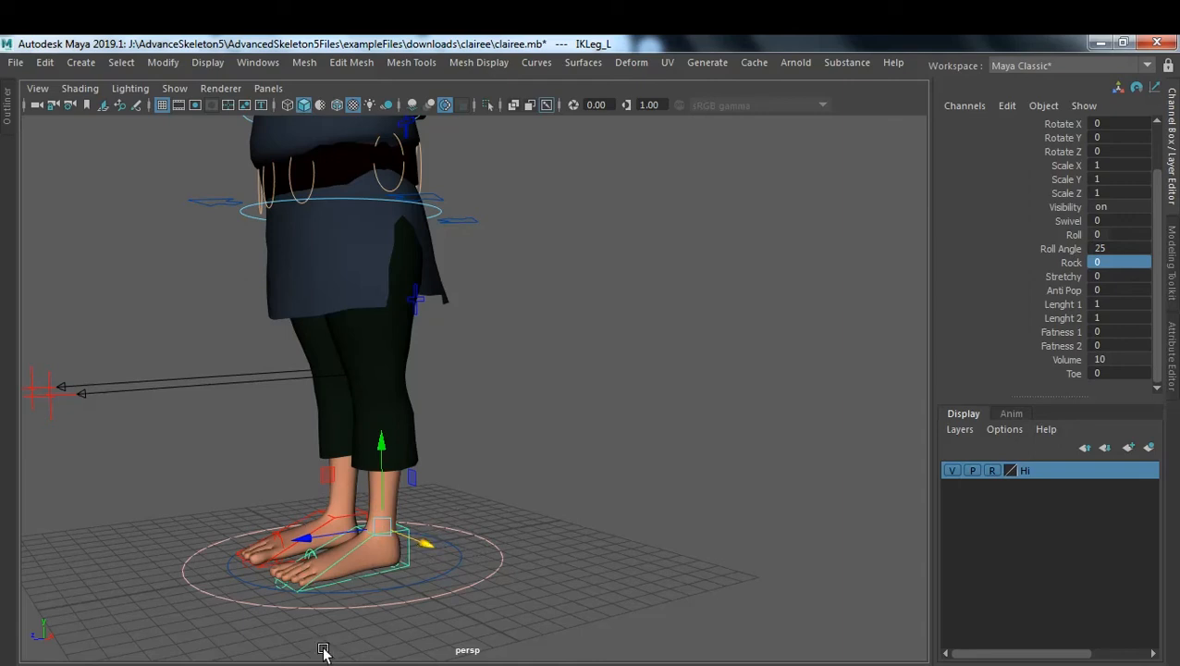
mouse_move(669, 664)
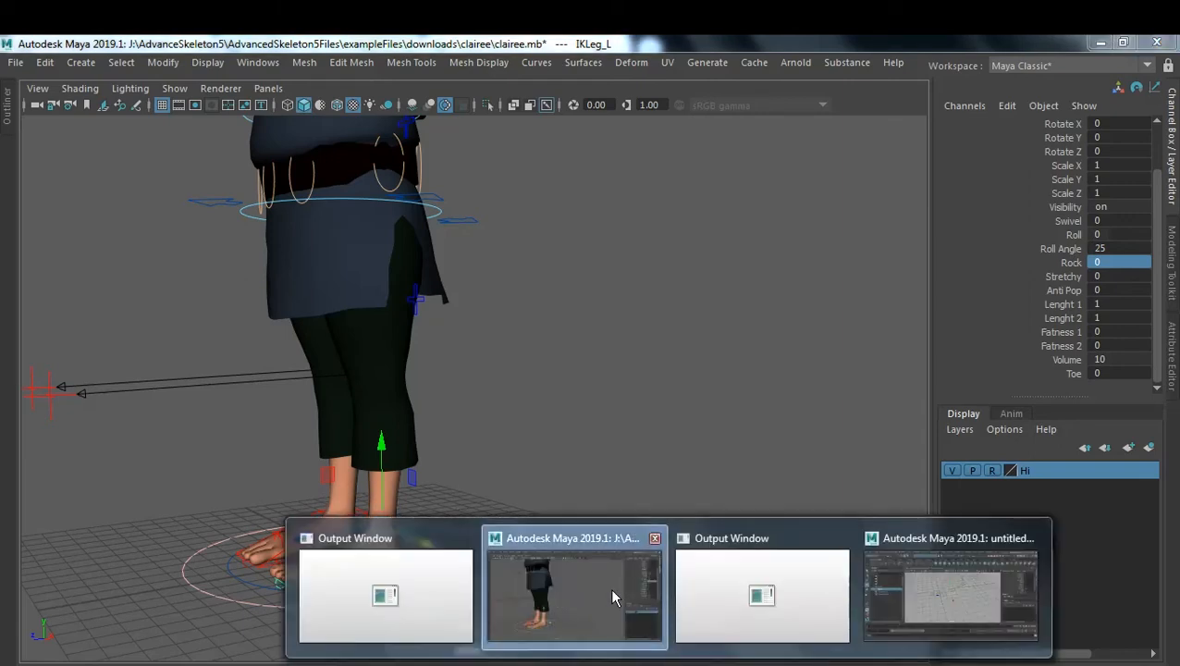
click(950, 585)
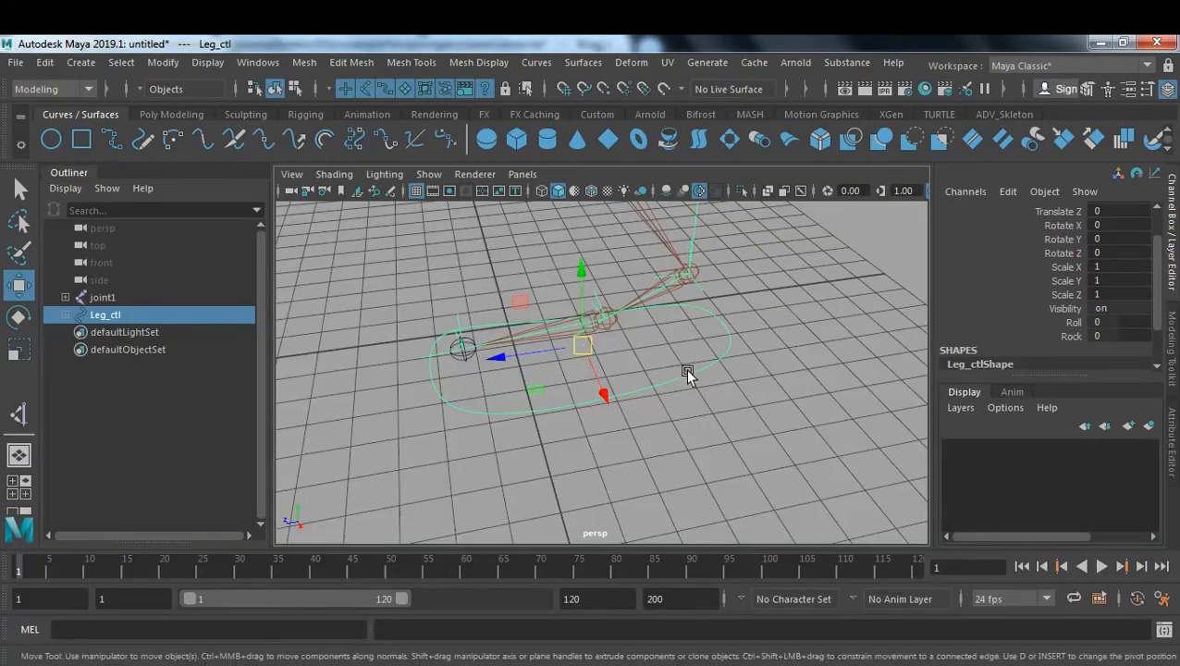
- Snap Leg_ctl's pivot onto the ankle joint and check its placement relative to the foot joints
key(d)
key(v)
drag(577, 346, 685, 271)
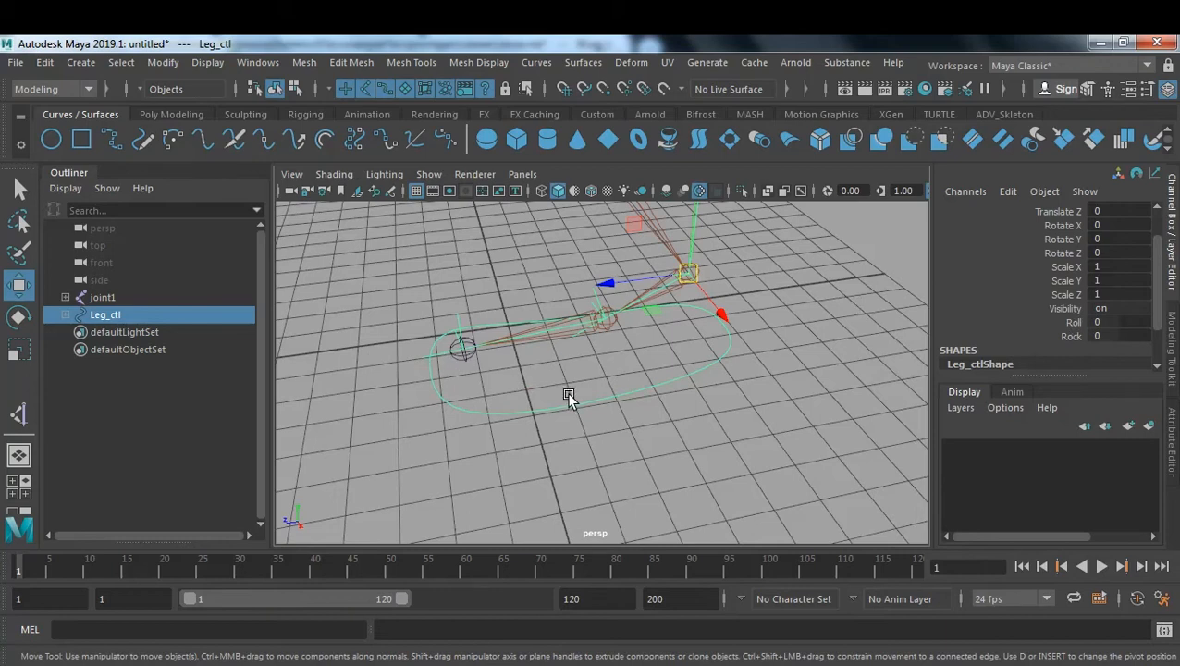
scroll(999, 340, up, 2)
scroll(999, 340, down, 2)
scroll(1001, 344, up, 2)
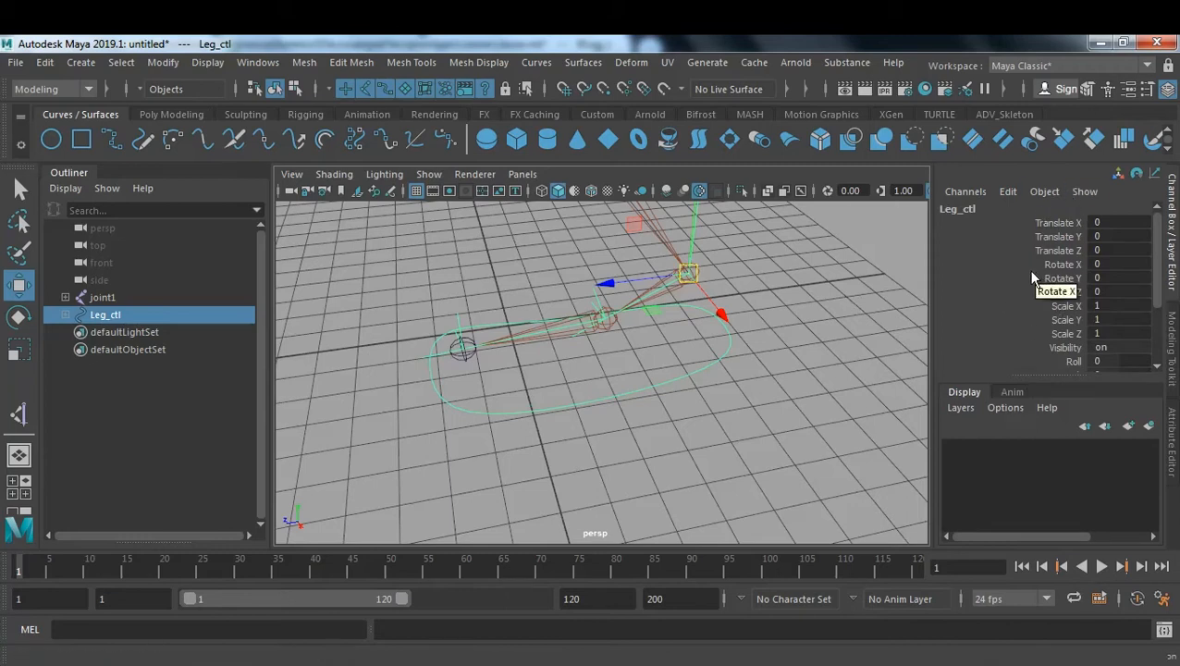
scroll(1030, 276, down, 2)
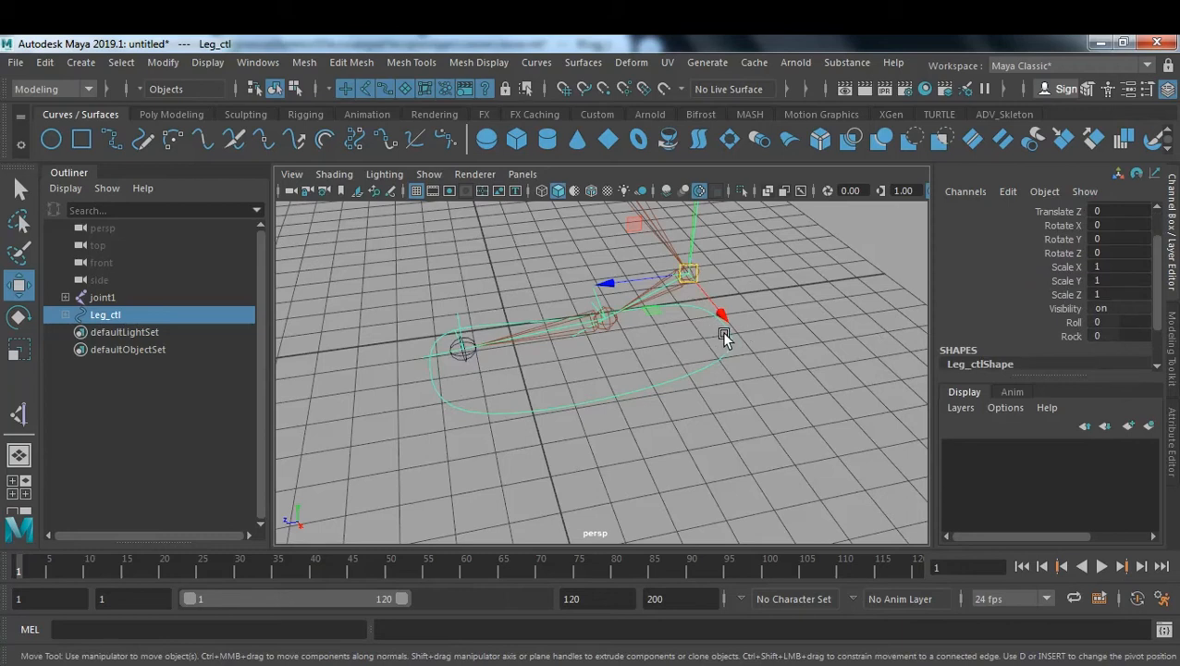
click(799, 319)
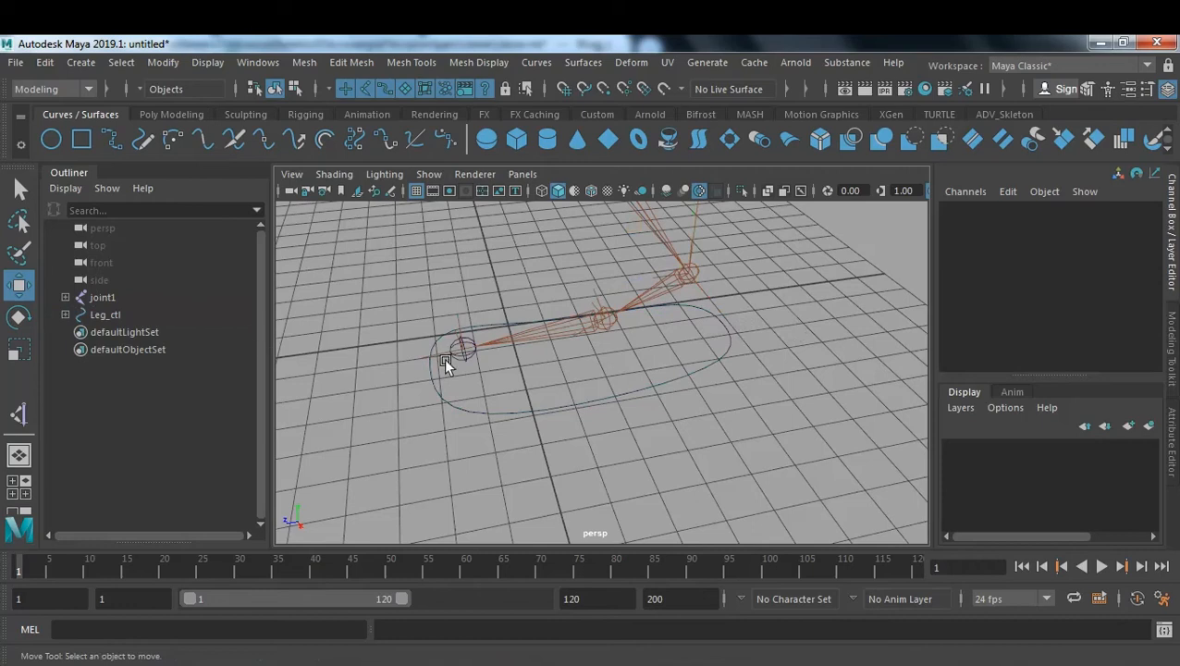
click(105, 314)
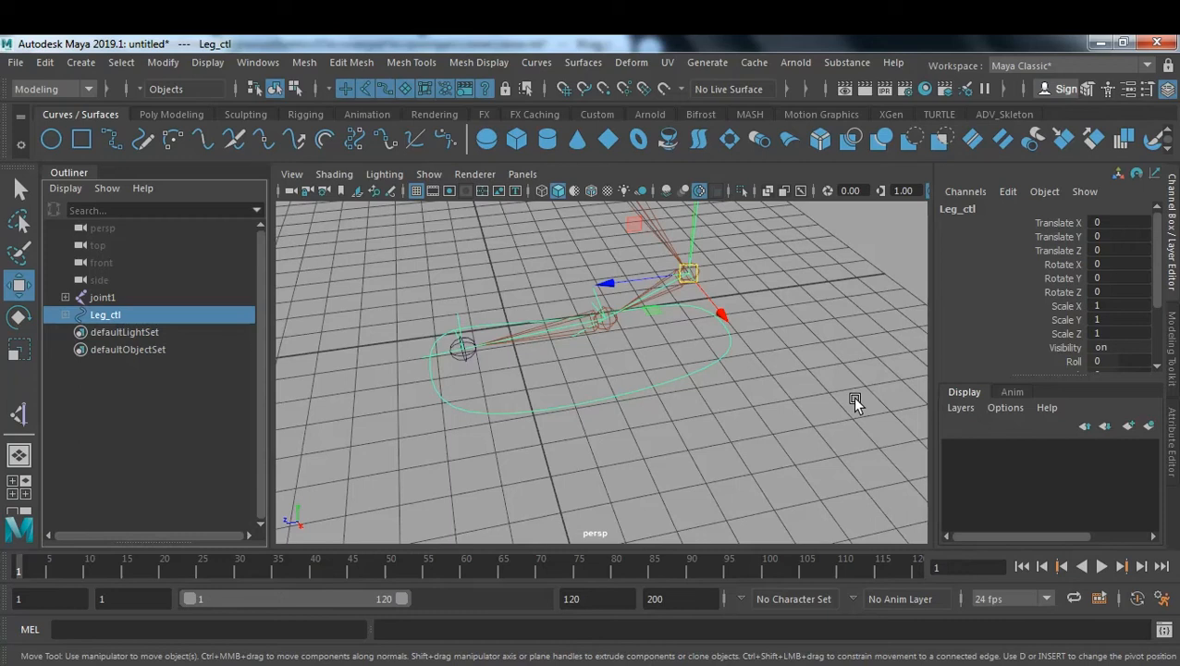
click(158, 450)
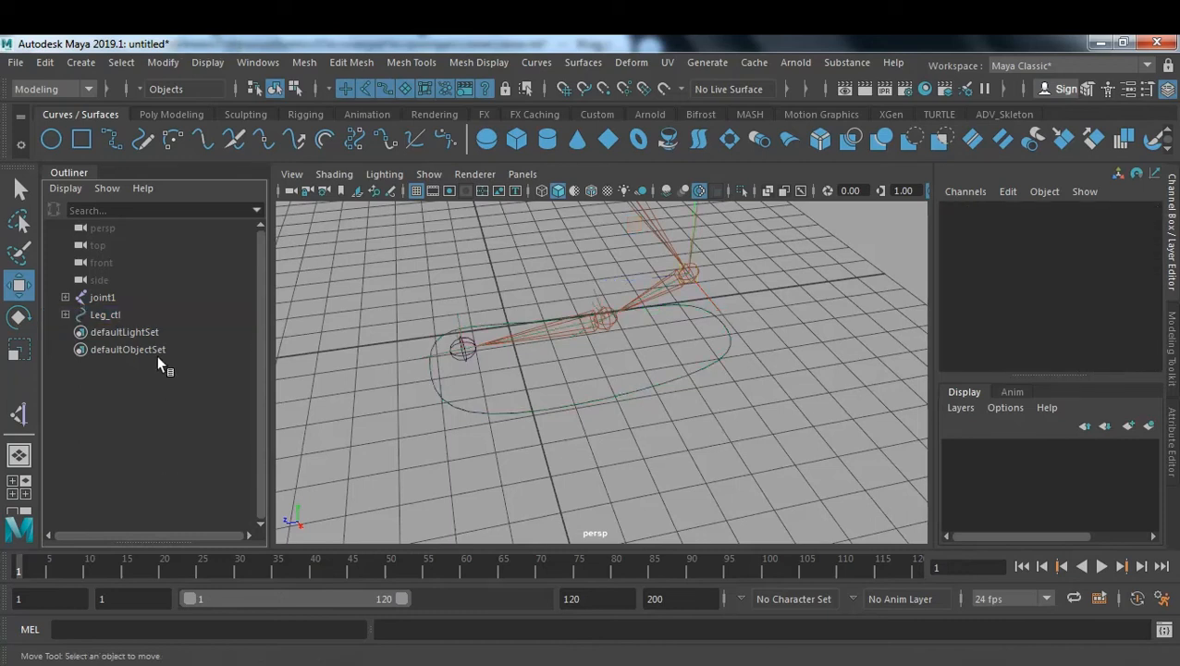
- Group Leg_ctl and snap the new group's pivot onto the toe tip joint
click(114, 316)
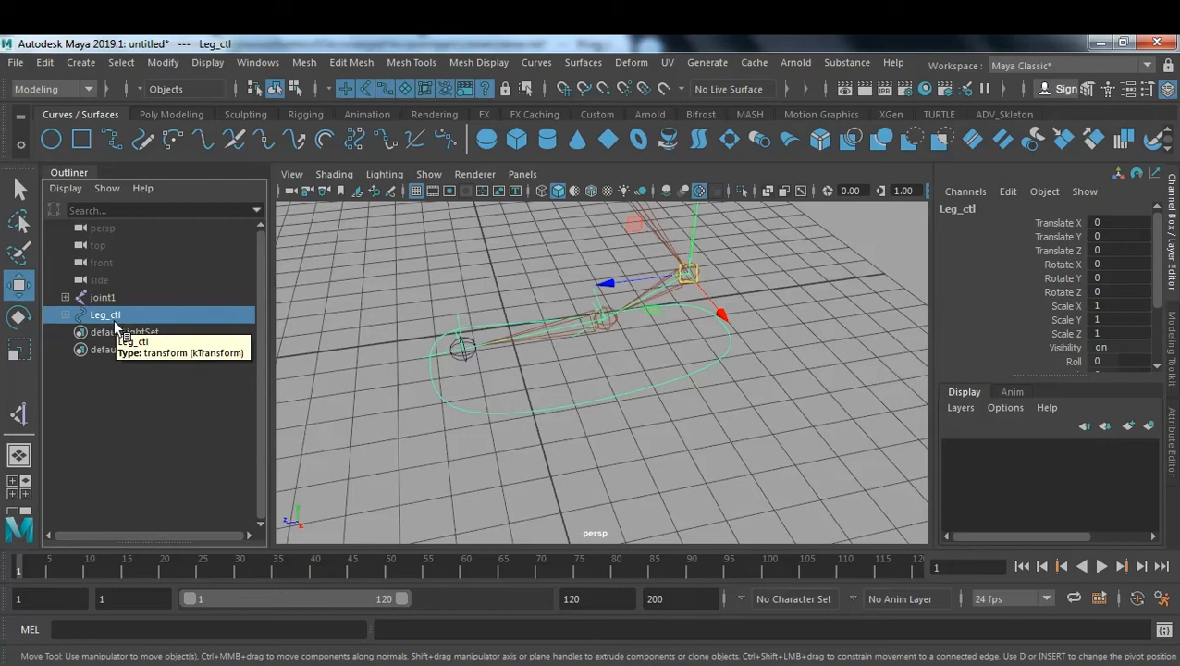
key(ctrl+g)
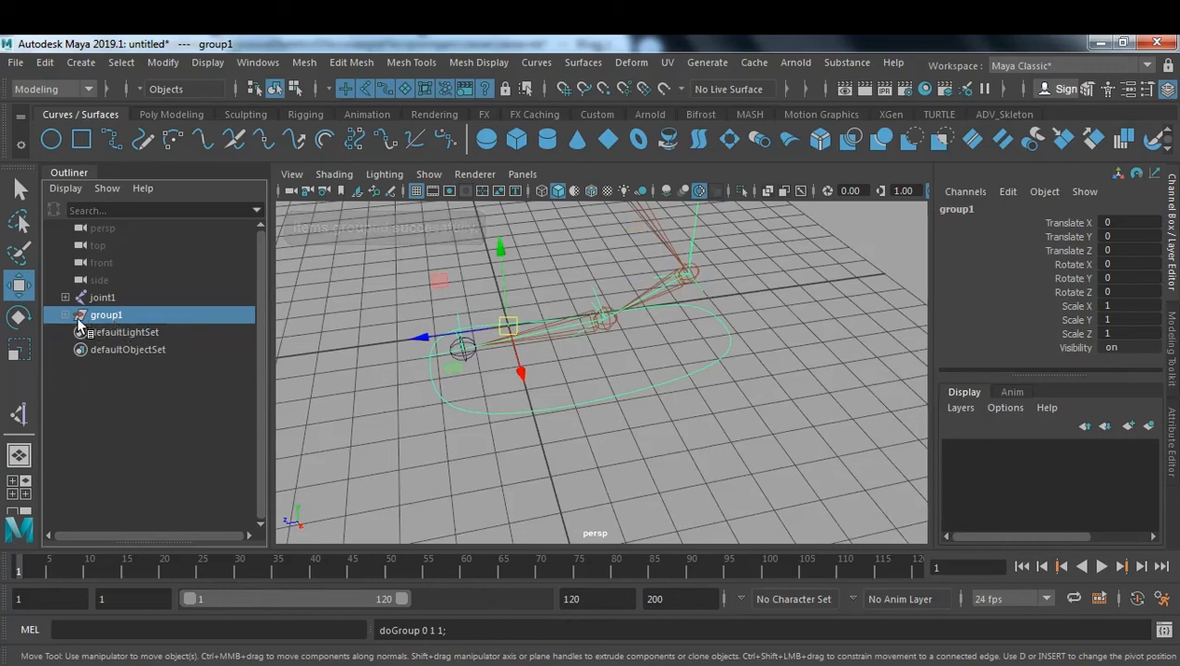
click(65, 314)
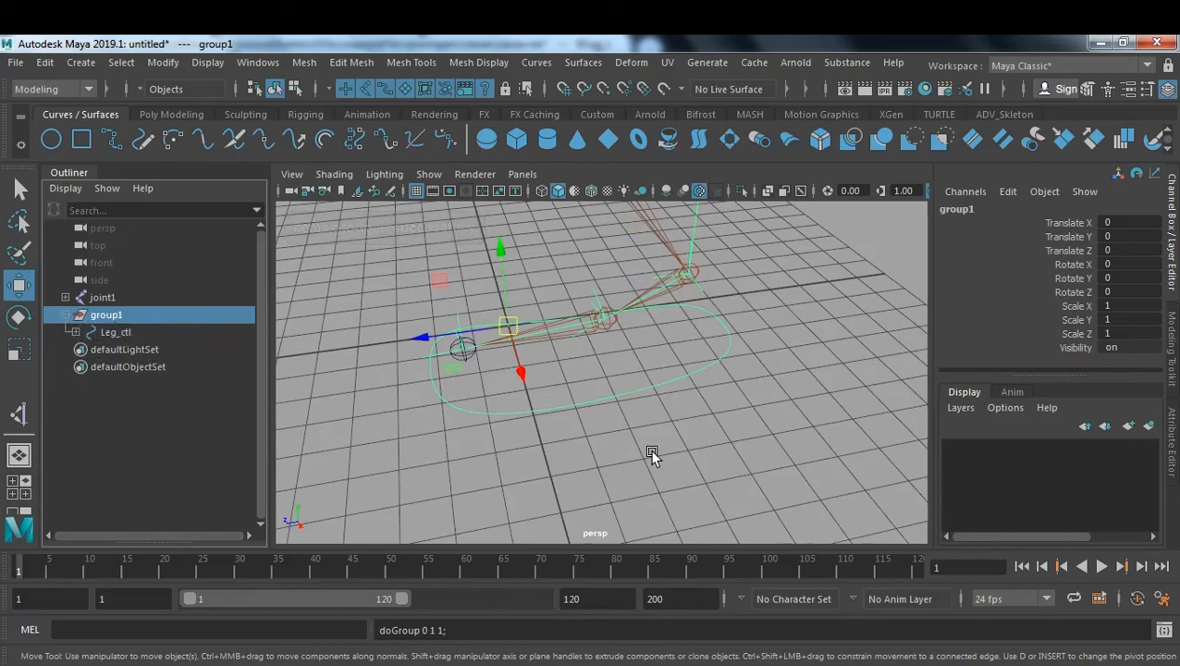
alt+drag(584, 429, 441, 364)
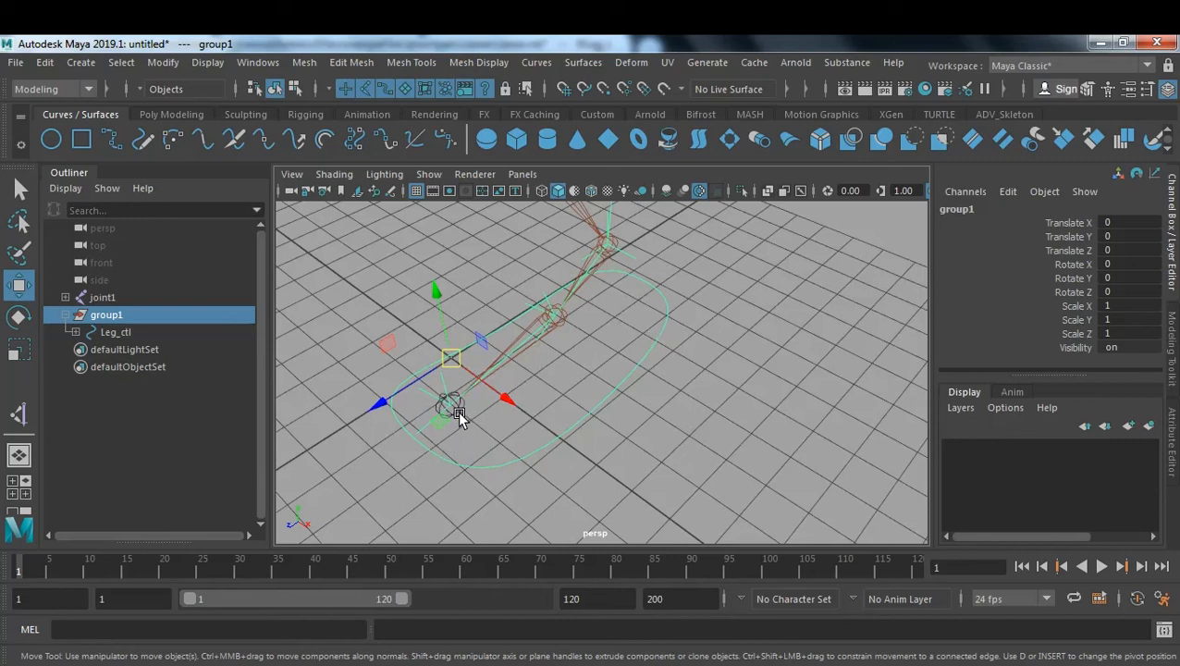
drag(448, 361, 446, 418)
key(d)
alt+drag(671, 441, 611, 426)
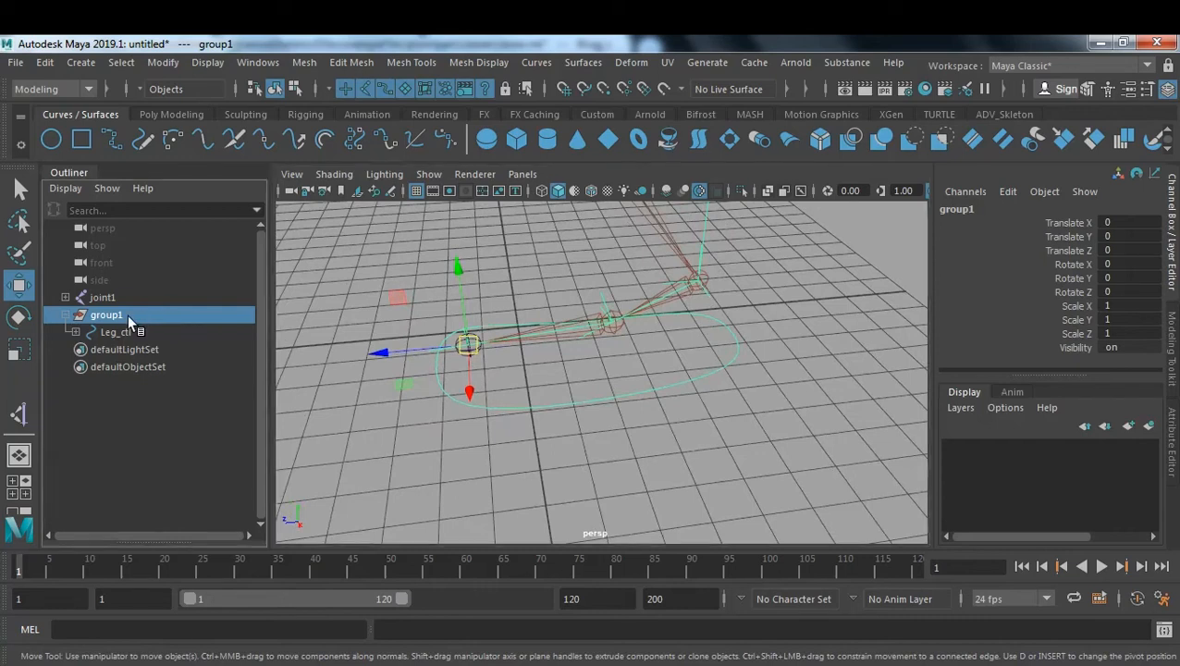
- Put group1 inside another group and snap the outer group's pivot onto the ankle joint
key(ctrl+g)
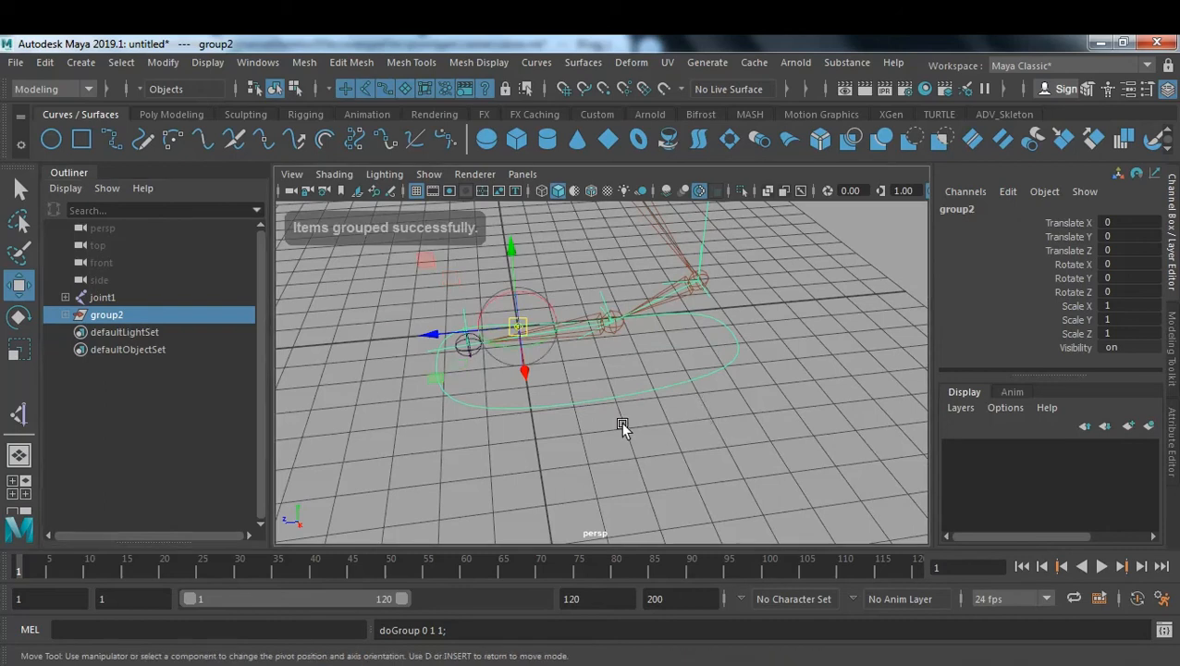
drag(508, 321, 686, 283)
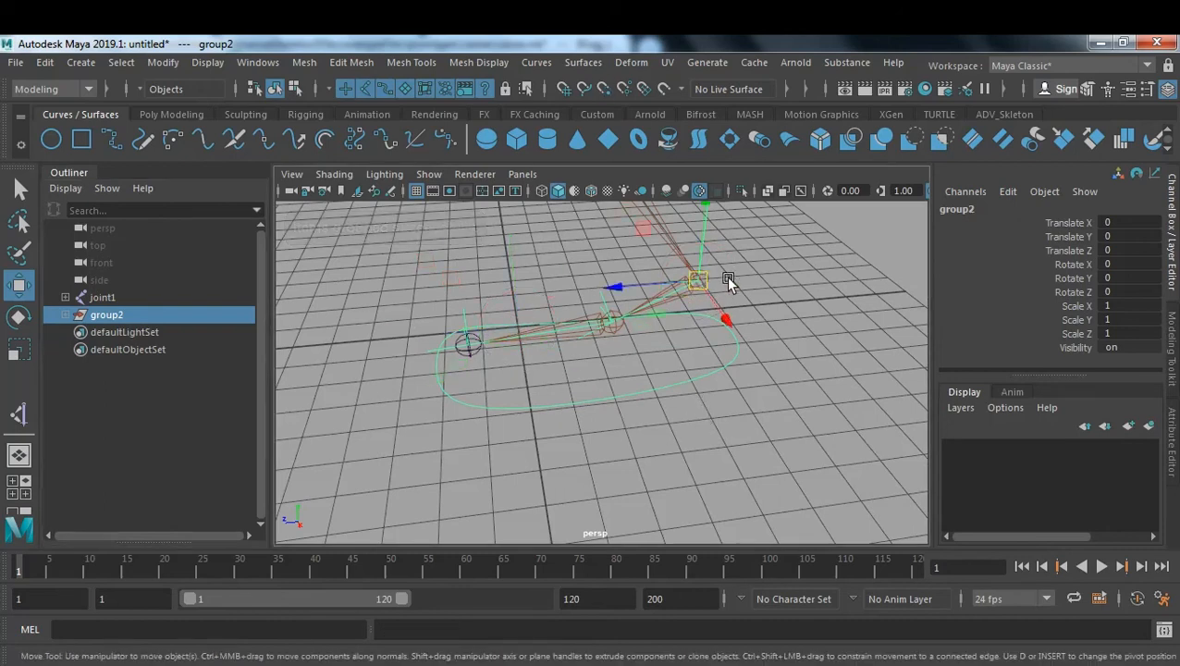
key(d)
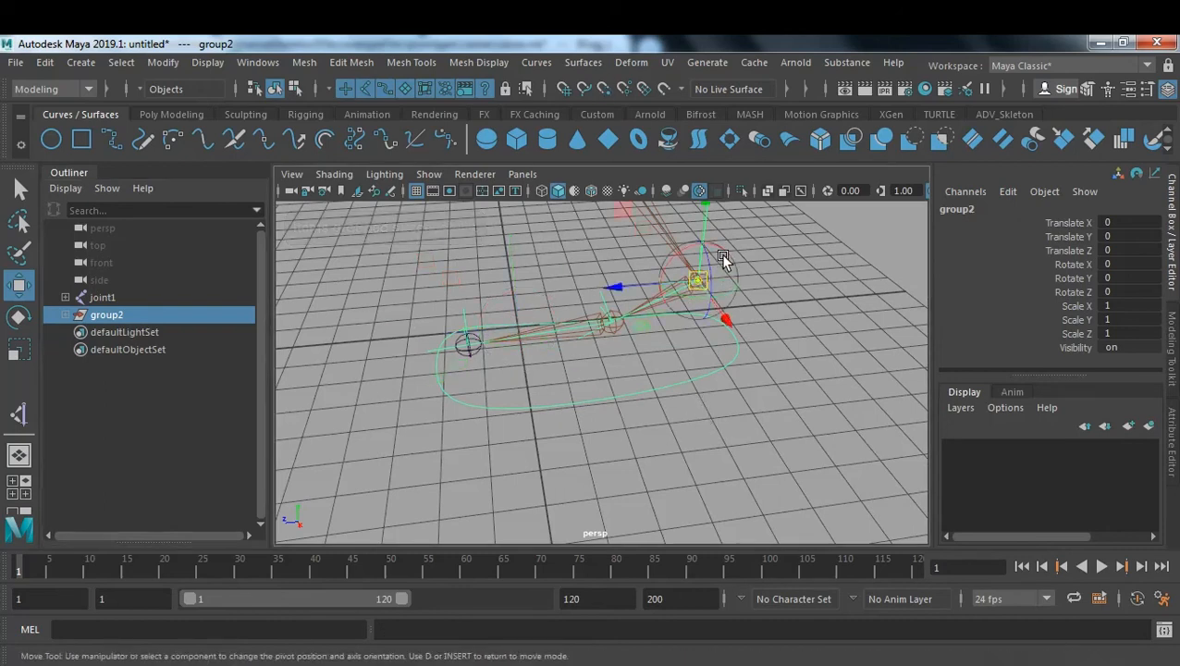
- In the side view, lower group2's pivot straight down from the ankle joint to near heel height
key(space)
key(space)
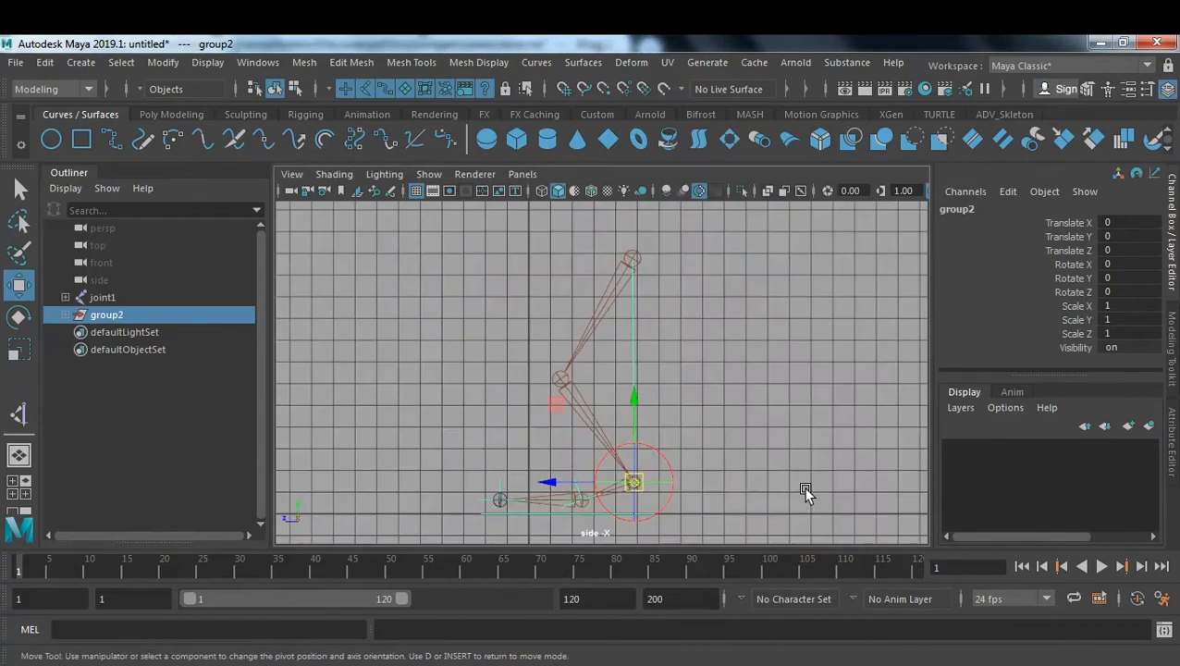
scroll(573, 420, up, 2)
drag(645, 297, 500, 395)
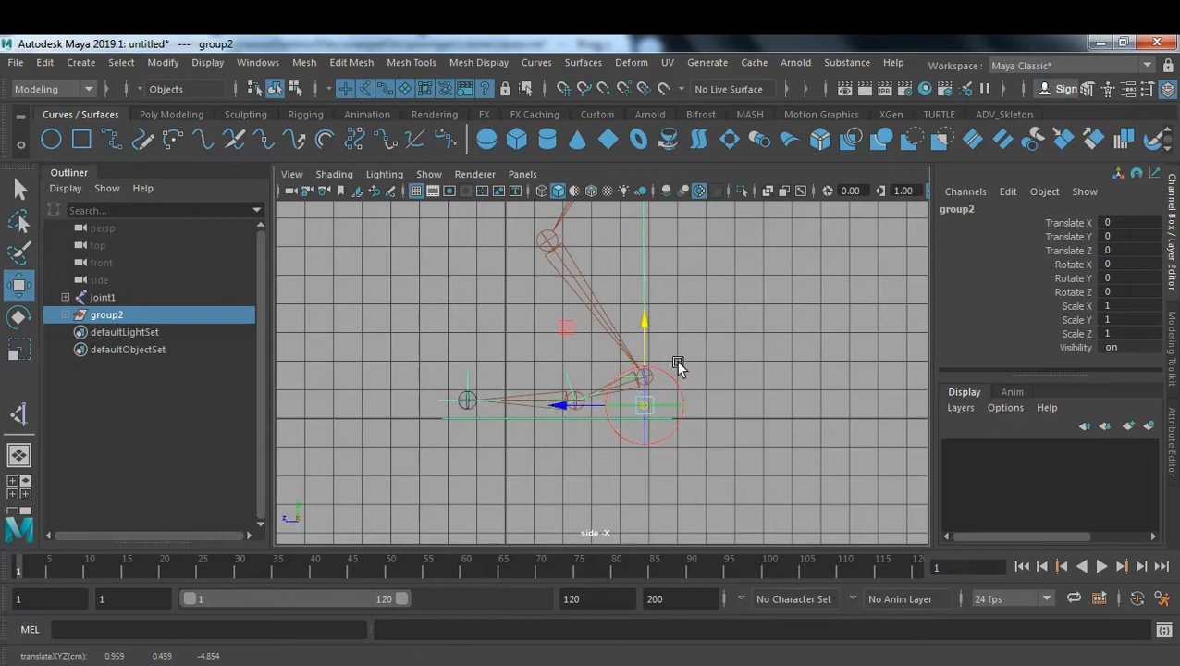
click(761, 351)
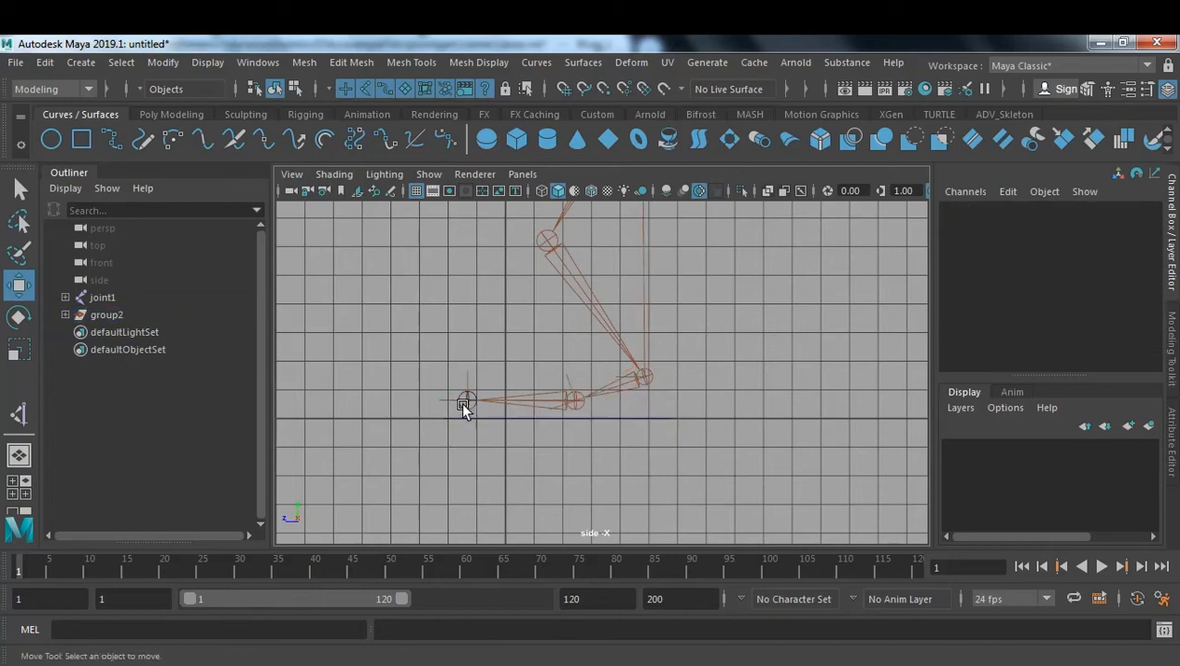
- Expand the group hierarchy and compare the pivot positions of group2, group1 and Leg_ctl in the side view
click(65, 315)
click(105, 315)
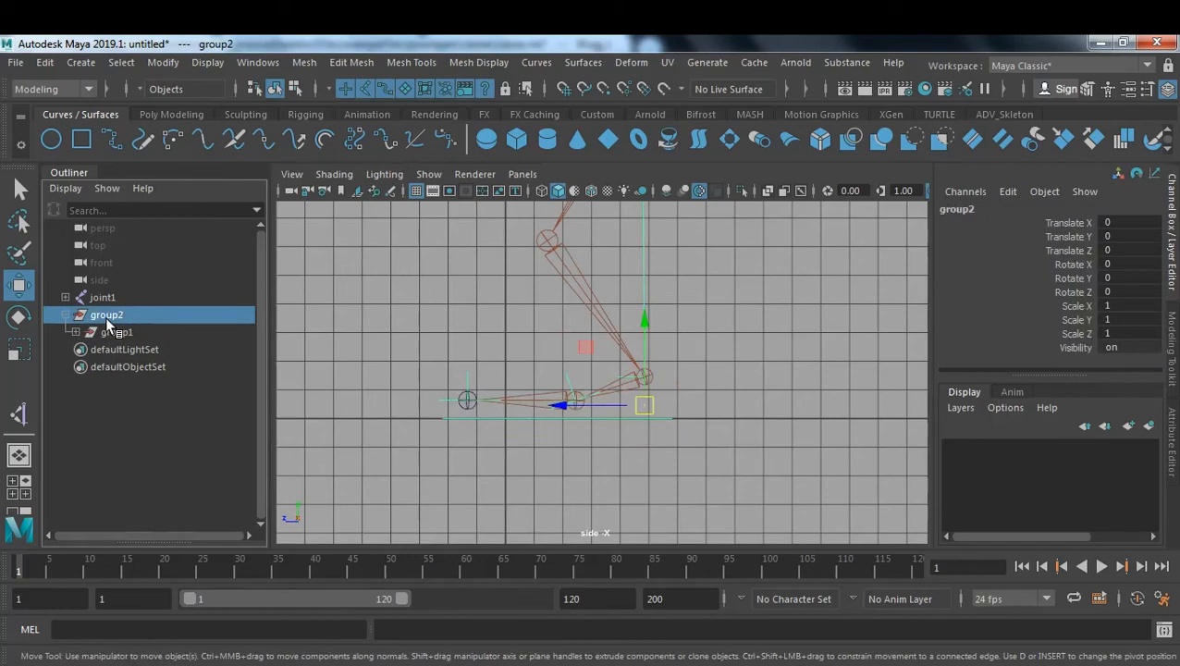
click(121, 335)
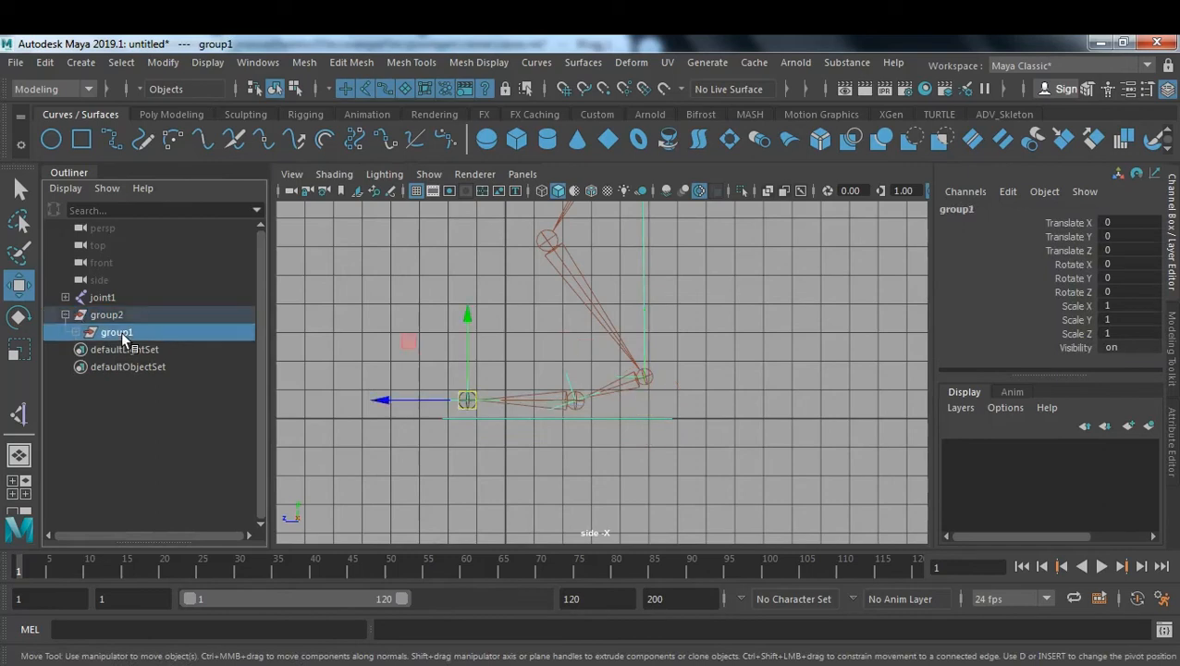
click(120, 319)
click(112, 334)
click(114, 319)
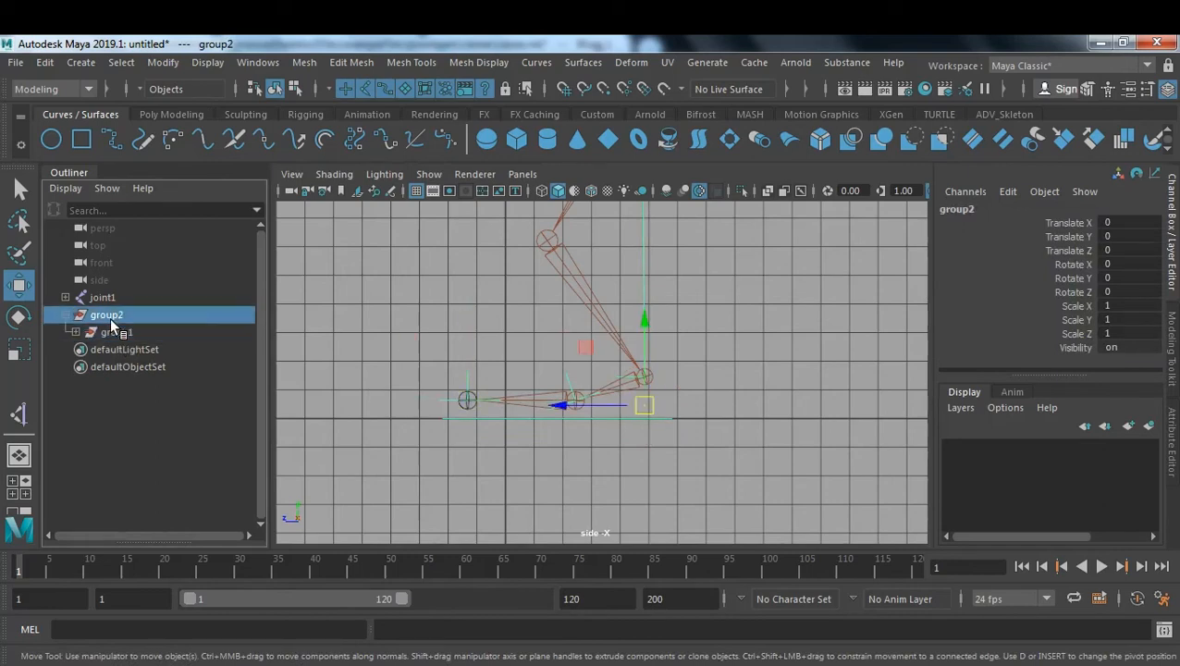
click(116, 335)
click(114, 319)
click(76, 331)
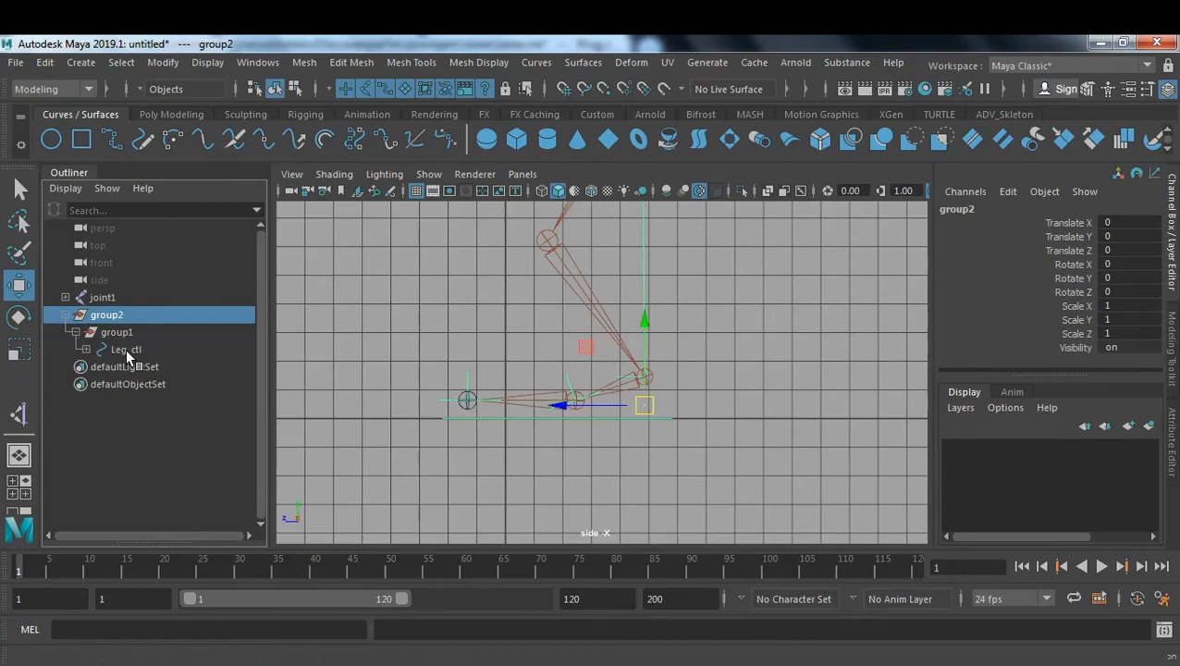
click(126, 348)
scroll(1115, 310, down, 3)
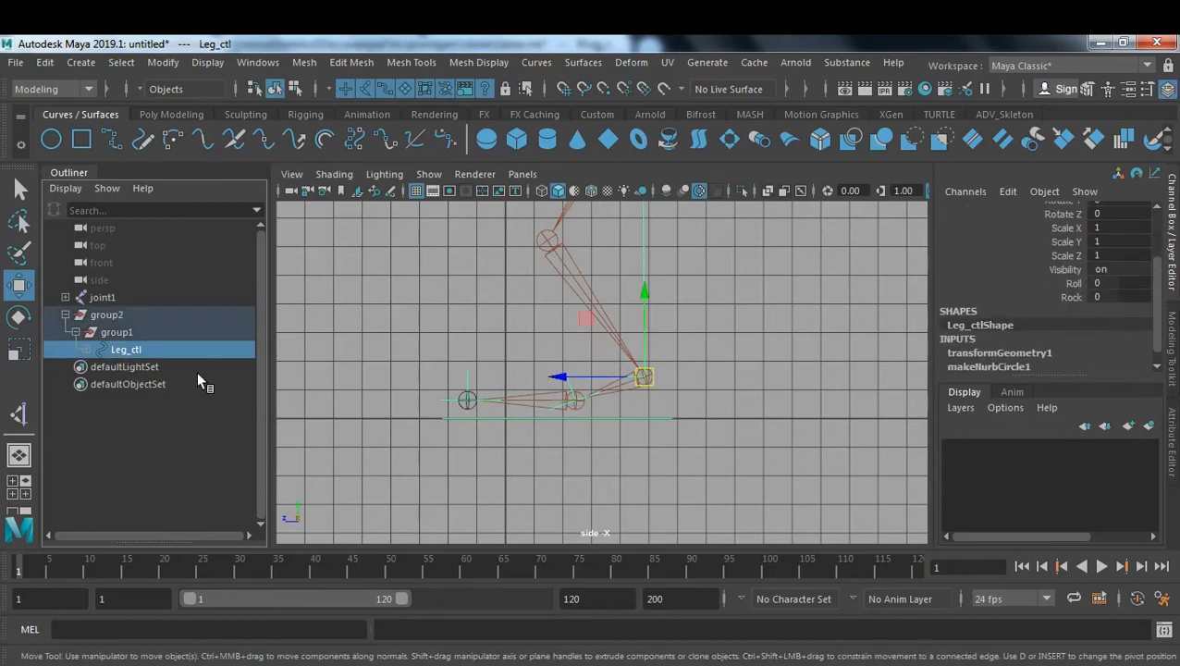
click(126, 331)
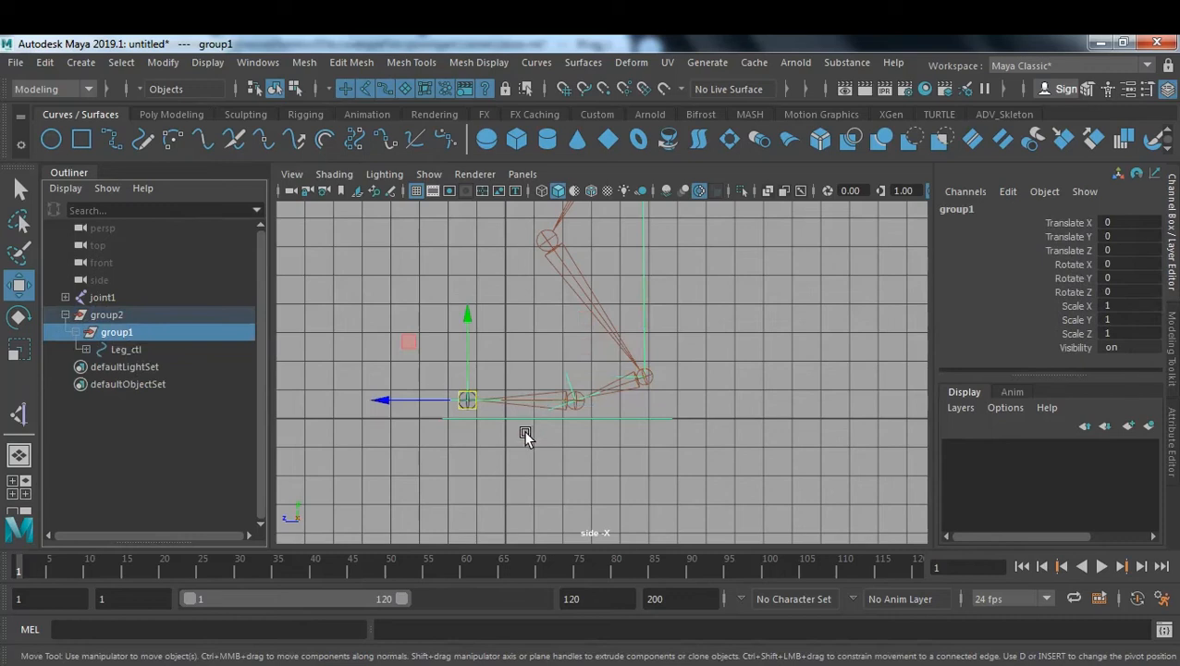
click(122, 319)
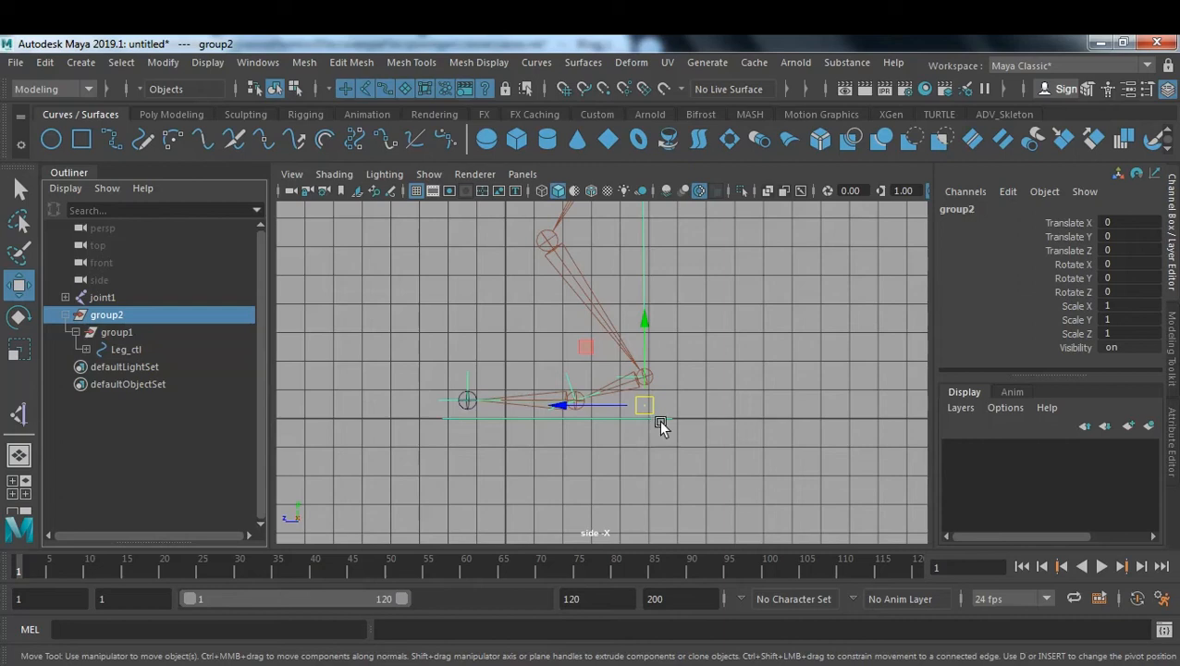
click(705, 418)
- Return to the perspective view, switch to the Animation menu set and open the Set Driven Key window
key(space)
key(space)
alt+drag(766, 324, 709, 386)
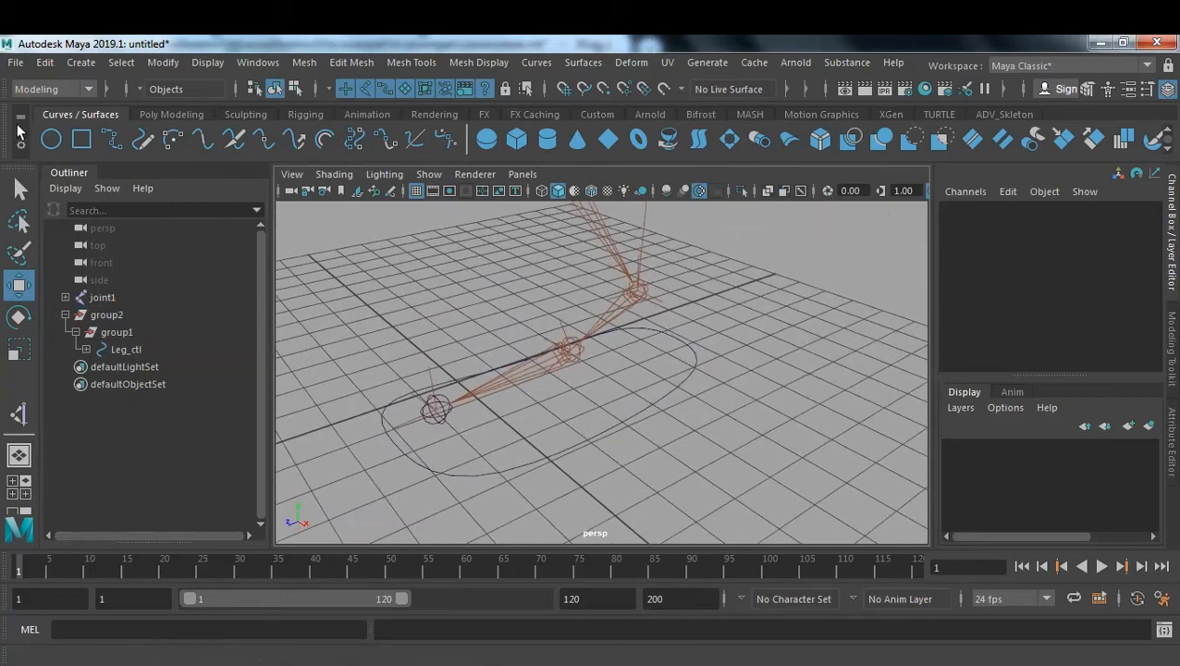
click(44, 90)
click(47, 125)
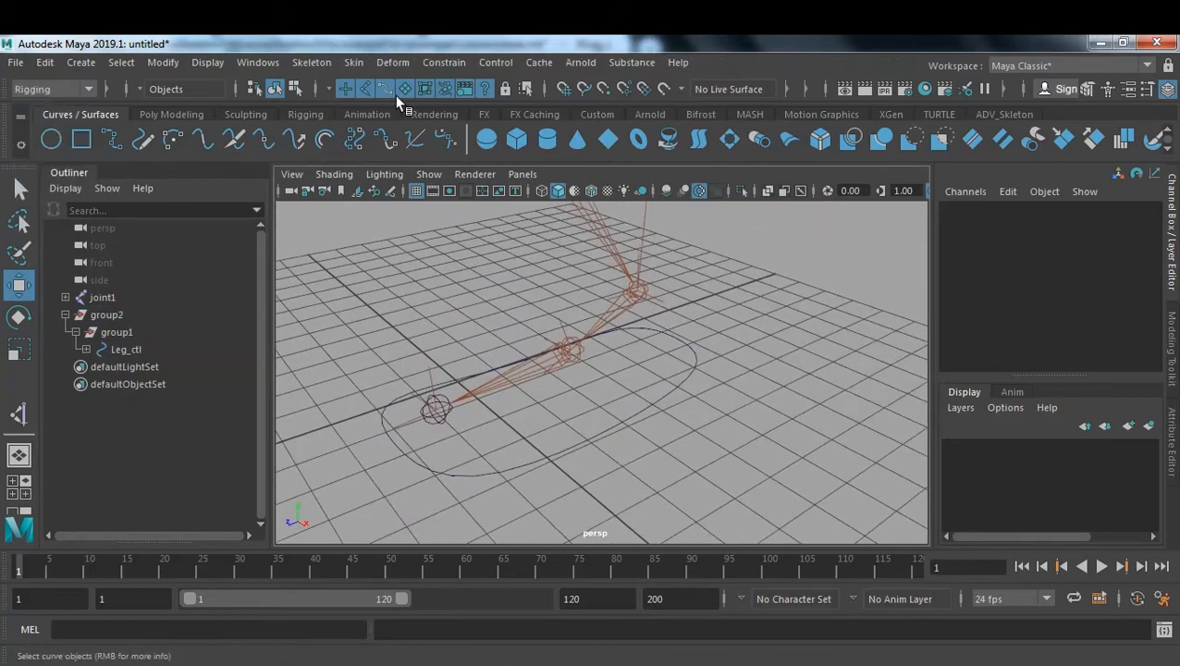
click(74, 90)
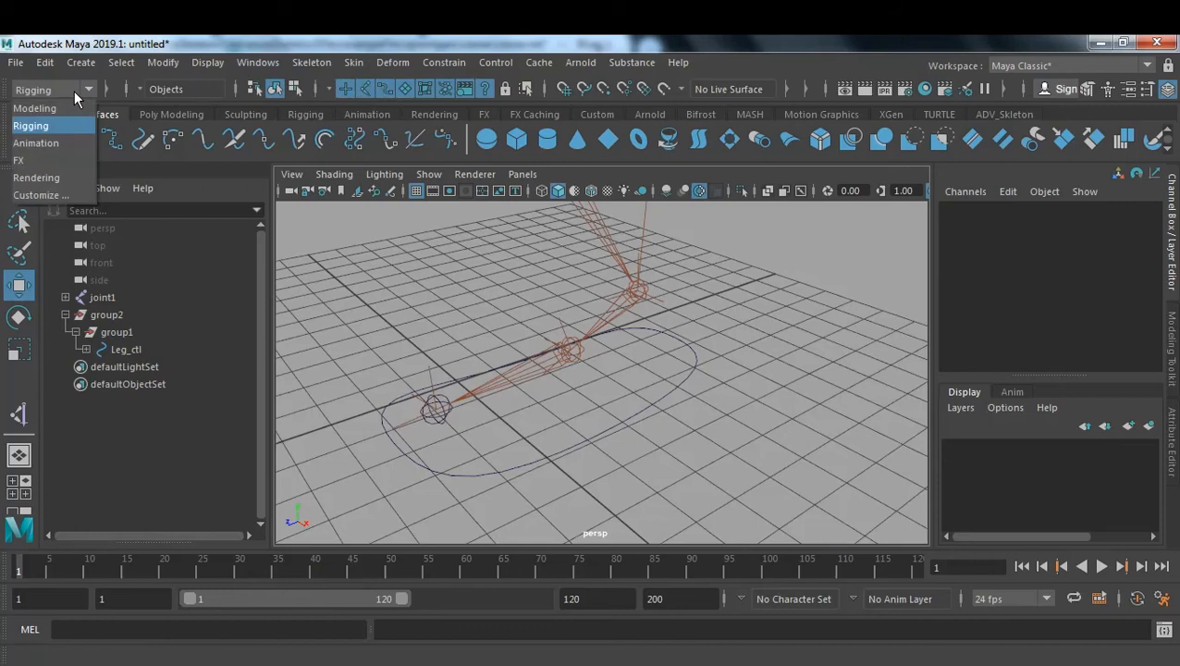
click(55, 142)
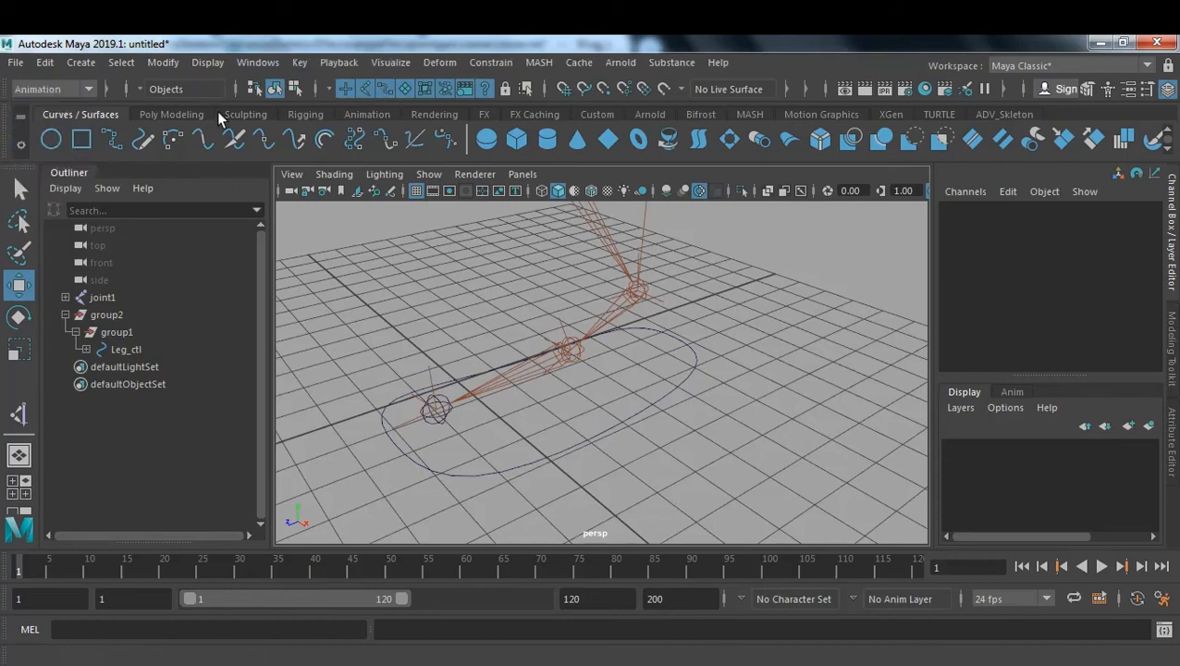
click(298, 63)
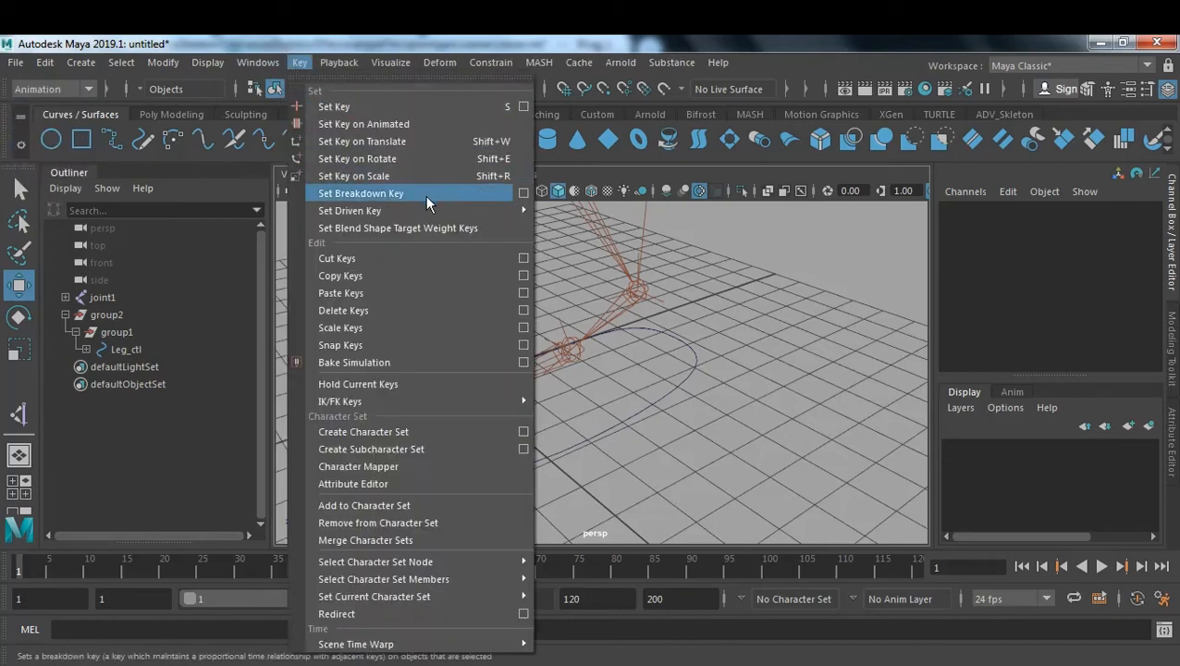
mouse_move(430, 212)
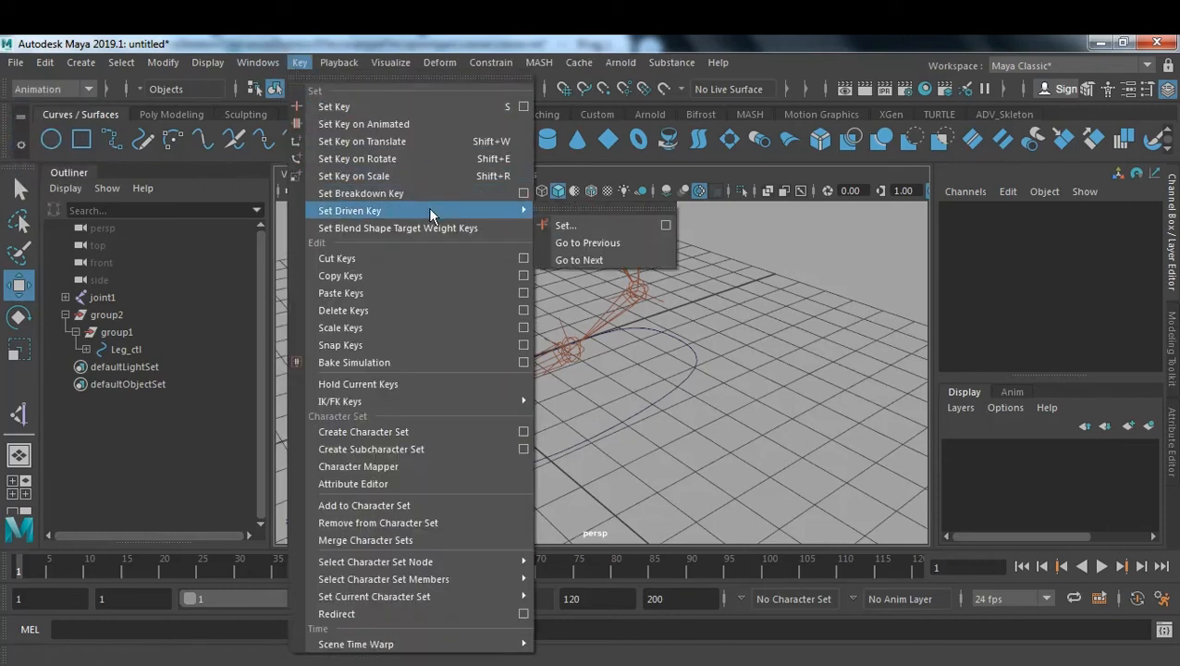
click(666, 227)
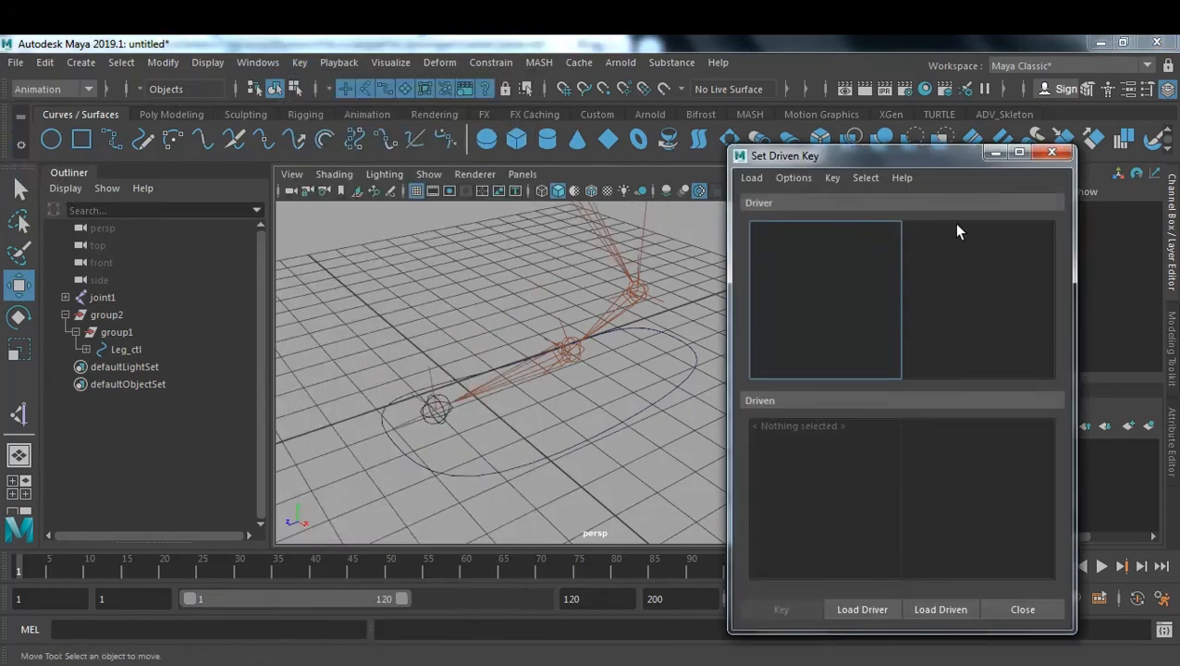
- Load Leg_ctl as the driver in the Set Driven Key window, keeping its Roll and Rock attributes in view
drag(867, 159, 883, 278)
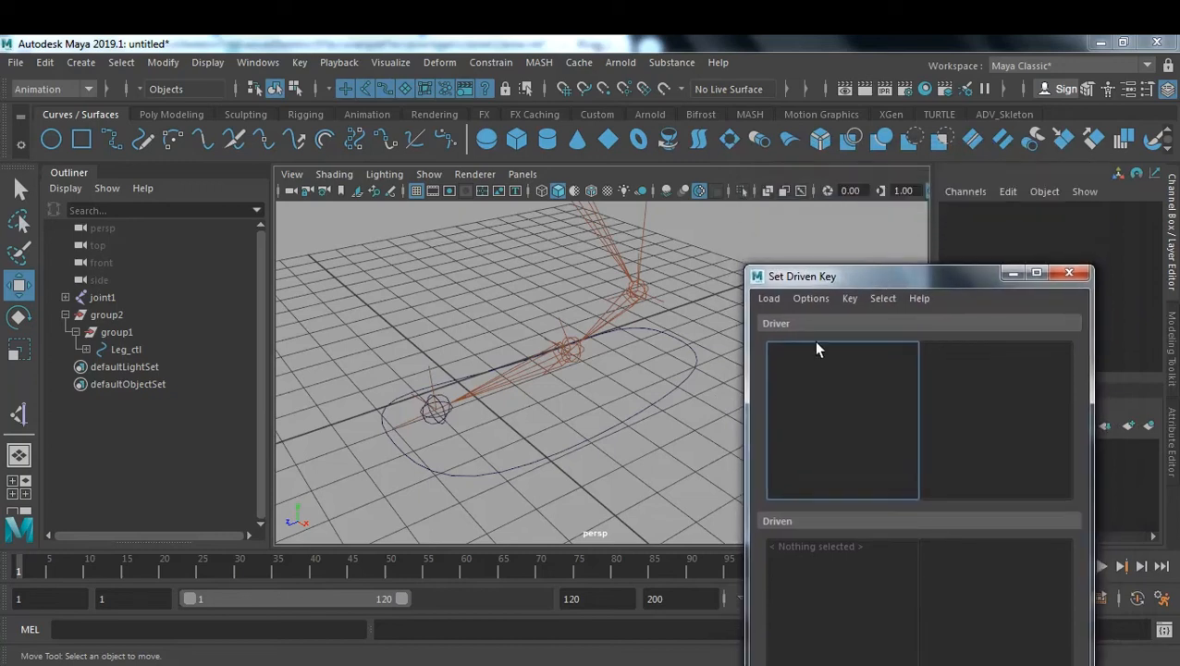
click(680, 394)
drag(883, 285, 756, 323)
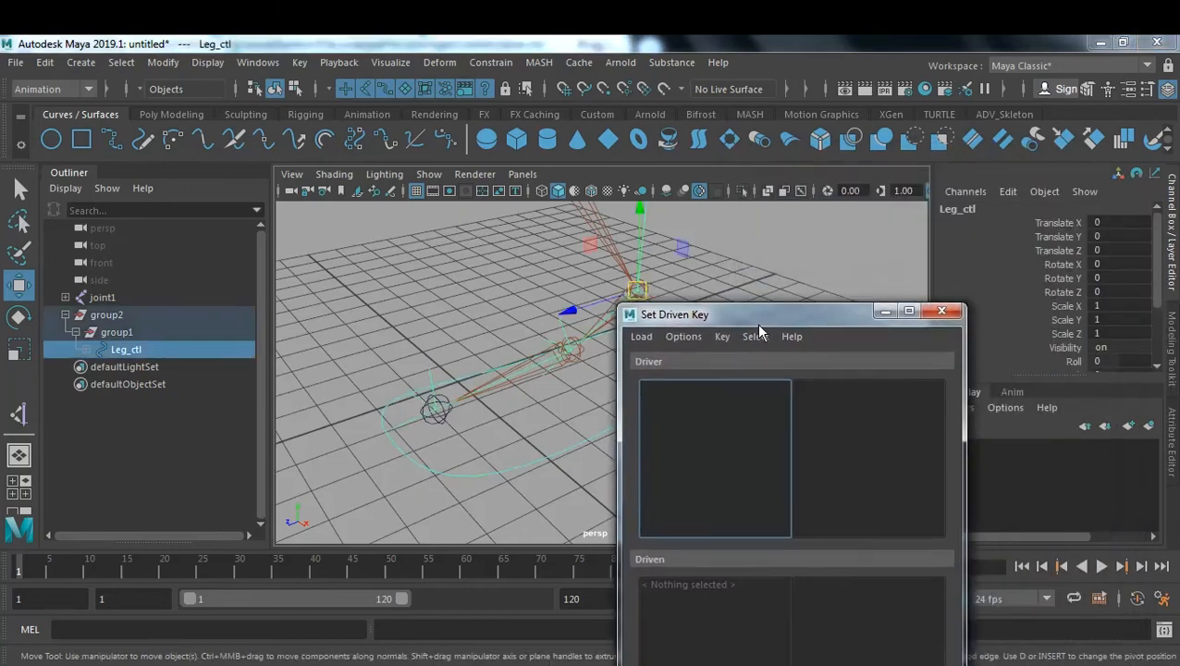
scroll(1127, 355, down, 2)
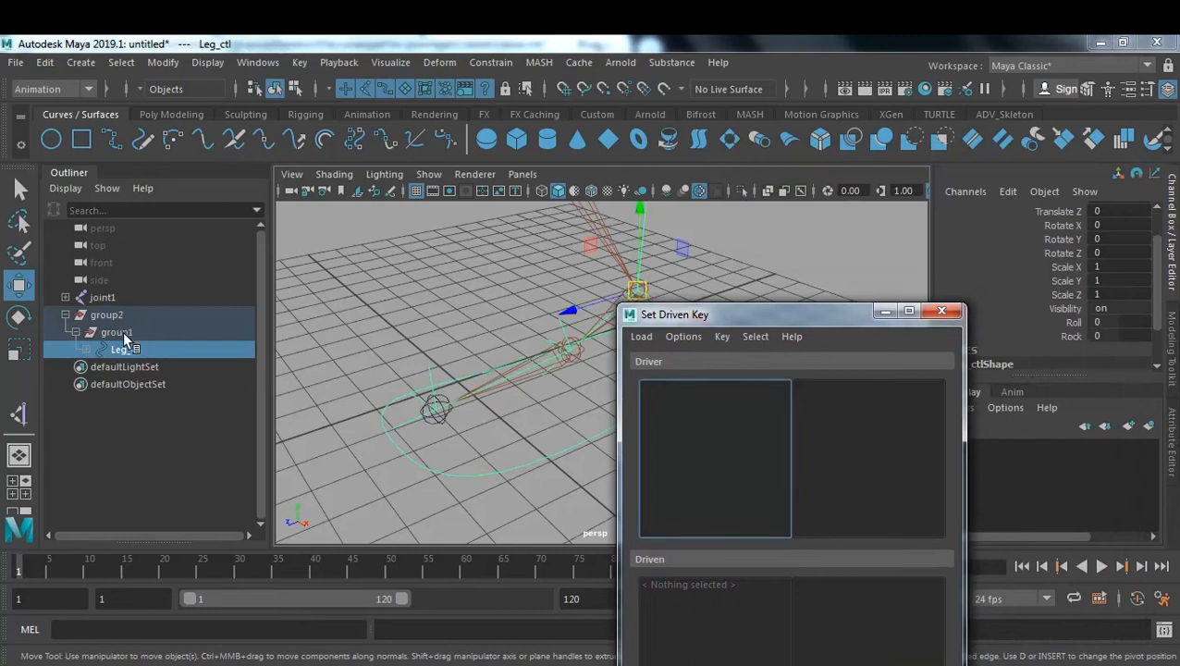
drag(105, 342, 118, 320)
drag(818, 325, 808, 192)
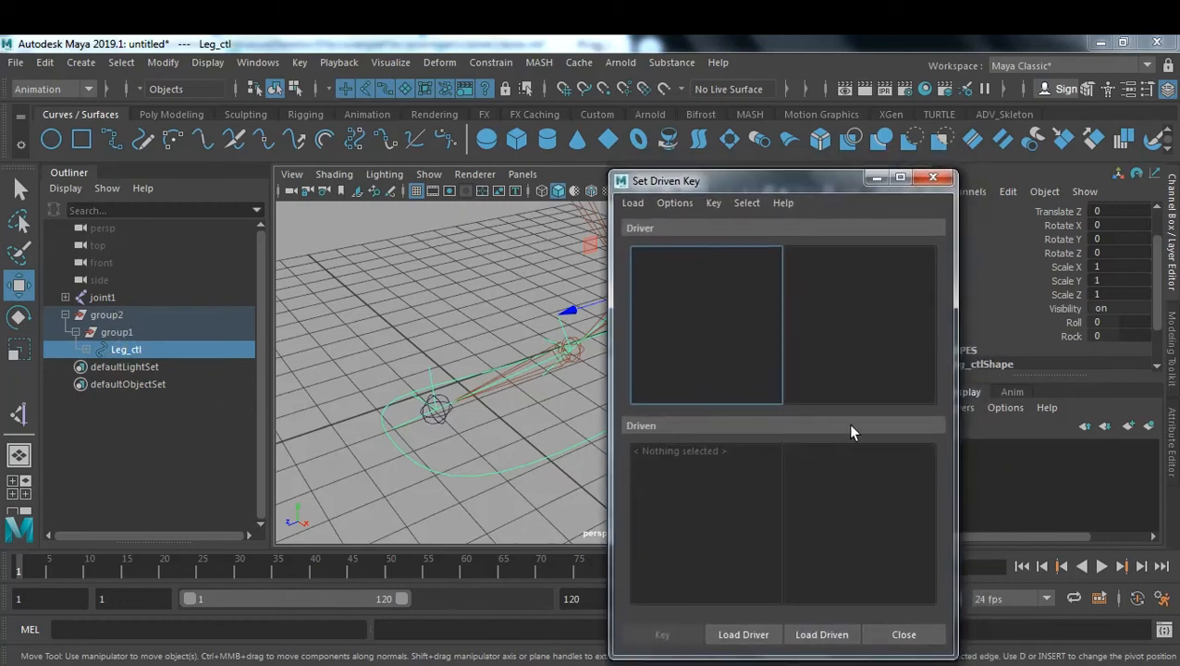
click(768, 637)
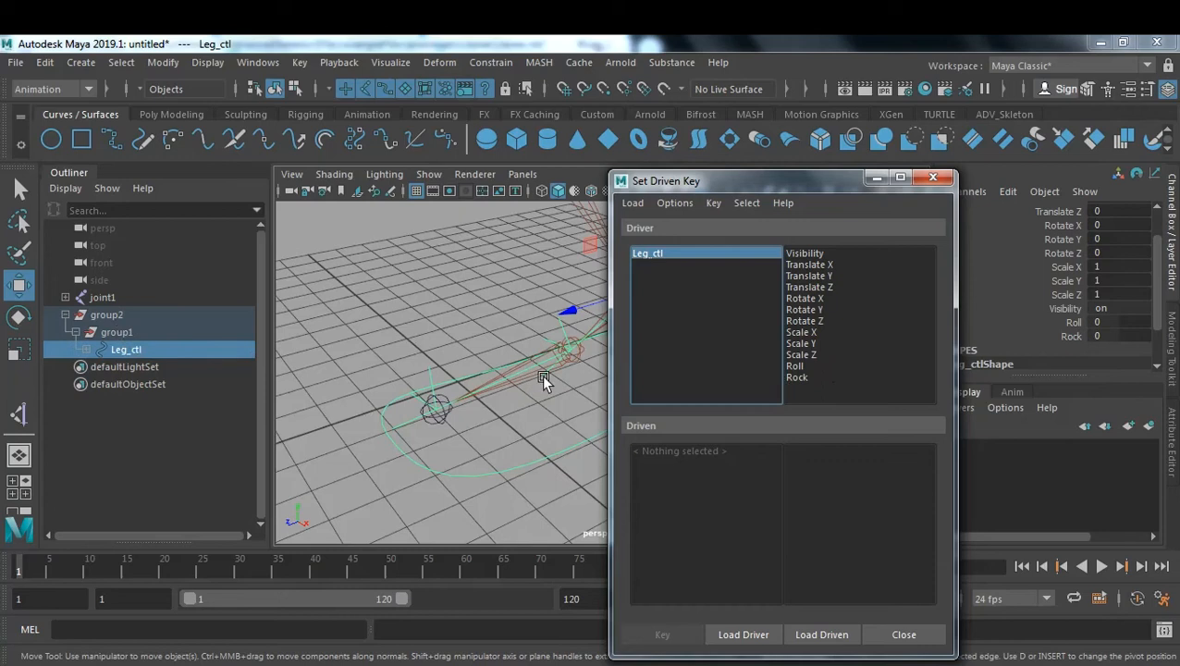
- Load group2 and group1 together as the driven objects for the set driven key
click(114, 316)
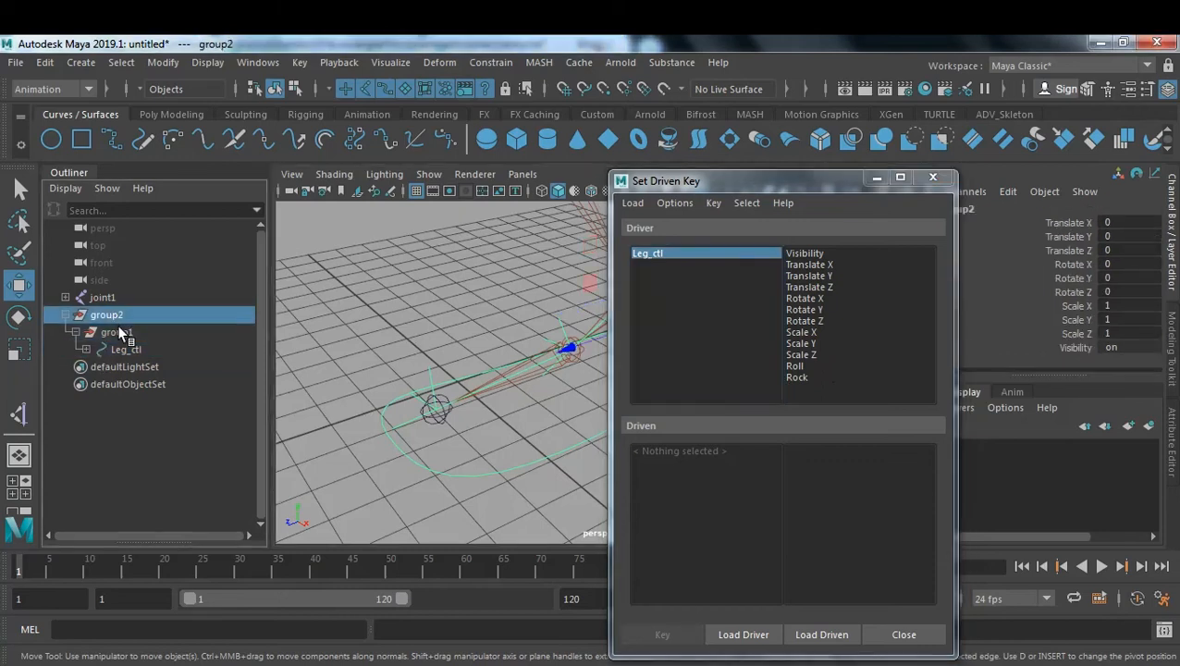
shift+click(124, 330)
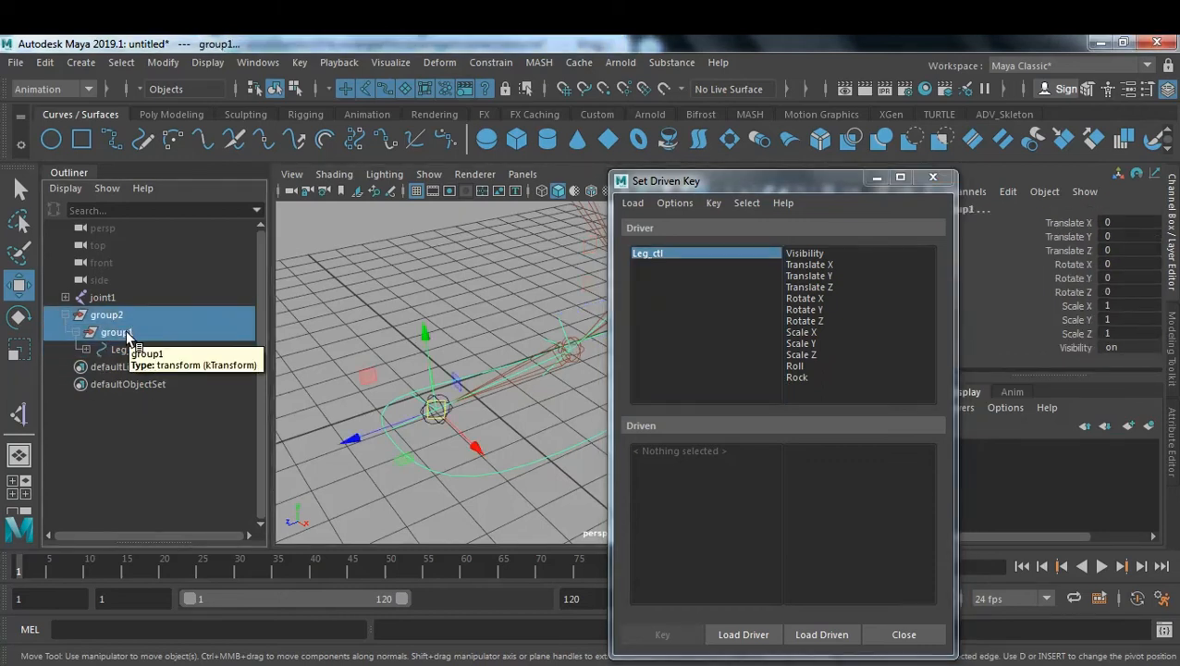
click(822, 635)
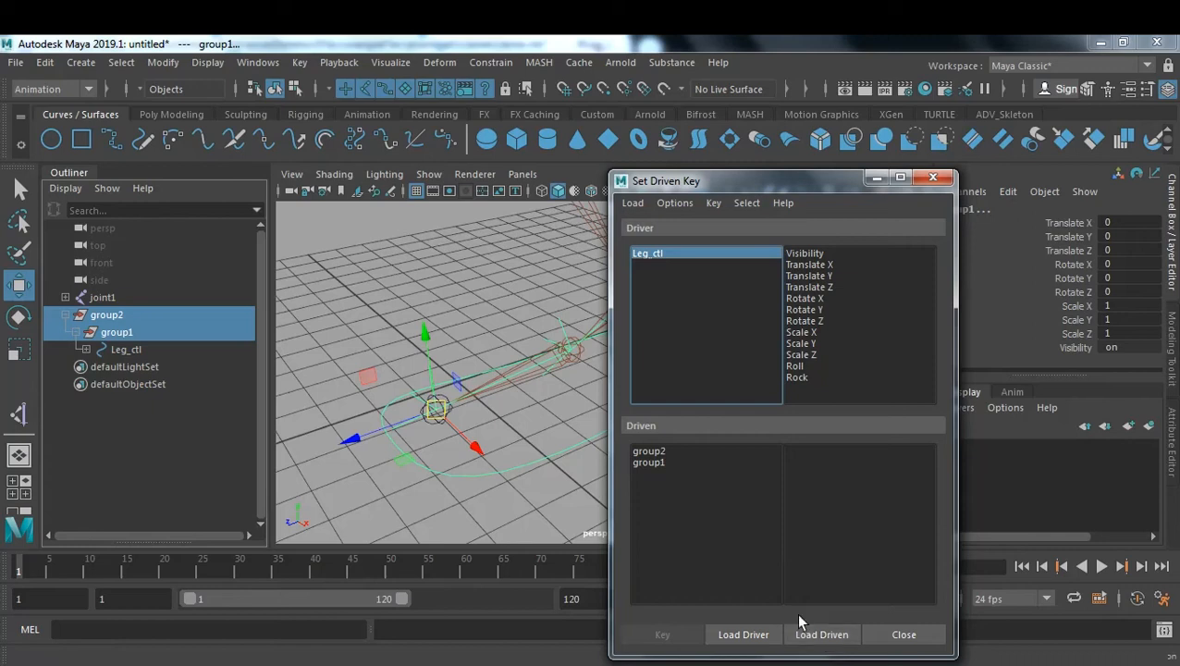
- Select only group2, test its rotation about X around the heel pivot, and reset Rotate X to 0
ctrl+click(120, 333)
drag(788, 192, 787, 468)
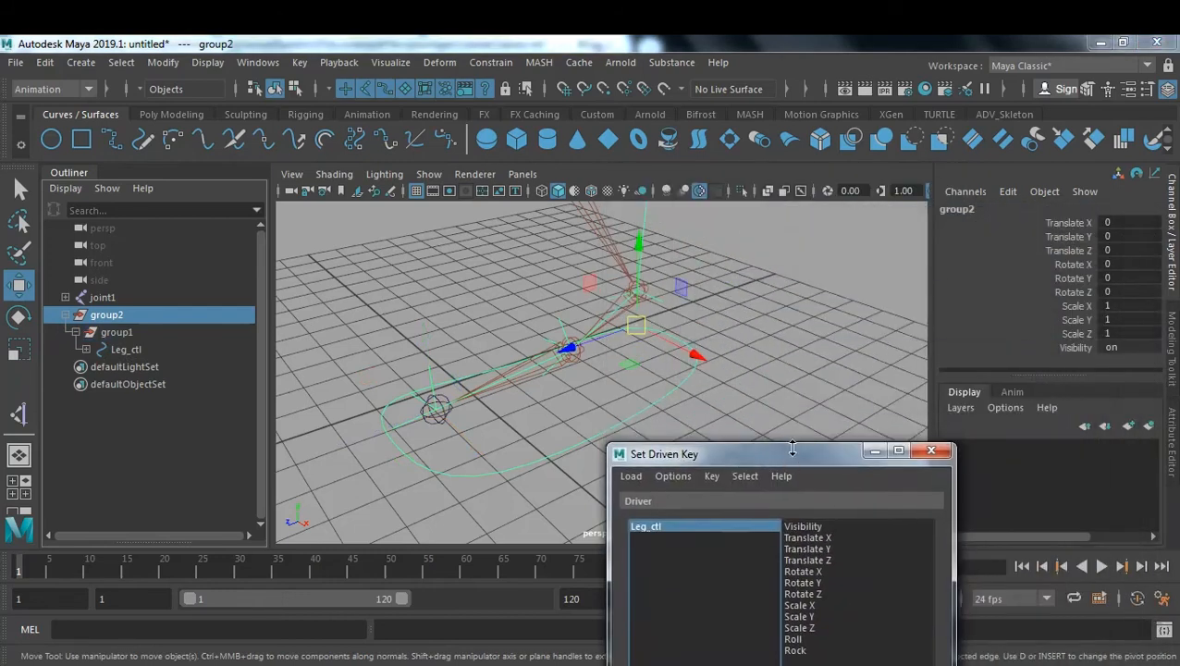
click(700, 189)
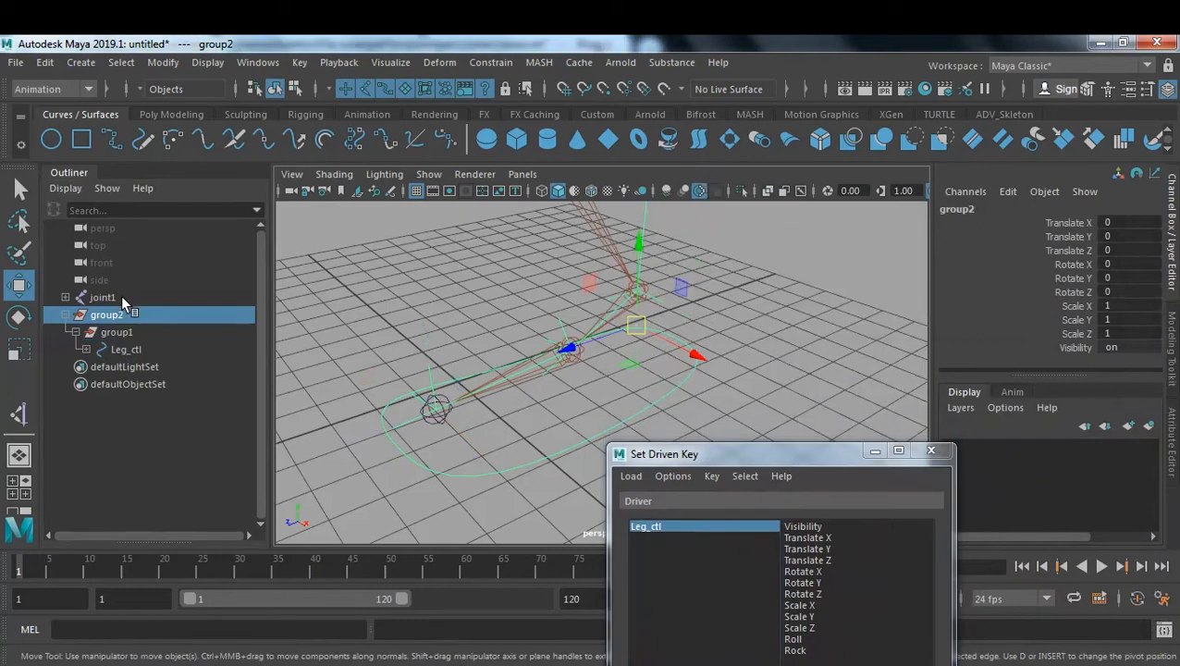
key(e)
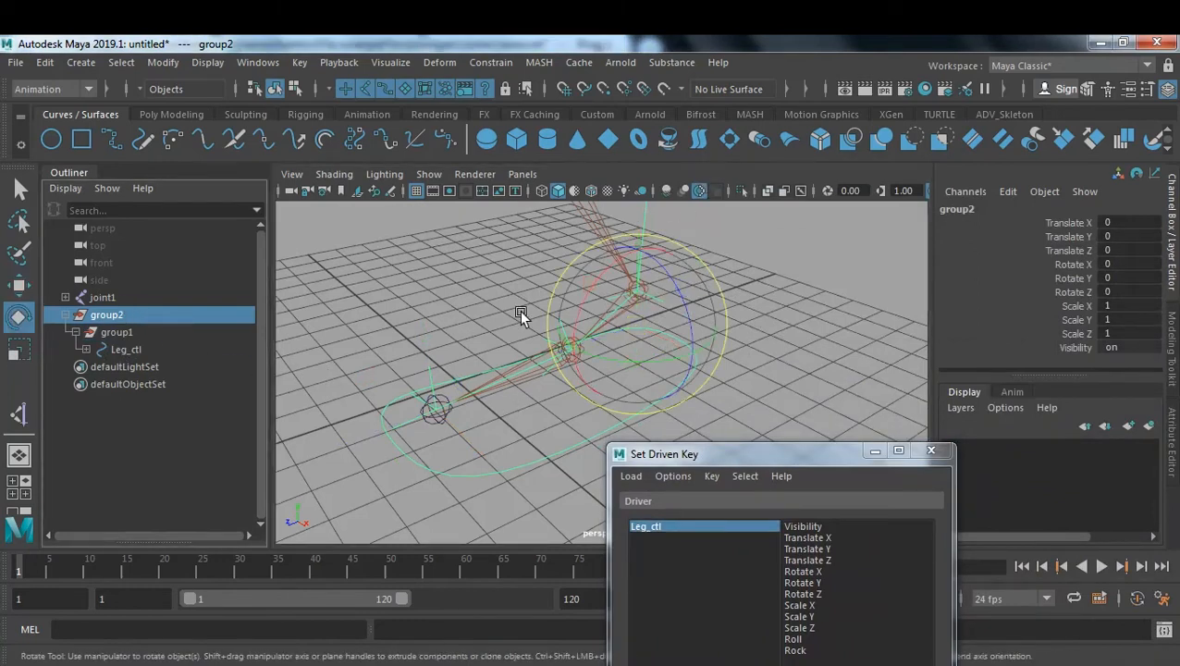
mouse_move(579, 310)
mouse_down()
mouse_move(588, 282)
mouse_move(583, 334)
mouse_move(602, 247)
mouse_move(575, 389)
mouse_move(582, 249)
mouse_move(584, 314)
mouse_up()
double_click(1135, 266)
text(0)
key(Return)
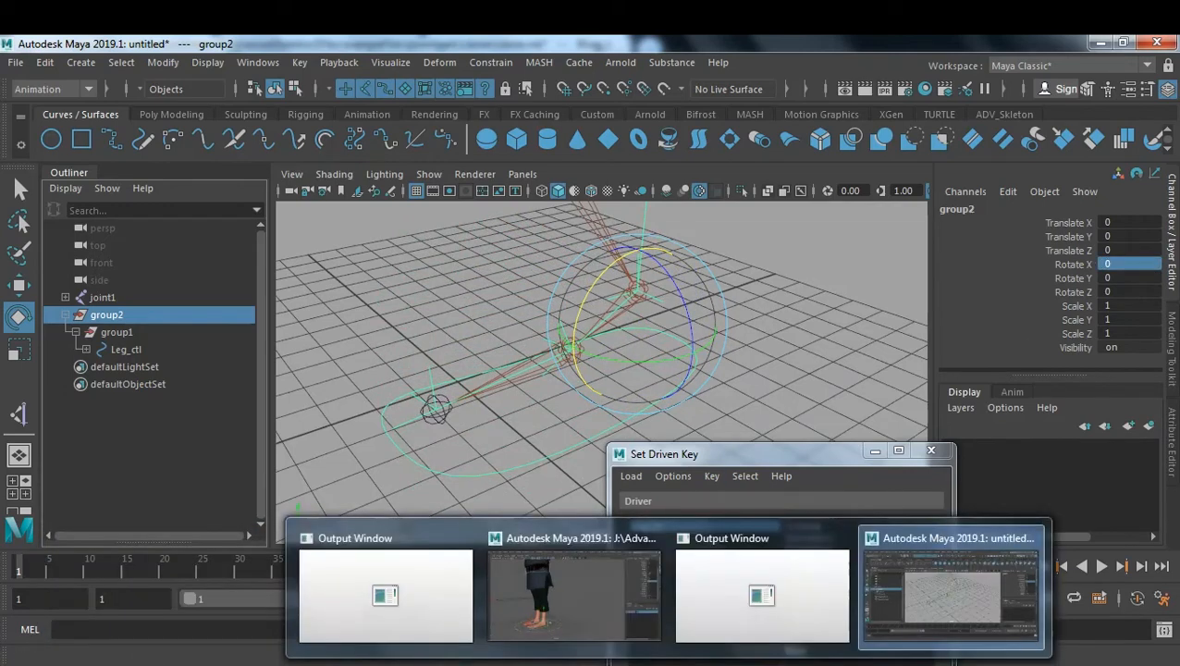
- Switch to the clairee.mb scene, test IKLeg_L's Roll down to -5, and reset it to 0
click(599, 587)
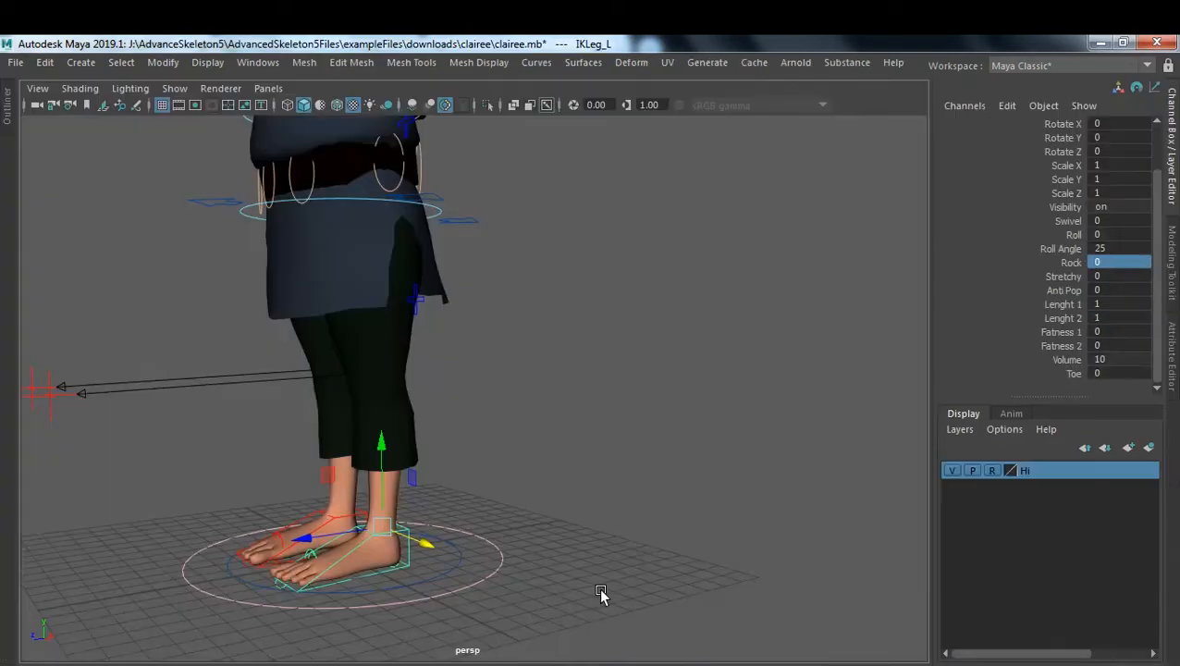
click(1073, 235)
middle_drag(623, 454, 544, 491)
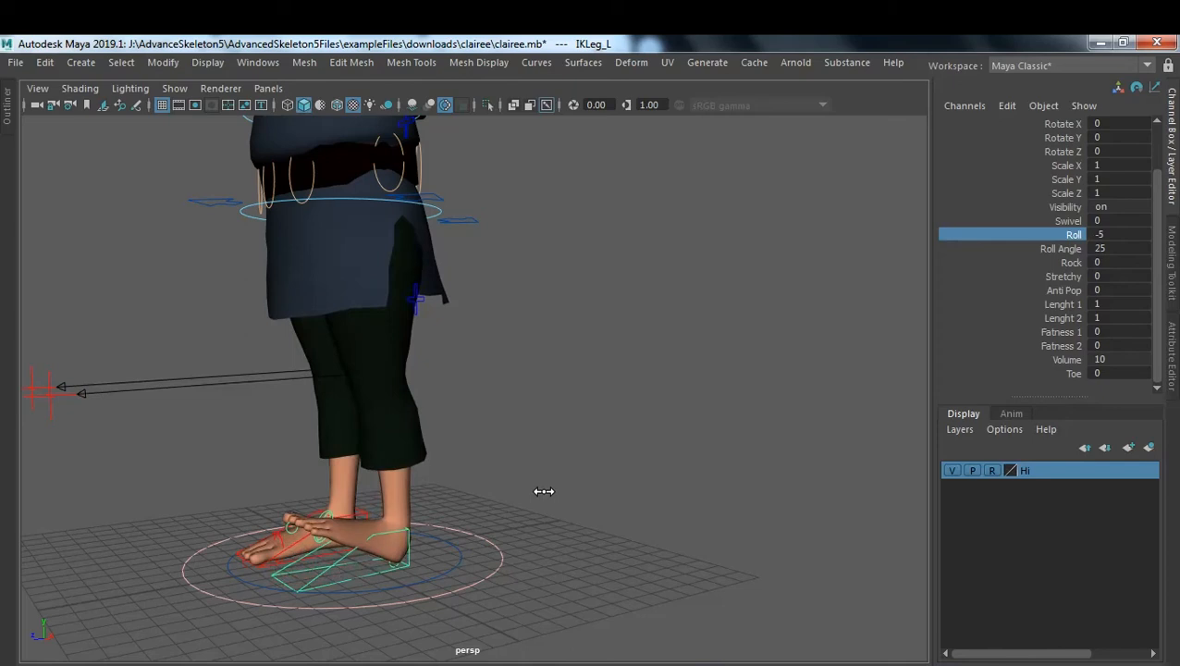
middle_drag(546, 490, 619, 505)
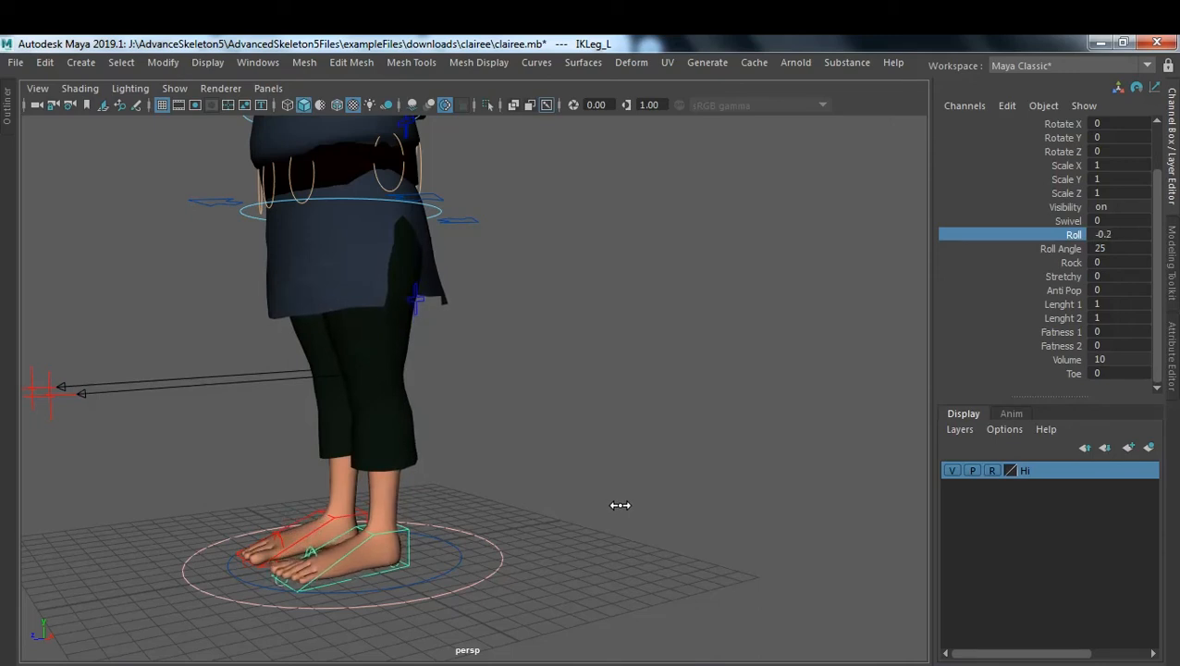
click(1127, 235)
text(0)
key(Return)
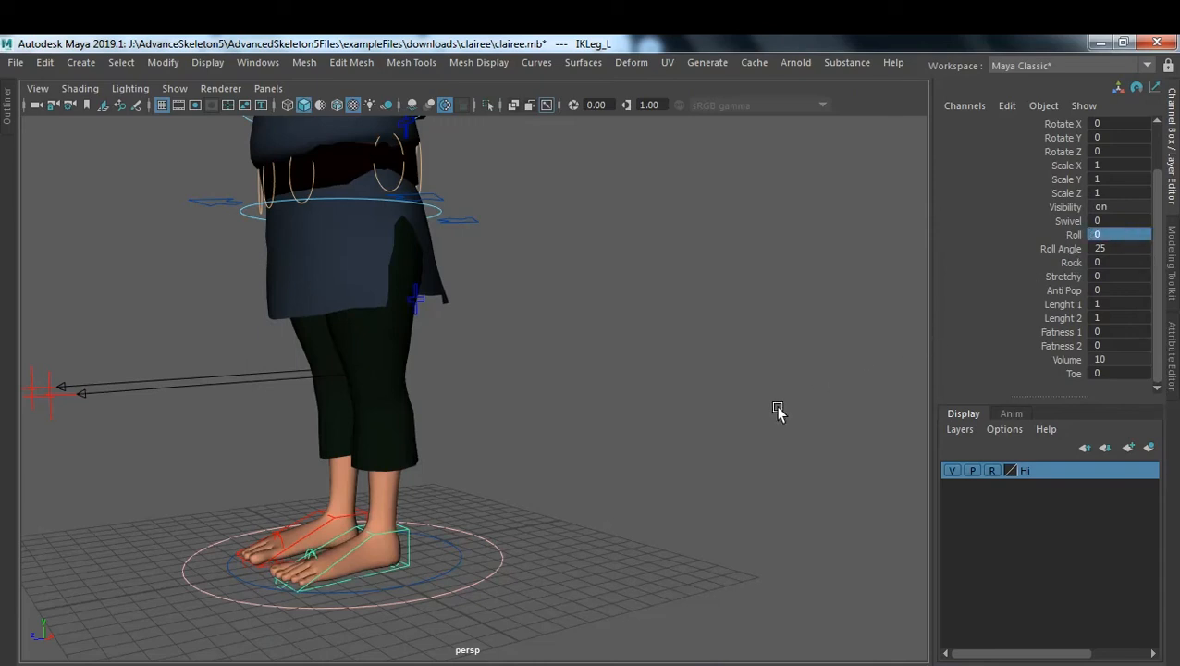
- Test IKLeg_L's Roll in the positive direction up to 7 and reset it to 0
click(1071, 235)
middle_drag(685, 326, 731, 348)
click(1117, 233)
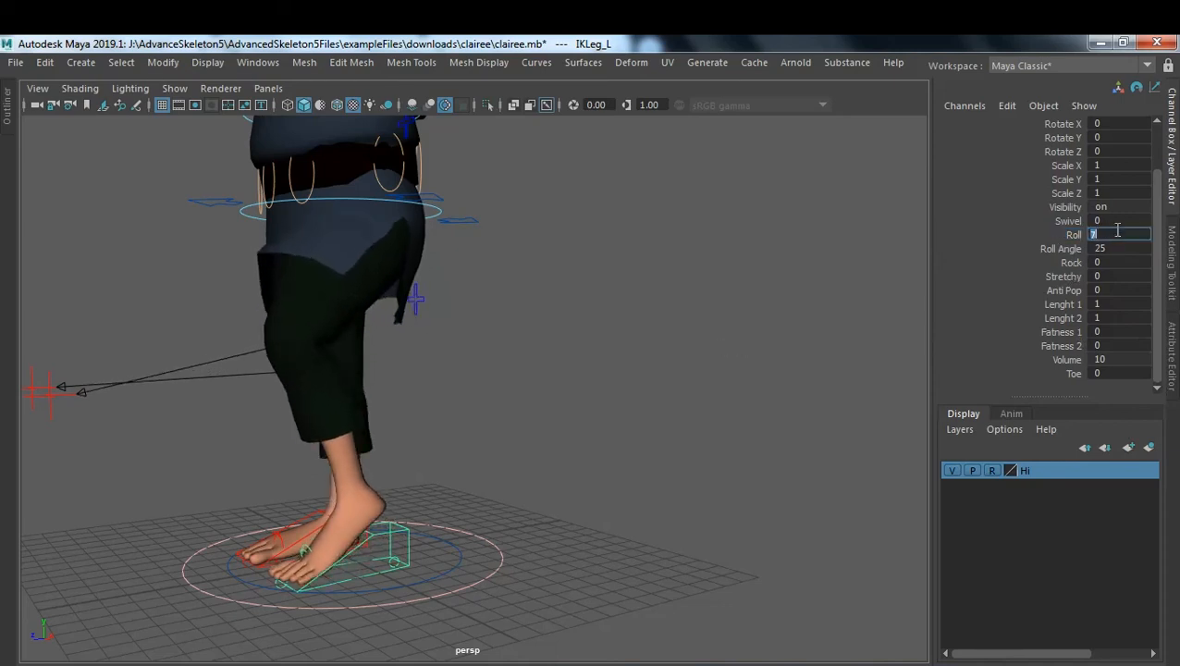
text(0)
key(Return)
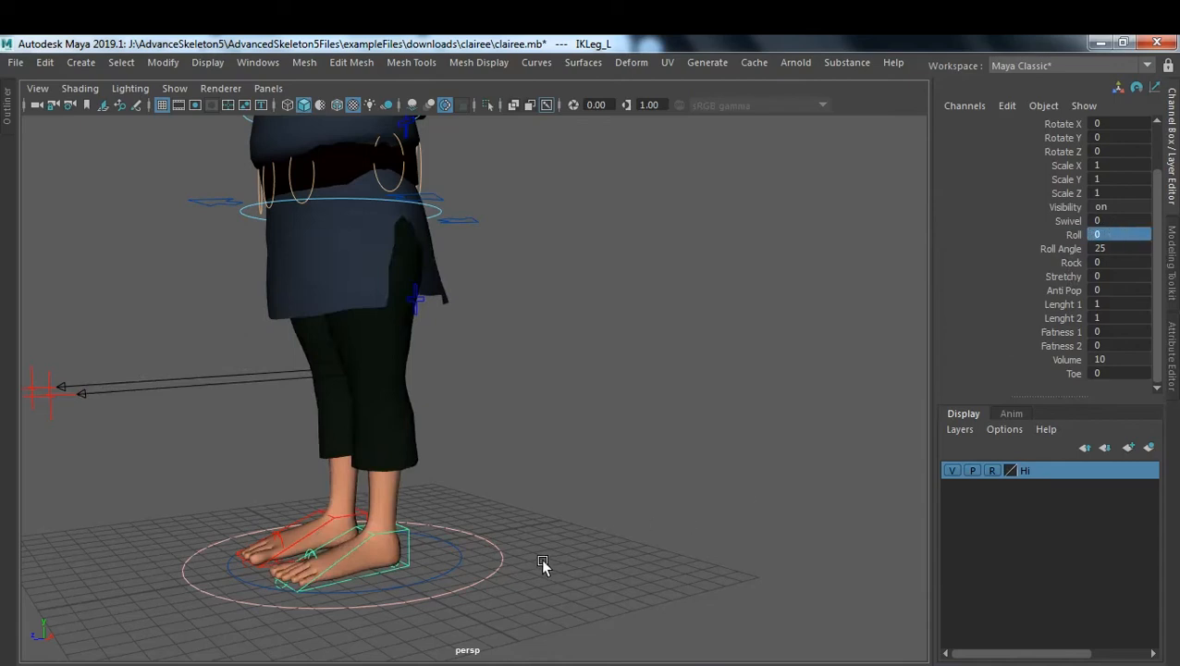
mouse_move(643, 656)
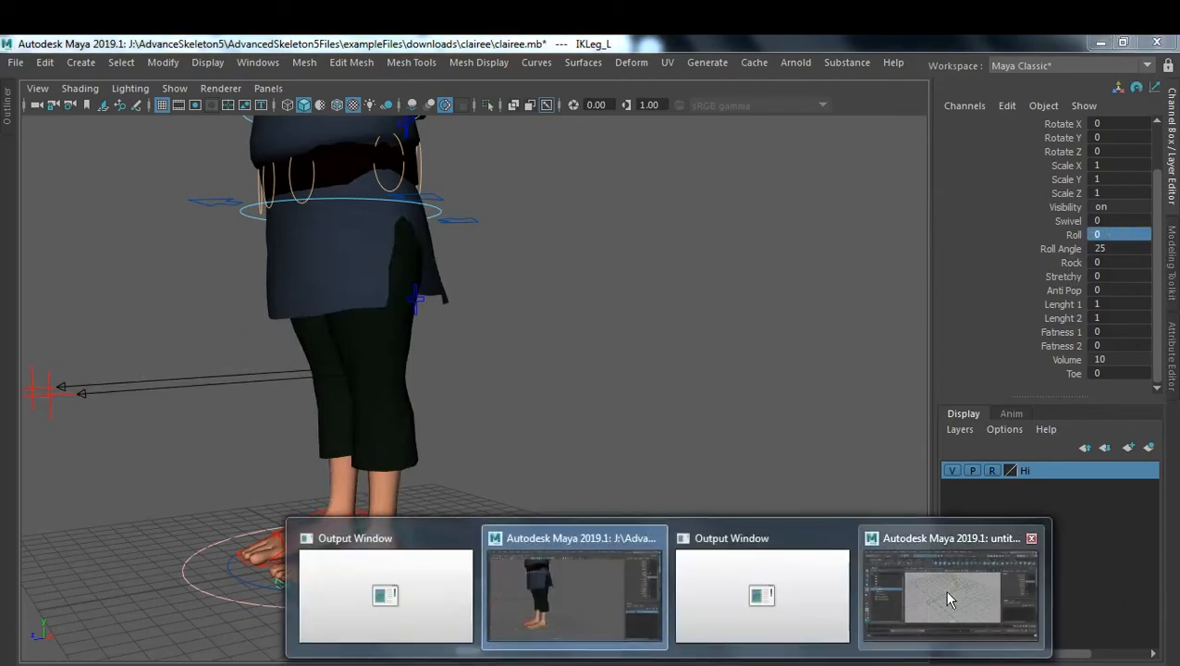
- Return to the untitled leg rig scene and rotate group2 about X to about -38.5 degrees, raising the toes
click(947, 598)
drag(811, 462, 818, 528)
drag(579, 330, 595, 269)
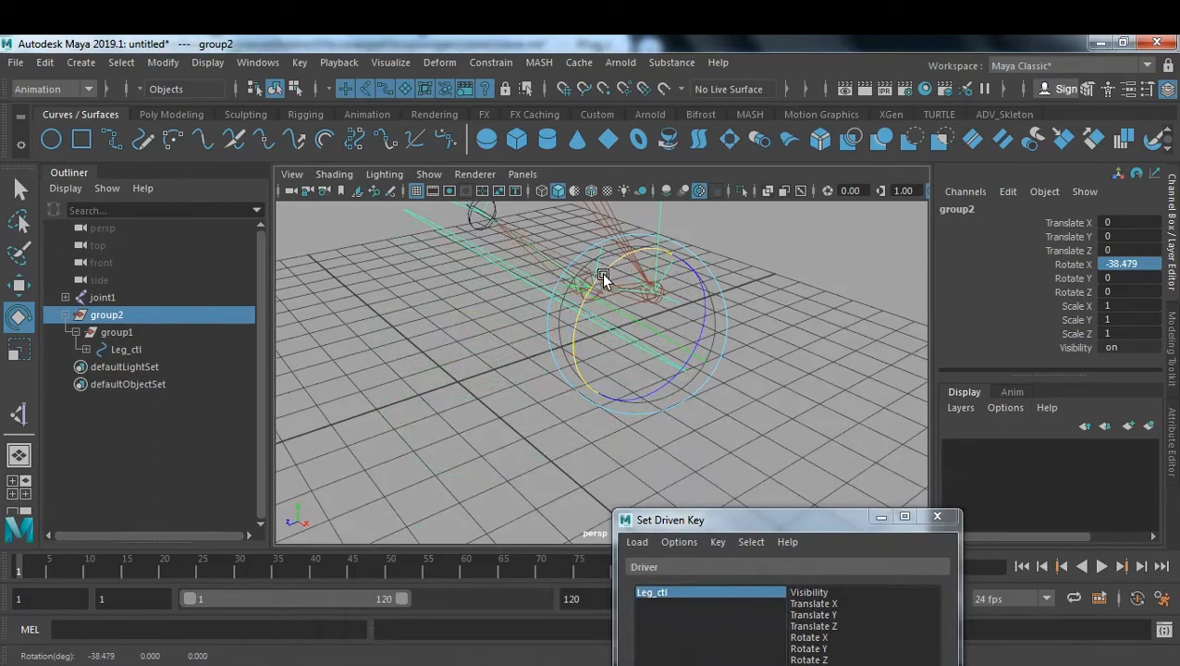
- Switch to Notepad and start a new document
key(alt+Tab)
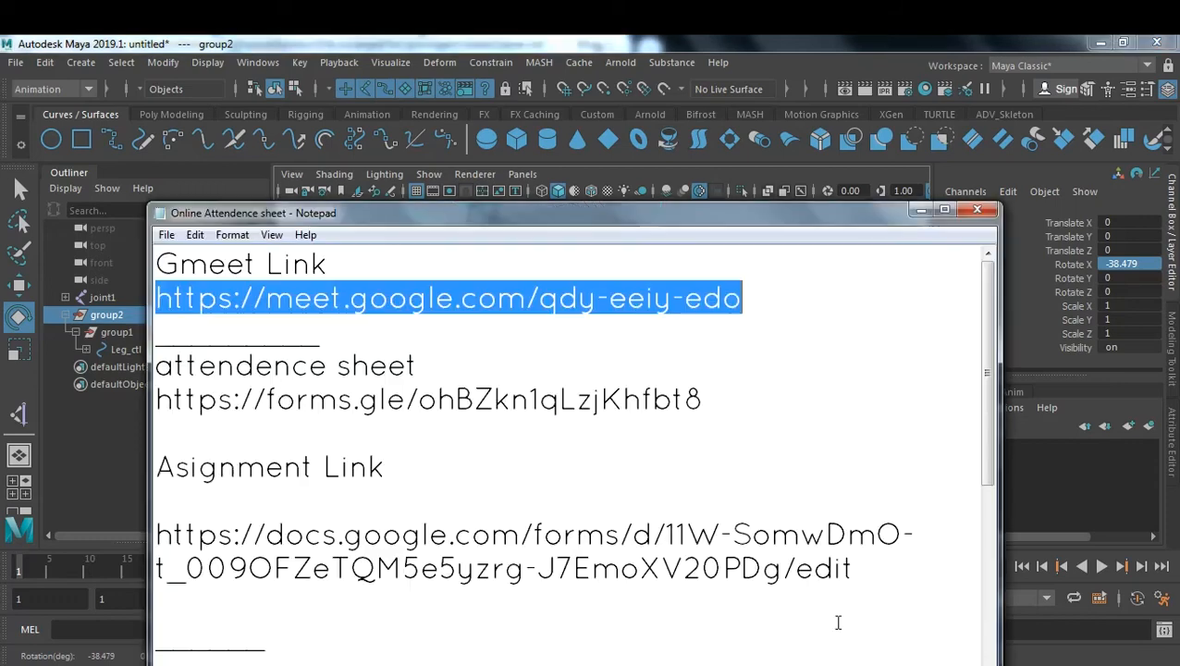
click(167, 235)
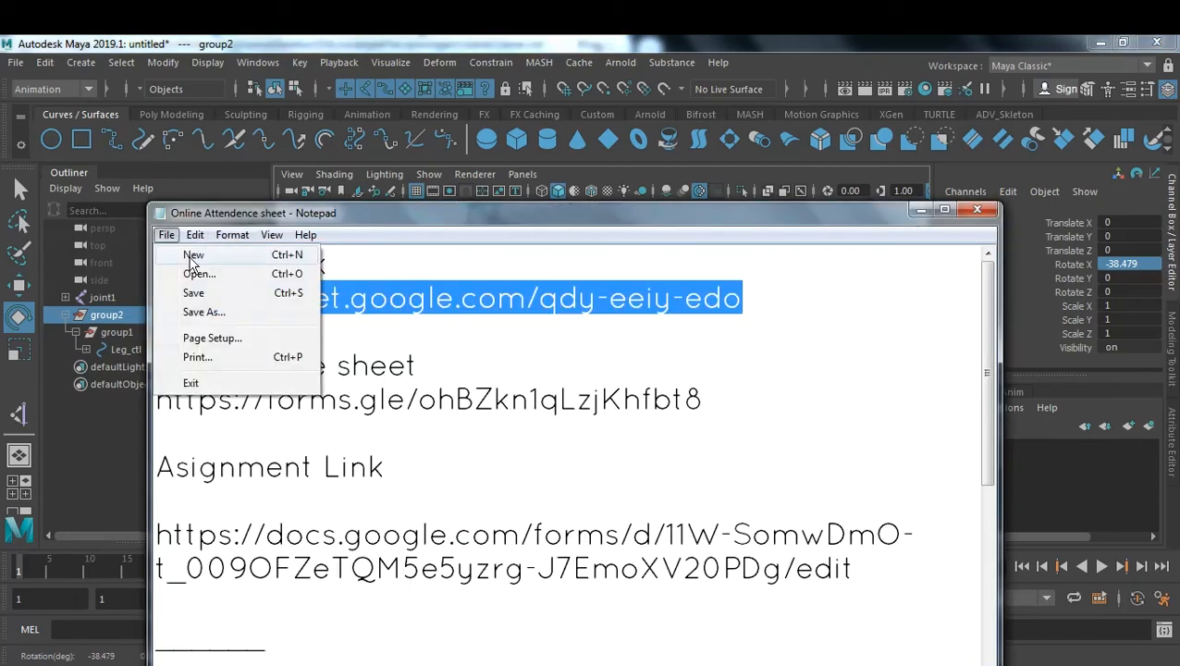
- Create a new Notepad note below the rig view and write the spaced line "group2 rotate x -40"
click(191, 255)
drag(508, 222, 800, 429)
text(gru)
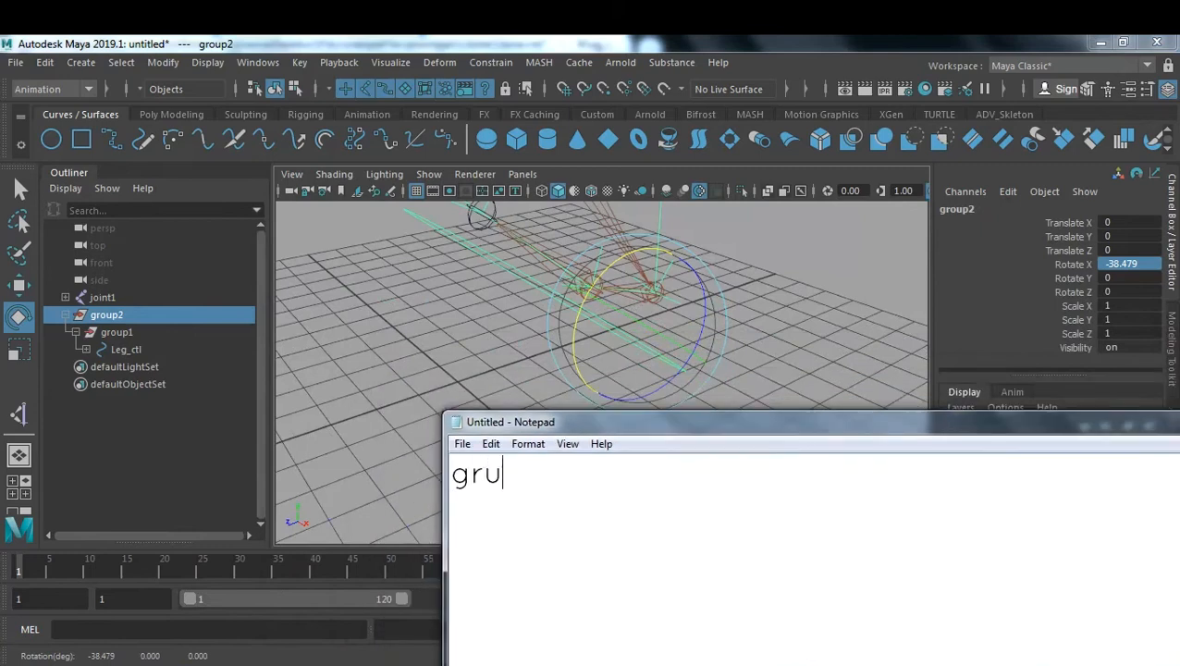
key(BackSpace)
text(oup)
key(BackSpace)
text(2 )
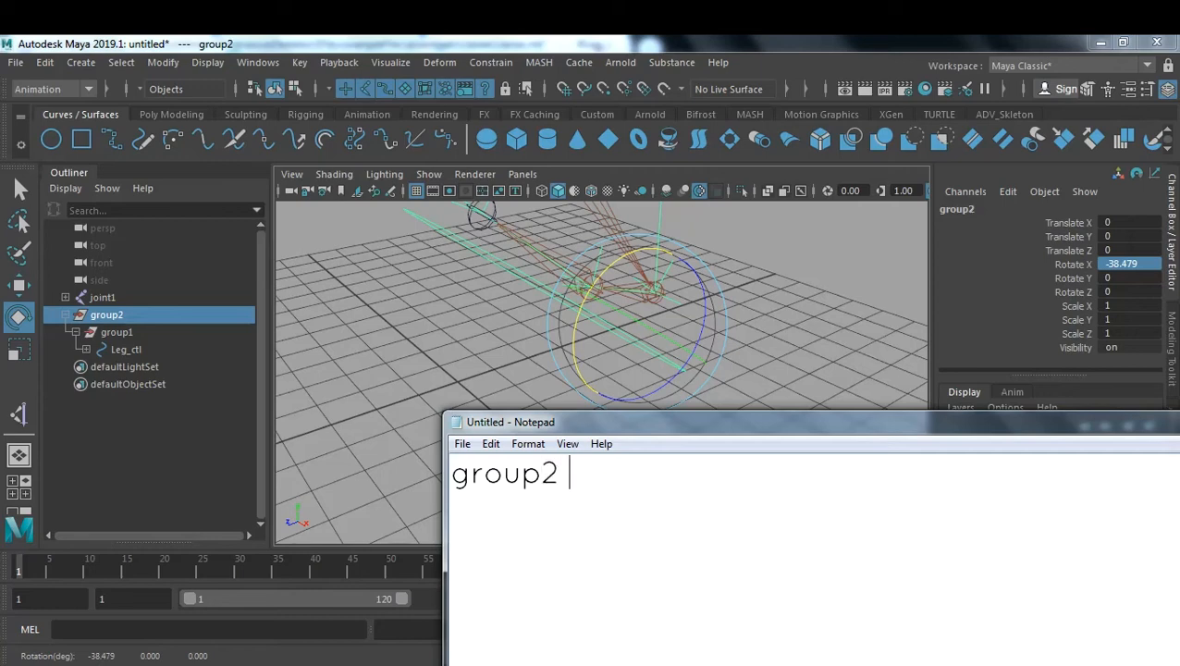
text(rotate)
text(x)
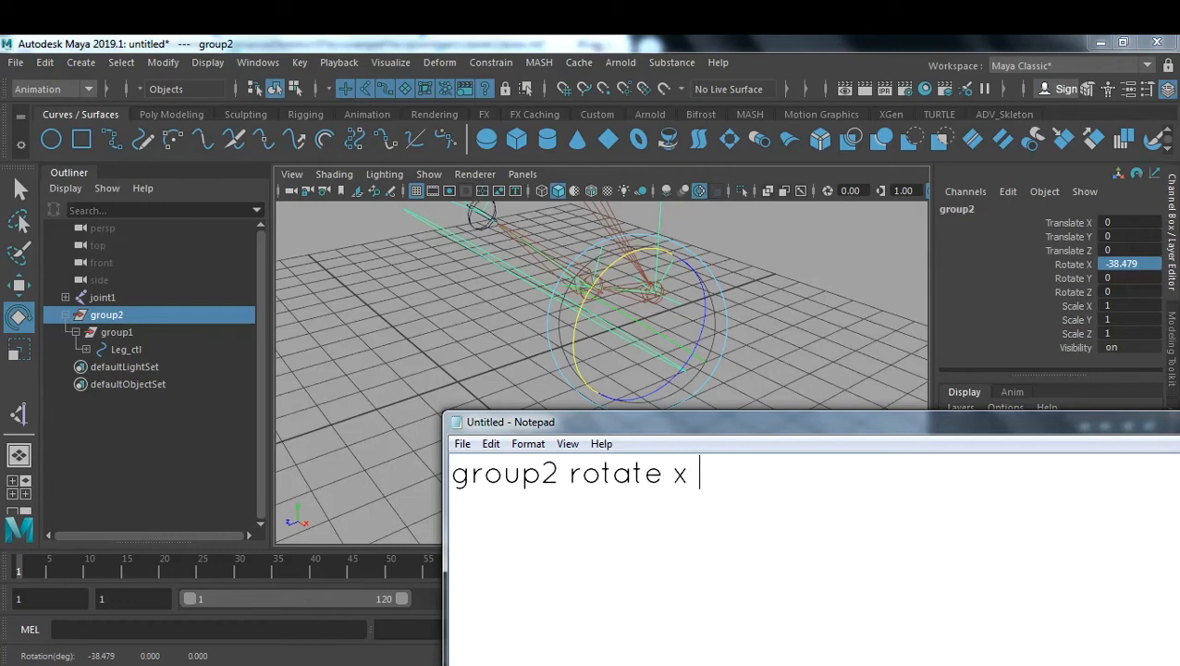
text( -40)
click(565, 477)
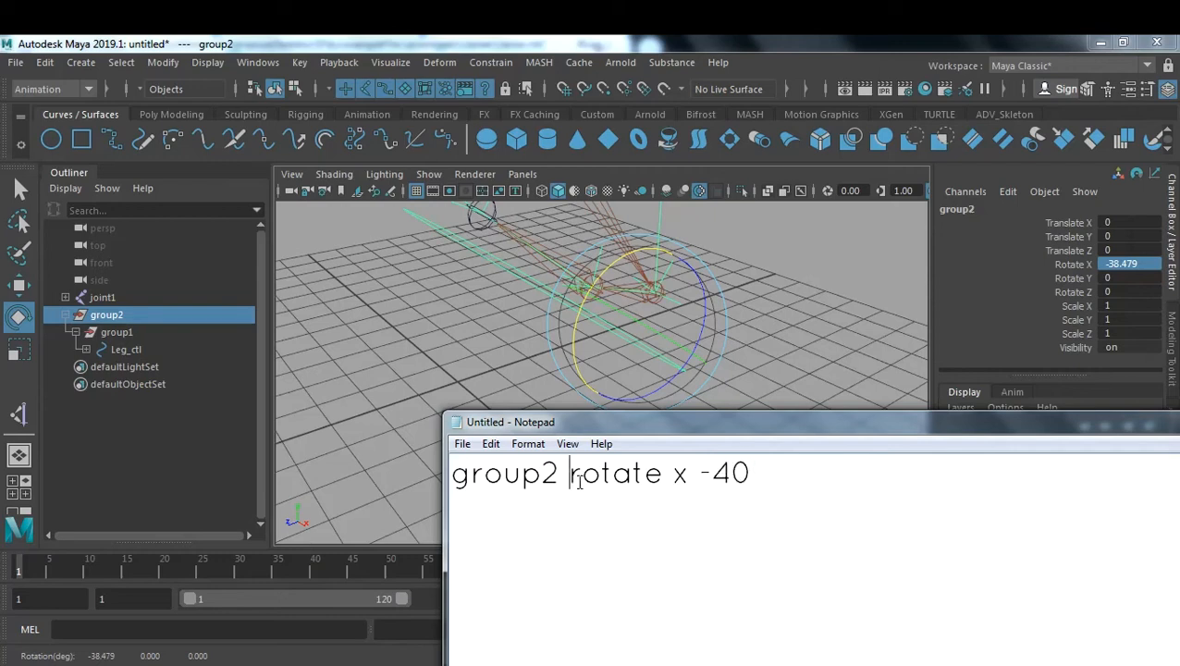
click(737, 473)
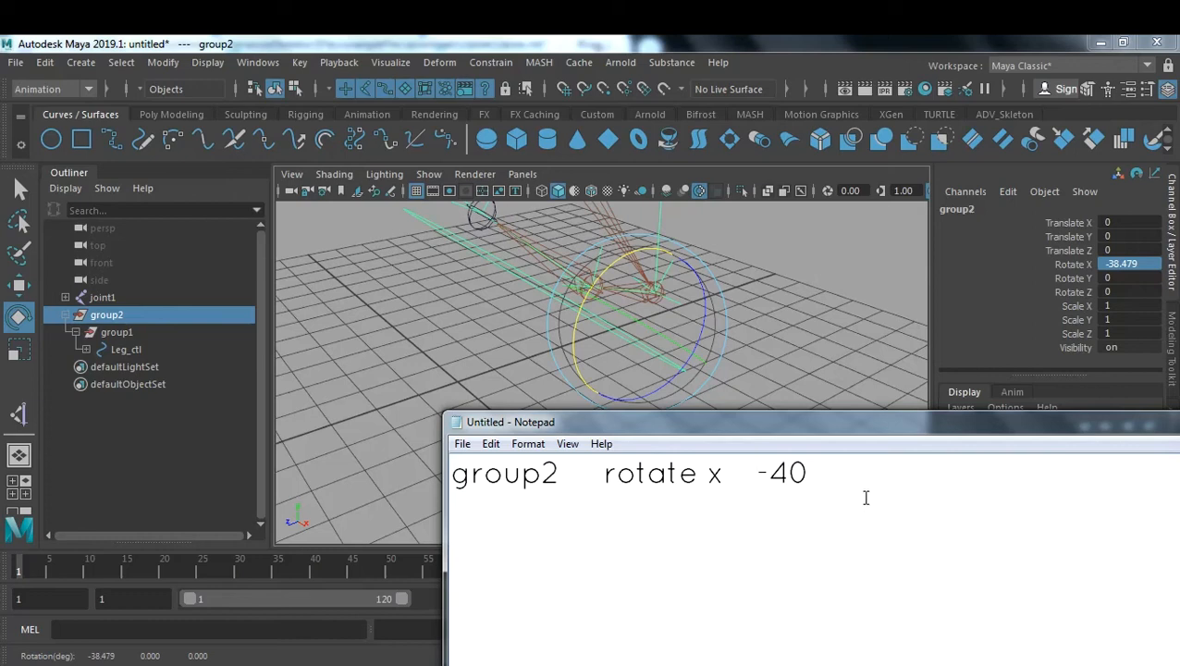
- In Maya, select Leg_ctl and set its Roll attribute to -10
click(130, 351)
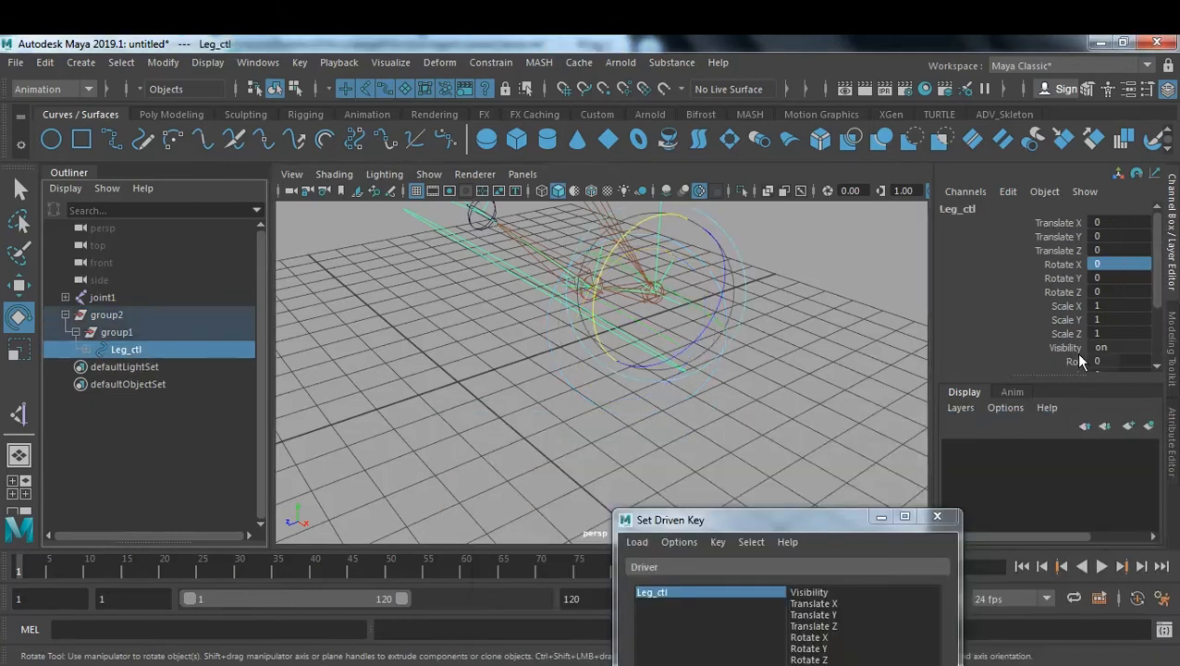
click(1073, 362)
middle_drag(711, 416, 541, 428)
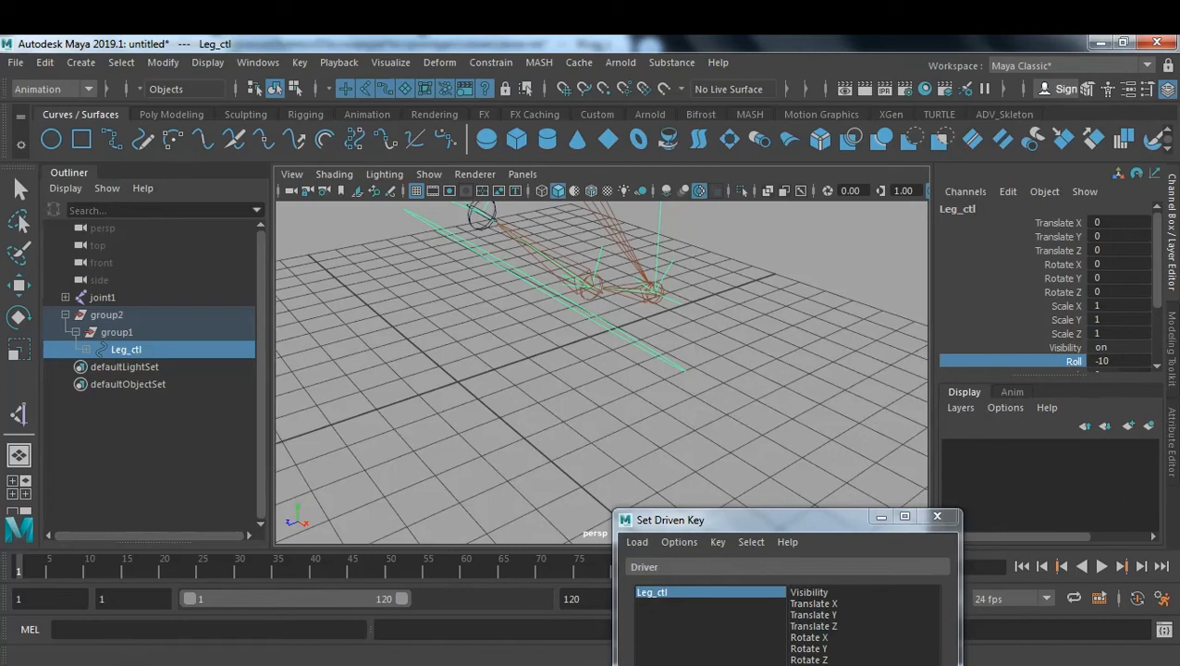
- Switch to the Notepad note and add a second line reading "Leg_ctl.Roll"
key(alt+Tab)
click(904, 492)
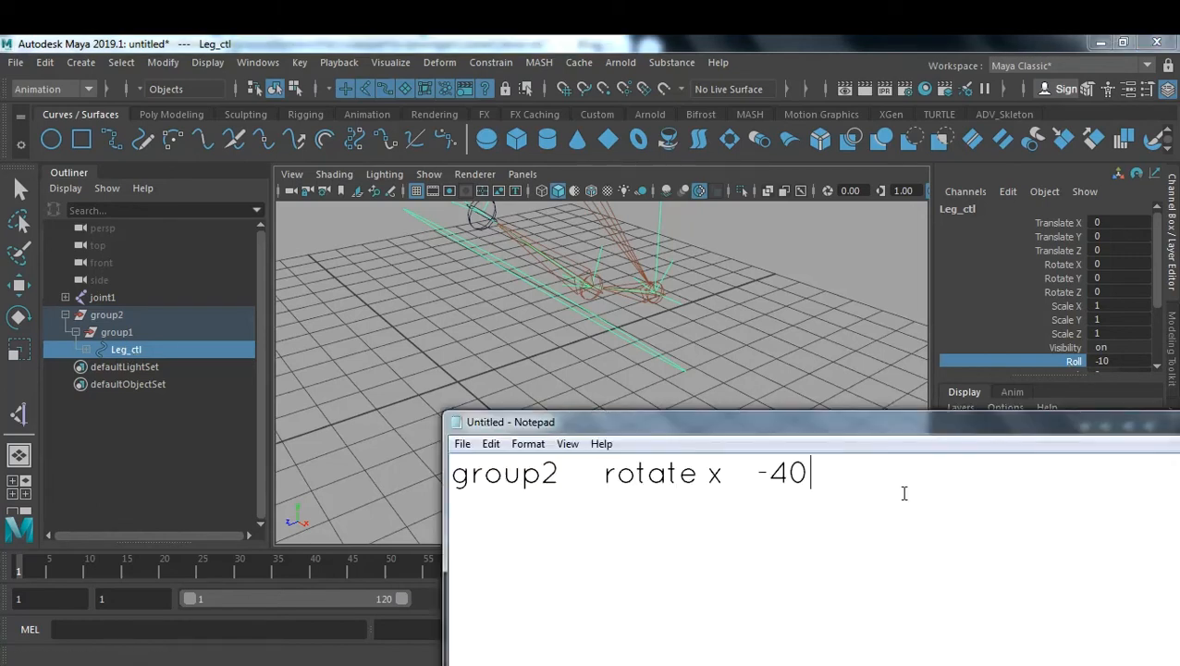
key(Return)
text(Leg_ctl)
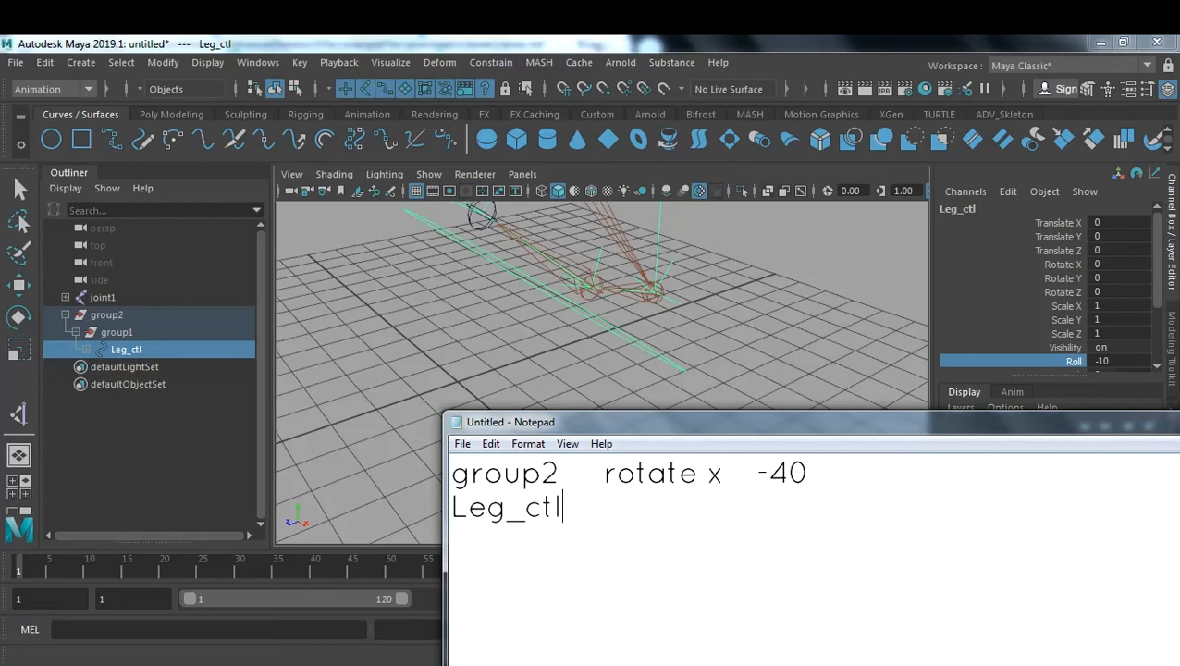
text(.Roll)
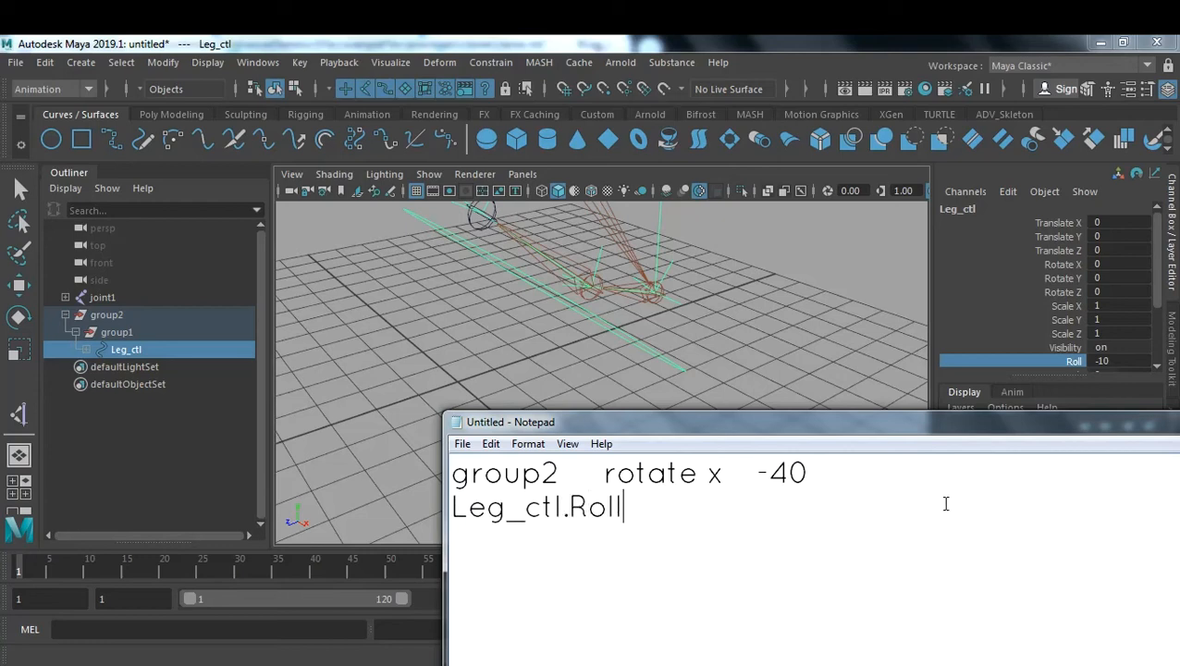
- Align "rotate x" and "Roll" in one column across the two note lines
click(596, 471)
key(Tab)
click(767, 520)
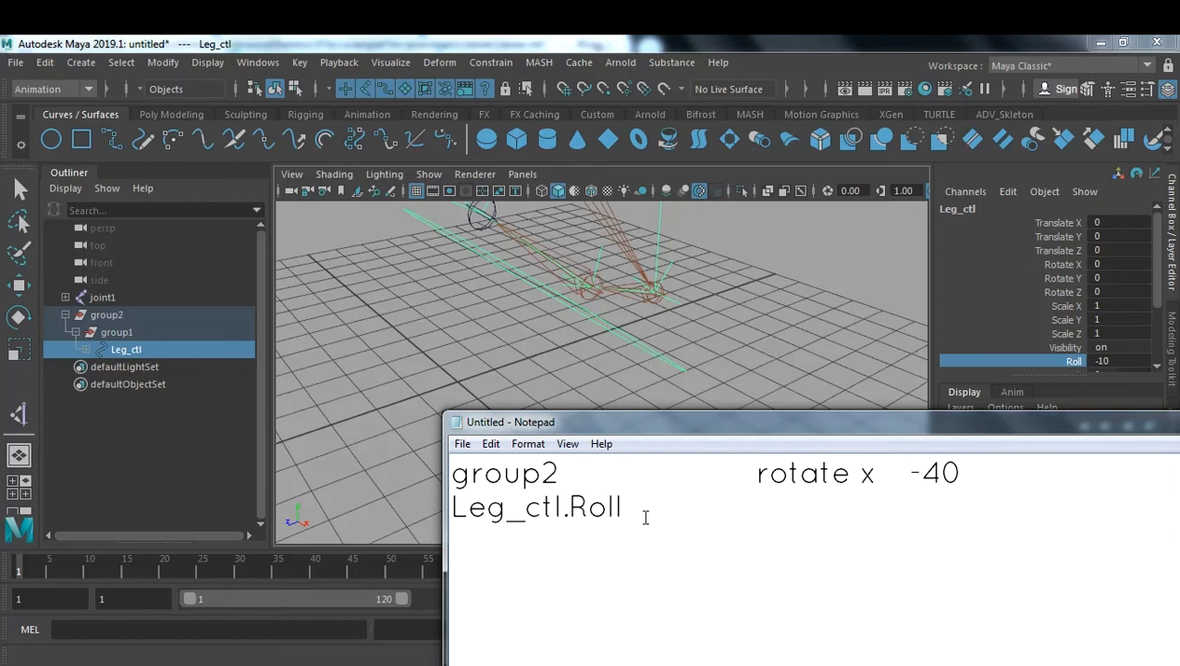
click(569, 512)
key(Tab)
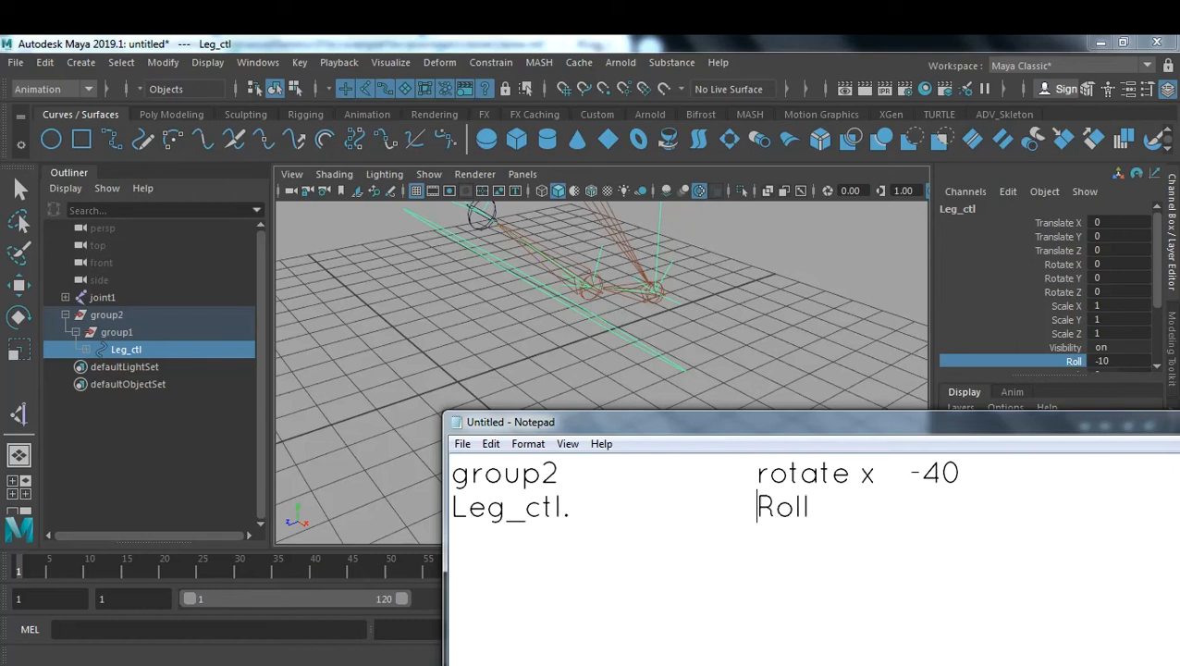
- Add the value -10 to the Leg_ctl line, remove the period after the name and realign the columns
click(947, 519)
key(Tab)
text(-10)
click(679, 534)
key(BackSpace)
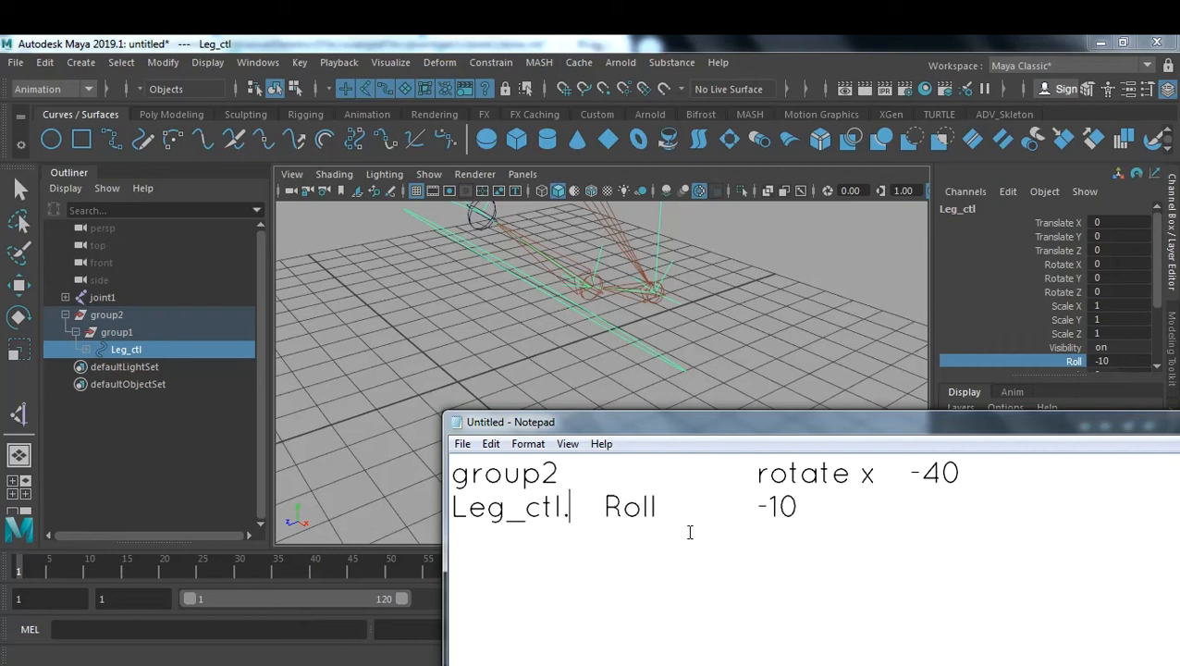
key(BackSpace)
key(Tab)
click(1025, 507)
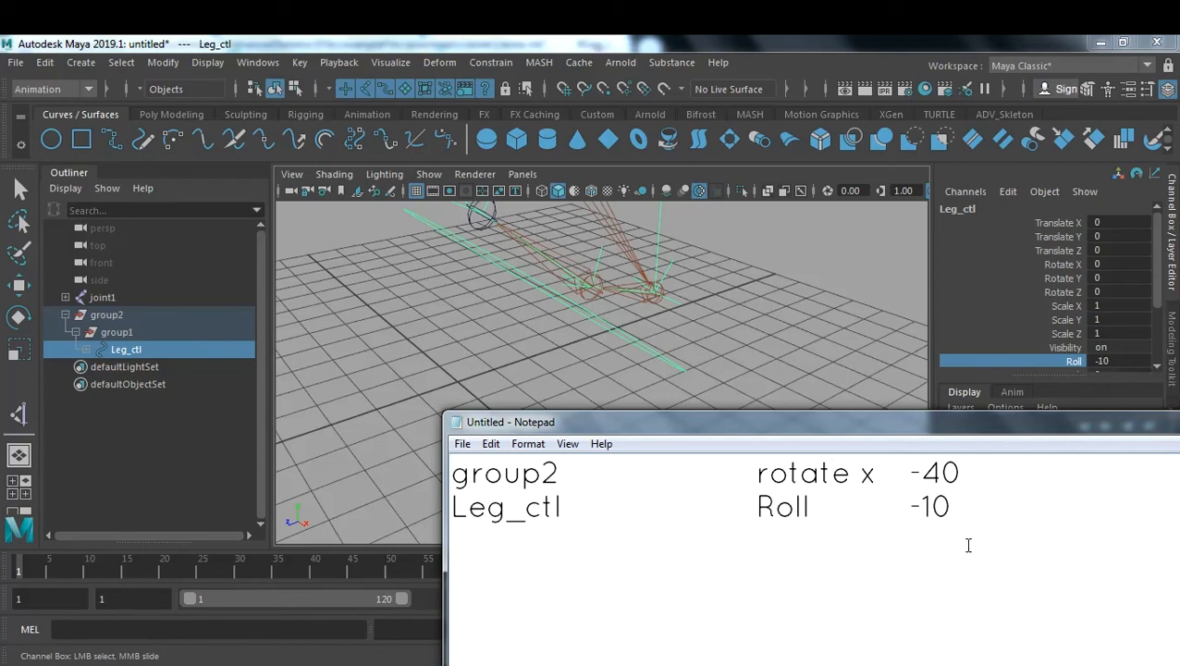
- In Maya, reset Leg_ctl's Roll and group2's Rotate X to 0
click(1117, 359)
text(0)
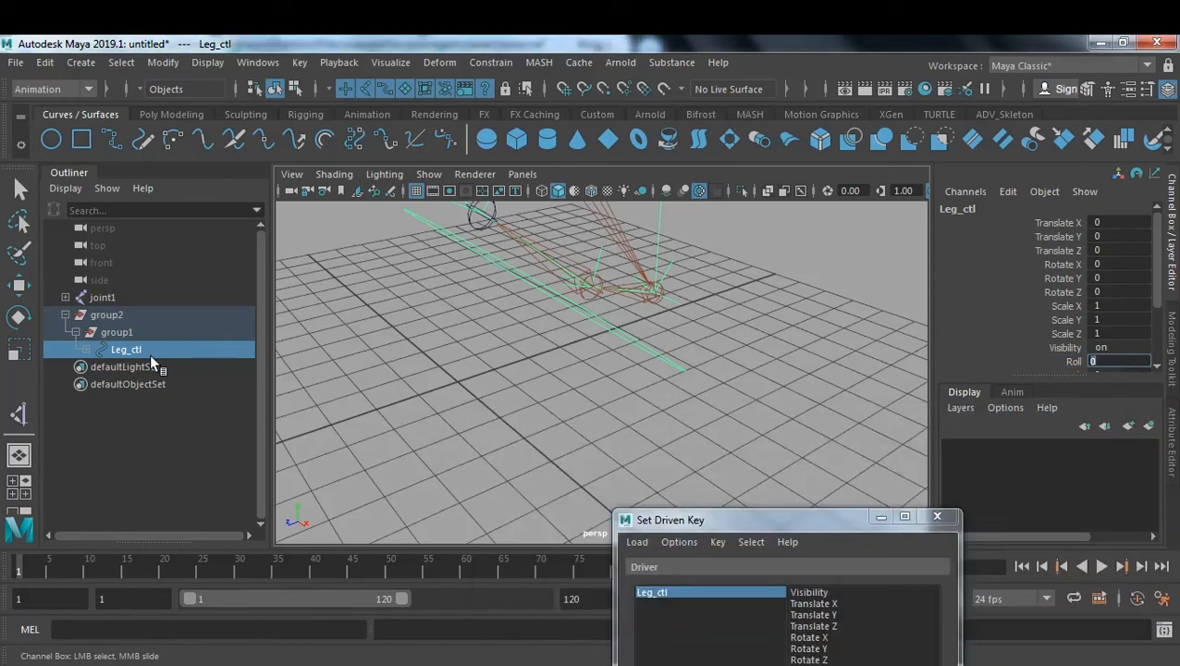
click(118, 317)
key(e)
click(1134, 265)
text(0)
key(Return)
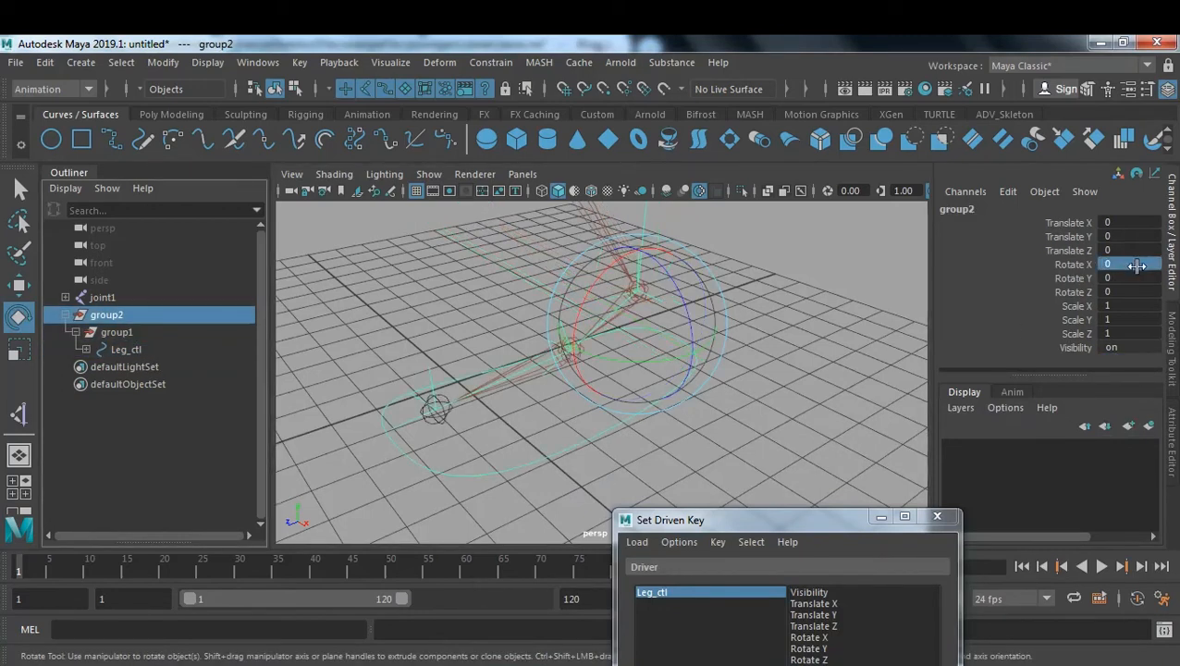
- Test the foot lift by rotating group1 about 76 degrees around X, and reset its Rotate X to 0
click(118, 333)
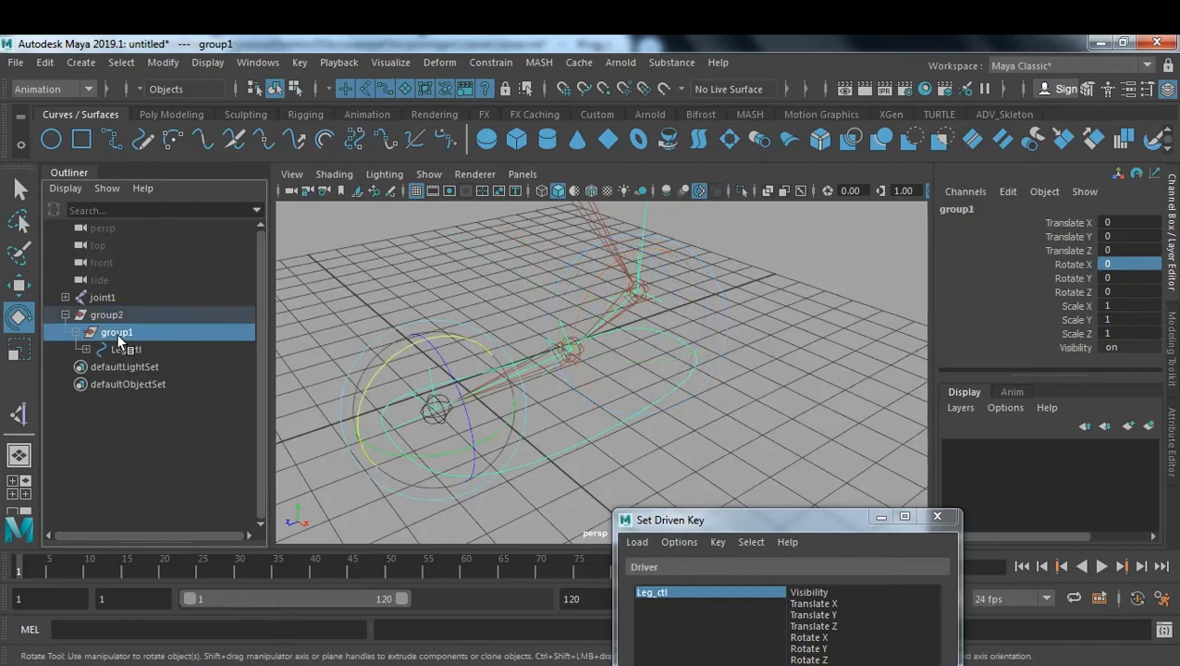
drag(399, 349, 320, 384)
alt+drag(706, 364, 708, 357)
mouse_move(472, 341)
mouse_down()
mouse_move(442, 364)
mouse_move(529, 360)
mouse_move(442, 376)
mouse_up()
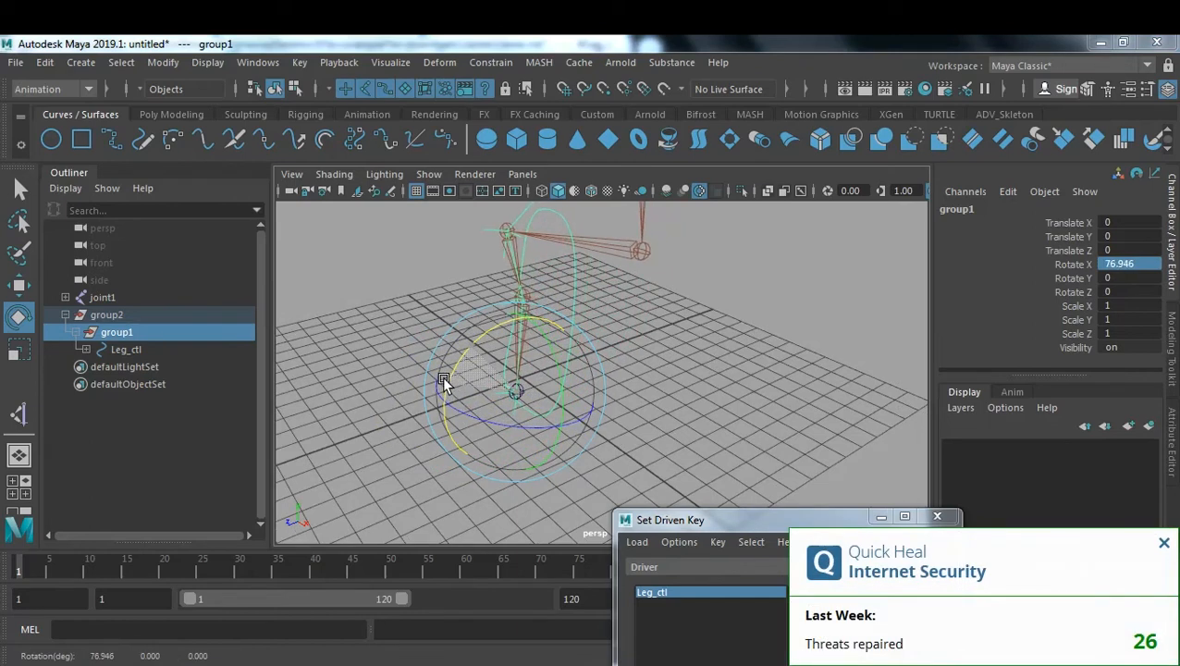
drag(442, 376, 443, 378)
double_click(1139, 265)
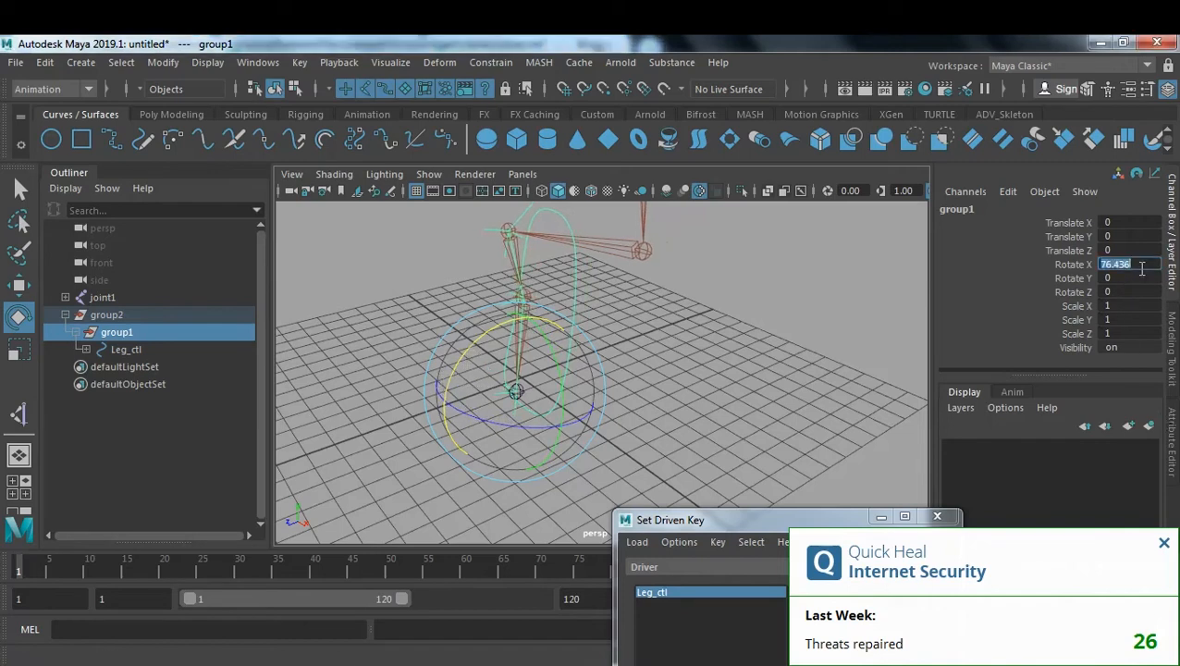
text(0)
key(Return)
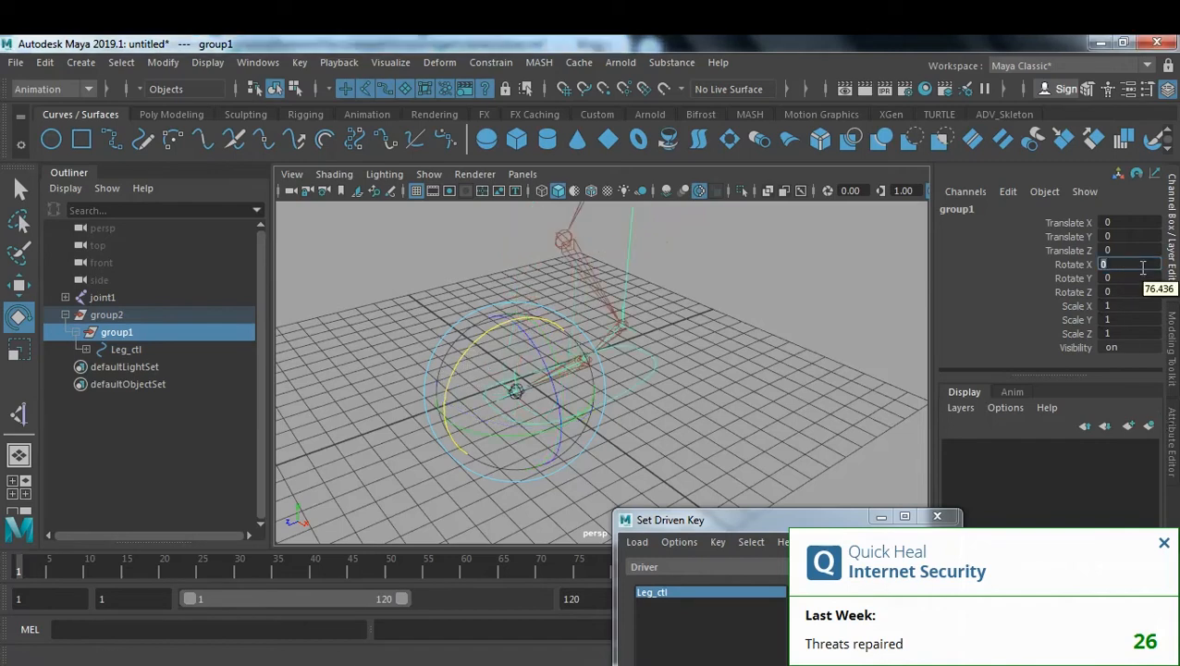
- Dismiss the security notification, move the Set Driven Key window higher and set group1's Rotate X to 75
click(1163, 543)
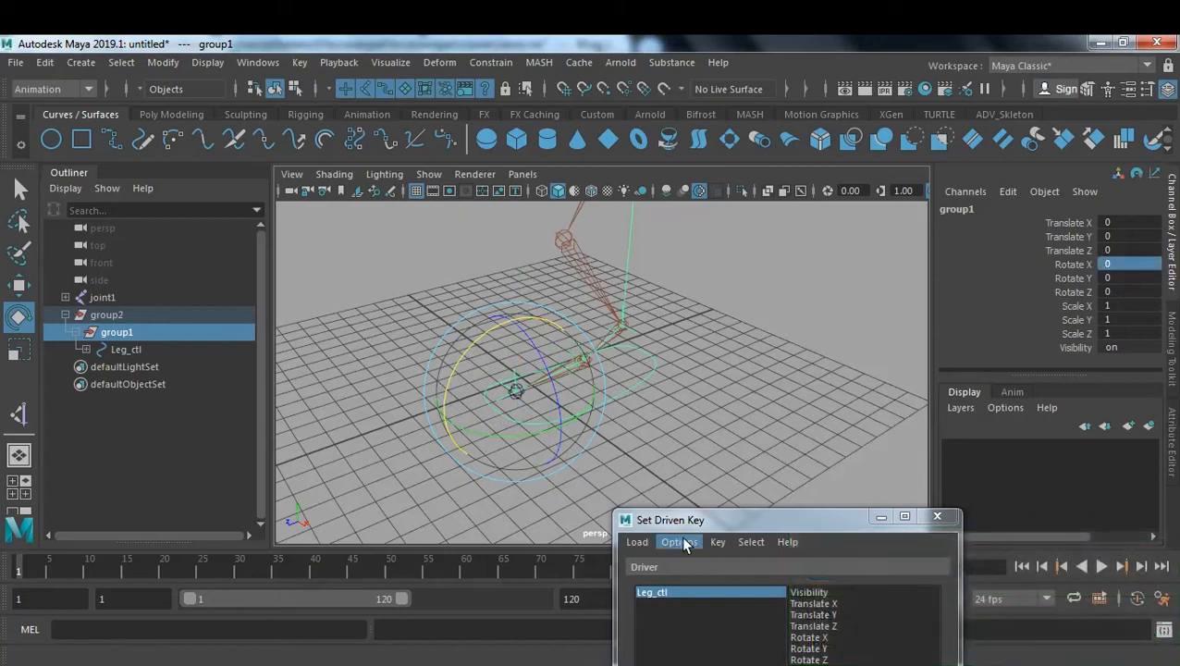
drag(760, 530, 802, 454)
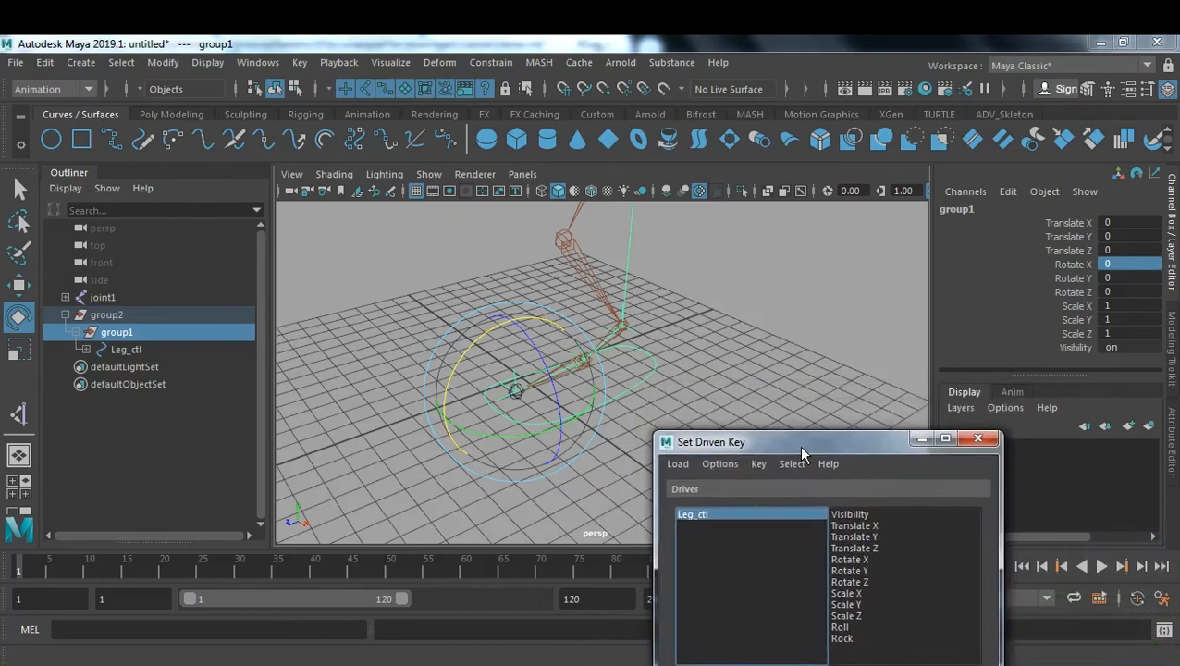
click(1124, 265)
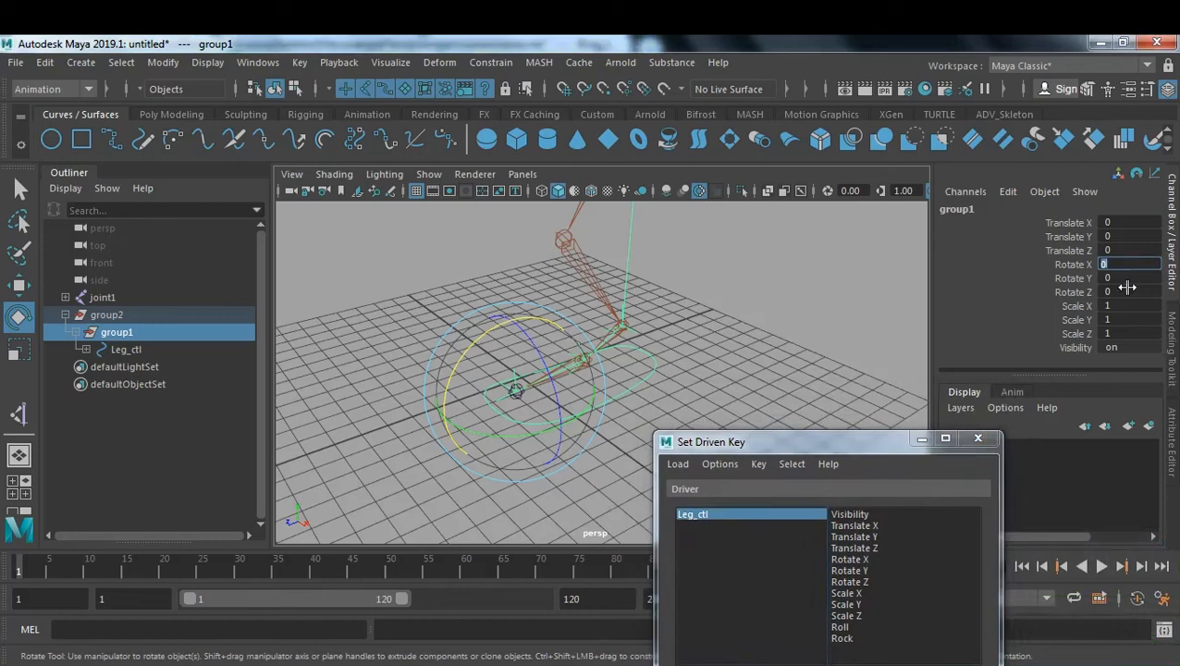
text(75)
key(Return)
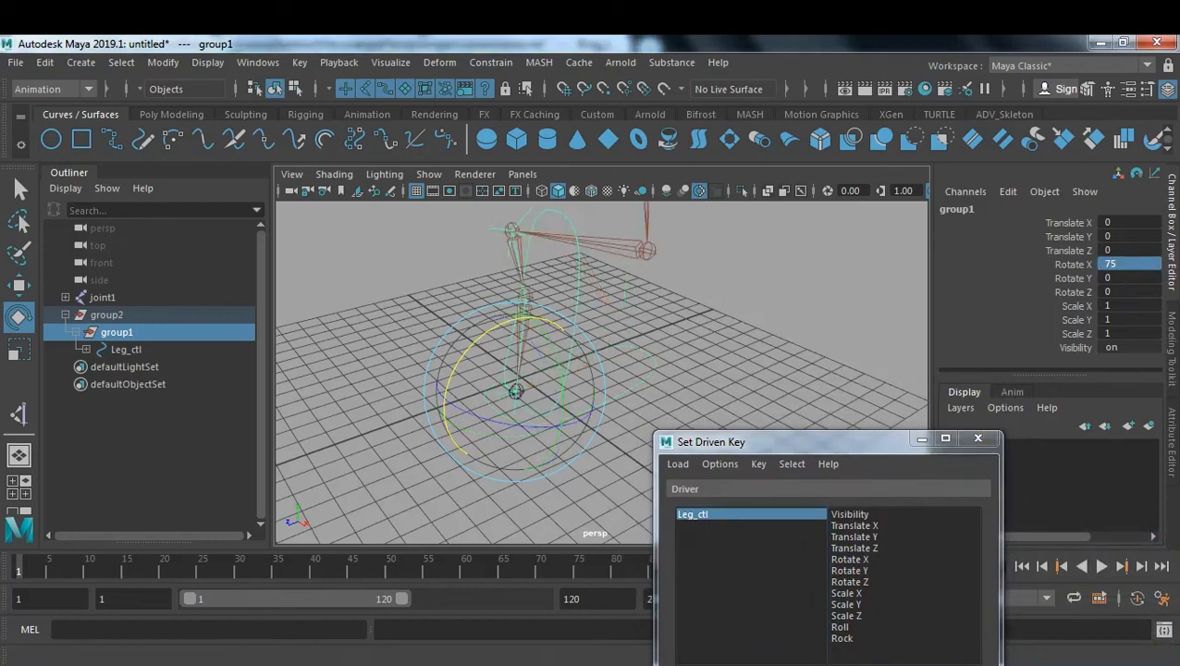
- Switch to the Notepad note and enter "group1" below a blank line after the Leg_ctl entry
key(alt+Tab)
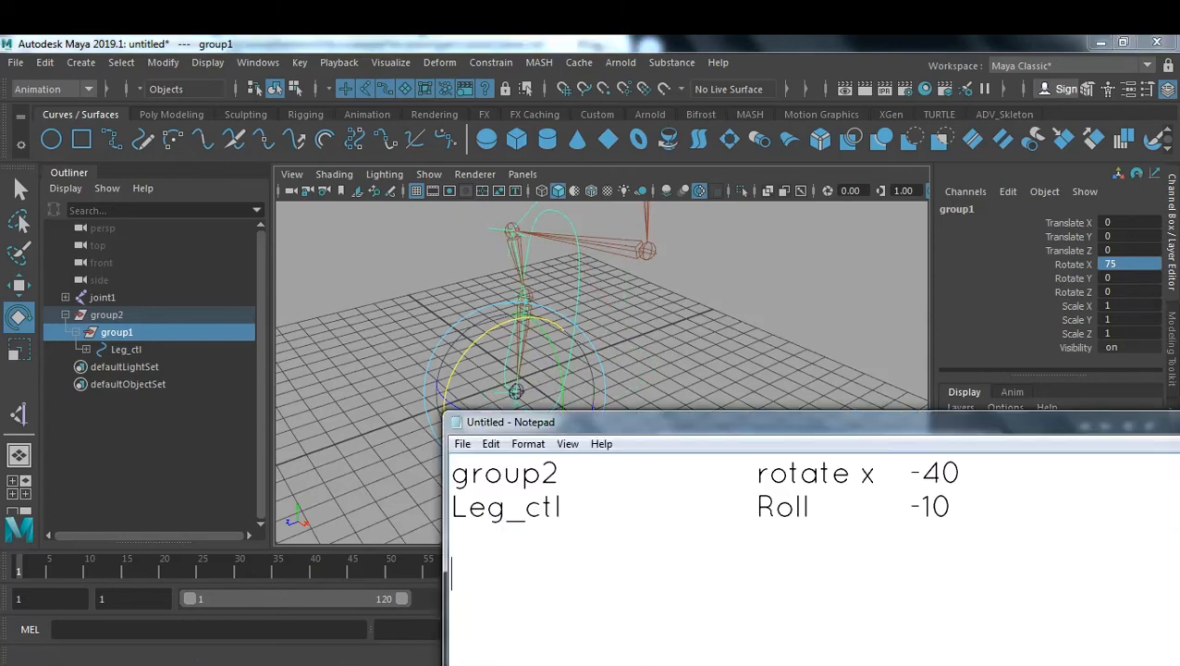
text(gru)
key(BackSpace)
text(oup )
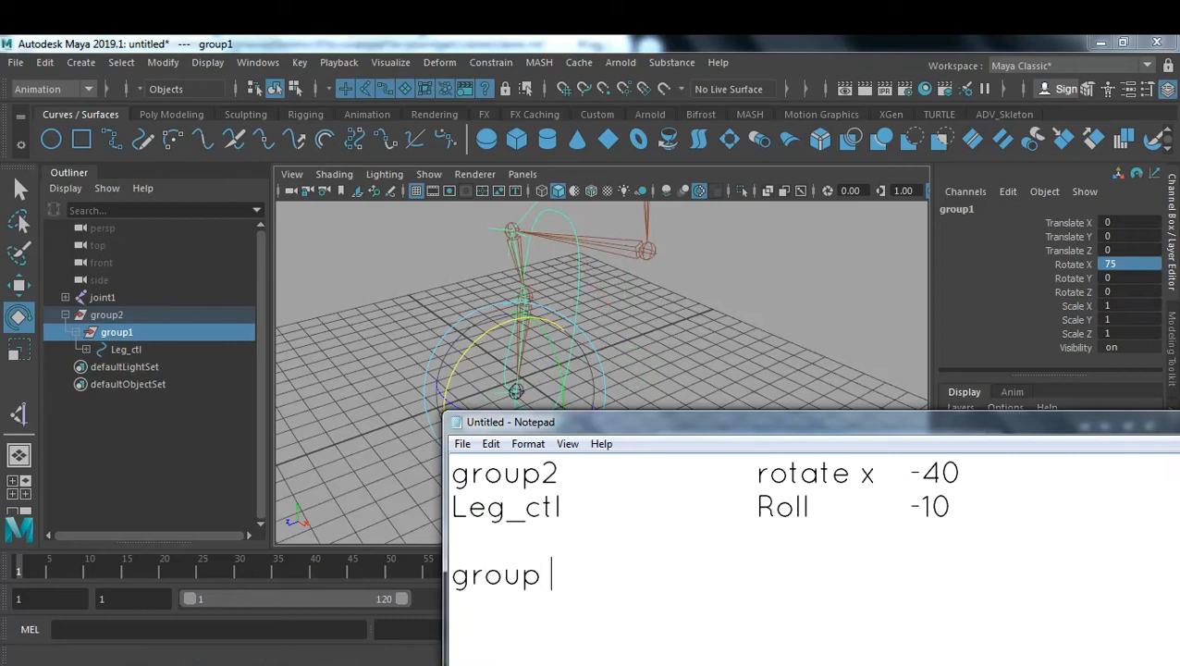
text(1)
key(BackSpace)
key(BackSpace)
text(1)
- Complete the group1 line with "Rotate x" and the value 75, aligned to the columns above
key(Tab)
key(Tab)
text(ROTAT)
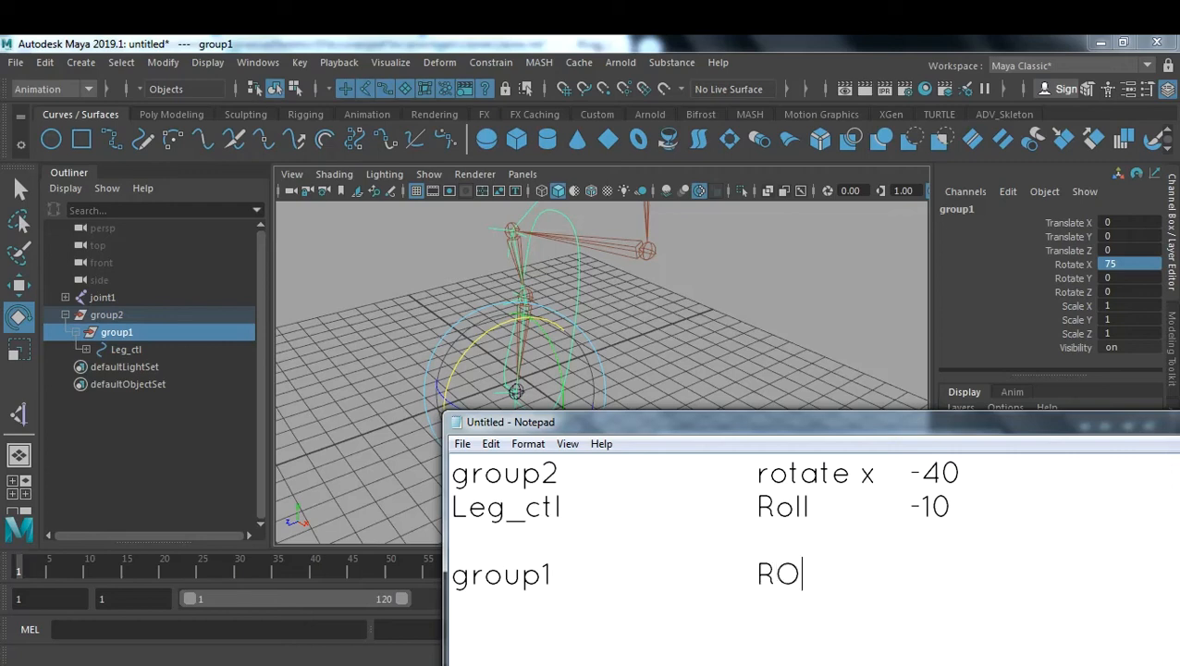
key(BackSpace)
key(BackSpace)
key(BackSpace)
key(BackSpace)
key(Tab)
click(810, 574)
text(otat)
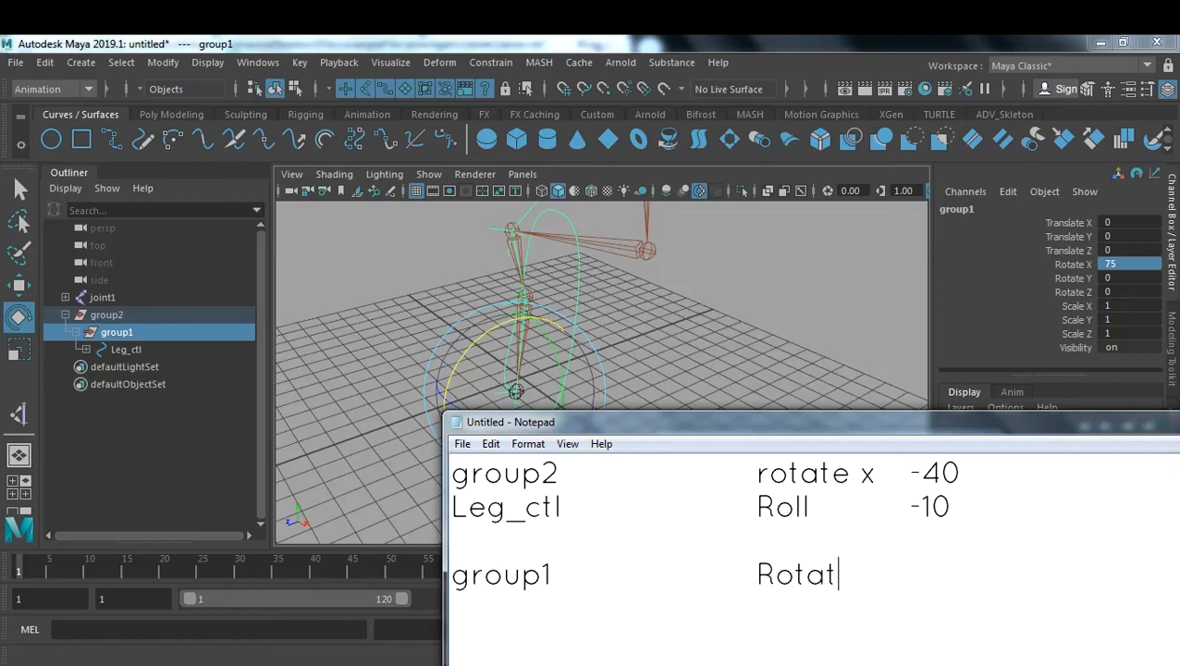
text(e x   75)
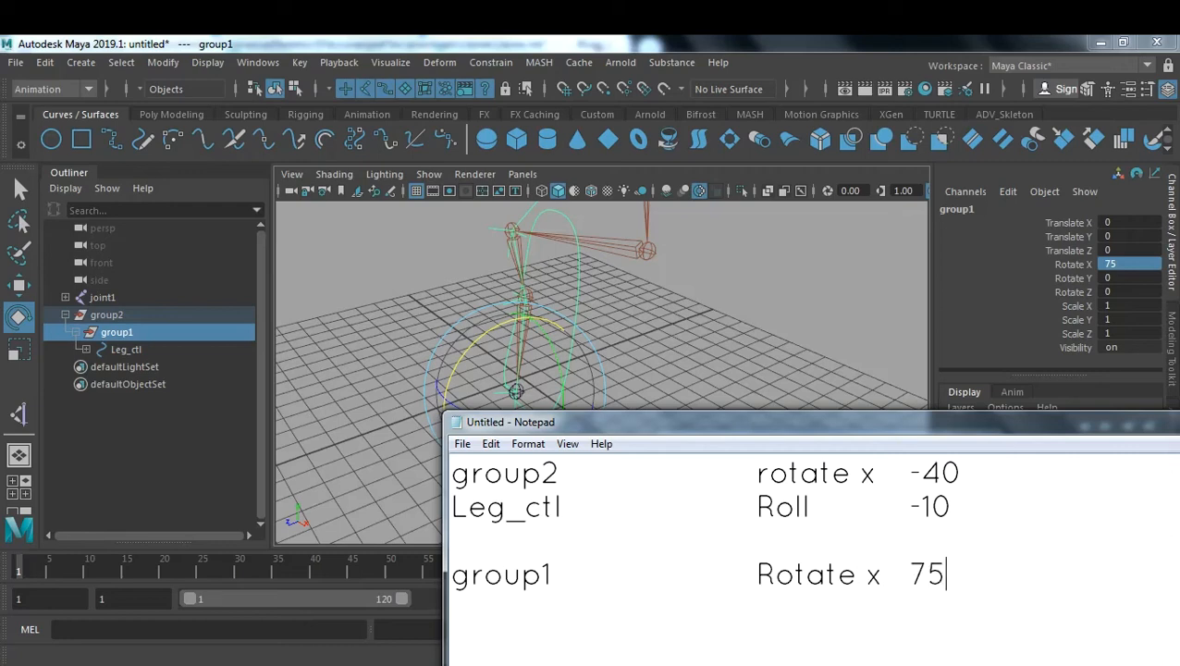
- Copy the Leg_ctl Roll line beneath the group1 line and change its value to 10
key(Return)
drag(958, 506, 452, 507)
key(ctrl+c)
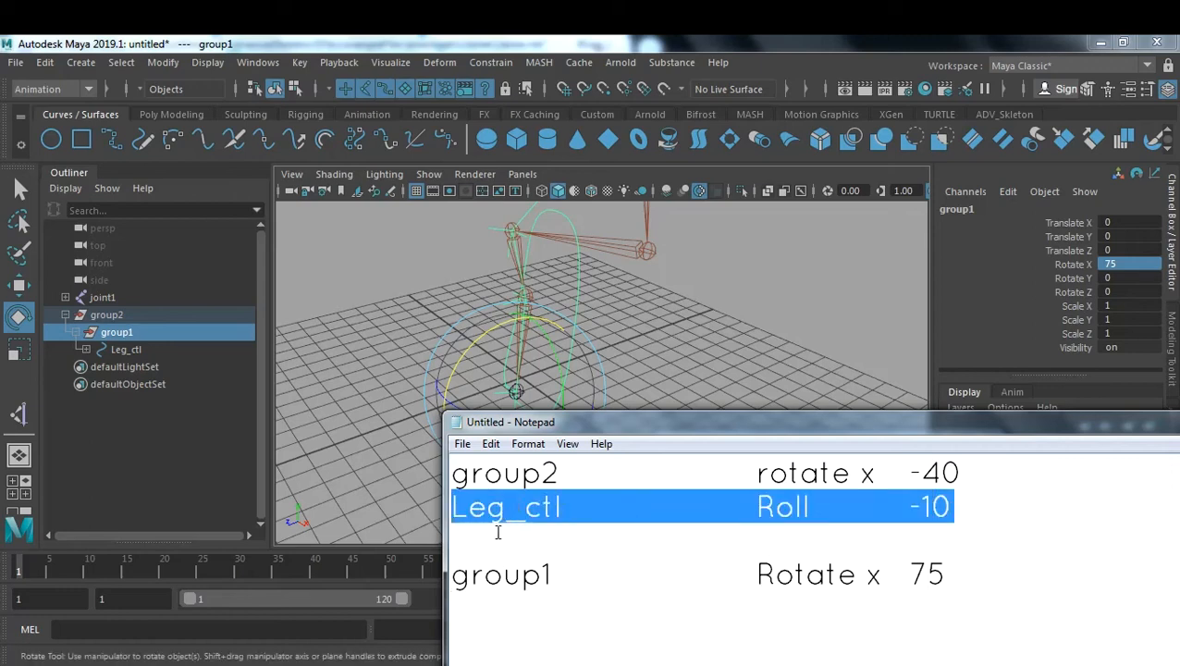
click(496, 621)
key(ctrl+v)
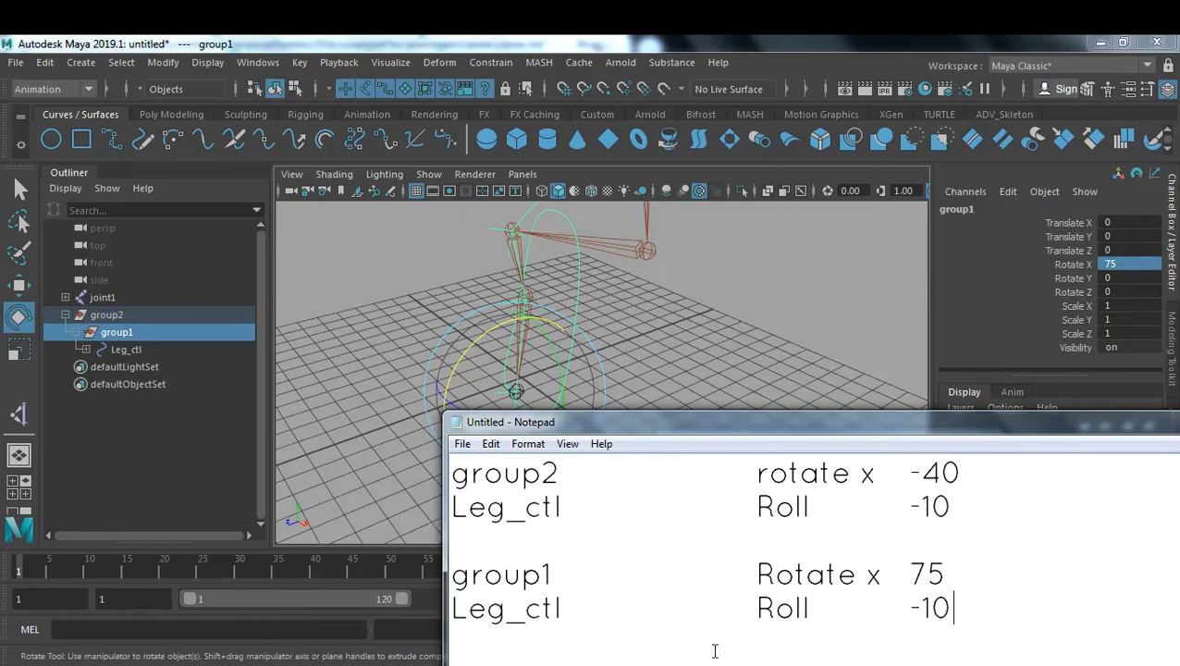
double_click(911, 607)
key(BackSpace)
key(End)
- In Maya, reset group1's Rotate X to 0
double_click(1136, 264)
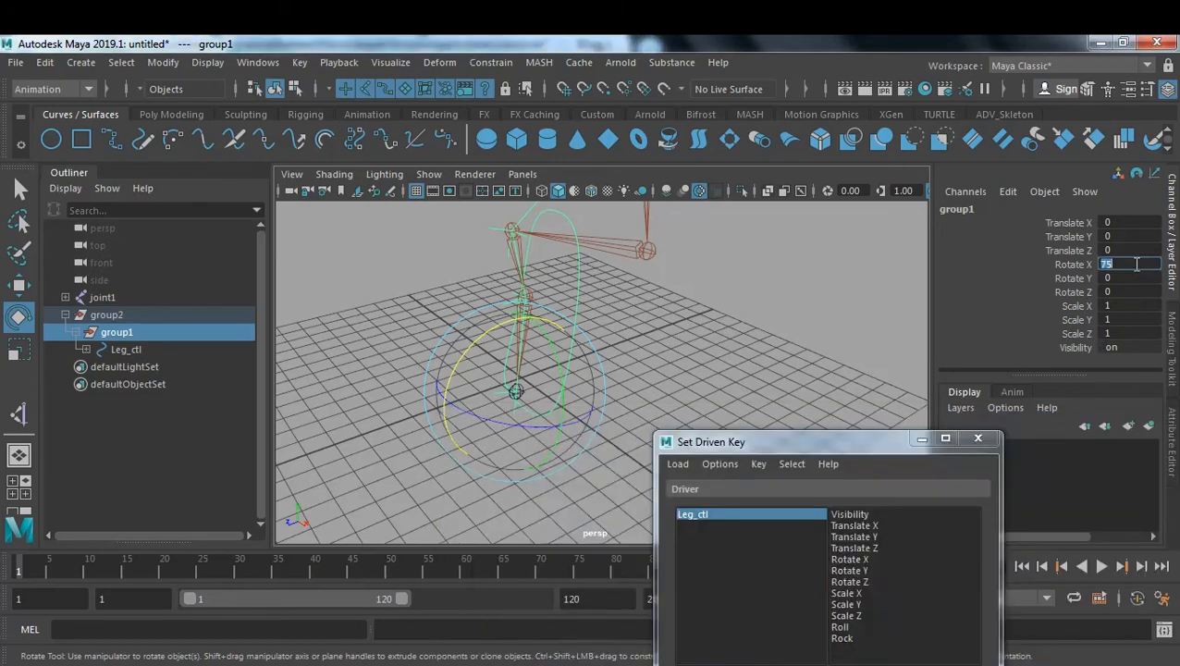
text(0)
key(Return)
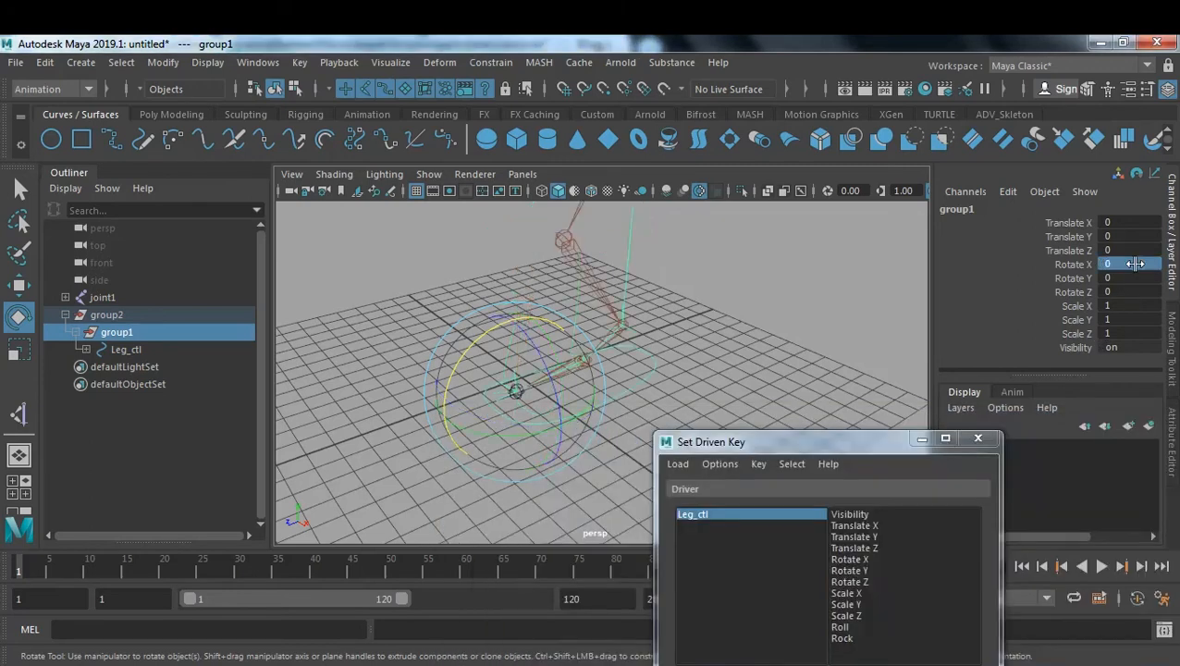
click(908, 665)
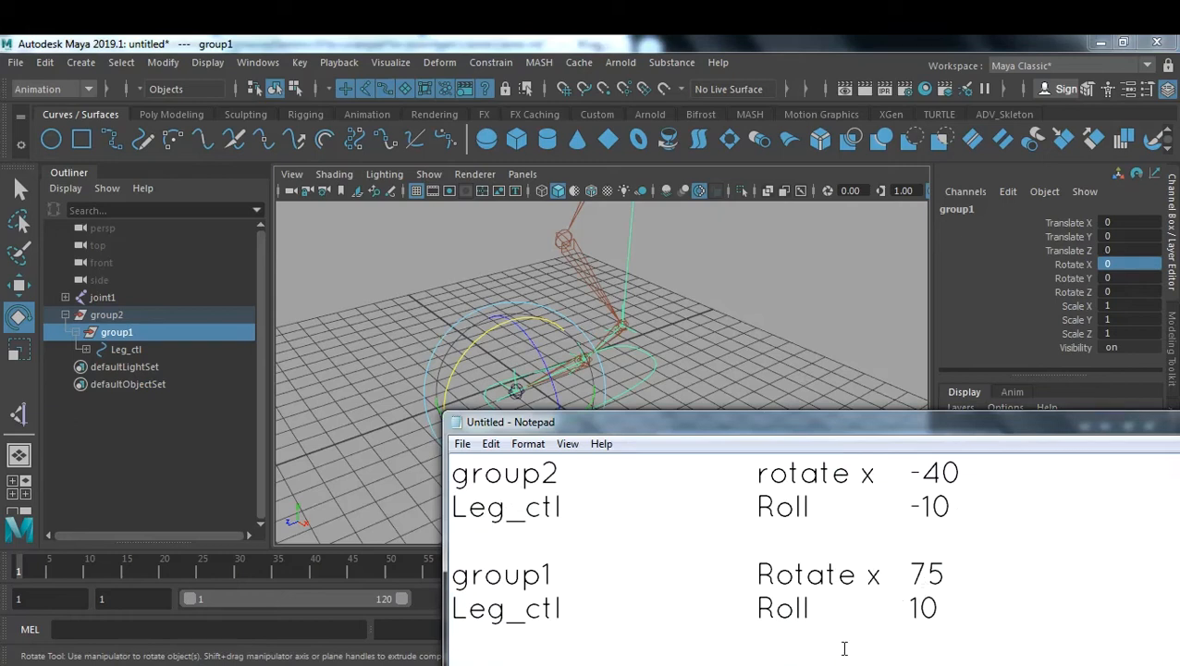
drag(1134, 429, 965, 423)
click(1044, 412)
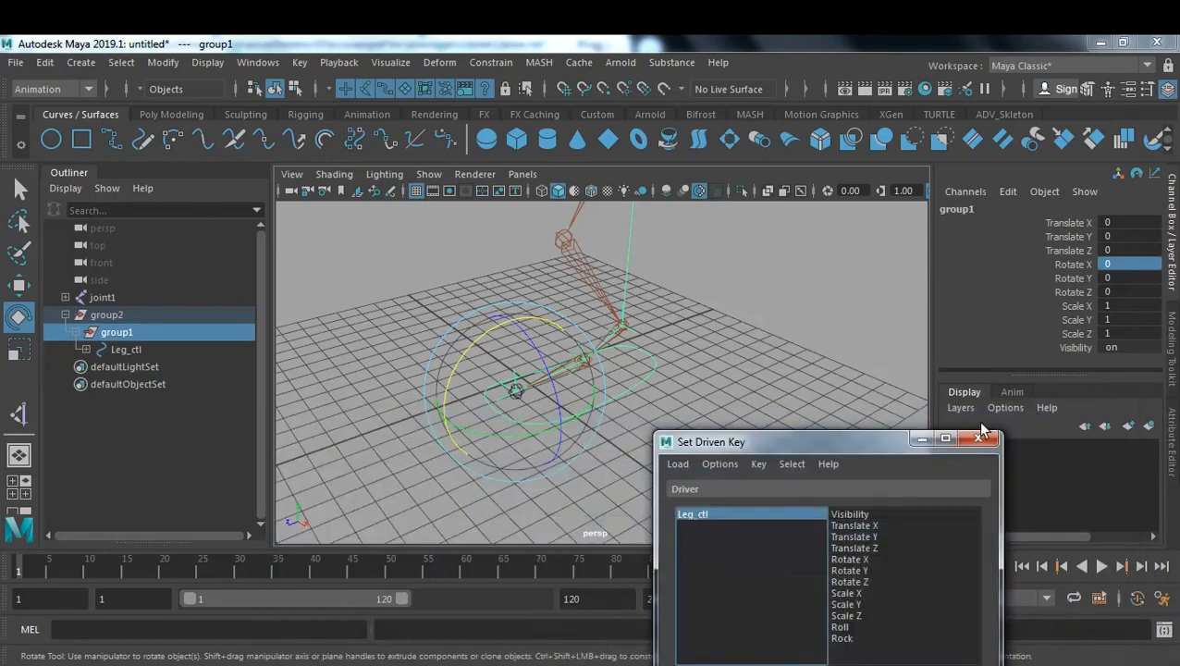
- Arrange the Maya window and the Notepad note side by side, moving the Set Driven Key window clear of the viewport
drag(846, 442, 883, 279)
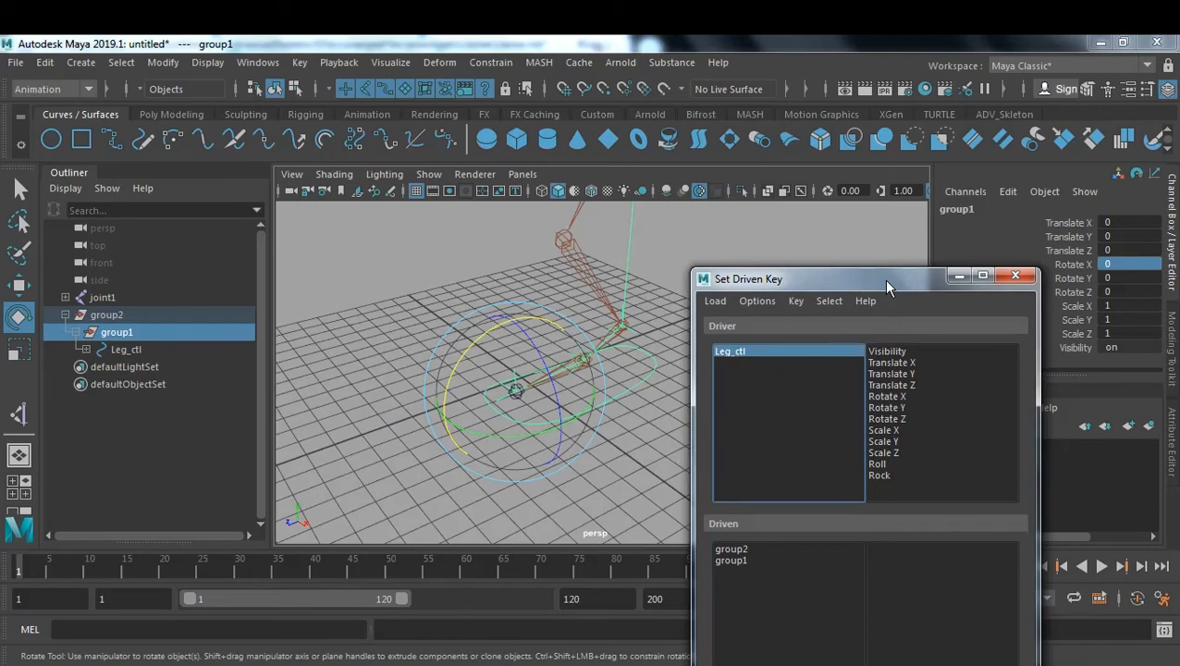
key(super+Left)
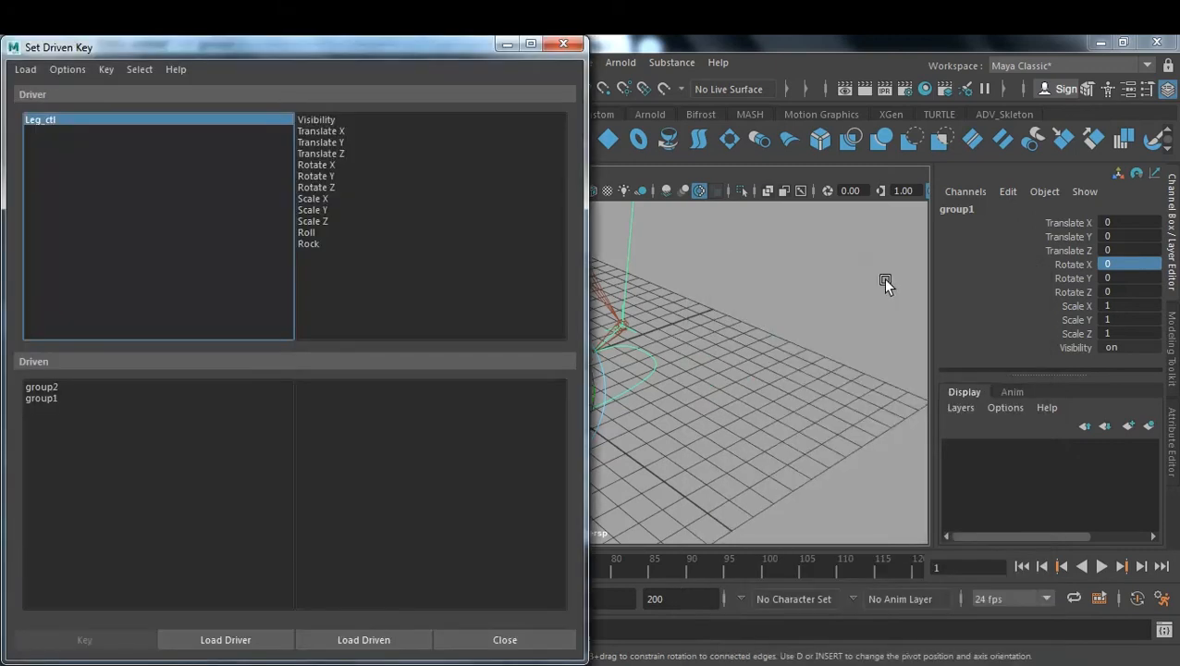
drag(410, 47, 415, 79)
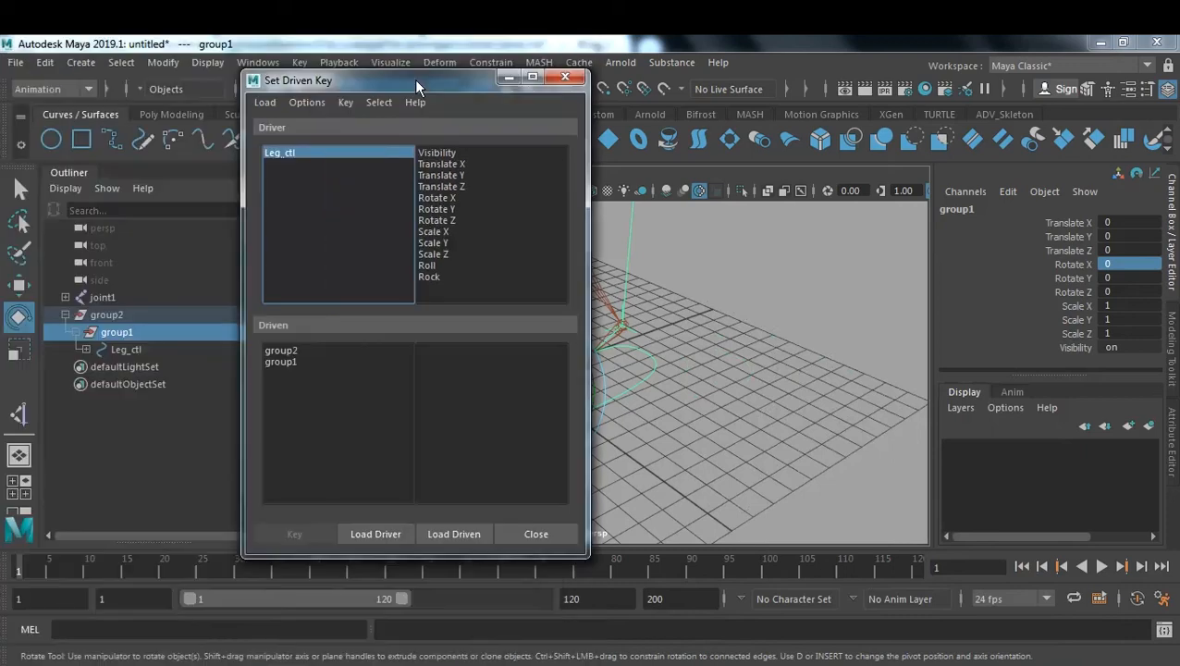
double_click(619, 46)
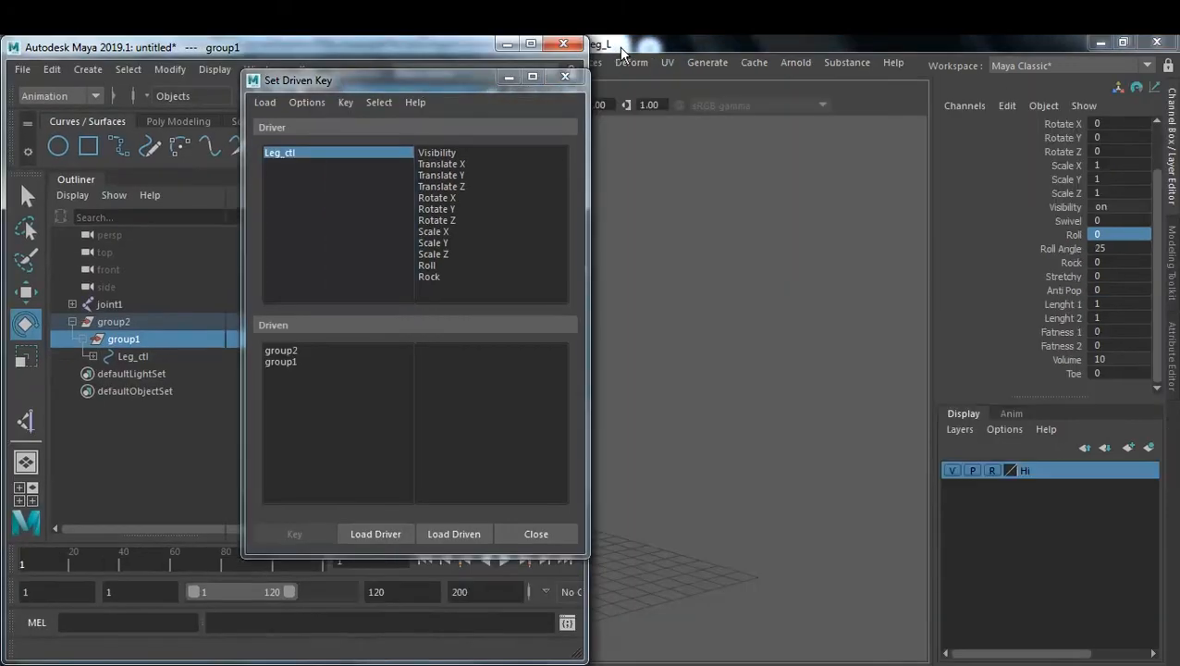
click(1100, 43)
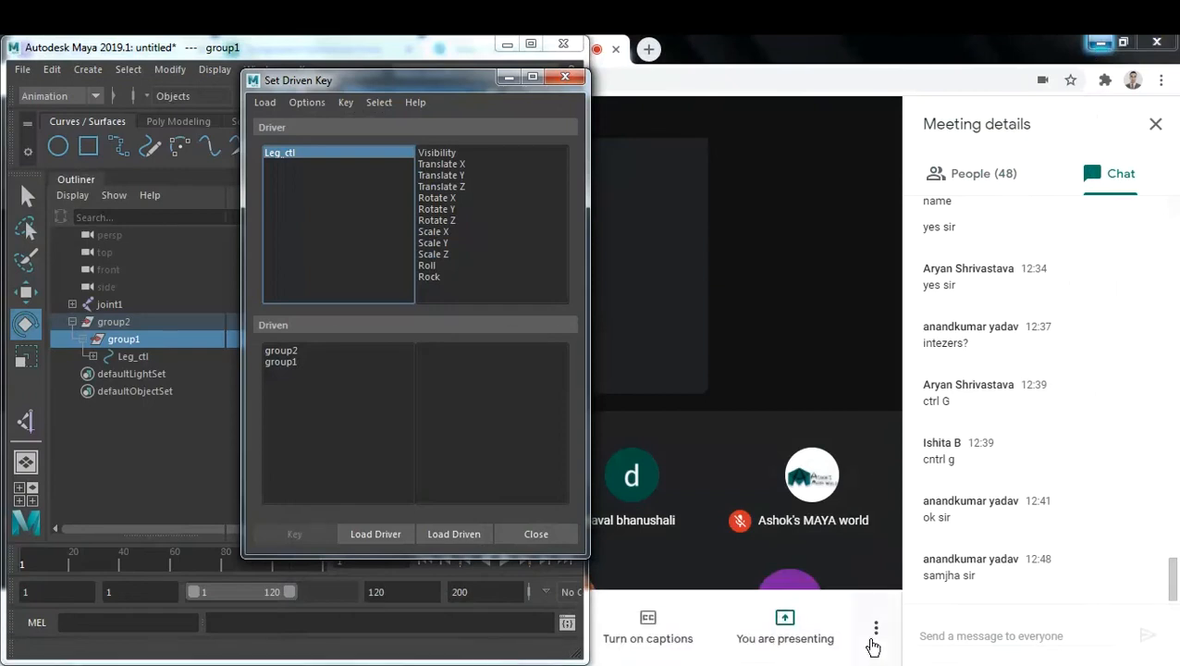
click(874, 664)
key(super+Right)
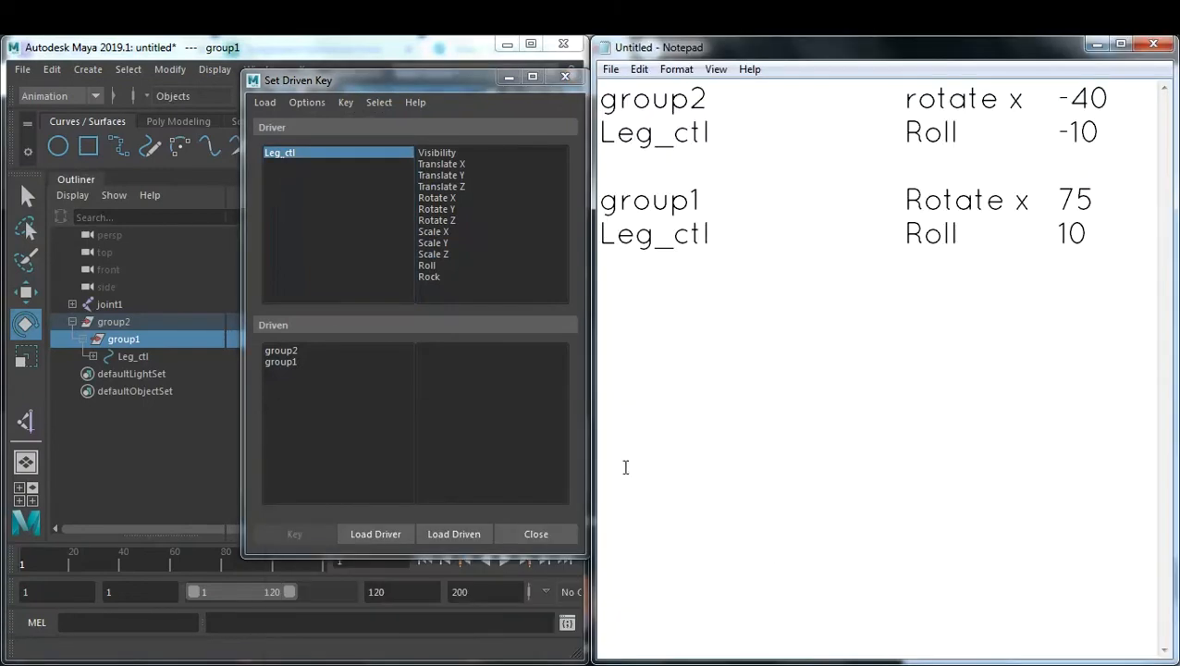
drag(445, 90, 334, 375)
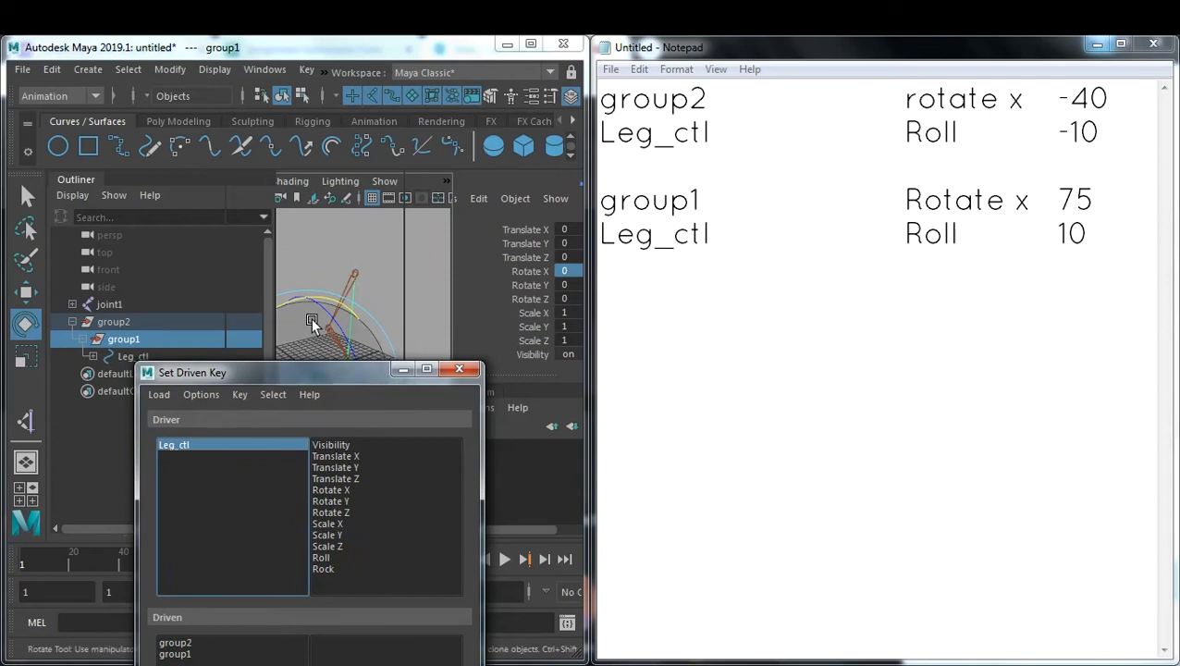
drag(590, 310, 622, 324)
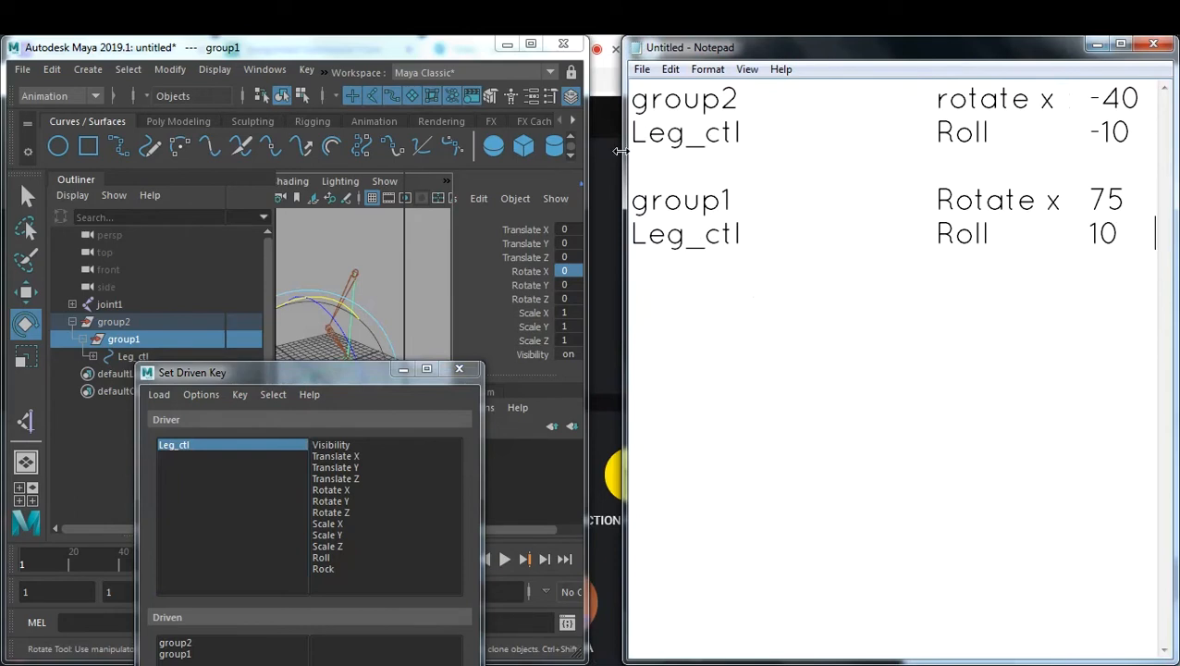
- Maximize Maya and key Rotate X of group2 and group1 against Leg_ctl's Roll in the neutral pose
click(530, 43)
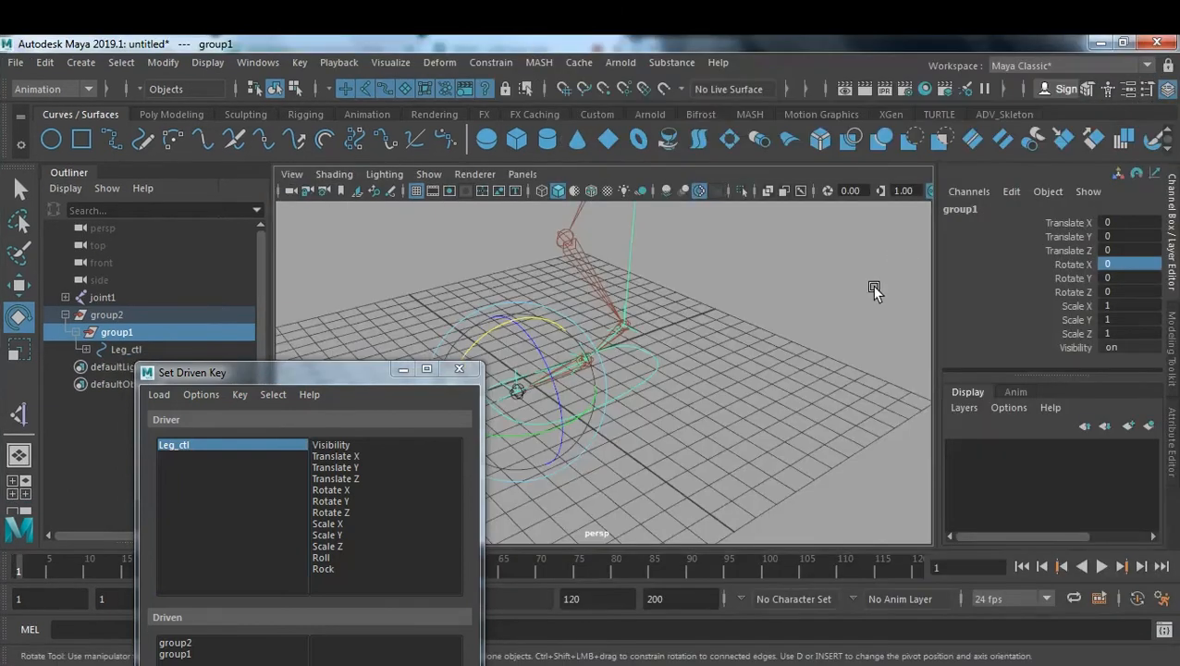
drag(330, 378, 852, 210)
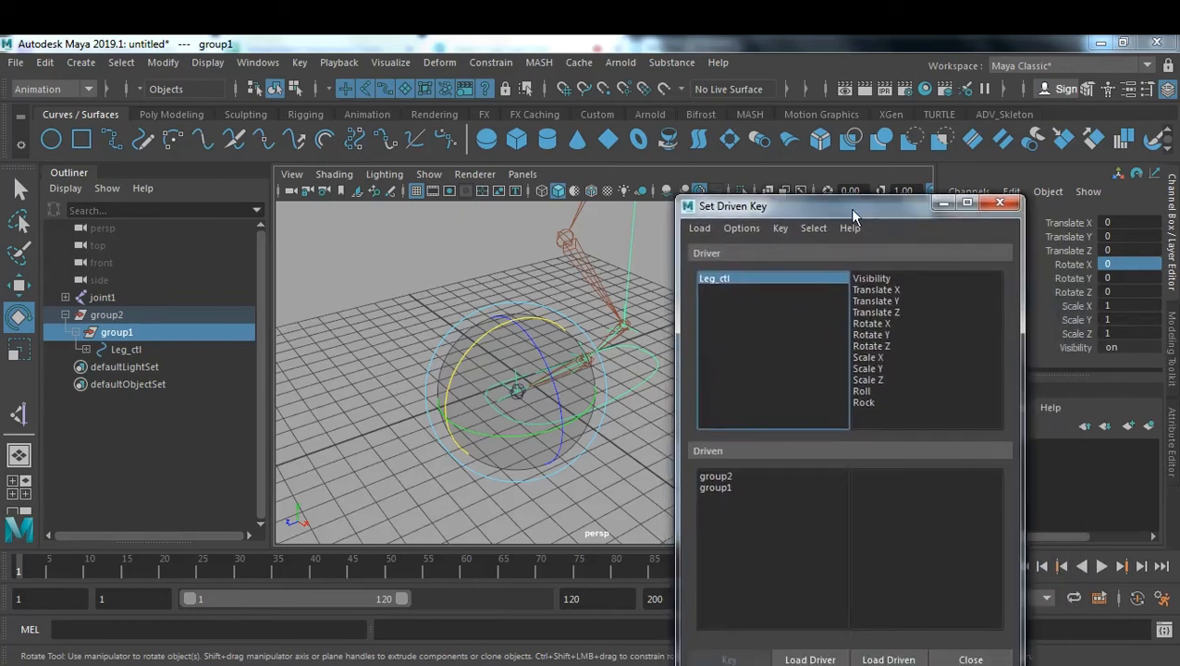
click(728, 280)
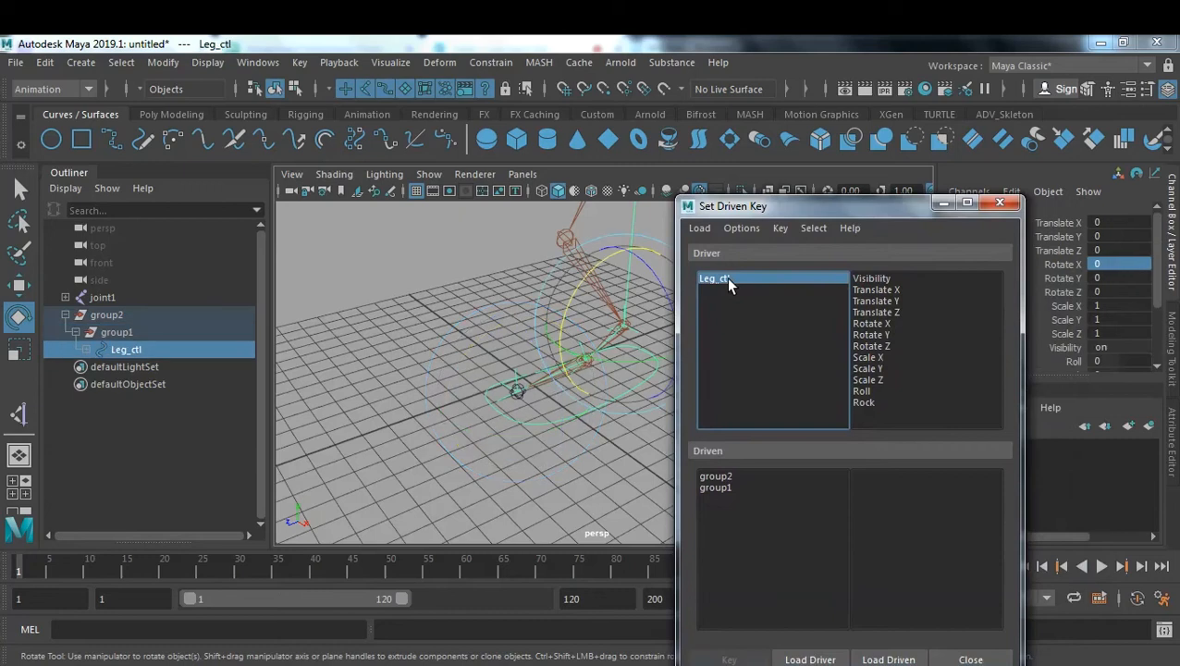
click(876, 392)
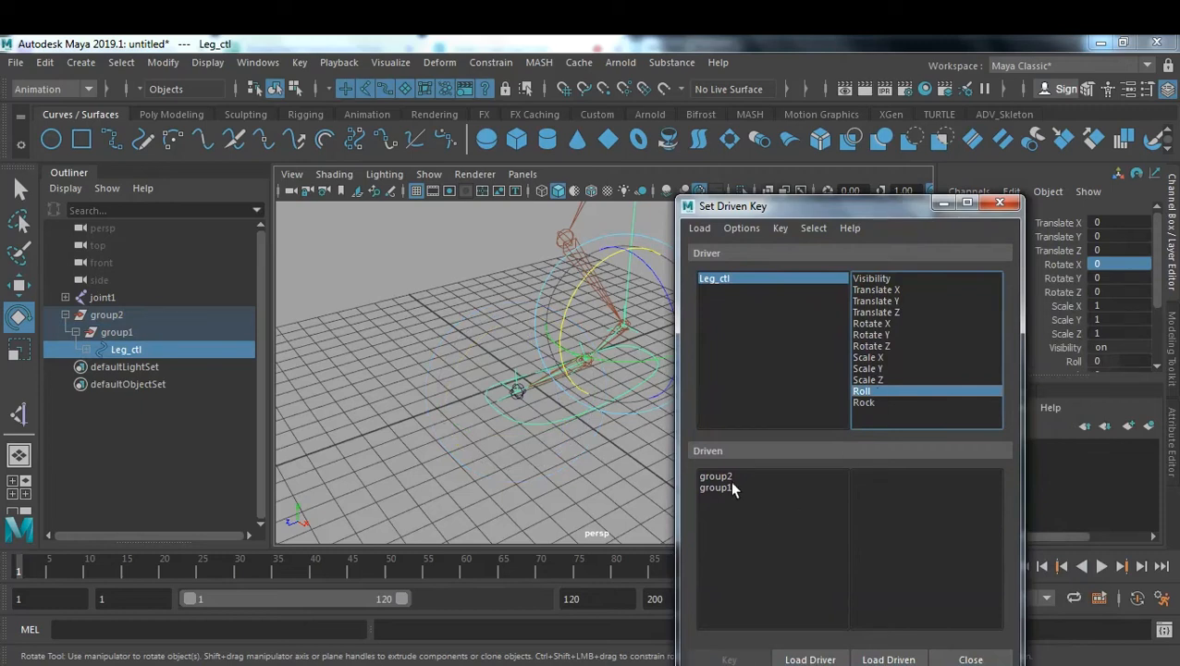
drag(729, 476, 727, 488)
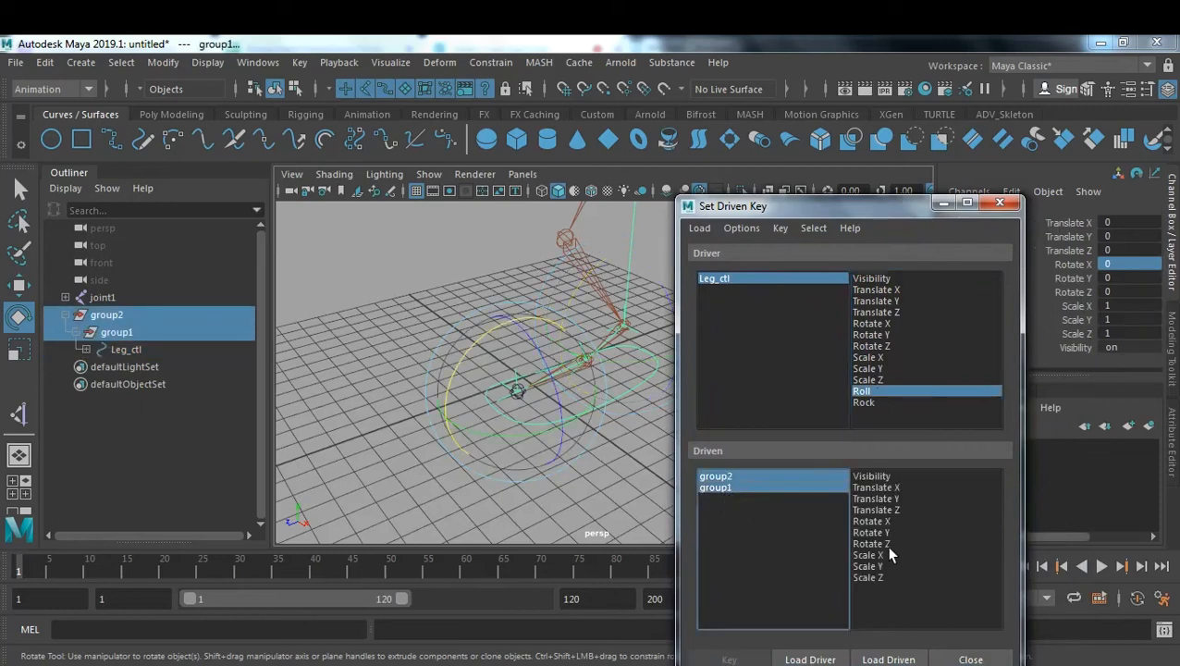
click(878, 521)
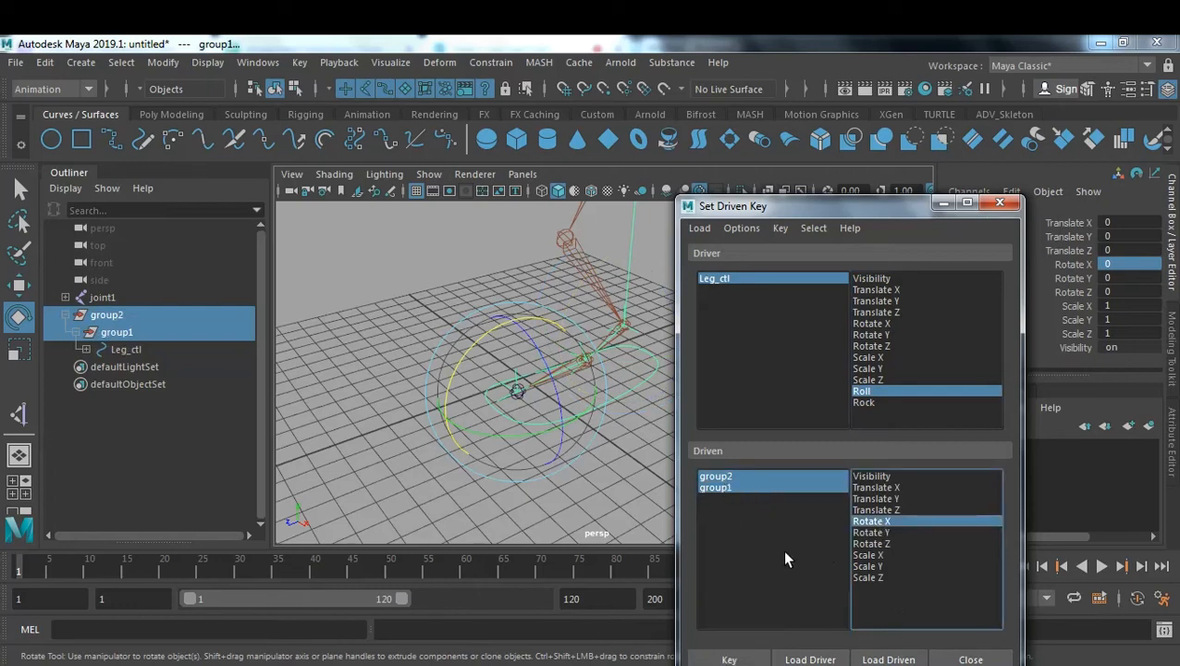
click(746, 658)
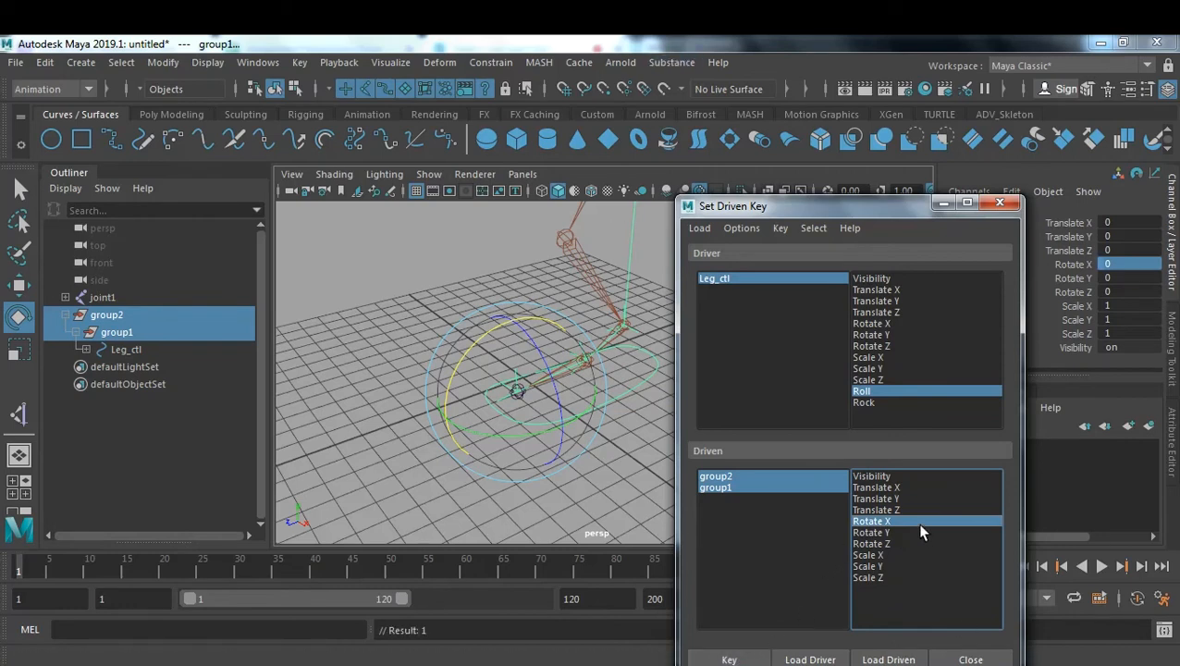
- Set the driver Leg_ctl's Roll attribute to -10
click(736, 282)
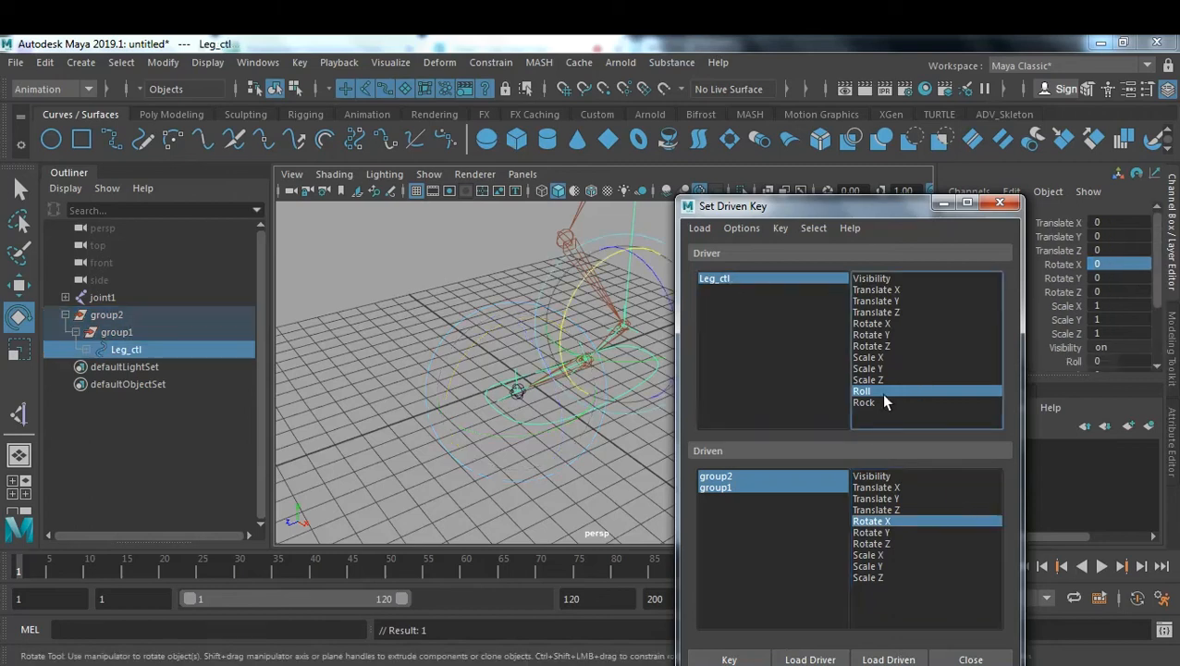
click(1119, 361)
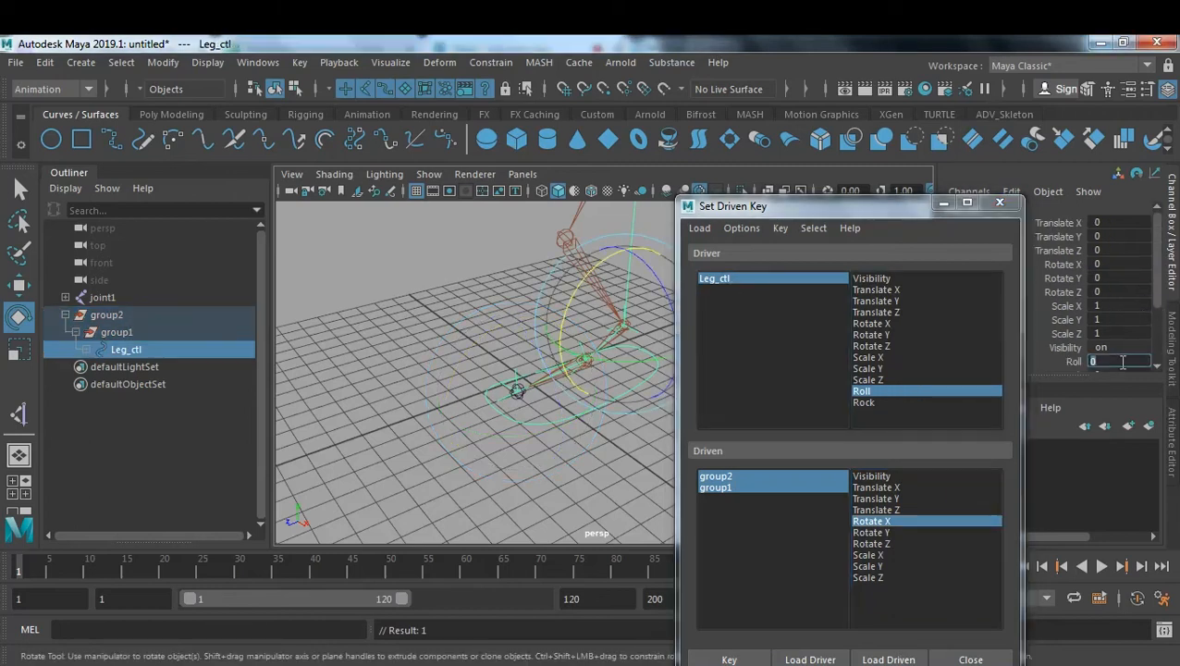
text(-10)
key(Return)
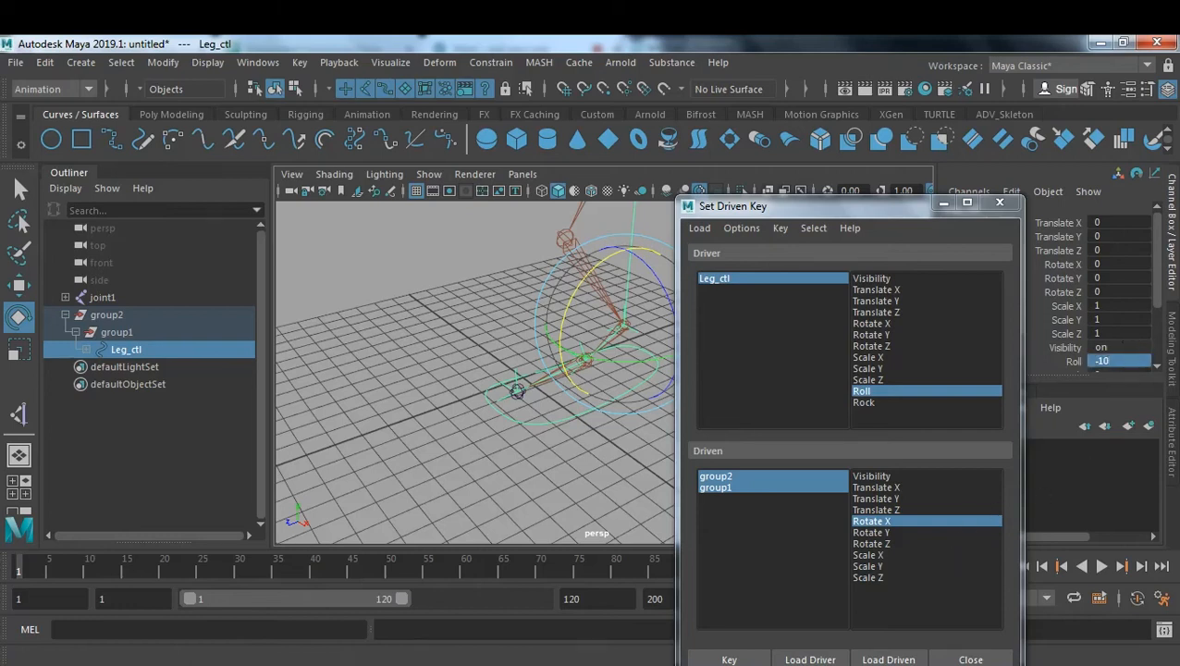
- Check the Notepad note for the planned rotation, then set group2's Rotate X to -40 in Maya
key(alt+Tab)
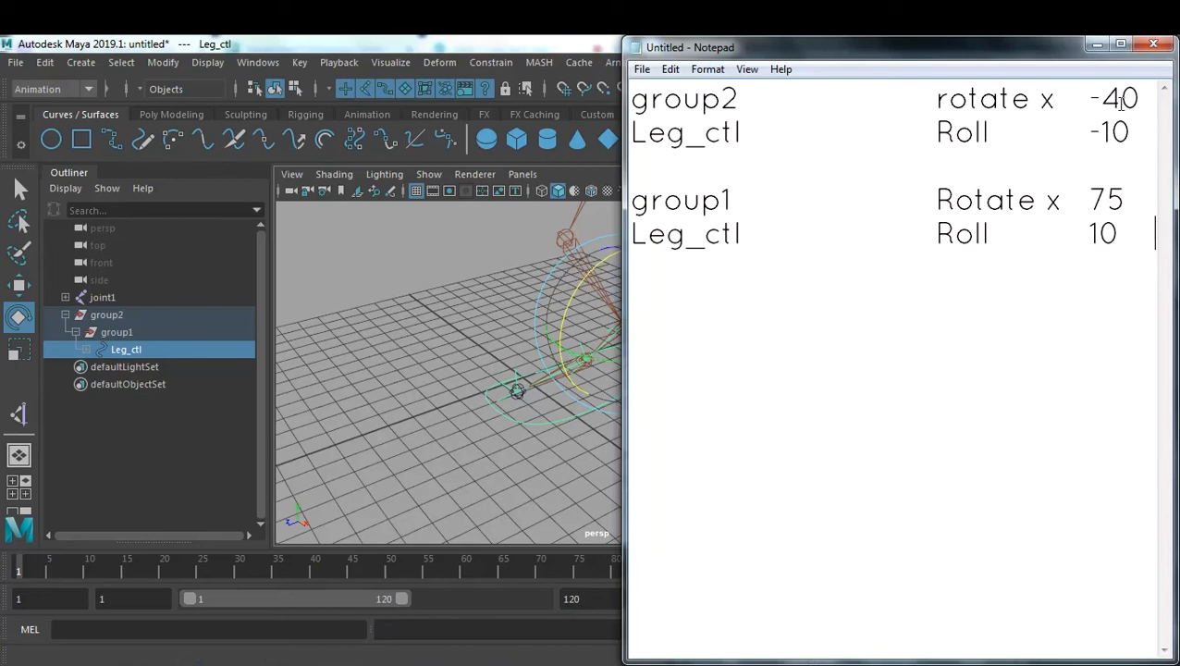
click(1096, 45)
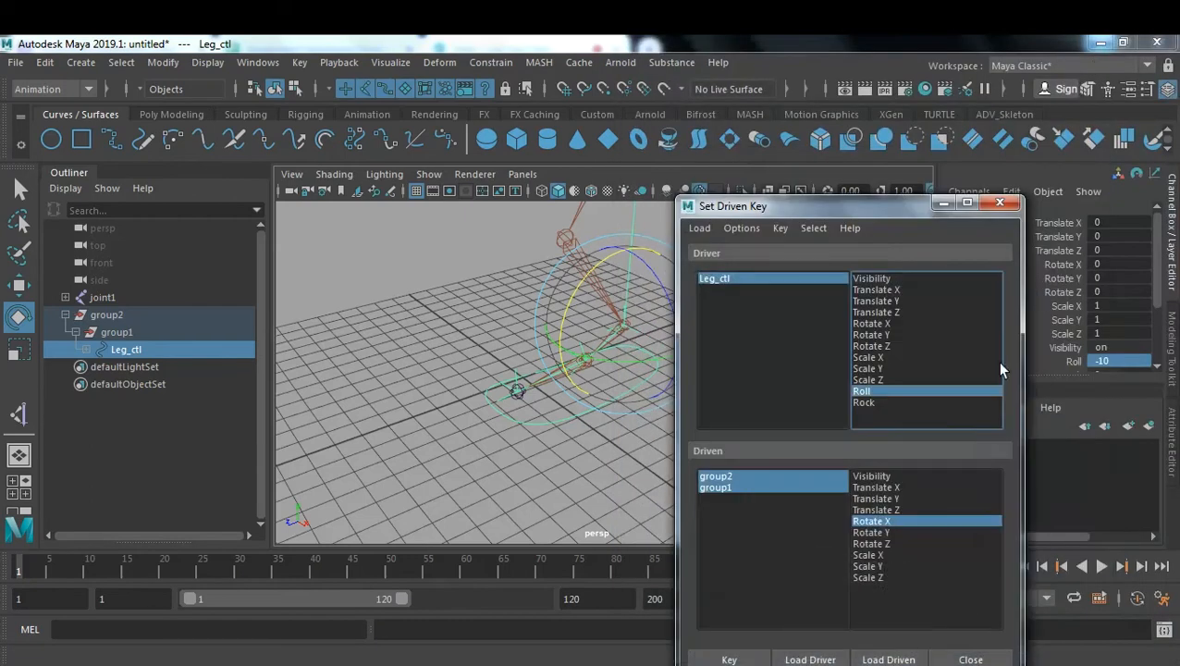
click(729, 476)
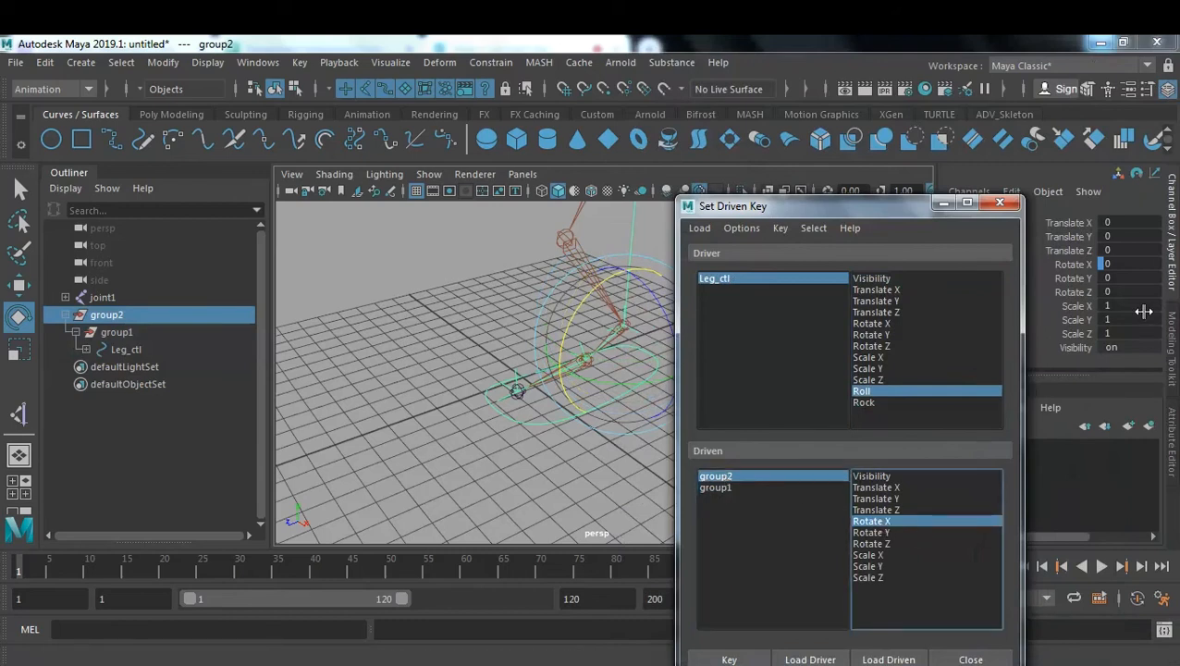
click(1135, 263)
click(1135, 264)
text(-40)
key(Return)
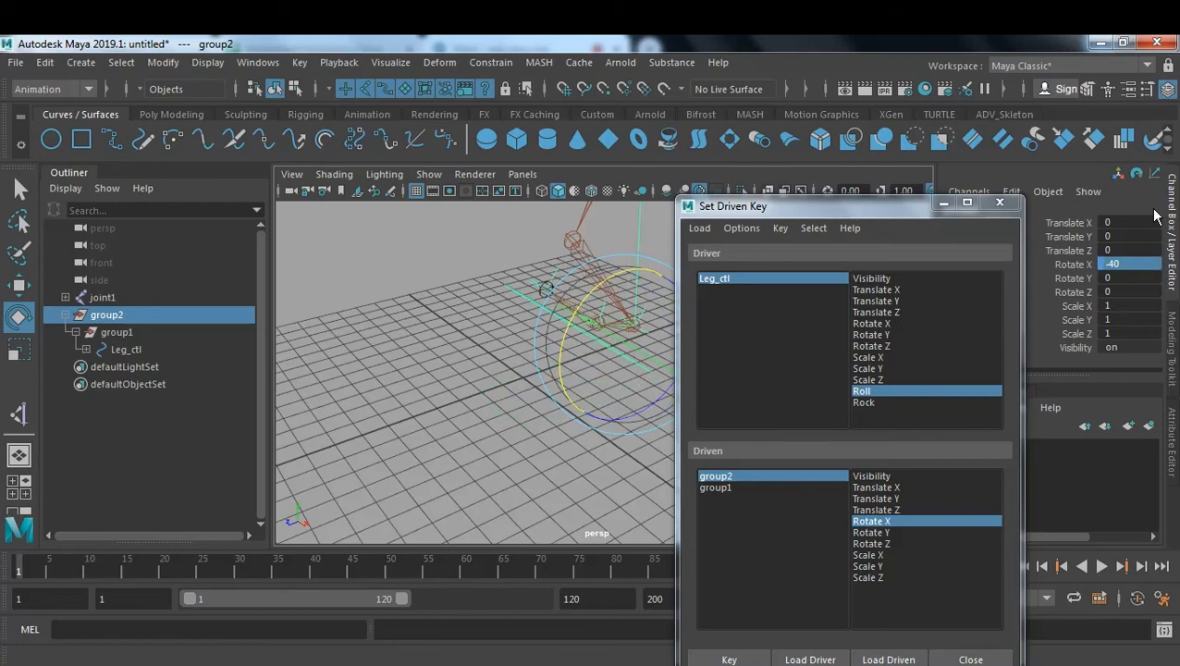
- Key Rotate X of both group2 and group1 against Leg_ctl's Roll for the backward roll pose
click(717, 487)
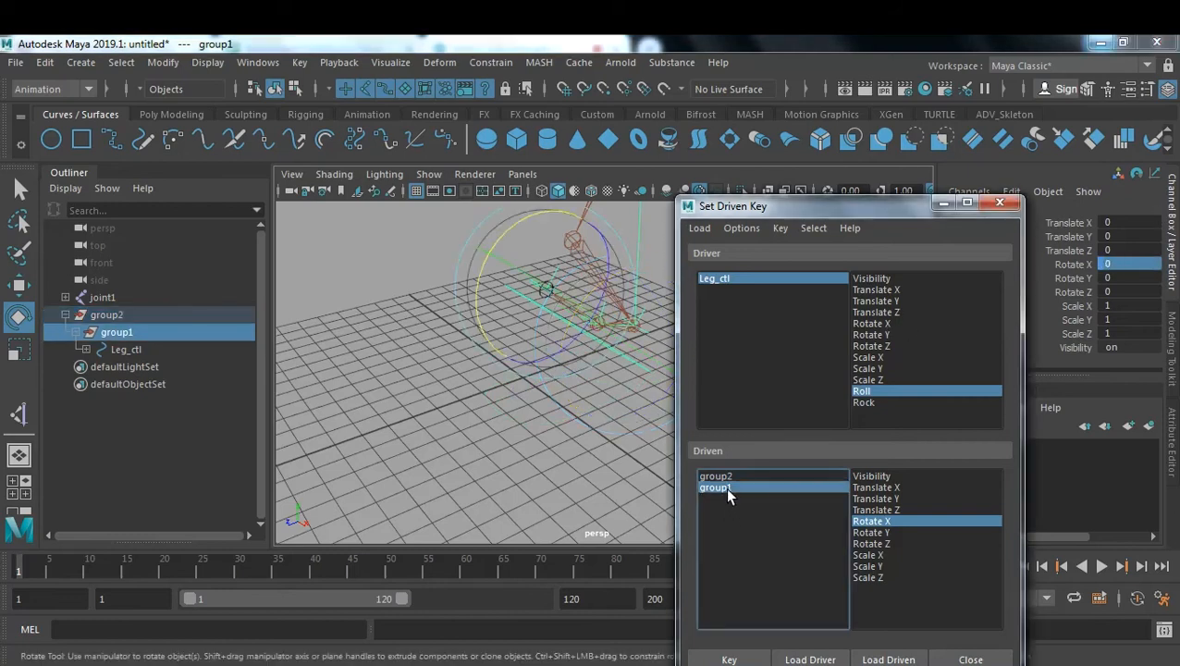
shift+click(725, 477)
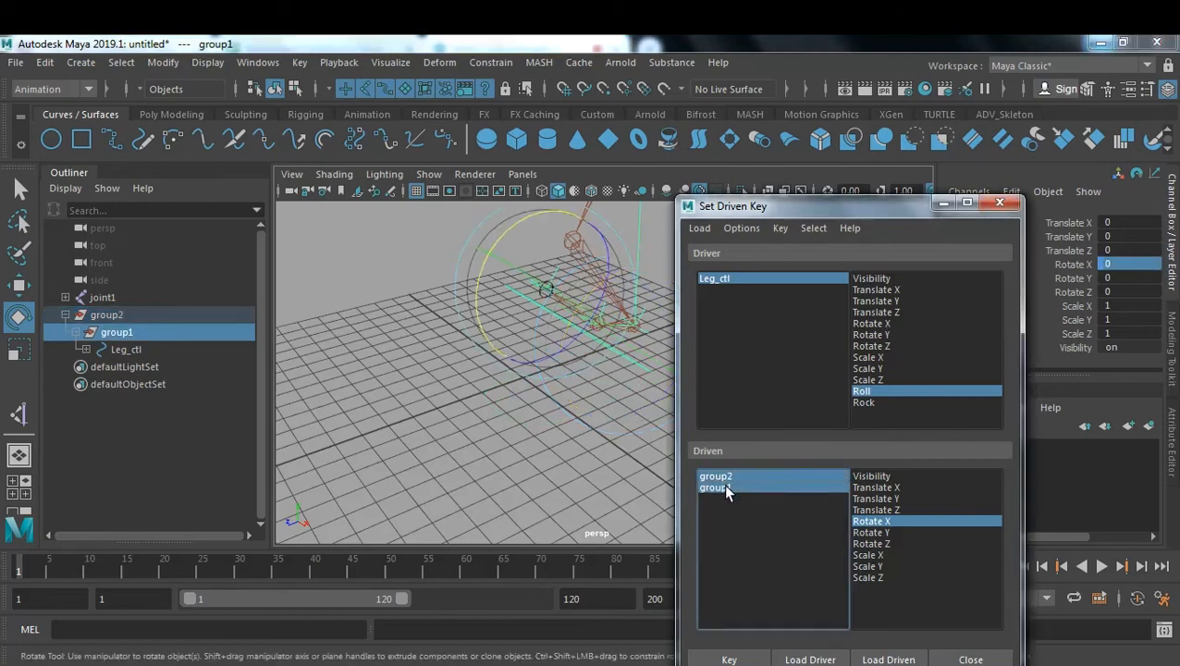
click(723, 279)
click(851, 389)
click(726, 478)
click(878, 523)
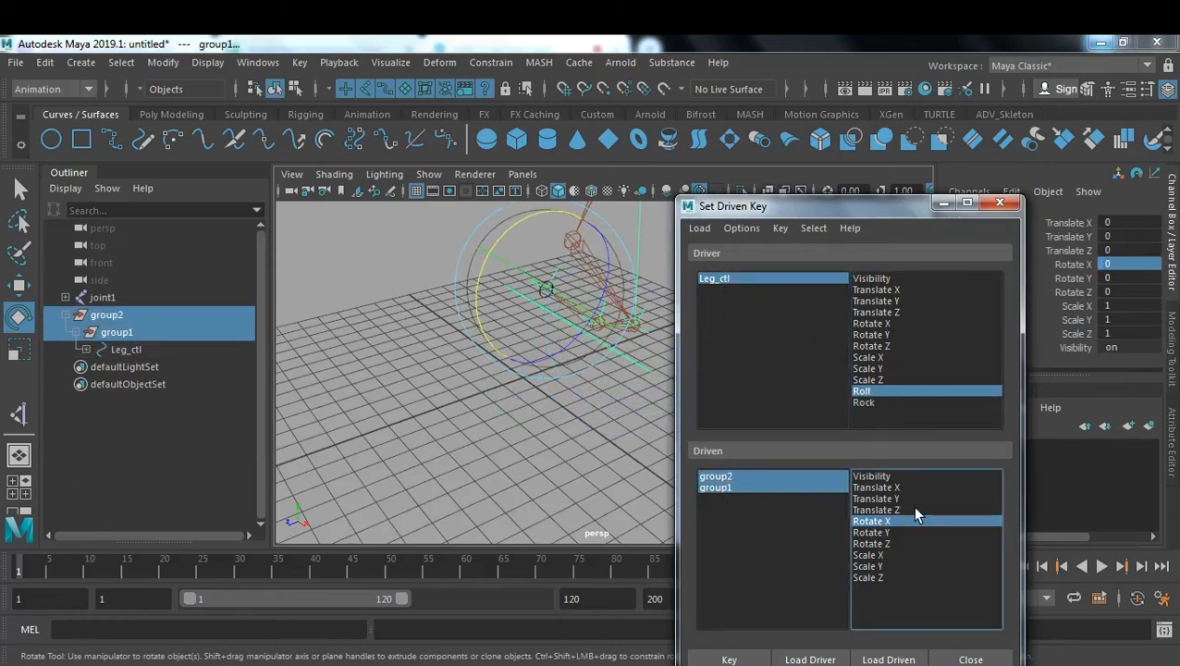
click(743, 657)
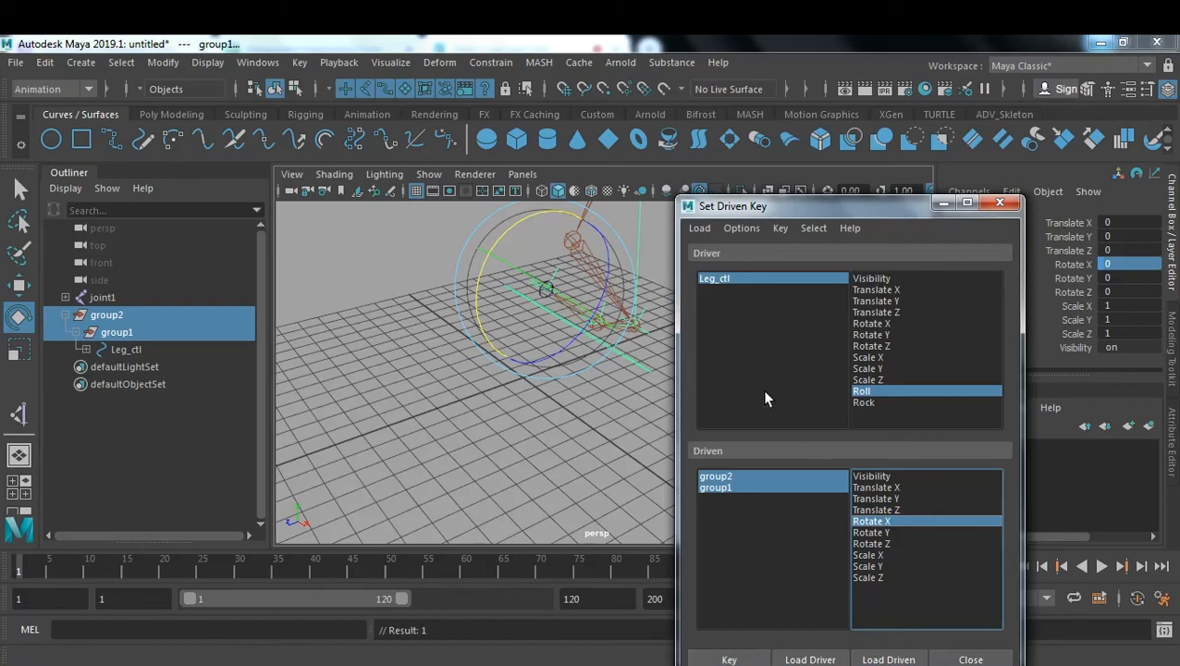
- Switch to the Google Meet window, admit the waiting participant, and return to the untitled Maya scene
click(719, 280)
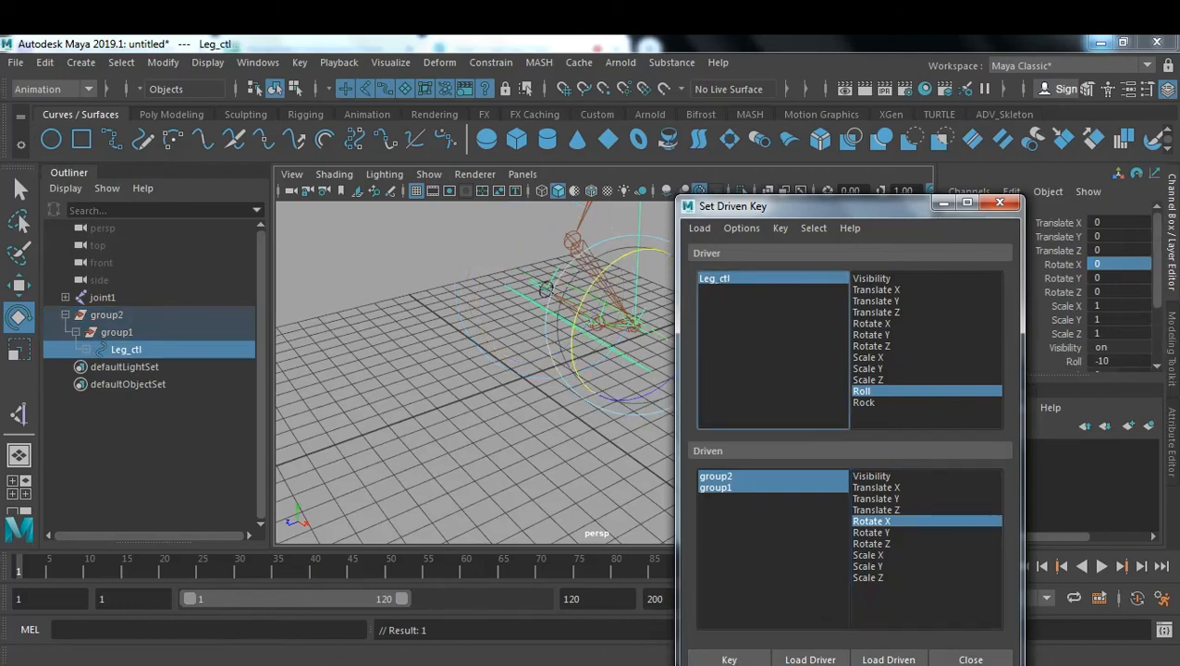
mouse_move(237, 659)
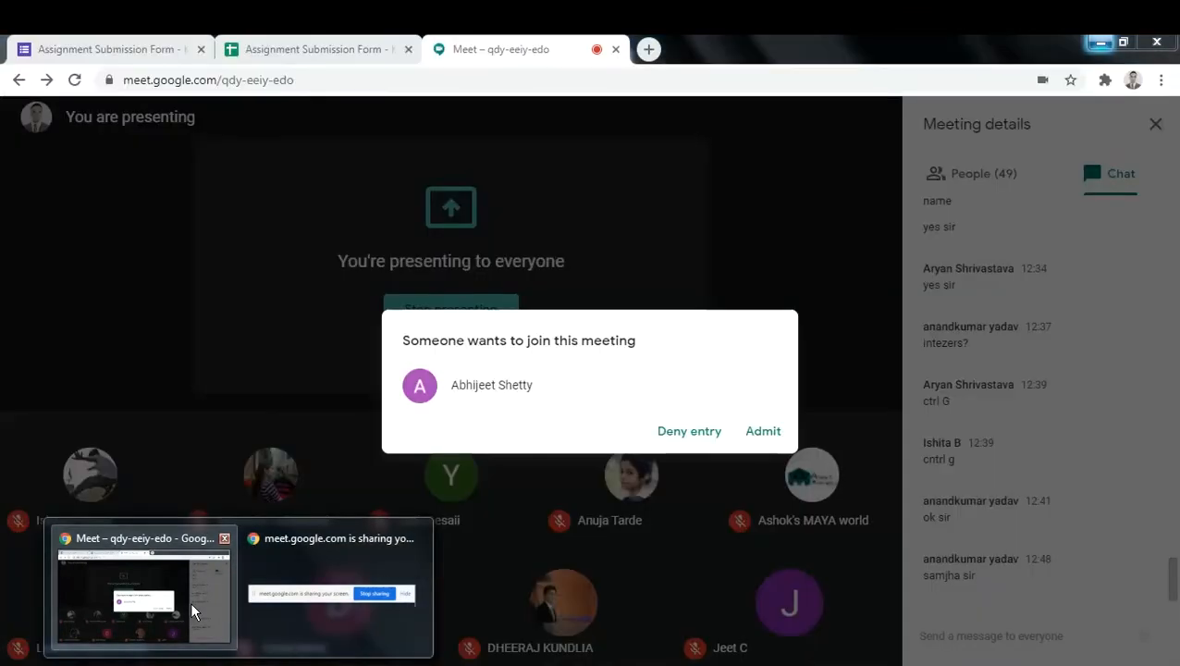
click(190, 601)
click(763, 432)
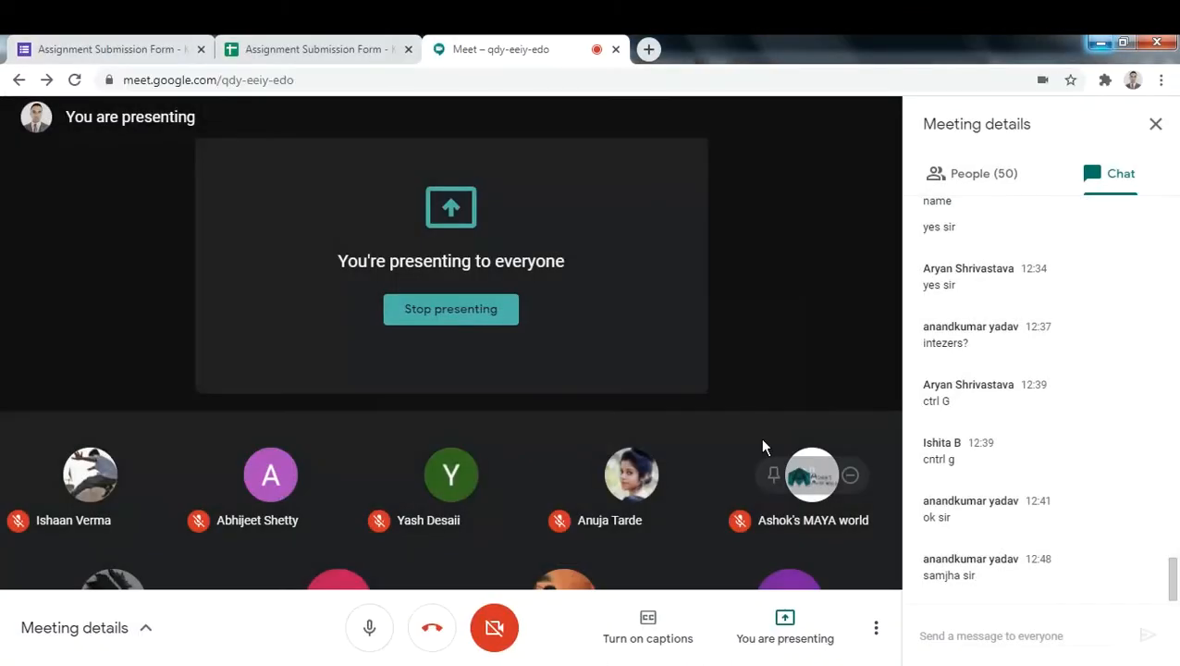
mouse_move(668, 658)
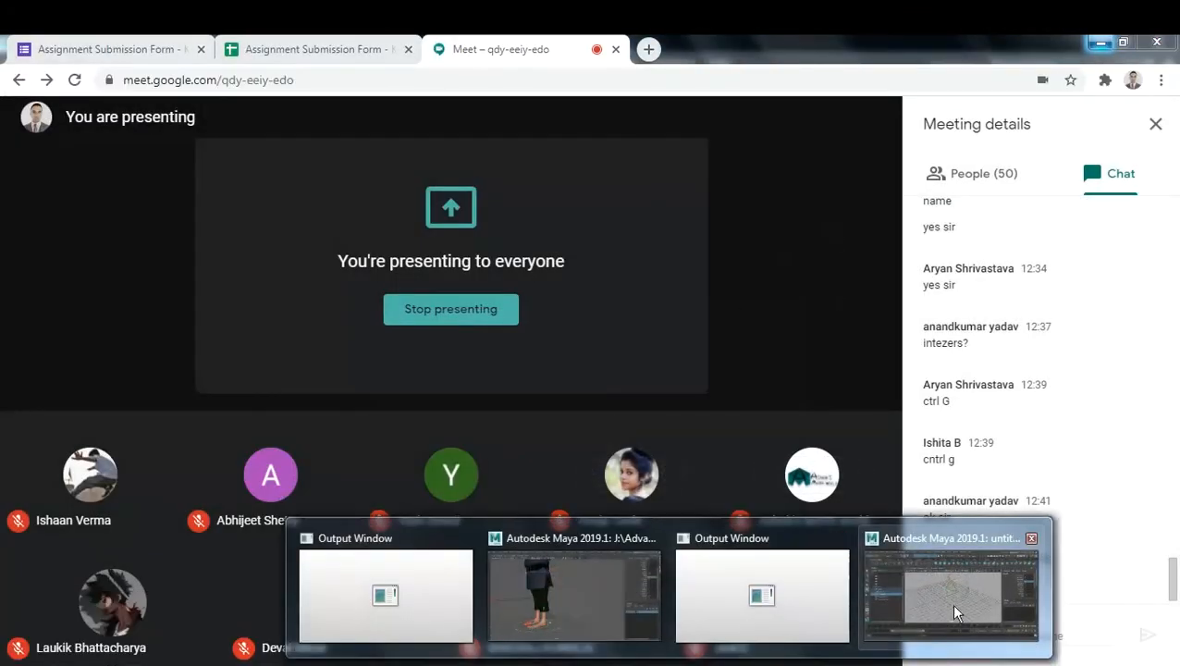
click(978, 609)
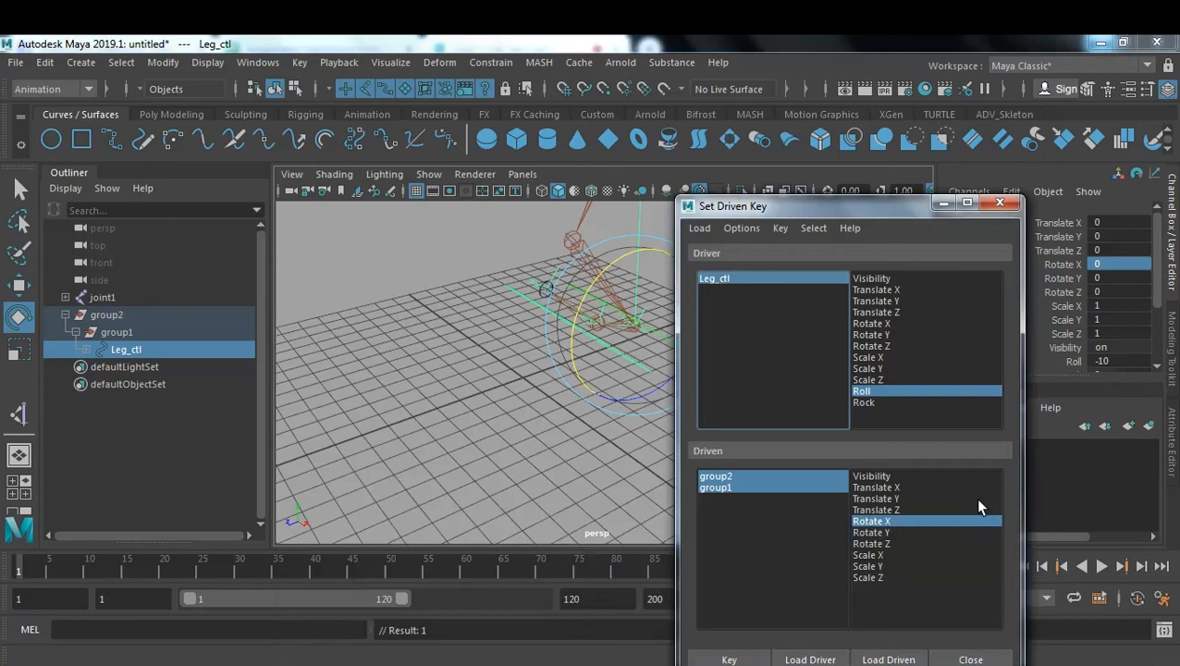
- Check the Notepad note for the group1 pose values, then set Leg_ctl's Roll to 10 in Maya
key(alt+Tab)
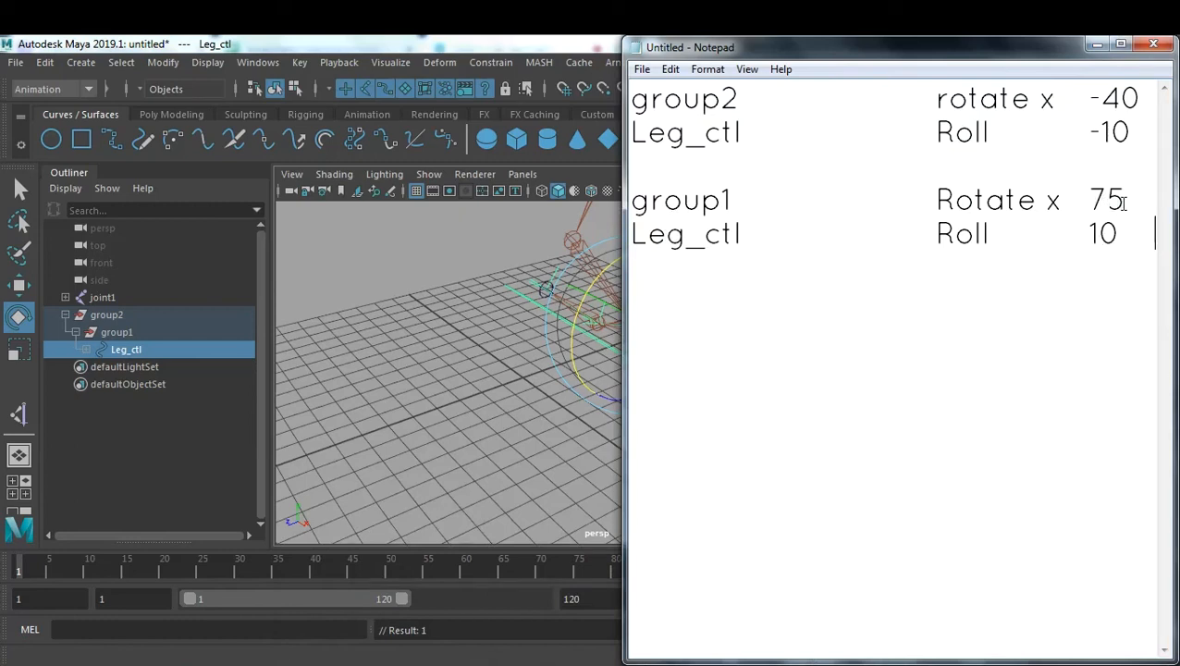
click(1096, 43)
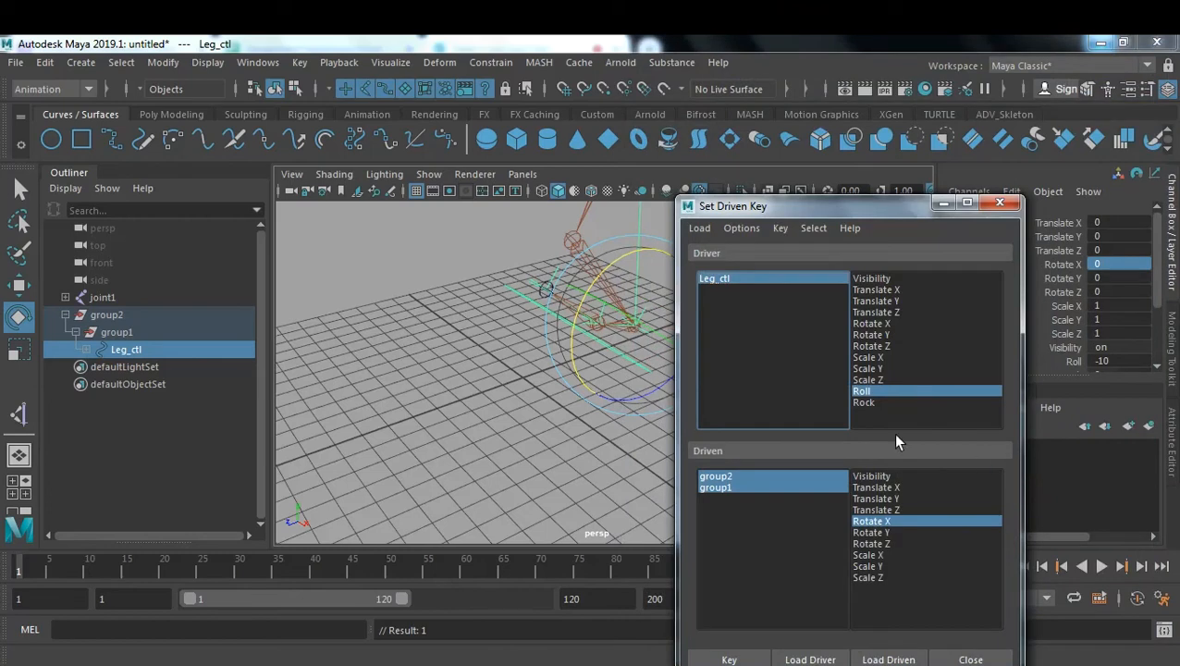
click(730, 286)
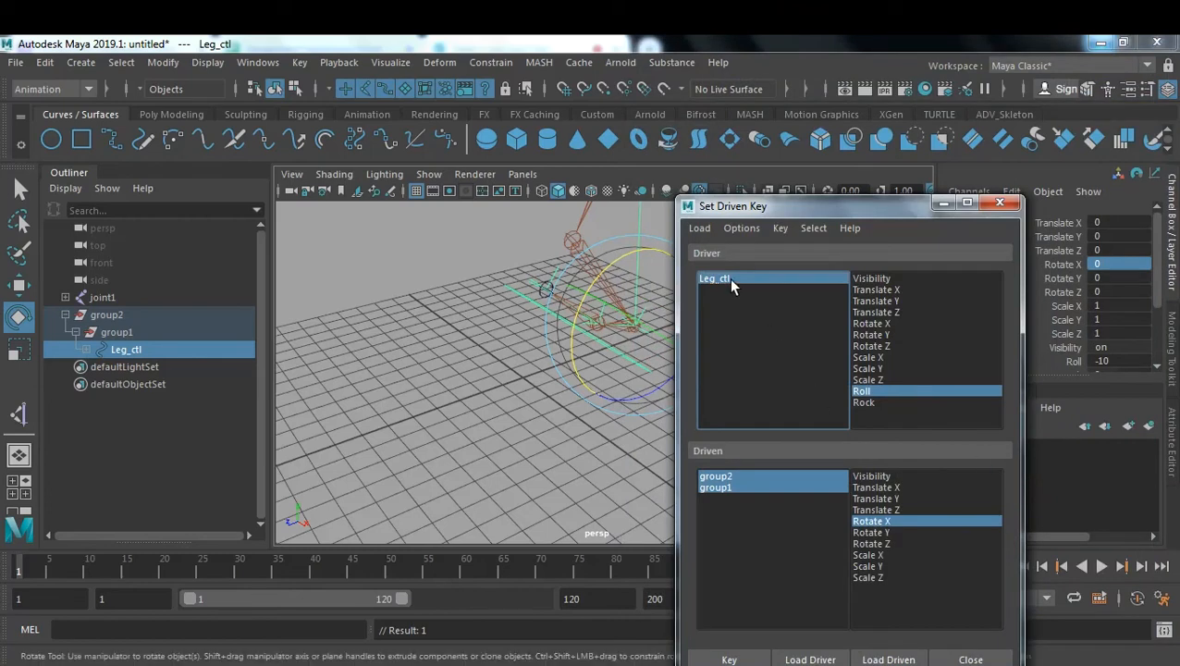
double_click(1120, 361)
text(10)
key(Return)
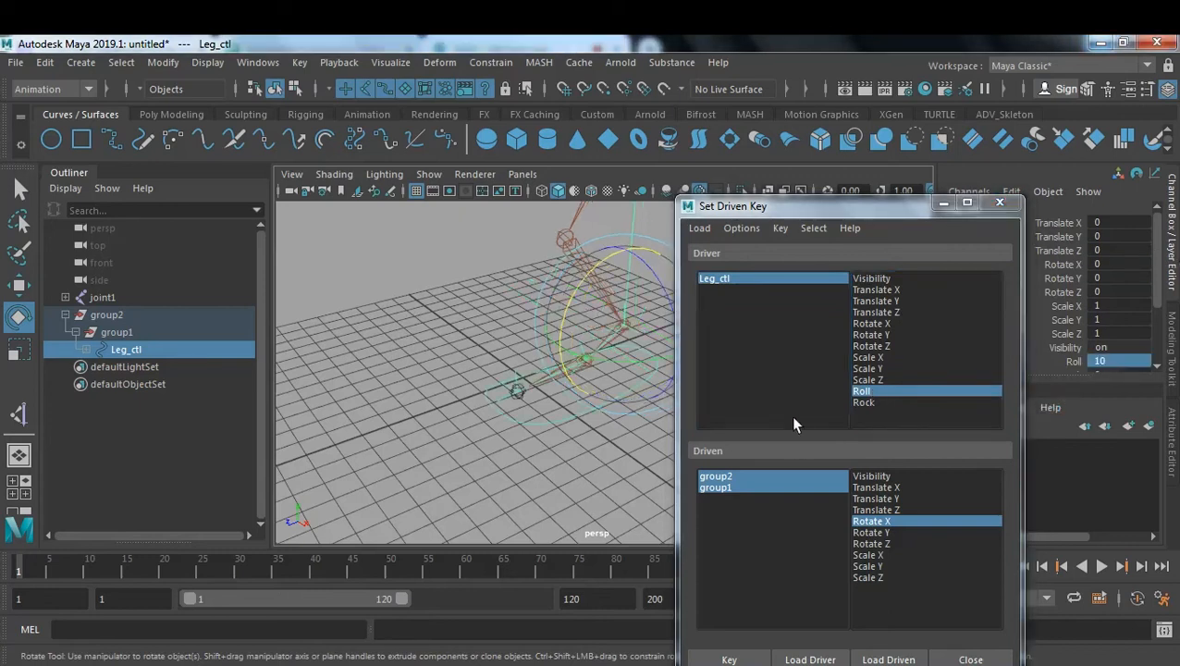
- Check the Notepad note for the planned group1 rotation, then set group1's Rotate X to 75 in Maya
key(alt+Tab)
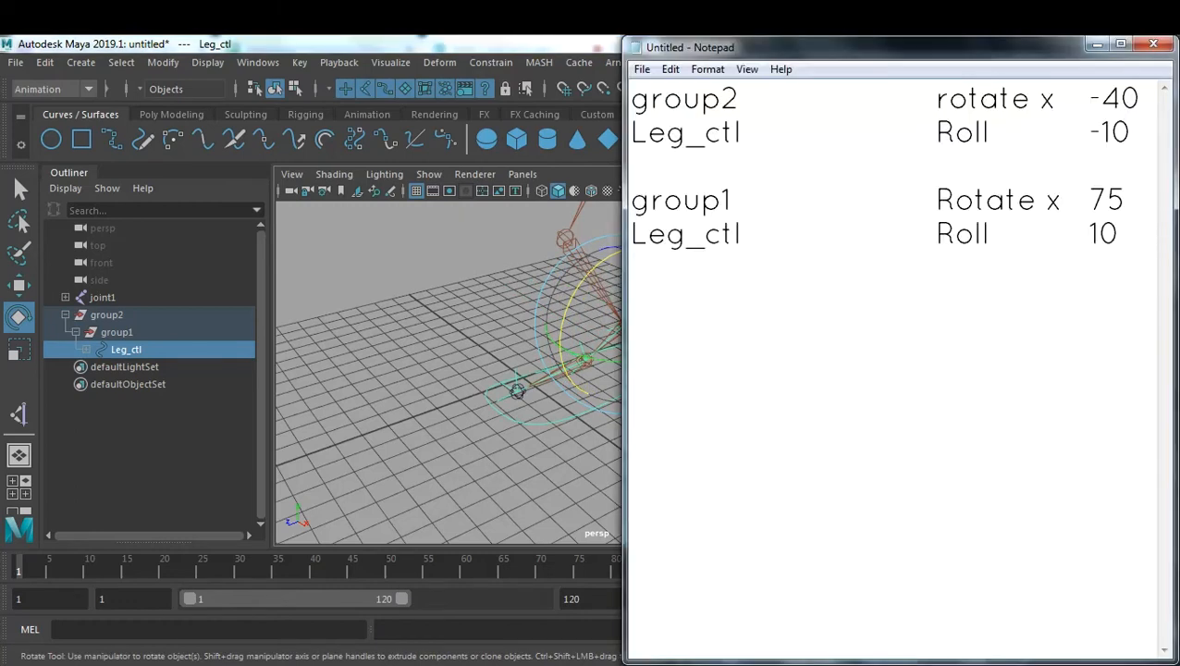
key(alt+Tab)
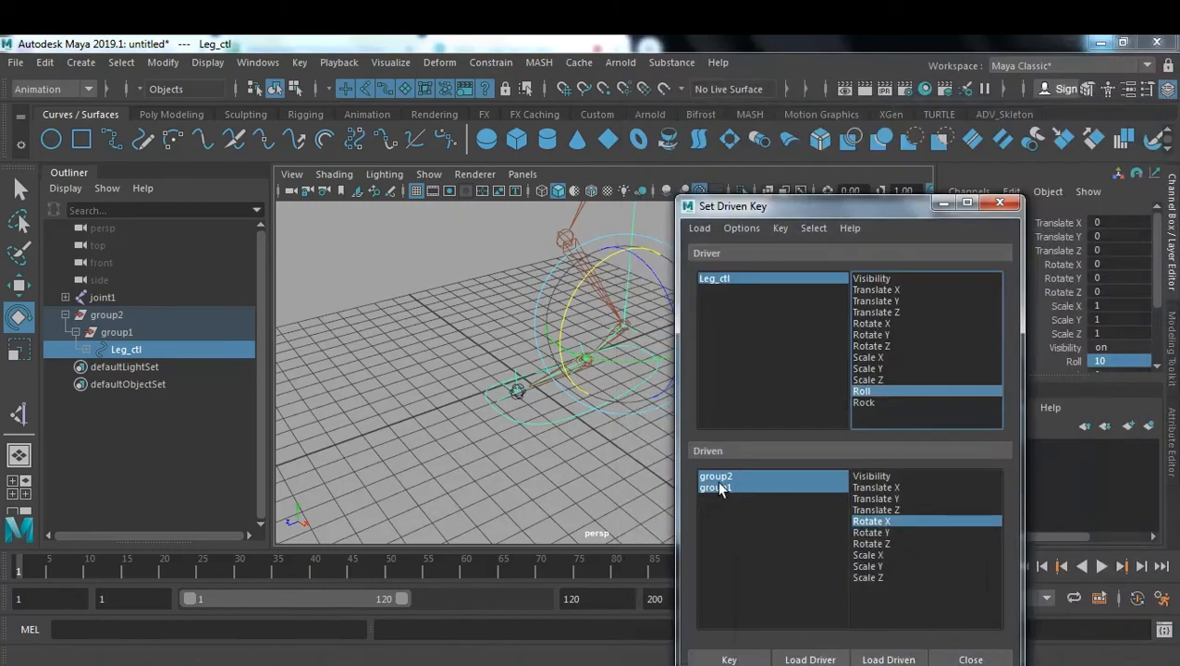
click(717, 487)
click(893, 520)
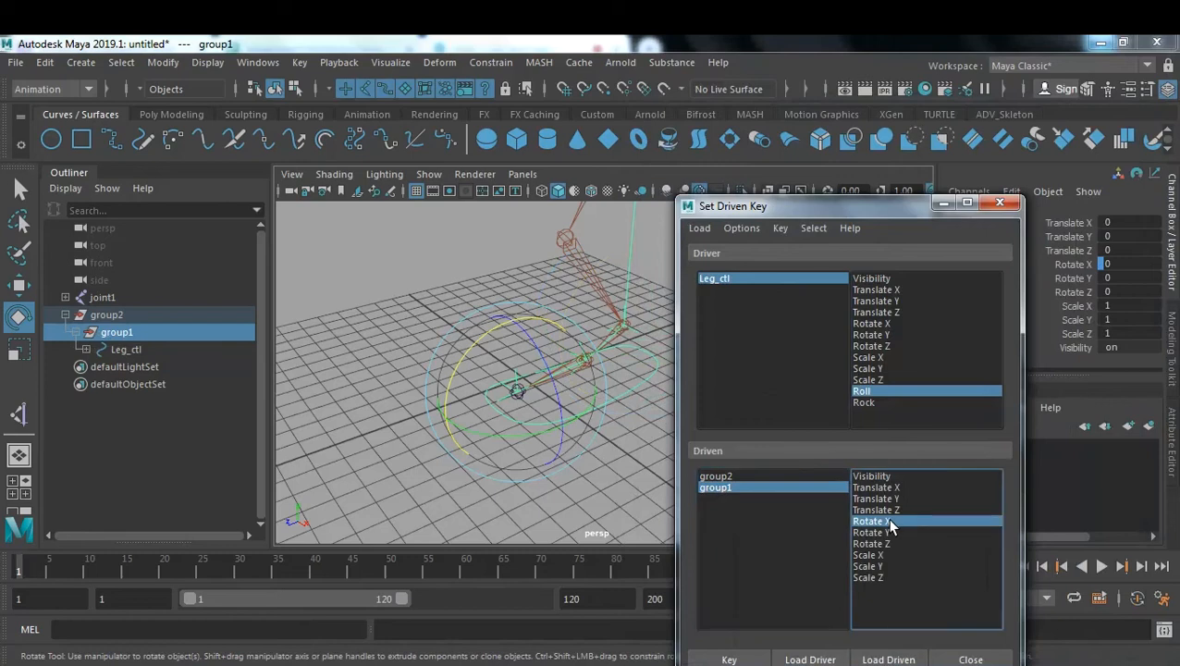
click(1139, 265)
text(75)
key(Return)
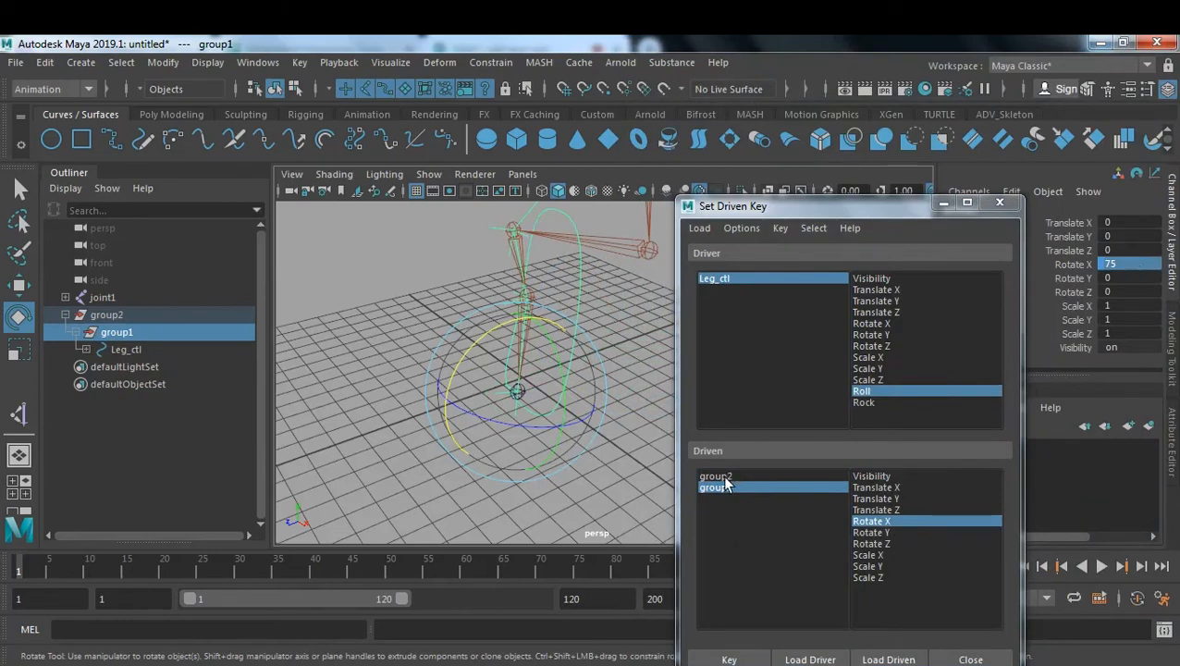
- Key Rotate X of both group2 and group1 against Leg_ctl's Roll for the forward roll pose
click(728, 278)
click(864, 392)
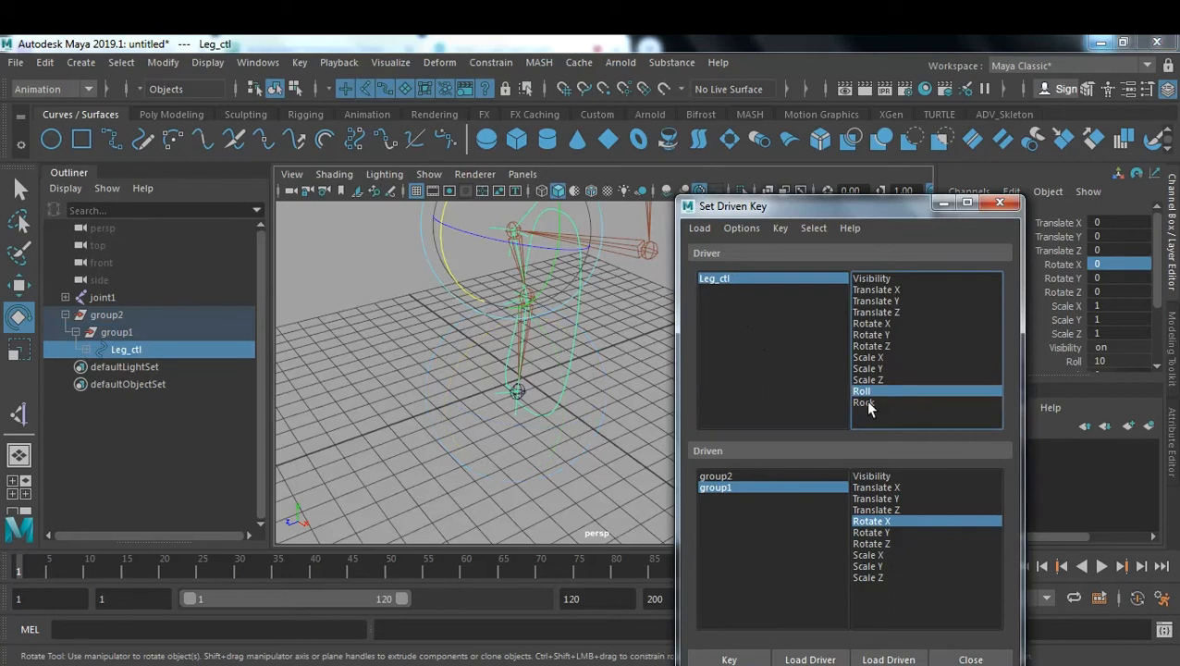
shift+click(724, 478)
click(883, 522)
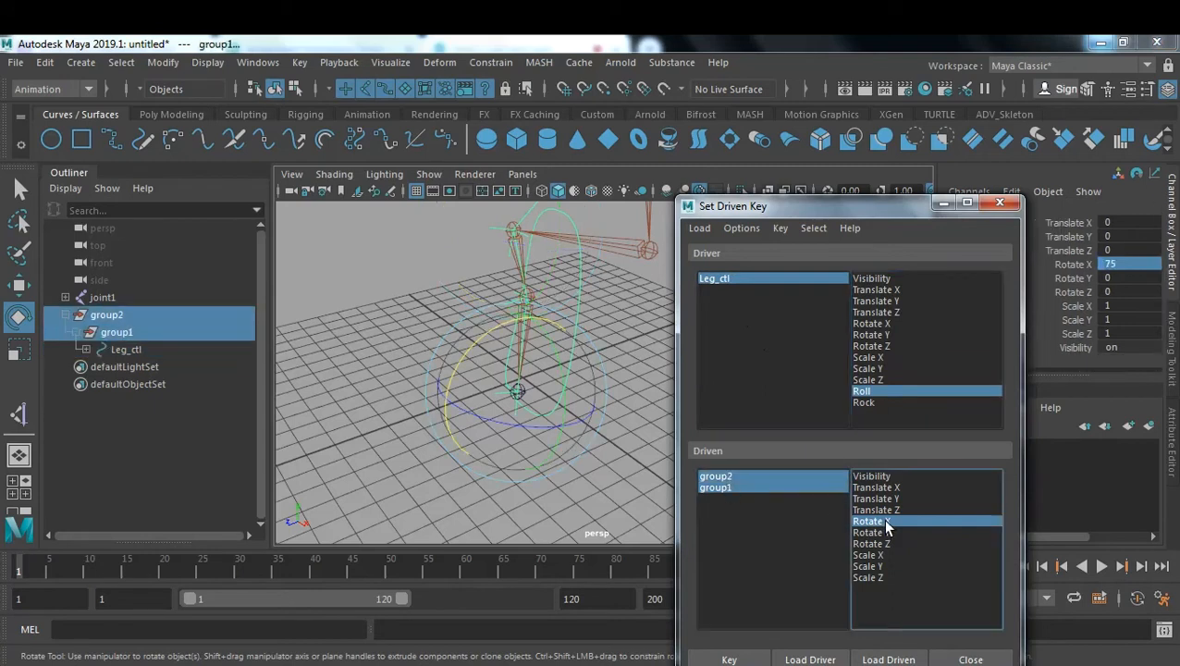
click(744, 659)
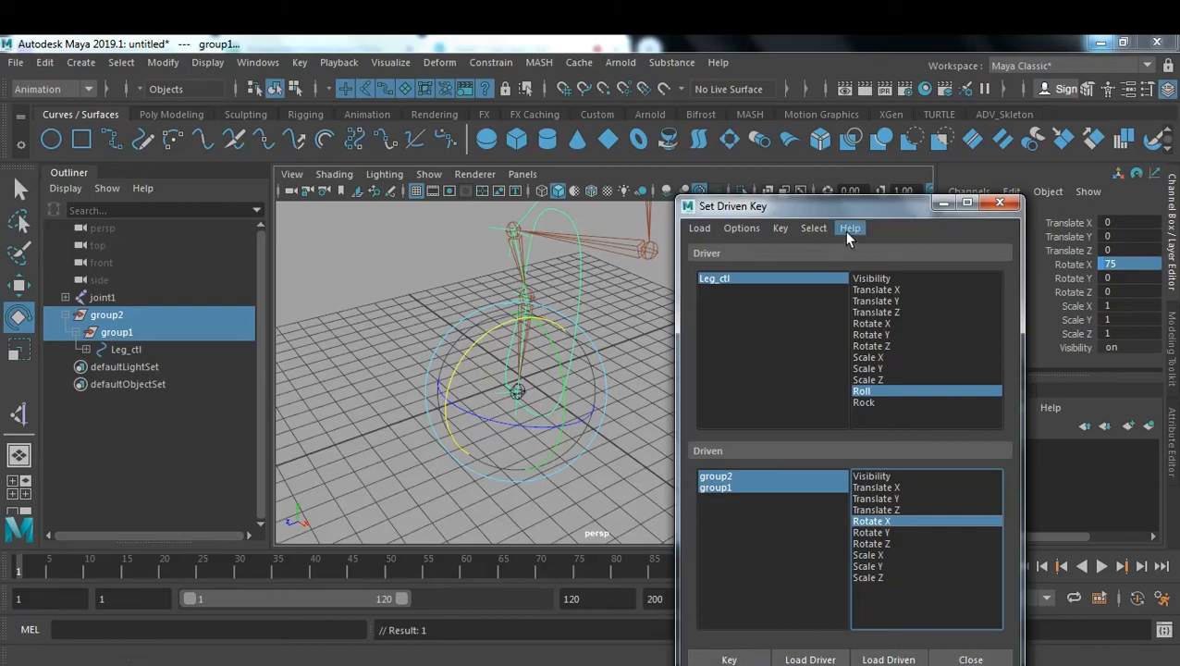
- Test the foot roll by scrubbing Leg_ctl's Roll, reset it to 0, and close the Set Driven Key window
drag(852, 213, 308, 455)
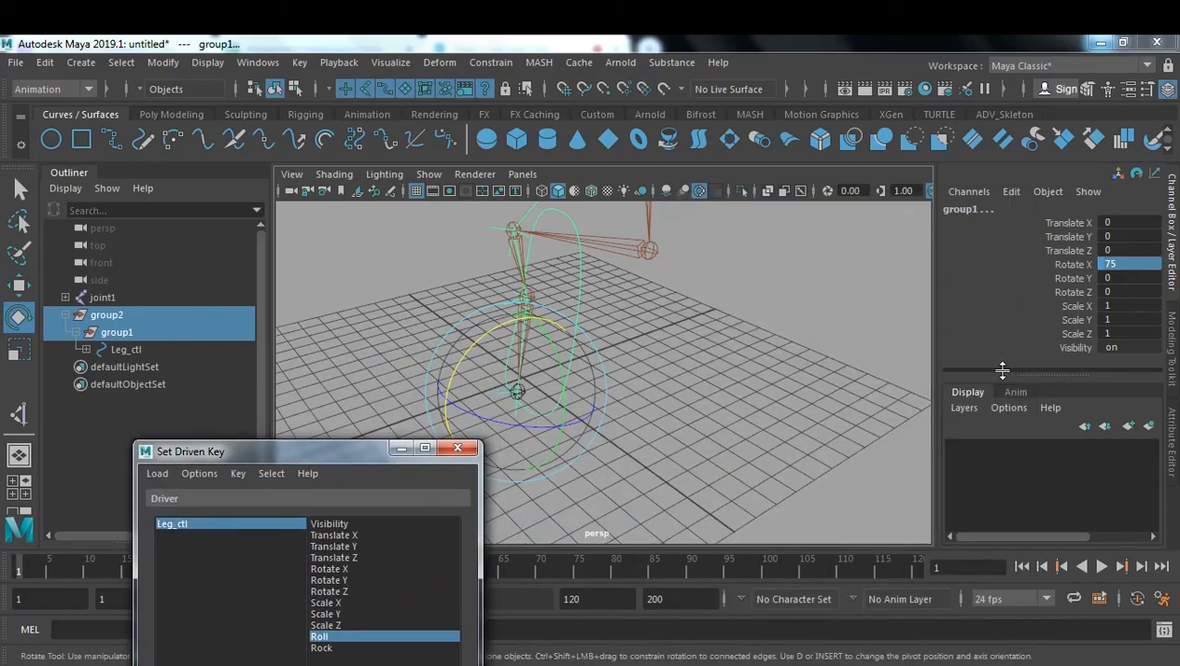
click(126, 349)
scroll(1086, 333, down, 1)
click(1073, 321)
middle_drag(929, 370, 680, 471)
double_click(1104, 322)
text(0)
key(Return)
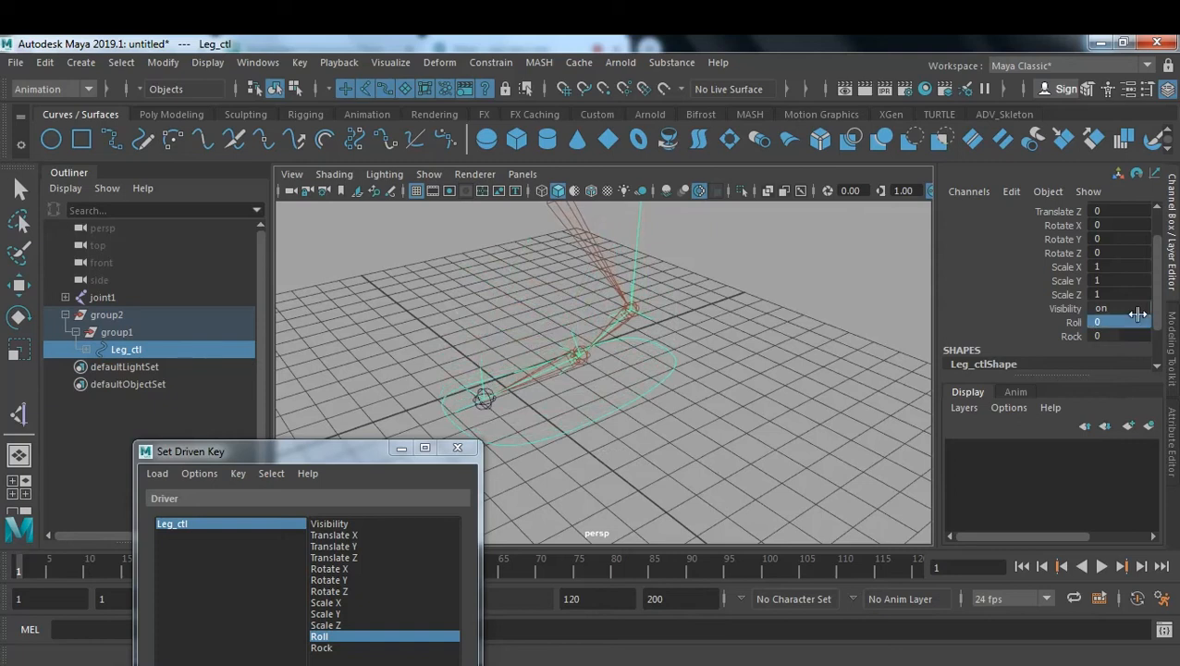
drag(270, 456, 824, 241)
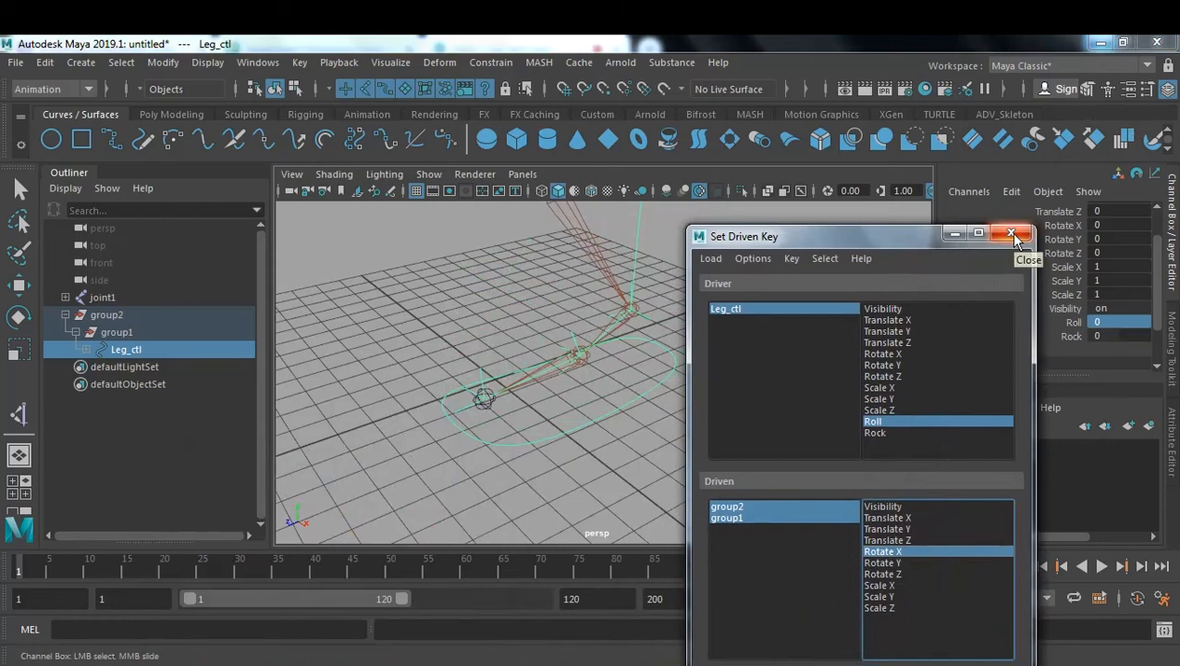
click(1011, 235)
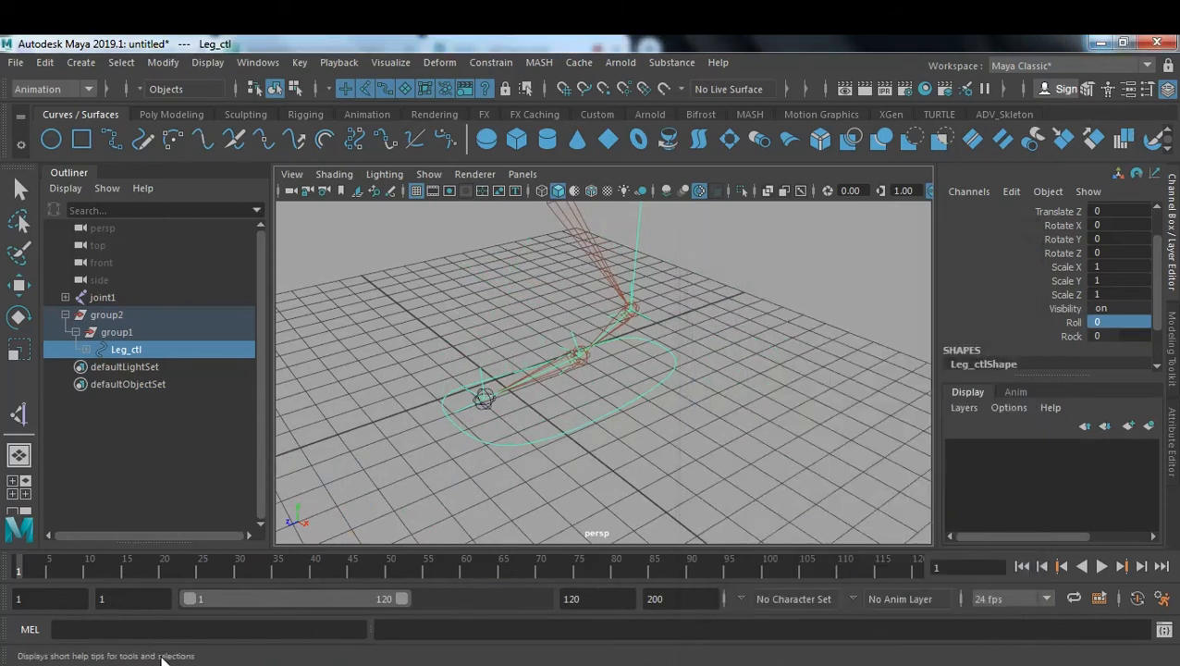
- Switch to the Google Meet window and admit the participant waiting to join
click(187, 600)
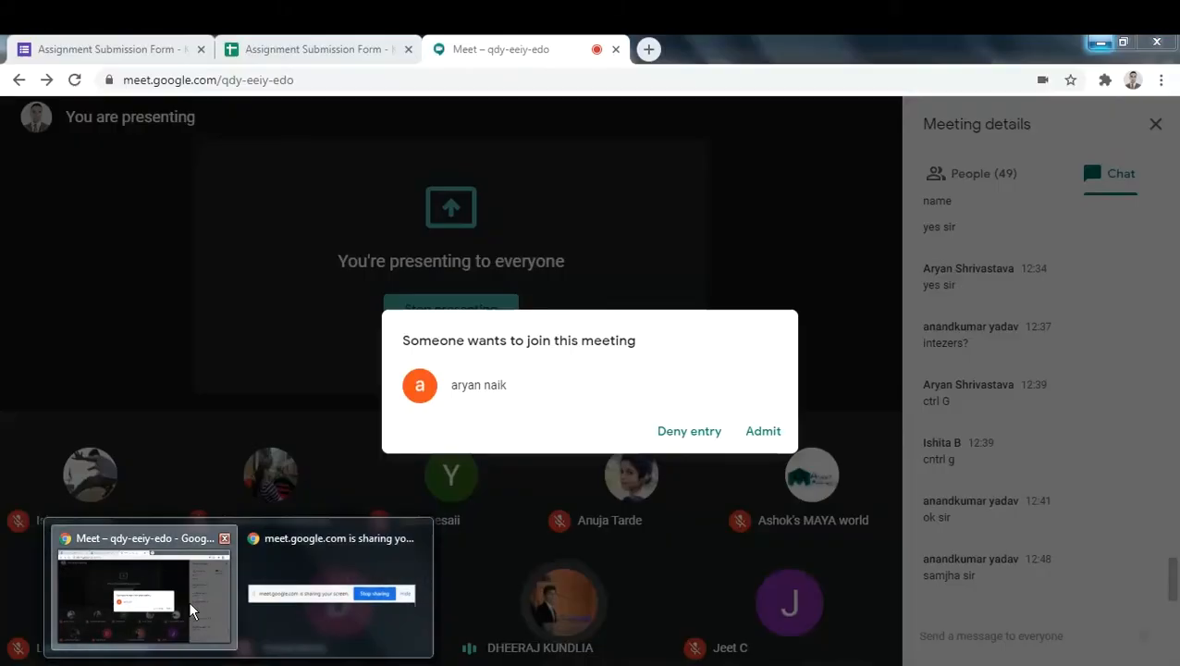
click(762, 433)
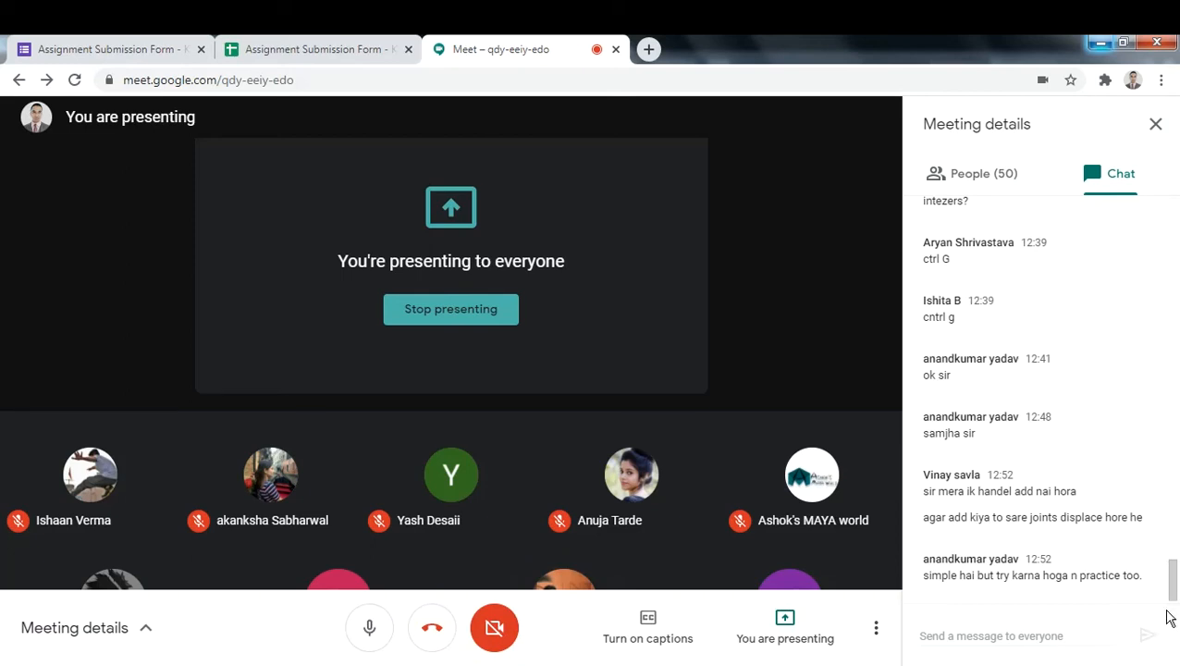
- Highlight the group2 and group1 roll values in the Notepad note, then minimize it and return to the untitled Maya scene
key(alt+Tab)
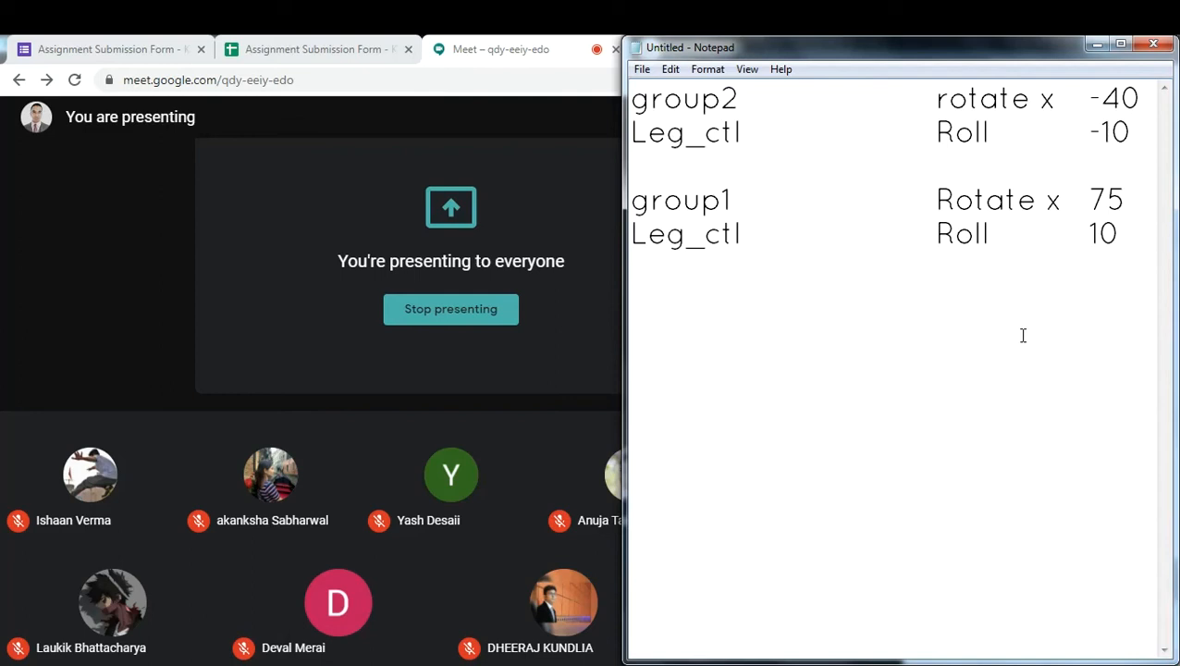
drag(1124, 237, 631, 100)
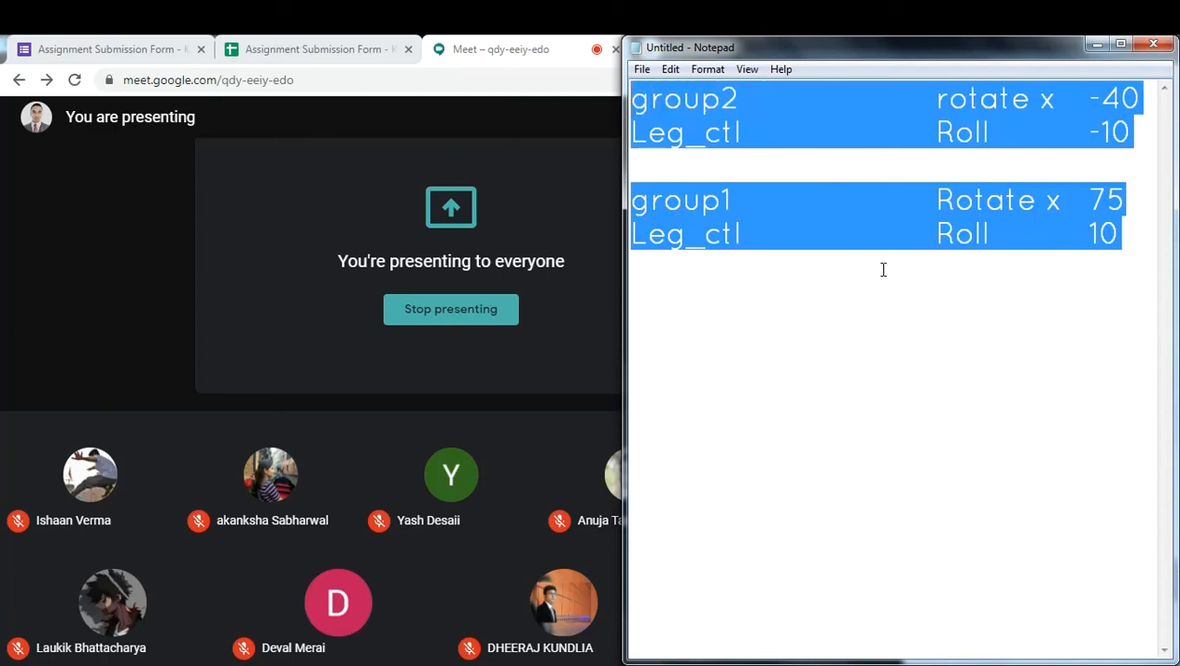
click(1093, 49)
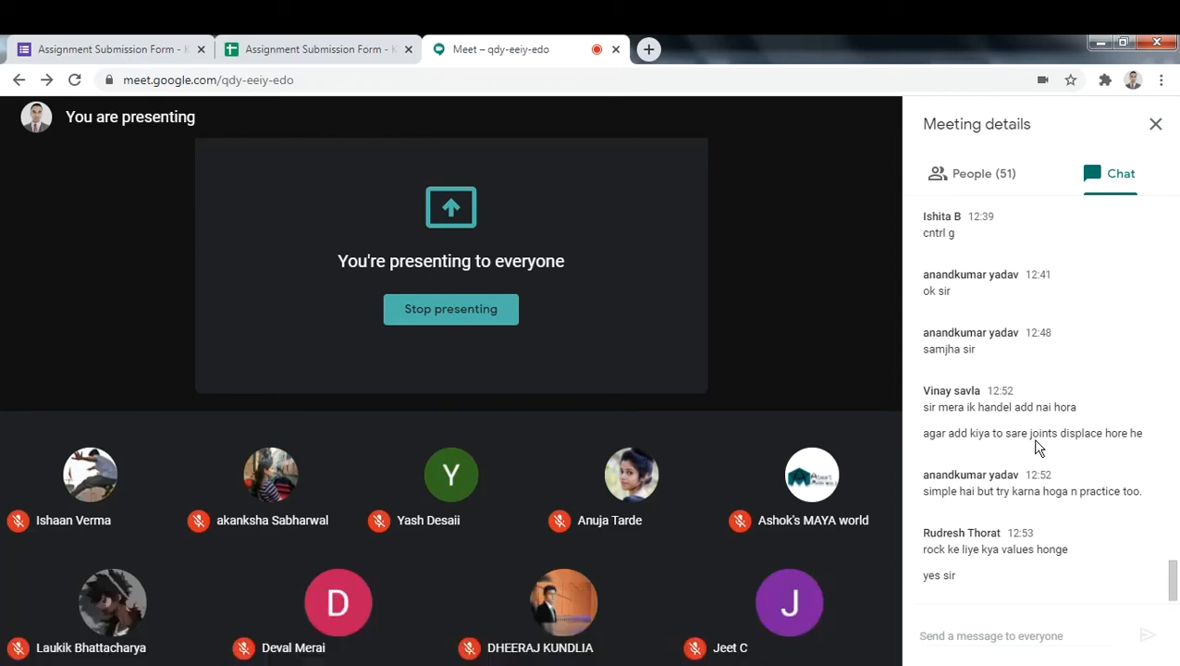
mouse_move(669, 665)
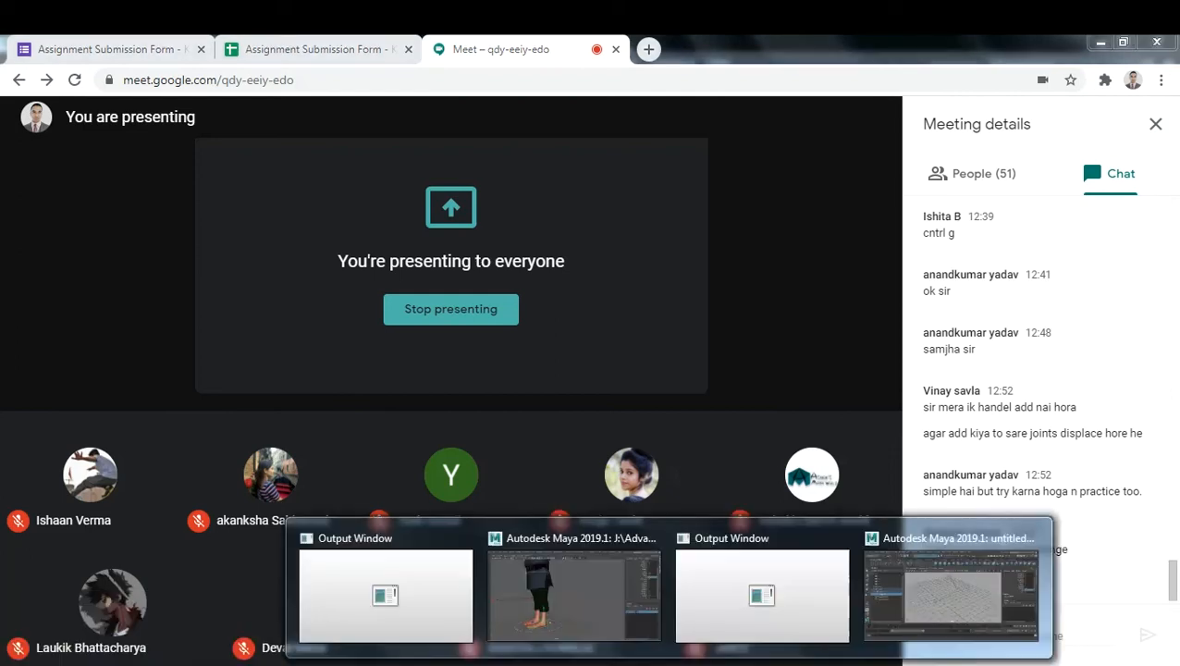
click(869, 620)
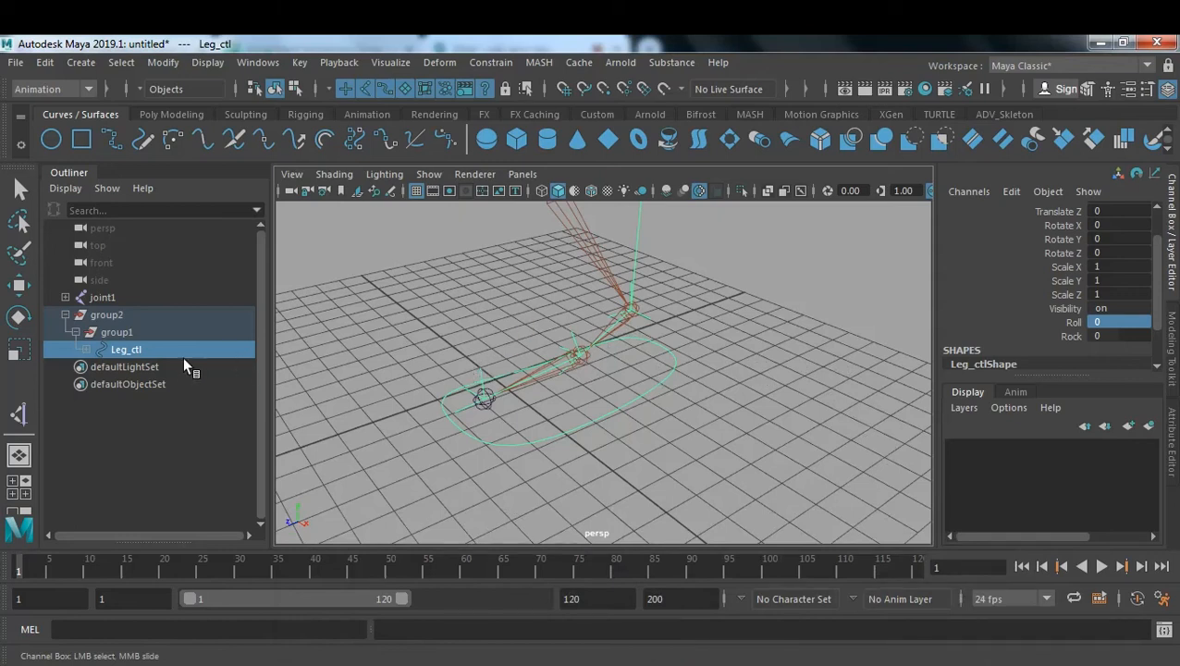
- Group Leg_ctl as group3 and snap the group's pivot onto the foot curve's edge on the negative X side
key(e)
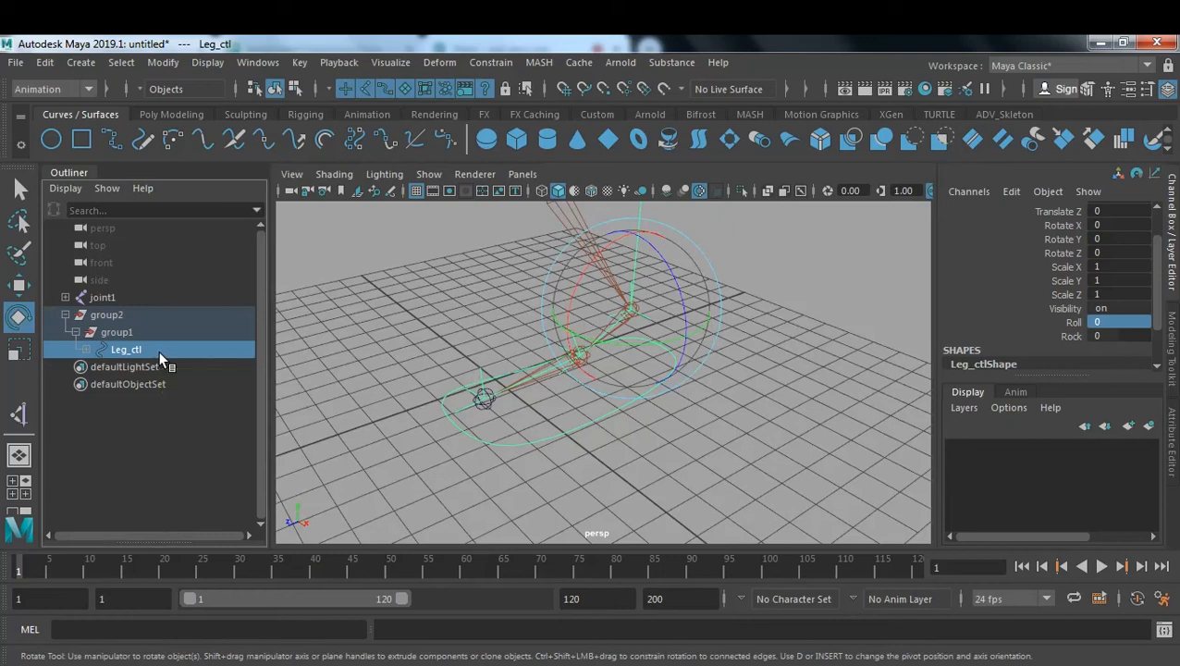
click(1045, 337)
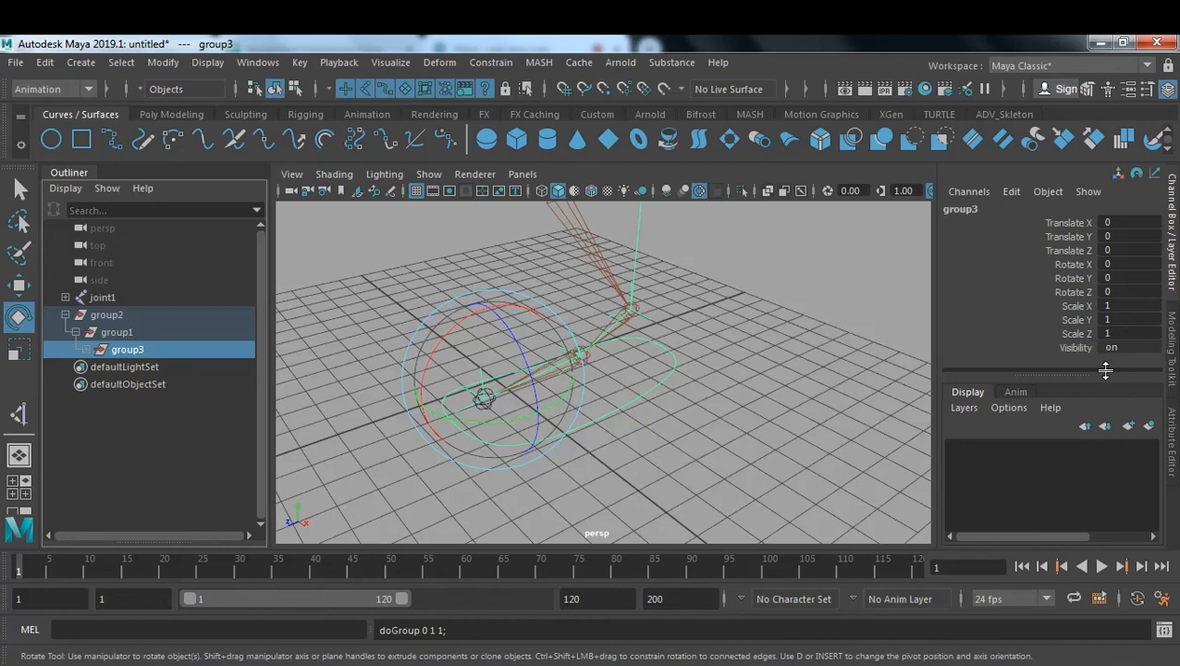
alt+drag(632, 412, 688, 426)
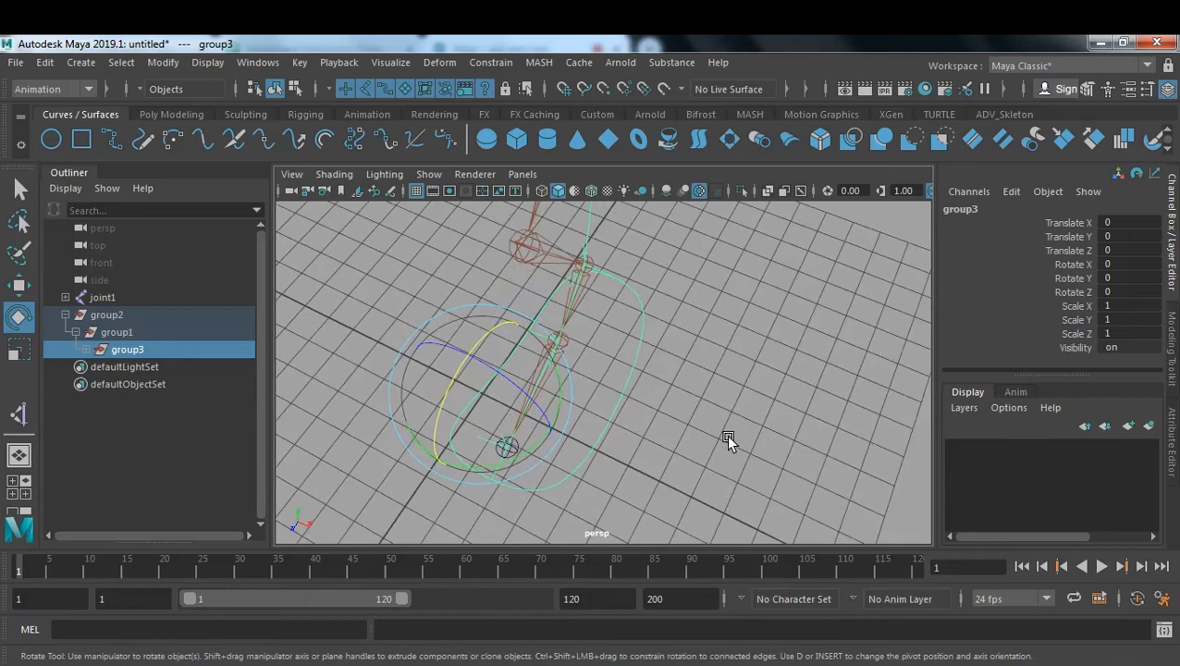
key(d)
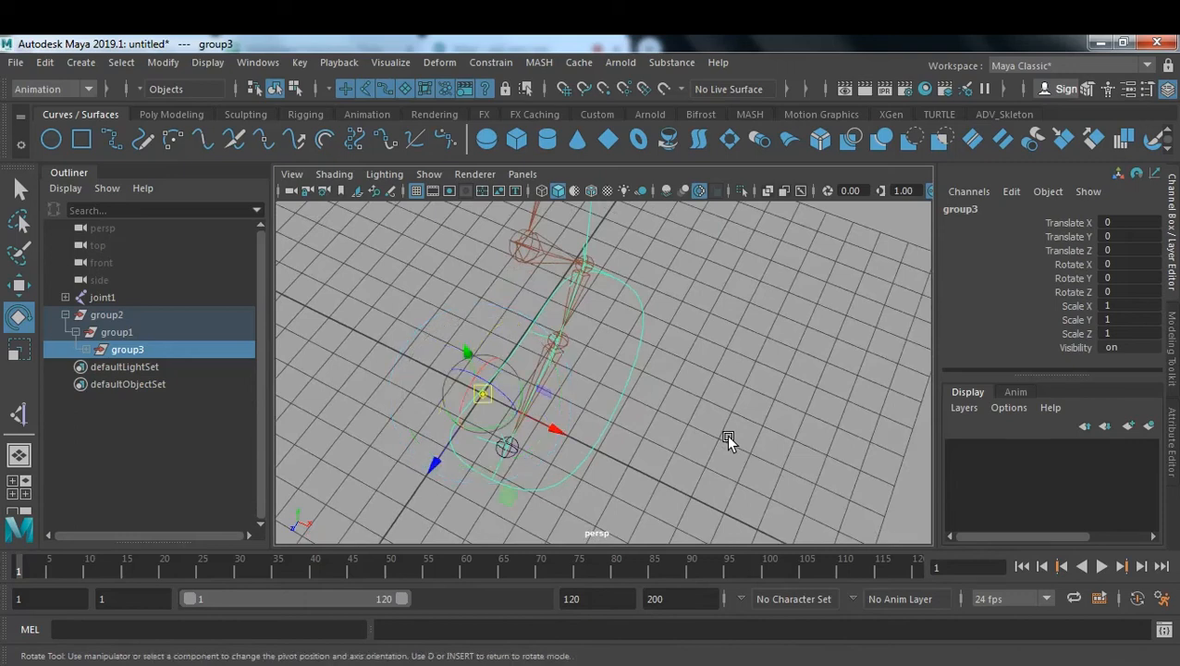
drag(484, 399, 467, 319)
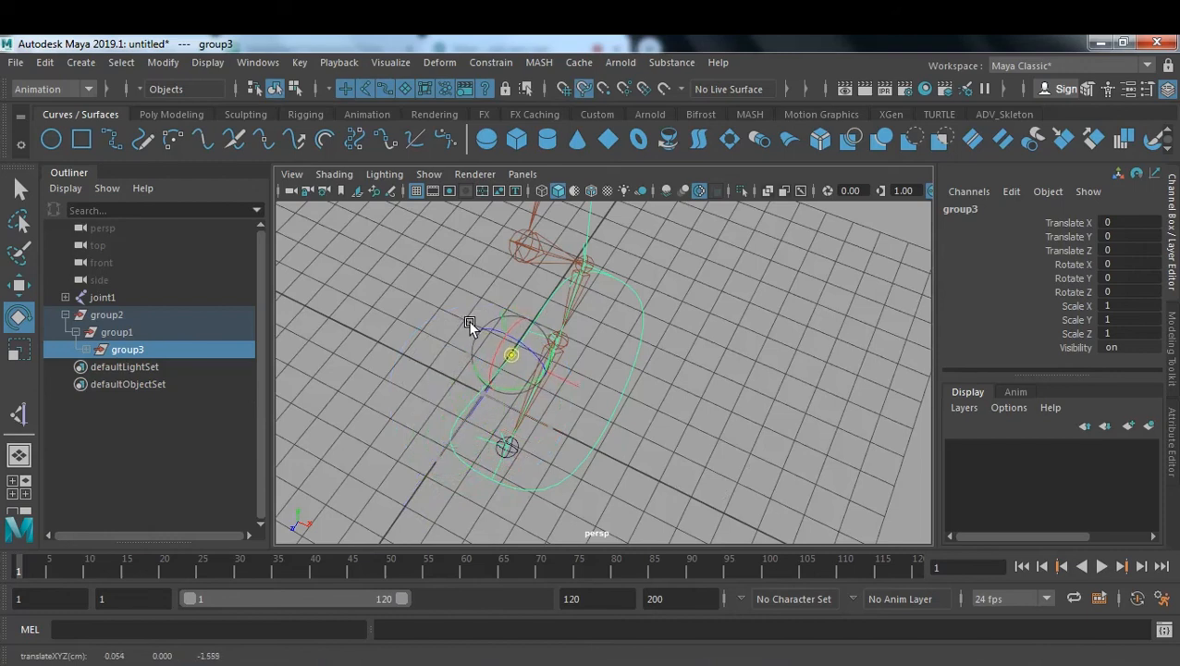
key(d)
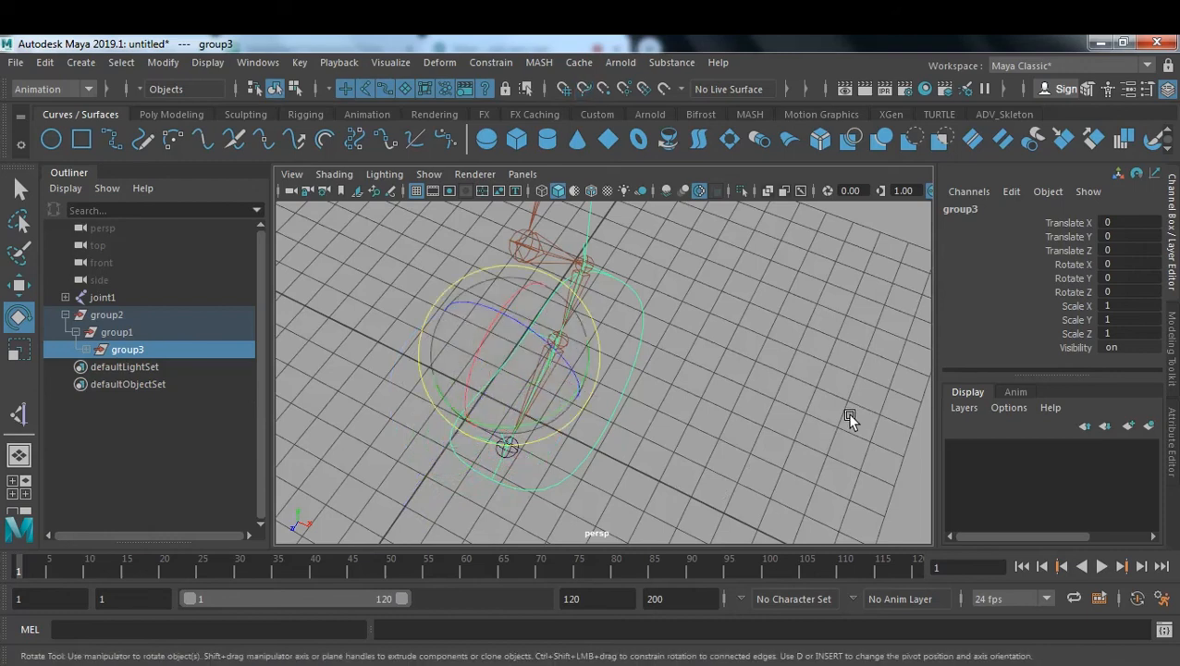
- Group group3 as group4 and snap the new group's pivot onto the foot curve's opposite edge, on the positive X side
key(w)
alt+drag(848, 414, 711, 438)
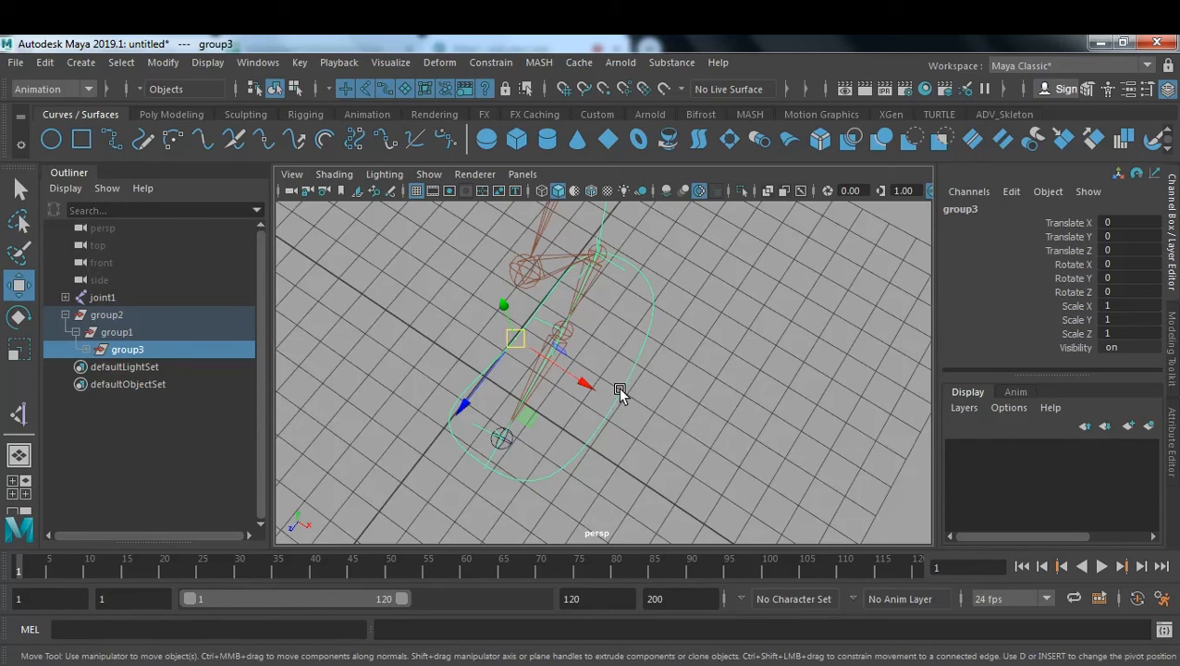
key(ctrl+g)
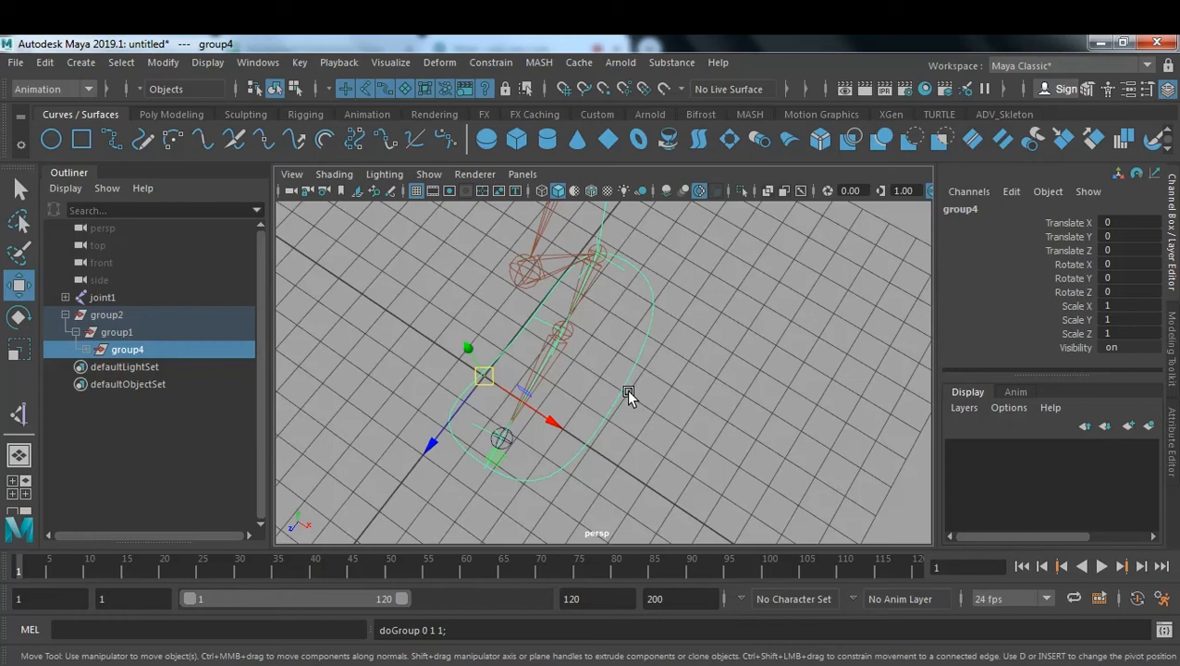
key(d)
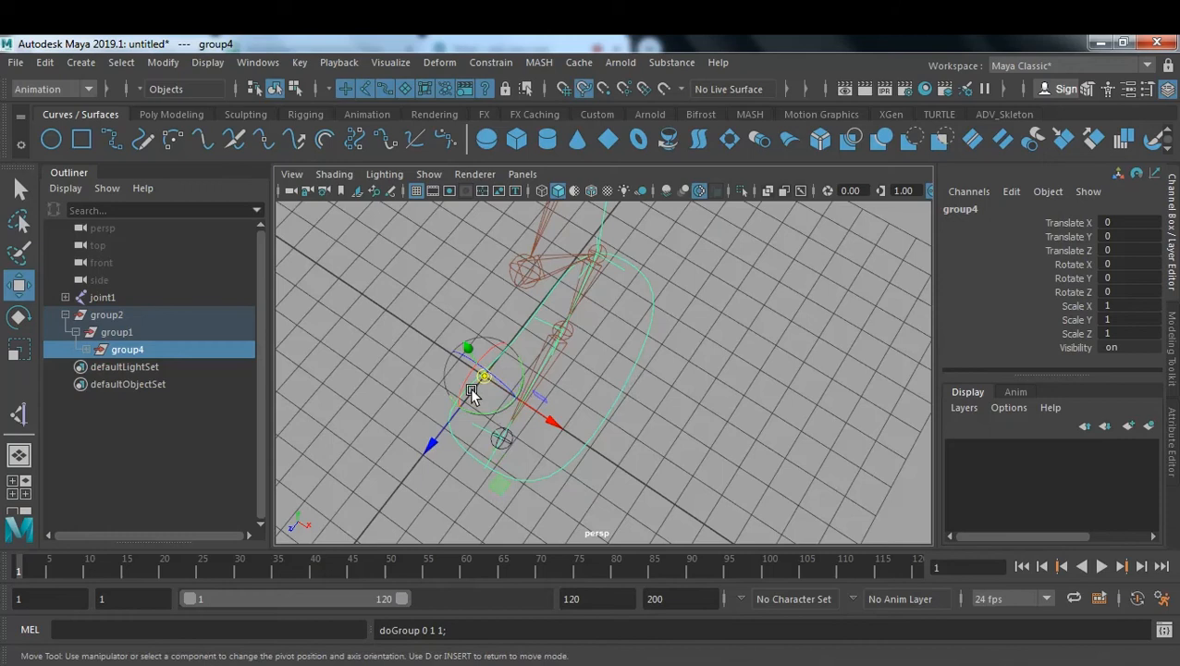
drag(480, 381, 698, 439)
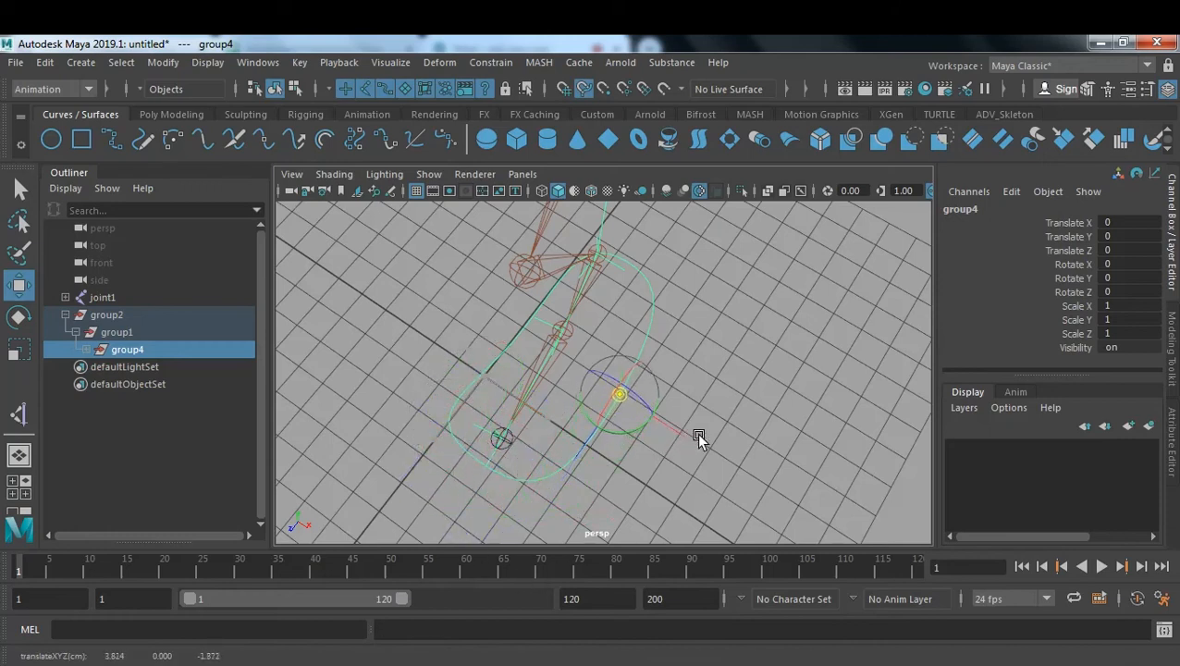
key(d)
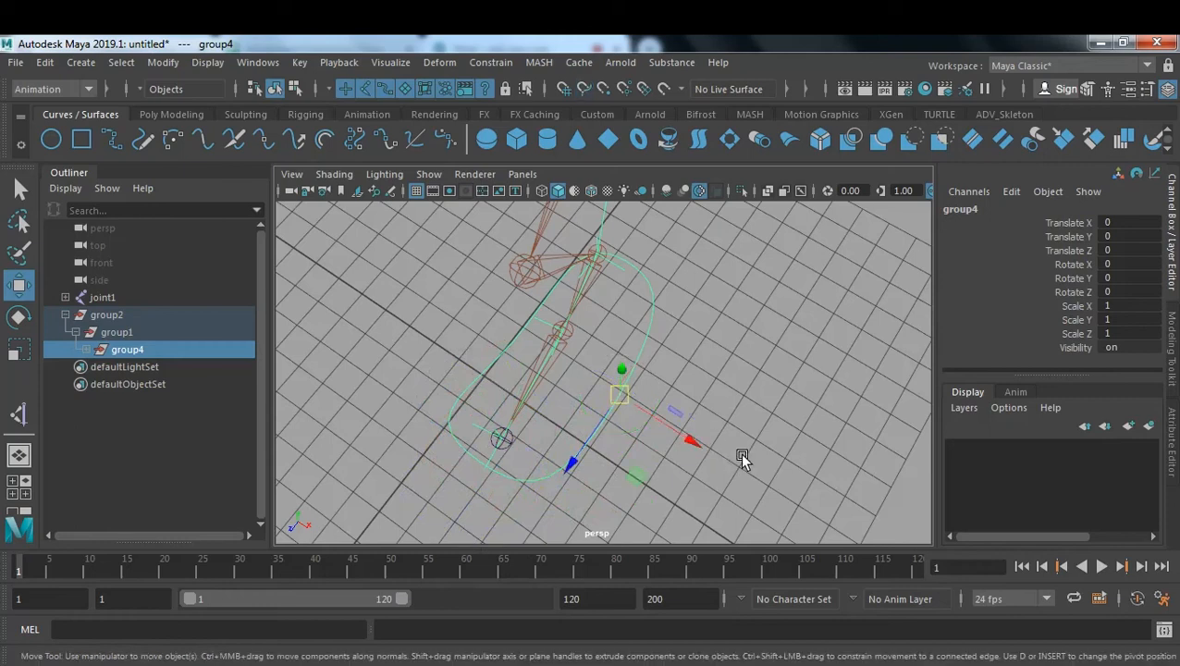
- Expand group4 and group3 in the hierarchy and inspect group3's pivot and Leg_ctl's Roll and Rock attributes
click(87, 348)
click(153, 367)
click(144, 356)
click(148, 367)
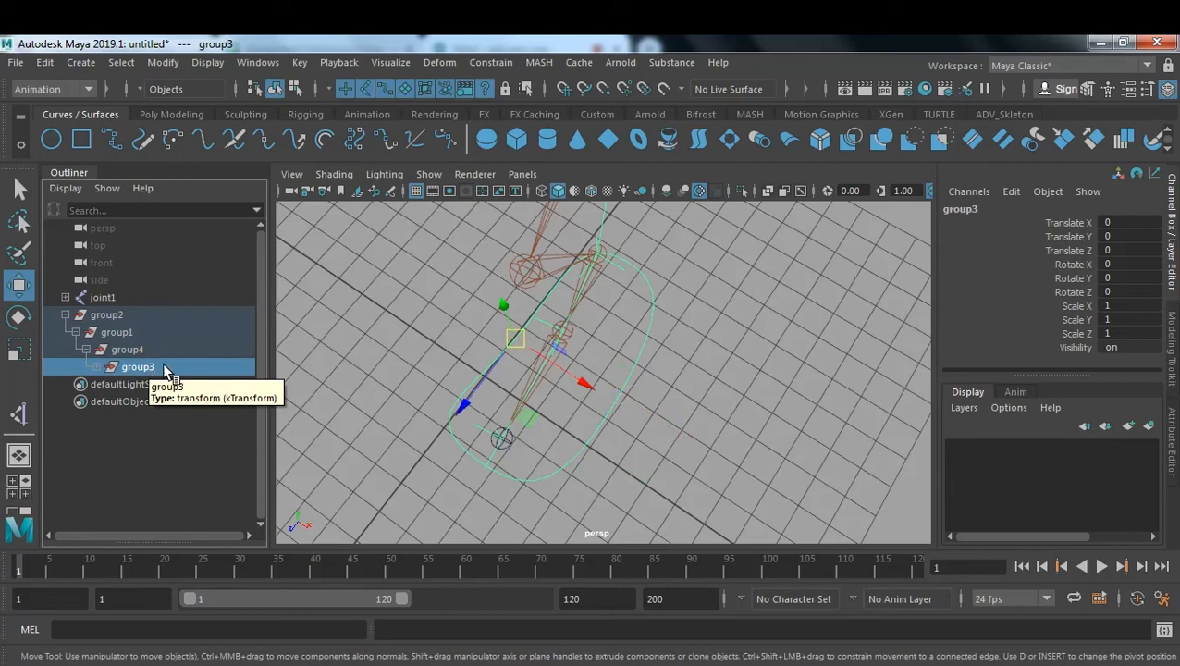
click(95, 367)
click(148, 384)
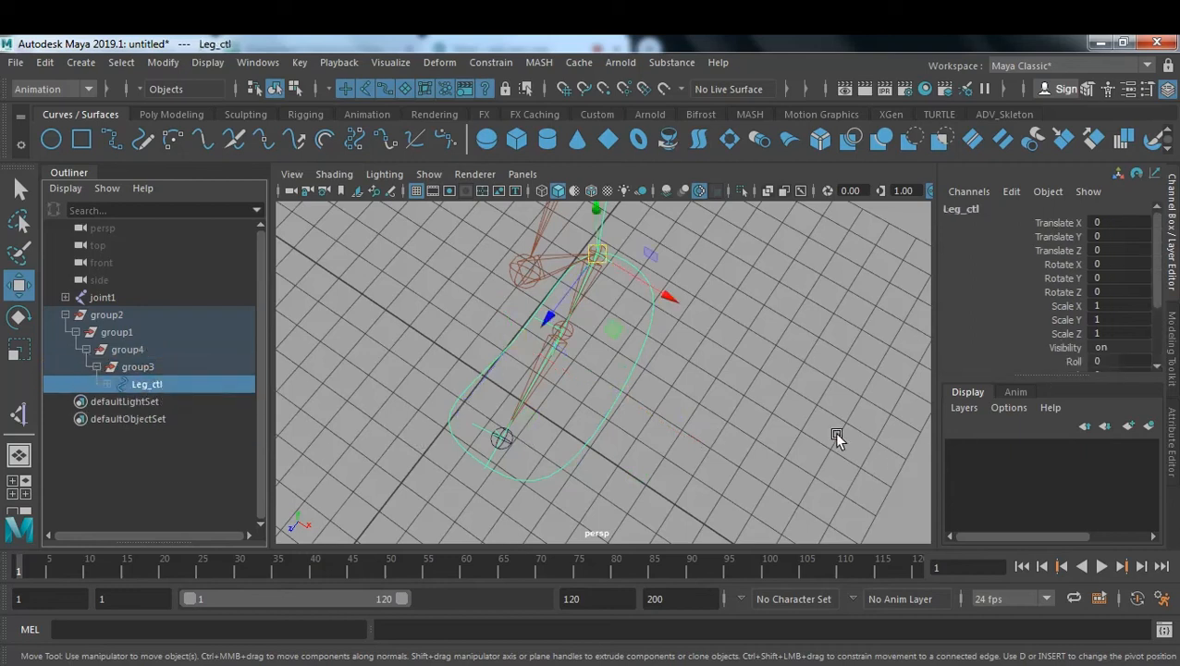
scroll(1062, 334, down, 2)
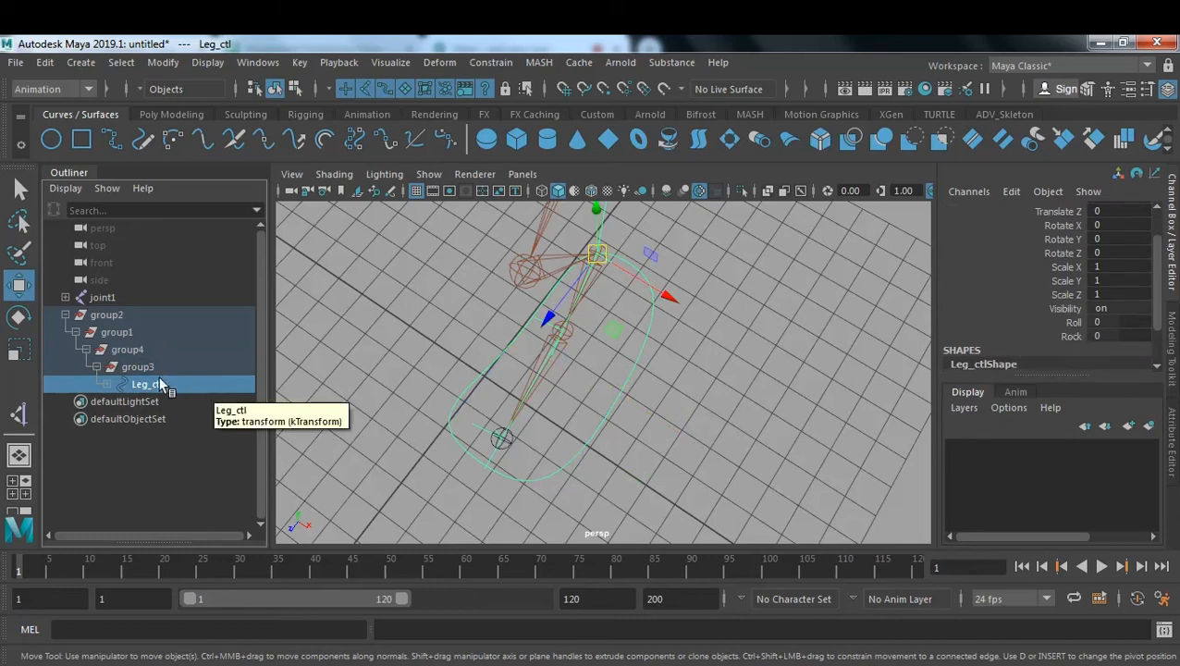
- Rotate group3 about 44 degrees in Z to test the side pivot, then reset its Rotate Z to 0
click(143, 368)
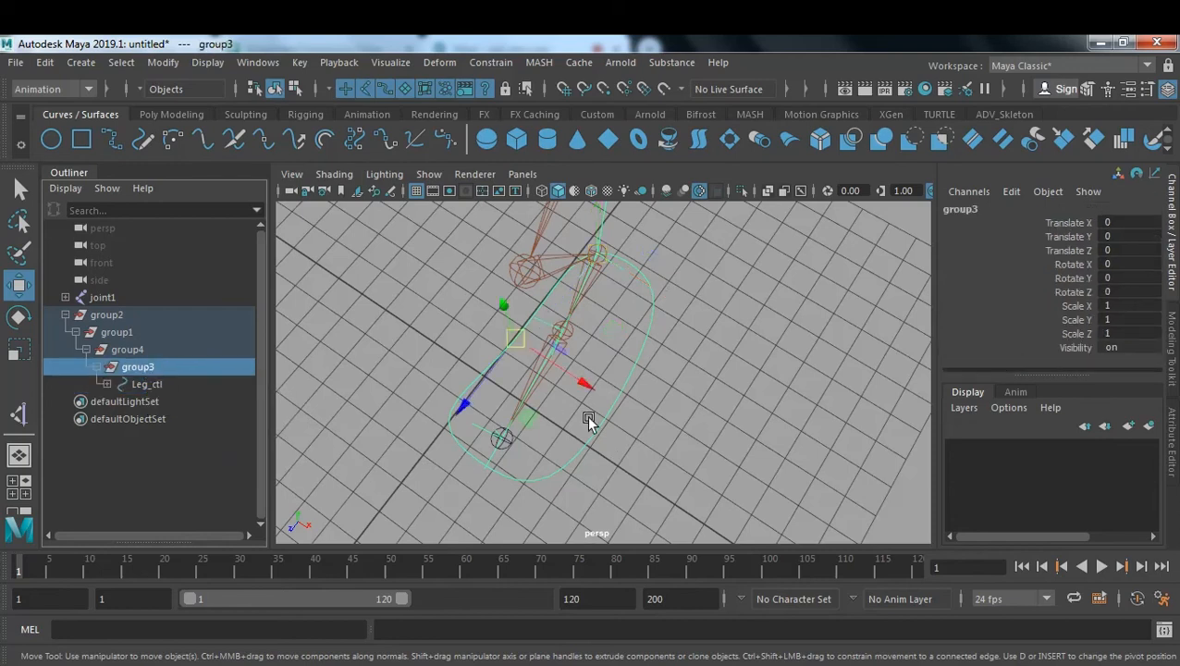
key(e)
drag(529, 322, 476, 307)
mouse_move(685, 379)
alt+mouse_down()
mouse_move(688, 415)
mouse_move(758, 415)
mouse_move(728, 384)
mouse_move(683, 376)
mouse_move(708, 373)
alt+mouse_up()
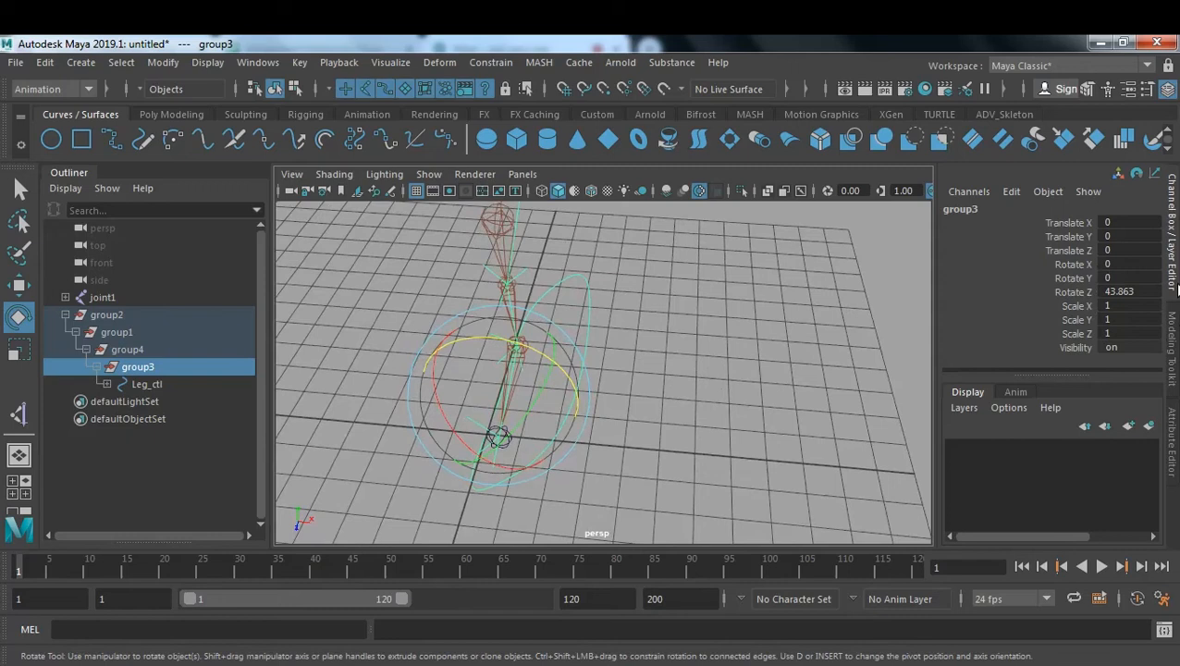
click(1144, 290)
text(0)
key(Return)
mouse_move(921, 380)
alt+mouse_down()
mouse_move(971, 375)
mouse_move(960, 399)
mouse_move(916, 405)
mouse_move(745, 350)
mouse_move(994, 386)
mouse_move(909, 370)
alt+mouse_up()
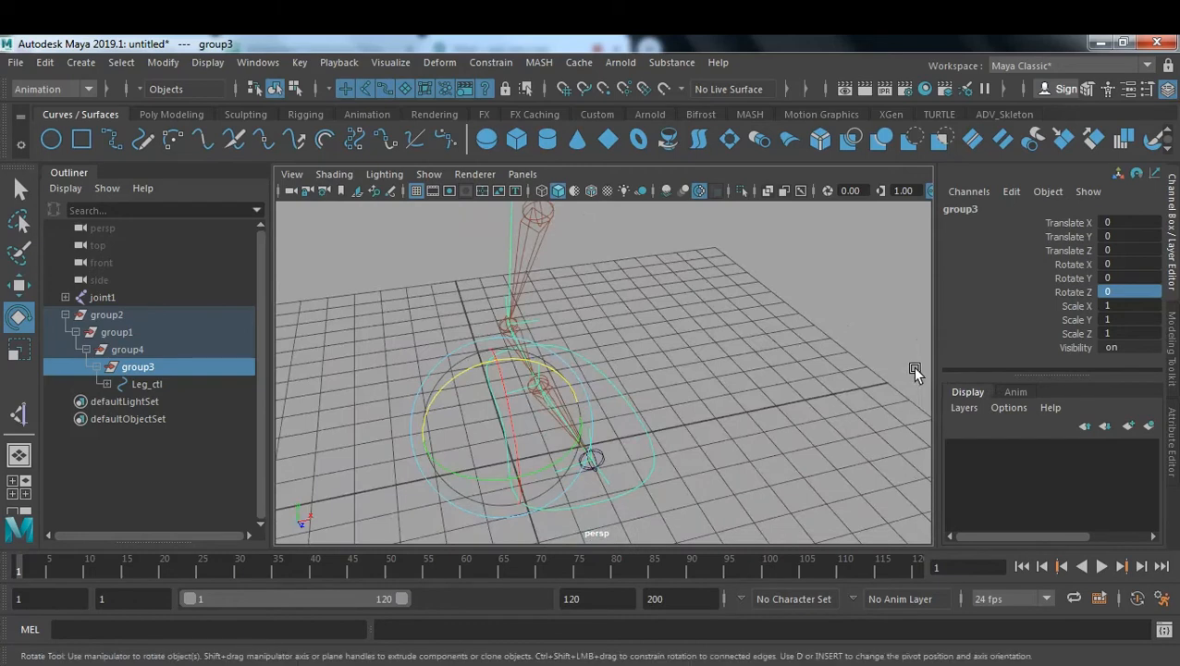
- Rotate group3 about 22.6 degrees in Z to test its side pivot, then reset its Rotate Z to 0
drag(469, 360, 441, 390)
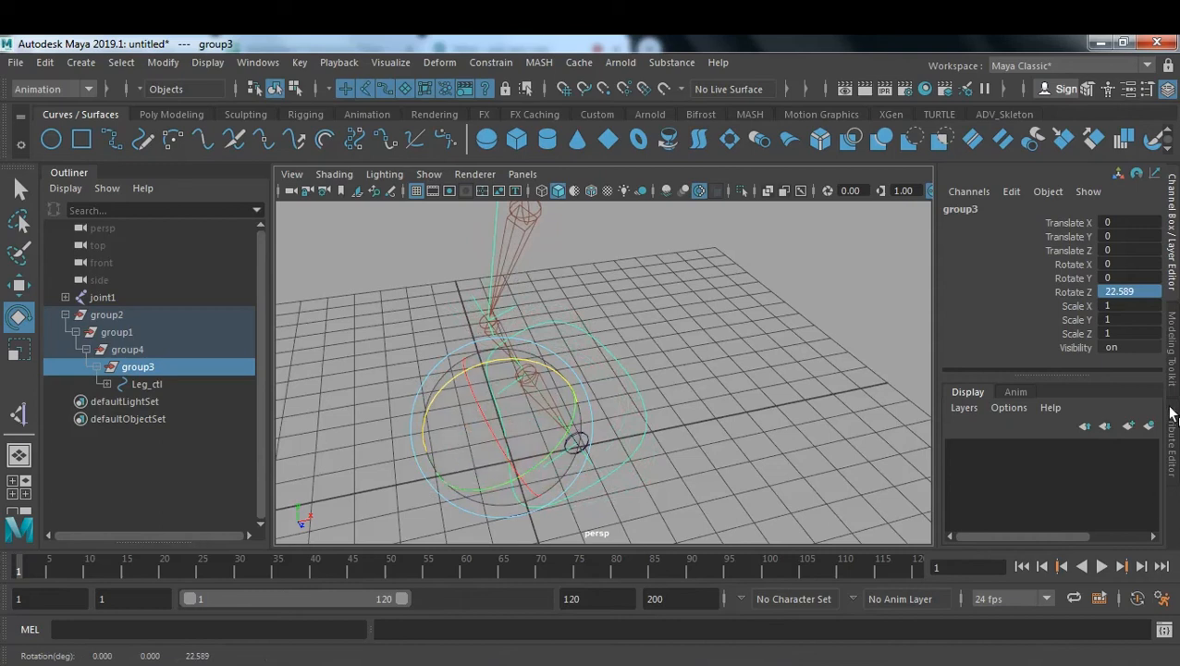
double_click(1152, 291)
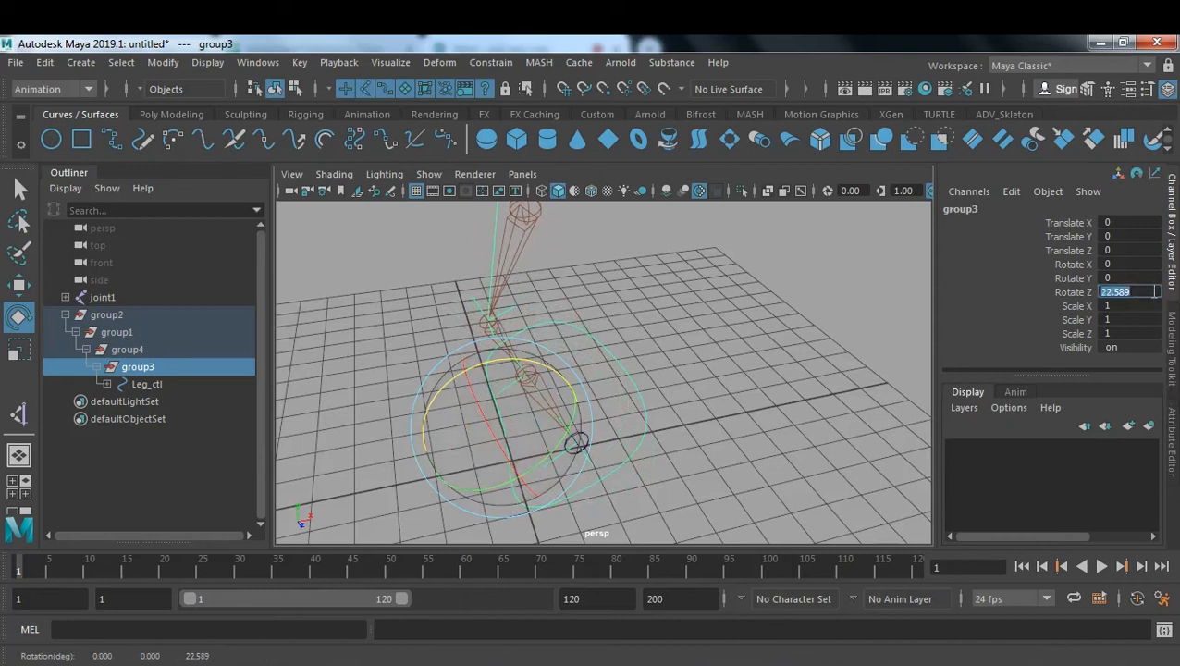
text(0)
key(Return)
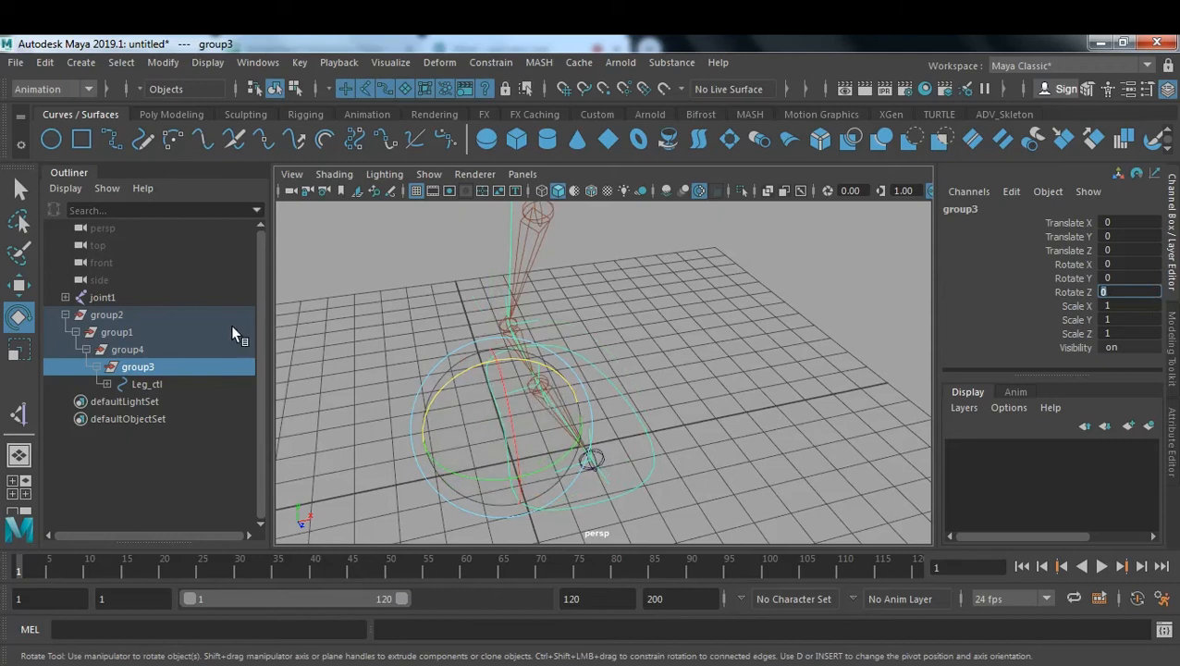
- In the front view, raise group3's pivot straight up to about 0.57 in Y
click(142, 350)
key(space)
key(space)
alt+right_drag(447, 470, 712, 492)
alt+middle_drag(712, 492, 650, 288)
alt+right_drag(574, 327, 829, 386)
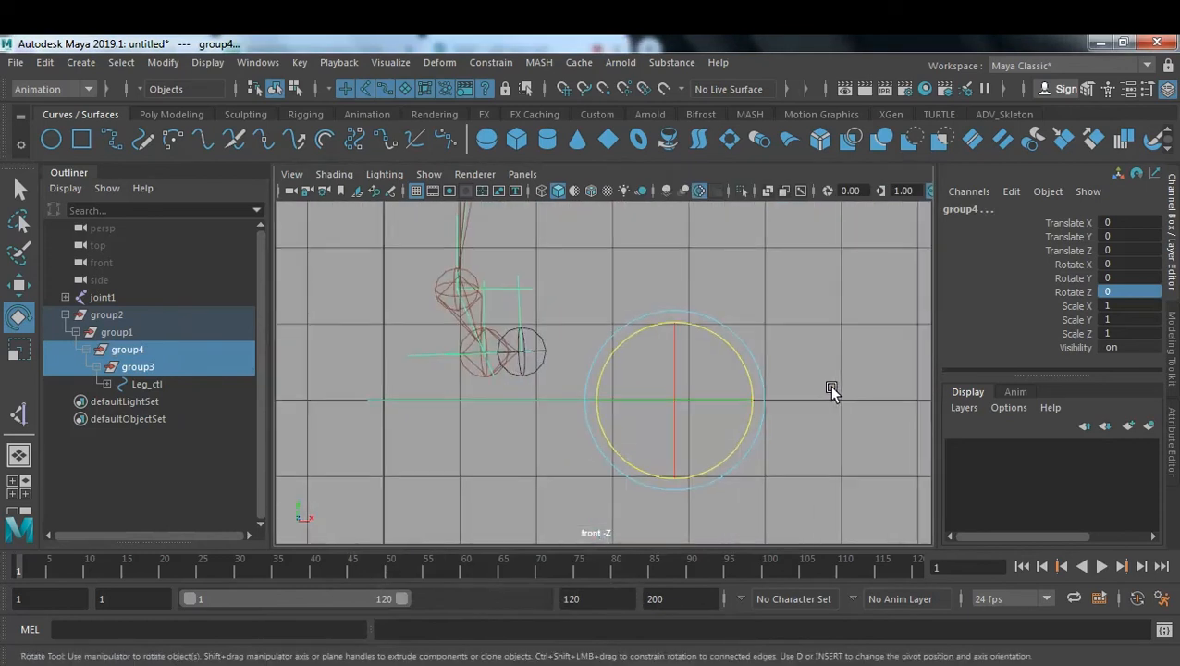
key(w)
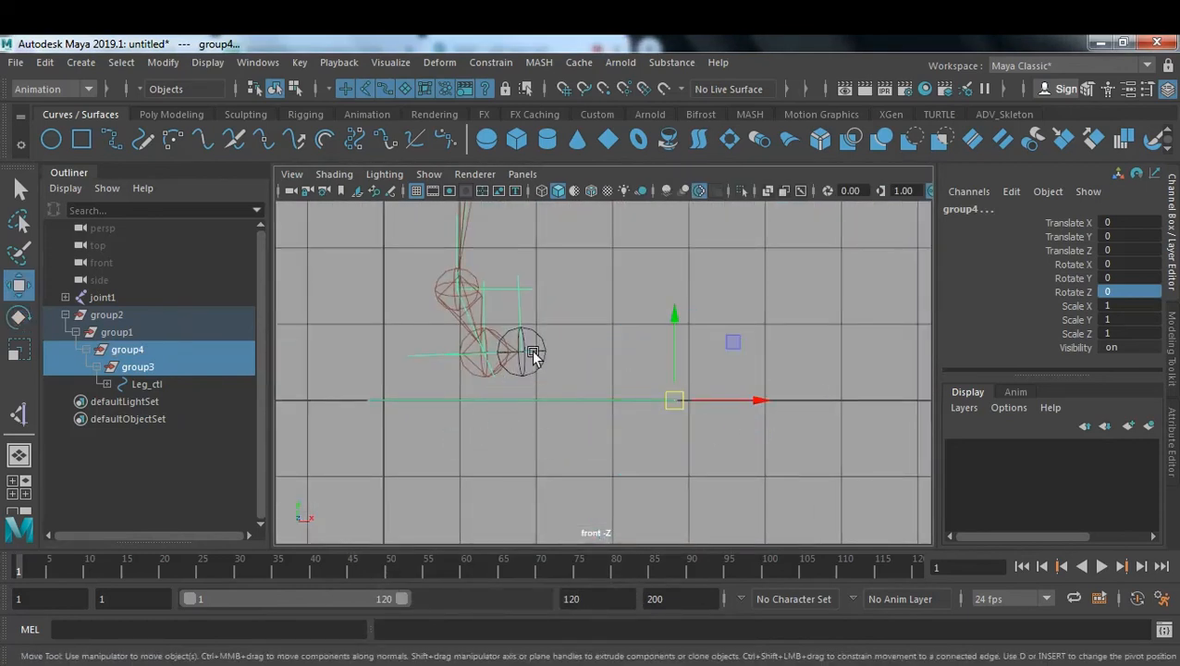
click(221, 419)
click(156, 367)
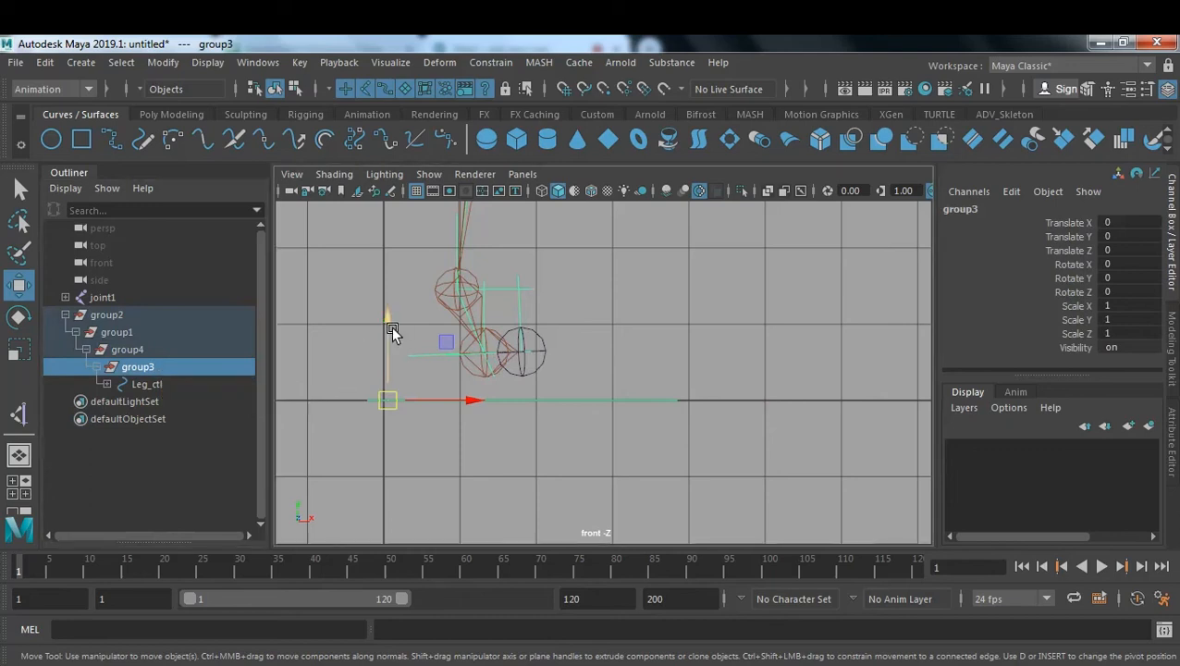
click(185, 383)
click(161, 367)
key(d)
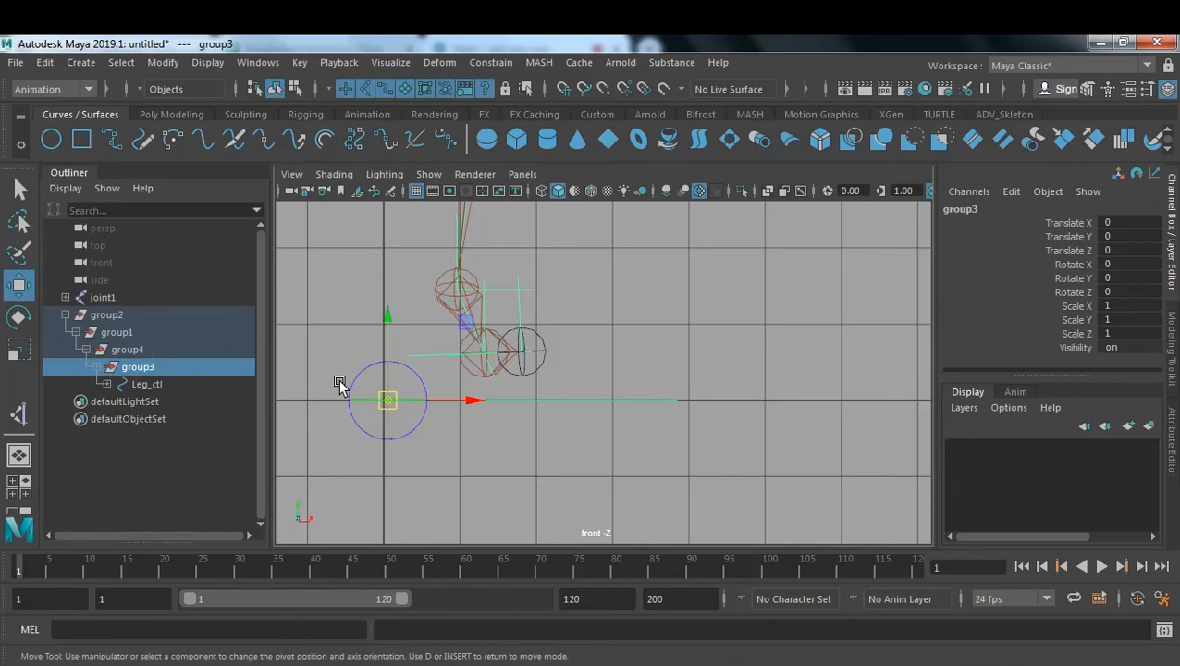
drag(385, 321, 391, 281)
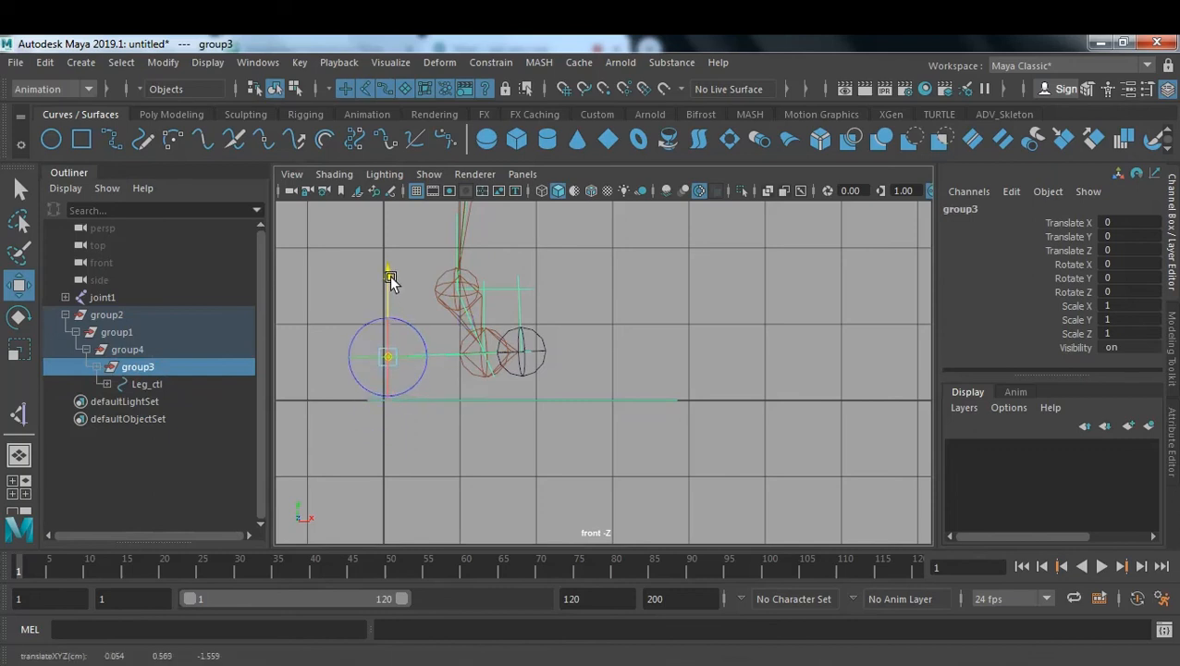
- Raise group4's pivot straight up to about 0.63 in Y, and reselect group3
click(152, 359)
drag(674, 319, 677, 272)
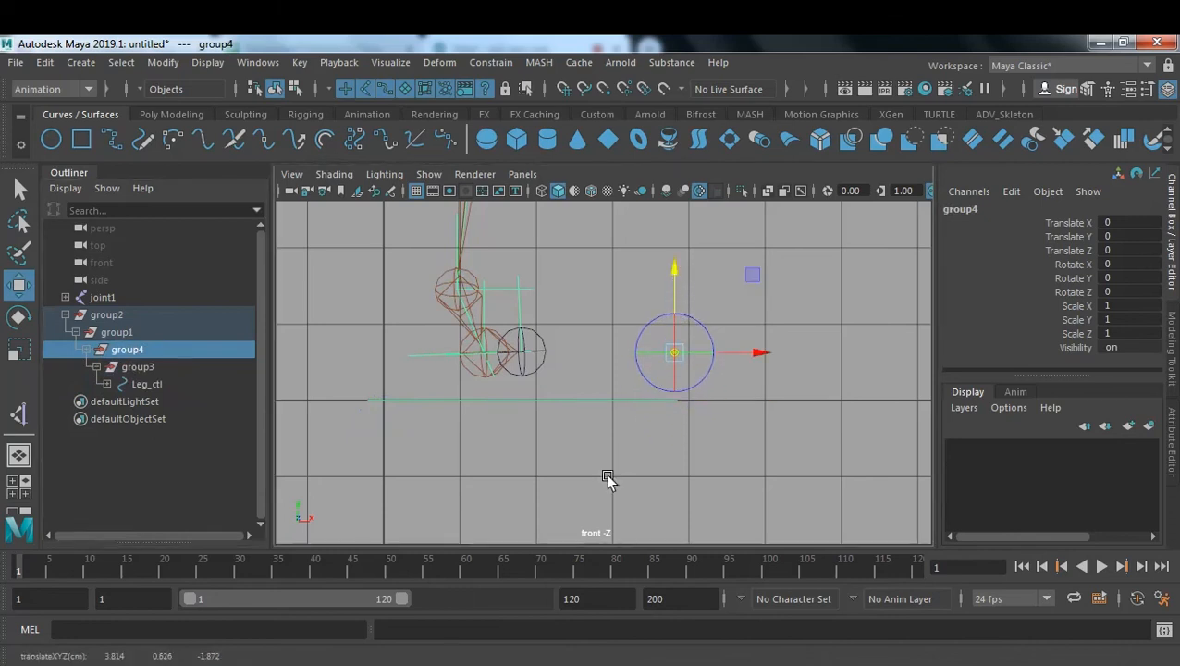
click(139, 367)
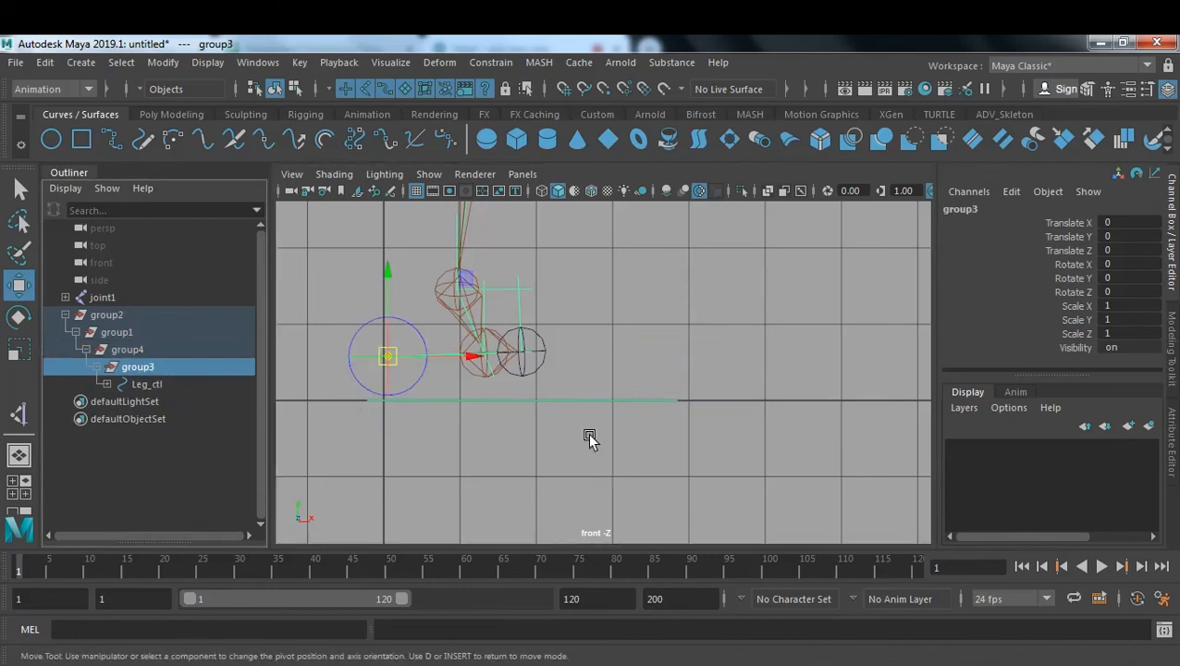
- In the perspective view, rotate group3 in Z around its raised pivot as a test and reset Rotate Z to 0
key(space)
key(space)
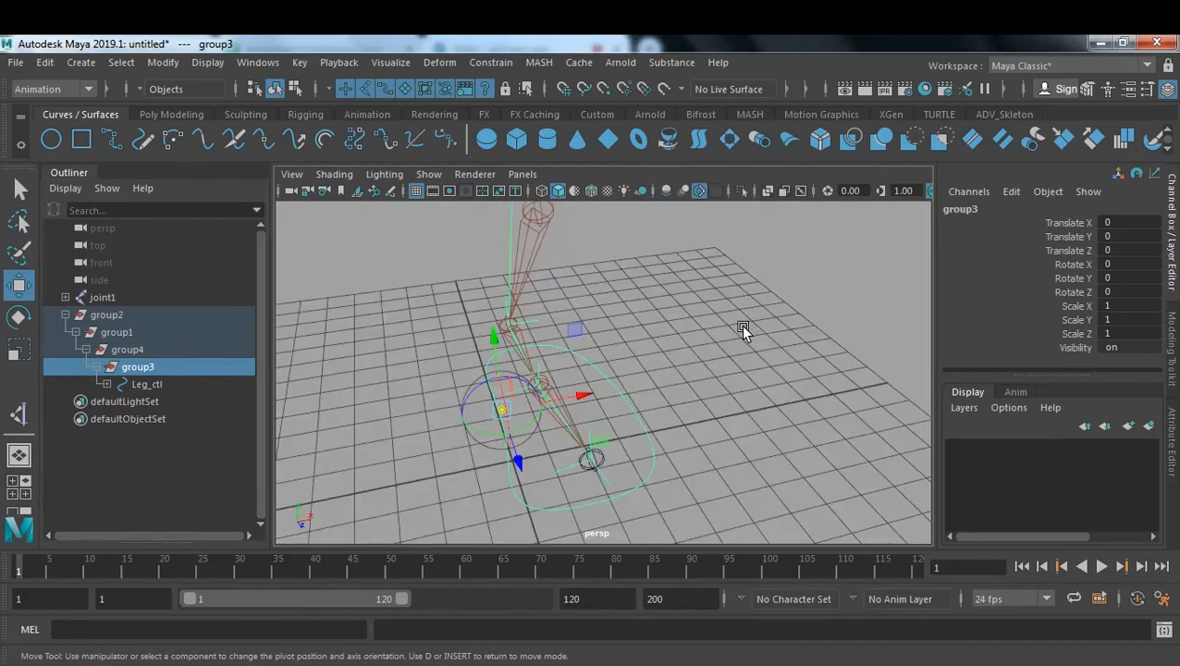
key(e)
alt+drag(498, 394, 582, 429)
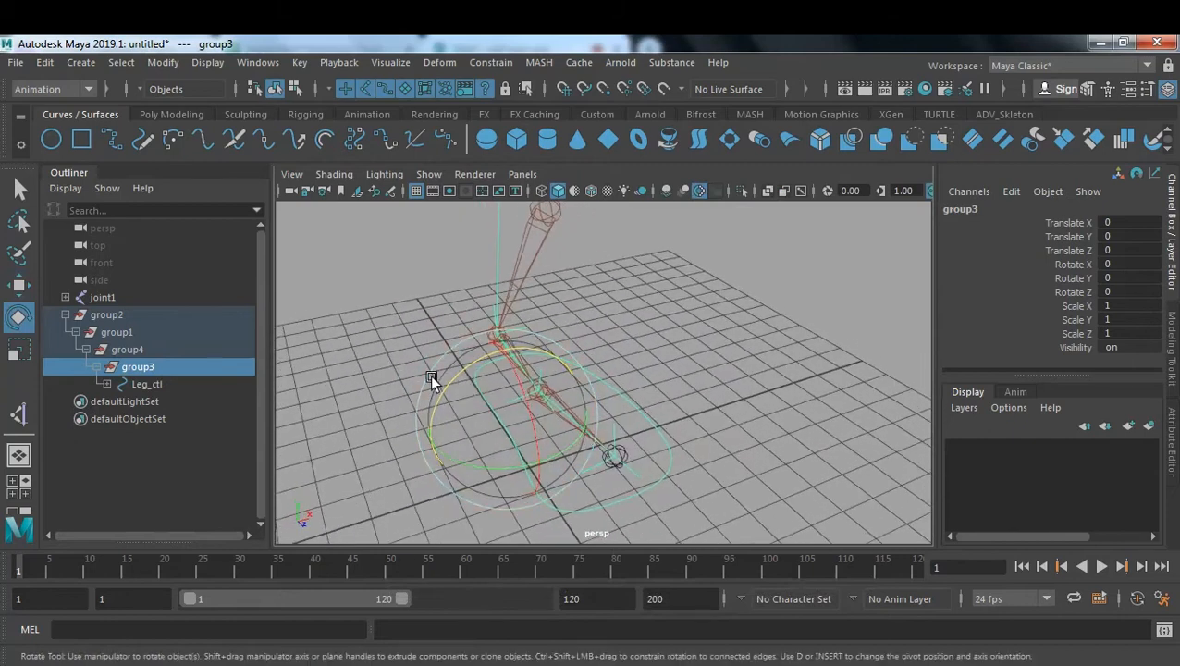
drag(442, 379, 523, 389)
click(1145, 291)
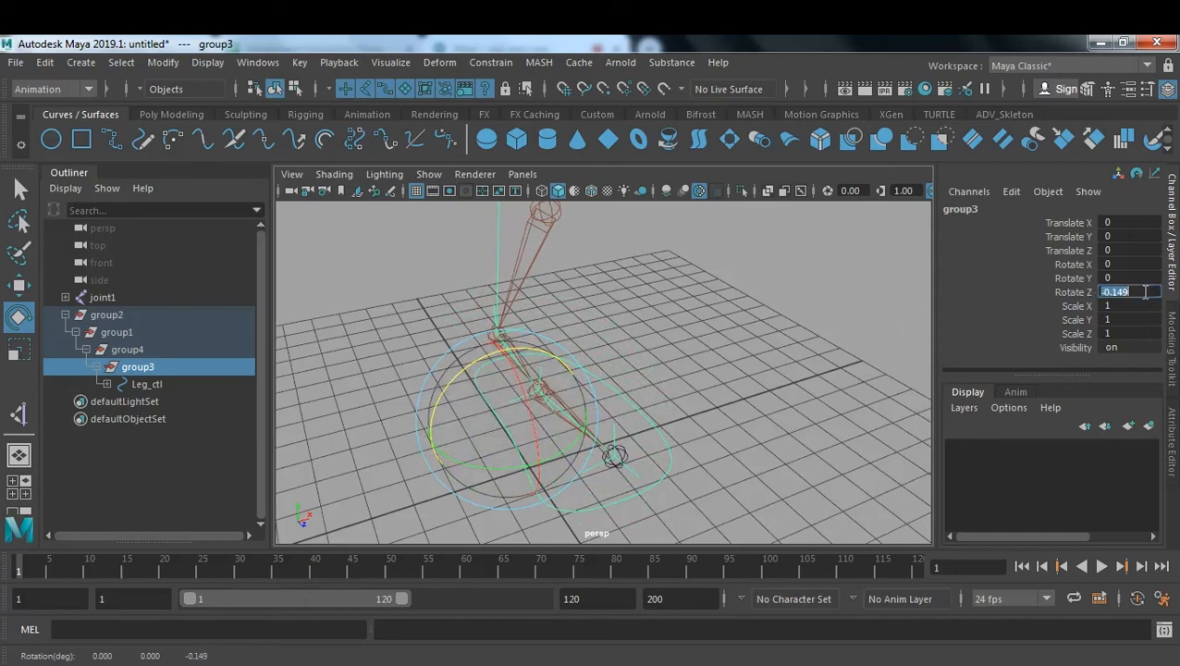
text(0)
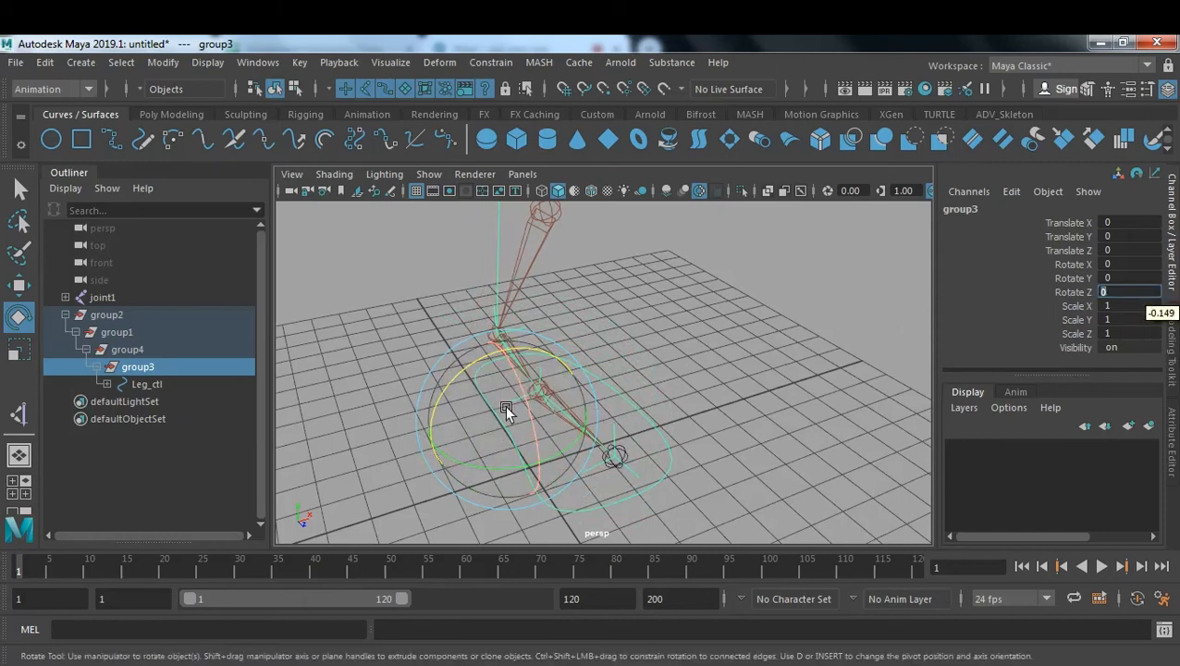
- Rotate group4 about -28 degrees in Z to test the opposite side pivot, and undo the rotation
alt+drag(709, 397, 685, 412)
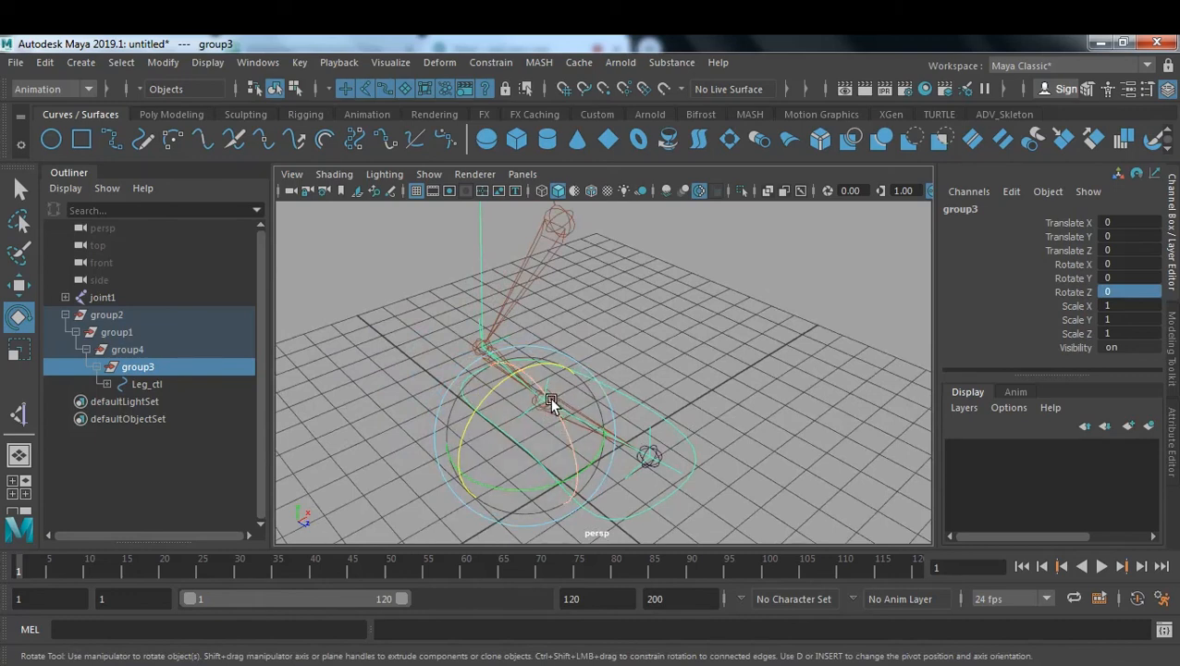
drag(550, 399, 266, 399)
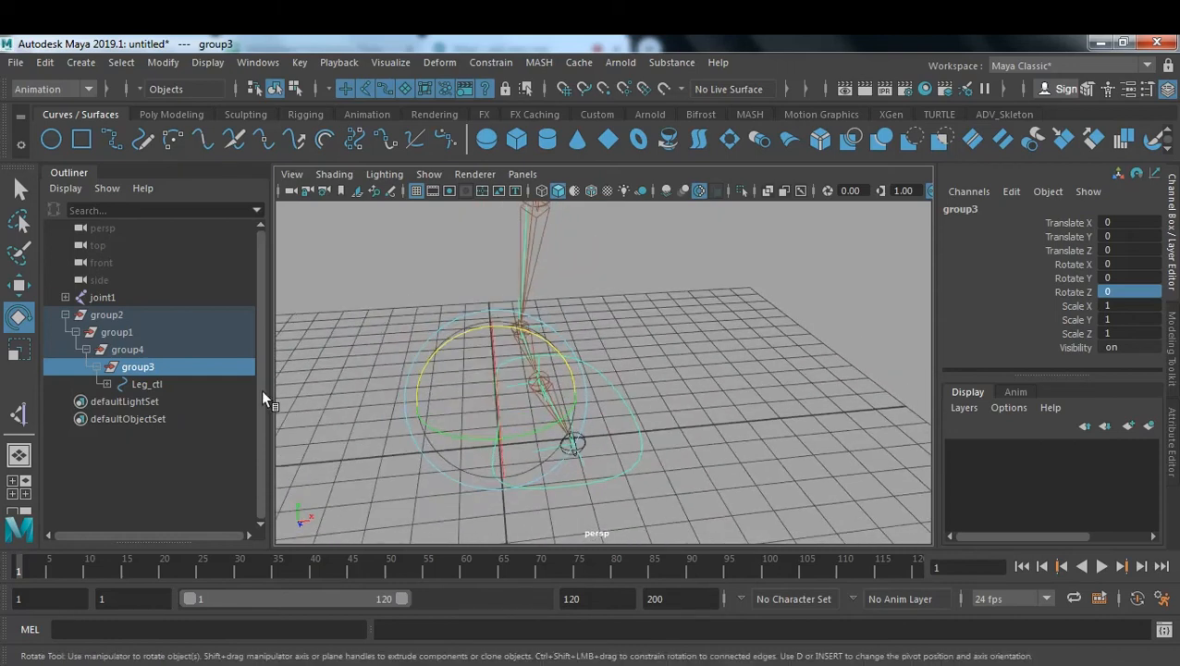
click(122, 349)
drag(557, 342, 590, 327)
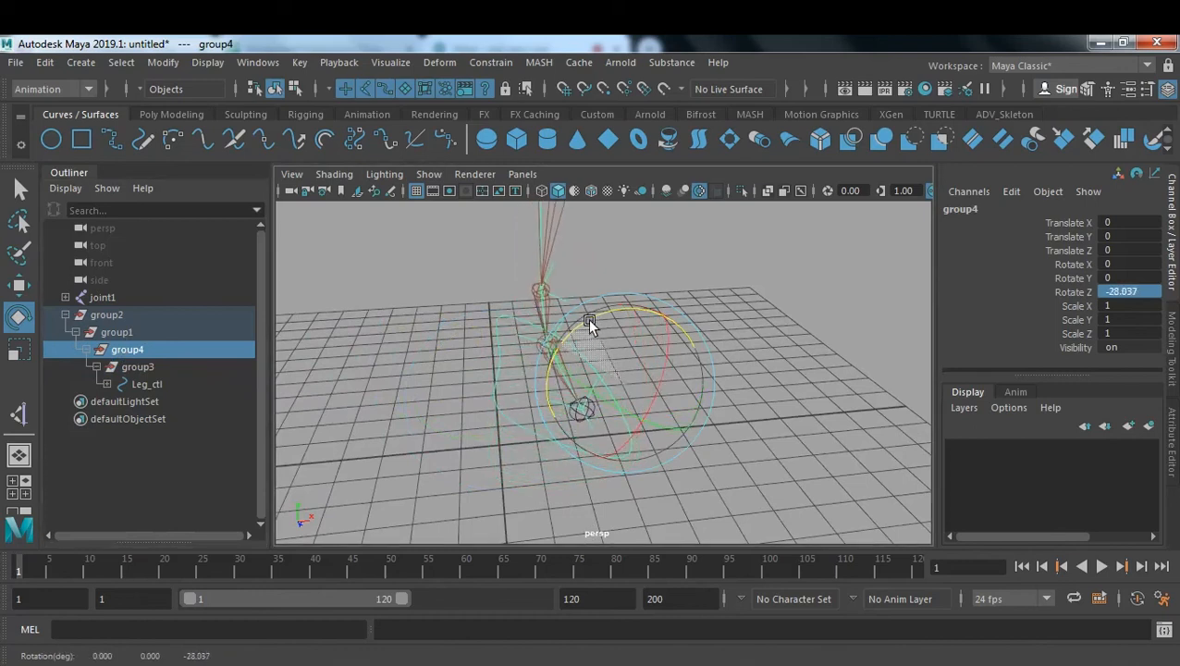
key(ctrl+z)
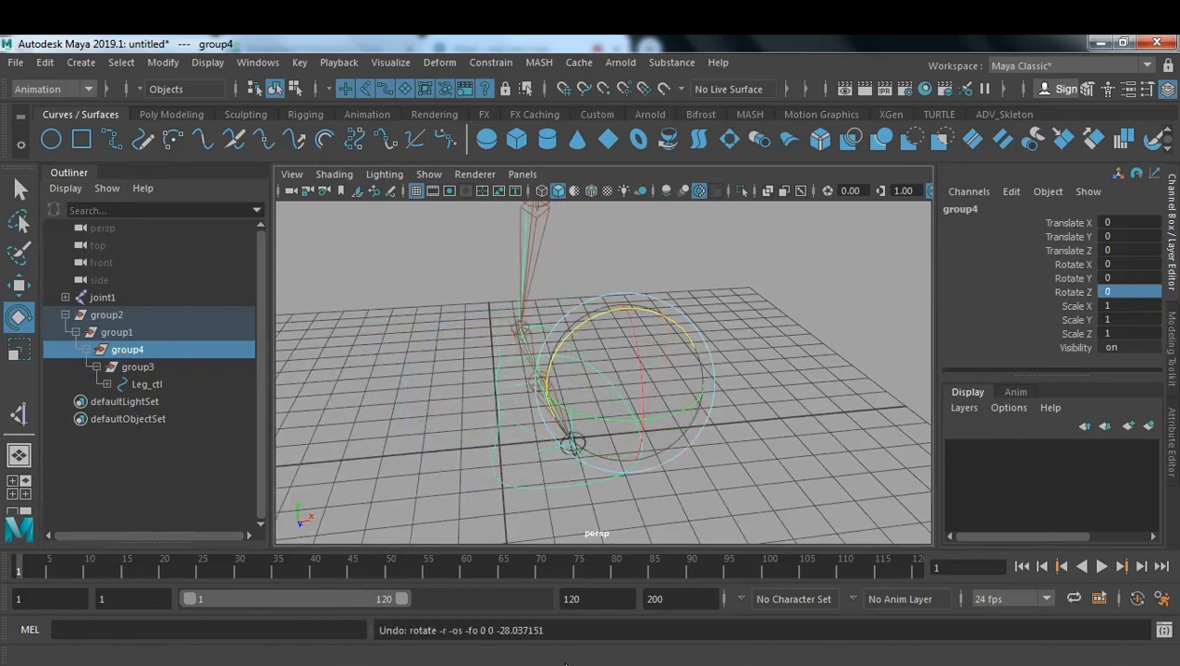
- Switch to the clairee.mb scene and scrub IKLeg_L's Rock through positive values up to about 37, ending at 25
click(572, 600)
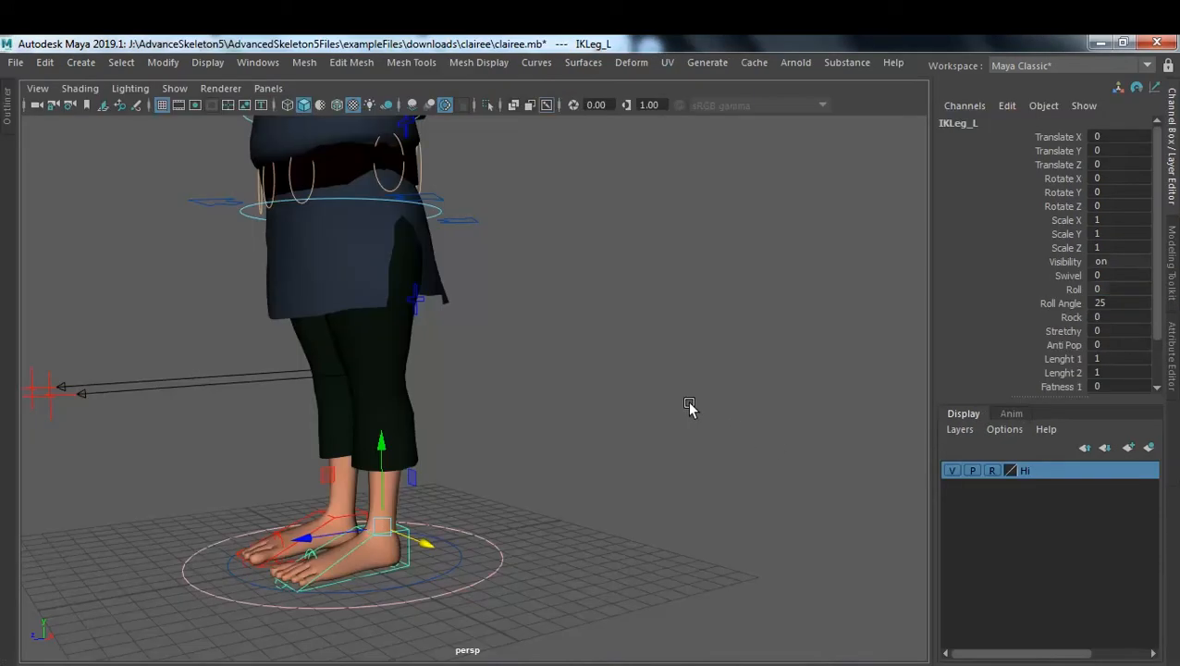
alt+drag(665, 430, 779, 372)
click(1070, 317)
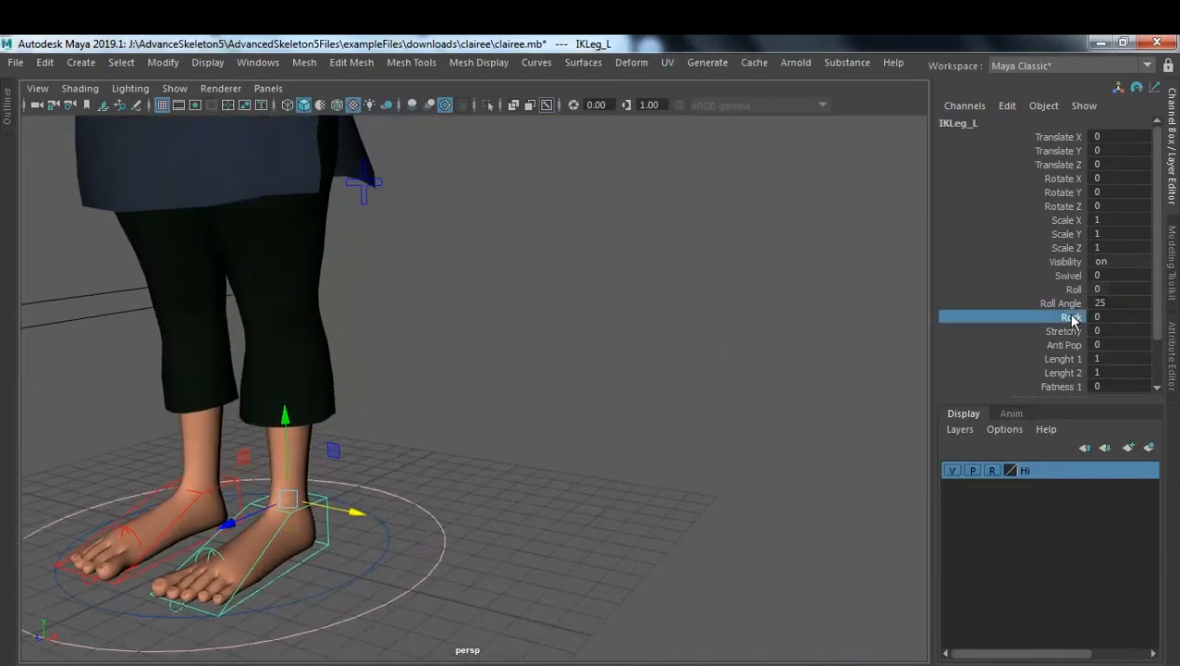
middle_drag(615, 489, 911, 594)
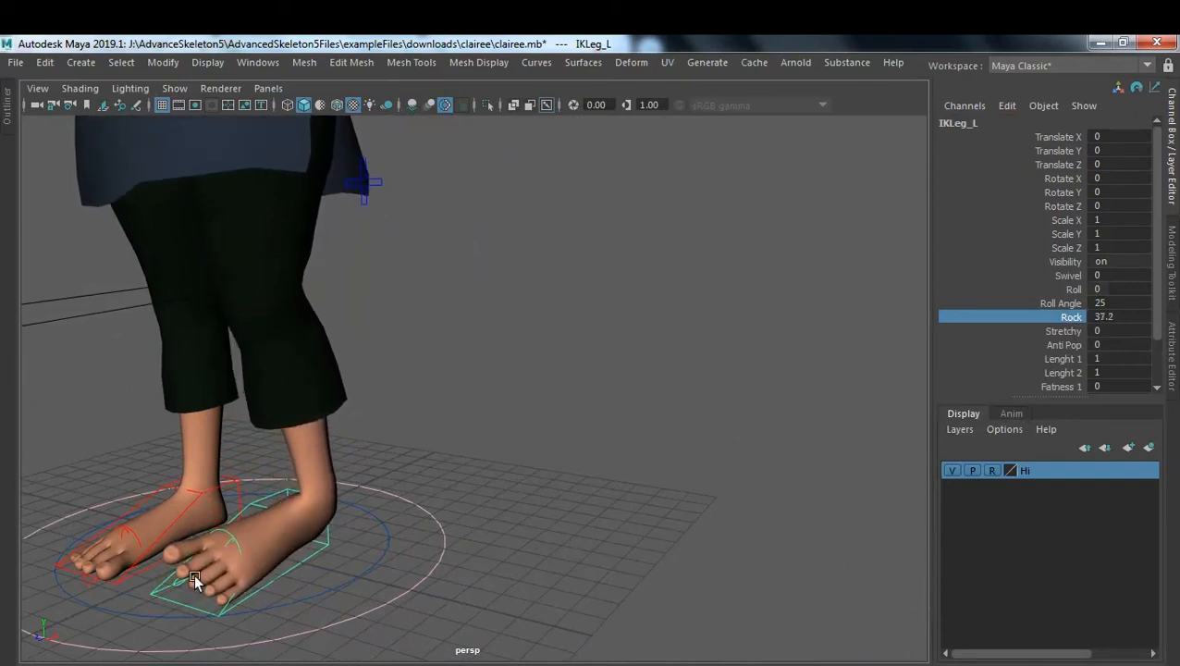
middle_drag(283, 498, 466, 515)
double_click(1119, 315)
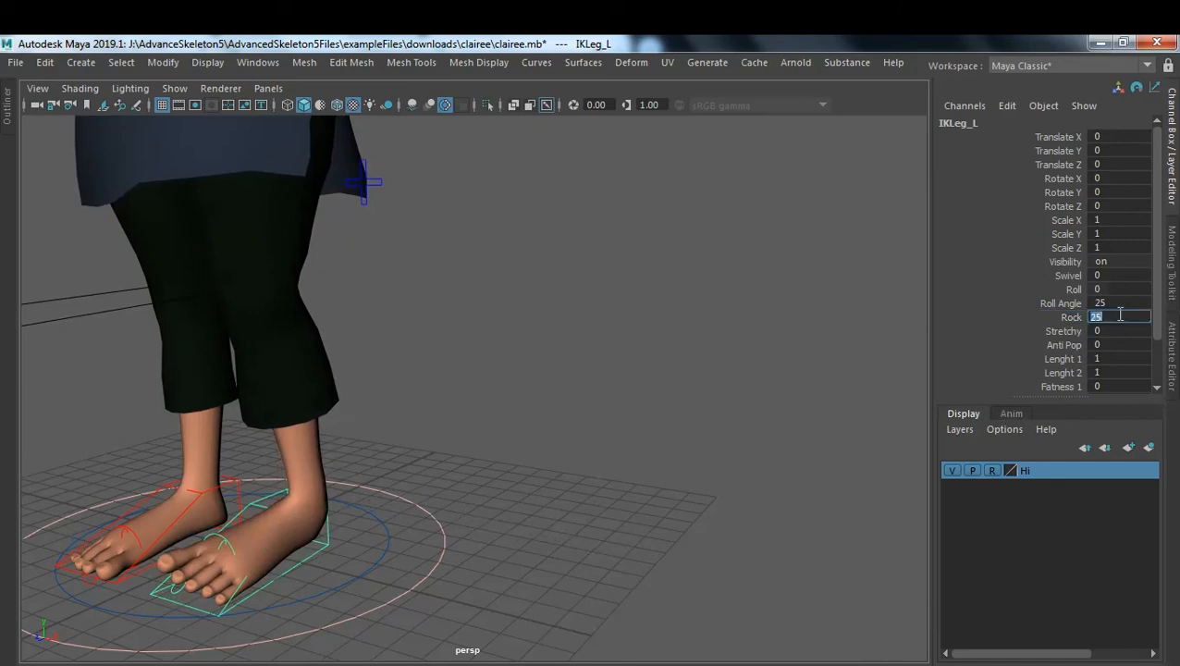
- Scrub IKLeg_L's Rock into negative values to about -28.7, then reset it to 0
click(1069, 318)
middle_drag(611, 453, 185, 502)
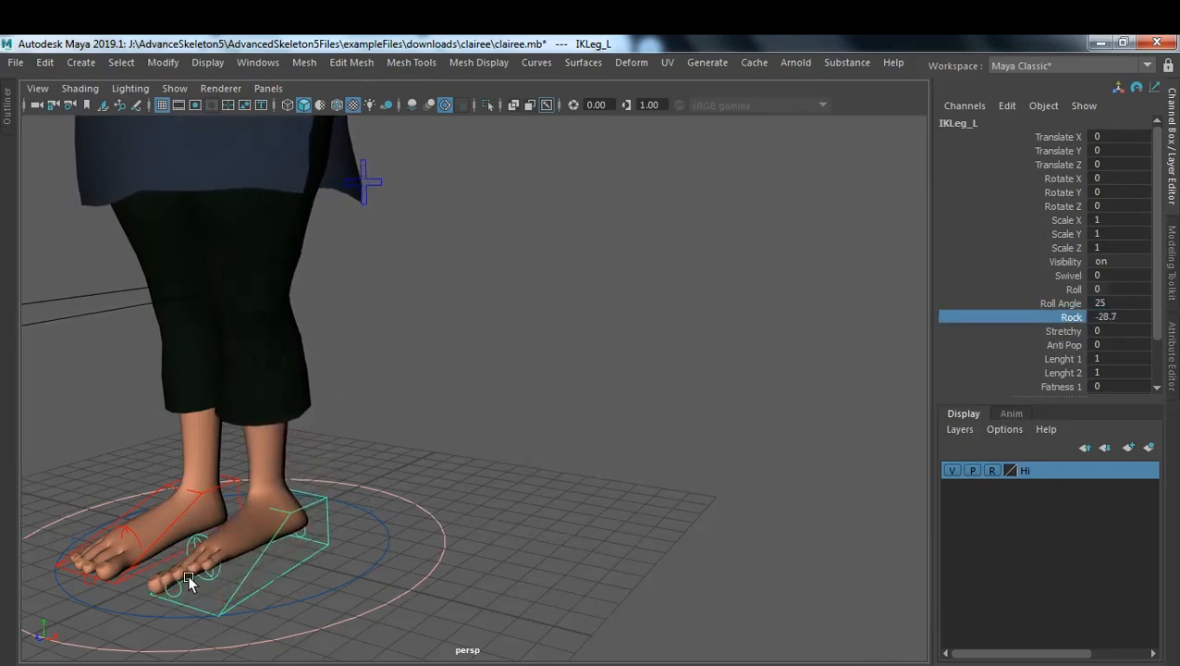
middle_drag(305, 519, 635, 430)
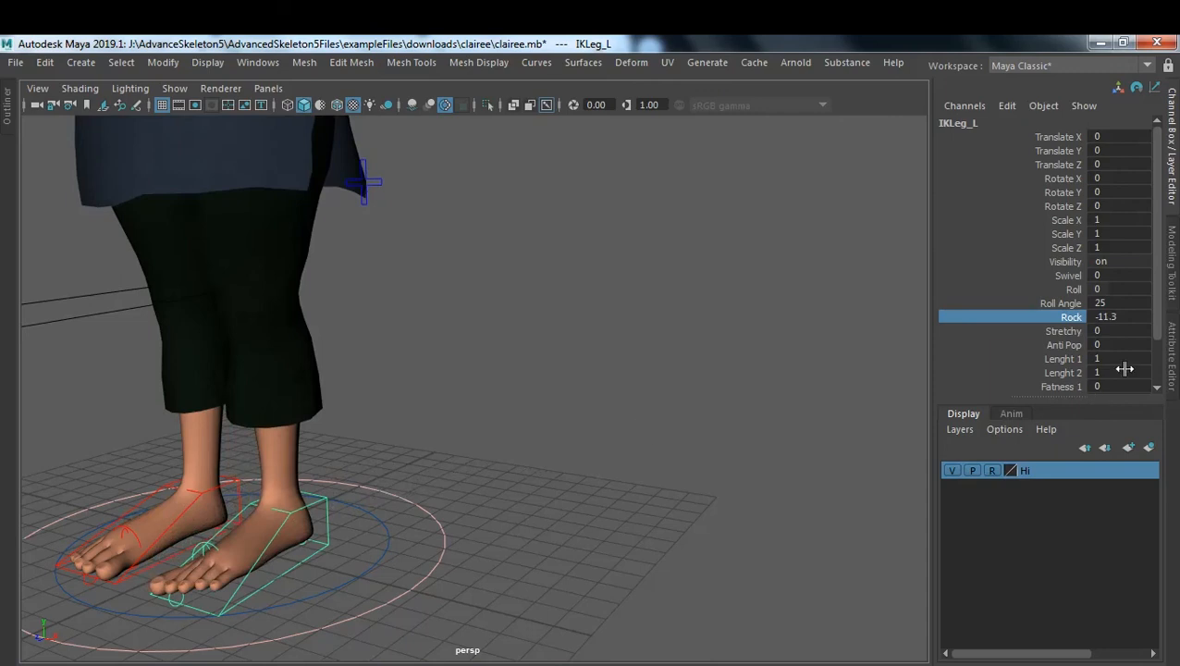
double_click(1146, 317)
text(0)
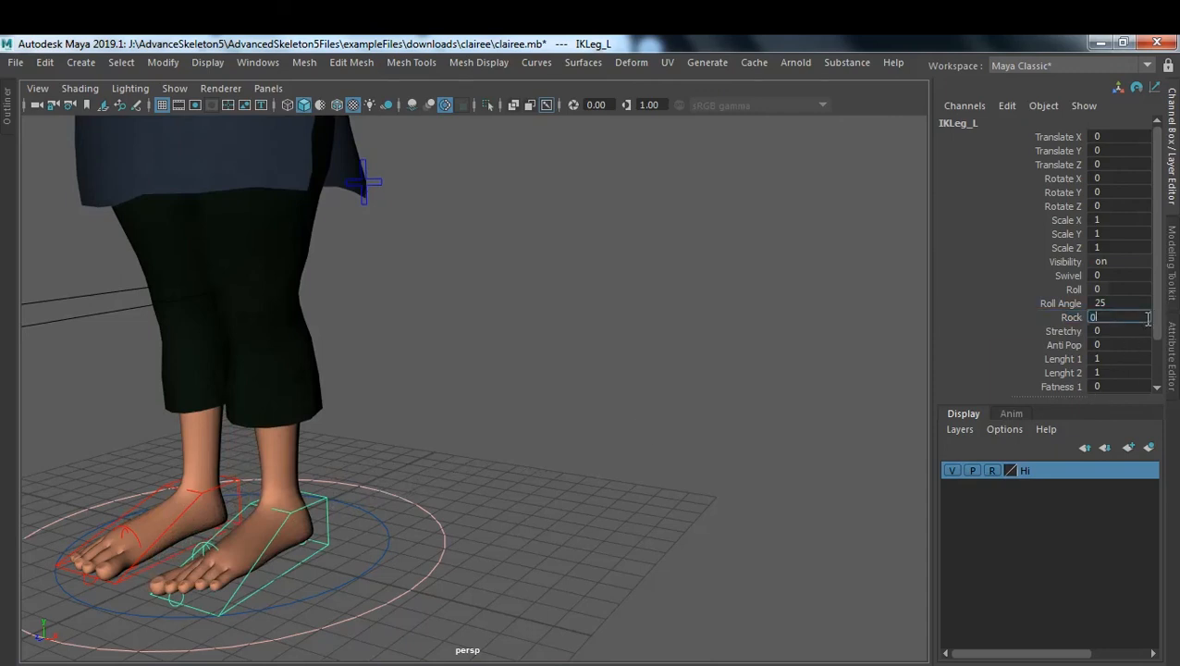
key(Return)
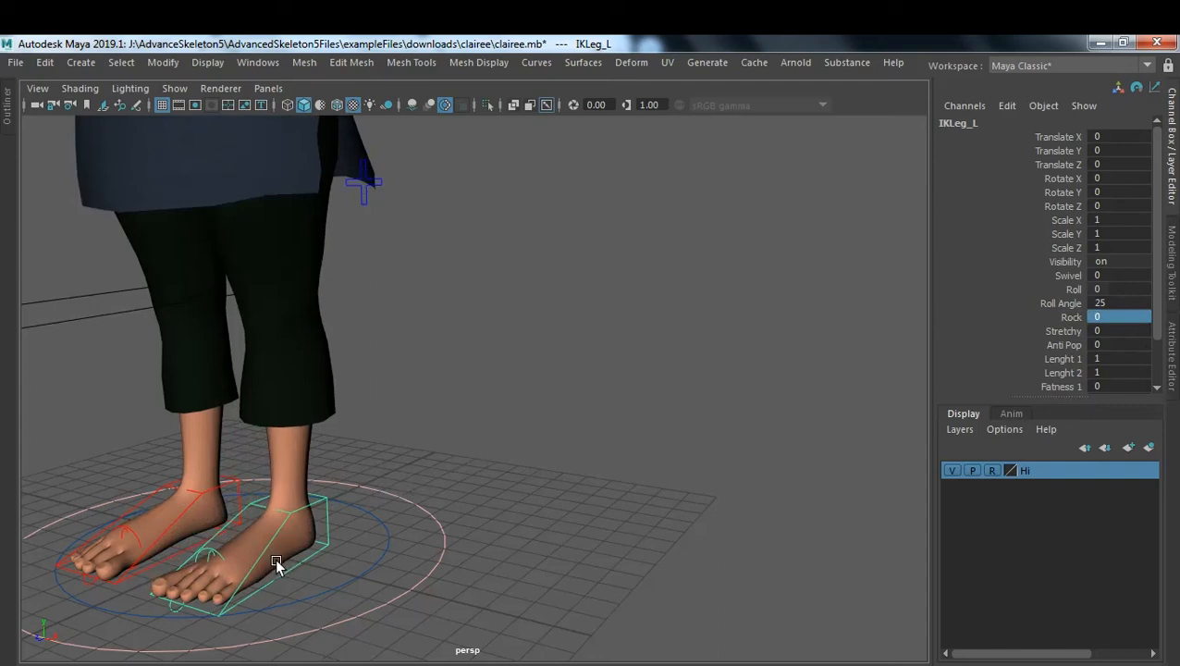
- Turn off the reference display of the Hi layer and put the character's skin mesh in vertex selection mode
alt+drag(278, 559, 397, 462)
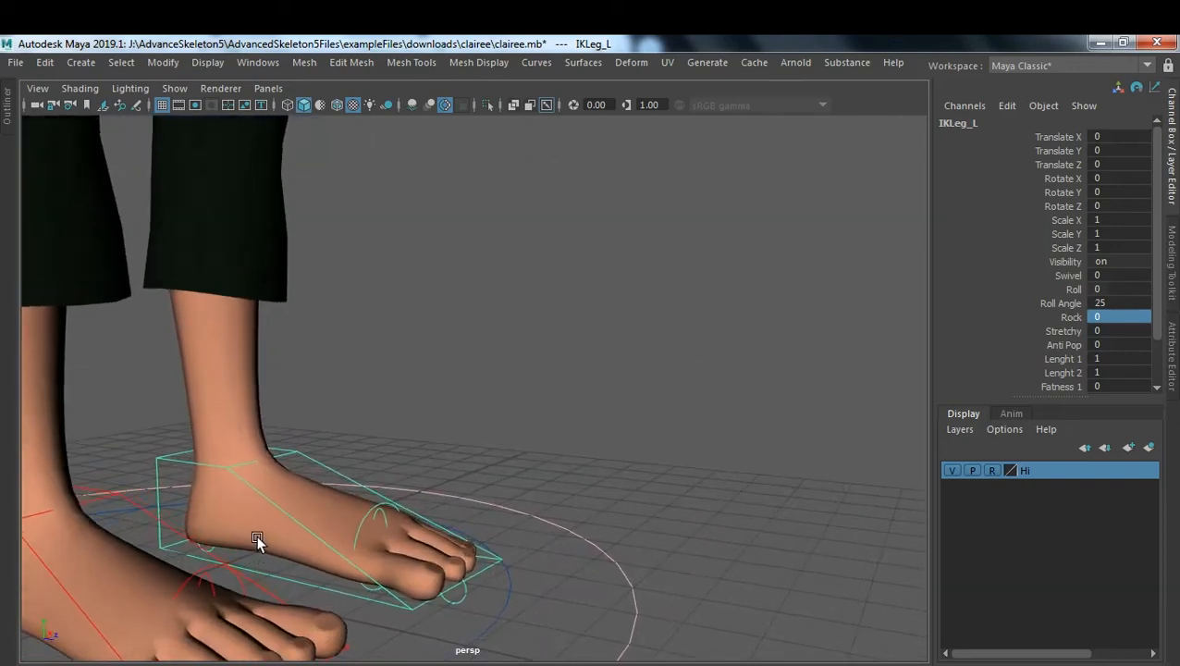
right_drag(267, 553, 210, 553)
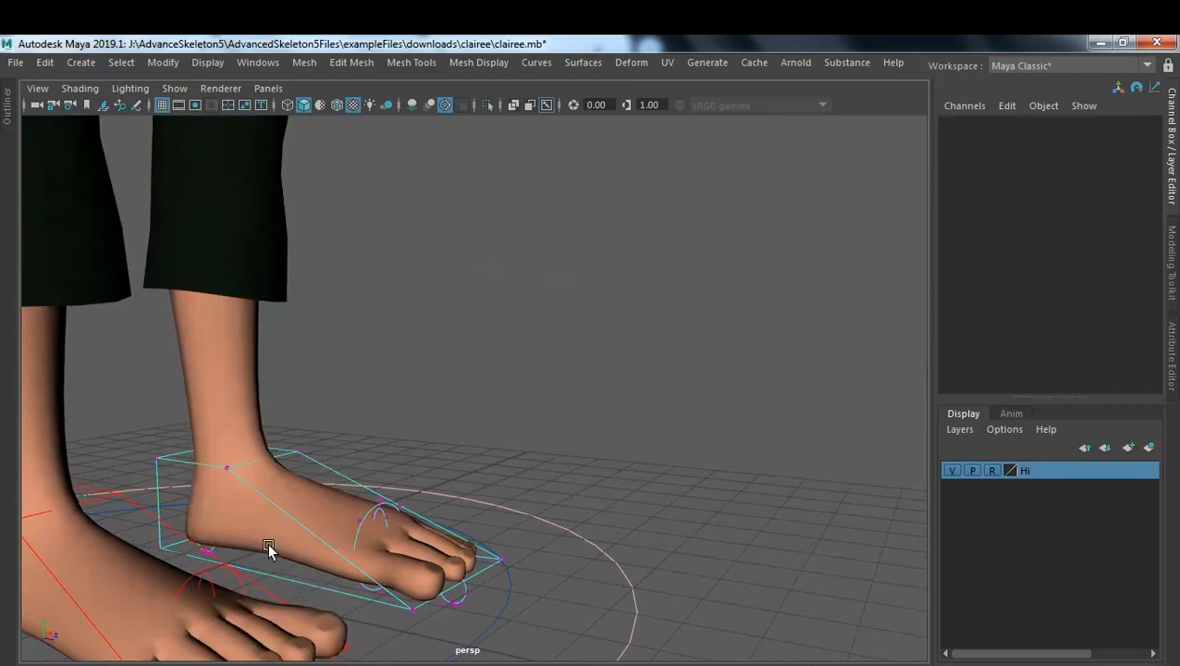
key(F8)
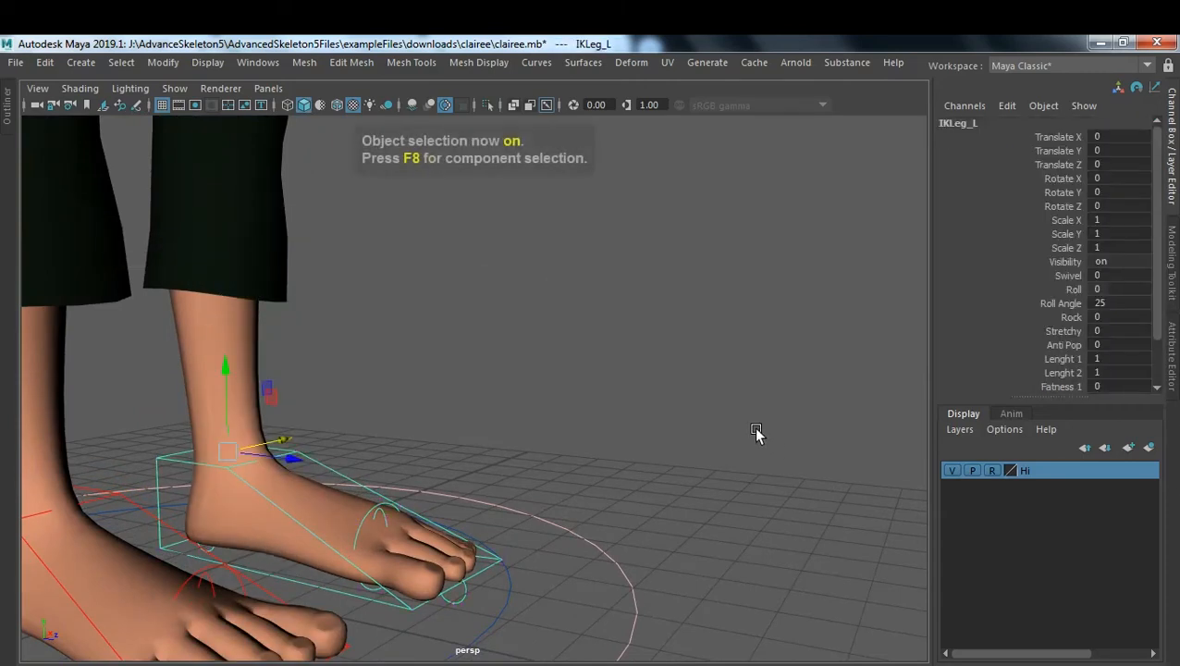
click(993, 470)
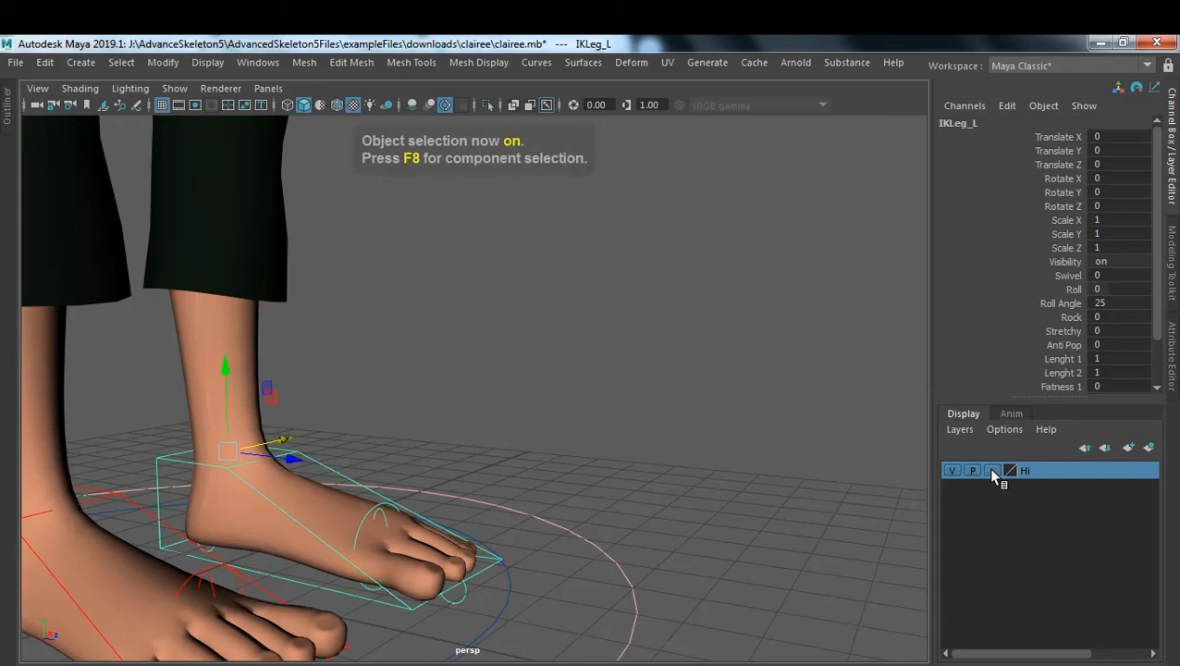
click(272, 544)
right_click(270, 542)
right_drag(270, 542, 196, 205)
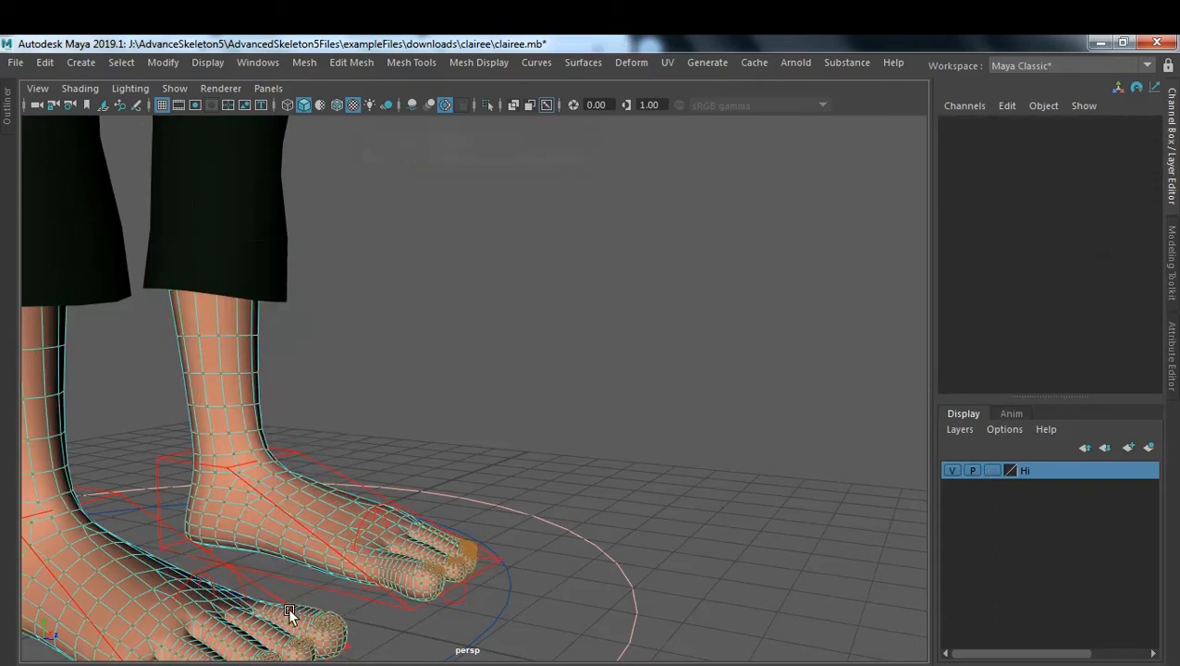
- Pick vertices on the left foot's inner and outer edges, then clear the selection in object mode and return to the untitled scene
click(276, 546)
alt+right_drag(558, 514, 335, 516)
alt+drag(335, 516, 390, 482)
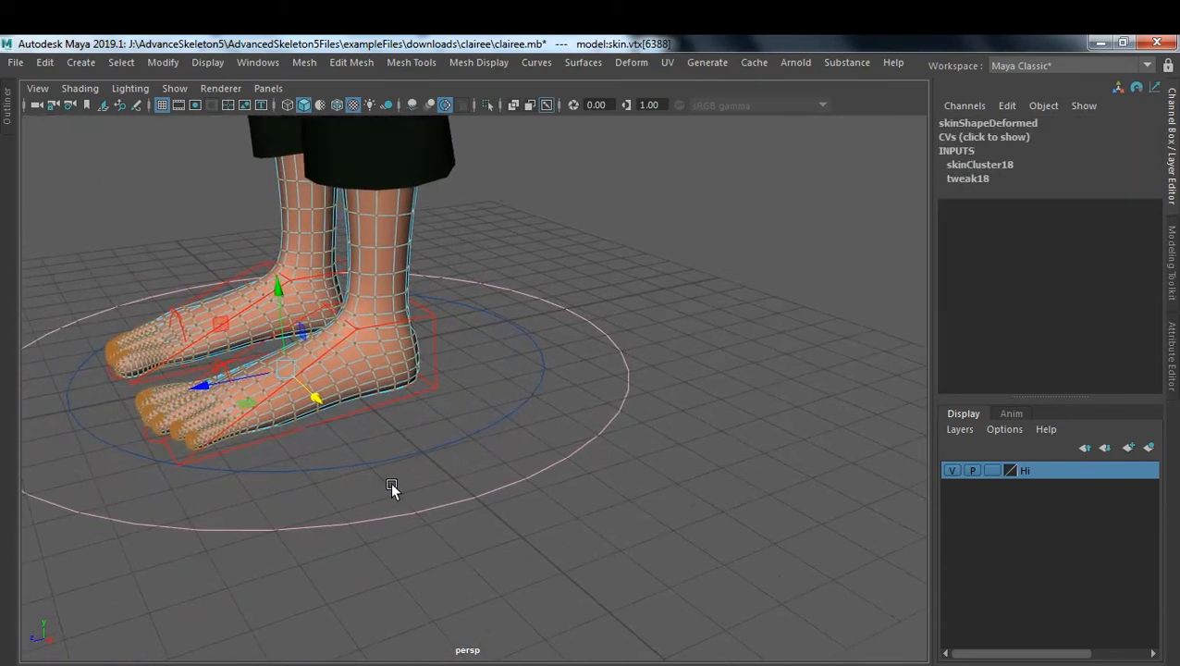
click(337, 392)
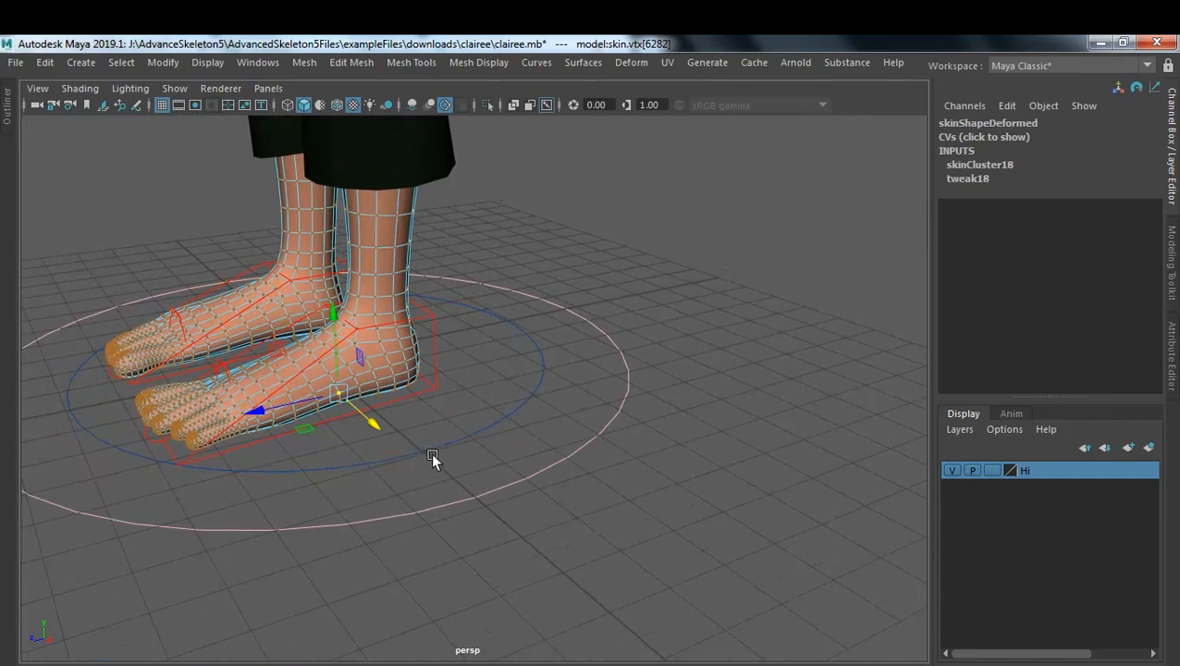
key(F8)
click(665, 481)
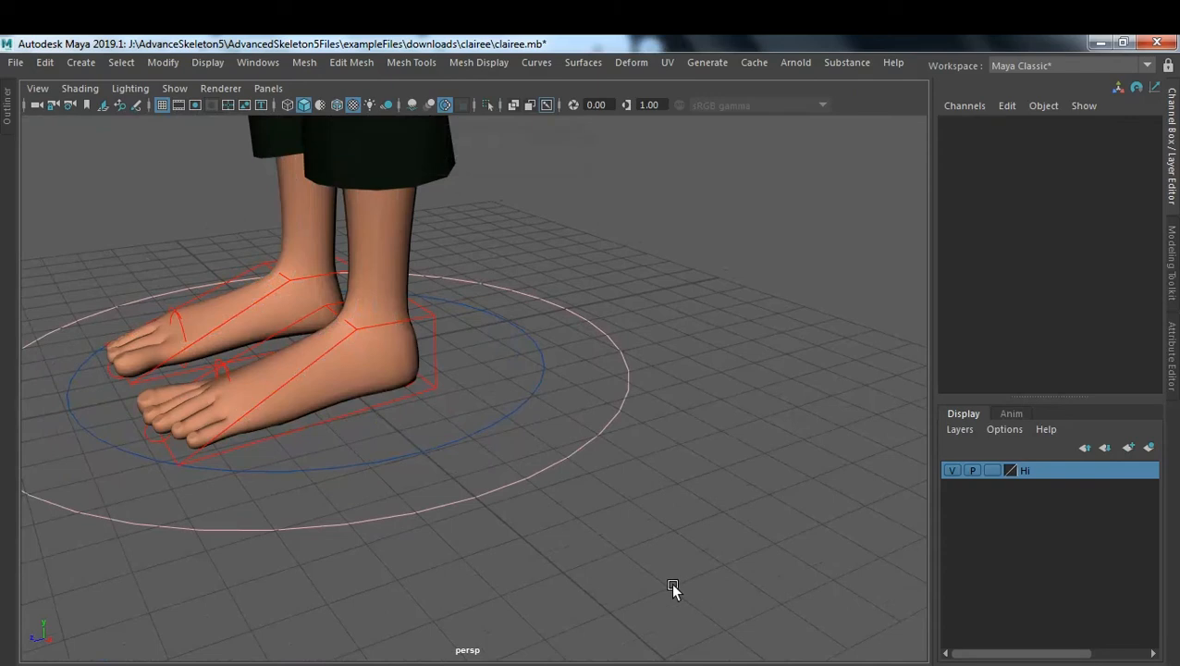
key(alt+Tab)
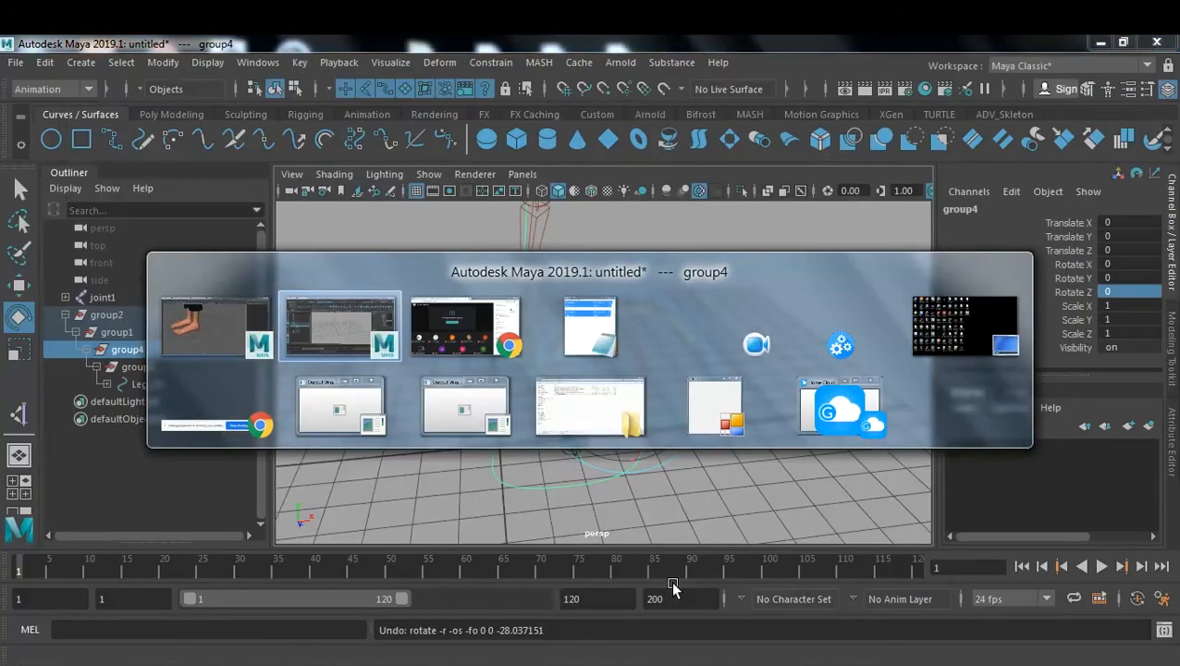
- Test group4's side pivot by rotating it about Z to about -60, and reset Rotate Z to 0
click(784, 448)
alt+drag(784, 447, 724, 350)
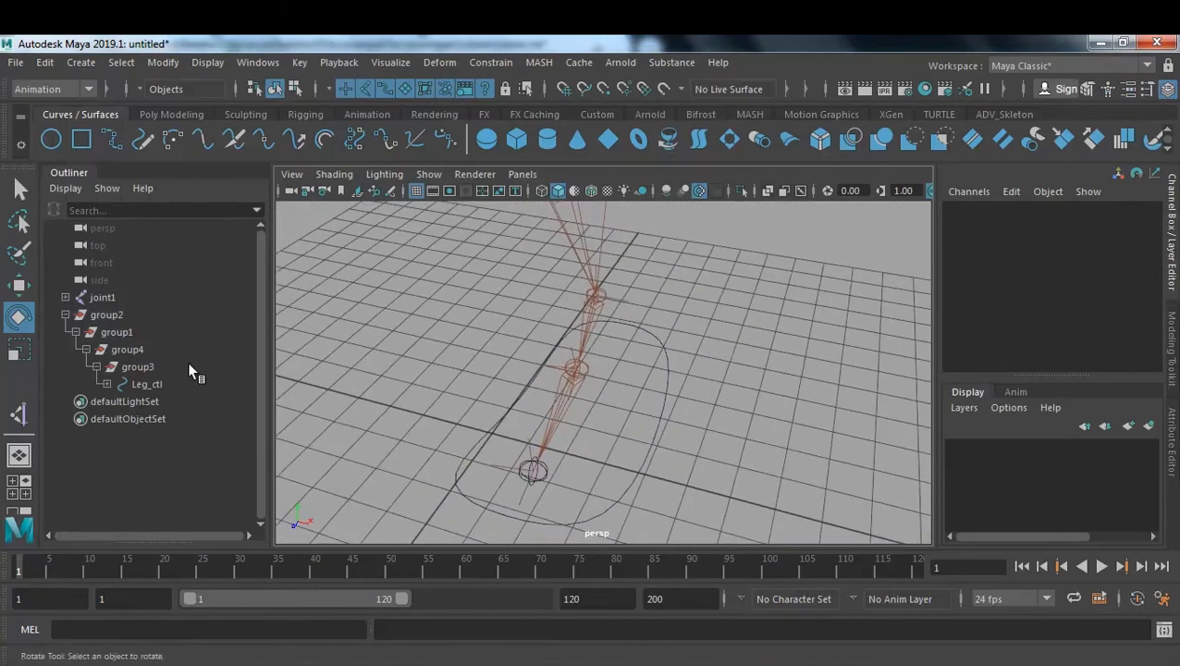
click(138, 349)
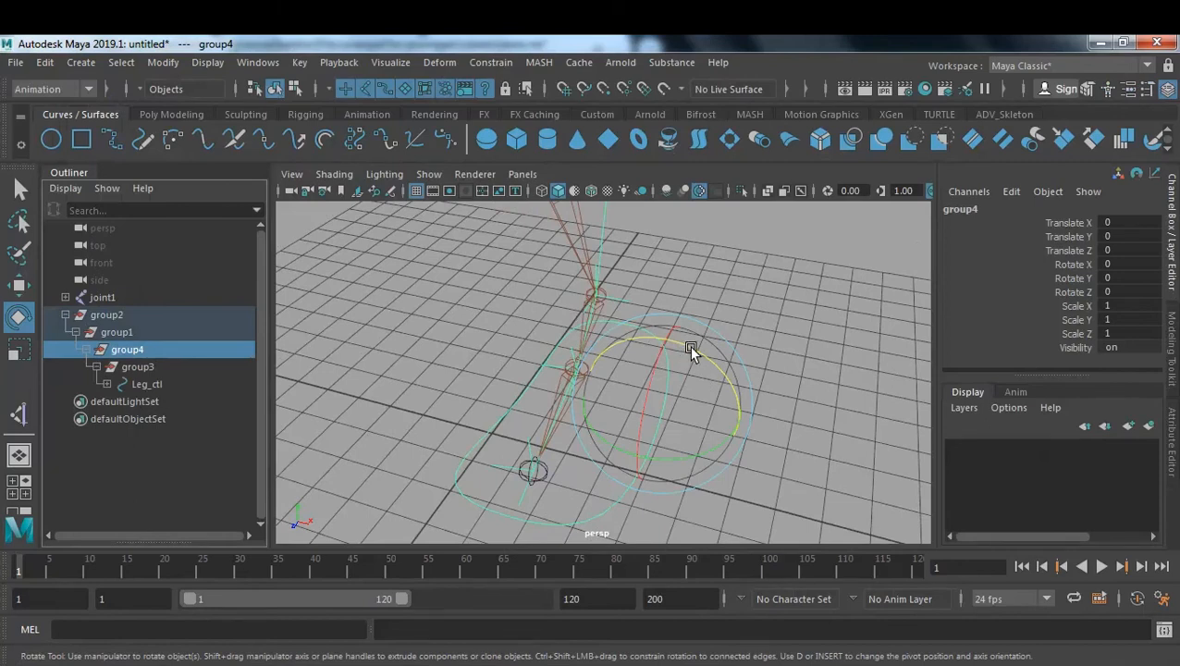
drag(689, 346, 838, 407)
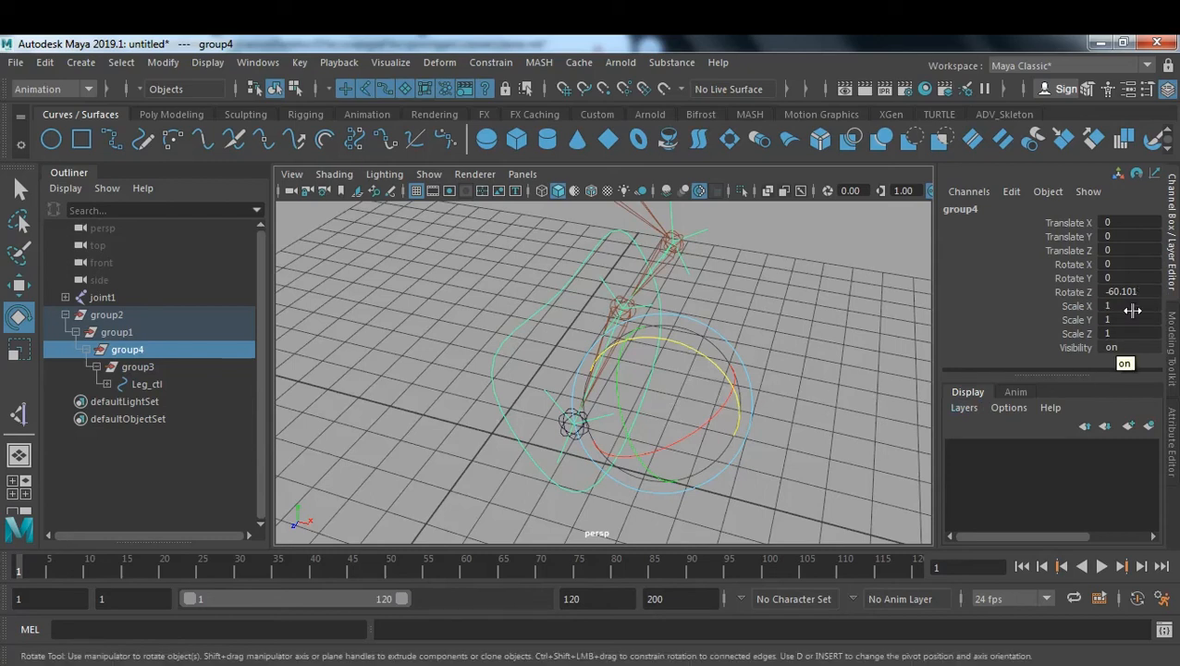
double_click(1142, 290)
text(0)
key(Return)
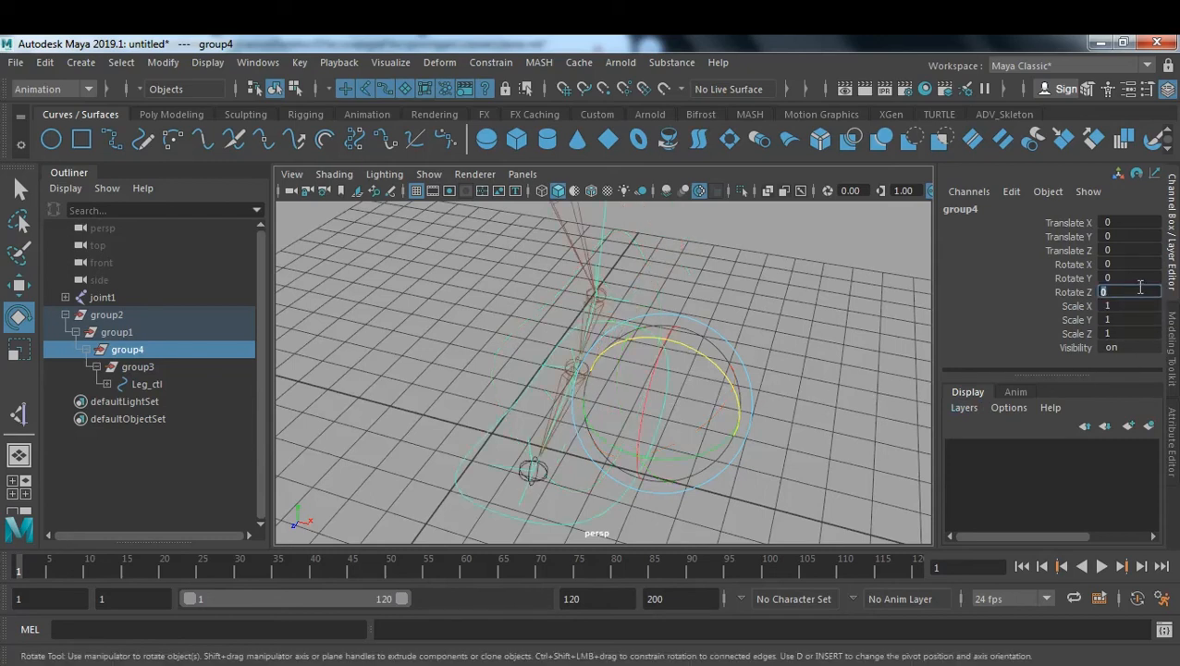
- Test group3's side pivot by rotating it about Z to about 77, and reset Rotate Z to 0
click(137, 369)
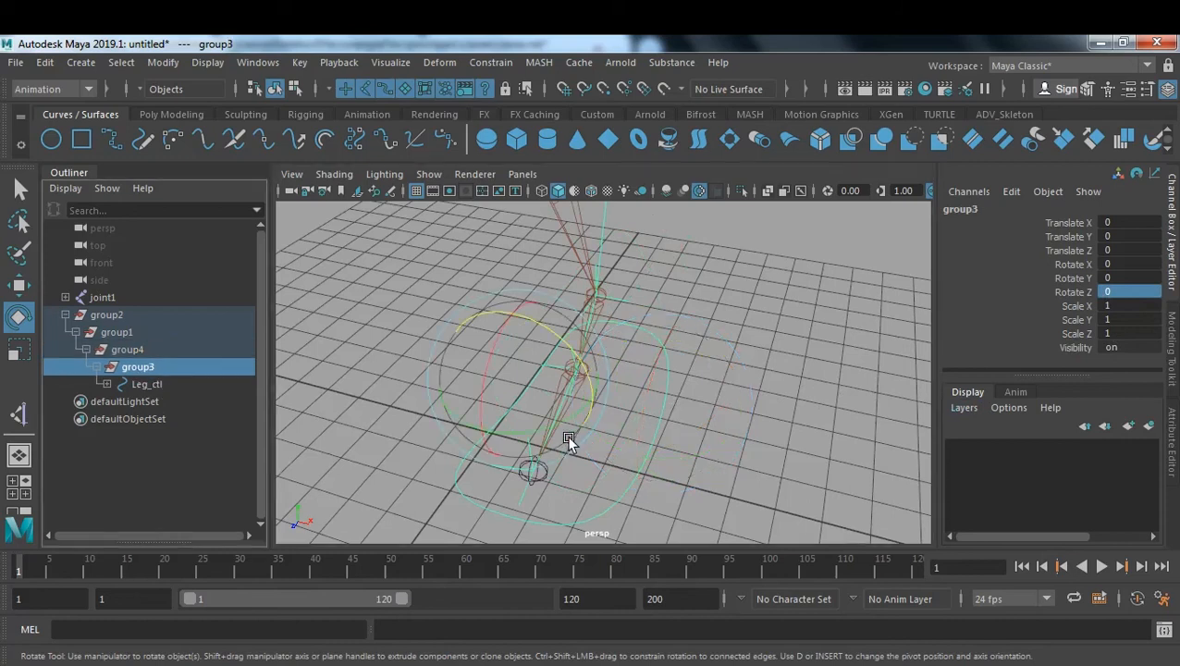
drag(551, 332, 436, 289)
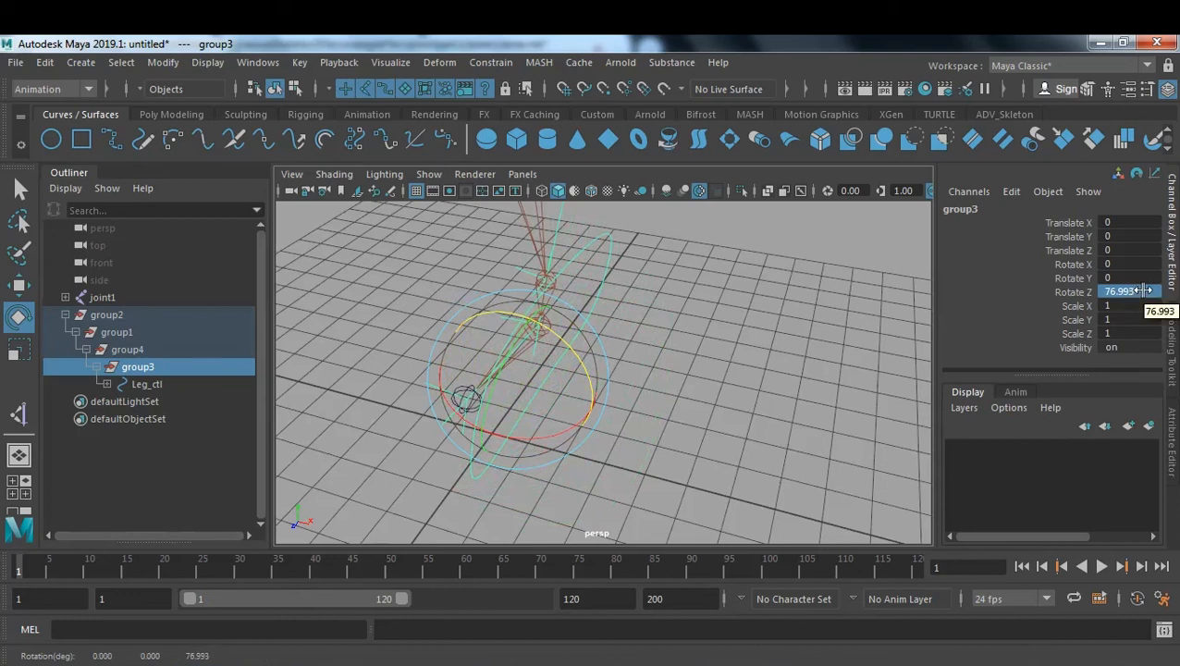
click(137, 349)
click(141, 361)
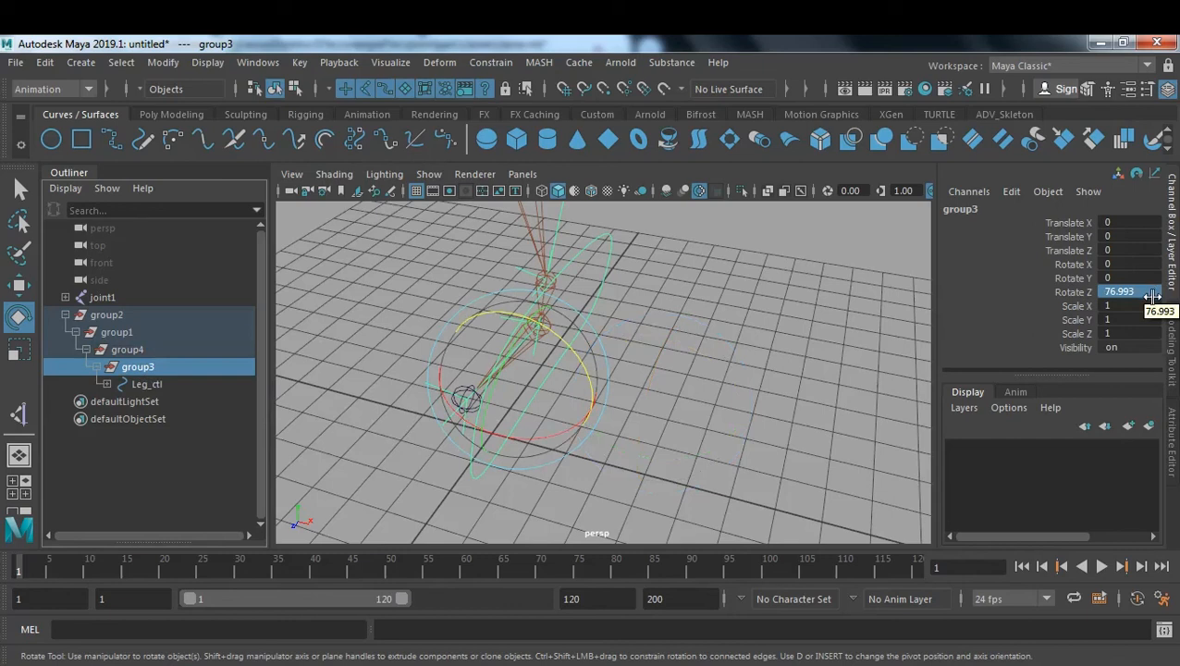
click(1150, 292)
text(0)
key(Return)
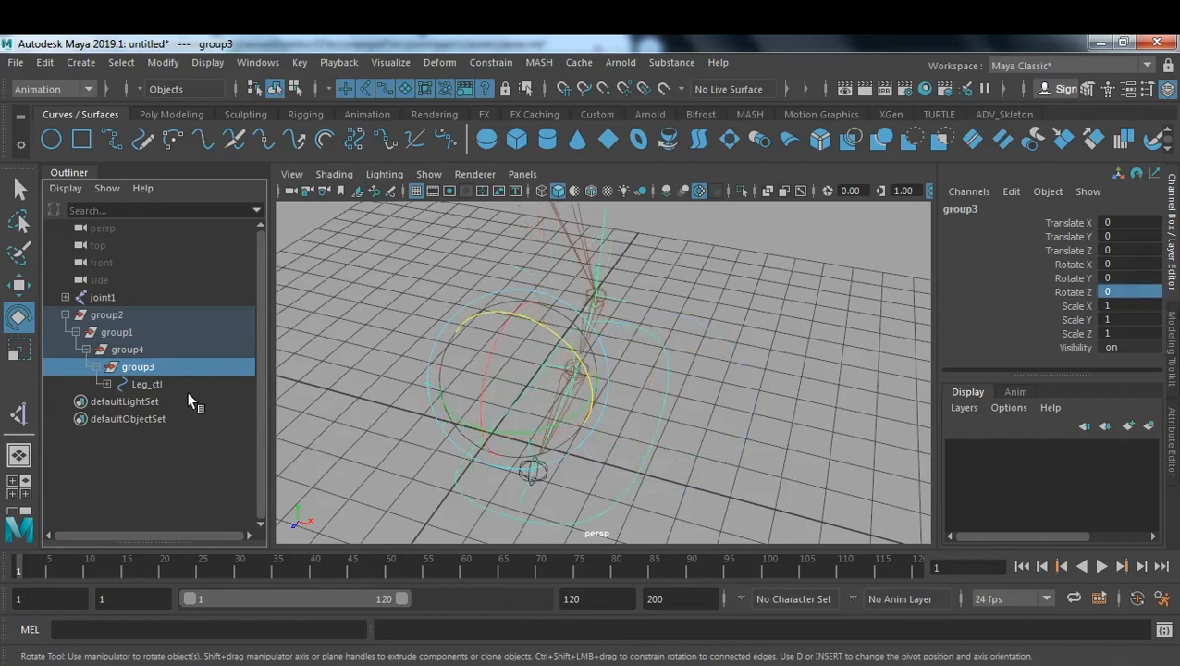
- Try a Rotate Z of 80 on group4, and restore it to 0
click(174, 351)
click(1121, 294)
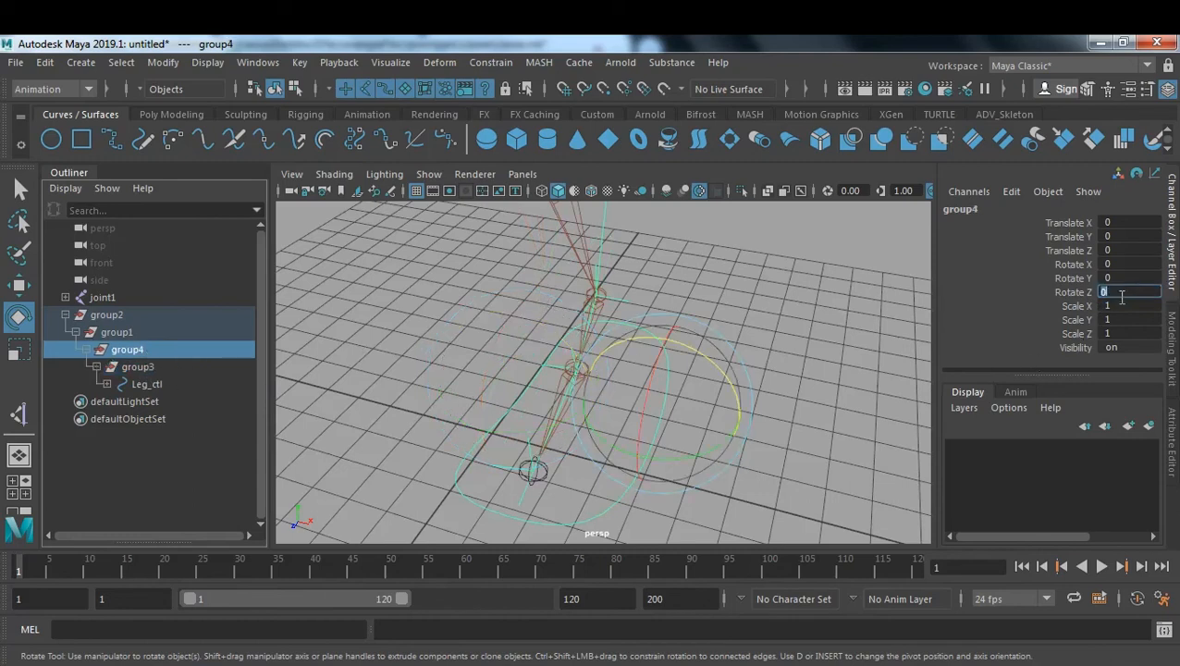
text(80)
key(Return)
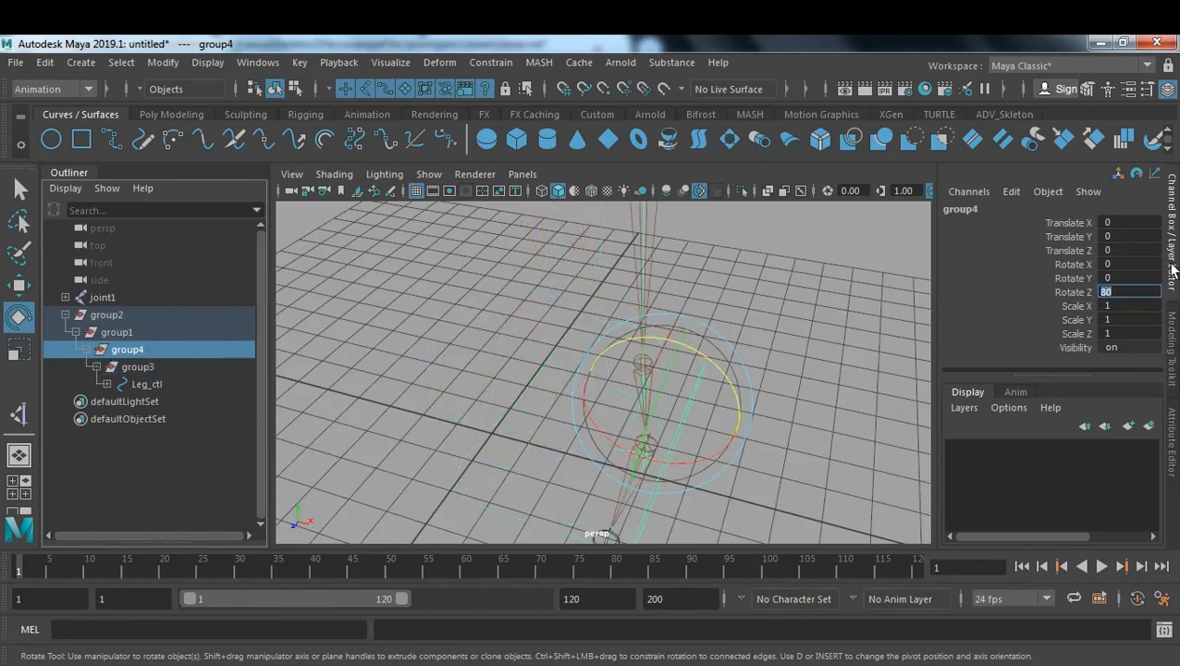
text(0)
key(Return)
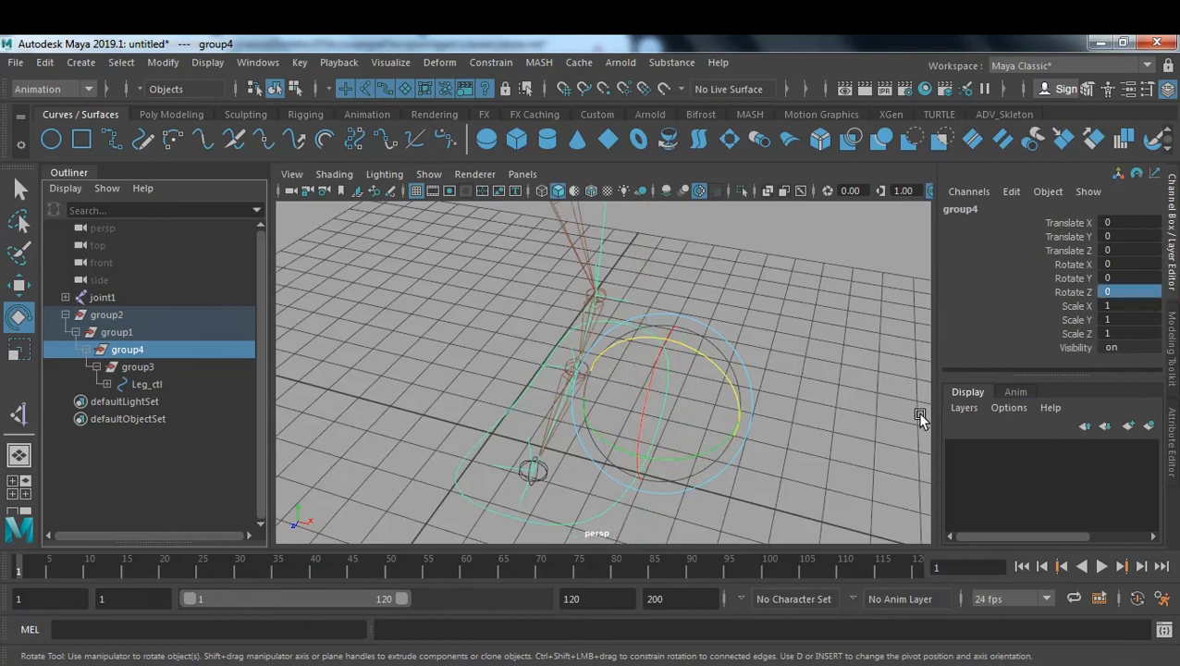
- Switch to the Notepad notes and add an underscore divider below the Roll entries, followed by a line reading group3, rotate z
click(846, 662)
click(941, 270)
click(1128, 228)
key(Return)
key(Return)
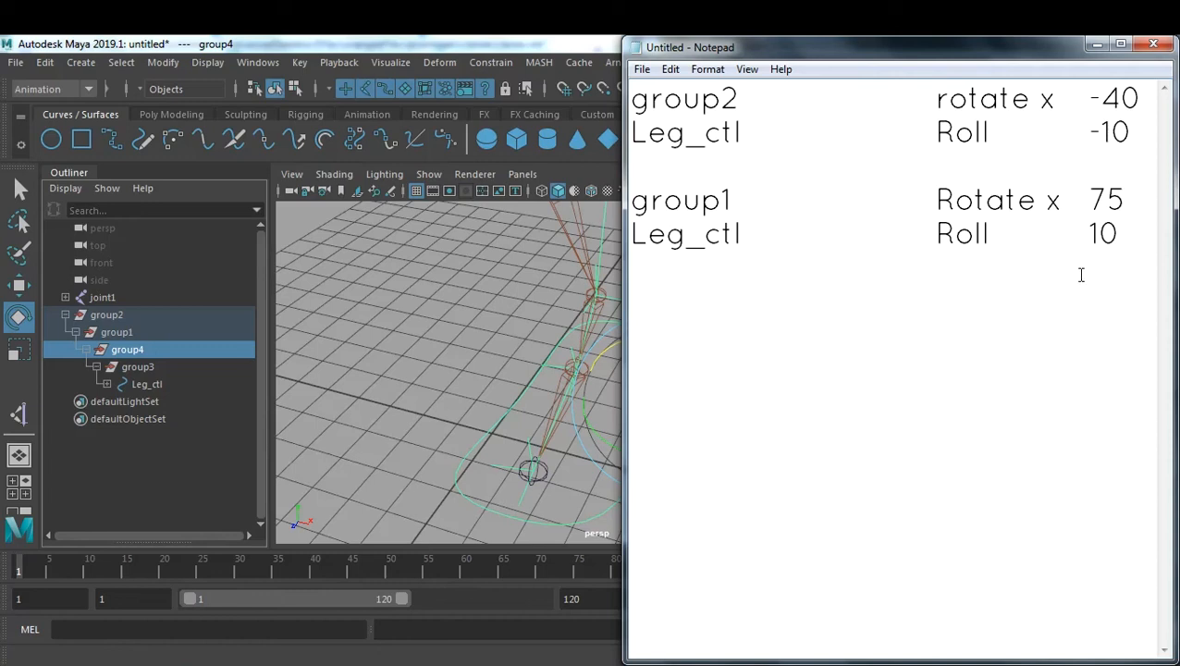
text(____)
text(group)
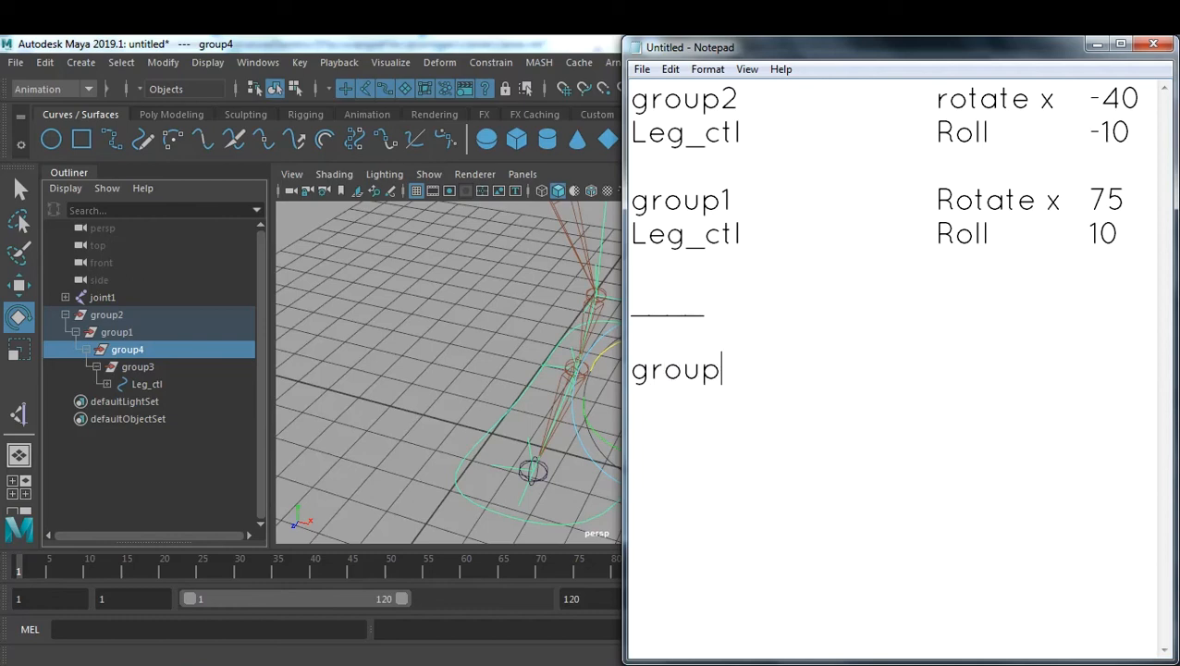
text(3			rotate)
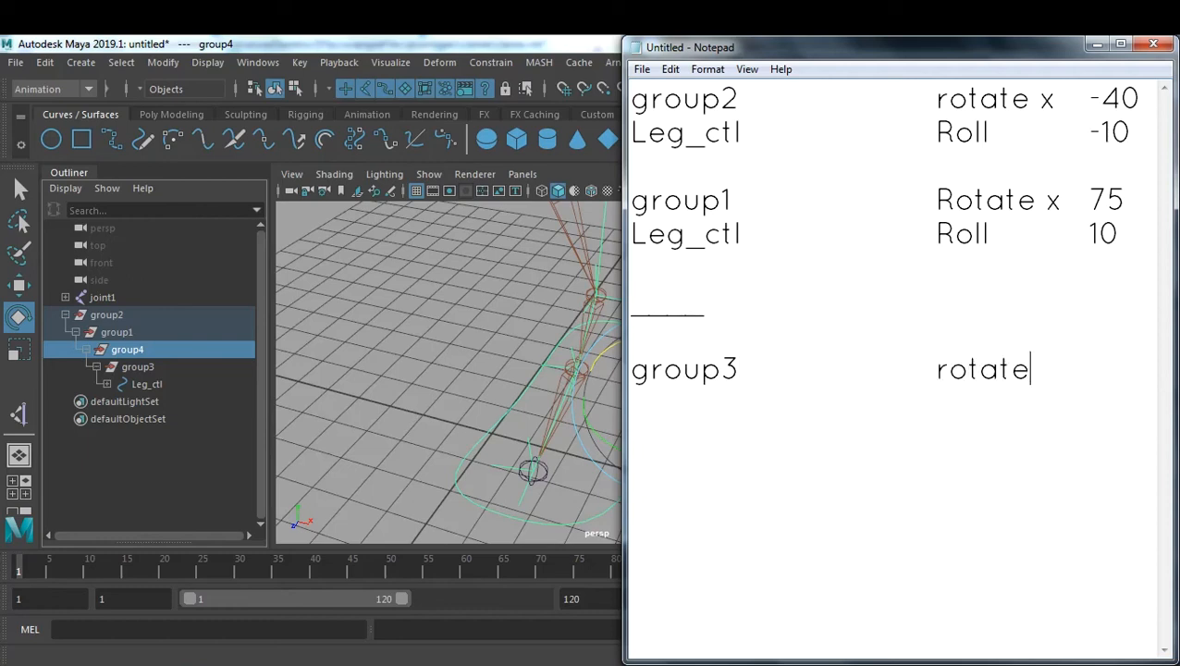
text( z)
- Return to Maya, try rotating group3 about Z to about 61, and reset Rotate Z to 0
click(153, 367)
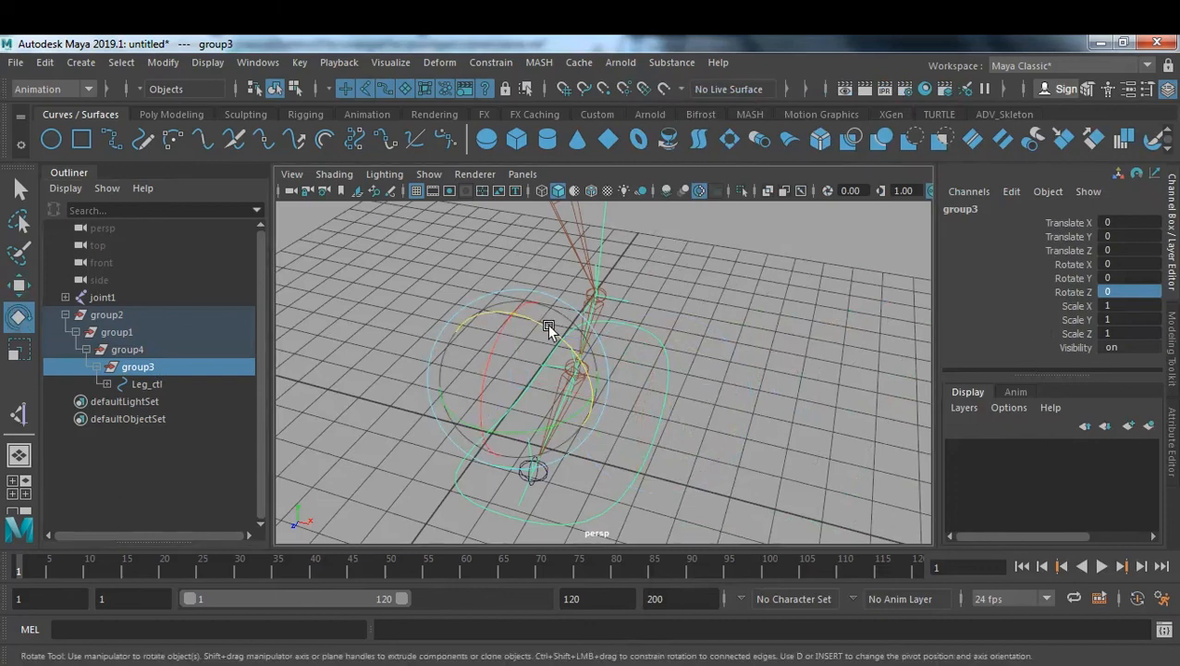
drag(542, 324, 465, 290)
click(1144, 292)
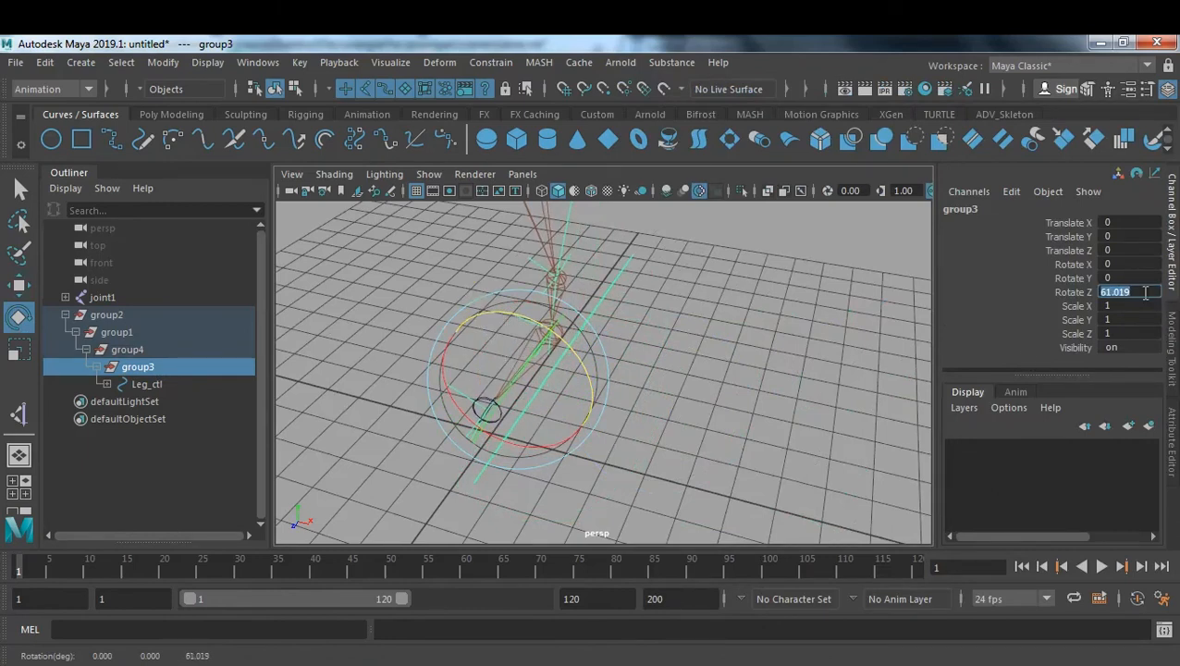
text(0)
key(Return)
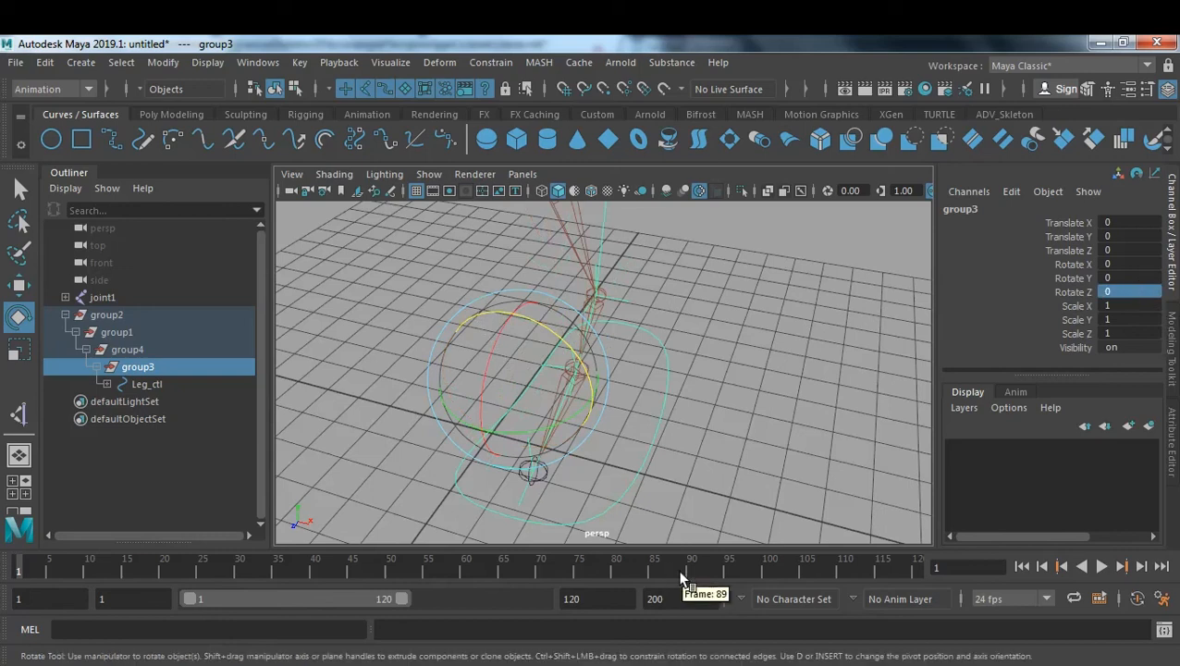
- Switch back to Notepad and complete the group3 rotate z line with the value 80
key(alt+Tab)
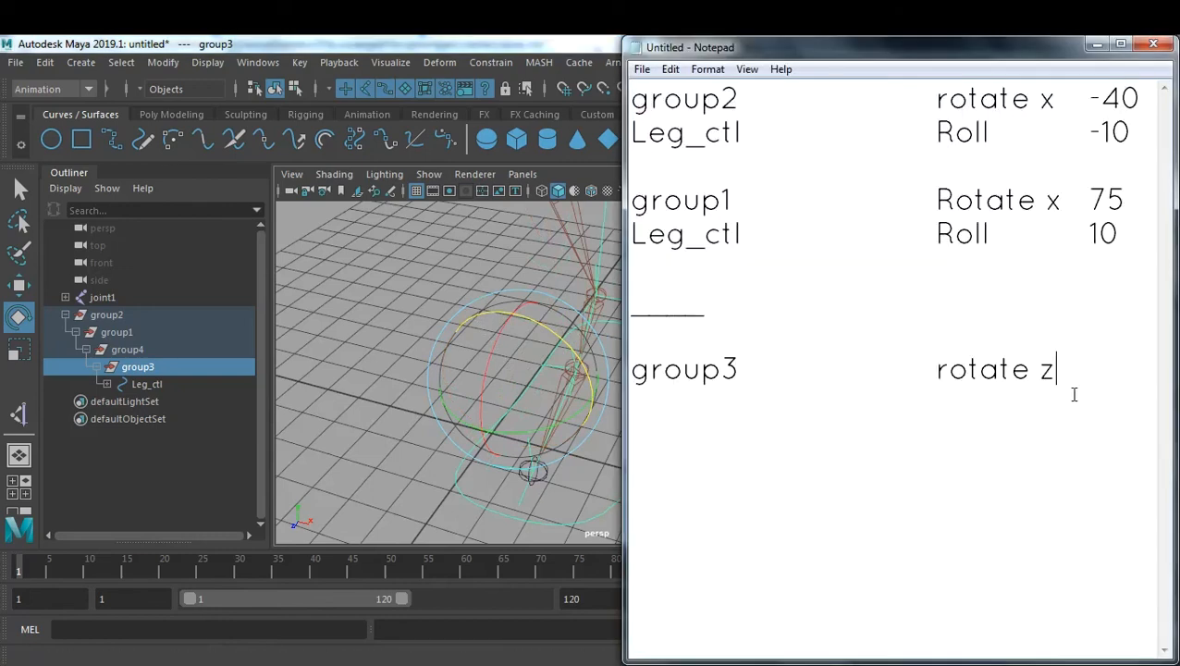
key(Tab)
text(80)
key(Return)
- Duplicate the group3 line a few lines below and edit the copy to read group4, rotate z, -80
shift+drag(662, 370, 638, 377)
key(ctrl+c)
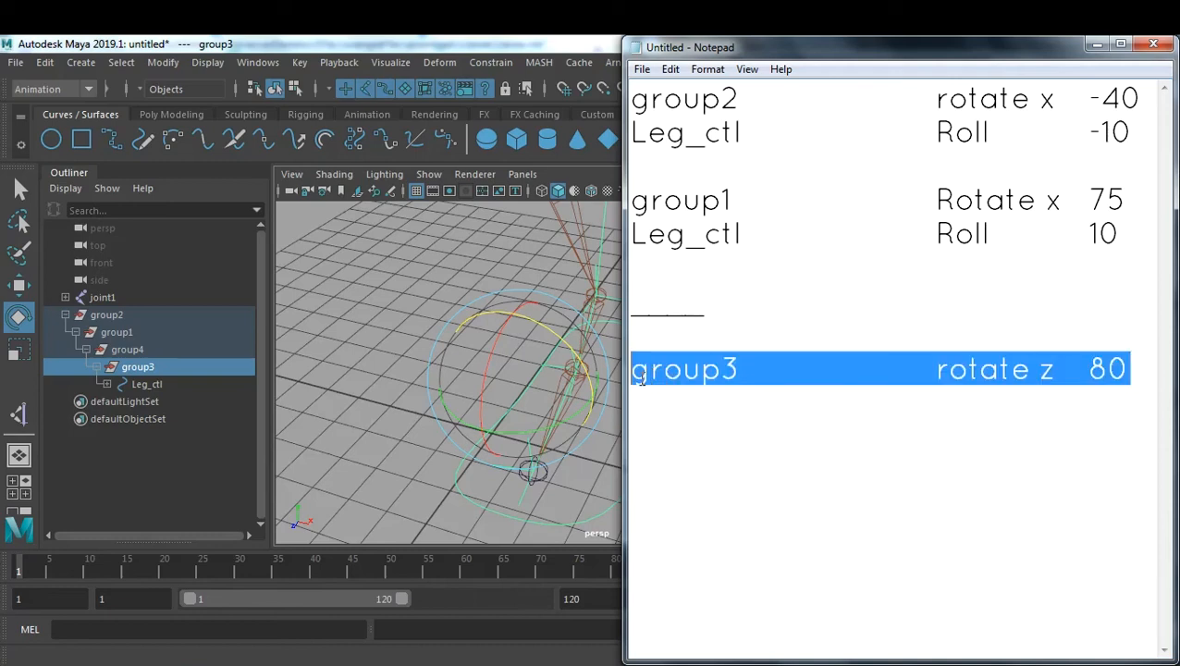
click(1147, 369)
key(Down)
key(Return)
key(Return)
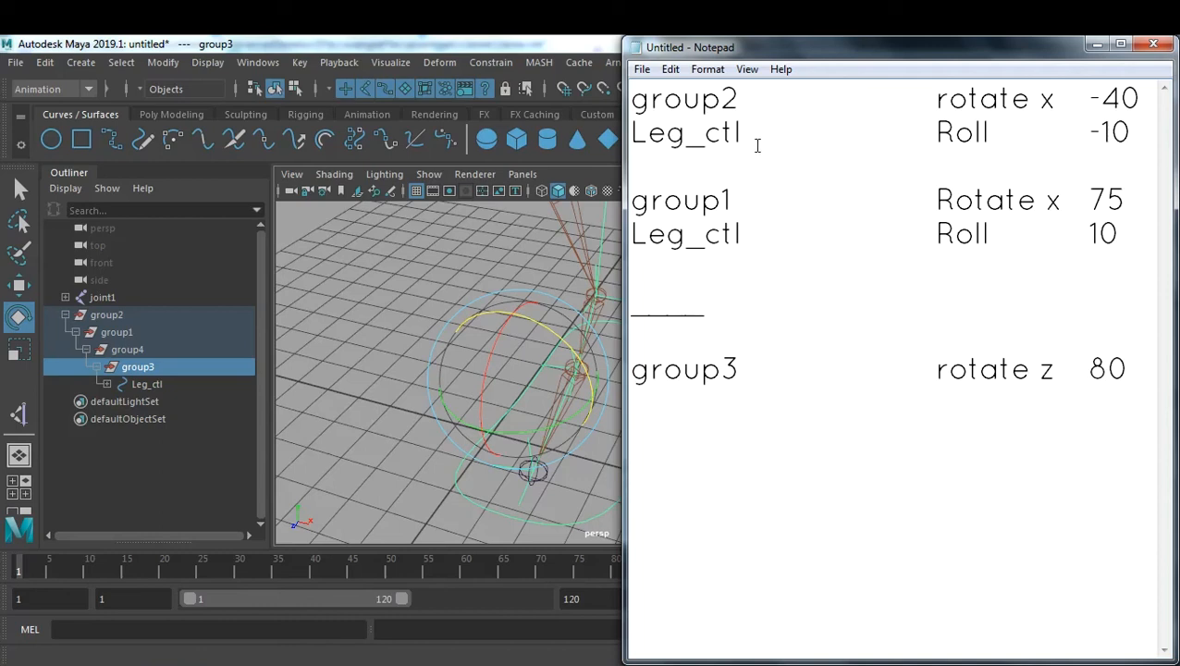
key(ctrl+v)
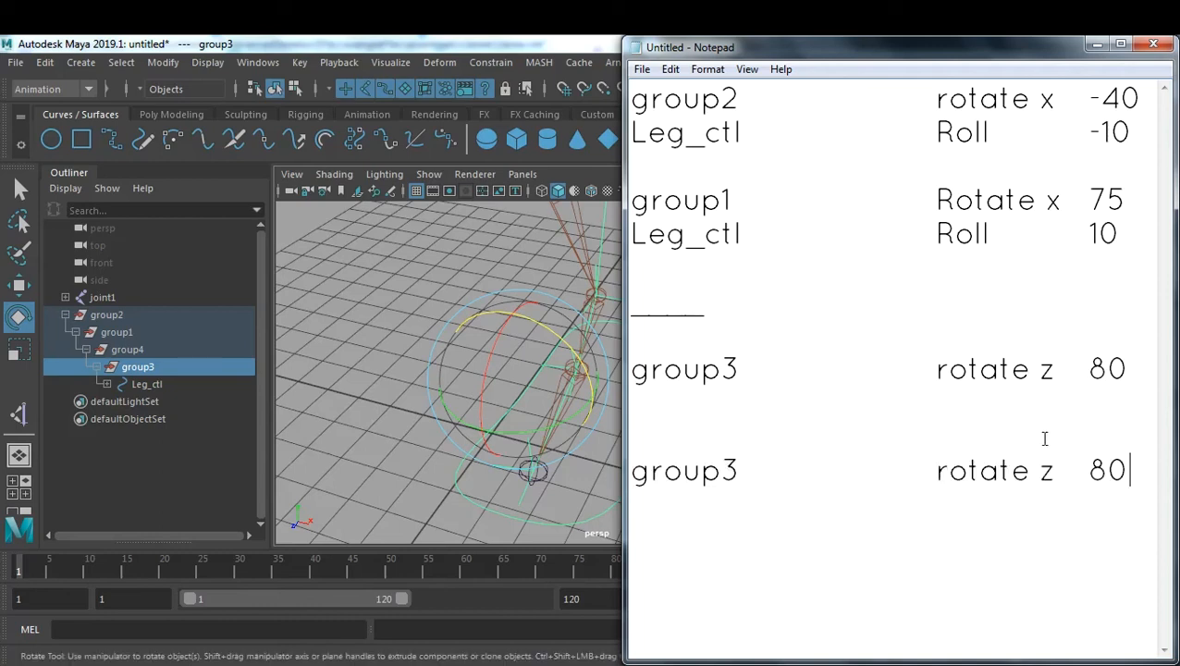
click(1091, 471)
text(-)
drag(739, 470, 721, 469)
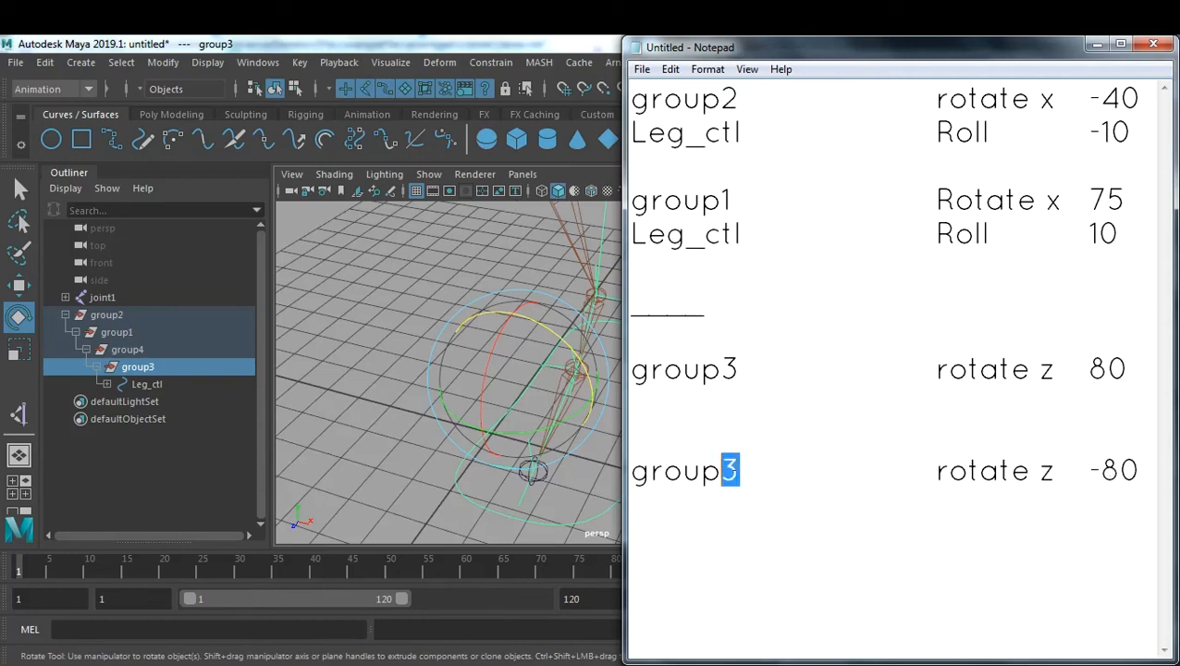
text(4)
click(810, 545)
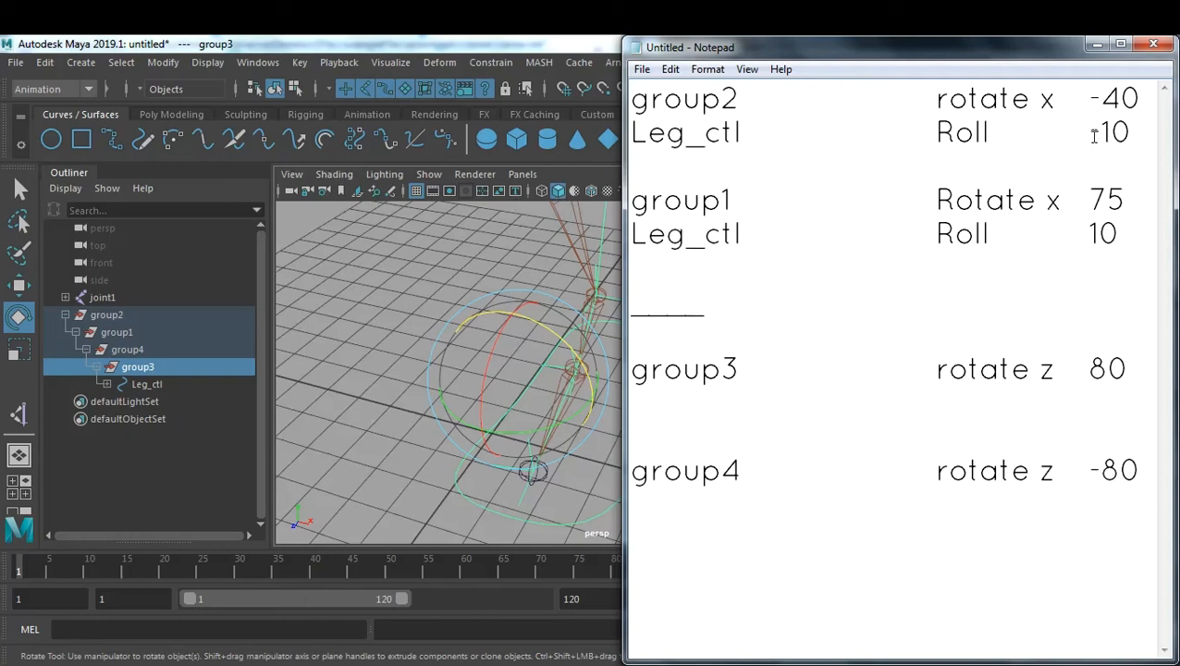
- Copy the Leg_ctl Roll -10 line from the group2 entry and paste it directly beneath the group3 line
drag(1139, 132, 634, 146)
key(ctrl+c)
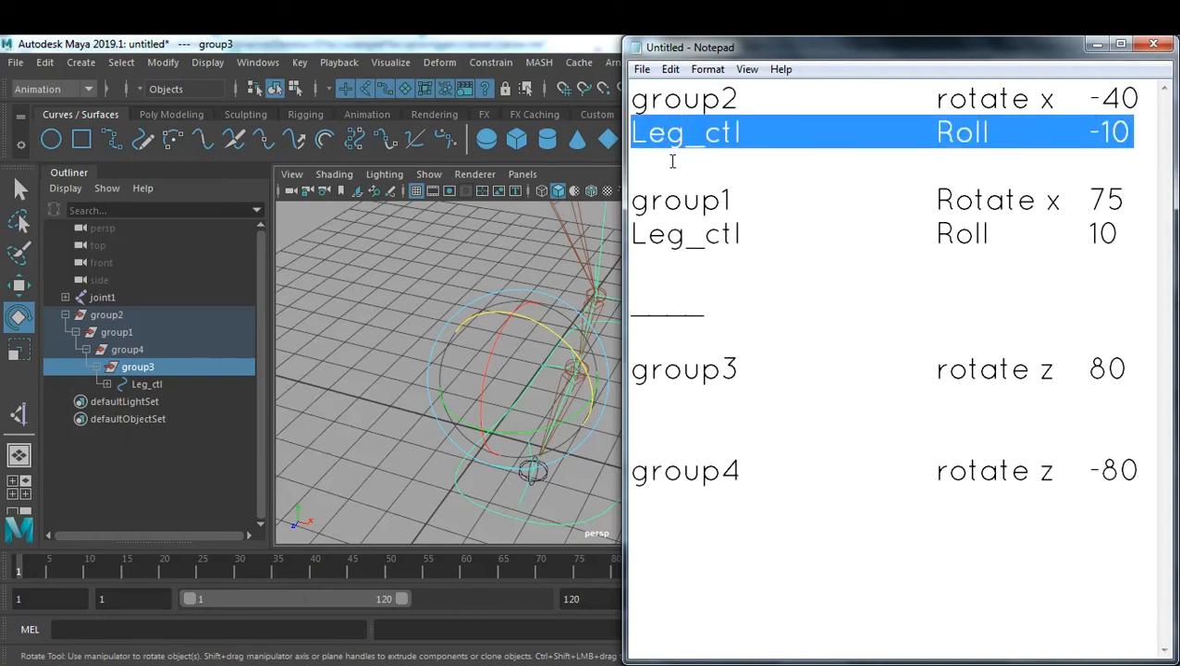
click(640, 416)
key(ctrl+v)
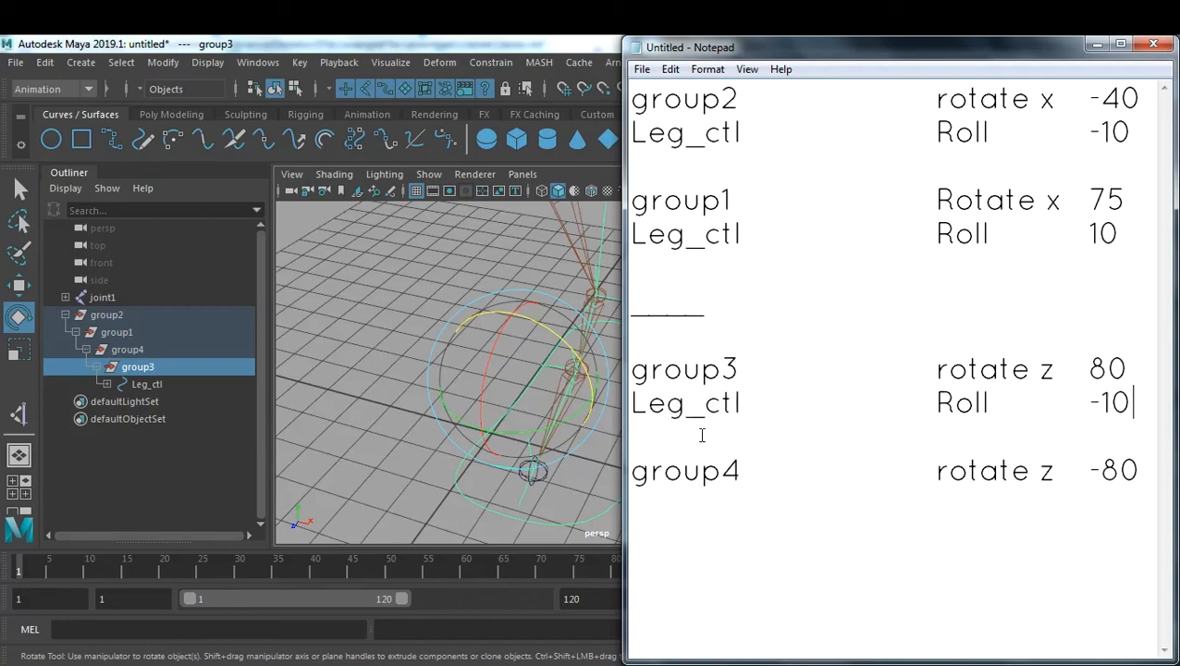
- Move the notes aside, check the name of Leg_ctl's second custom attribute in Maya, and bring the notes back
click(942, 414)
key(shift+Home)
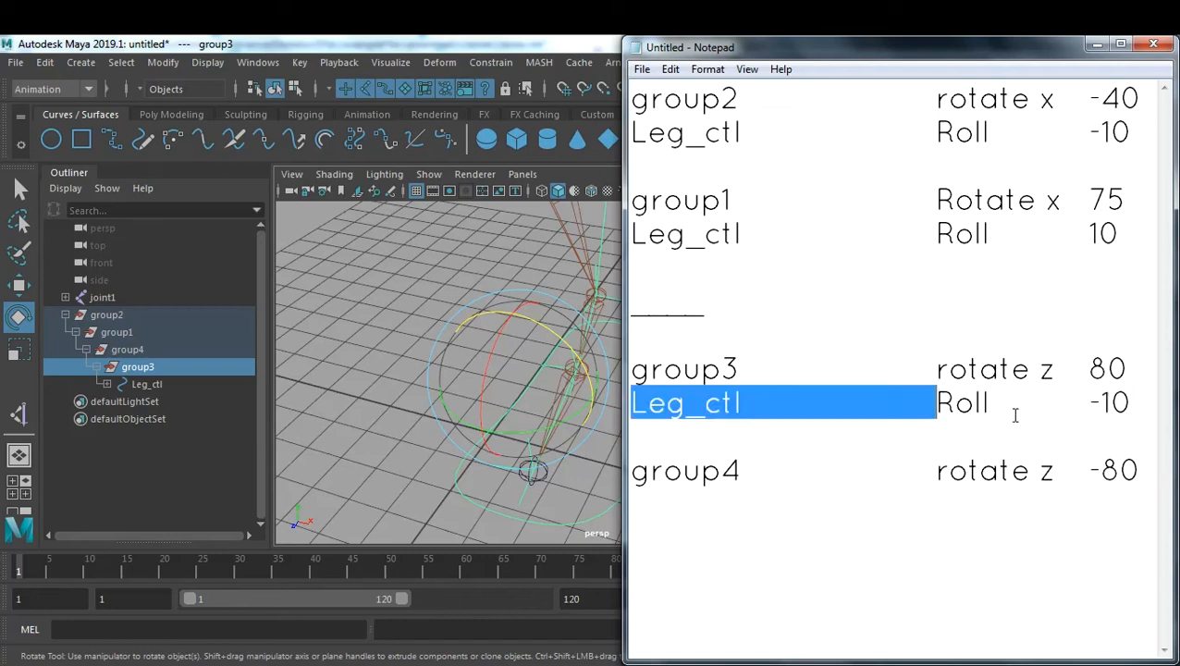
double_click(962, 402)
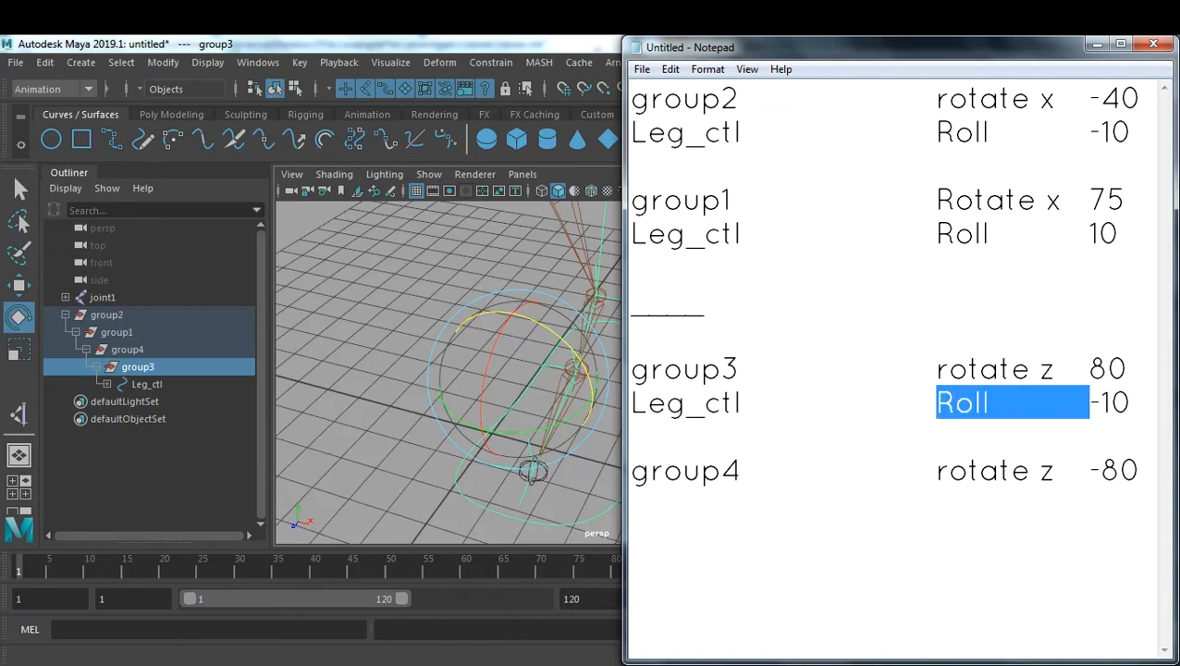
double_click(971, 42)
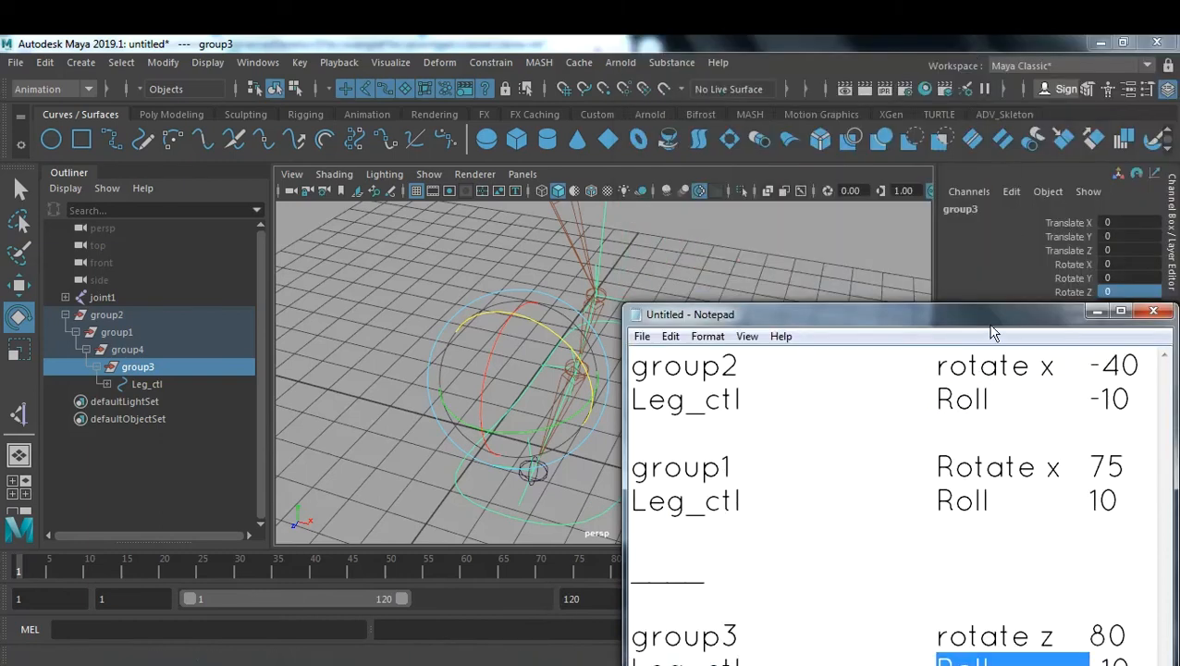
drag(995, 325, 836, 457)
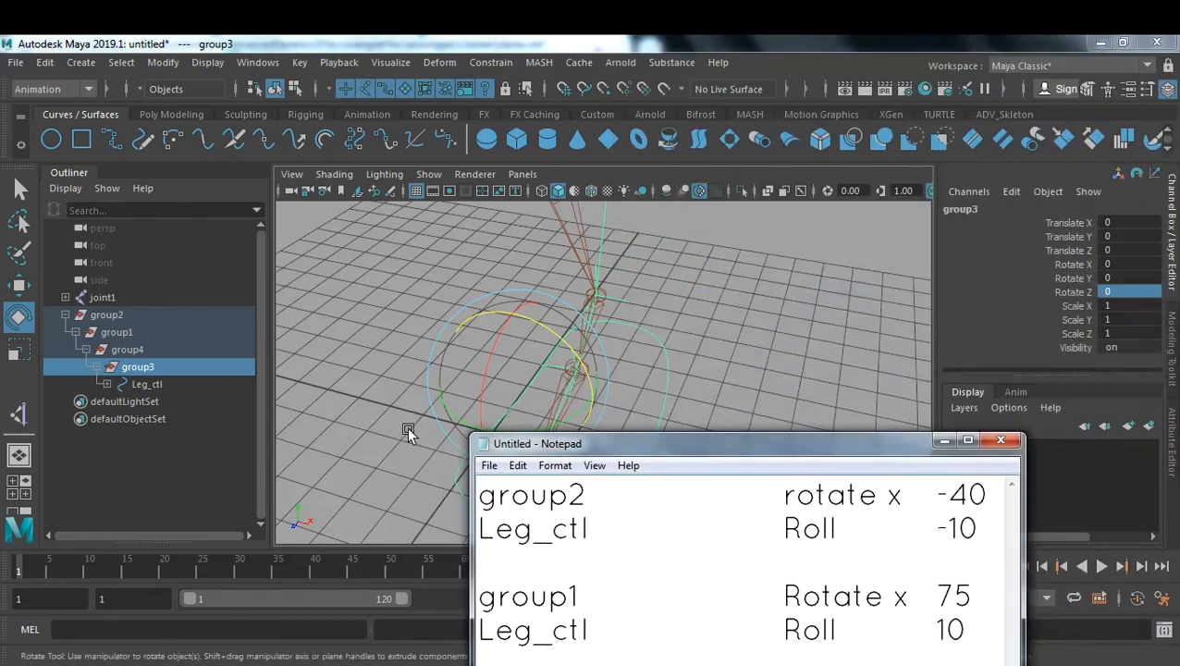
click(182, 384)
scroll(1087, 357, down, 2)
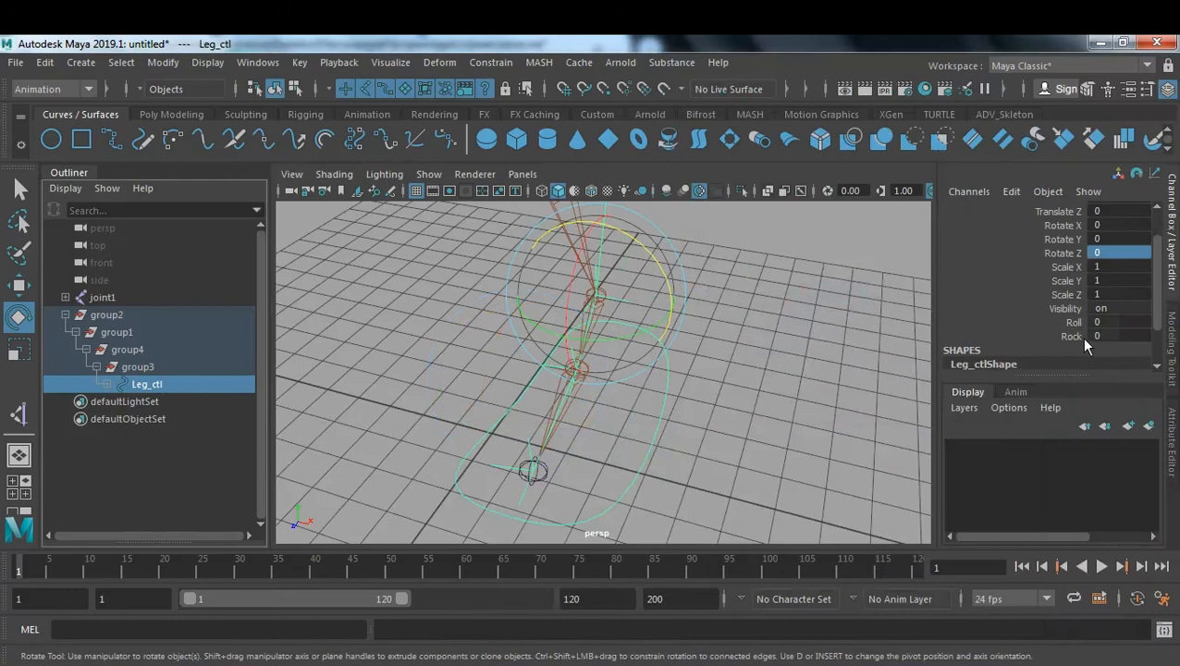
key(alt+Tab)
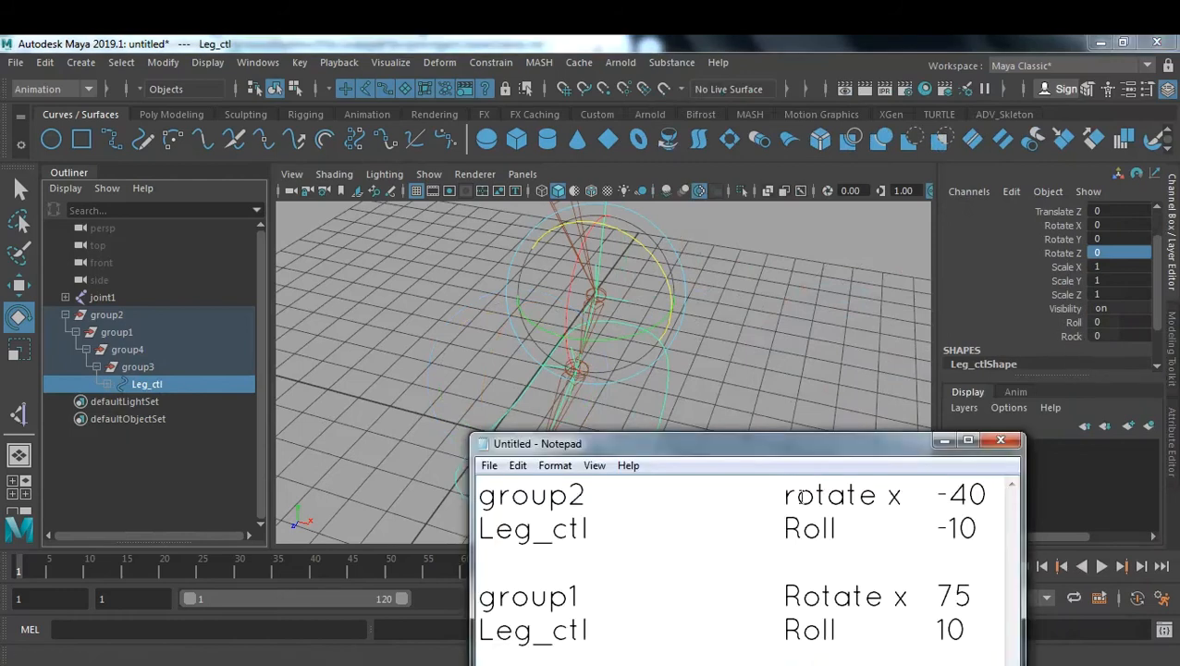
drag(796, 447, 934, 90)
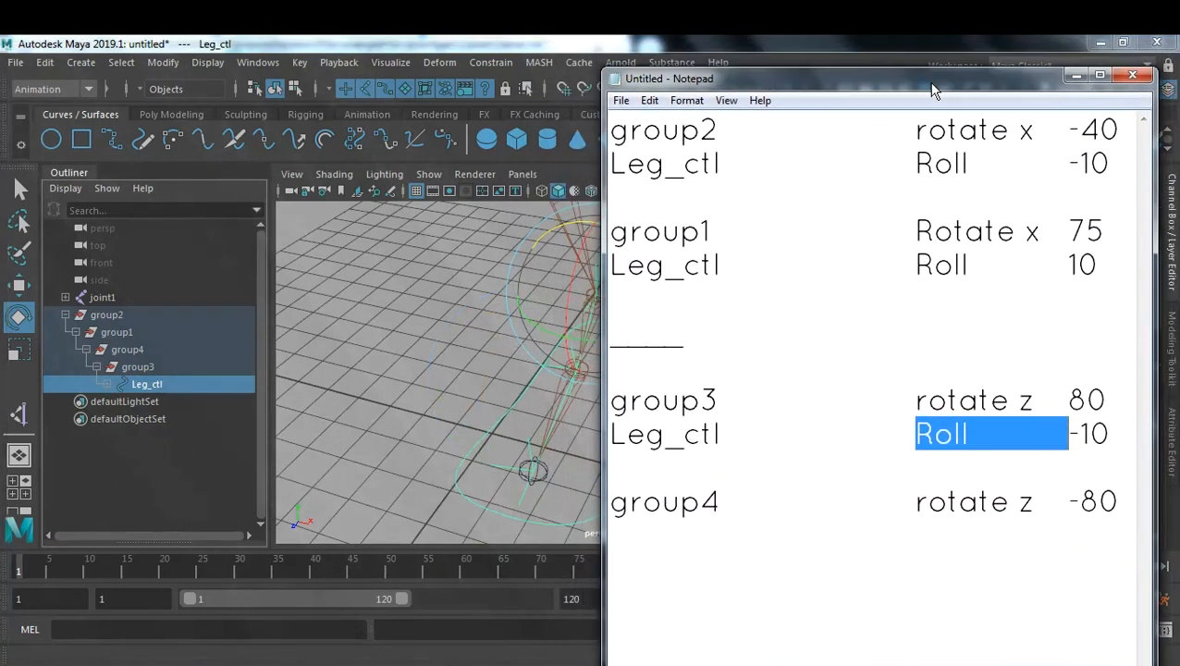
- Change the Leg_ctl line under group3 to Rock with a value of 10
drag(972, 435, 932, 435)
key(BackSpace)
text(ock)
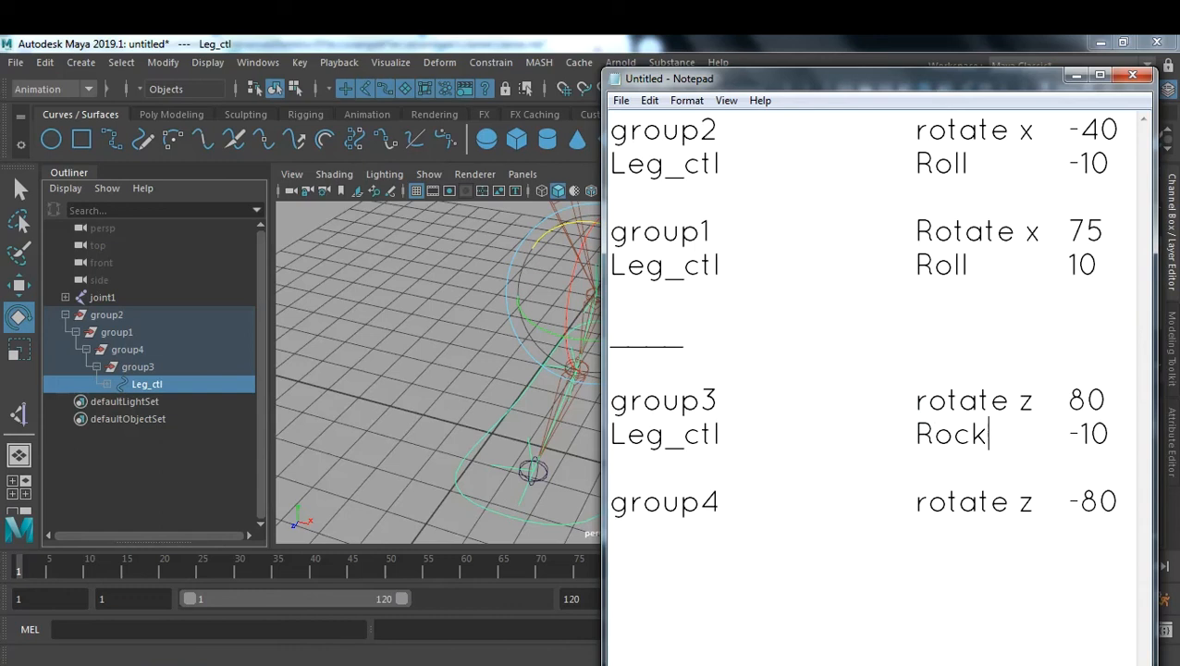
click(1085, 437)
key(BackSpace)
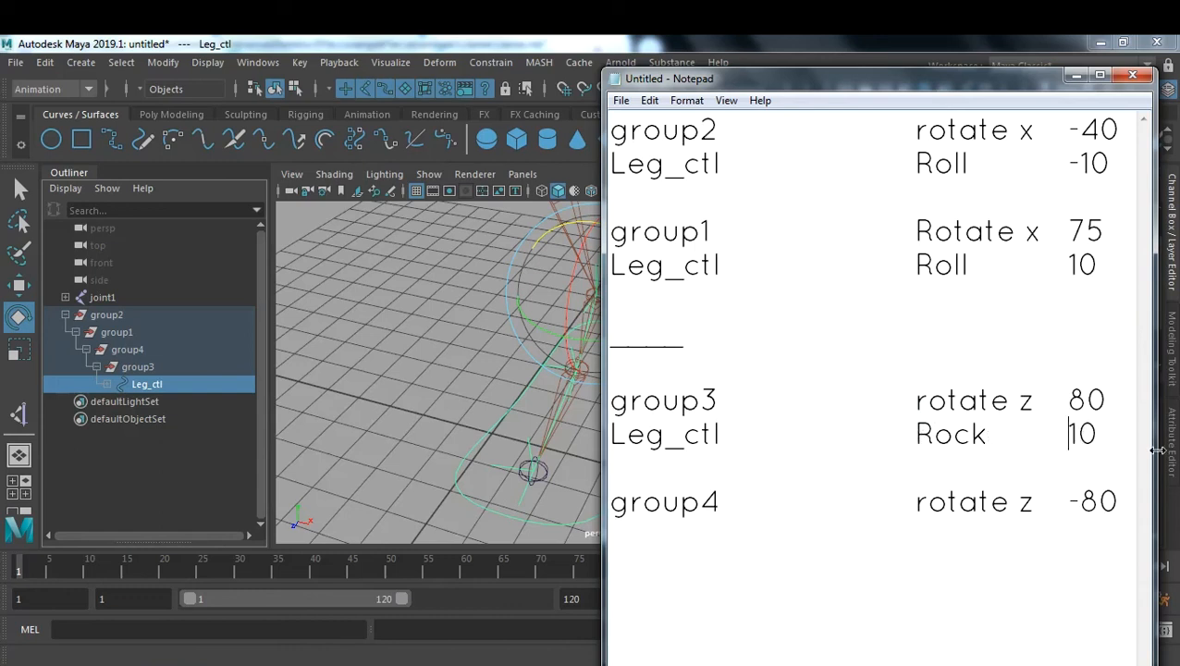
- Copy the Leg_ctl Rock line to directly beneath the group4 line and change the copy's value to -10
drag(1106, 433, 607, 433)
key(ctrl+c)
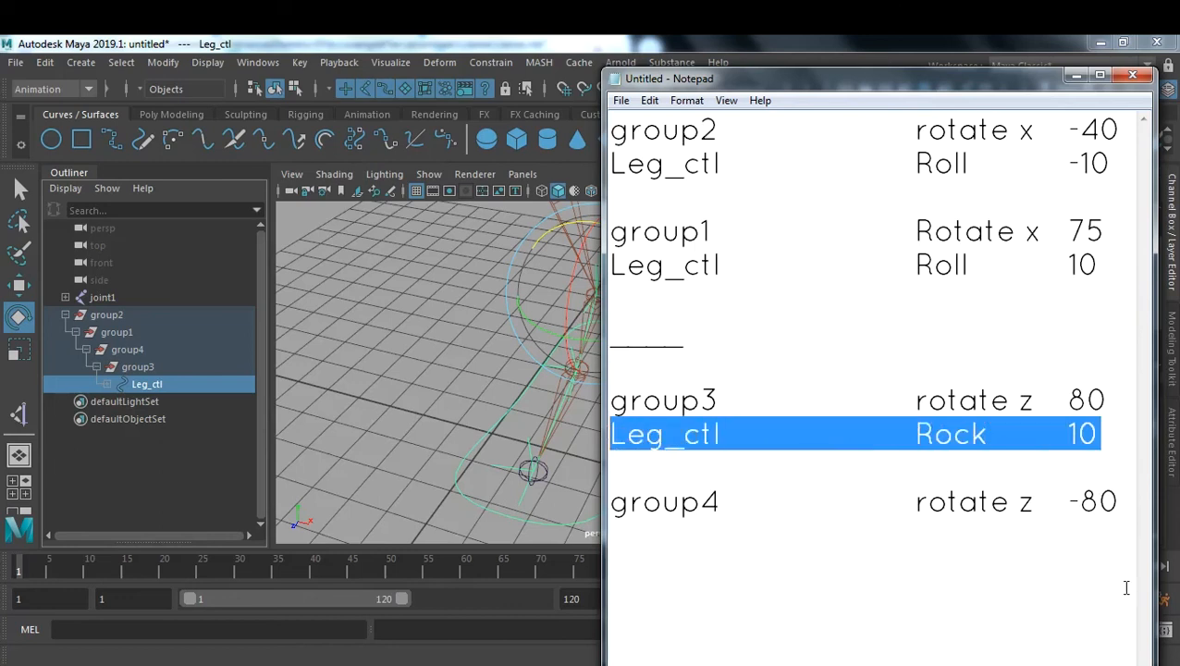
click(1125, 502)
key(Return)
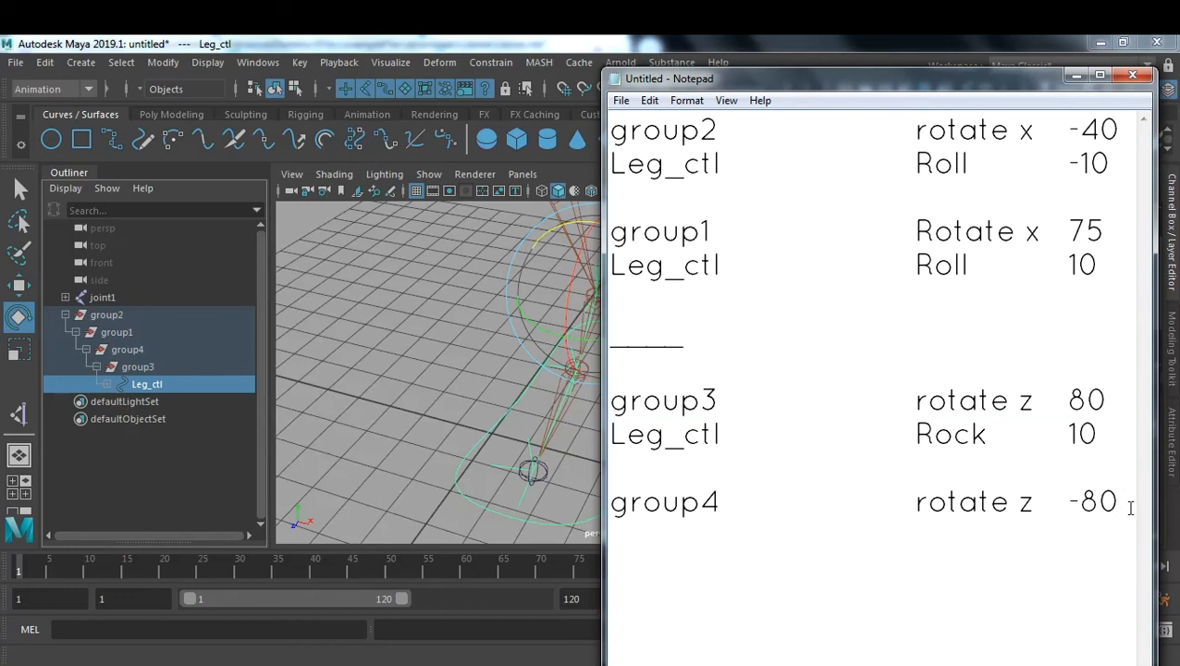
key(ctrl+v)
click(1078, 534)
key(Left)
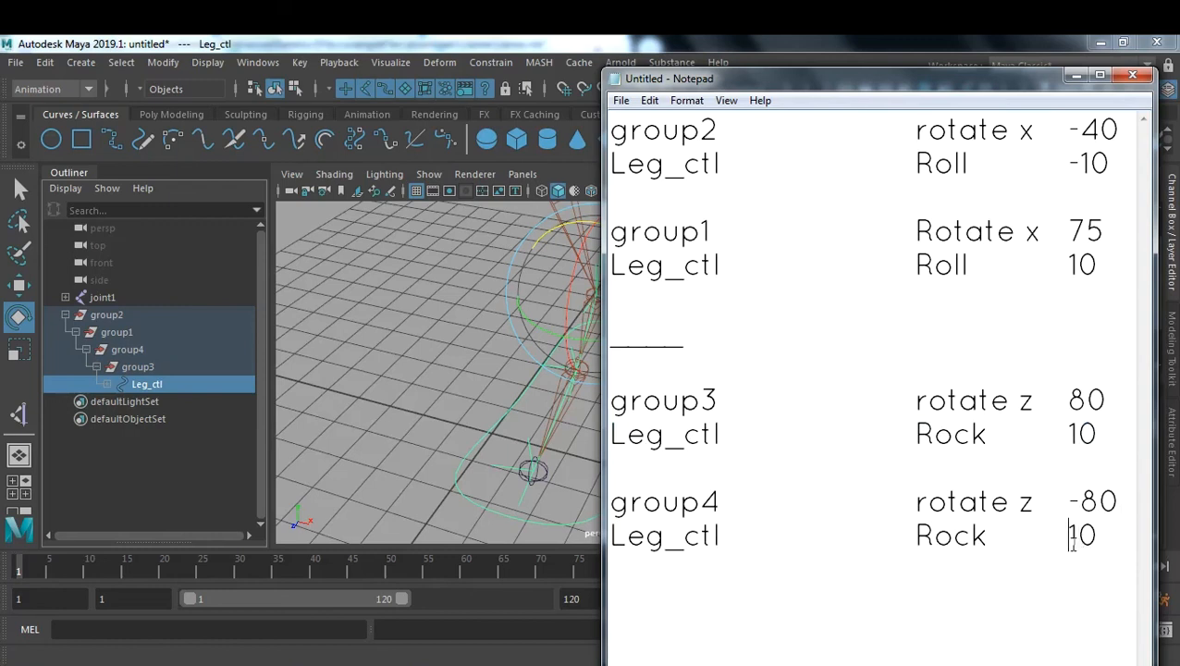
text(-)
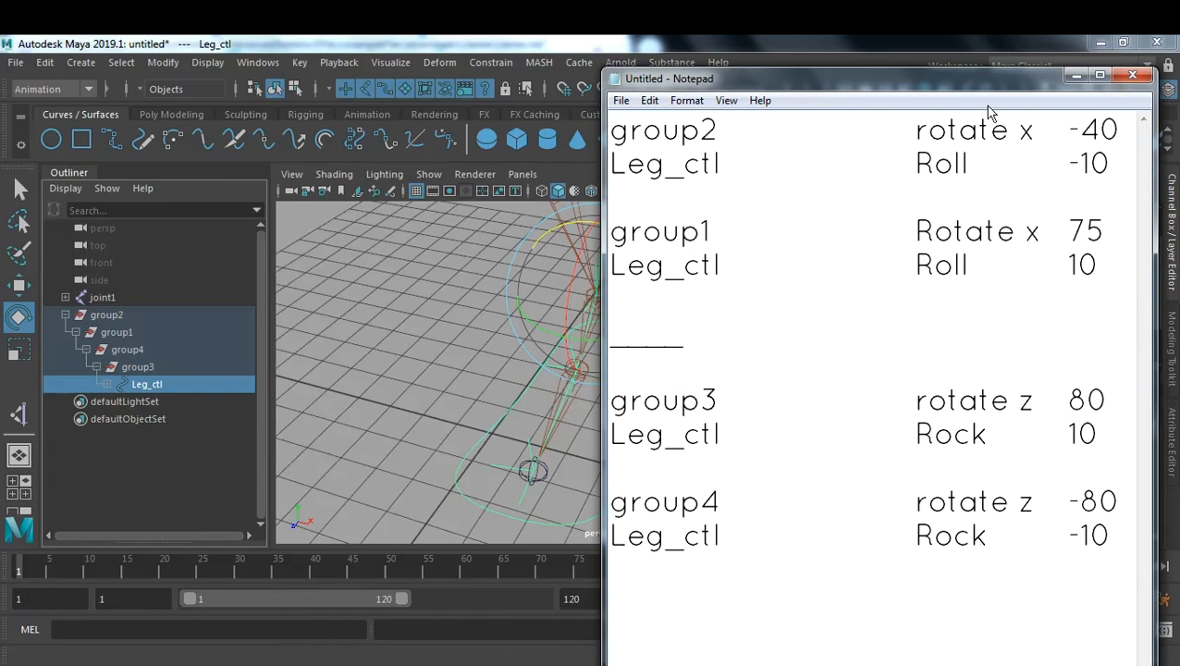
- Put the notes away, open Set Driven Key in Maya and load Leg_ctl as the driver
click(1076, 75)
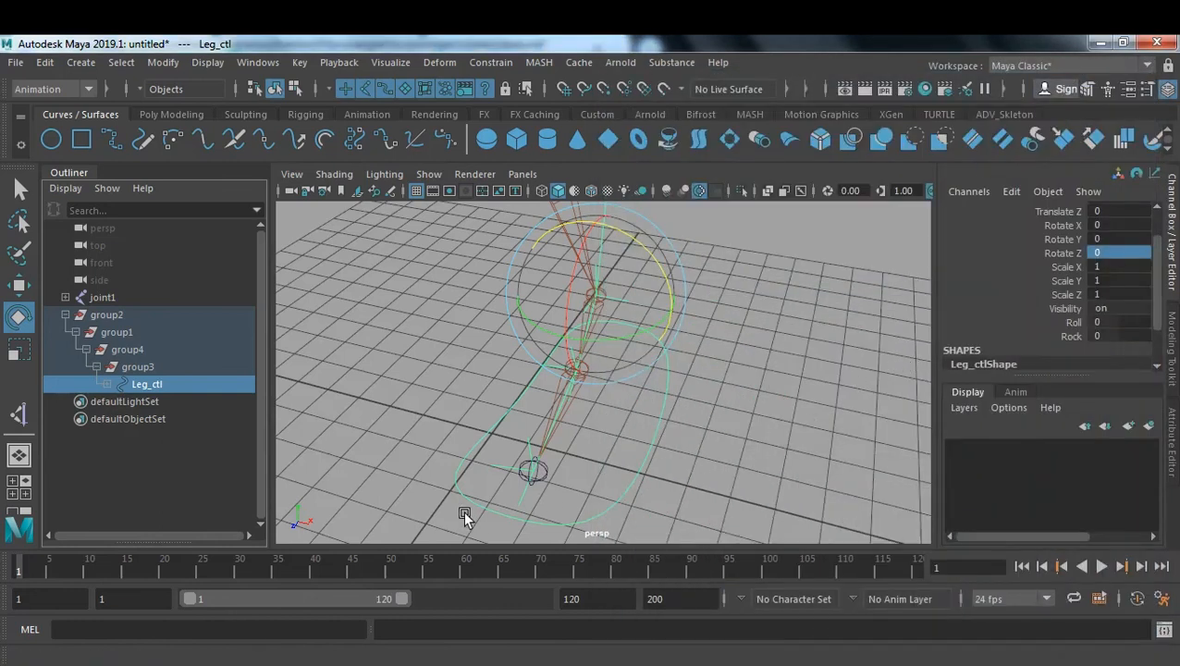
click(415, 331)
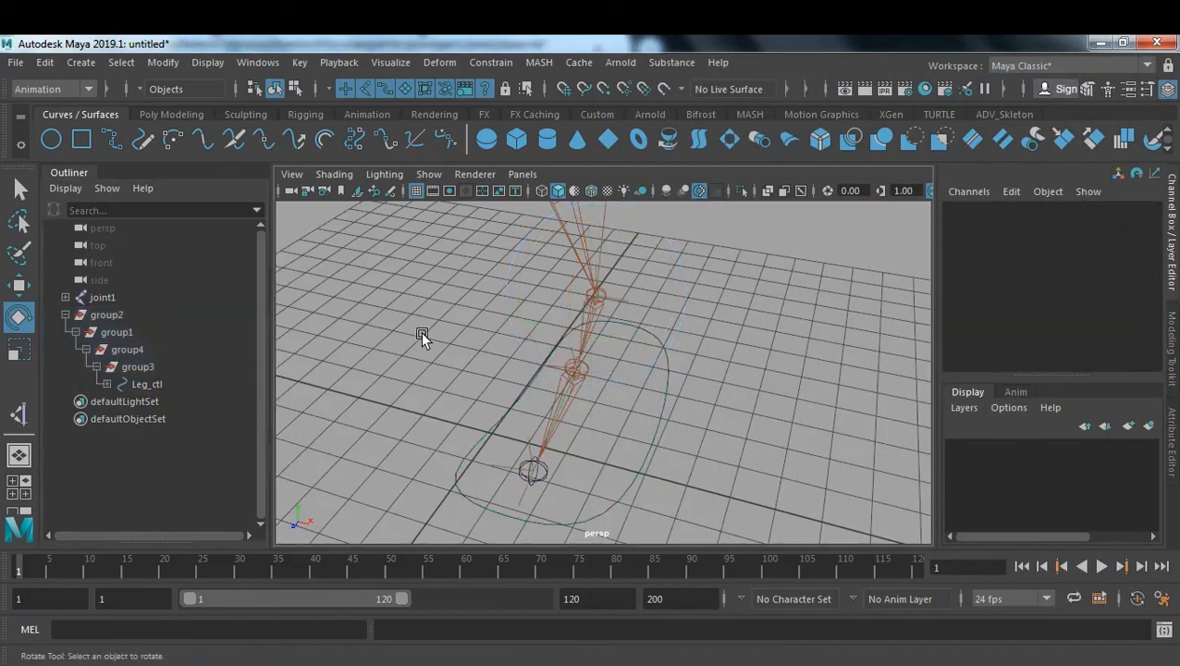
click(298, 61)
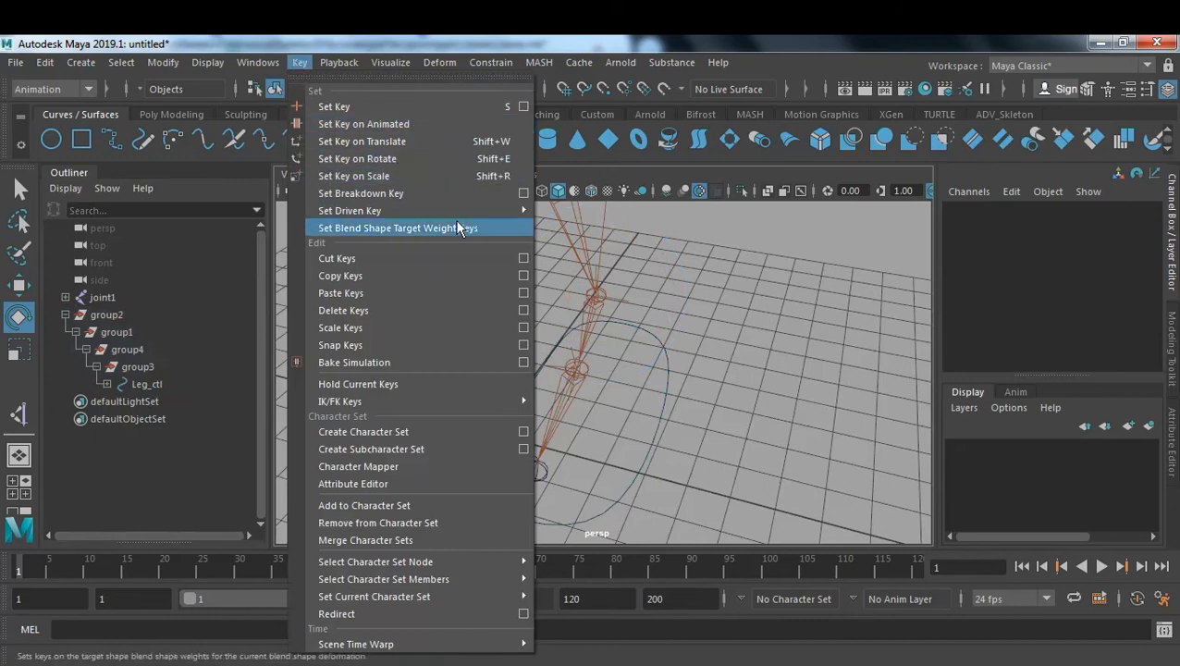
mouse_move(459, 211)
click(663, 223)
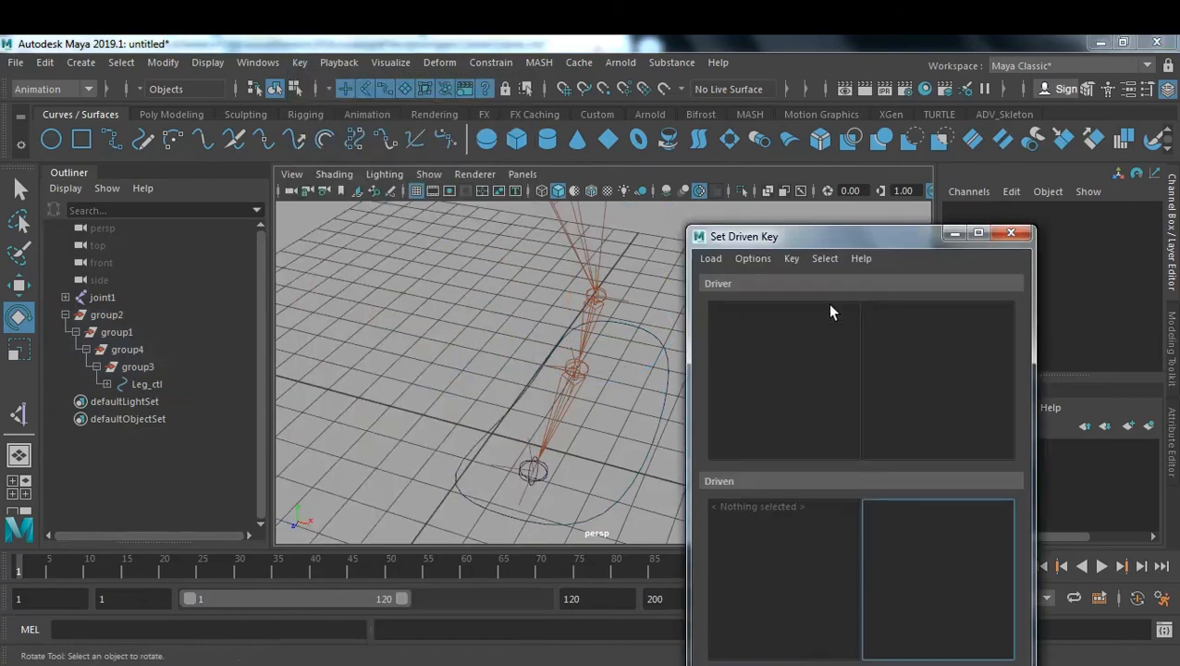
drag(801, 237, 838, 189)
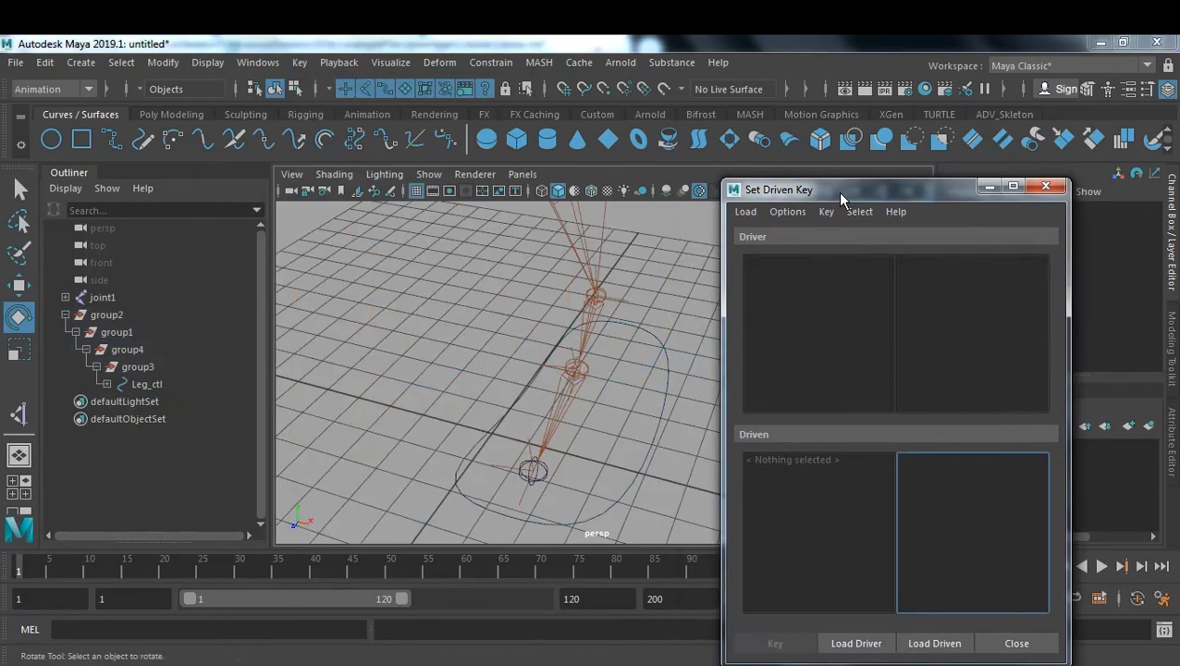
click(157, 385)
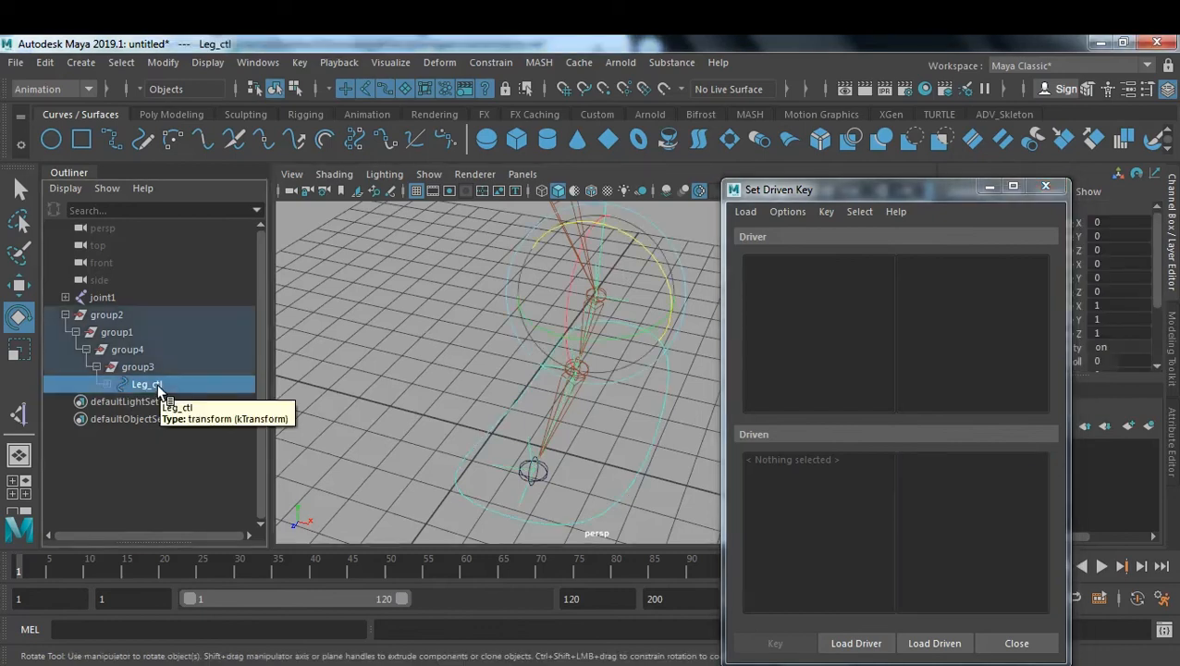
click(870, 647)
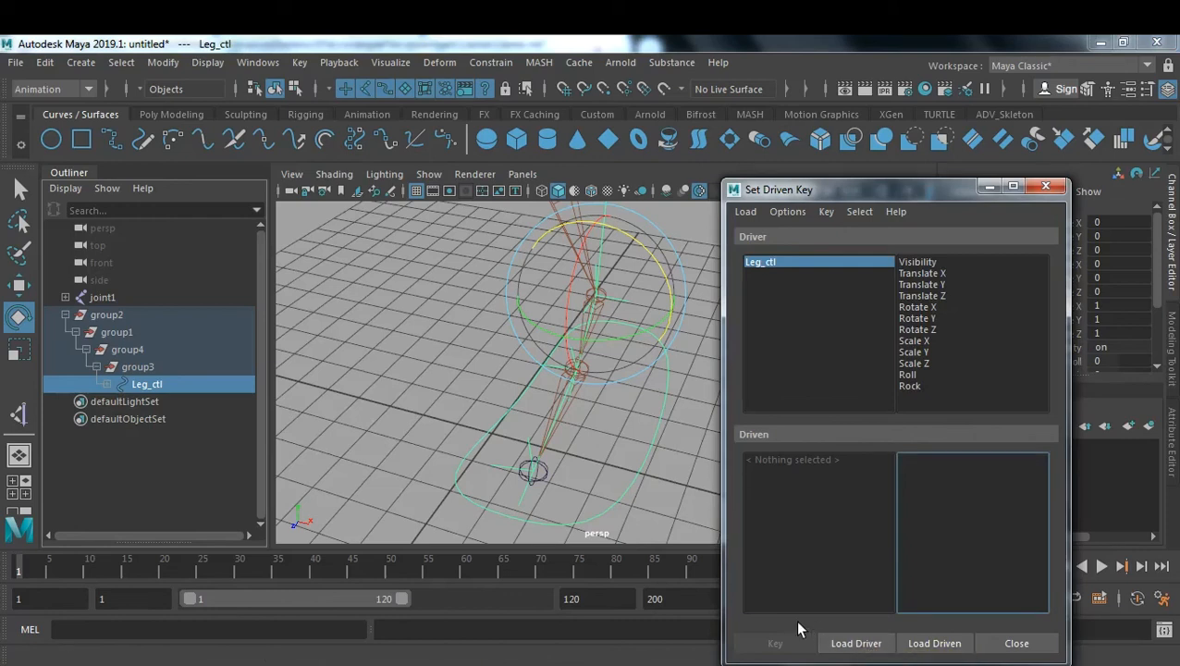
- Load group4 and group3 together as the driven objects
click(150, 349)
ctrl+click(153, 366)
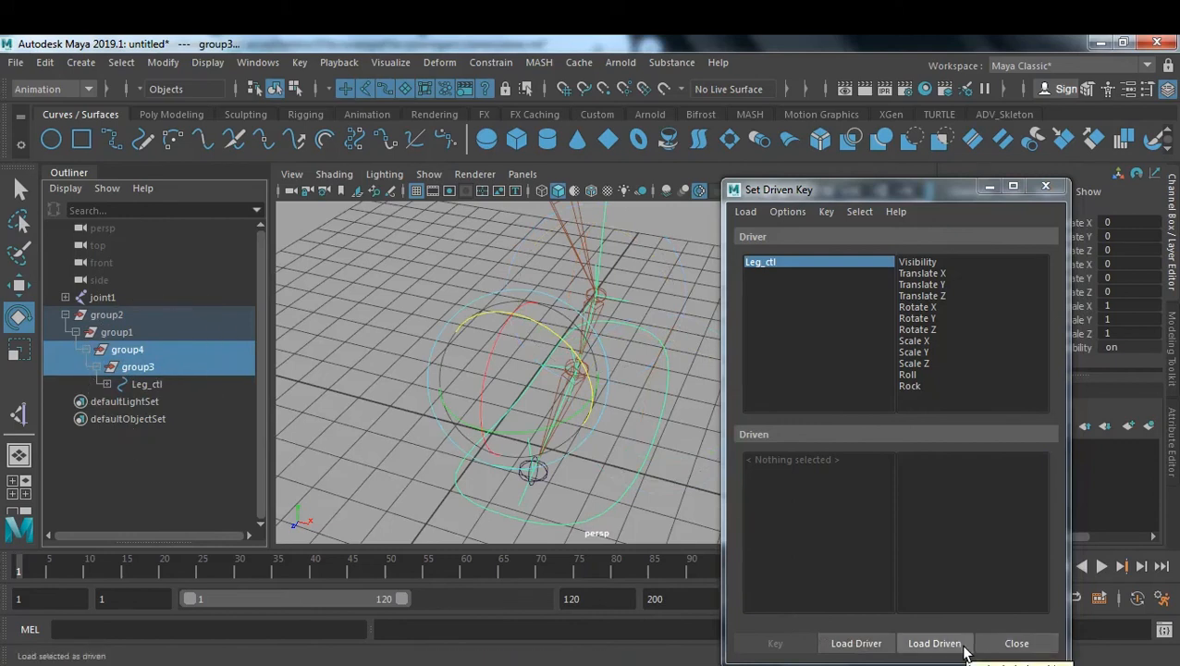
click(934, 643)
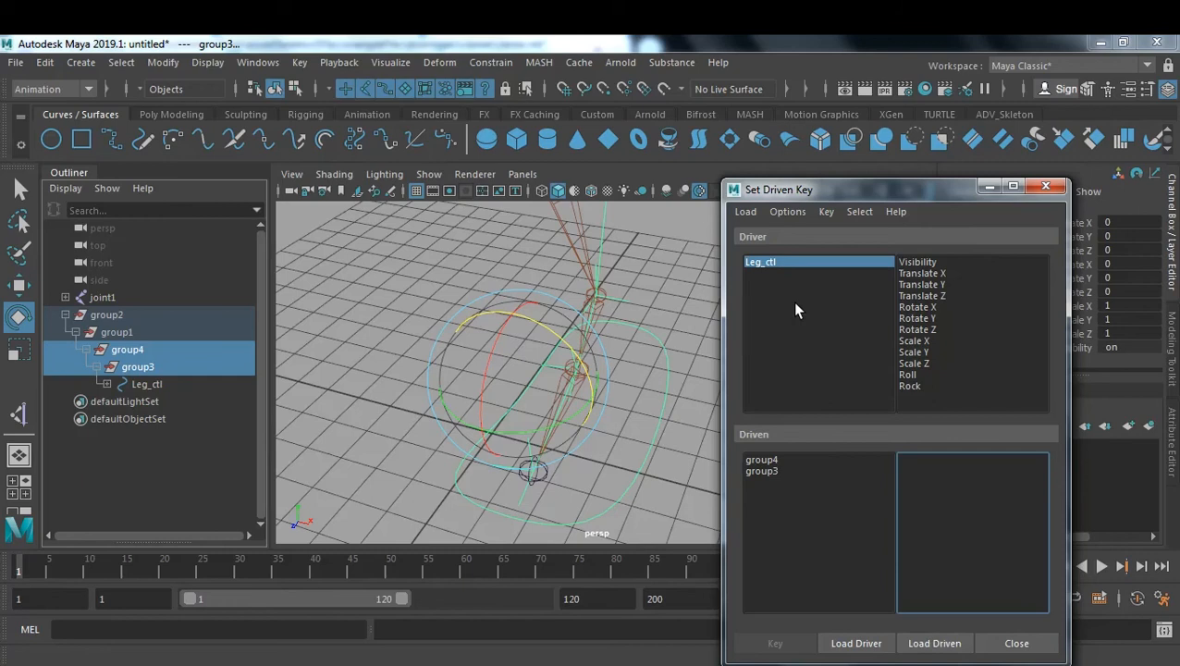
- Key the Rotate Z of group4 and group3 to Leg_ctl's Rock in the neutral pose
click(782, 262)
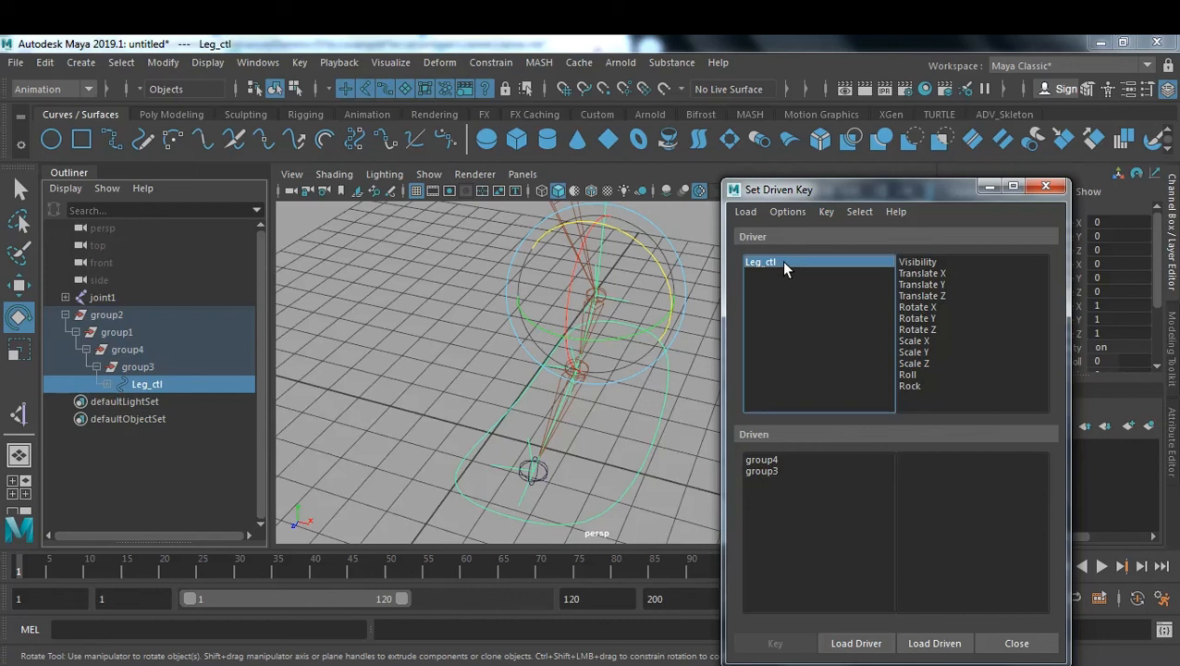
click(917, 386)
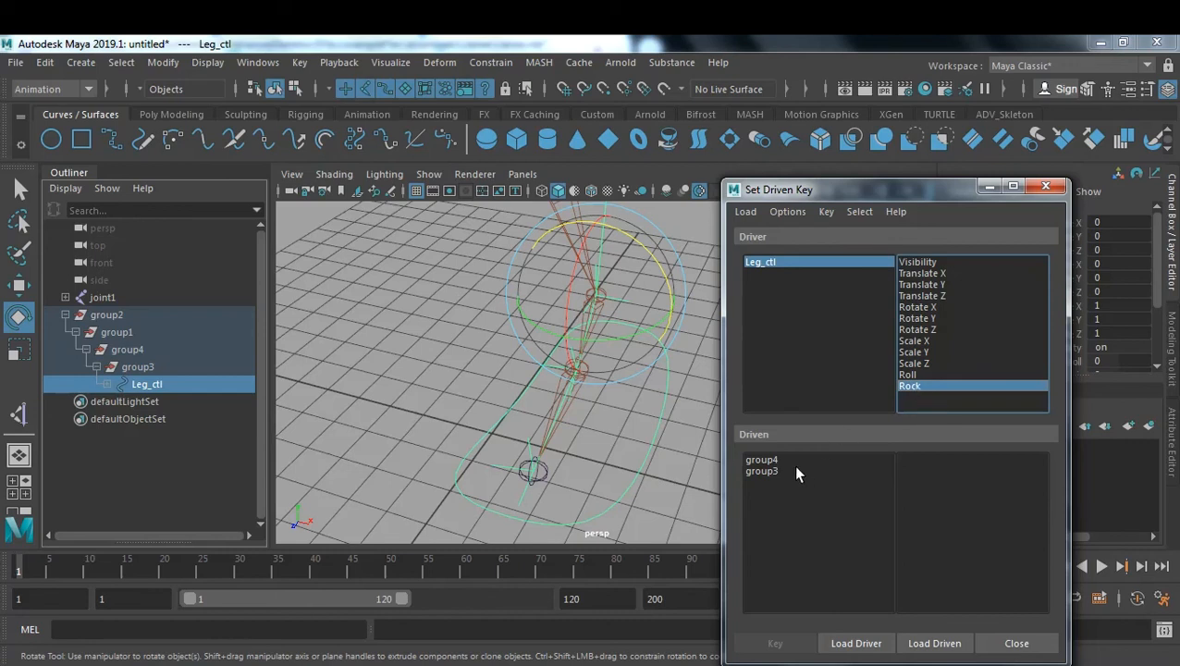
drag(767, 460, 763, 479)
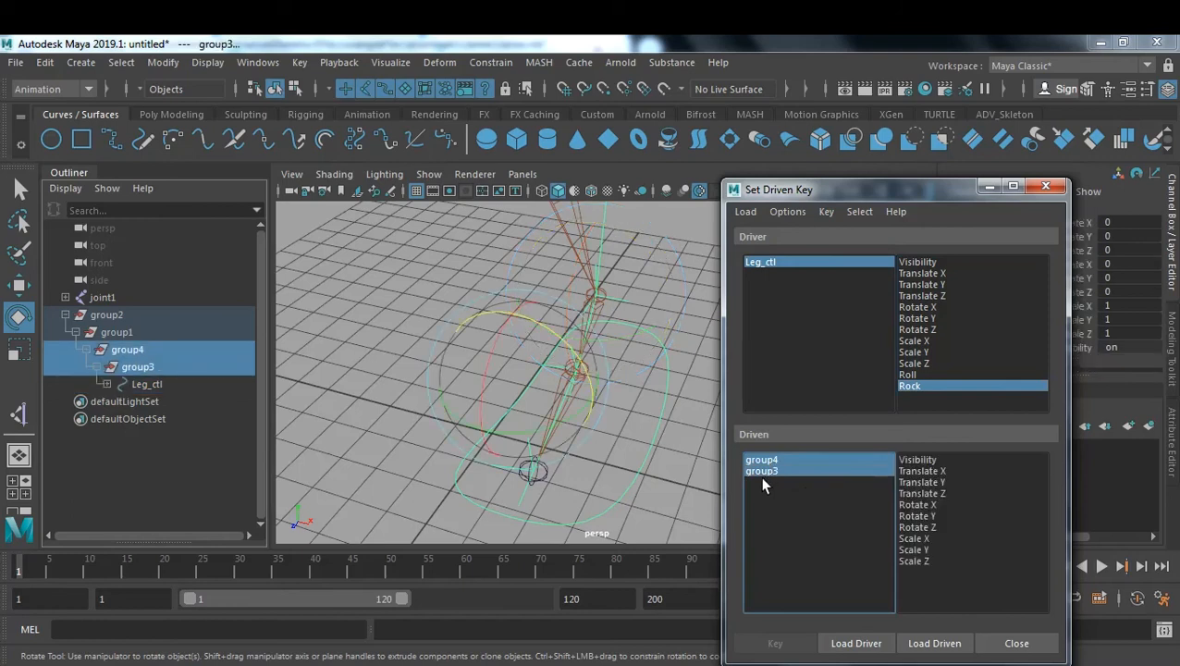
click(923, 526)
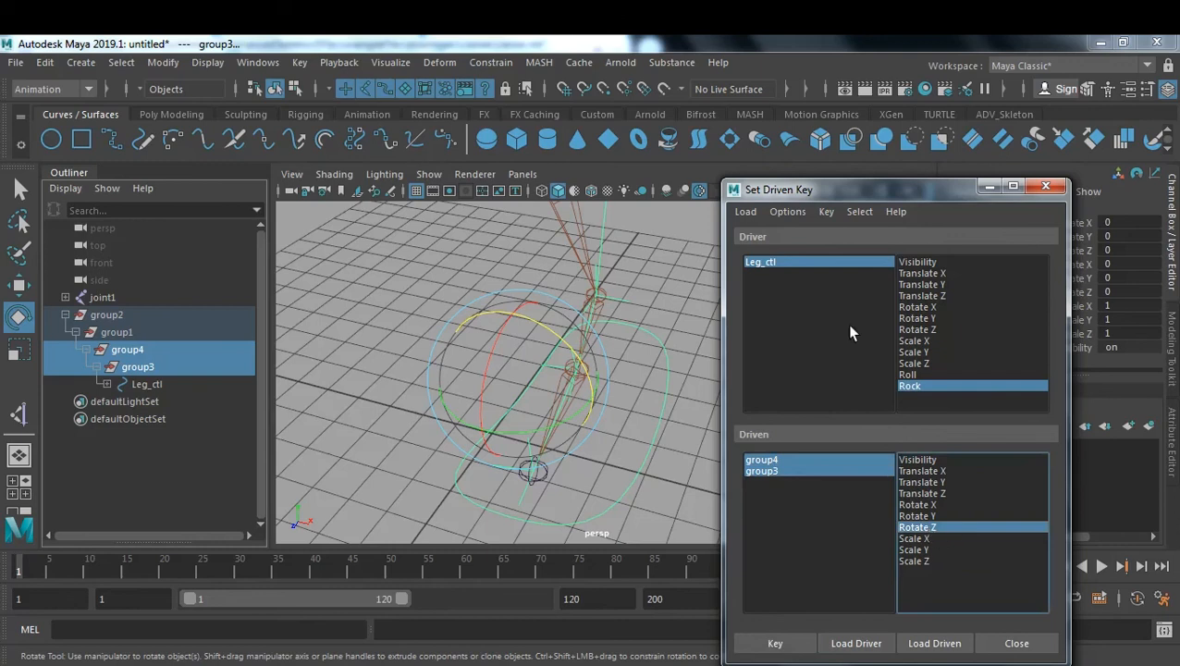
click(774, 643)
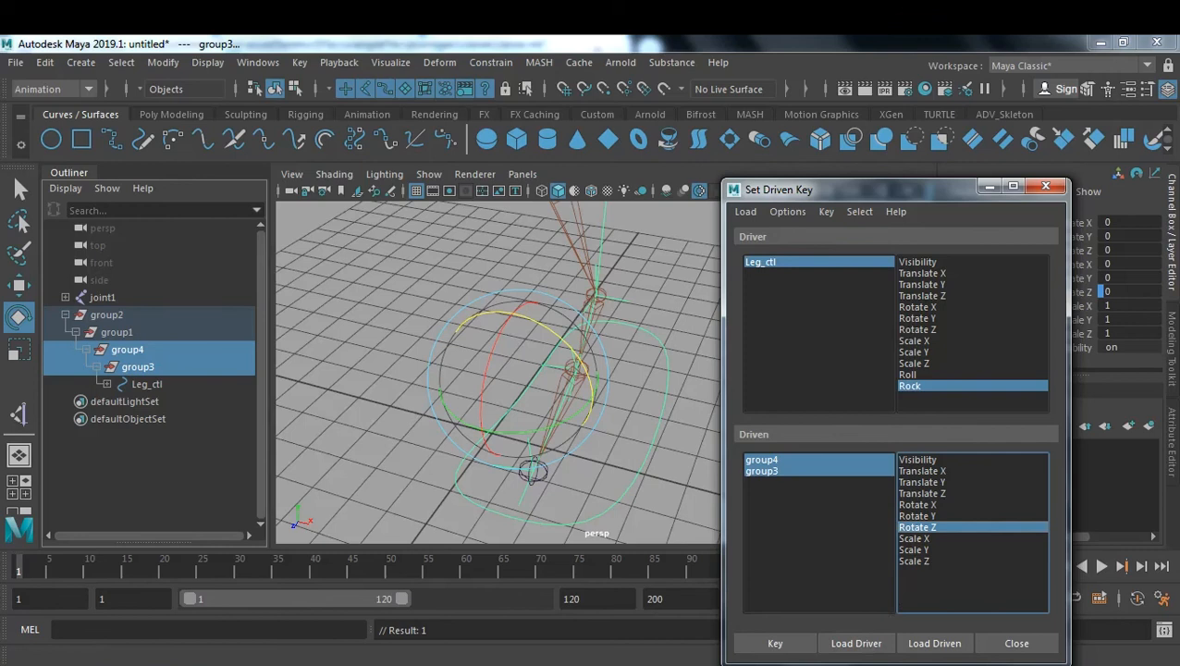
- Consult the group3 entry in the notes and set group3's Rotate Z to 80, keeping Leg_ctl's Rock as the driver attribute
key(alt+Tab)
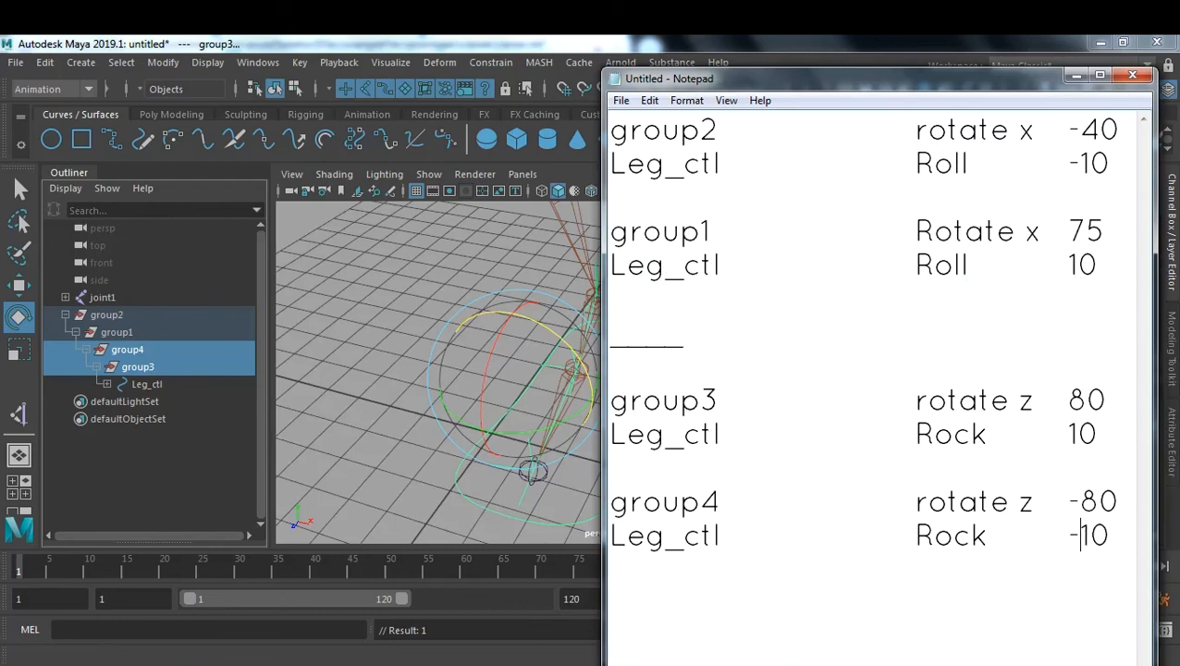
click(822, 664)
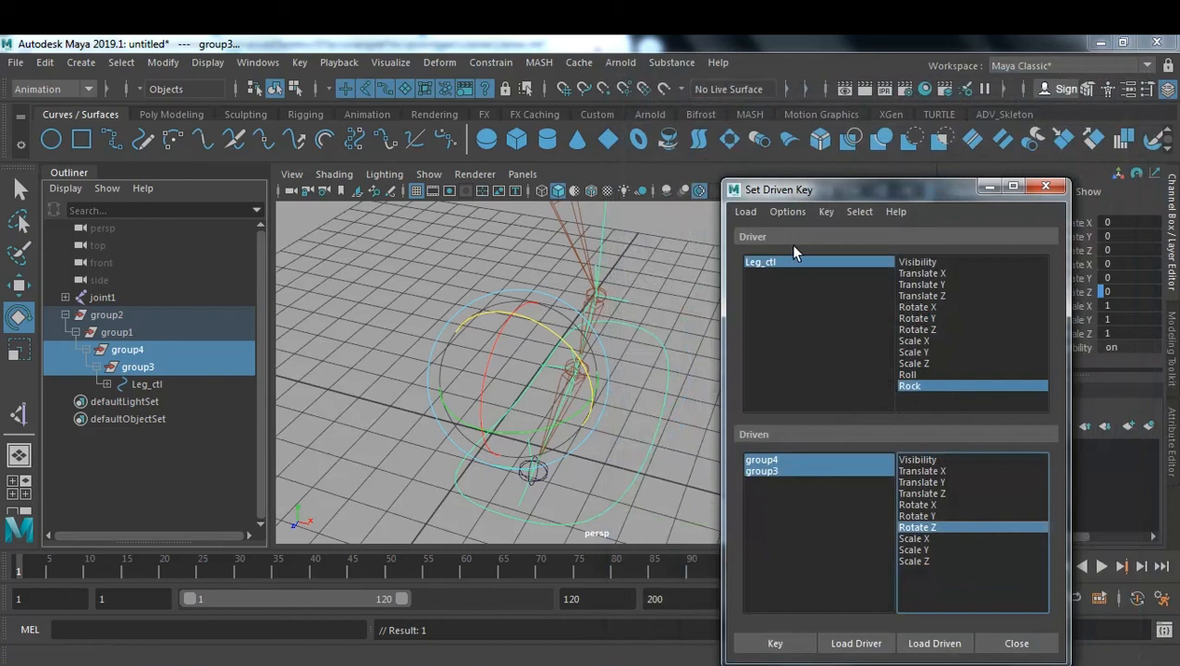
click(772, 264)
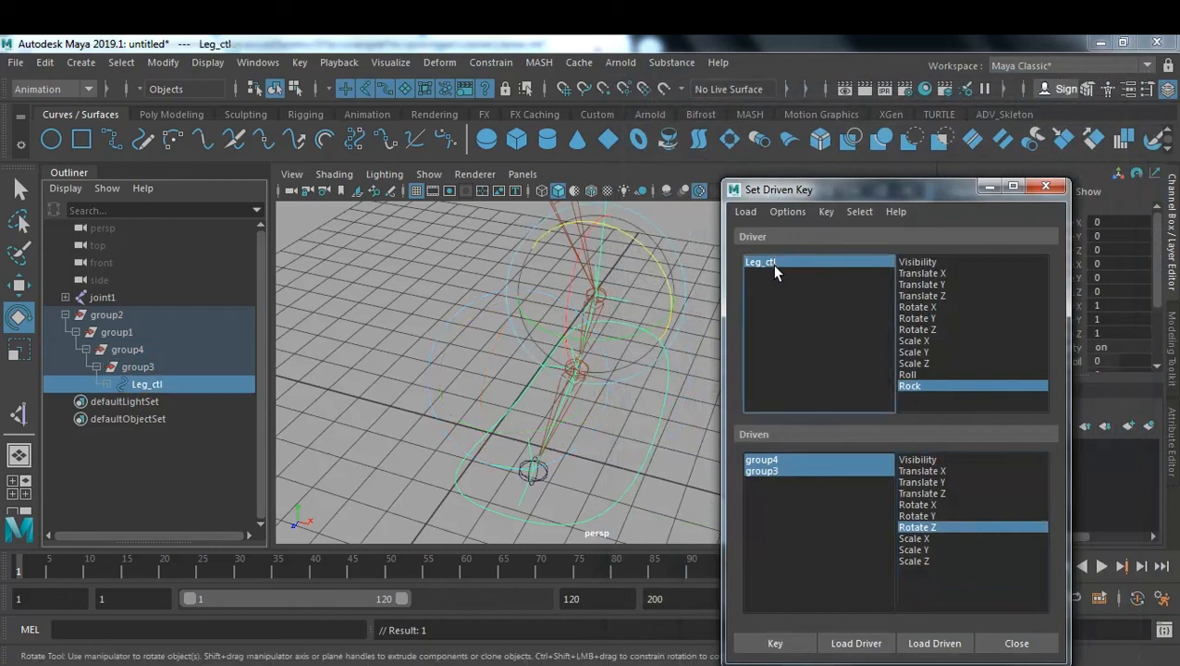
click(945, 388)
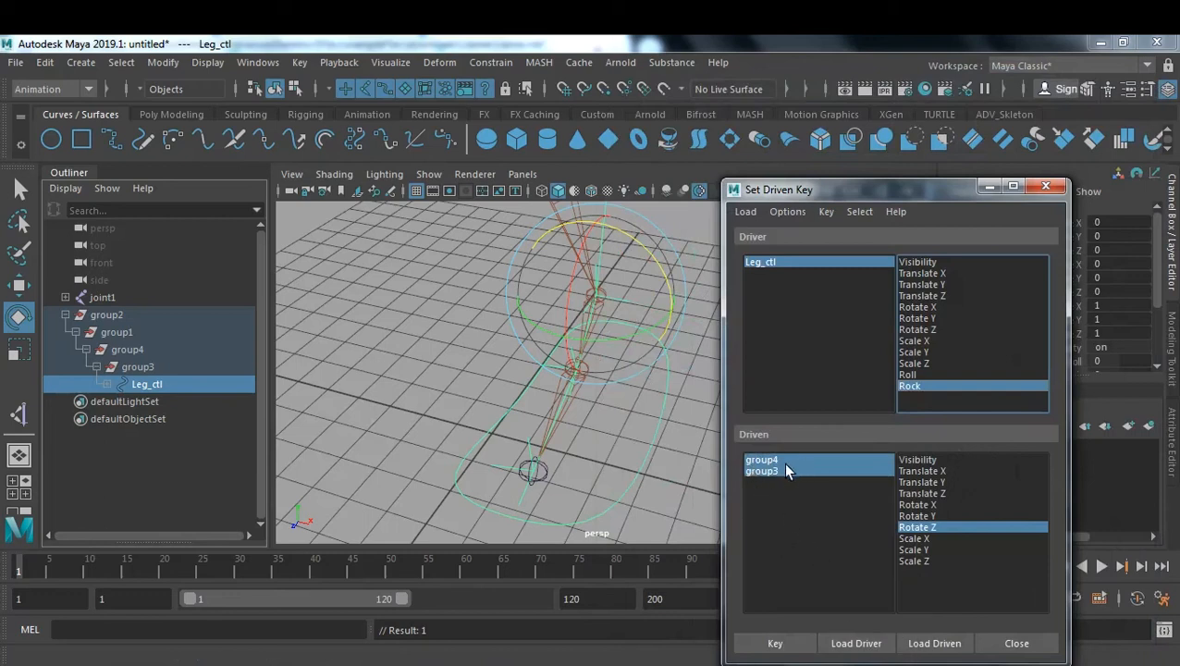
click(772, 472)
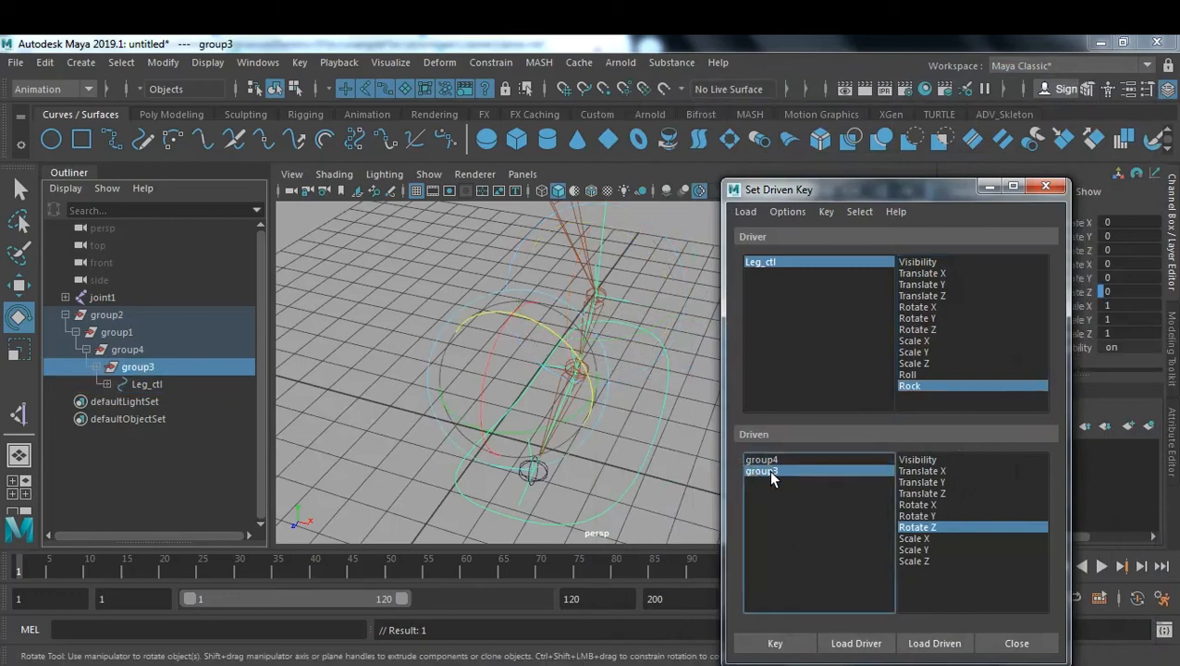
click(918, 528)
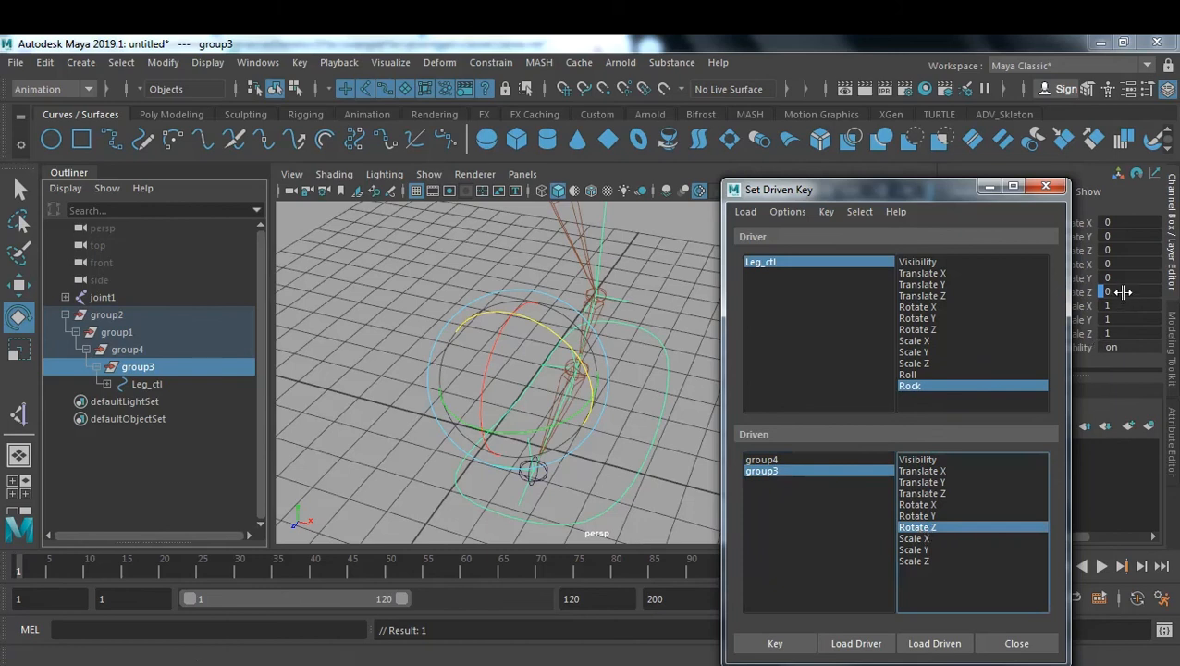
drag(909, 191, 777, 166)
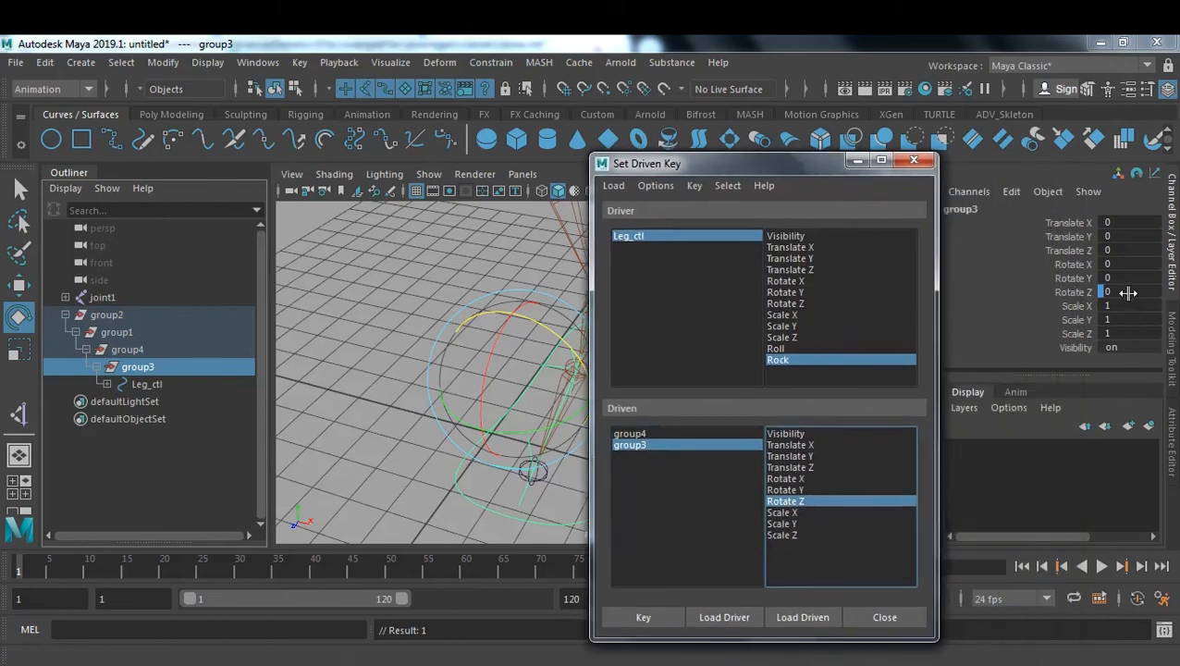
text(80)
key(Return)
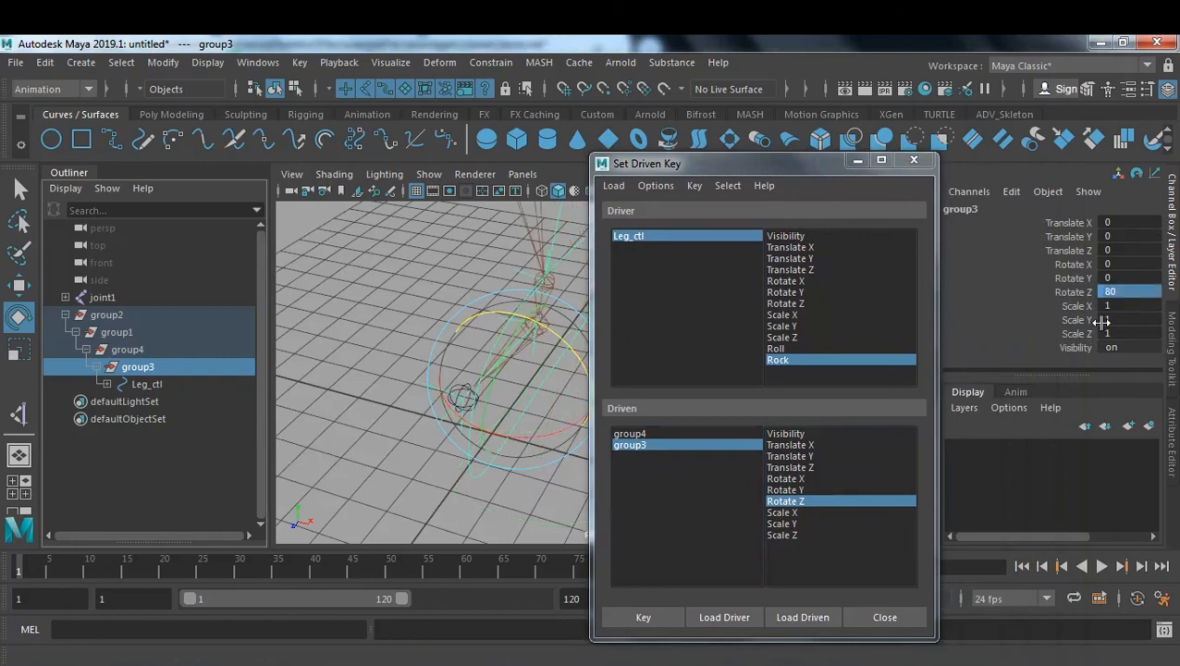
- Include group4 with the rotated group3 and set a driven key on their Rotate Z against Leg_ctl's Rock
ctrl+click(631, 434)
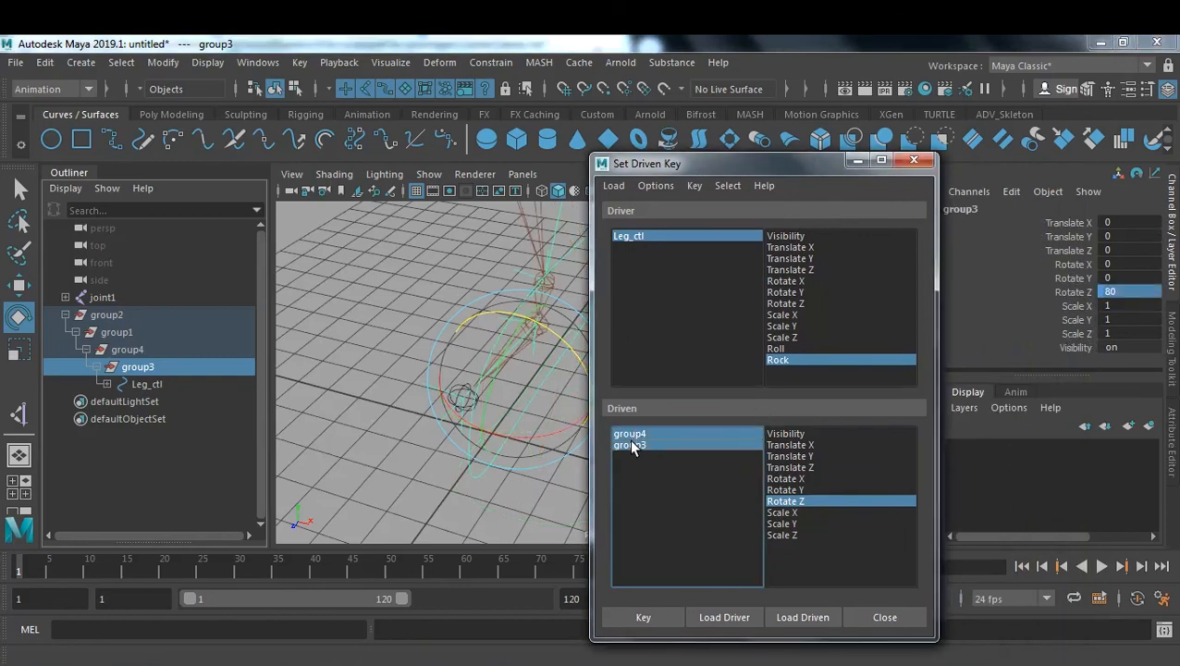
click(780, 504)
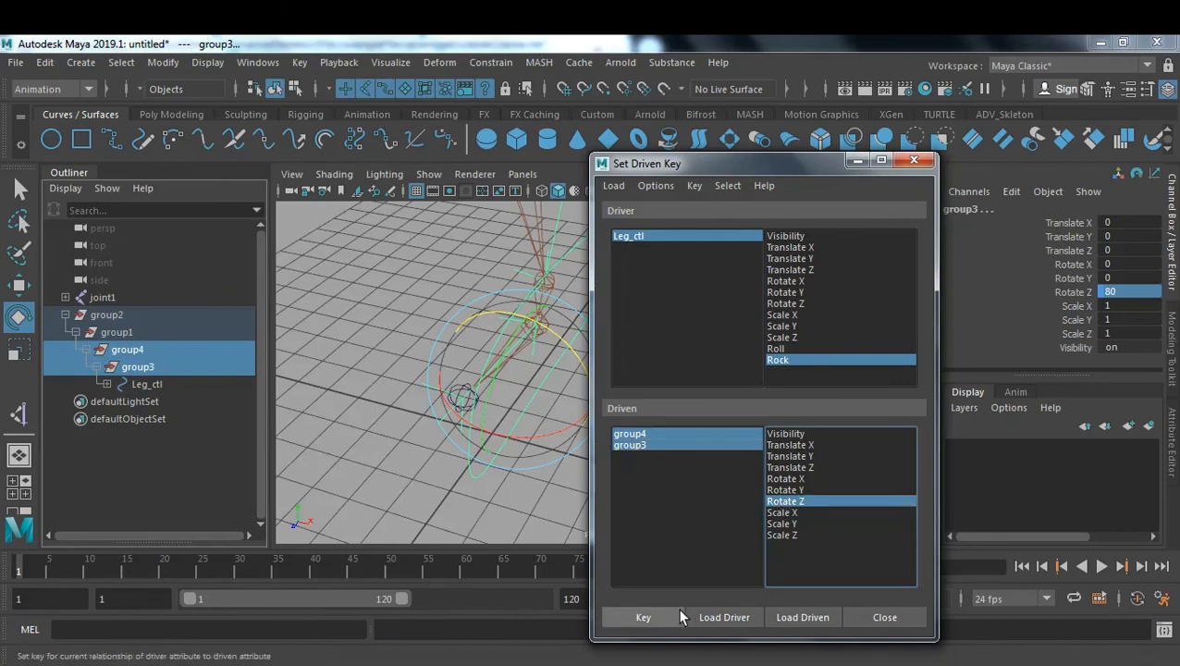
click(657, 620)
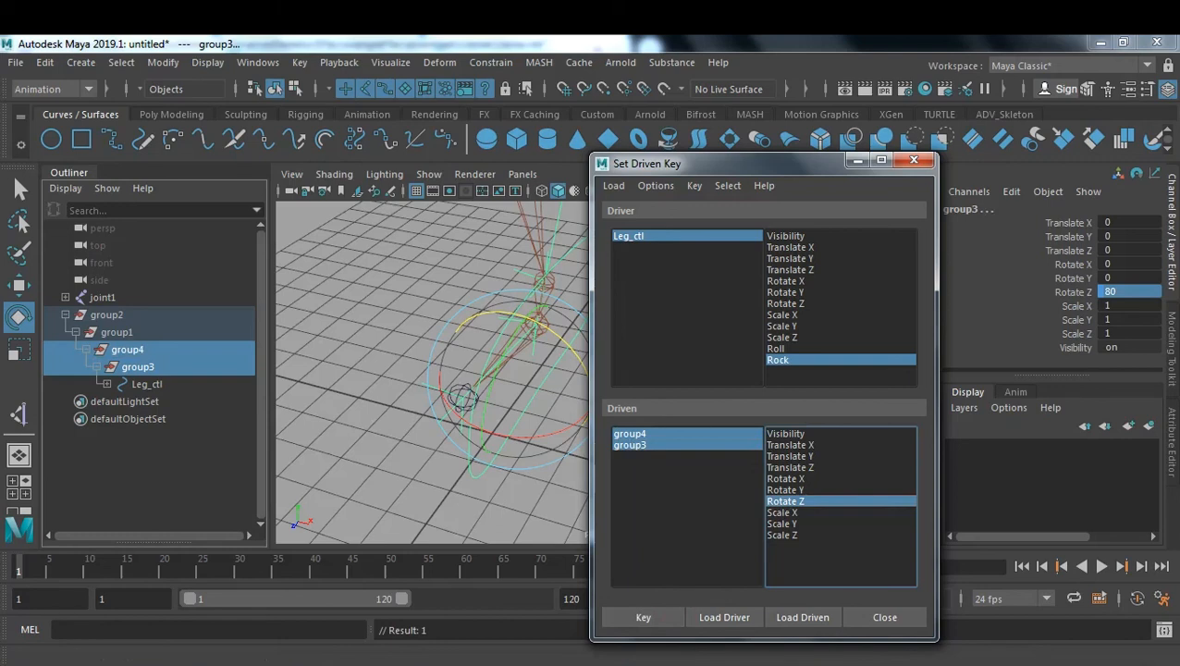
- Consult the group4 entry in the Notepad notes and set group4's Rotate Z to -80, keeping Leg_ctl's Rock as the driver attribute
key(alt+Tab)
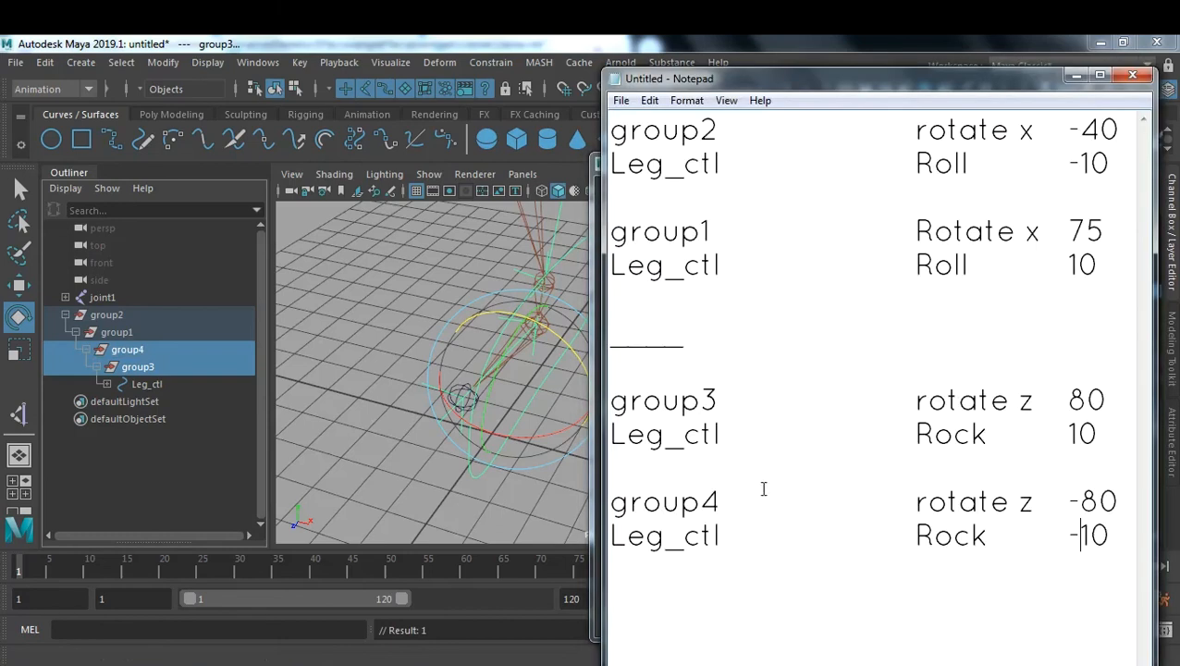
click(1078, 535)
key(alt+Tab)
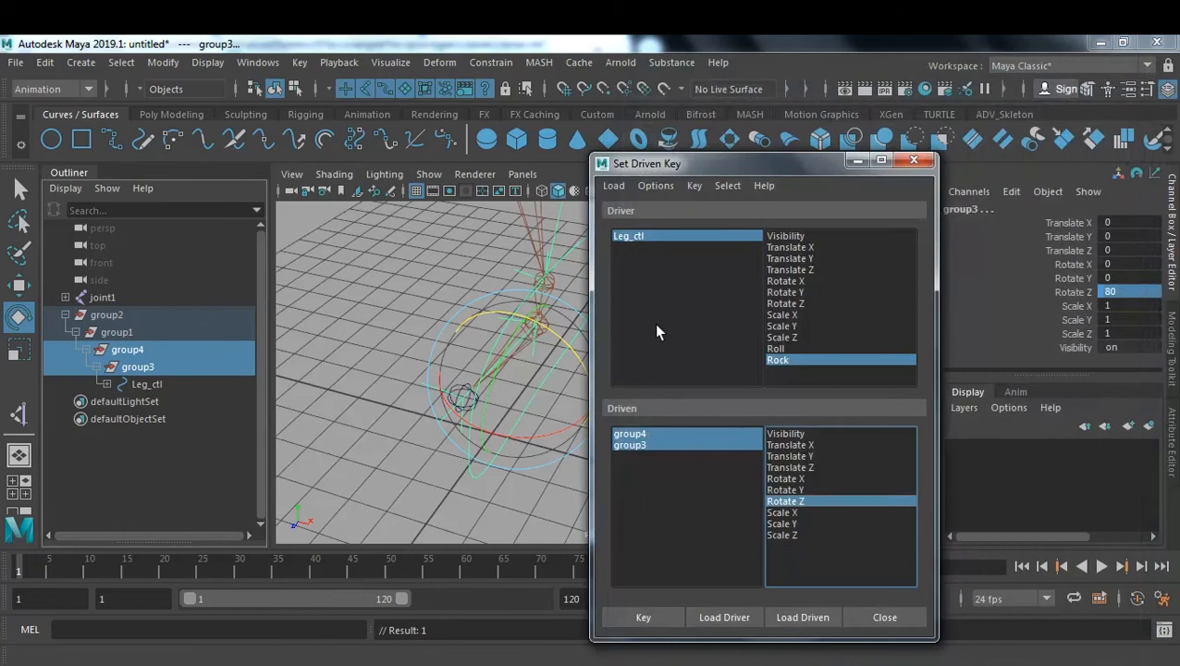
click(659, 318)
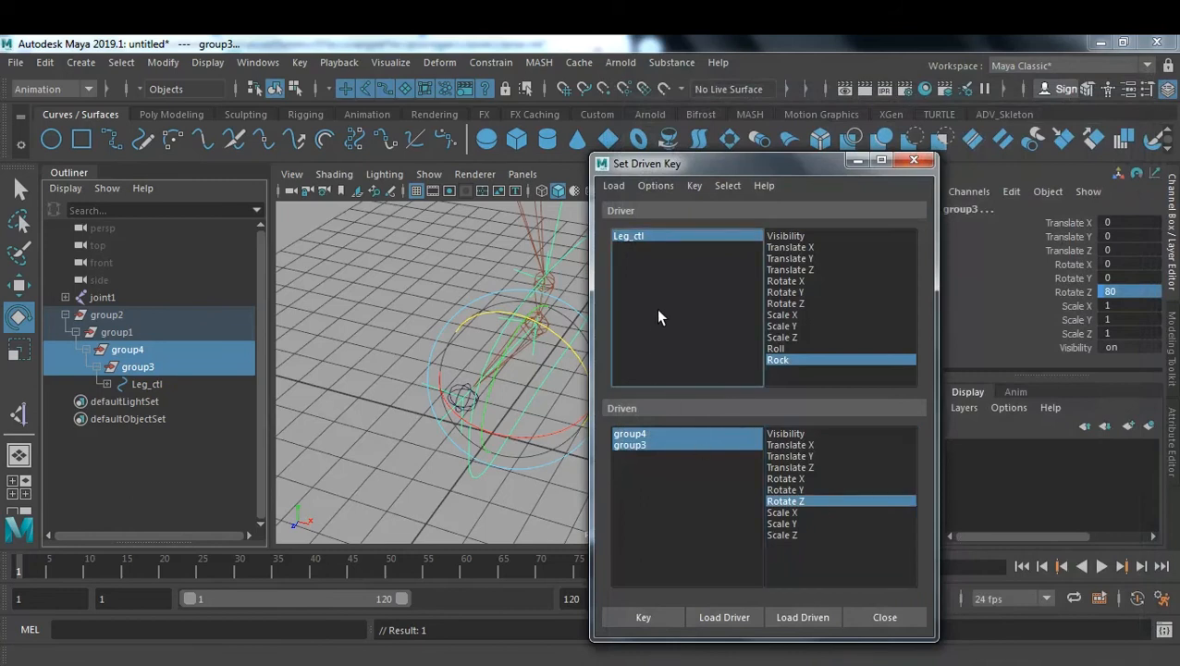
click(630, 237)
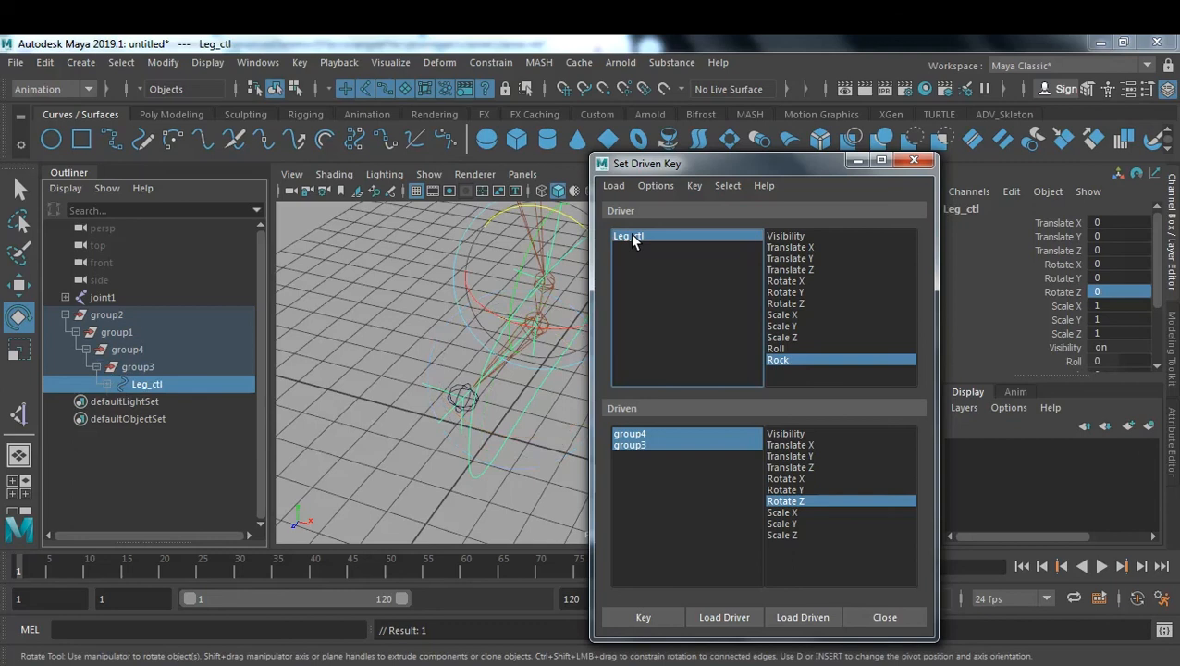
click(781, 360)
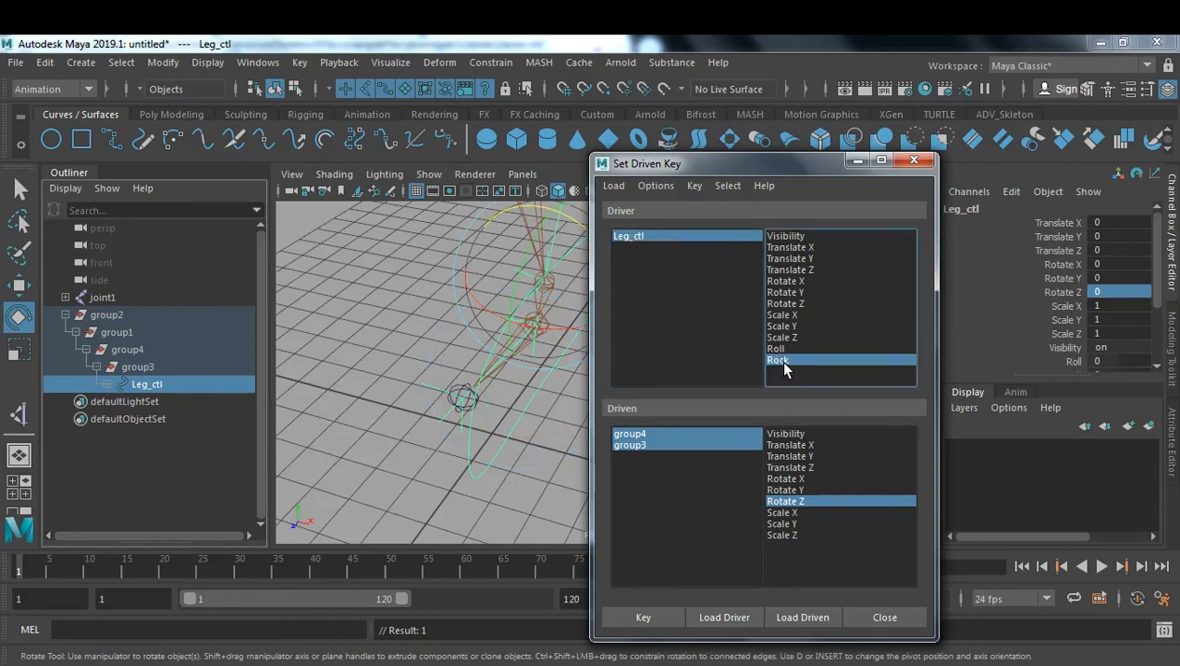
click(642, 433)
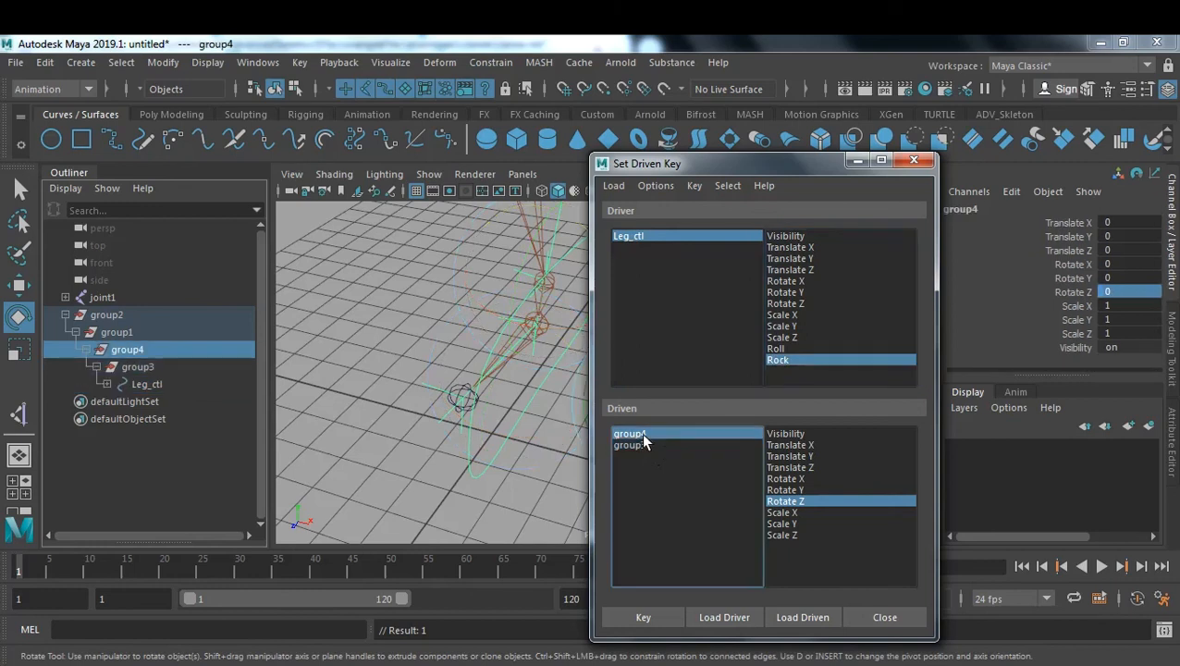
click(801, 502)
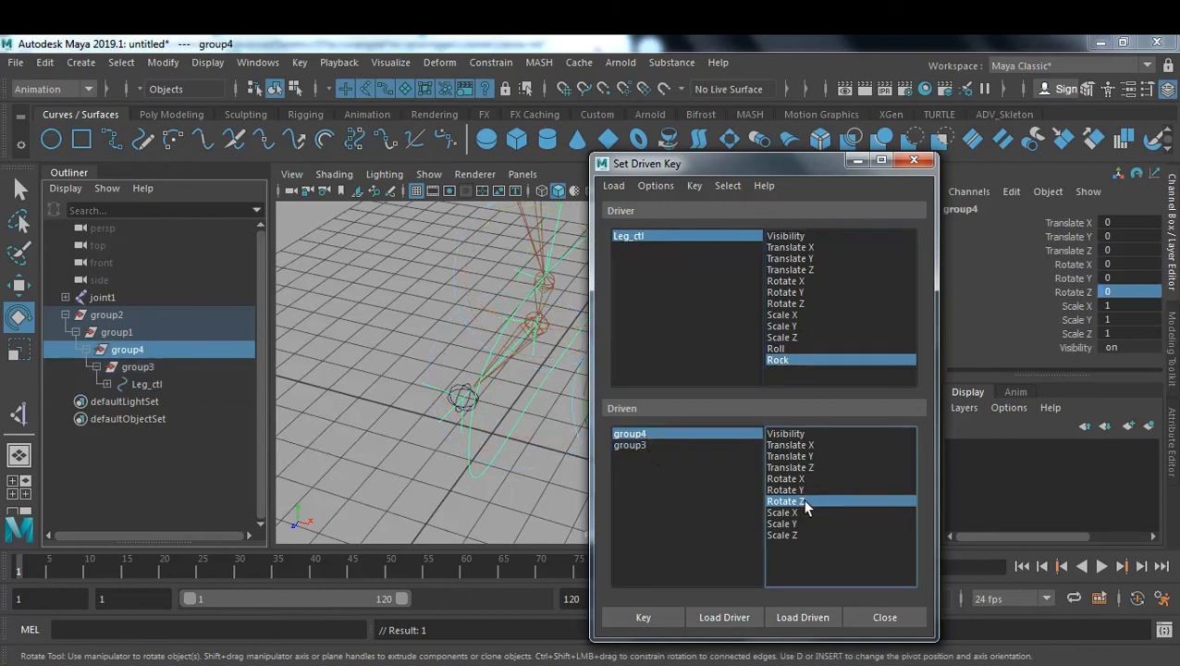
double_click(1146, 292)
text(-)
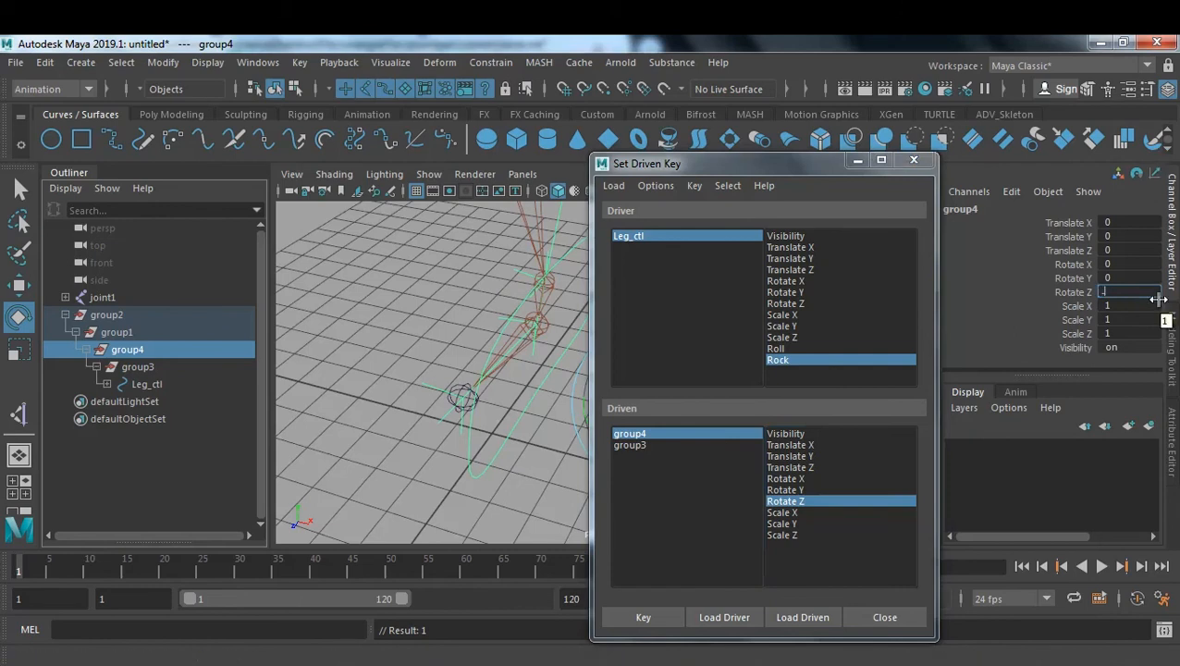
text(80)
key(Return)
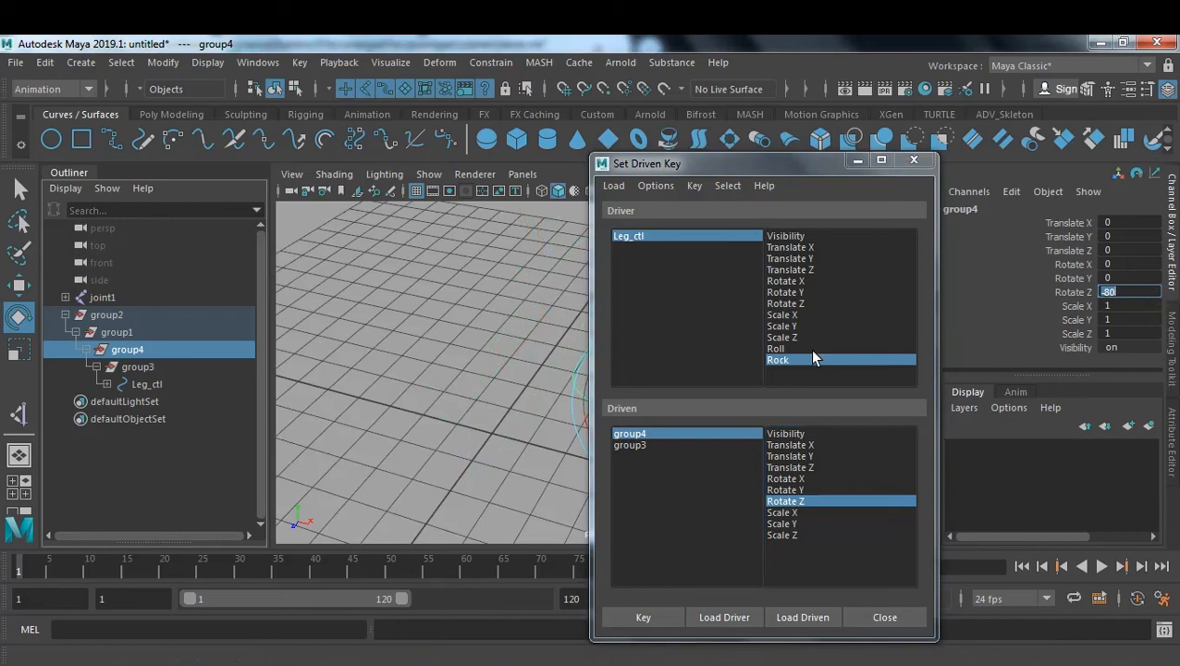
- Recheck the noted Rock values and set Leg_ctl's Rock to 10
click(787, 366)
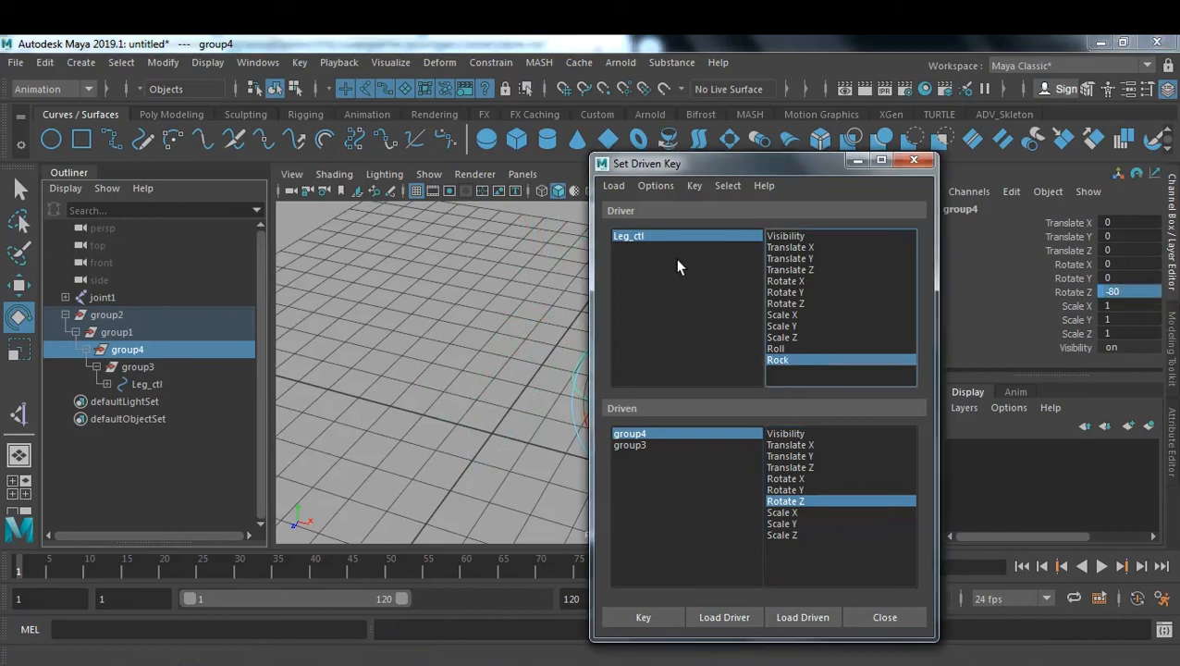
click(633, 239)
scroll(1063, 283, down, 2)
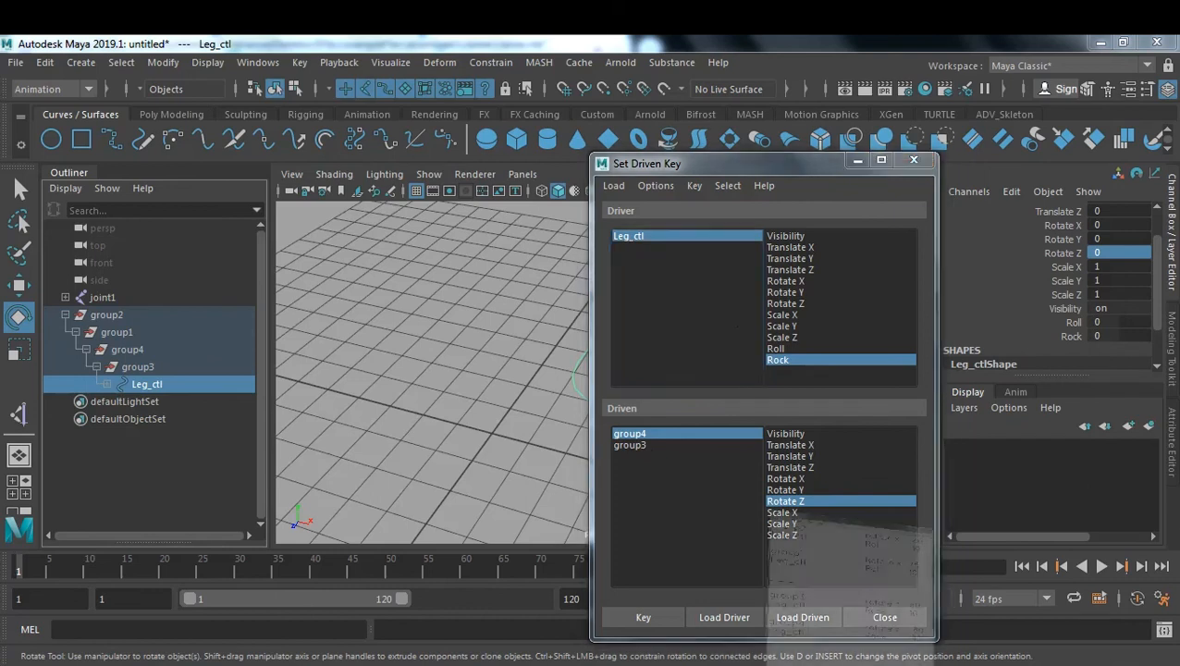
key(alt+Tab)
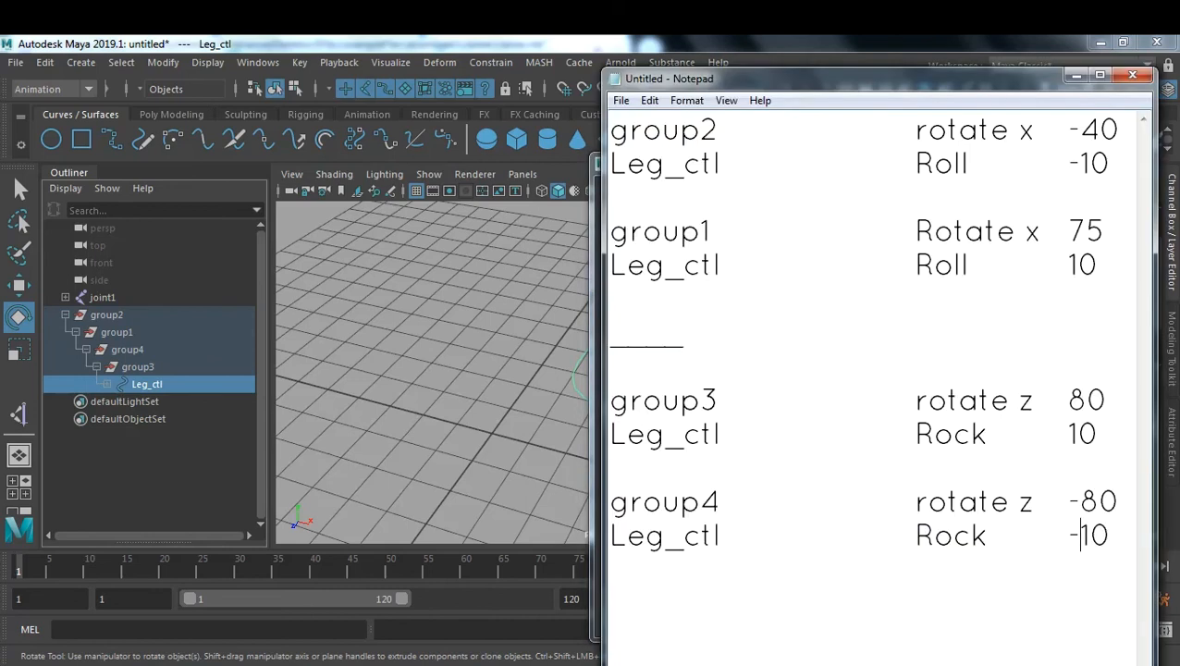
key(alt+Tab)
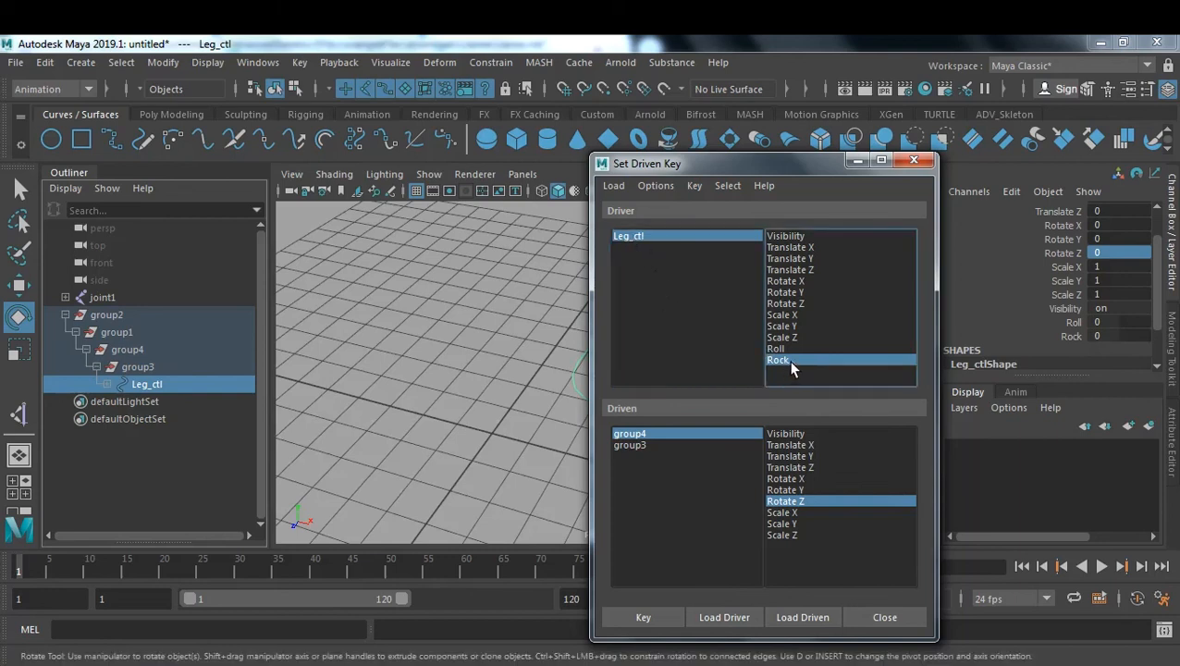
key(alt+Tab)
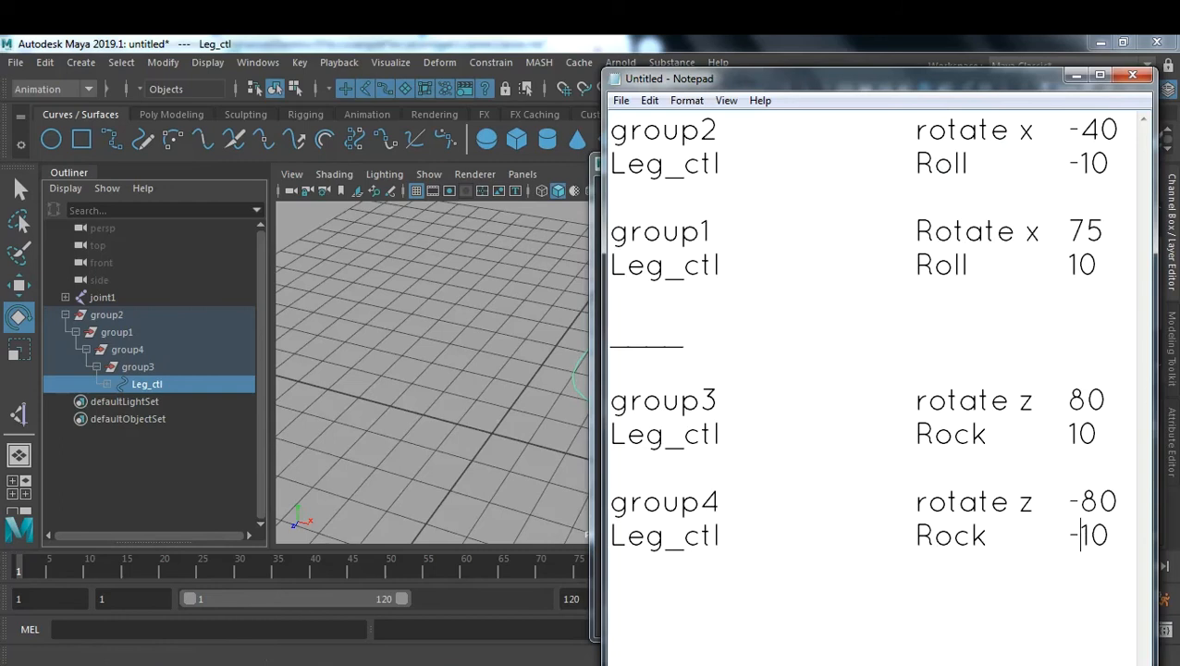
key(alt+Tab)
click(1116, 337)
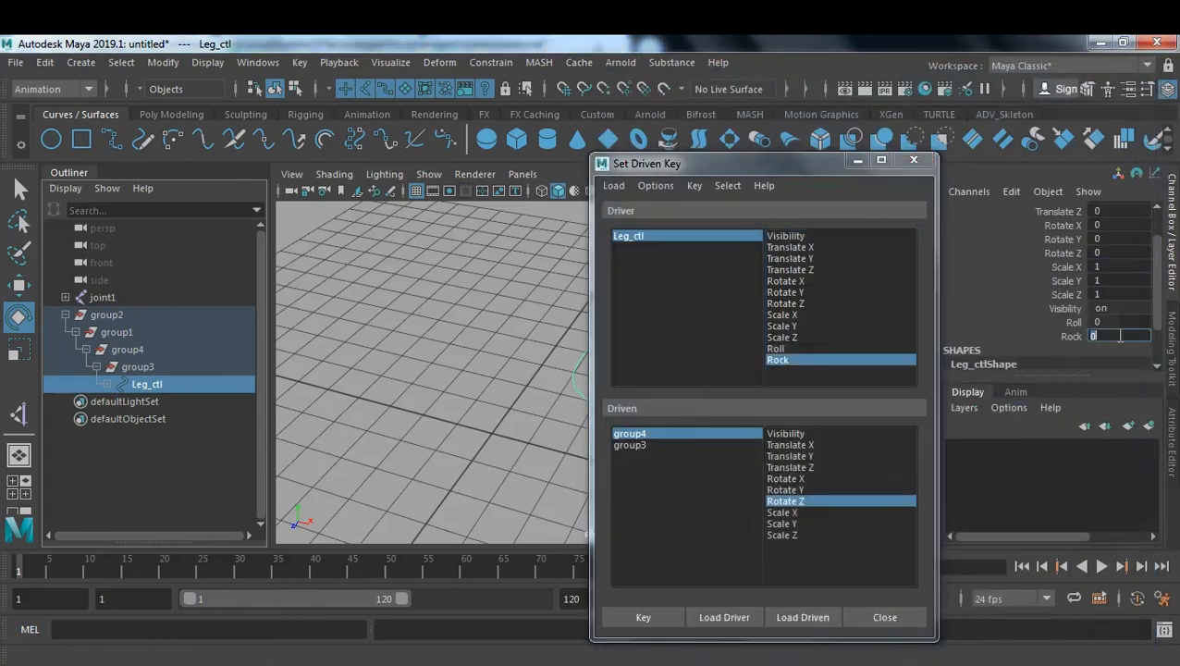
text(10)
key(Return)
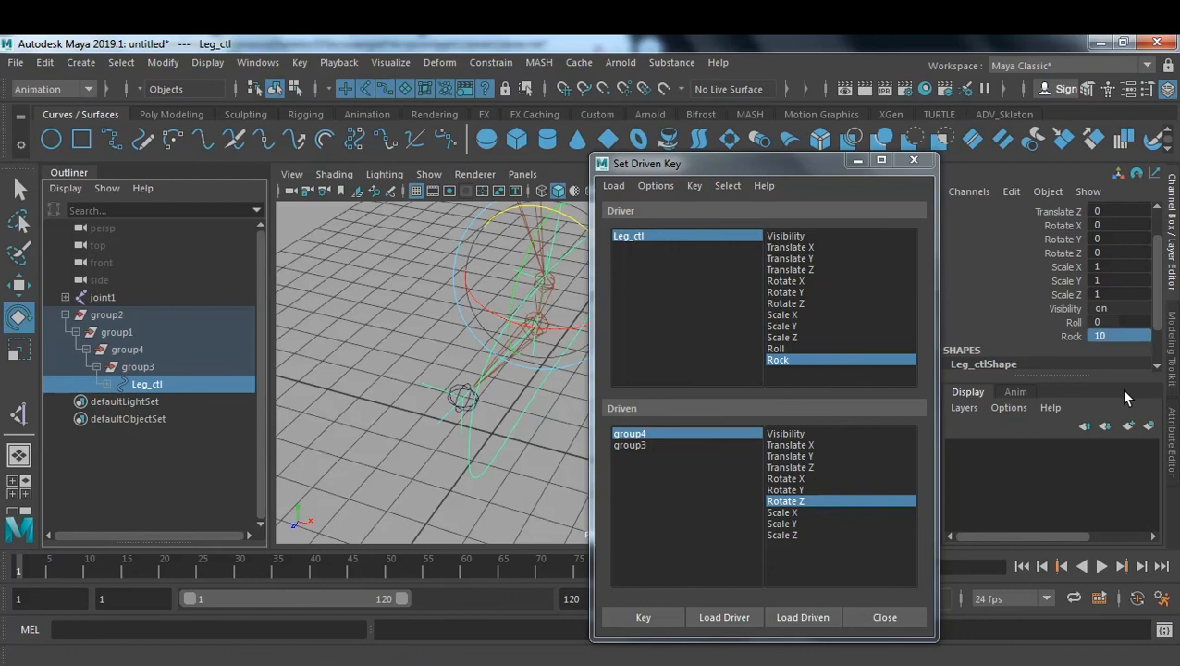
- Set group3's Rotate Z to 80 and key the Rotate Z of group4 and group3 against Leg_ctl's Rock at 10
click(640, 445)
click(807, 499)
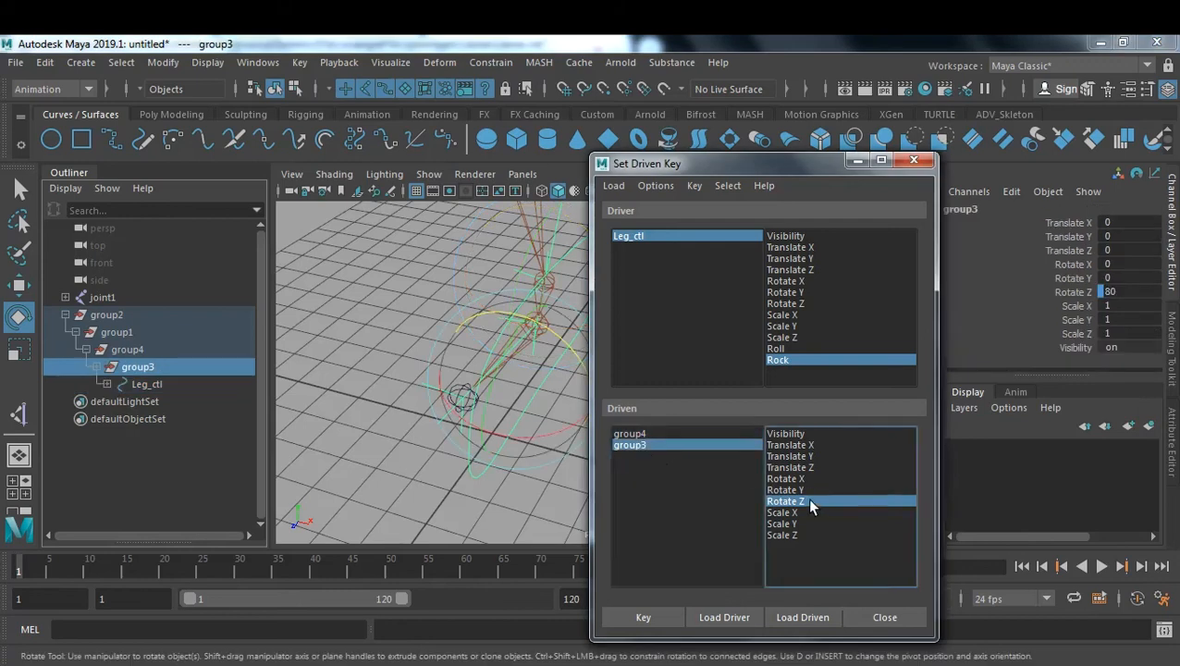
double_click(1130, 292)
text(80)
key(Return)
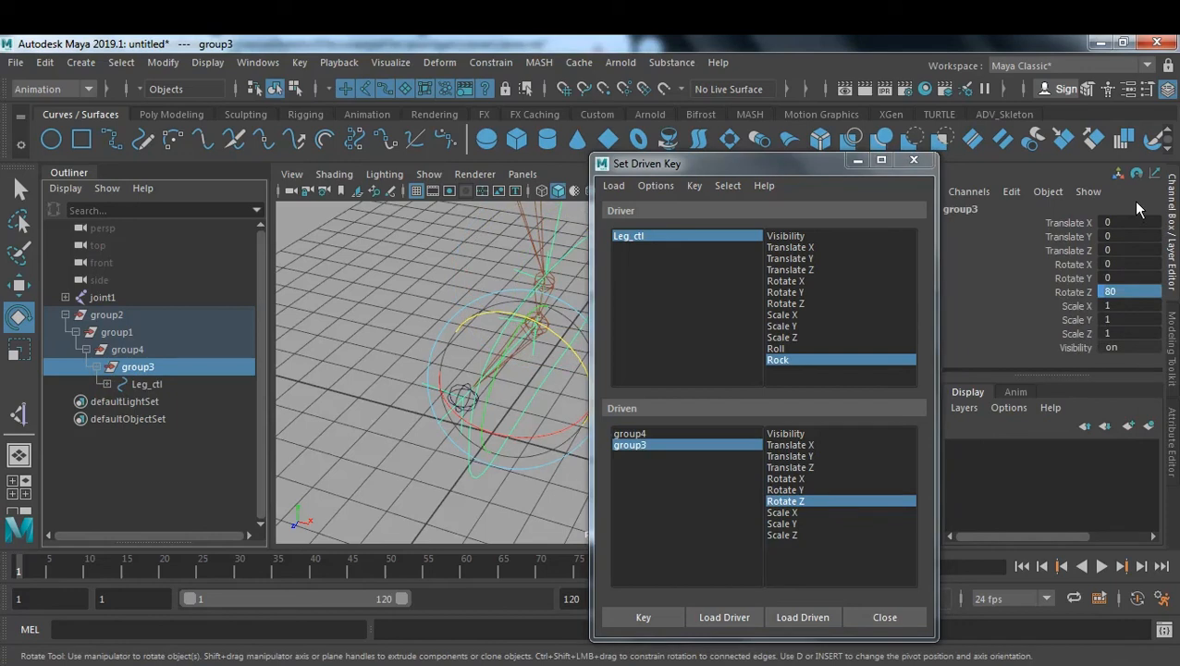
ctrl+click(643, 434)
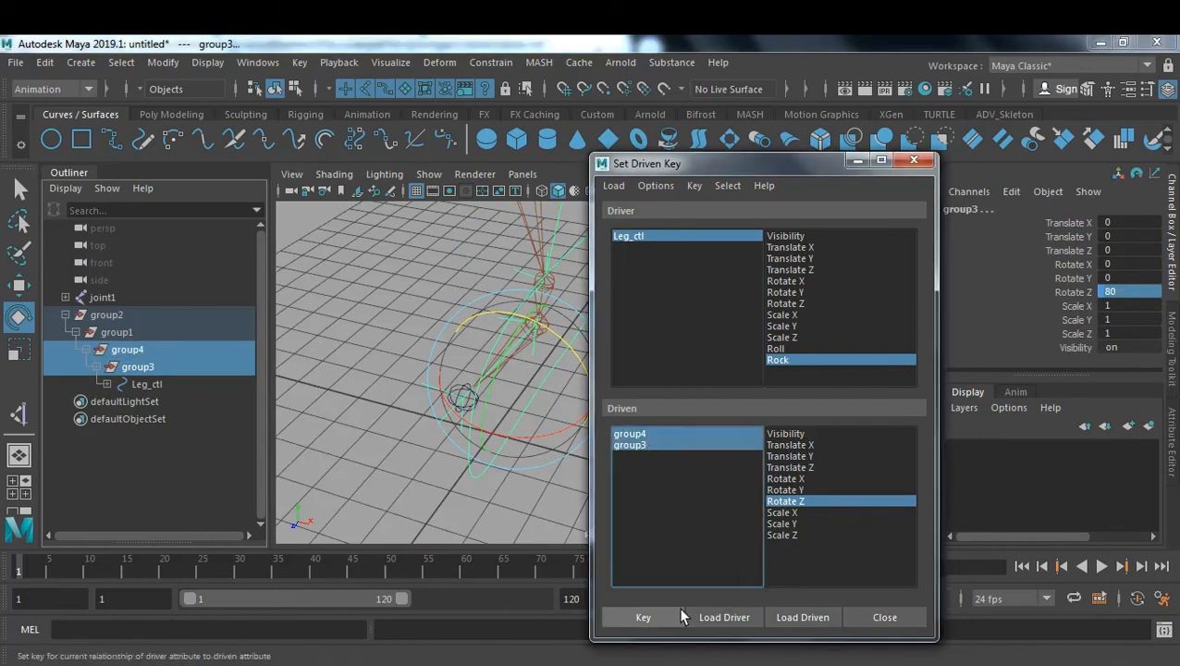
click(644, 618)
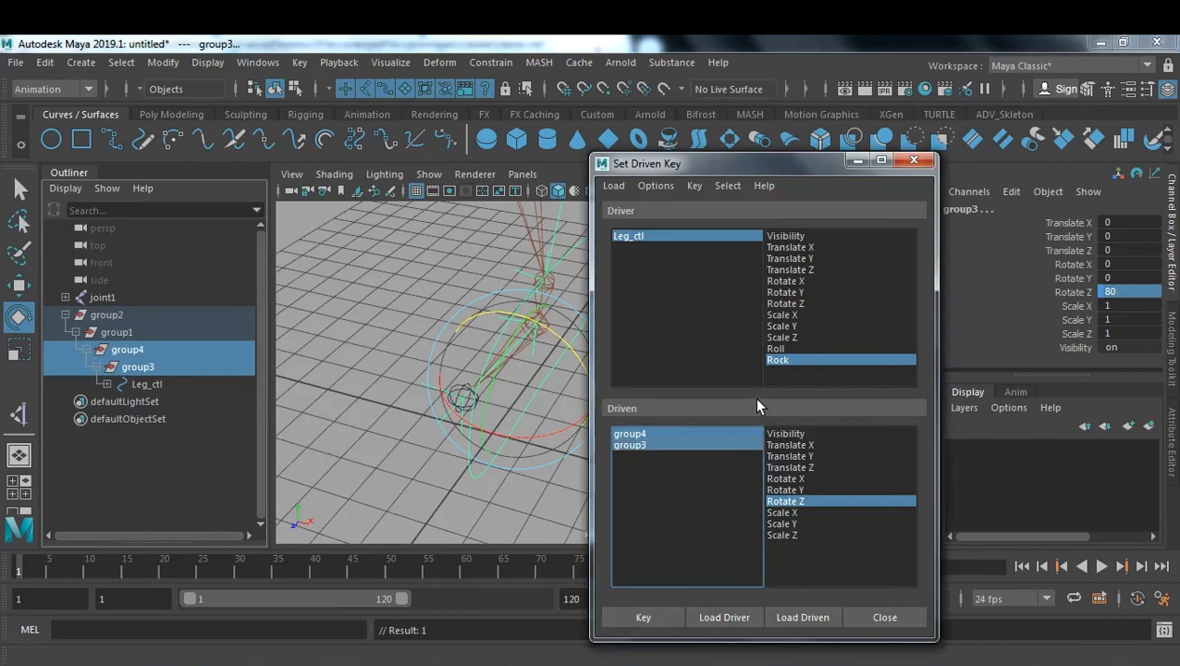
- Select Leg_ctl with Rock as the driver attribute and set its Rock to -10
click(644, 235)
click(787, 359)
scroll(1110, 338, down, 1)
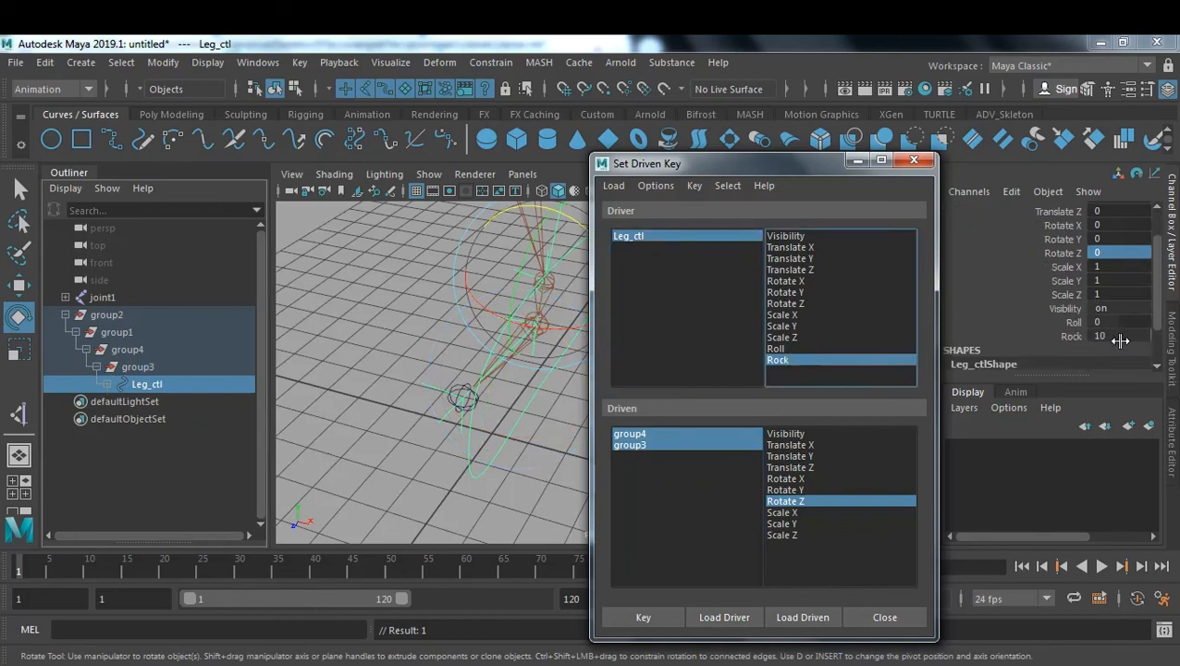
click(1109, 337)
text(-10)
key(Return)
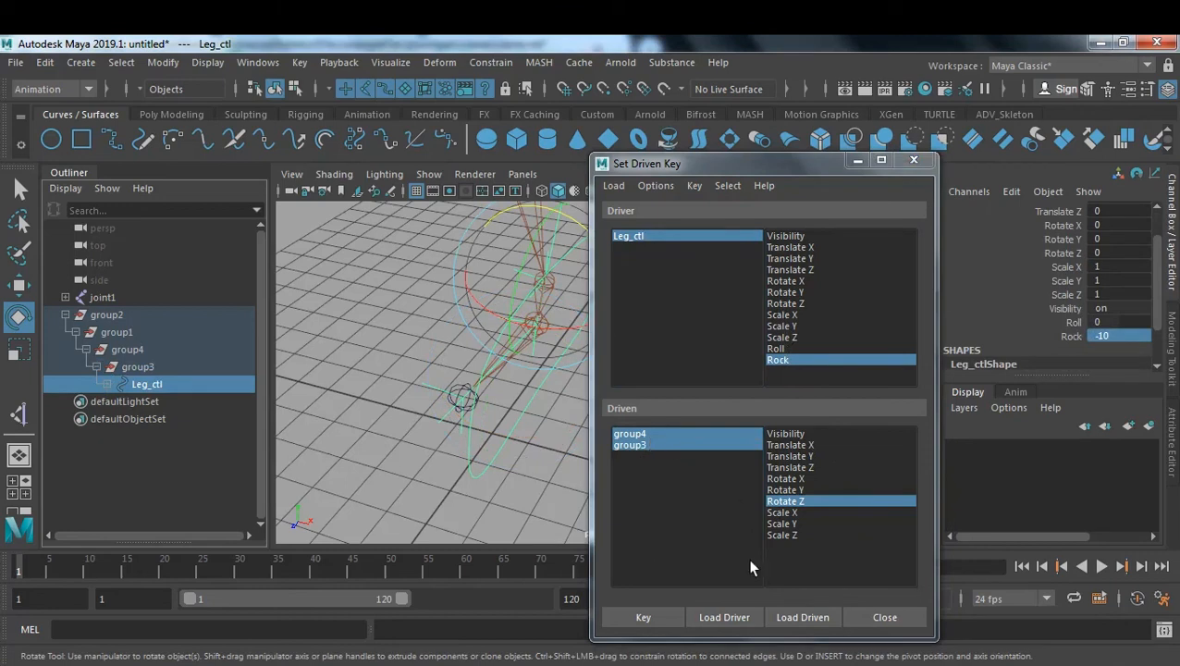
- Select group4 alone as the driven object and set its Rotate Z to -80
click(789, 662)
click(789, 662)
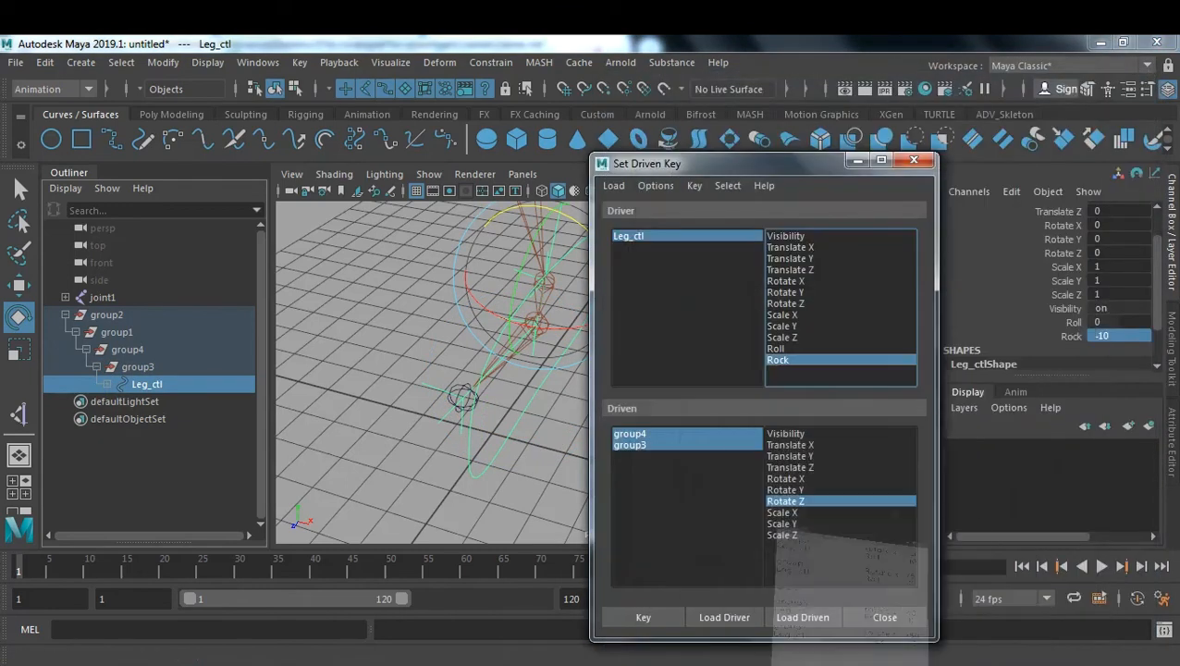
click(633, 434)
click(810, 502)
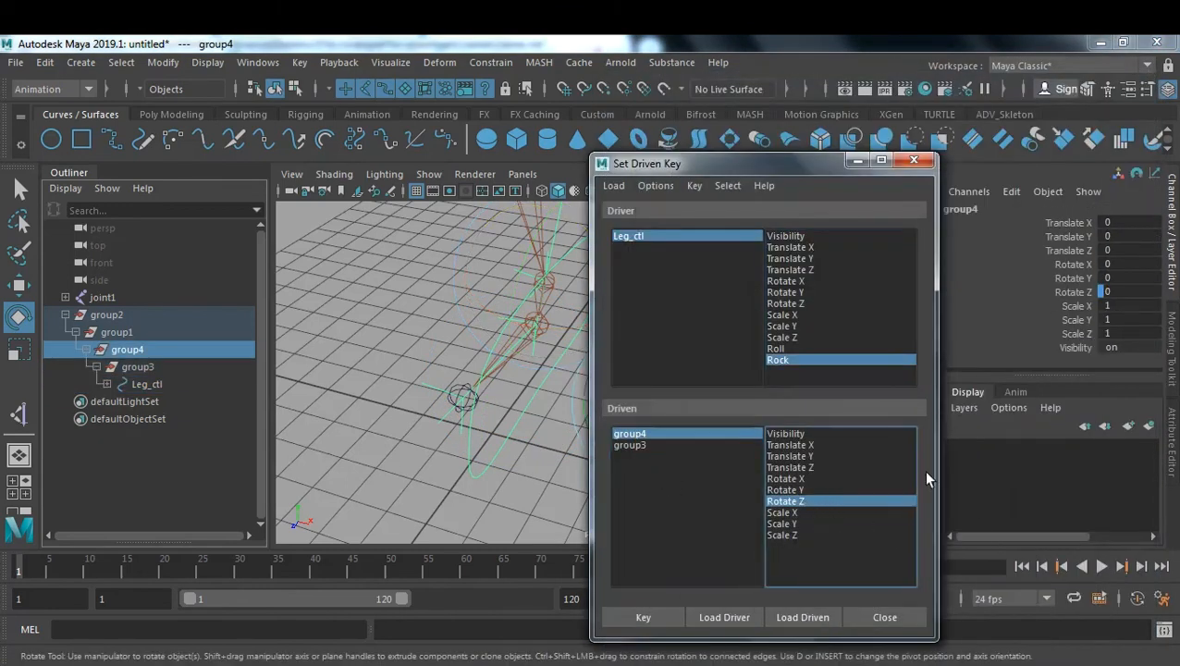
click(1142, 294)
text(-)
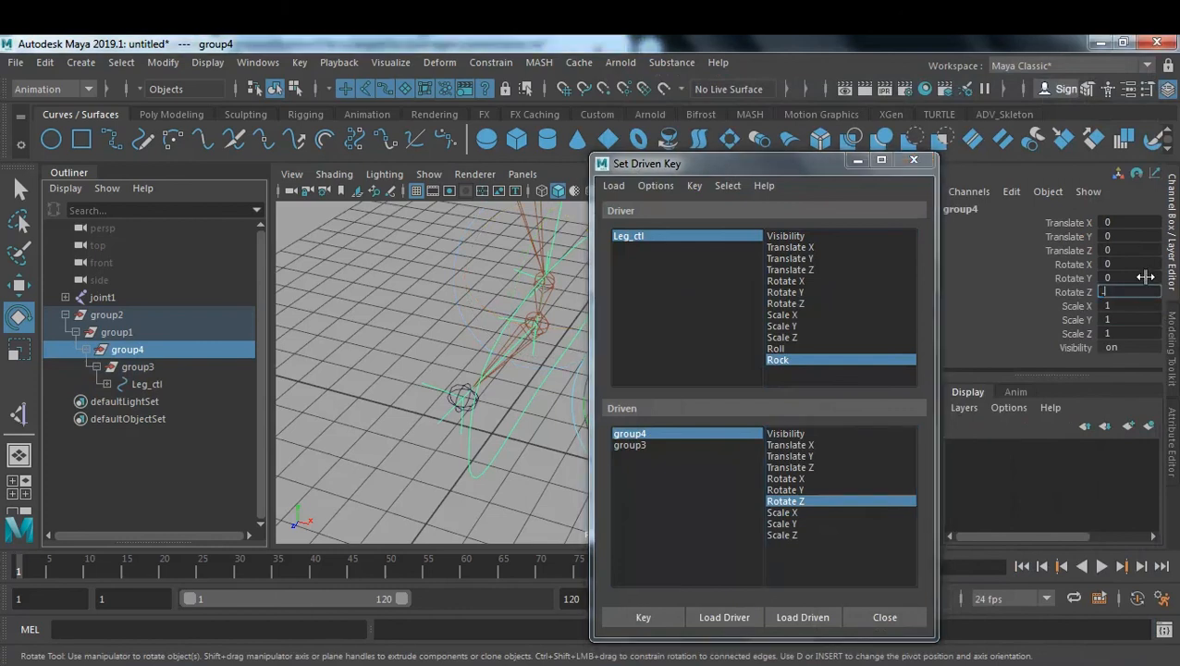
text(80)
key(Return)
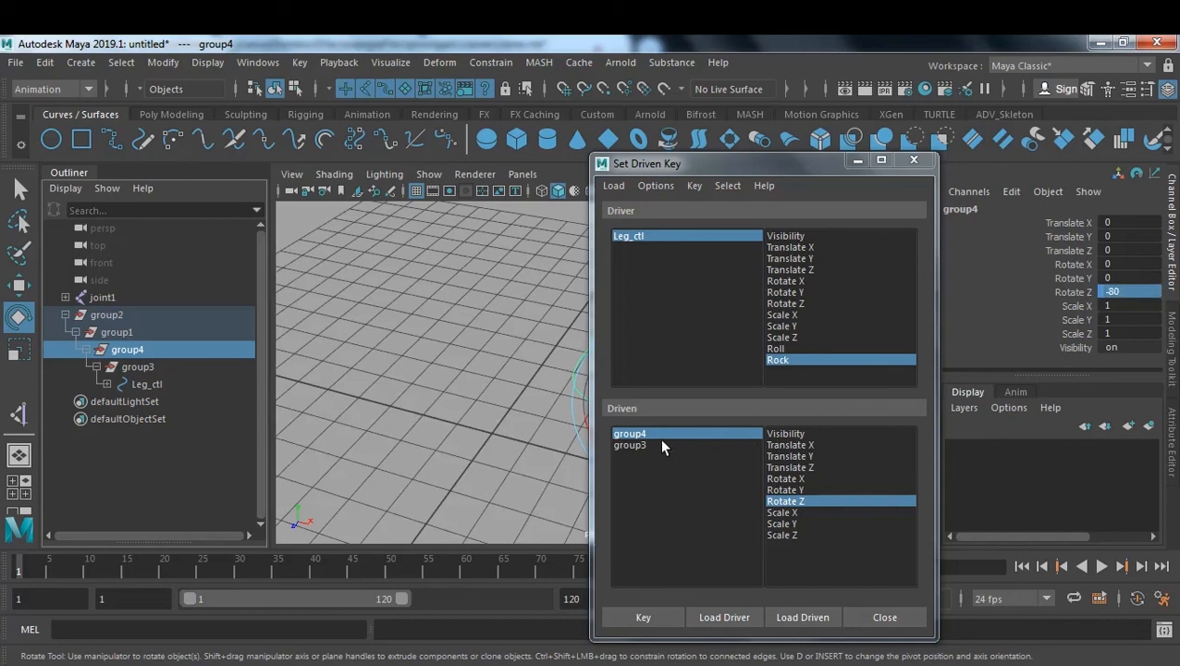
- Add group3 to the driven selection, key both groups' Rotate Z against Leg_ctl's Rock at -10, and close the driven key window
shift+click(638, 444)
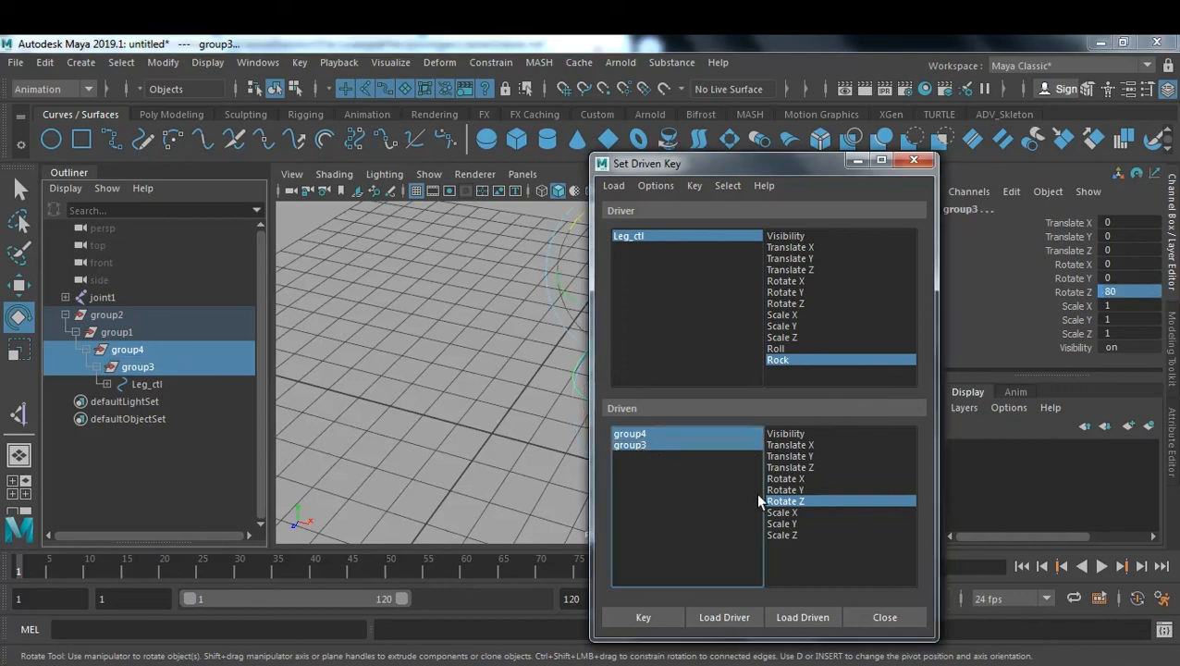
click(785, 502)
click(650, 618)
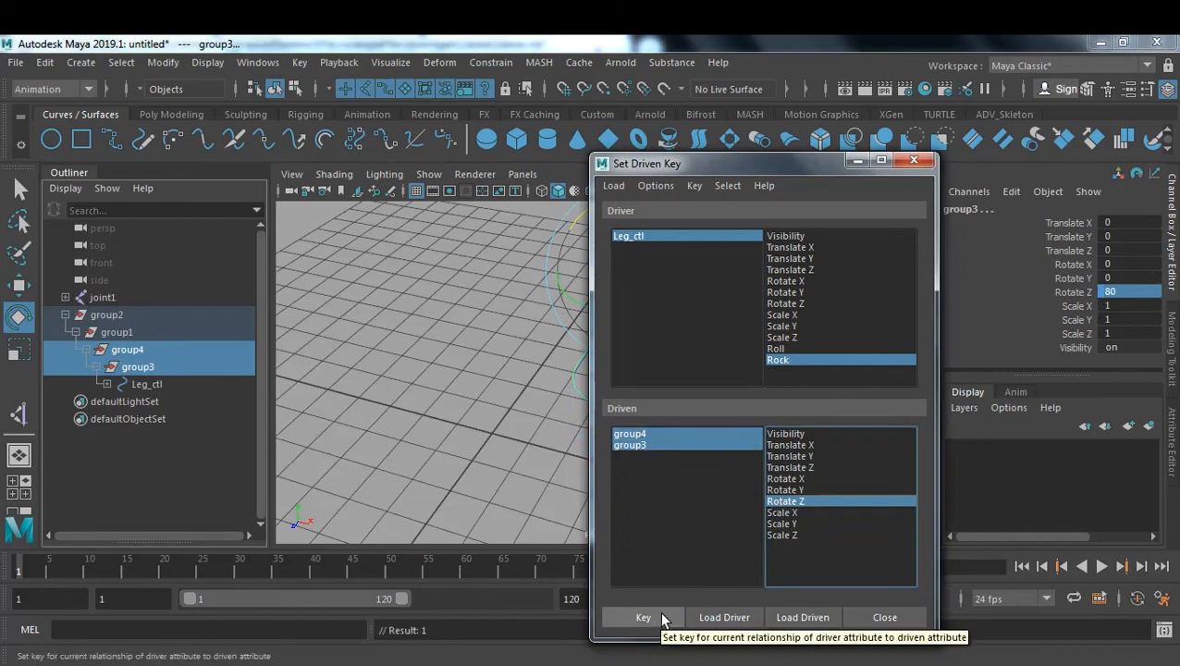
click(885, 617)
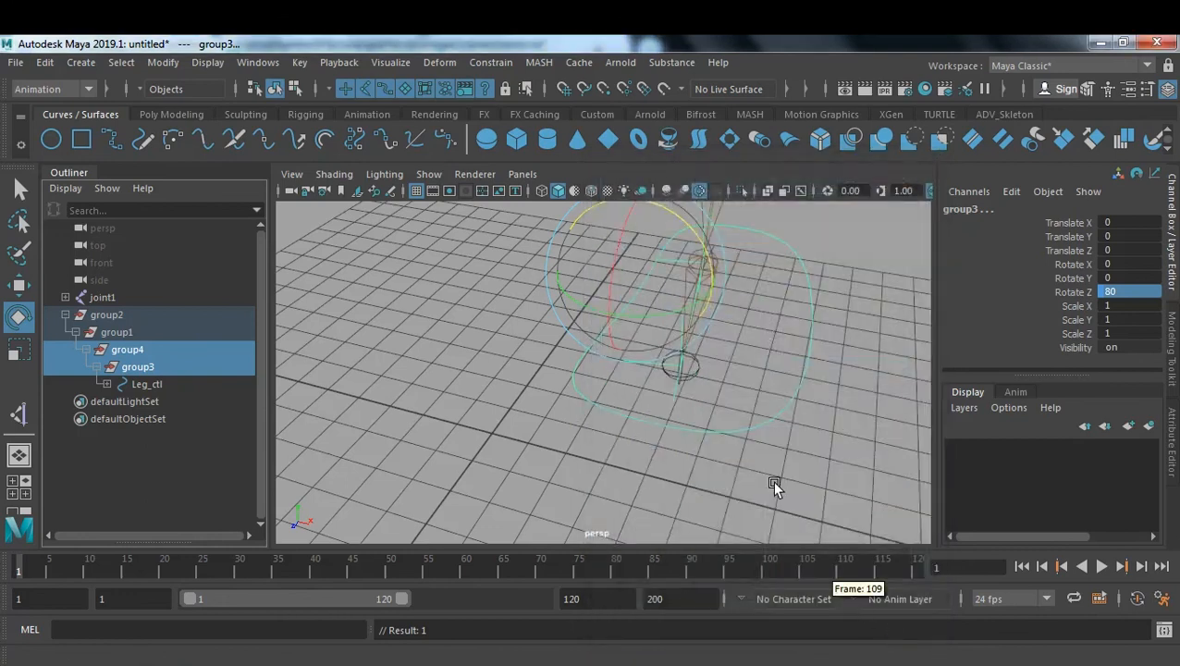
- Select Leg_ctl in the scene hierarchy and reset its Rock to 0
click(145, 384)
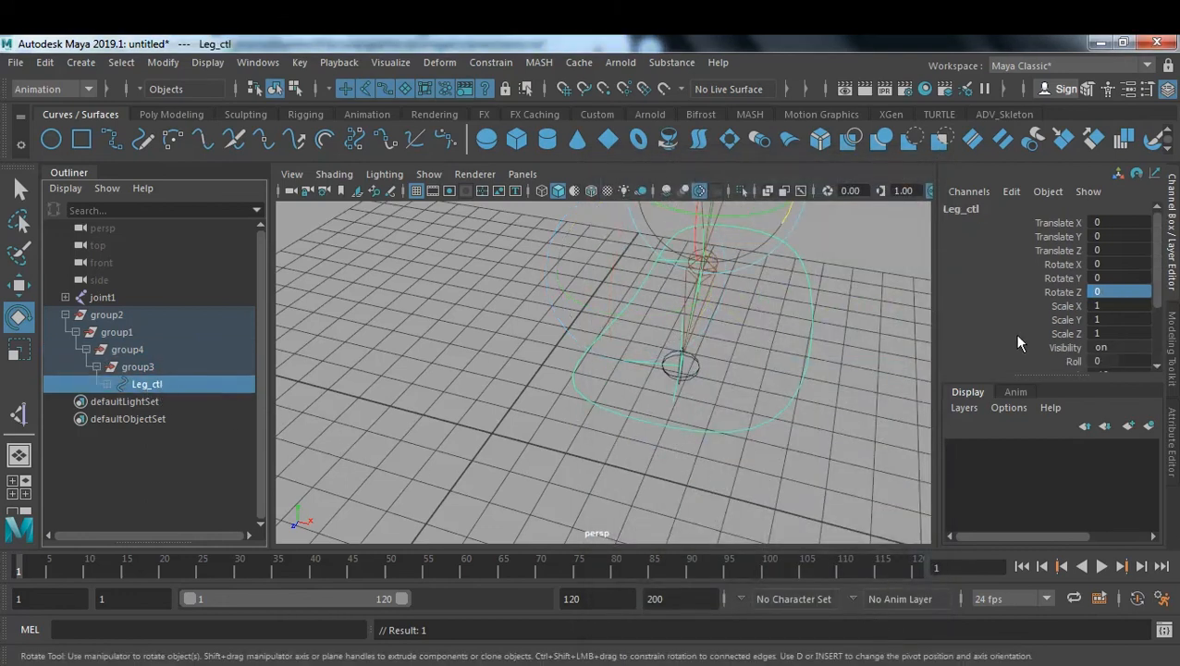
scroll(1036, 331, down, 3)
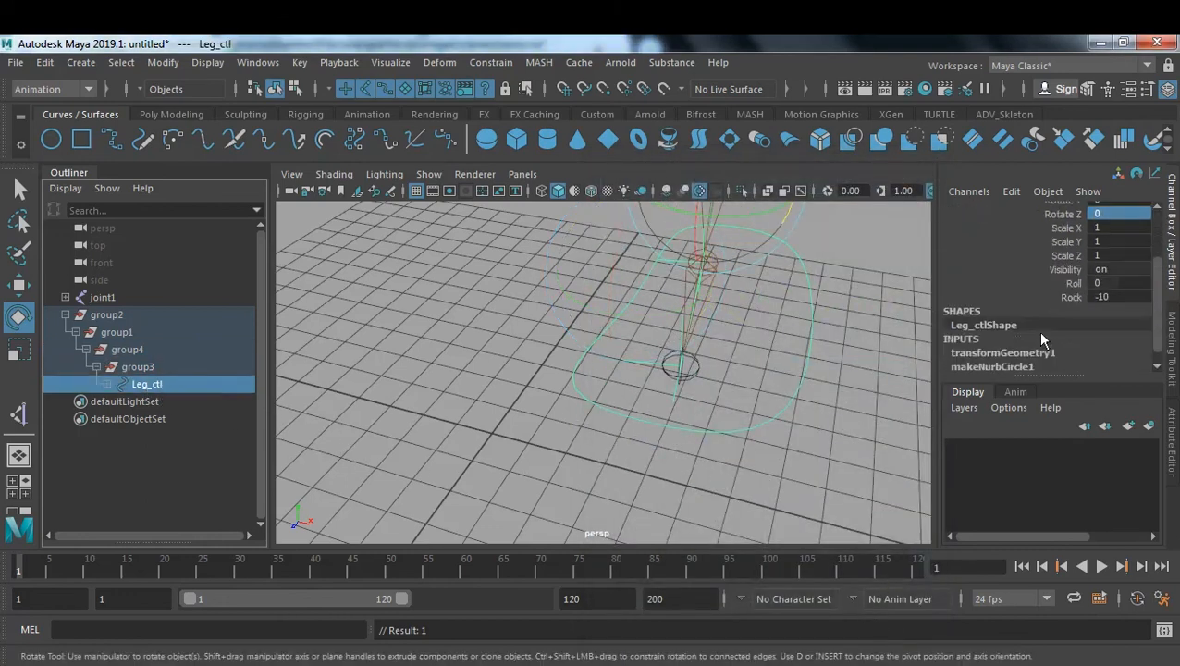
double_click(1126, 298)
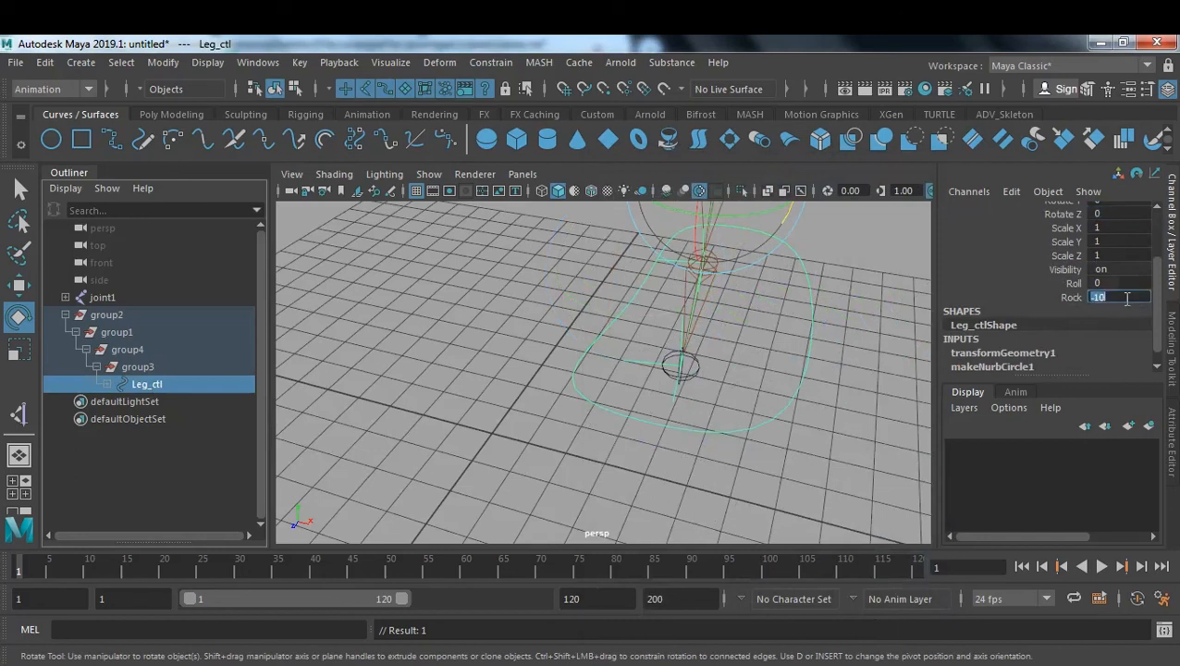
text(0)
key(Return)
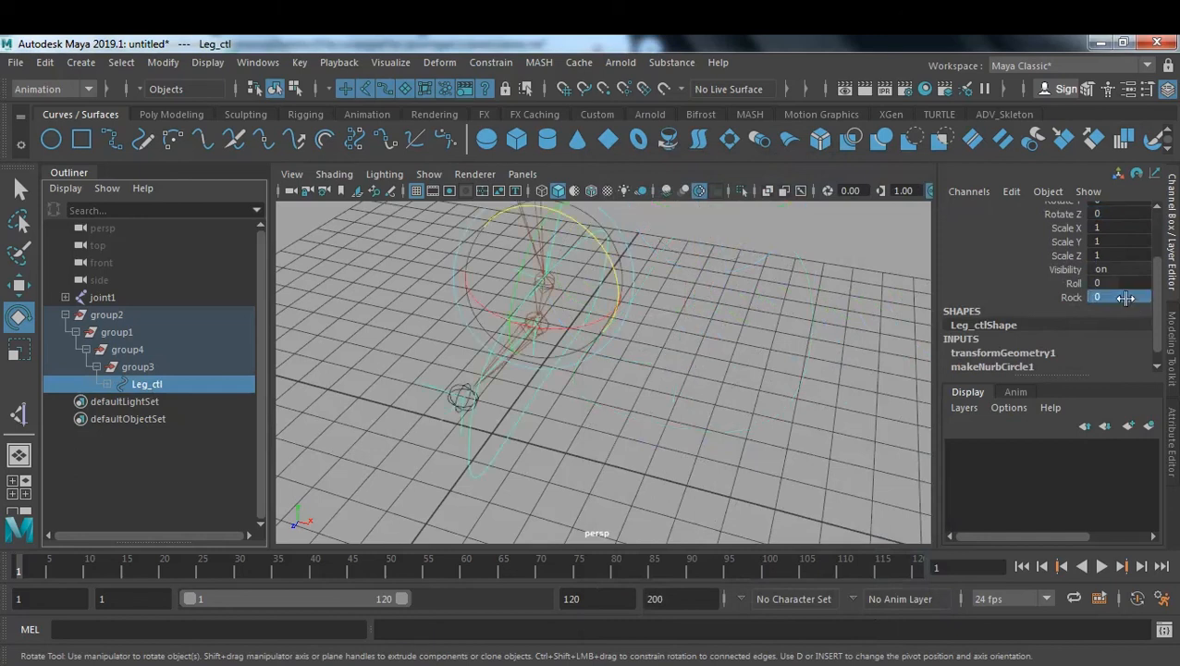
- Test the foot's side-to-side motion by sliding Leg_ctl's Rock up to 10 and down to -10
click(1069, 297)
middle_drag(667, 422, 701, 448)
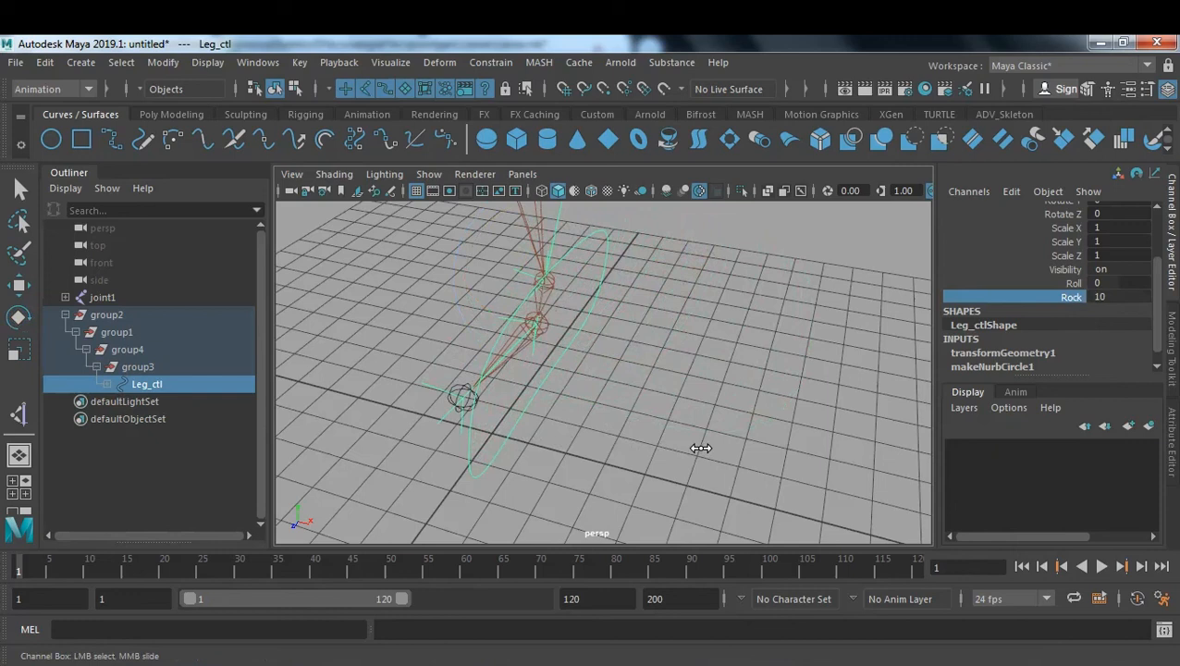
middle_drag(701, 448, 472, 432)
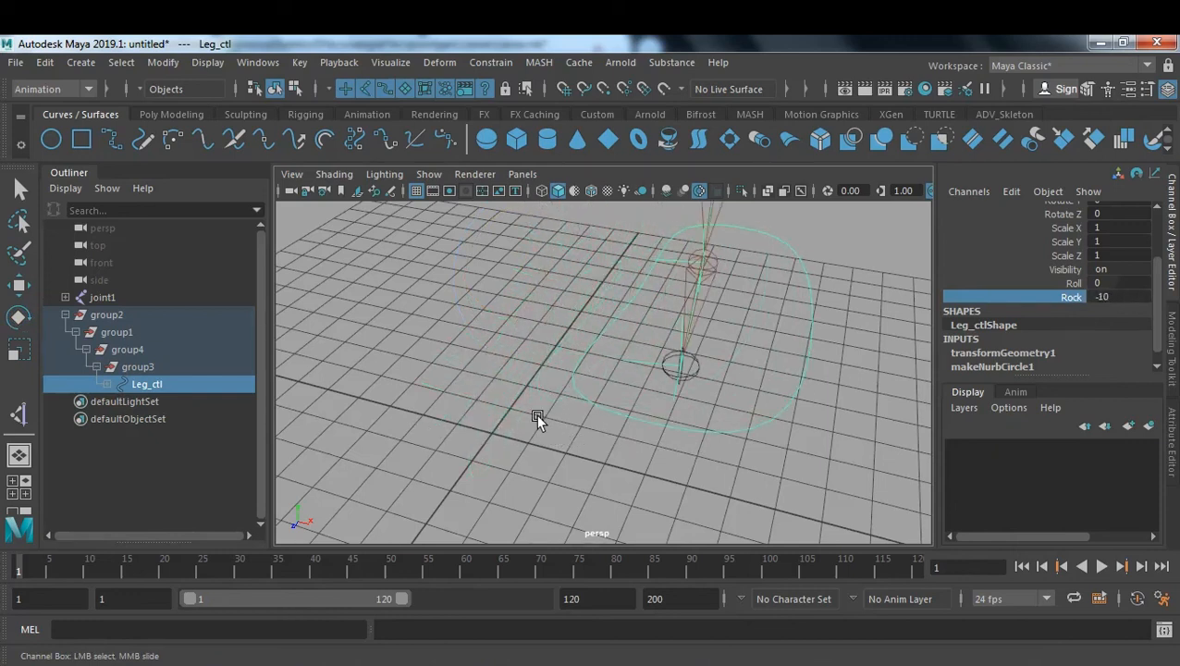
- Reset Leg_ctl's Rock to 0 to return the foot to its neutral pose
double_click(1130, 296)
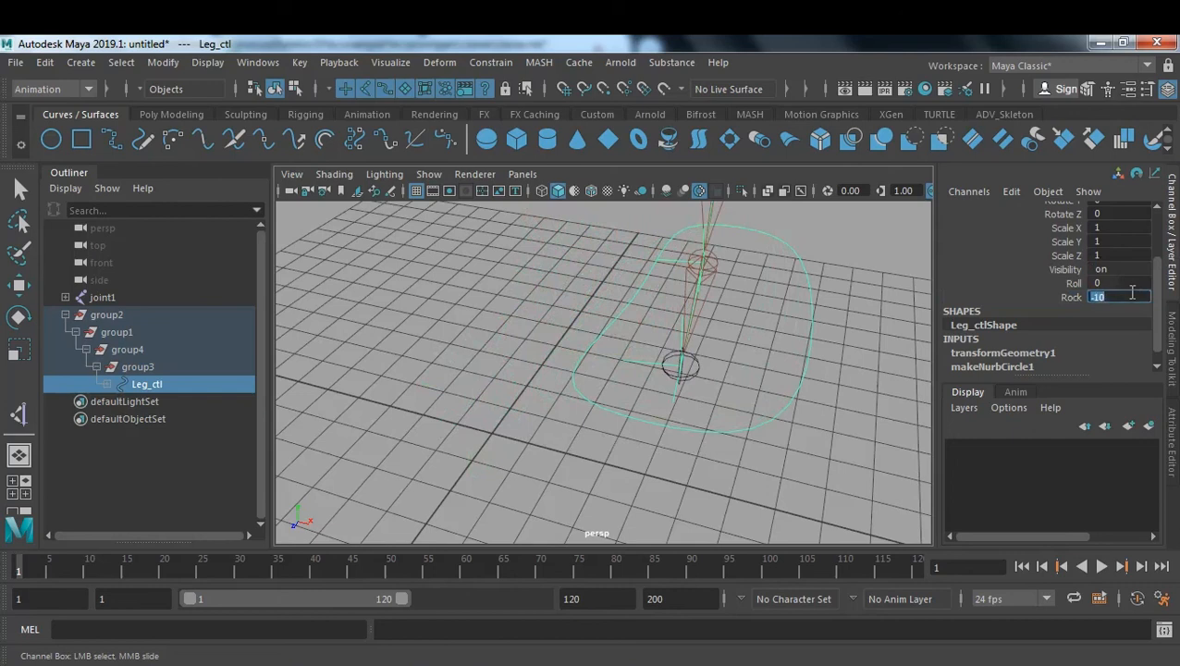
text(0)
key(Return)
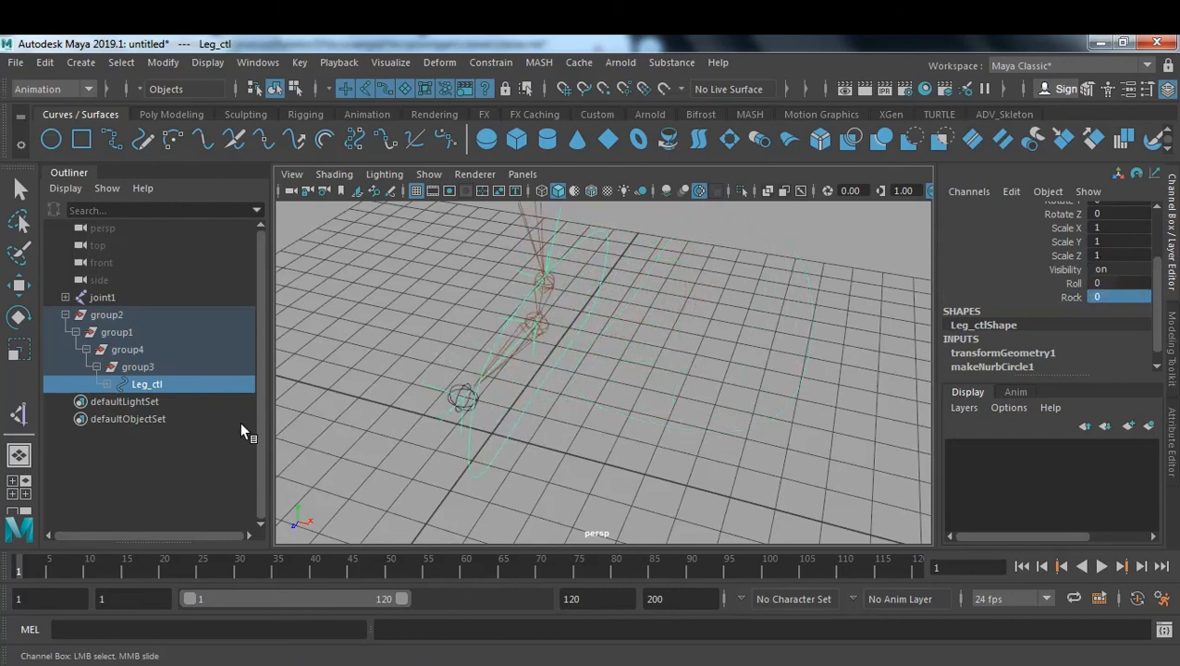
- Open the Set Driven Key options and load Leg_ctl as the driver
click(301, 63)
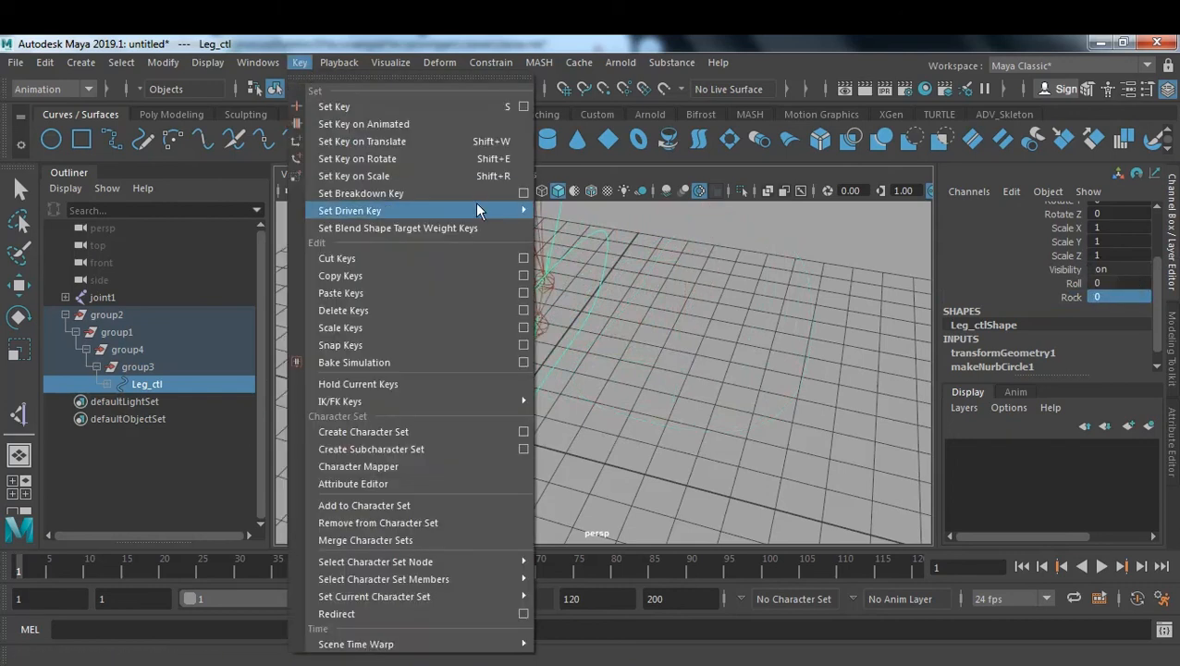
mouse_move(500, 214)
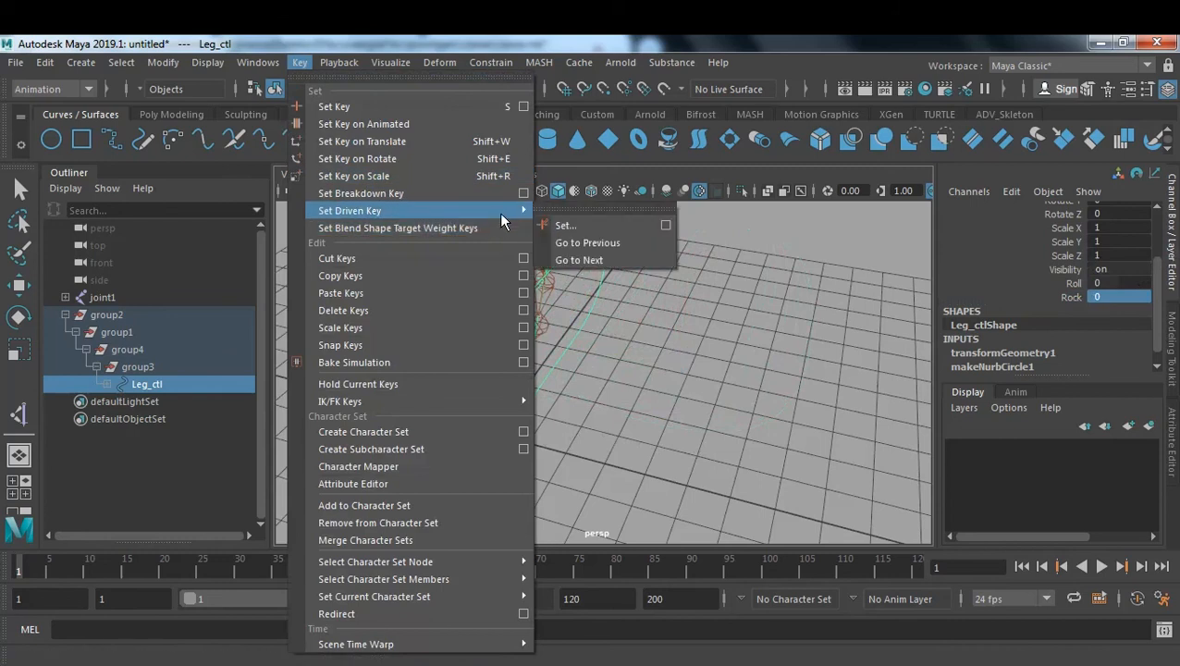
click(662, 227)
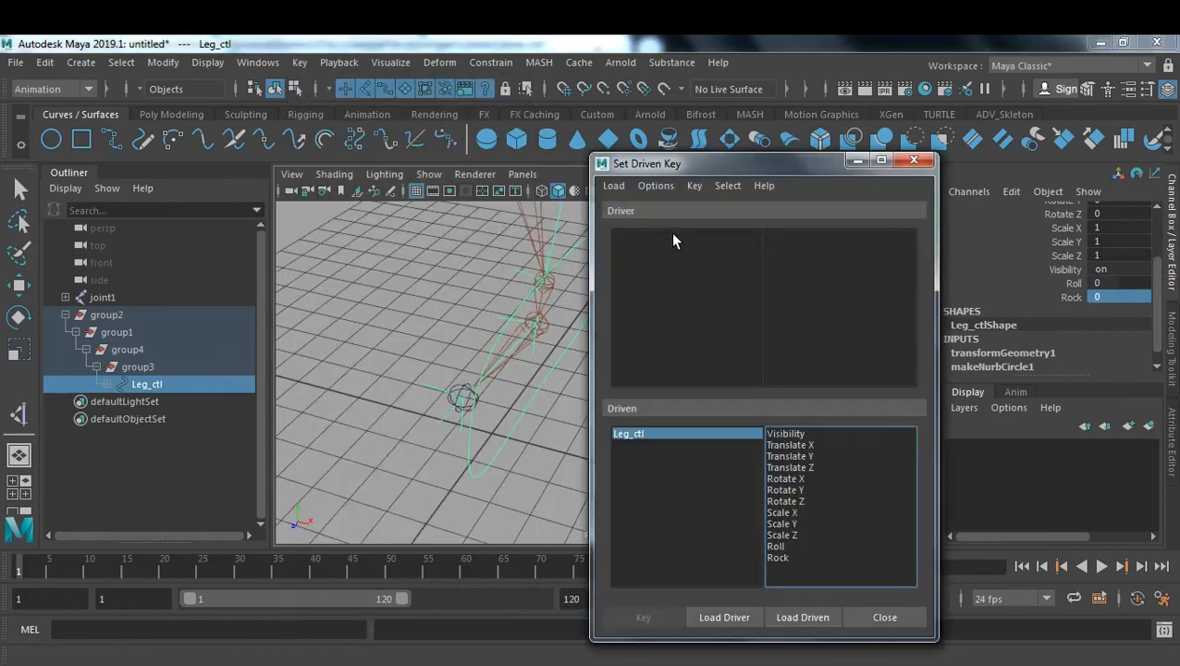
click(614, 185)
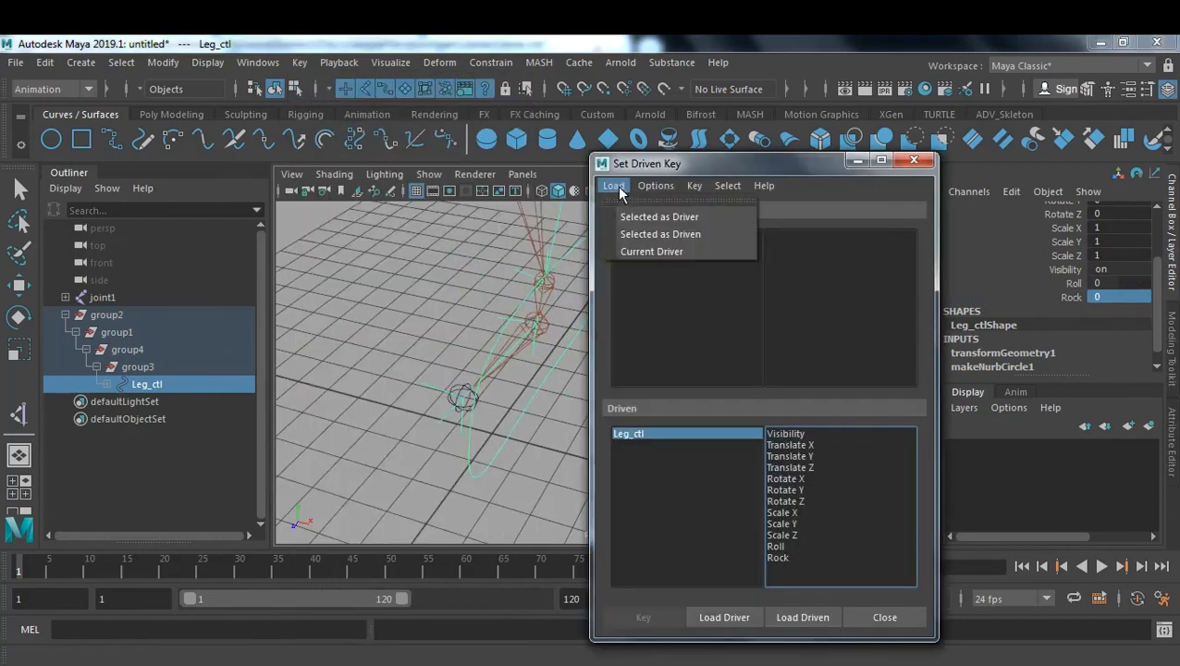
mouse_move(774, 175)
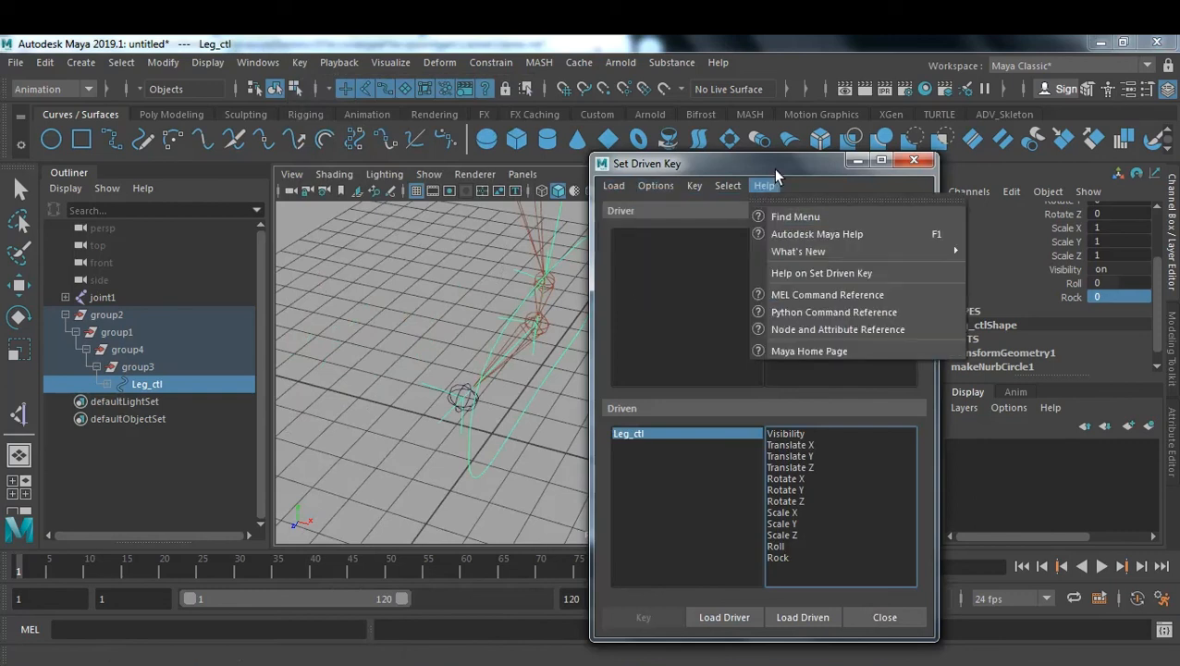
click(689, 346)
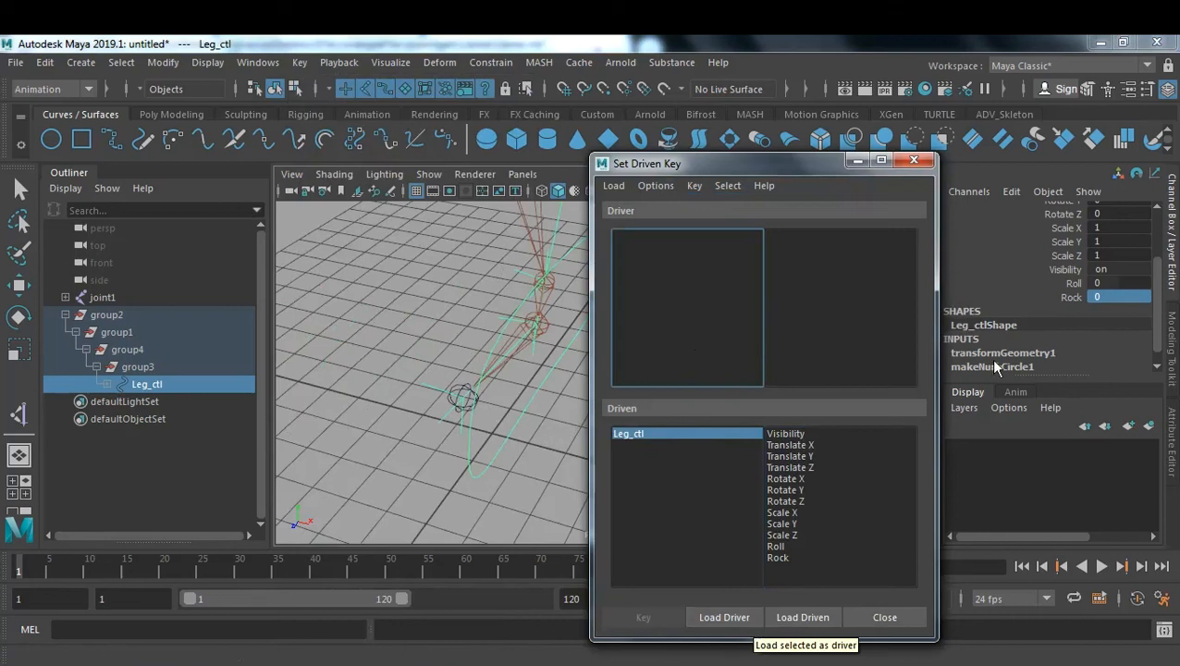
click(747, 622)
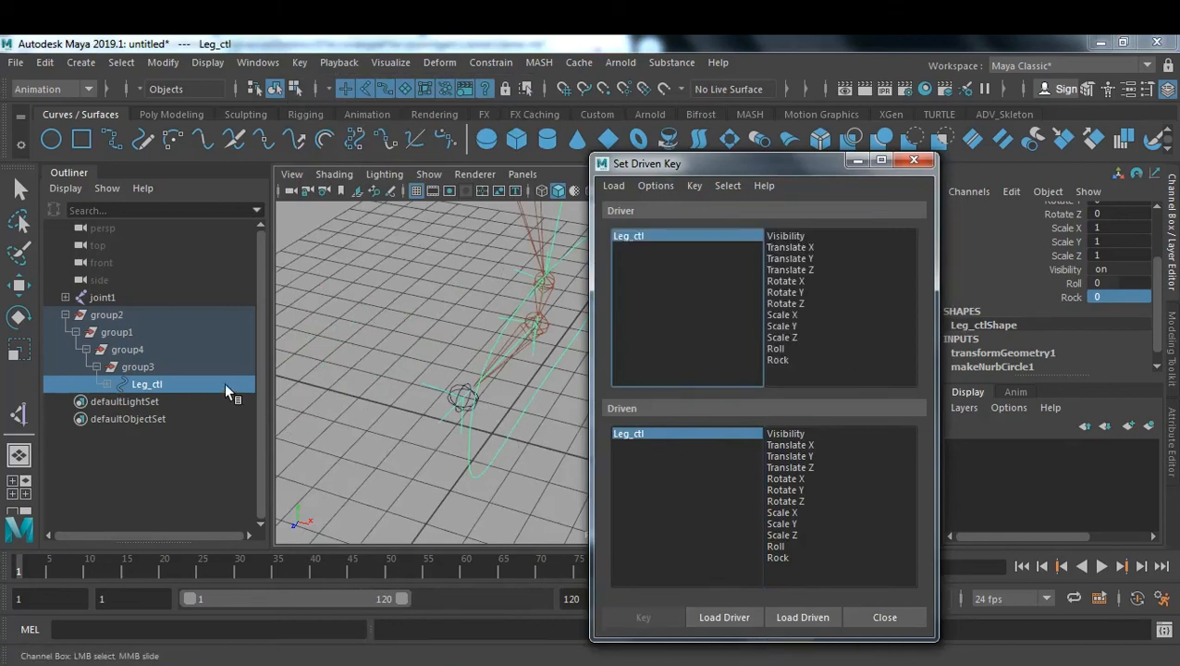
- Select group4 and group3 together in the scene hierarchy and set their Rotate Z to 0
drag(127, 352, 128, 367)
double_click(1136, 293)
text(0)
key(Return)
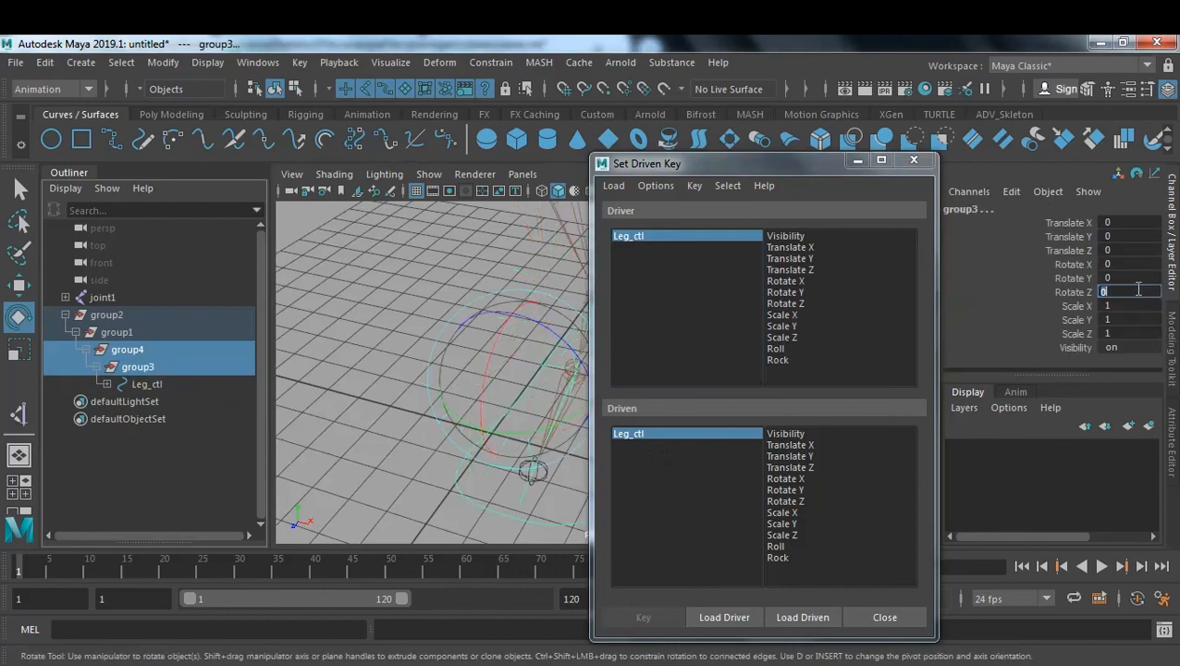
- Choose Rock as Leg_ctl's driver attribute and load group4 and group3 as the driven objects
drag(799, 169, 889, 163)
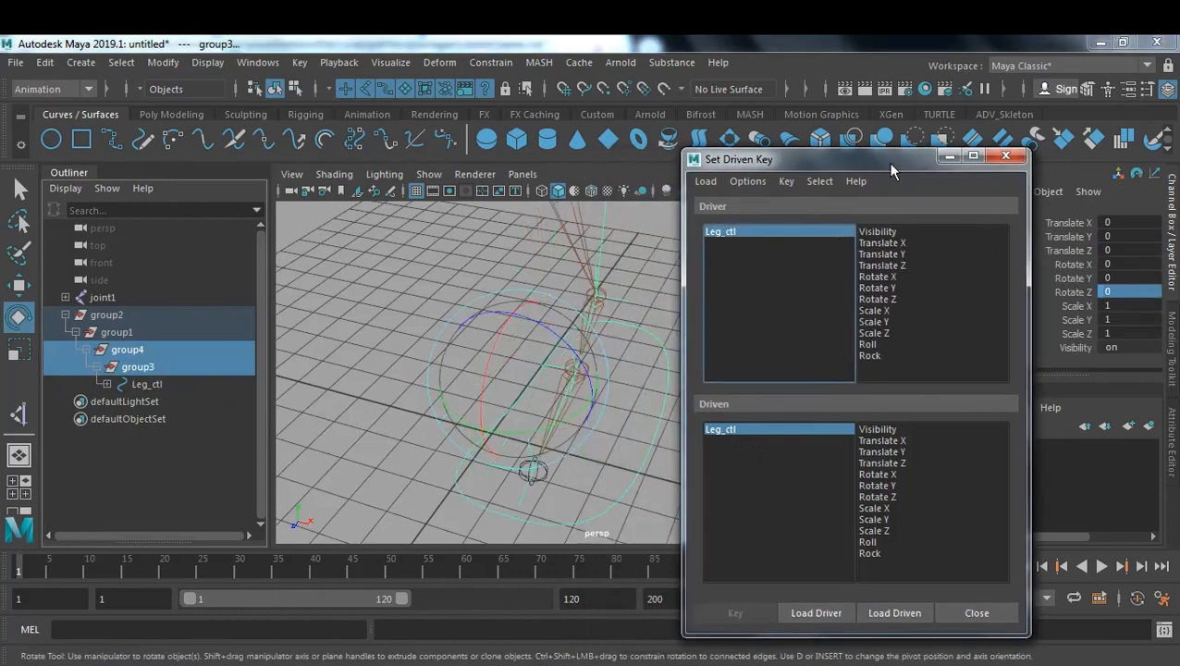
click(883, 355)
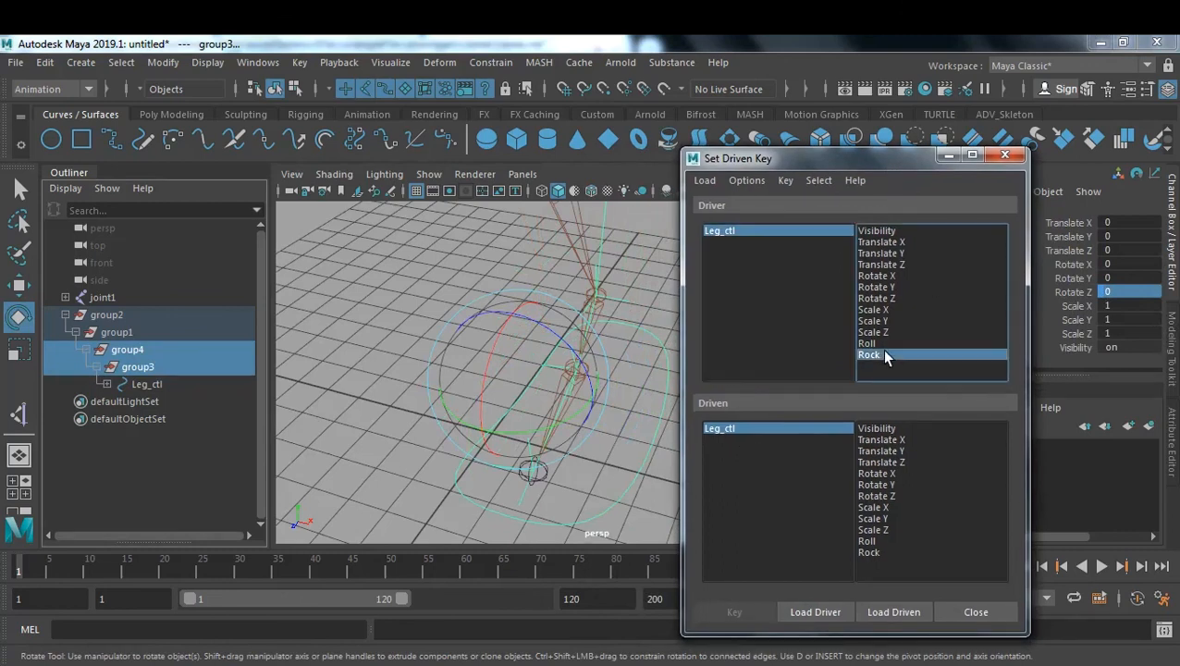
click(123, 349)
shift+click(138, 363)
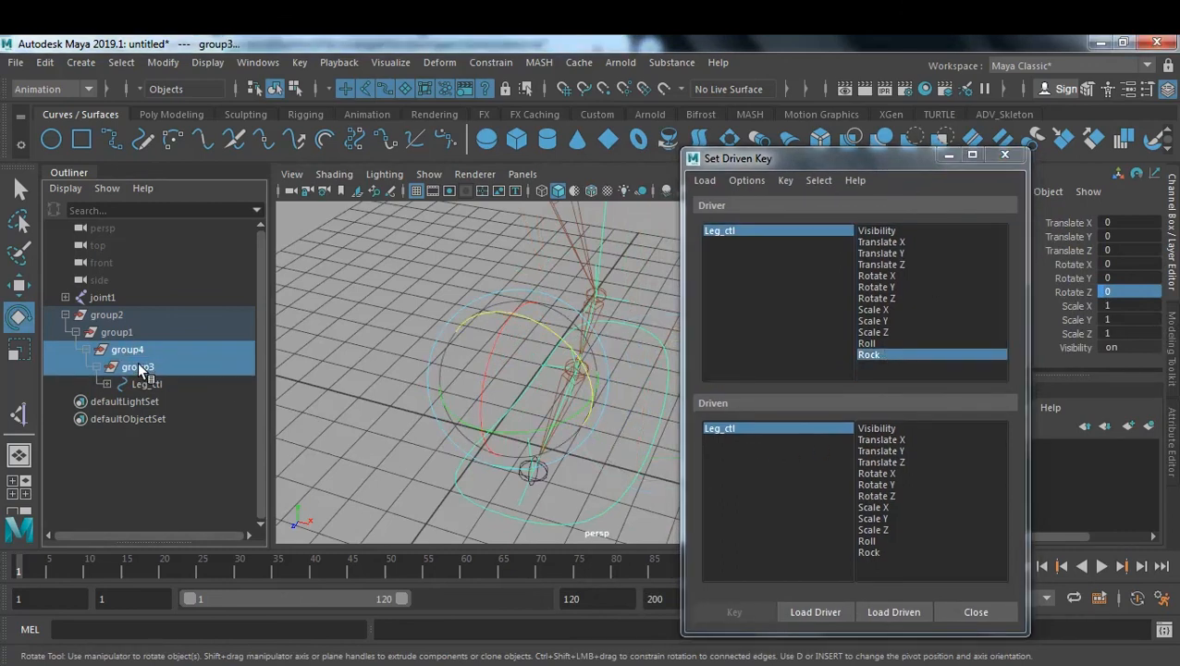
click(892, 612)
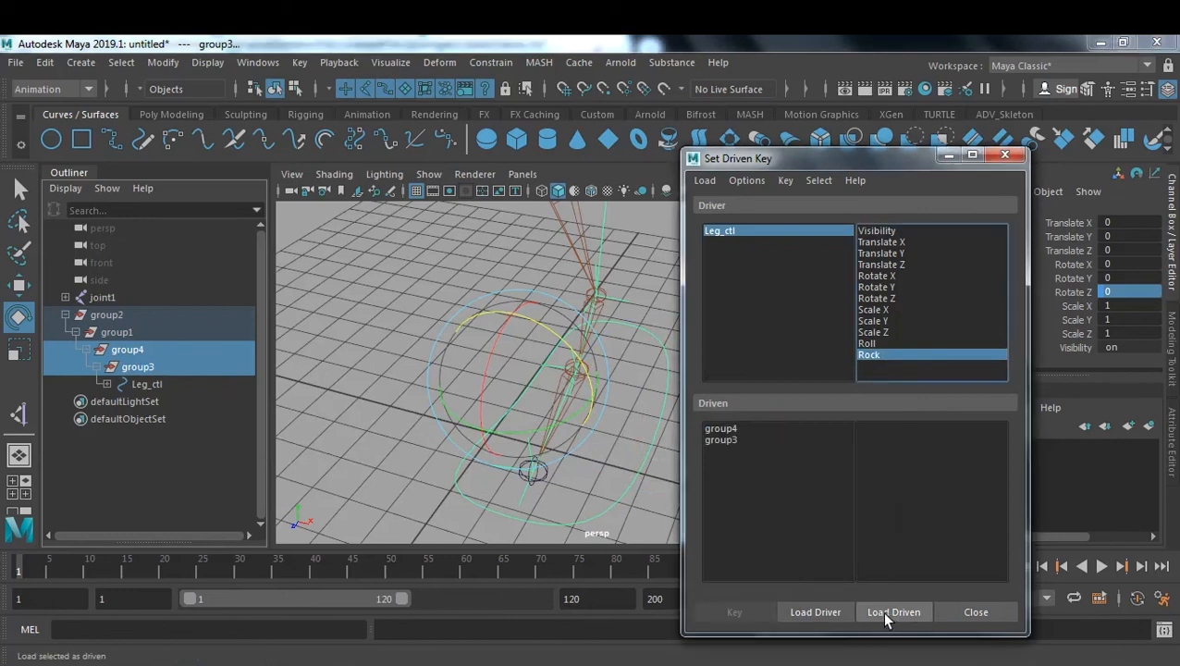
- Key the Rotate Z of group4 and group3 against Leg_ctl's Rock at 0
click(732, 233)
click(870, 354)
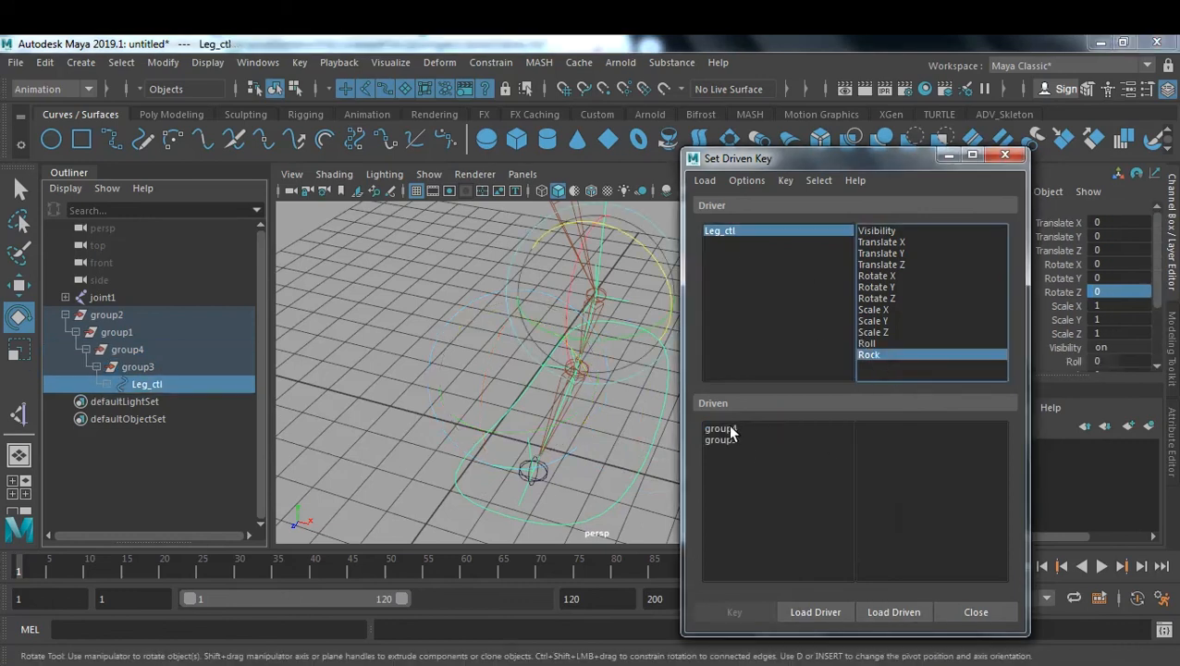
drag(732, 430, 730, 440)
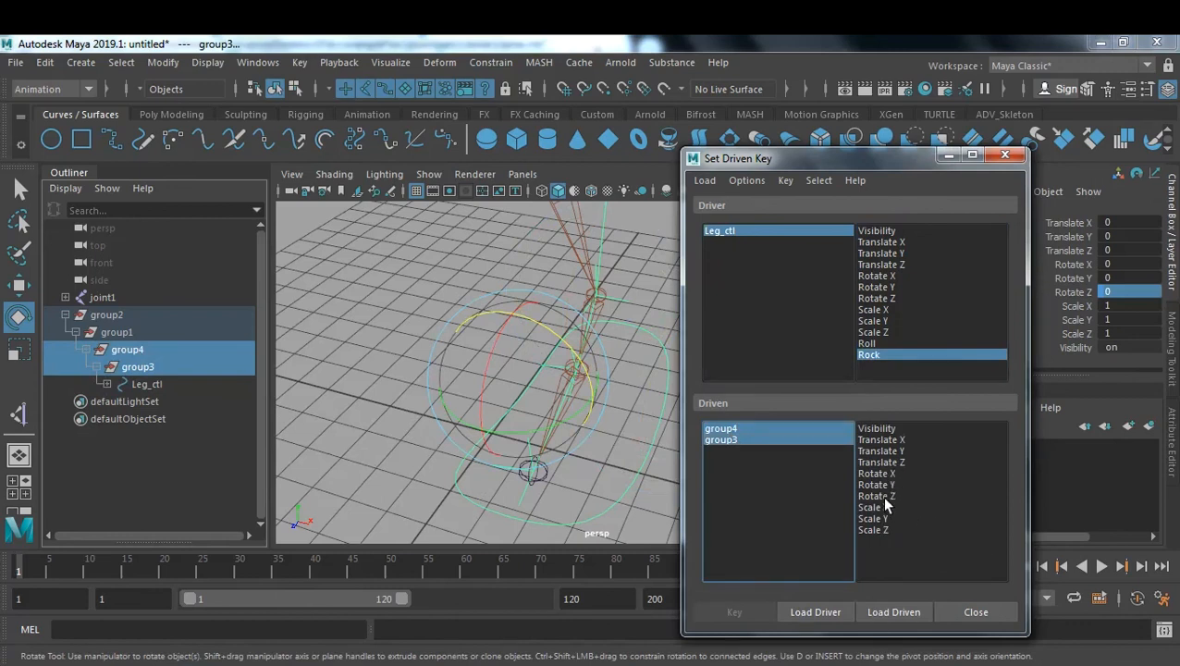
click(881, 496)
click(737, 614)
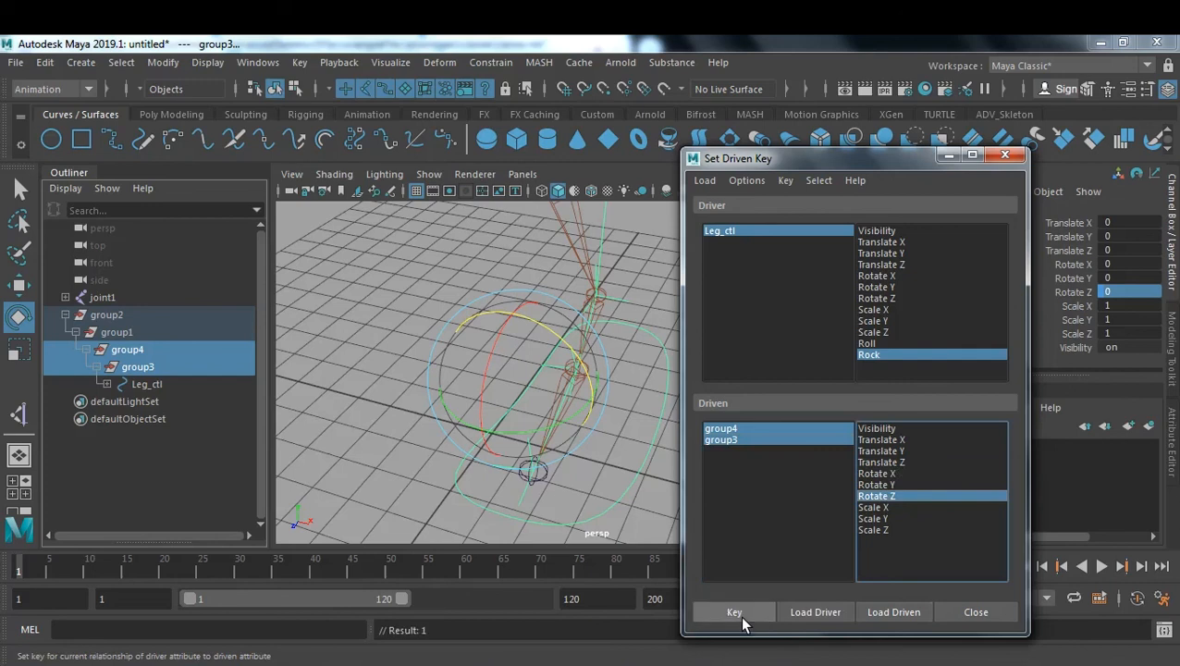
- Test the foot's motion by sliding Leg_ctl's Rock down to -10, and reset Rock to 0
drag(899, 169, 837, 509)
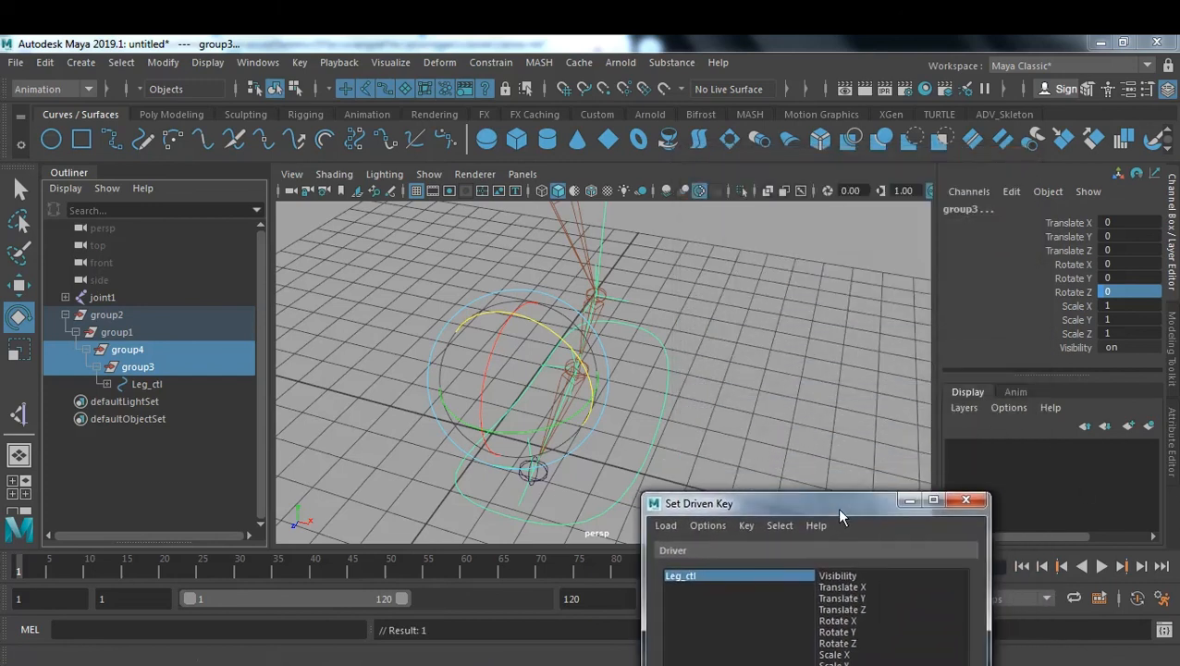
click(146, 386)
scroll(1064, 353, down, 2)
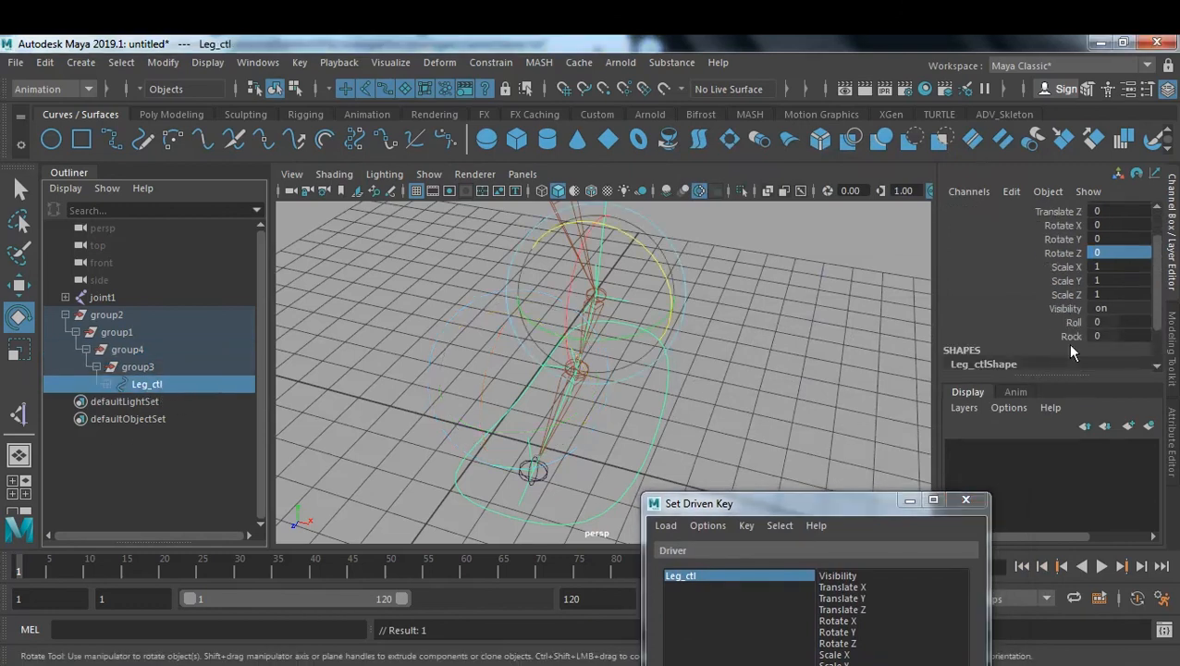
click(1069, 335)
middle_drag(685, 371, 632, 363)
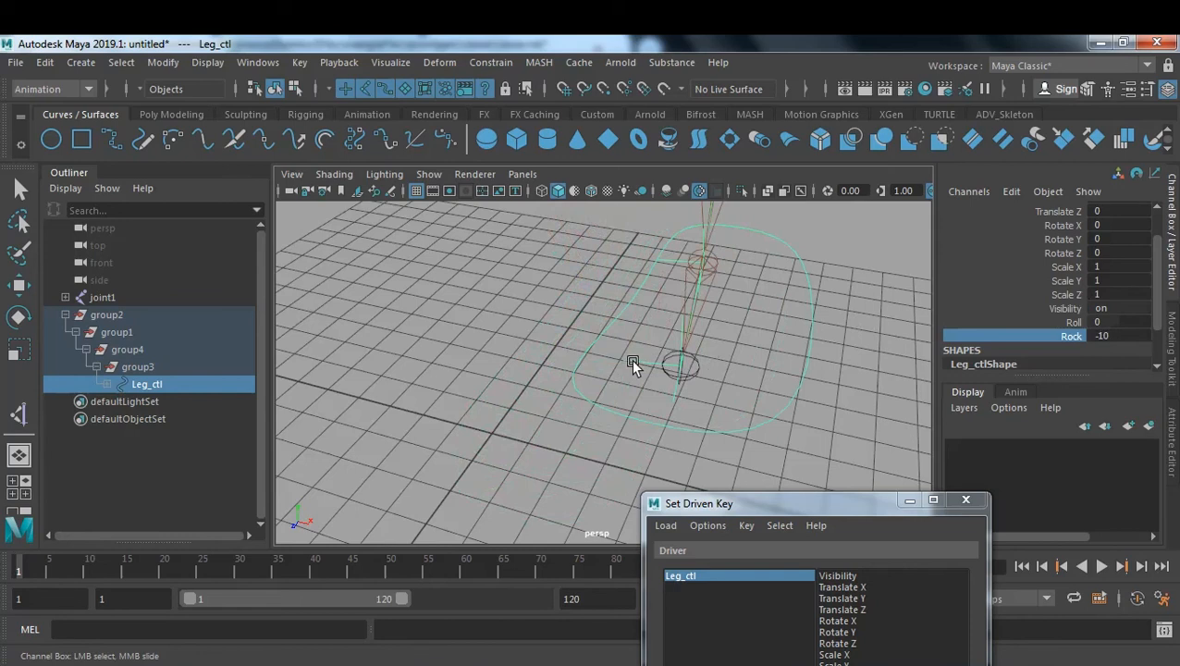
click(1109, 336)
text(0)
key(Return)
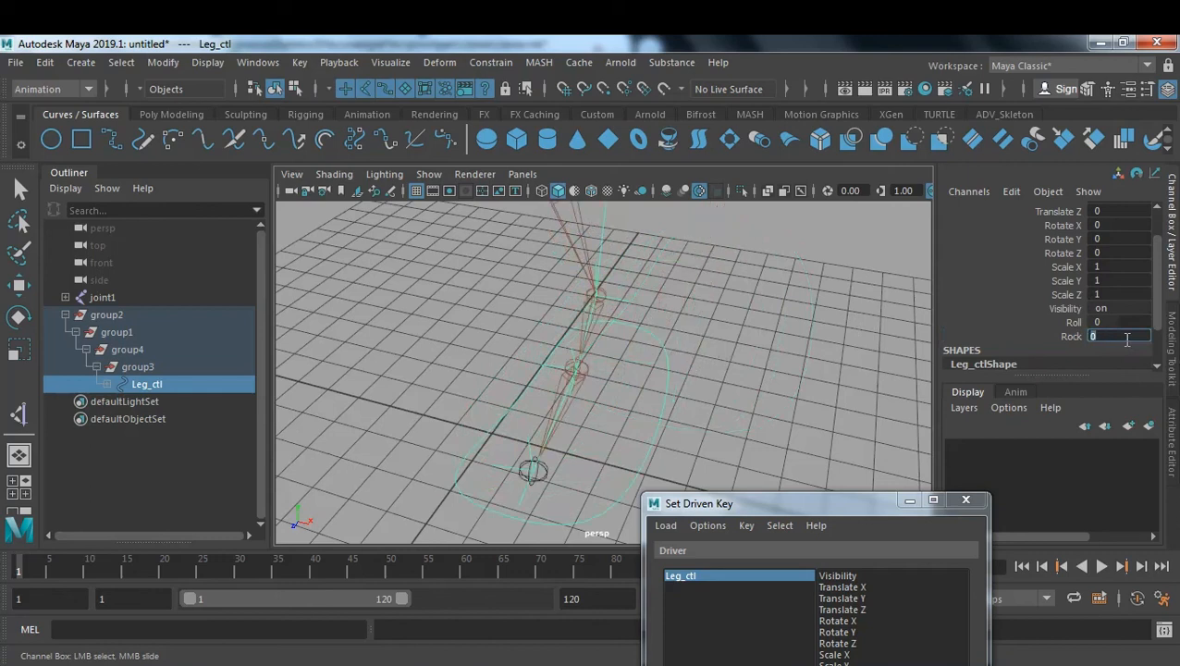
- Check the pivots of group3 and group4, test-rotate group4 about Z, and reset its Rotate Z to 0
click(127, 349)
key(e)
click(138, 367)
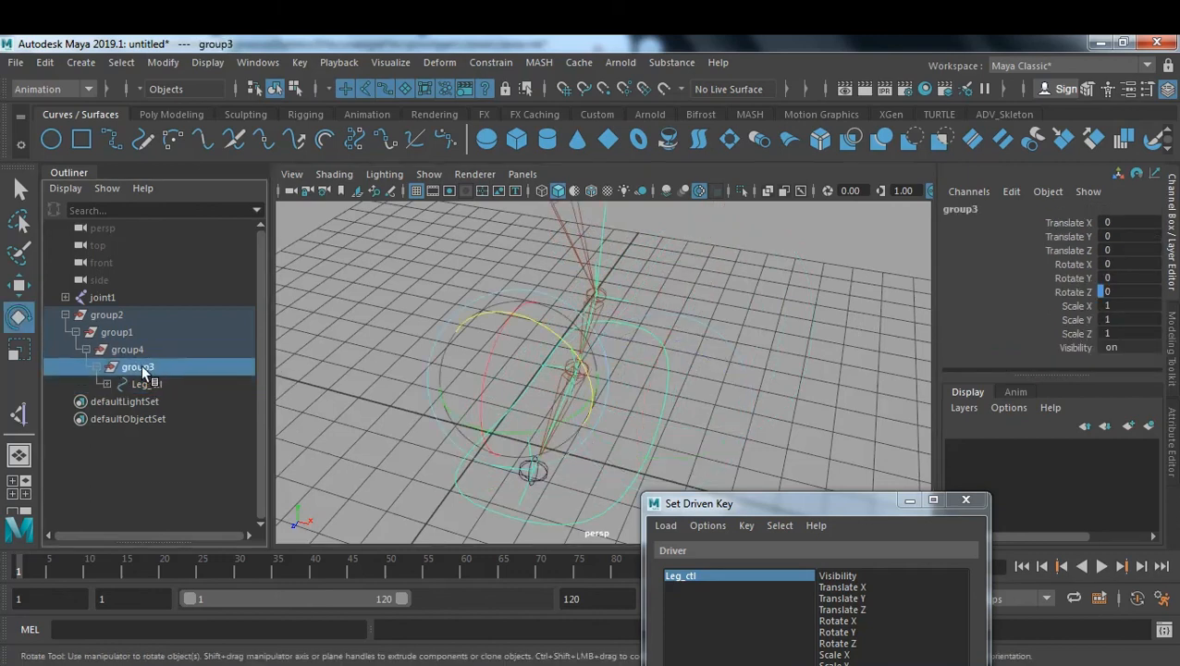
click(134, 352)
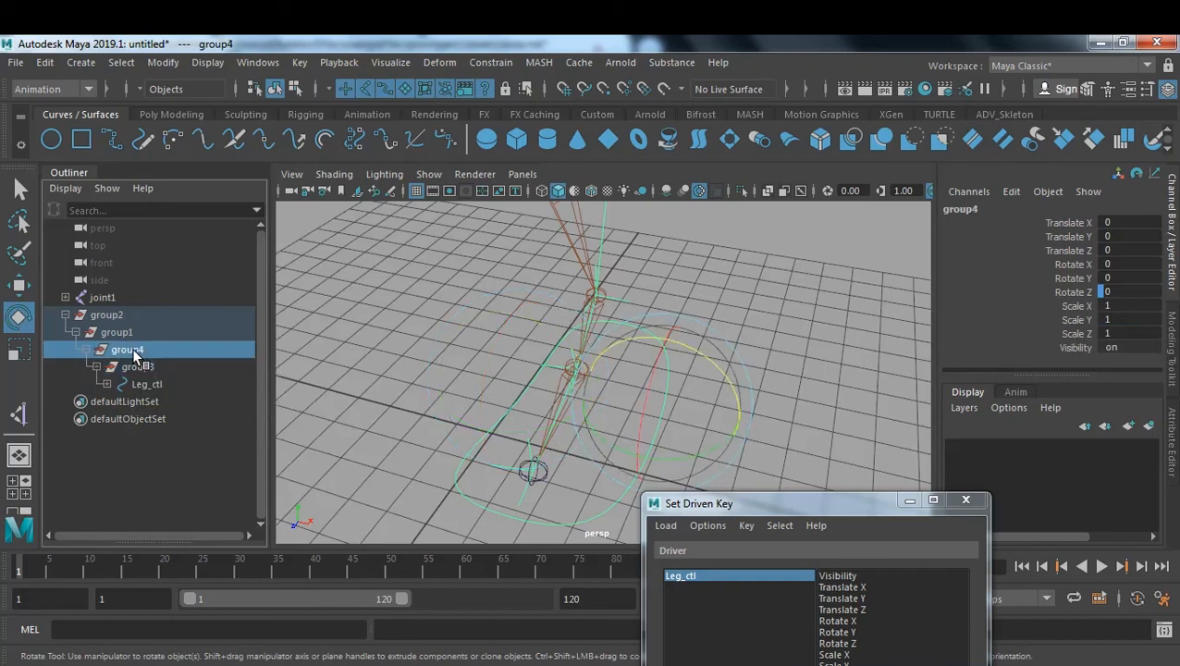
drag(617, 339, 733, 379)
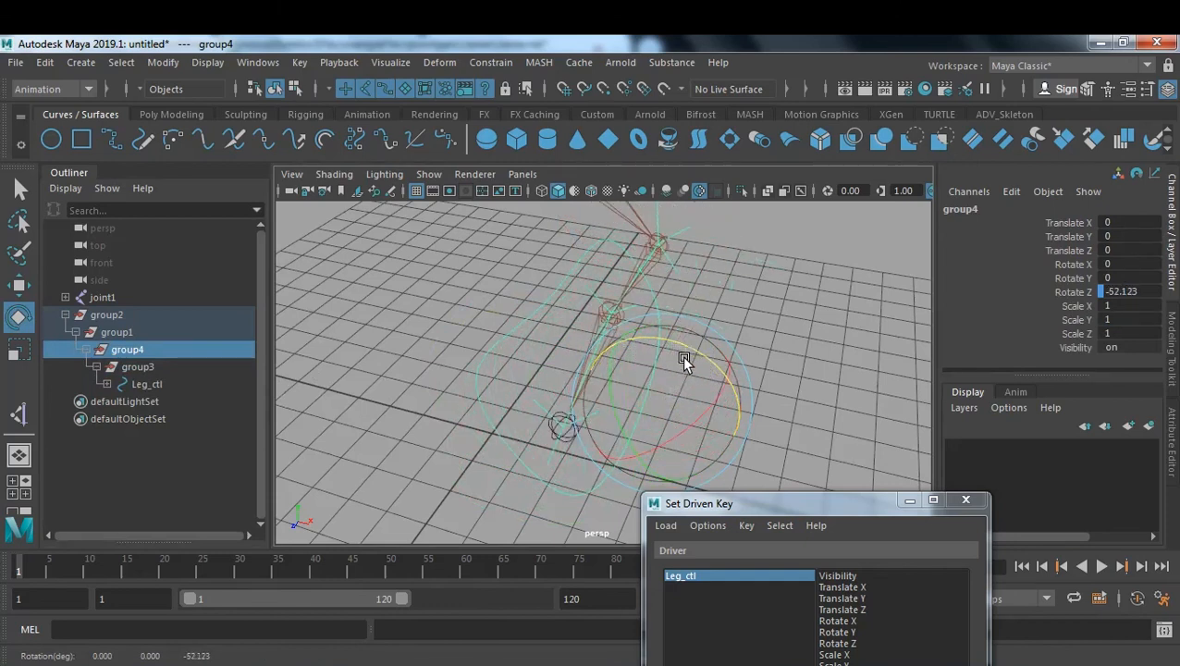
double_click(1146, 290)
text(0)
key(Return)
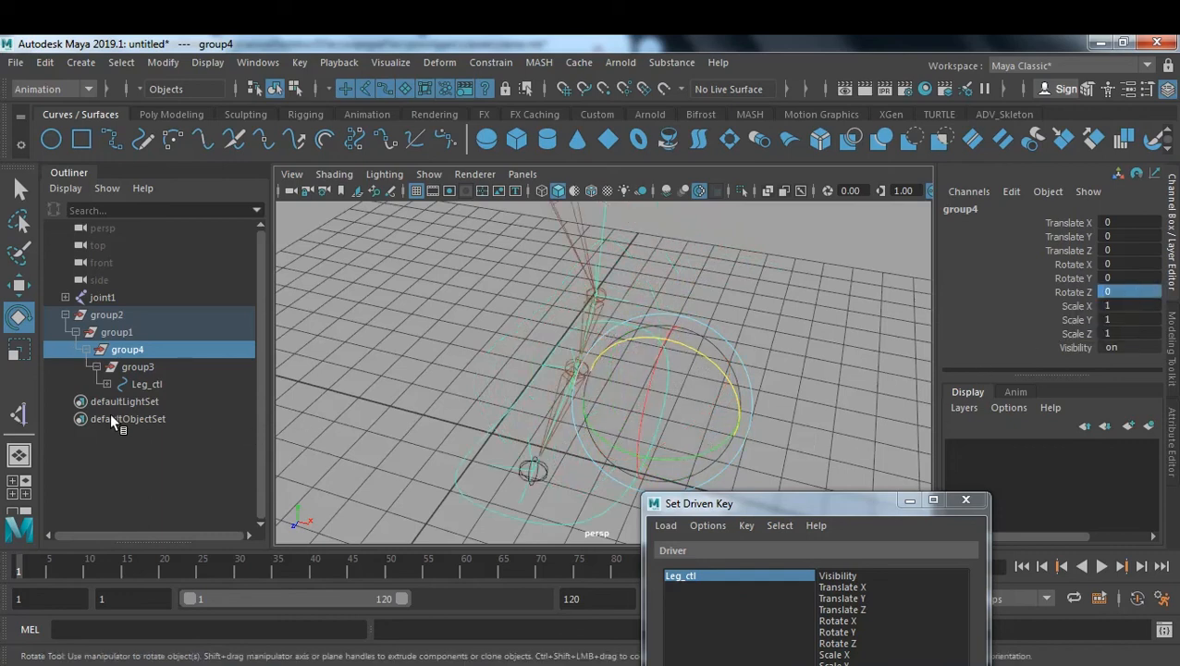
- Select Leg_ctl, test its Rock by sliding the value again, and return Rock to 0
click(146, 385)
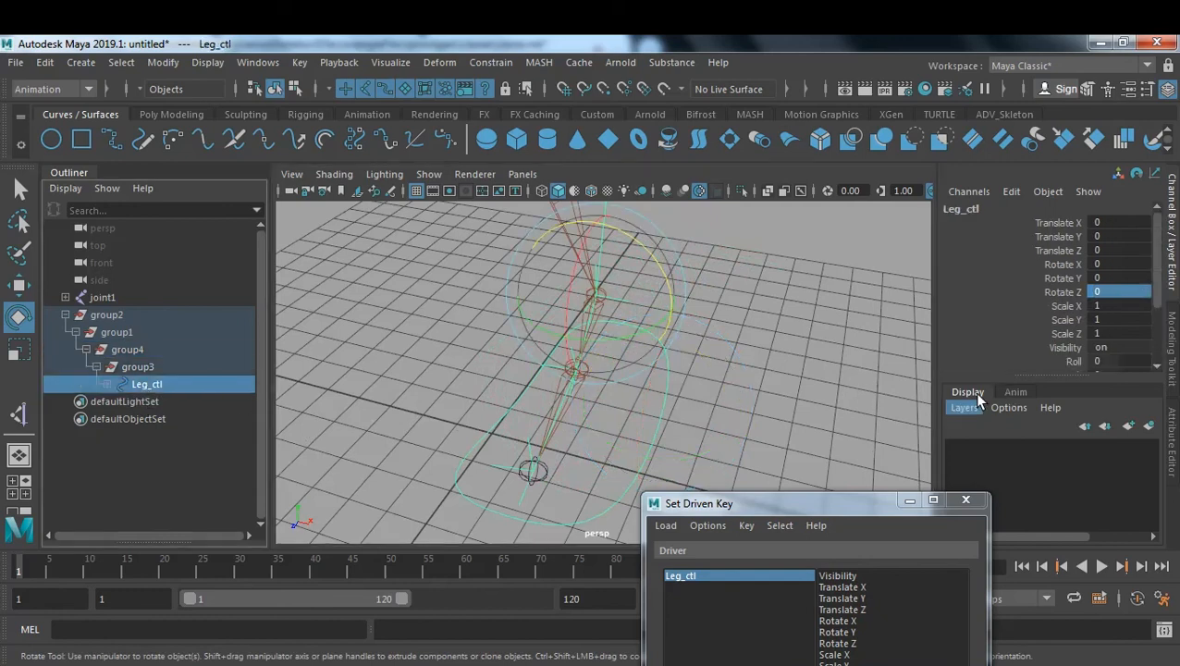
scroll(1093, 351, down, 2)
click(1055, 335)
mouse_move(744, 398)
middle_down()
mouse_move(861, 411)
mouse_move(679, 408)
mouse_move(756, 411)
middle_up()
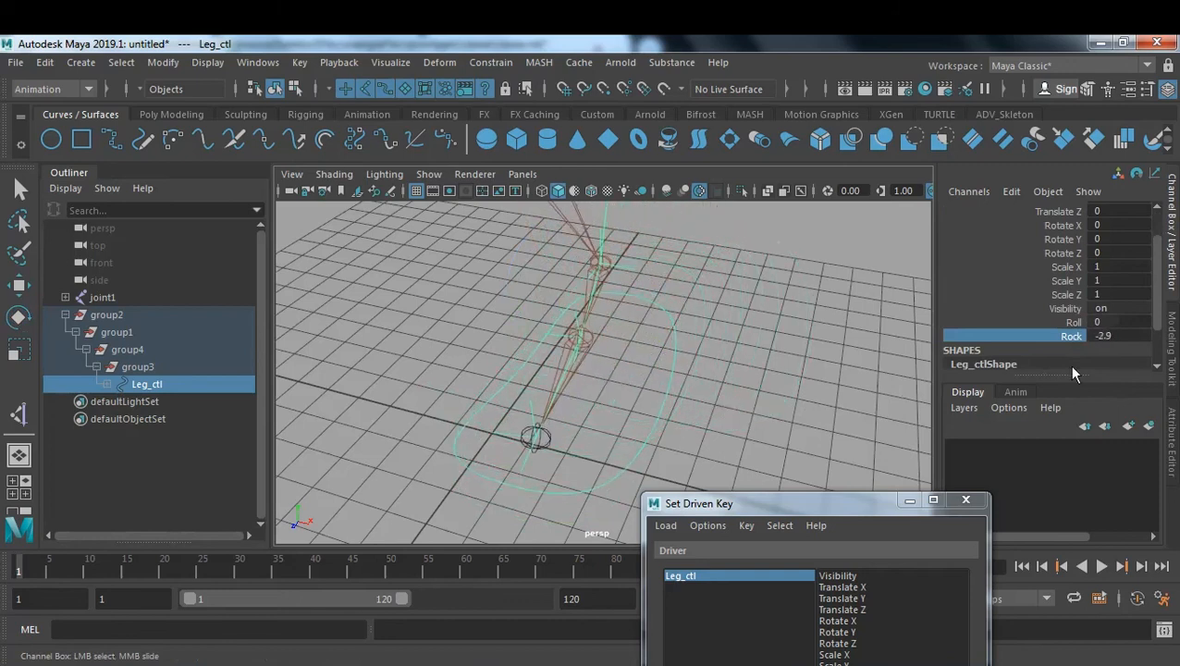
double_click(1139, 335)
text(0)
key(Return)
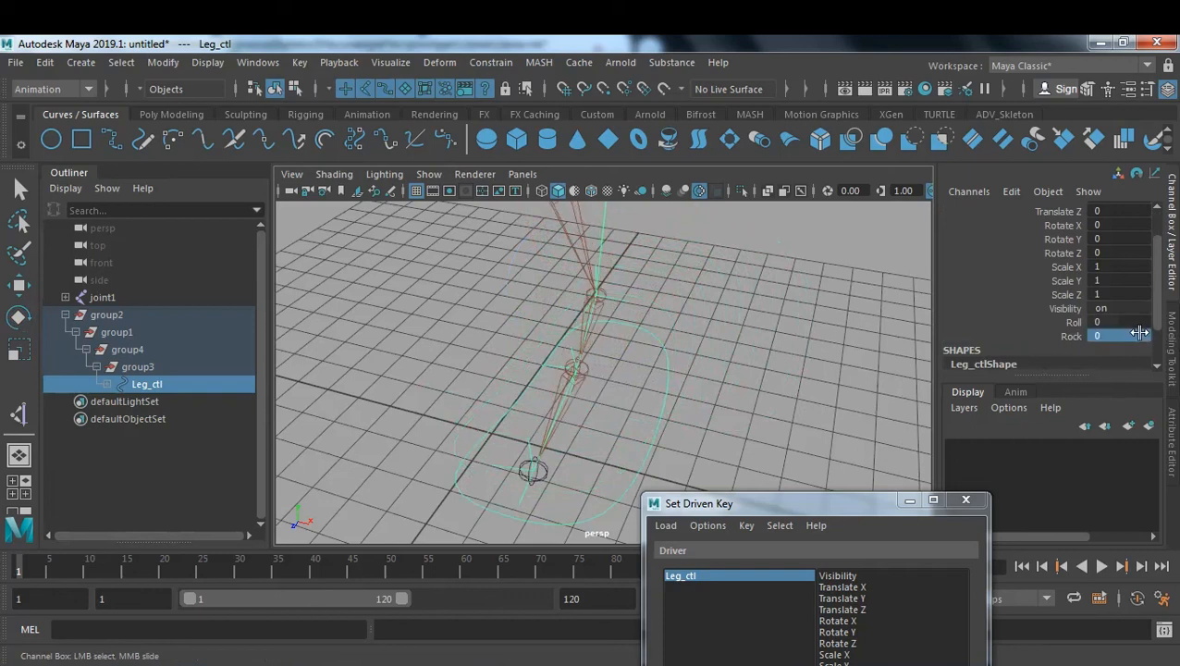
- Reselect Leg_ctl's Rock as driver and both groups' Rotate Z as driven, and key the neutral pose again
drag(823, 506, 849, 253)
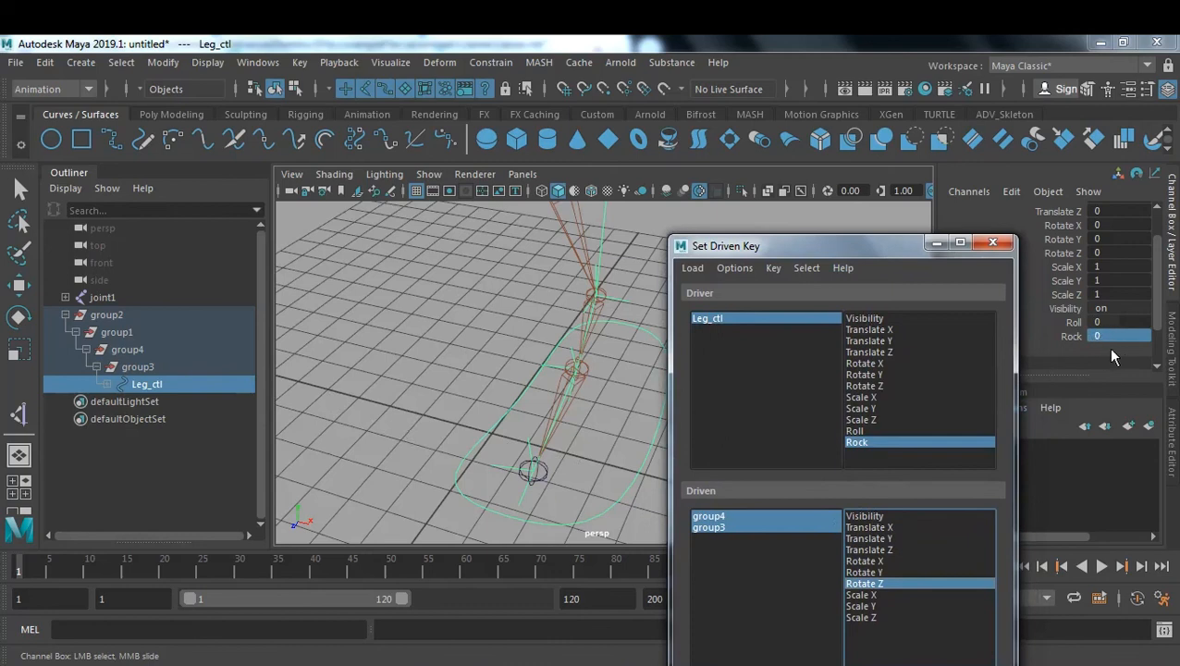
click(728, 317)
key(e)
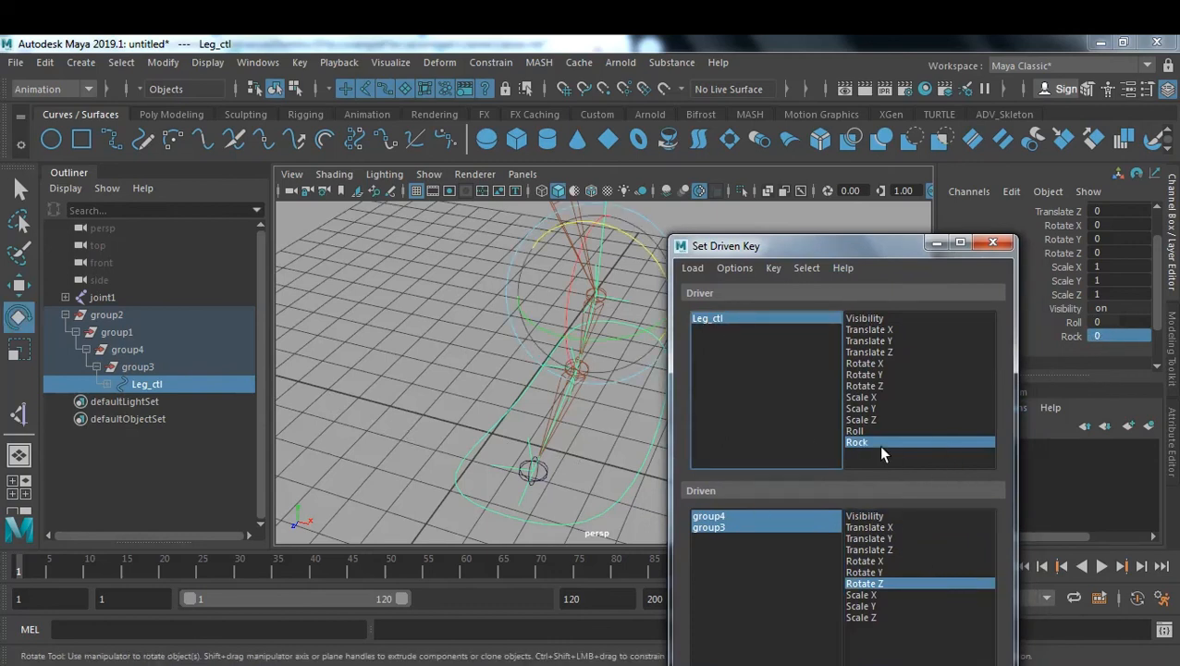
drag(754, 515, 723, 526)
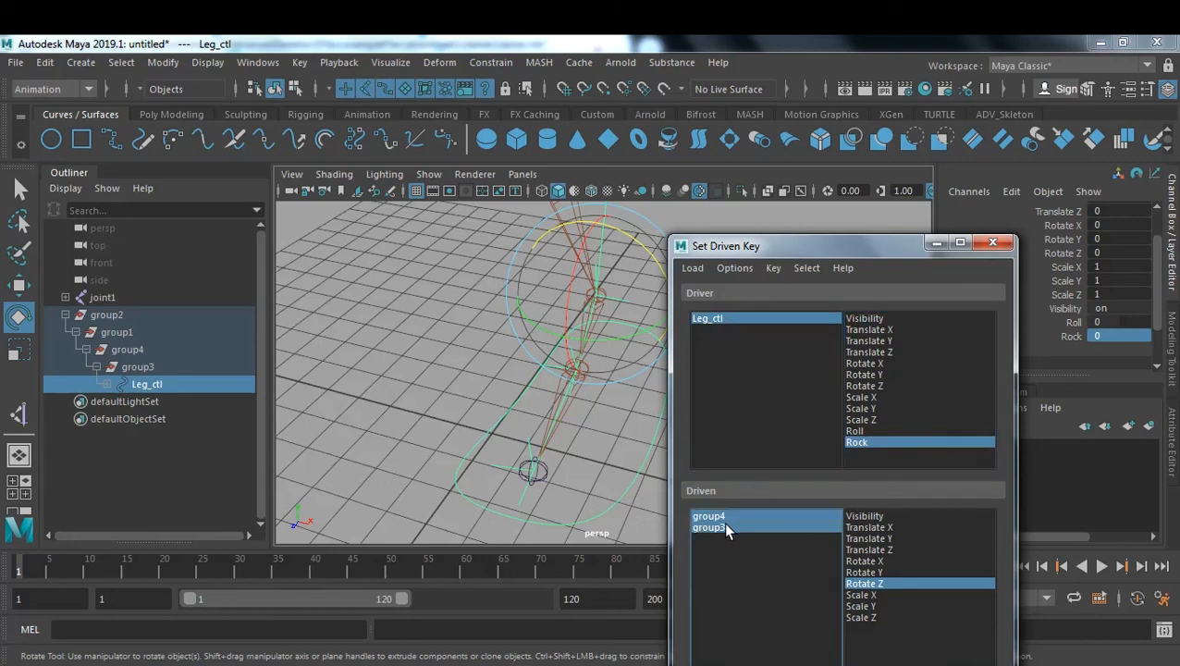
click(890, 582)
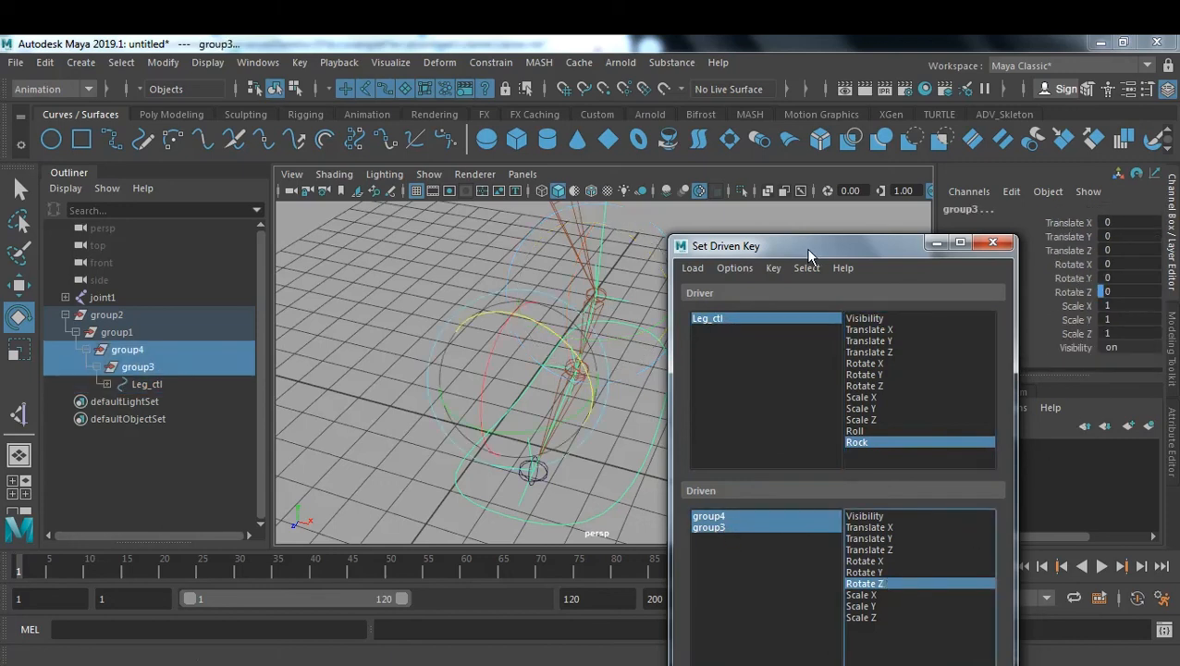
drag(807, 254, 816, 174)
click(735, 615)
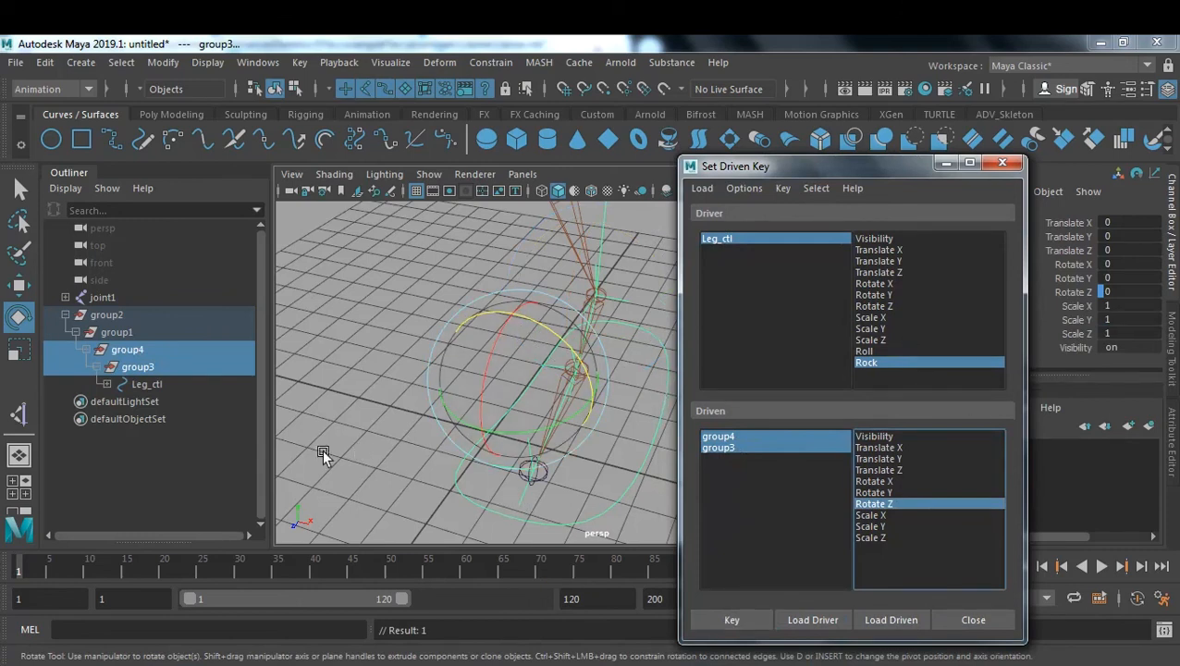
- Select group3 and group4 in turn to compare their pivots, test-rotate group4 about Z, and reset its Rotate Z to 0
click(148, 369)
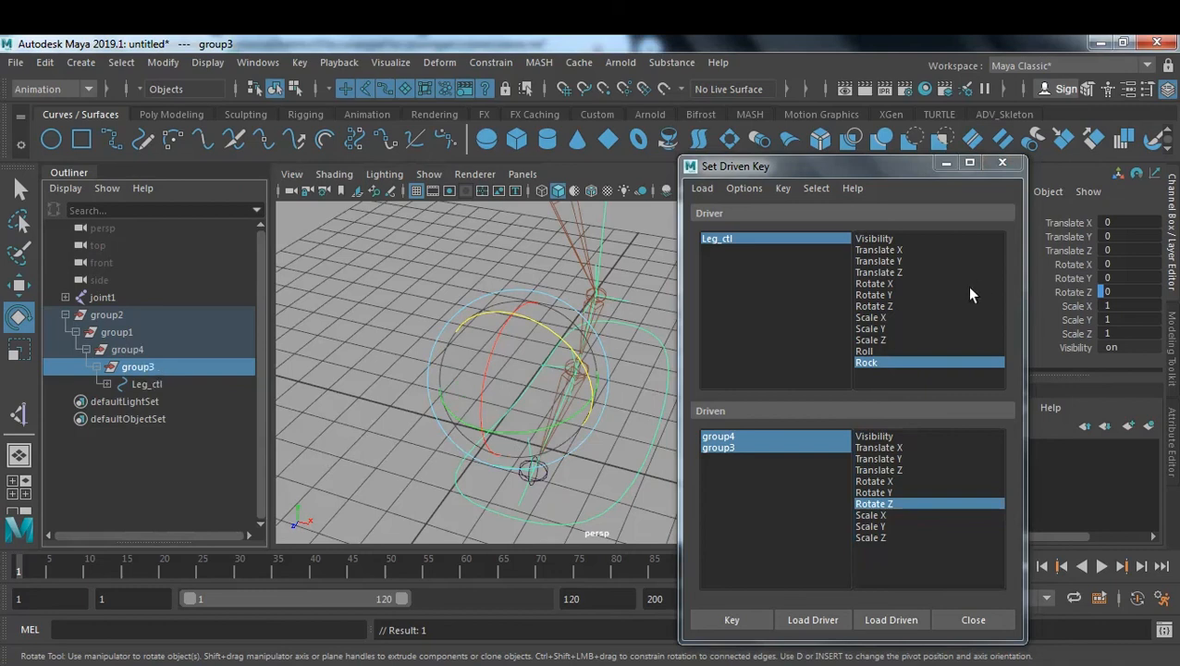
drag(884, 180, 822, 306)
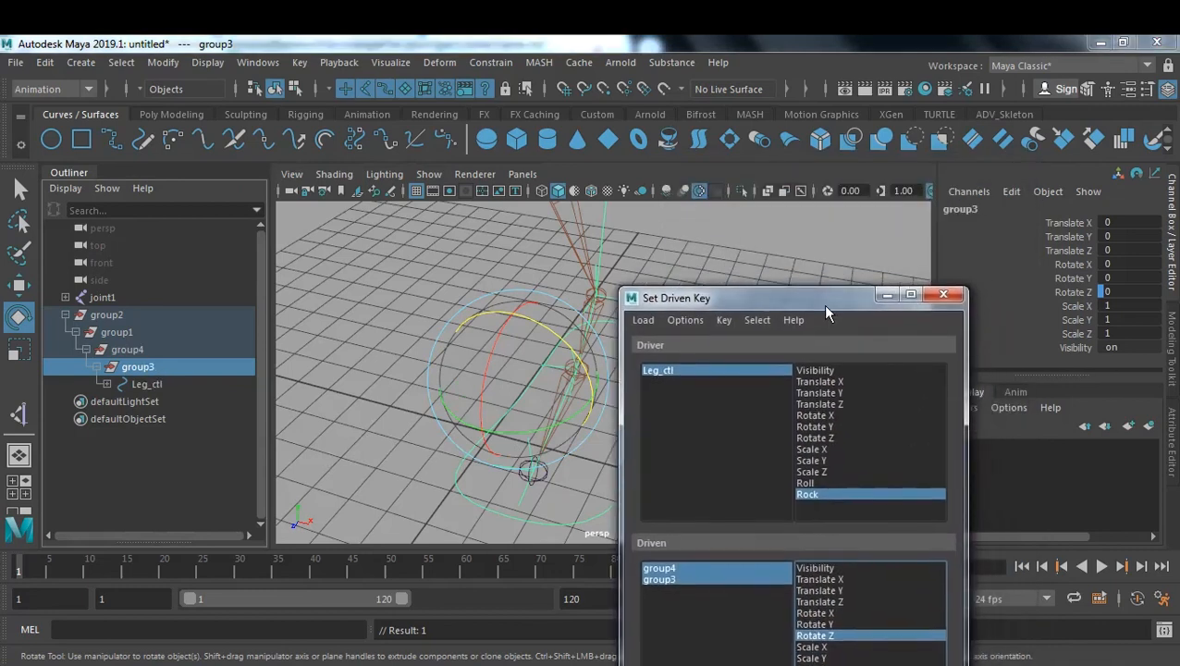
click(134, 348)
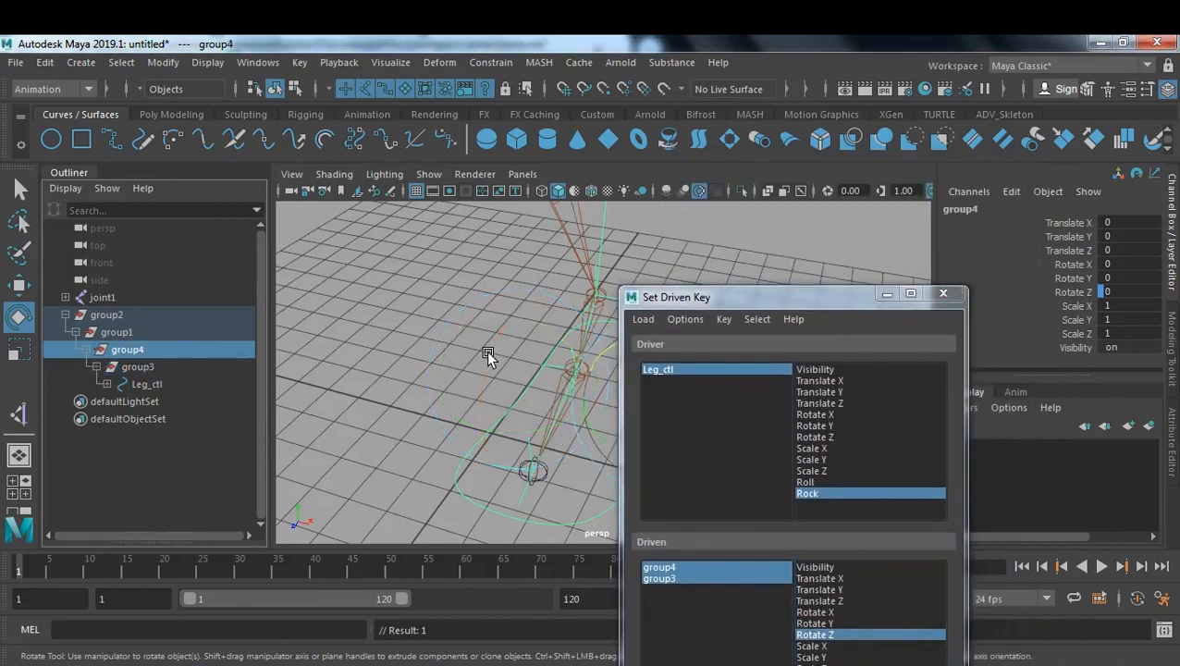
drag(795, 300, 814, 409)
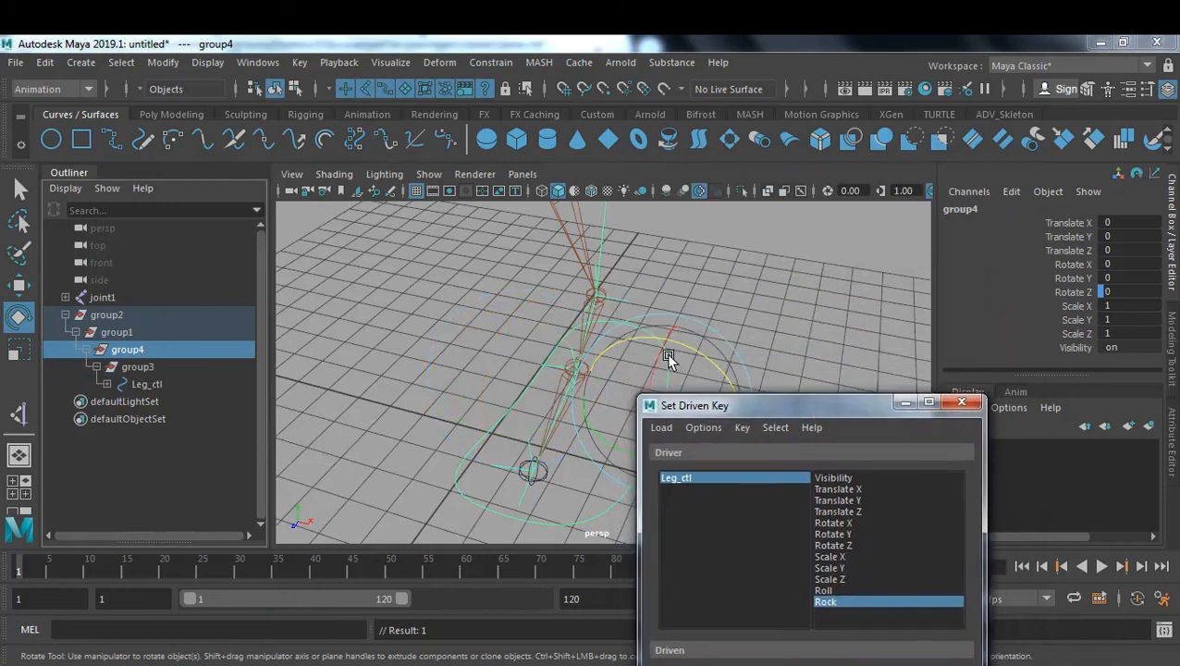
drag(628, 338, 740, 376)
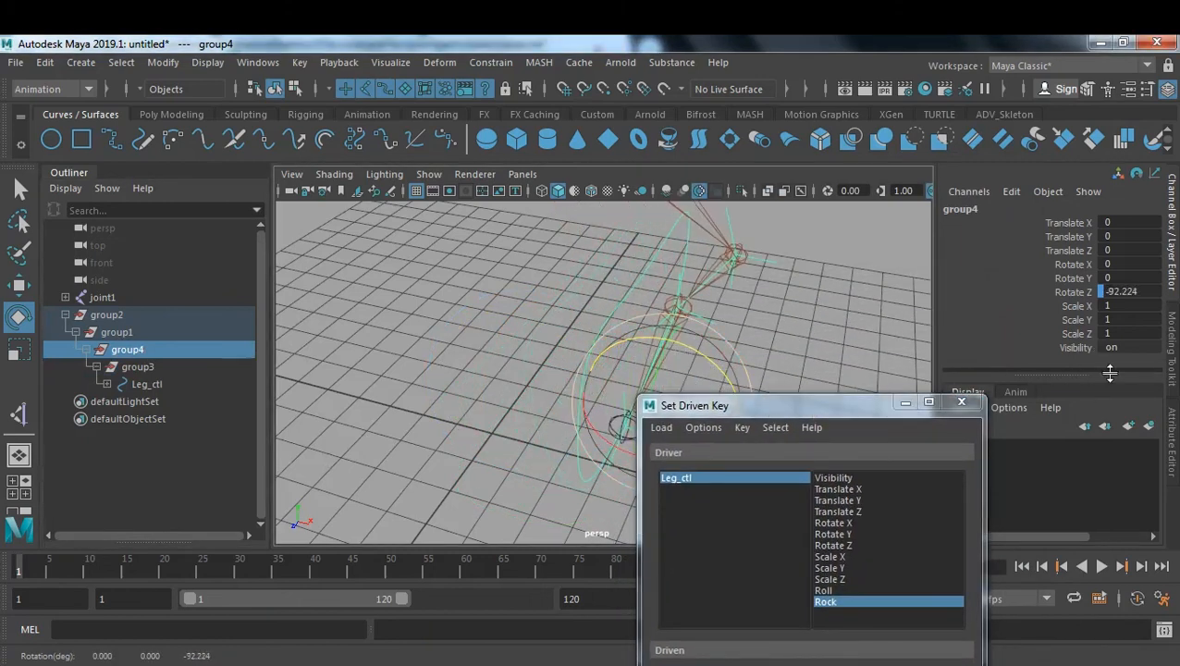
double_click(1142, 290)
text(0)
key(Return)
drag(814, 405, 809, 191)
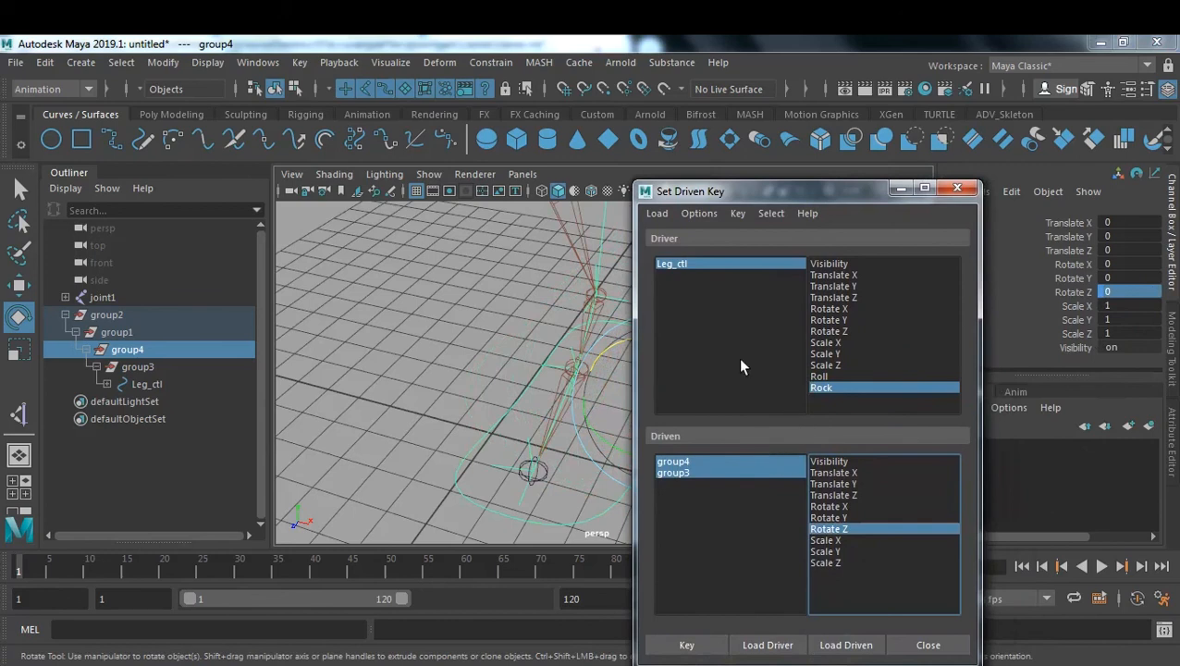
- Choose Leg_ctl's Rock as the driver attribute and only group4's Rotate Z as the driven attribute
click(689, 265)
click(832, 388)
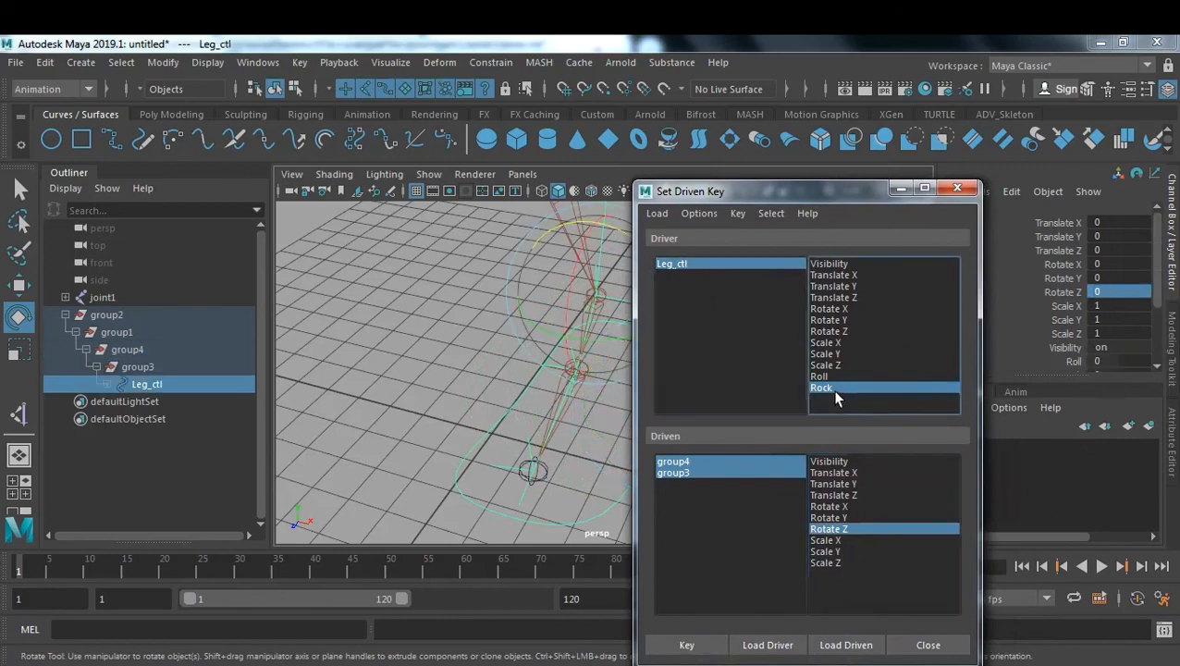
click(675, 463)
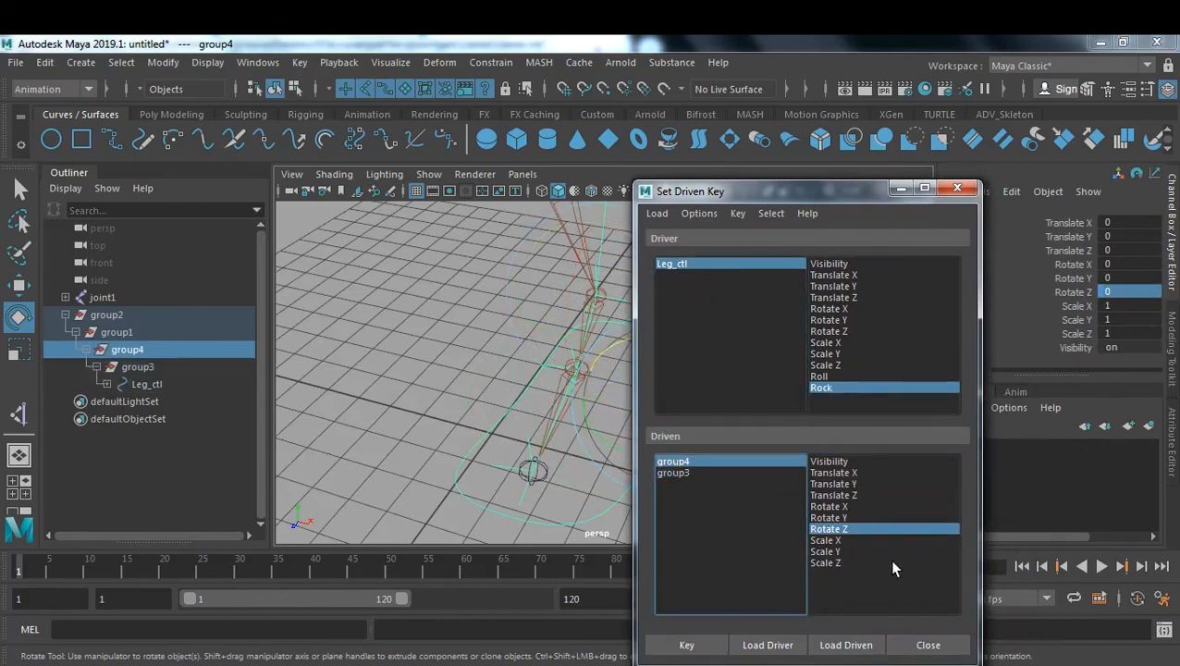
click(680, 265)
click(829, 389)
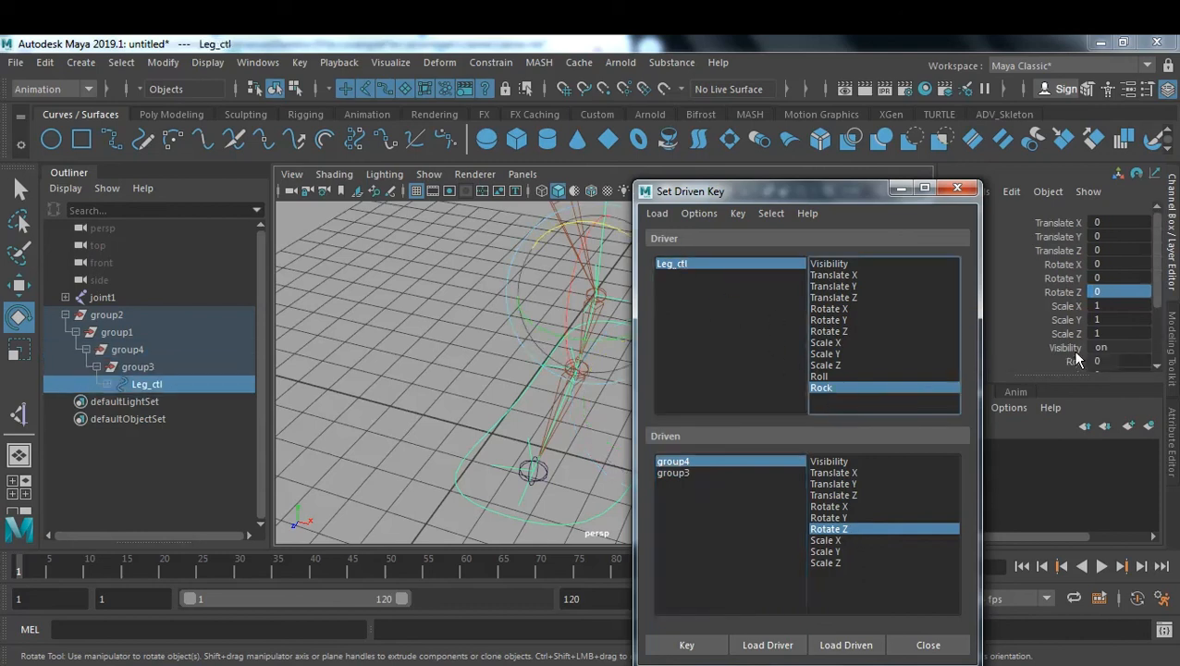
- Check the planned driven-key values in the Notepad notes and set Leg_ctl's Rock to -10
scroll(1073, 356, down, 1)
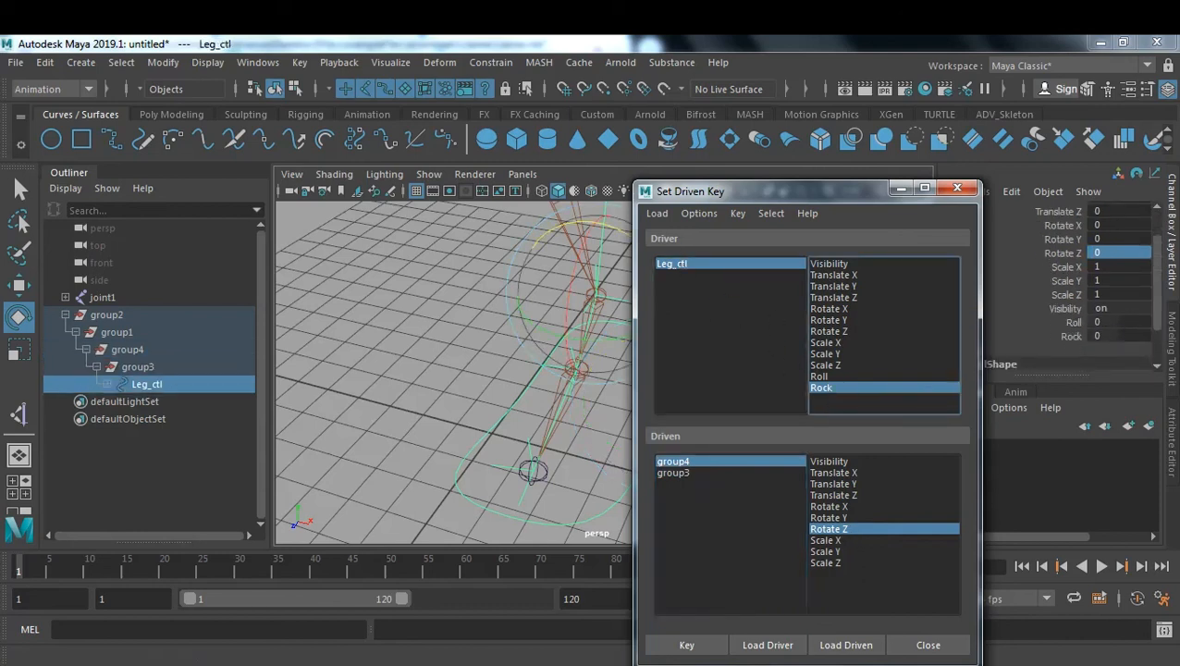
key(alt+Tab)
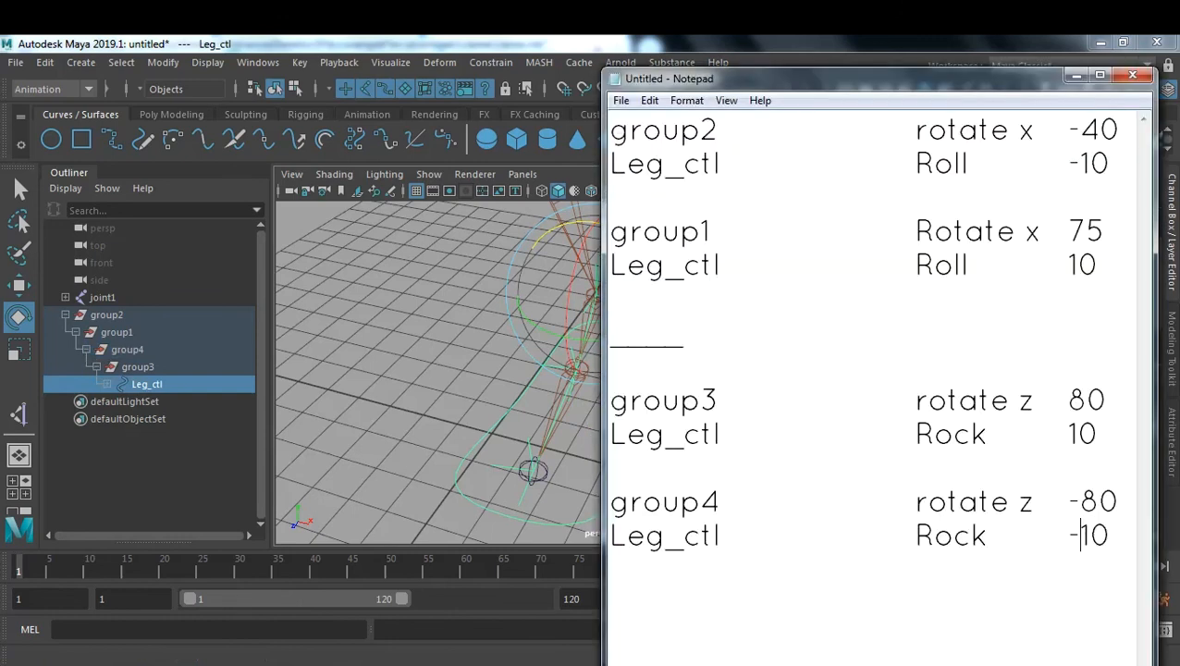
key(alt+Tab)
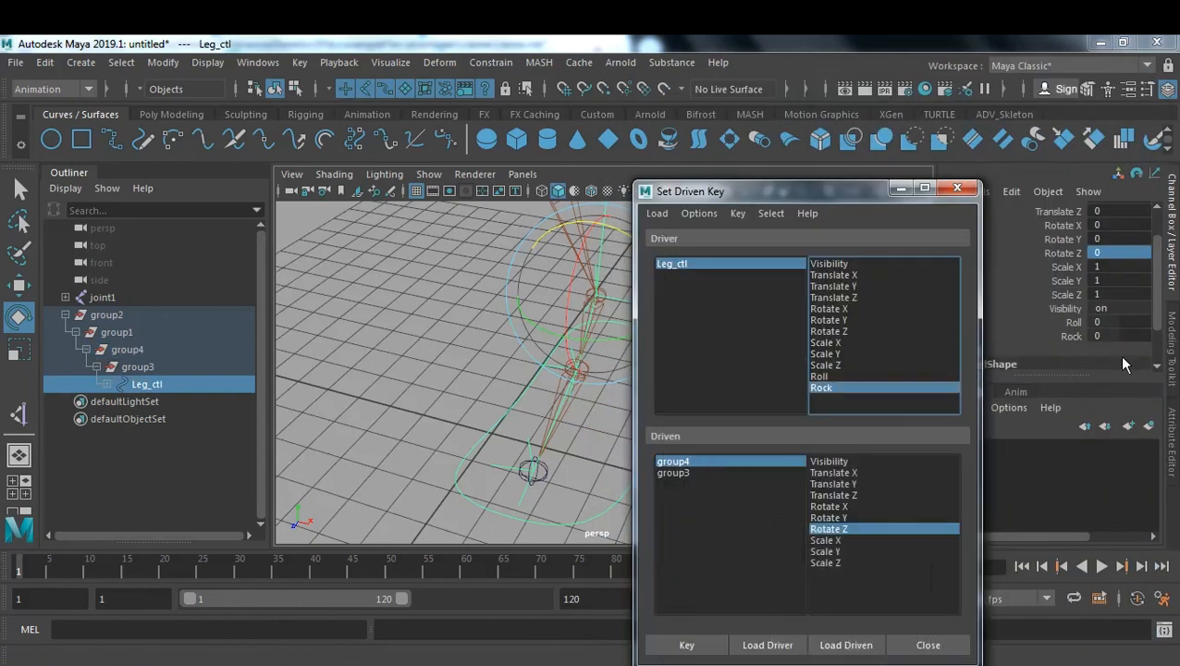
click(1122, 335)
text(-10)
key(Return)
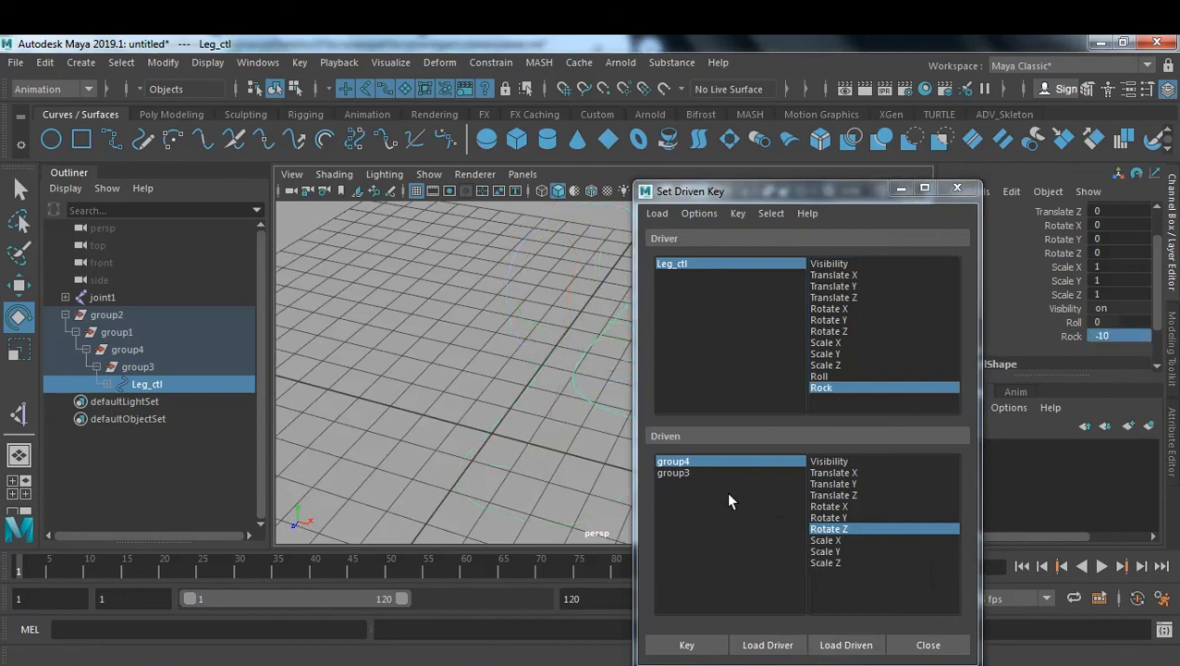
- Select group4's Rotate Z as driven and inspect the rocked foot pose from other angles
click(684, 460)
click(812, 526)
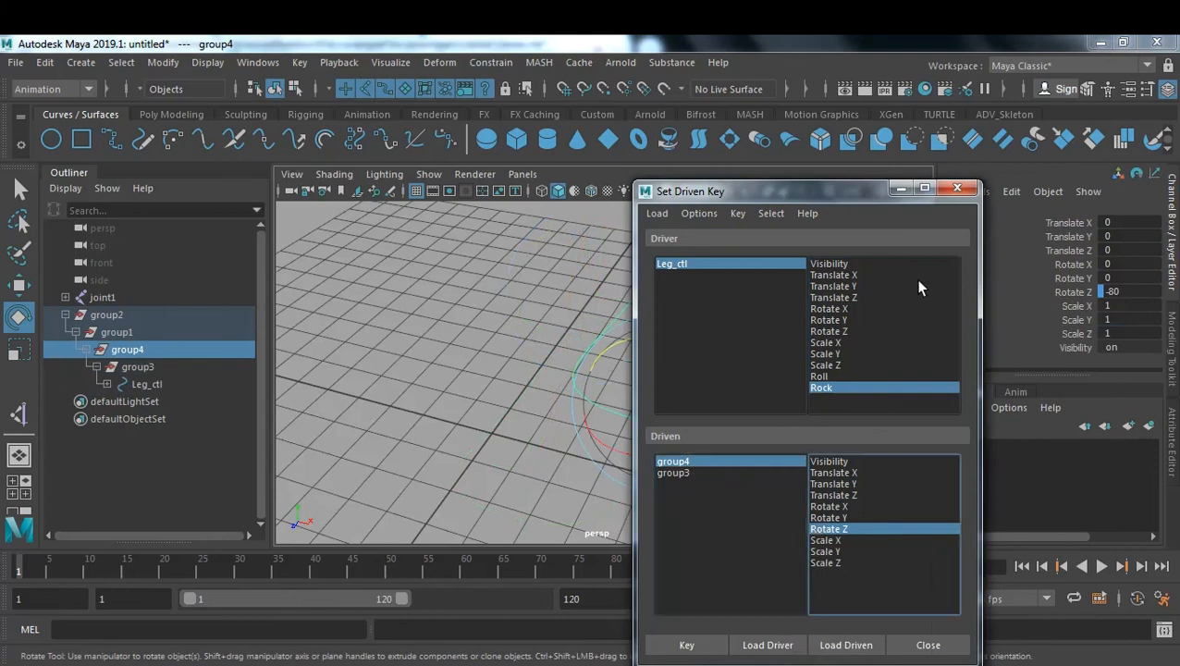
drag(819, 203, 923, 447)
alt+drag(745, 338, 708, 333)
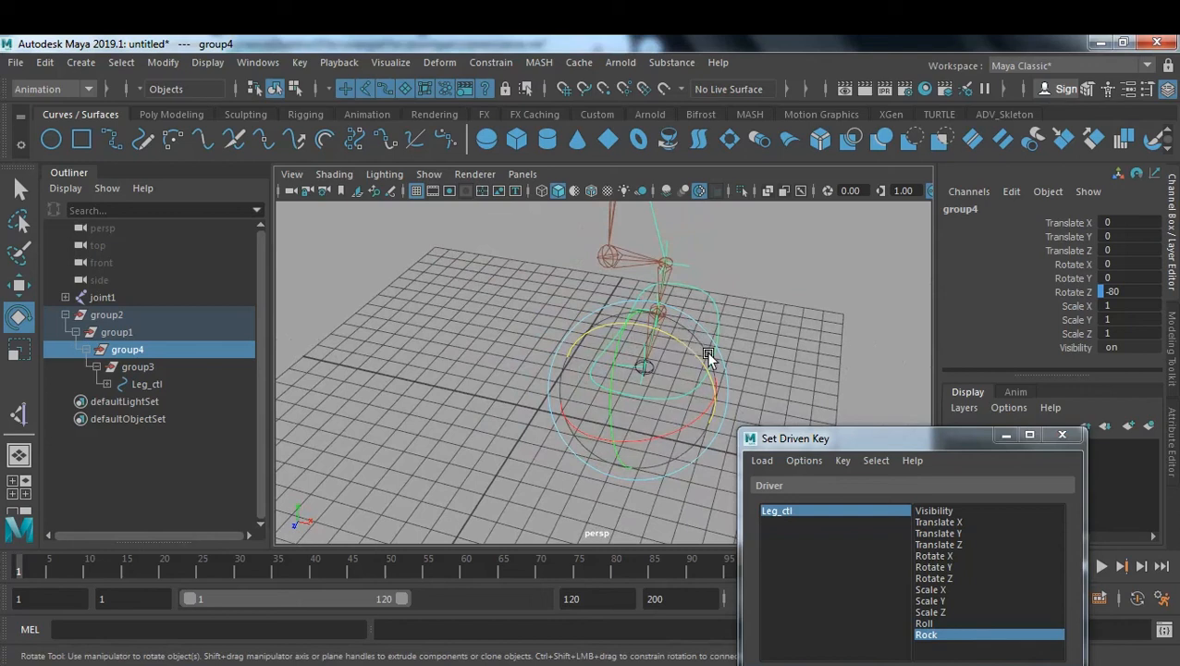
alt+drag(755, 355, 677, 335)
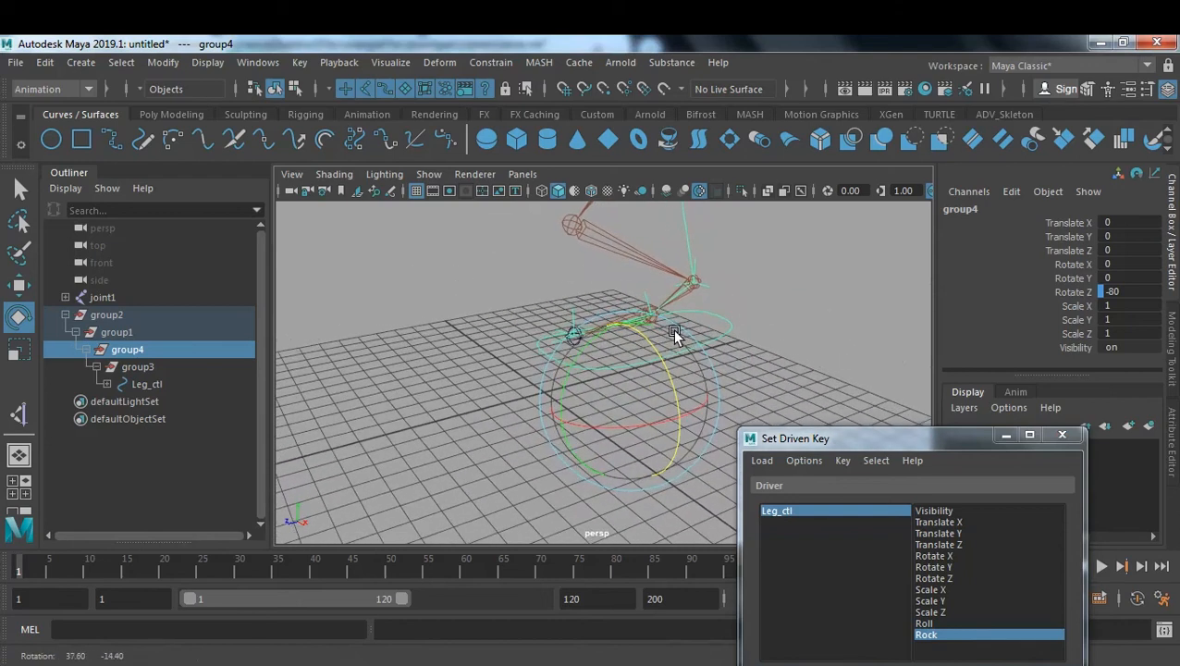
drag(935, 441, 915, 268)
- Select group3 among the driven objects and set its Rotate Z to 0 for the -10 Rock pose
click(761, 544)
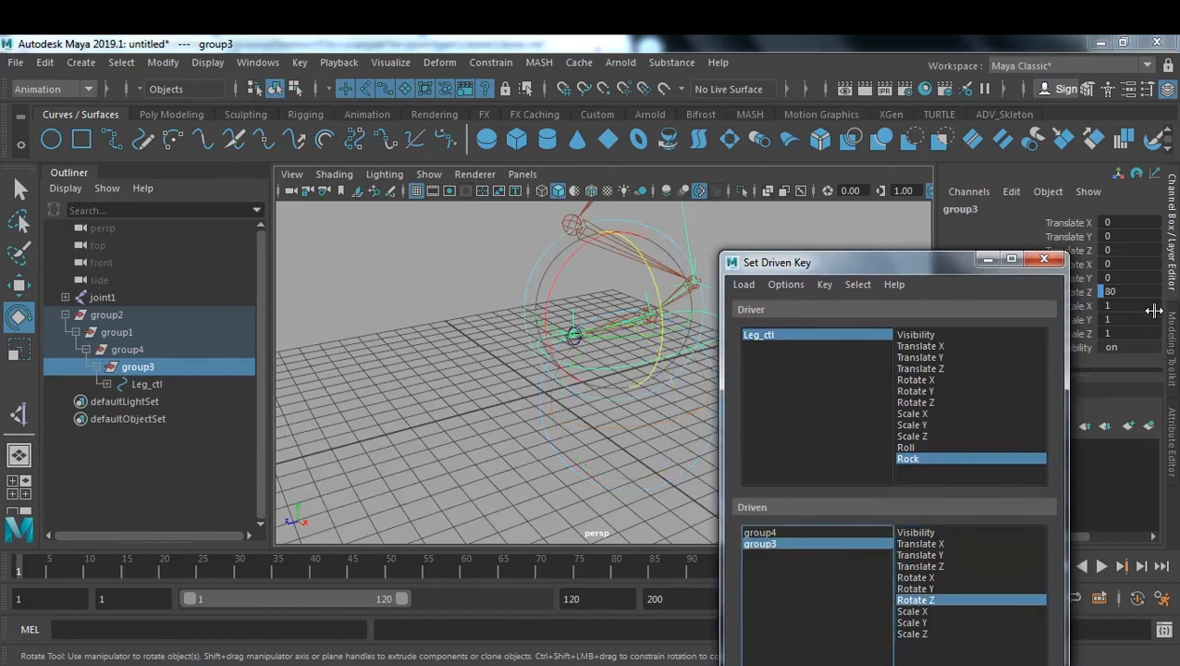
double_click(1132, 291)
text(0)
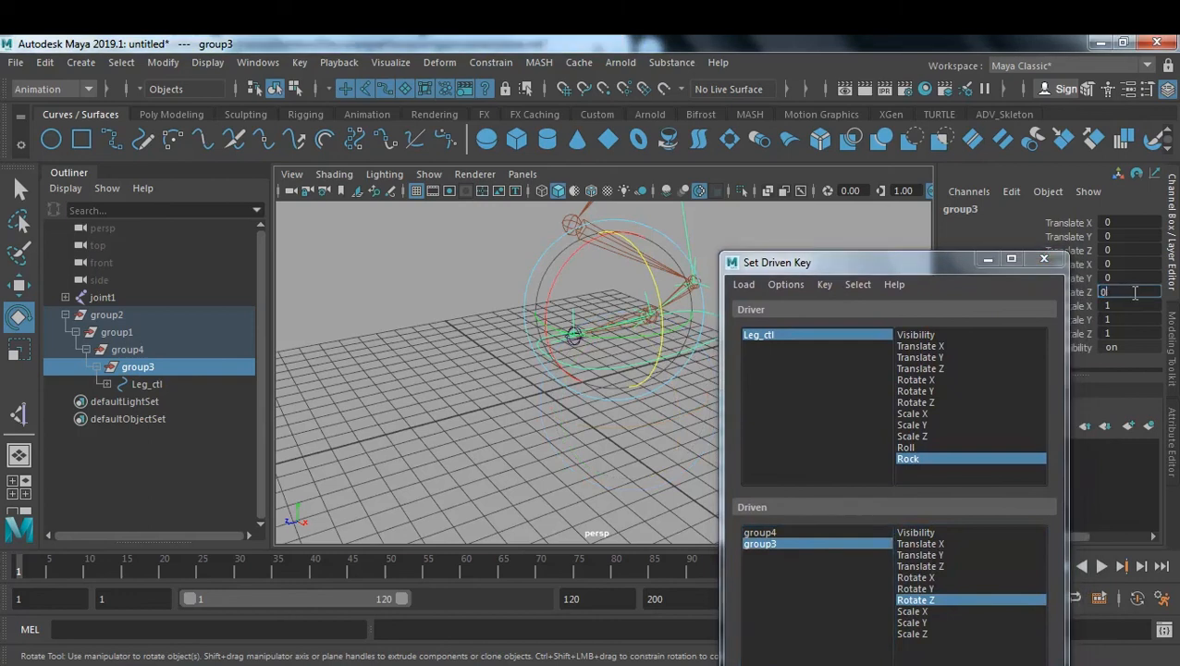
key(Return)
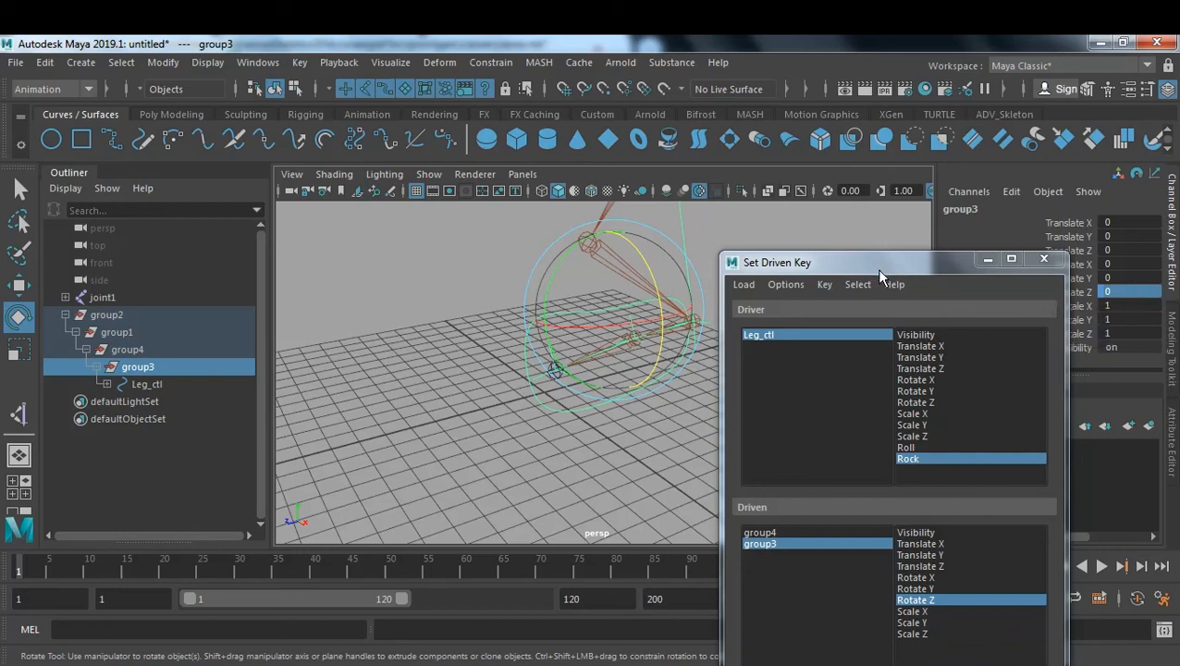
drag(879, 274, 909, 311)
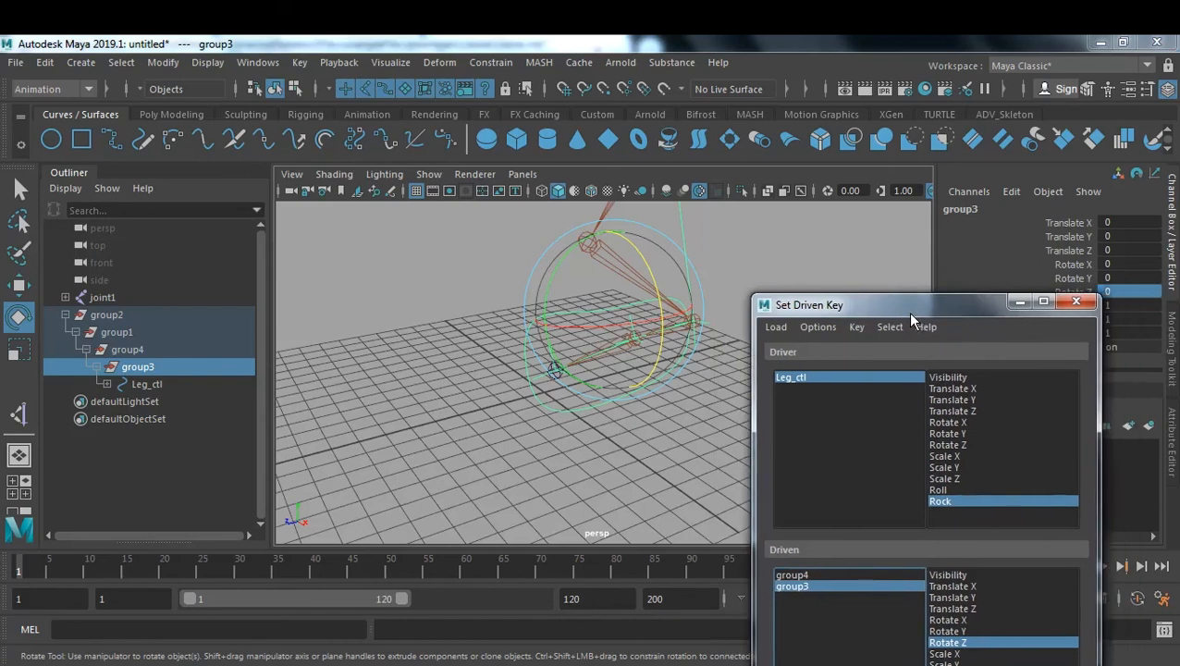
mouse_move(570, 406)
alt+mouse_down()
mouse_move(716, 415)
mouse_move(572, 398)
alt+mouse_up()
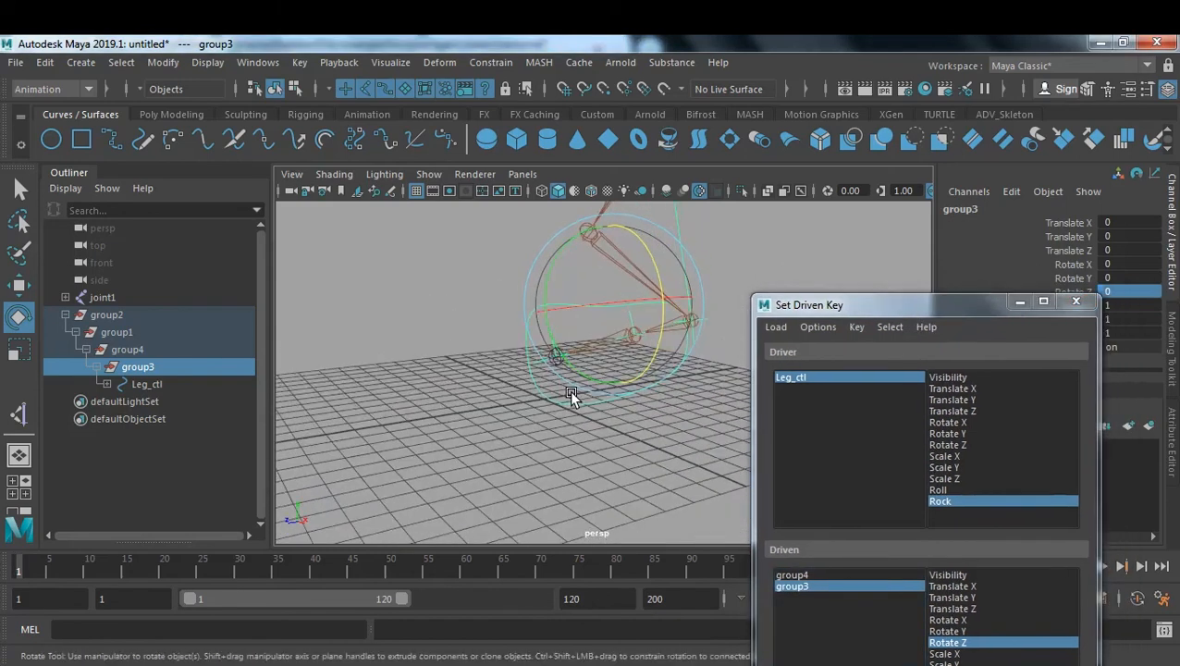
drag(923, 309, 851, 202)
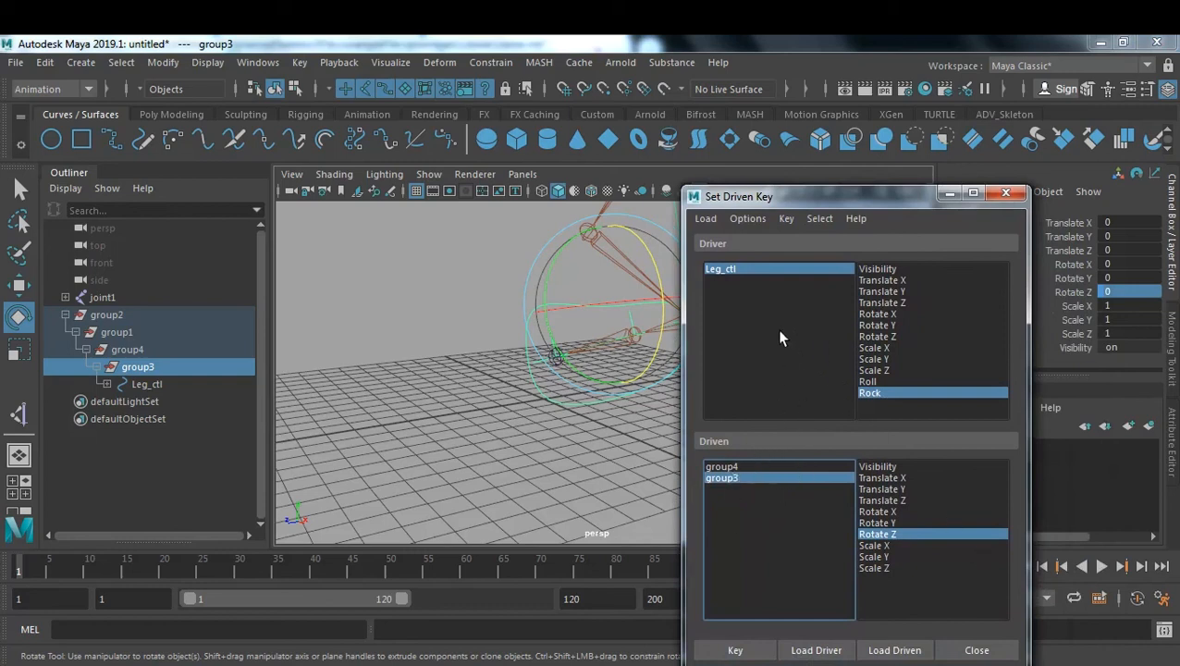
- Set a driven key from Leg_ctl's Rock to the Rotate Z of both group4 and group3
click(735, 271)
click(874, 393)
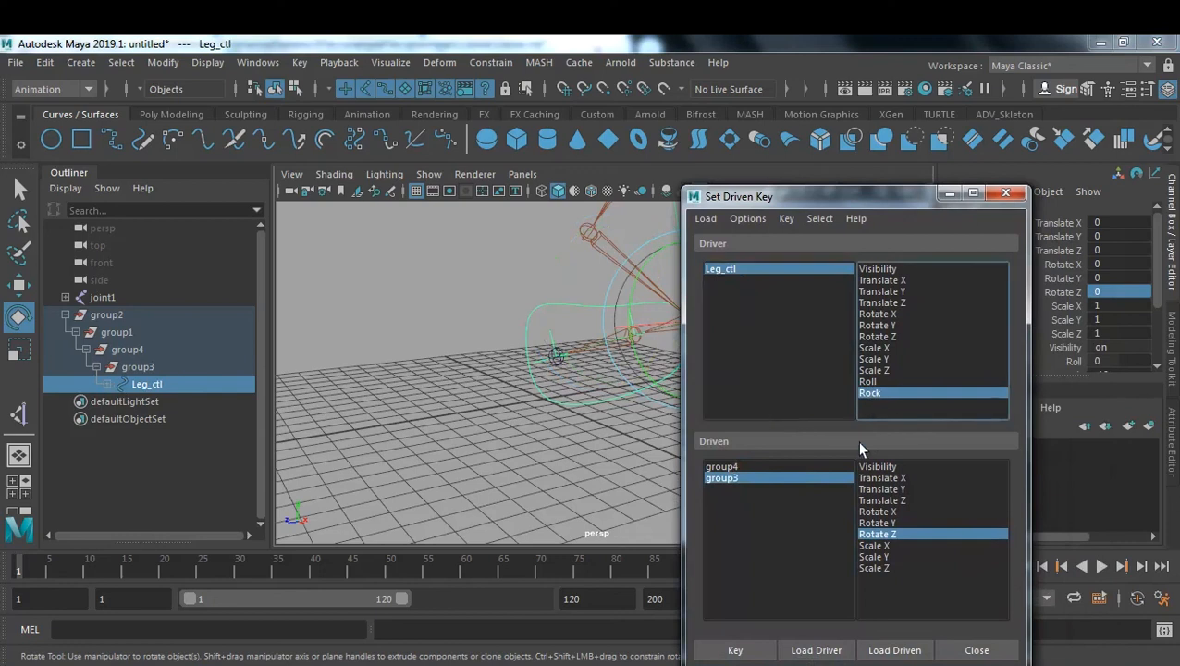
shift+click(728, 468)
click(886, 534)
click(739, 651)
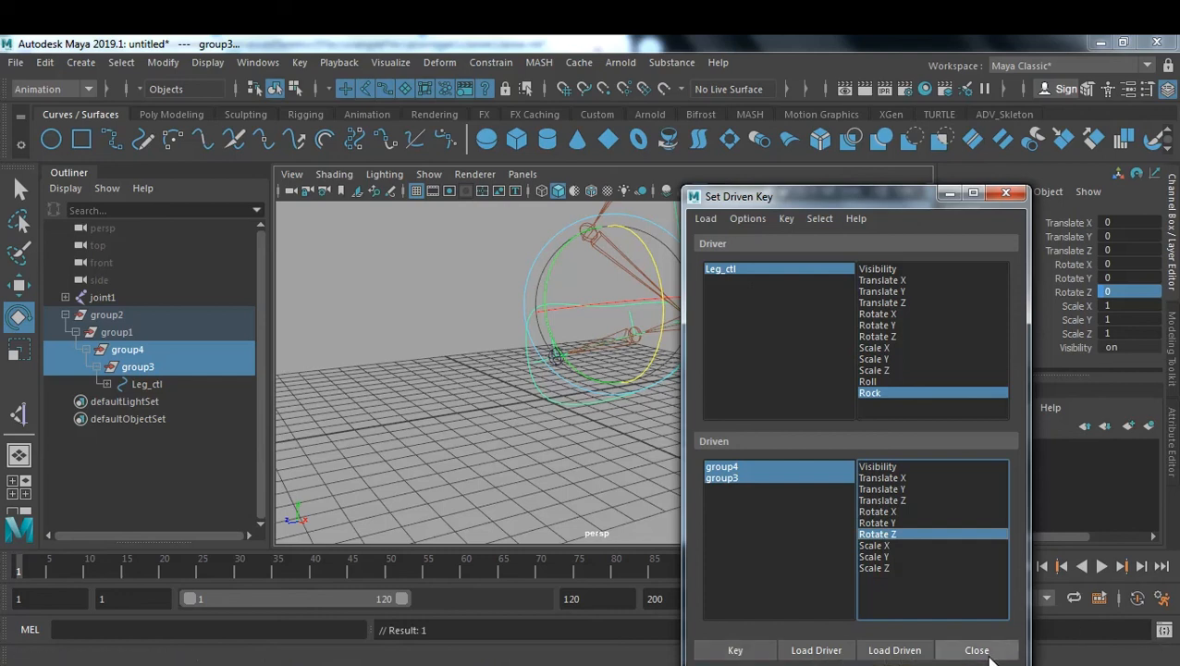
- Select Leg_ctl and reset its Rock to 0
drag(865, 202, 810, 473)
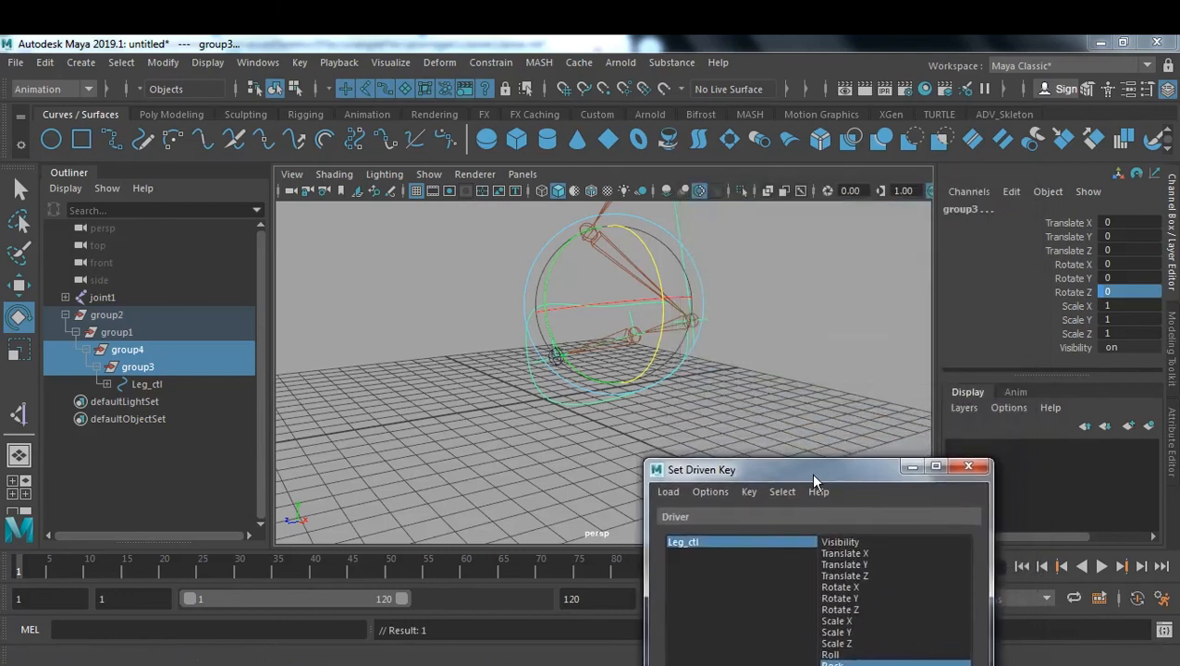
click(144, 383)
scroll(1042, 366, down, 2)
double_click(1117, 336)
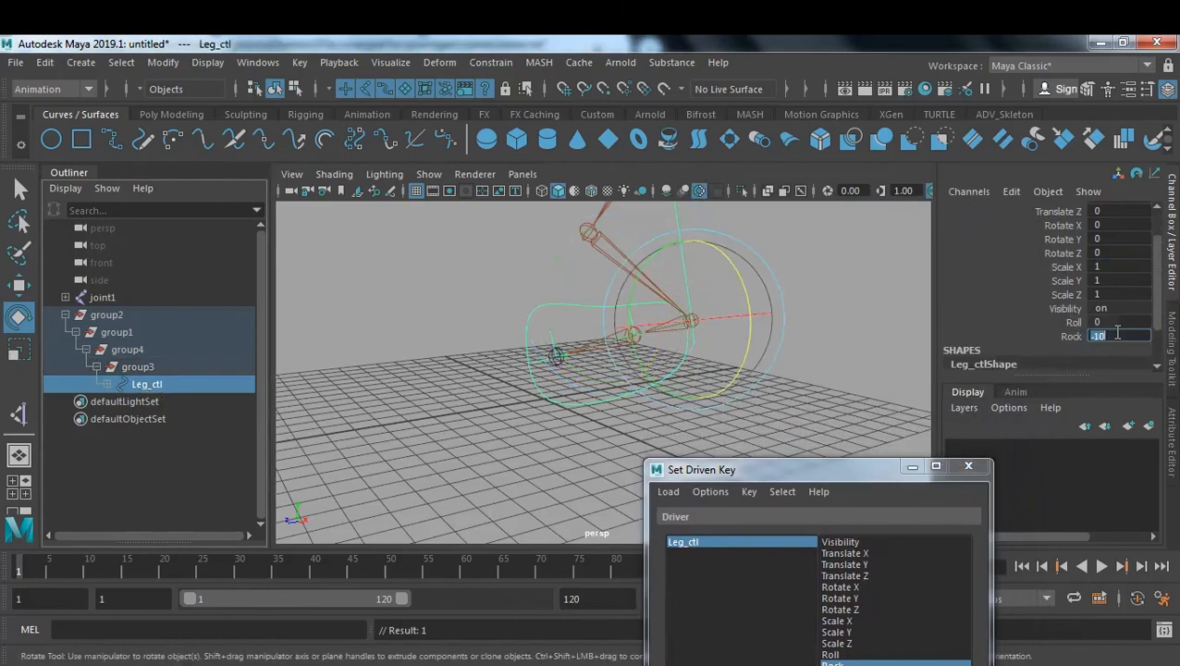
text(0)
key(Return)
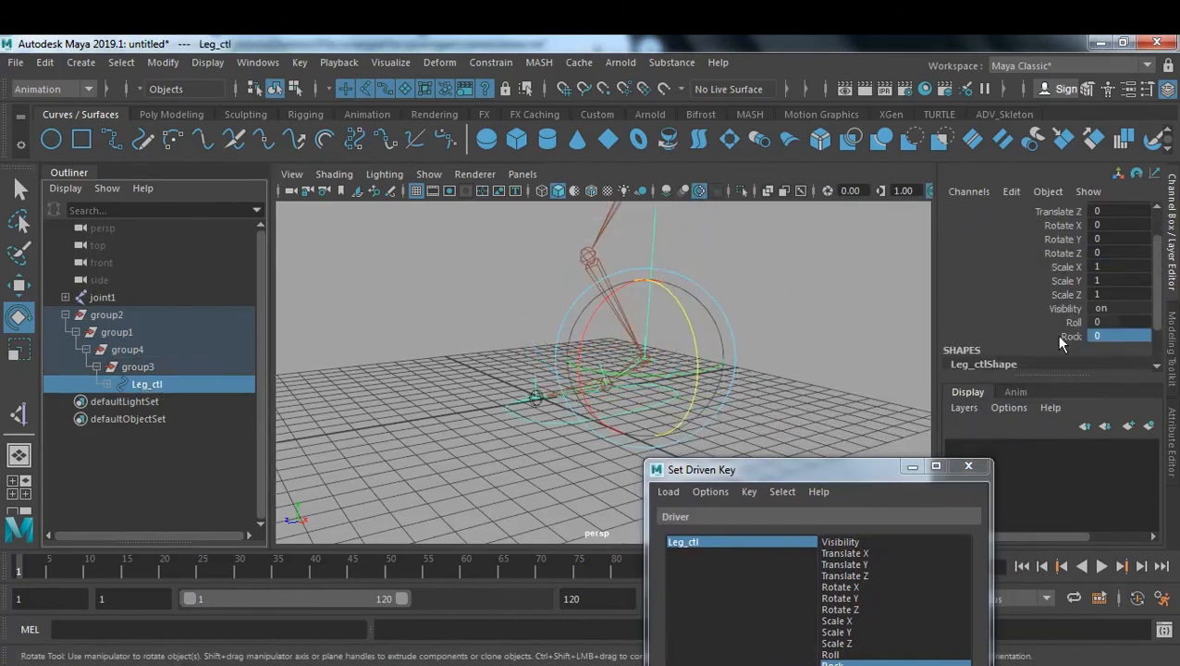
- Test the foot's motion by sliding Leg_ctl's Rock, and open the Rock value for editing
click(1070, 335)
middle_drag(637, 355, 667, 371)
double_click(1132, 337)
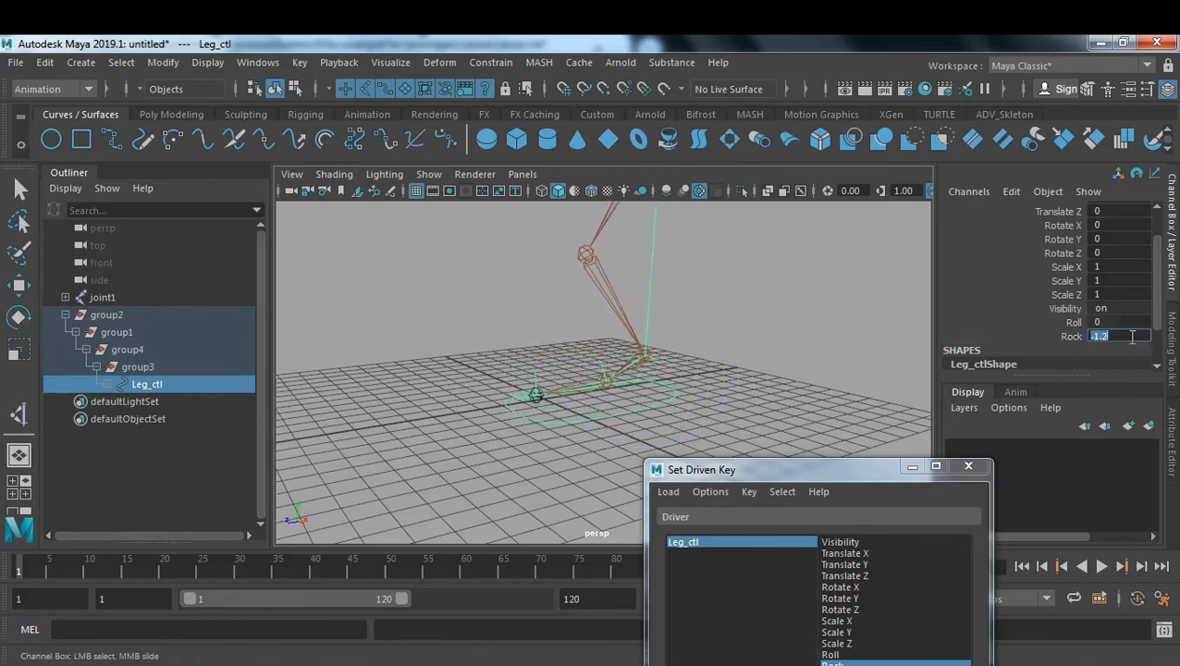